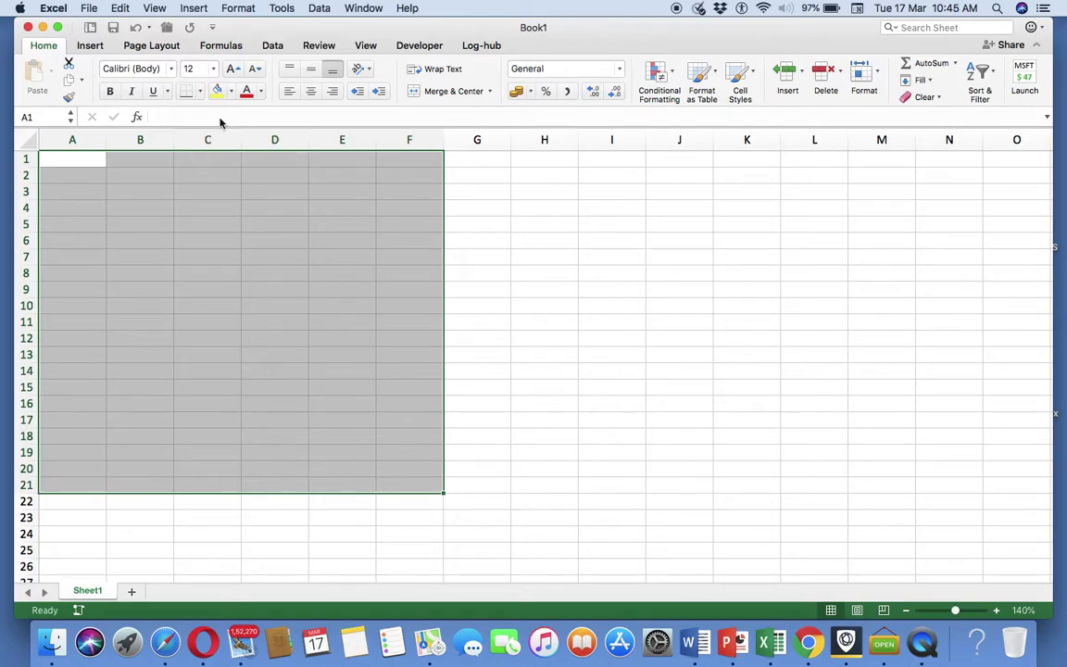
Step: Center-align the range A1:F21 and enter the headers Y, x1, x2, x3 and x4 in A1:E1
left_click(312, 91)
left_click(87, 164)
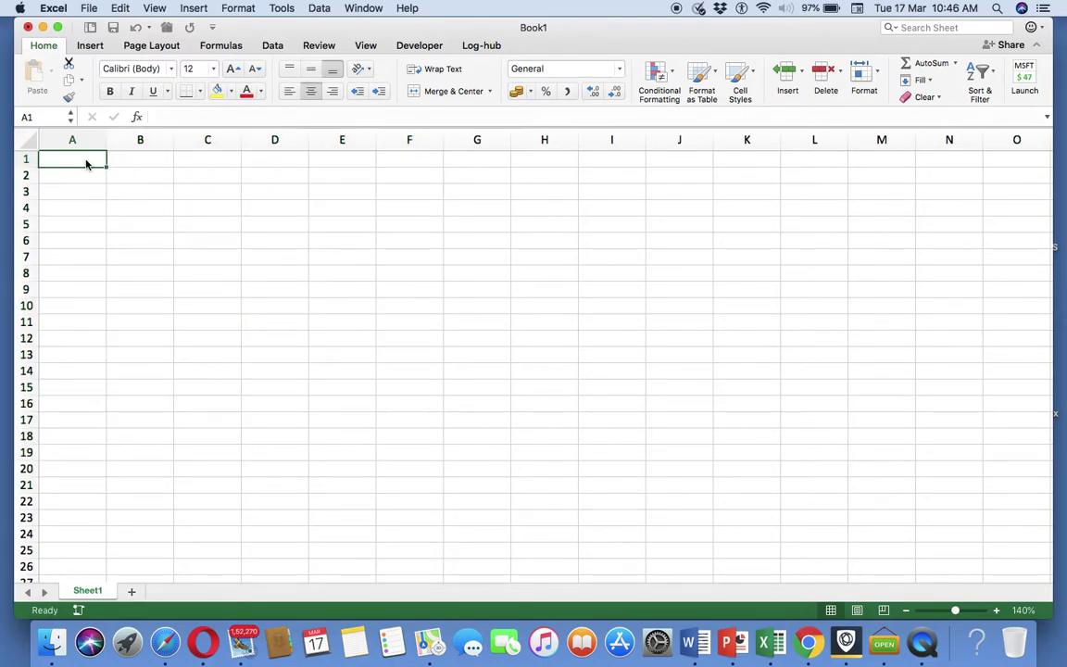
type("Y")
key("Tab")
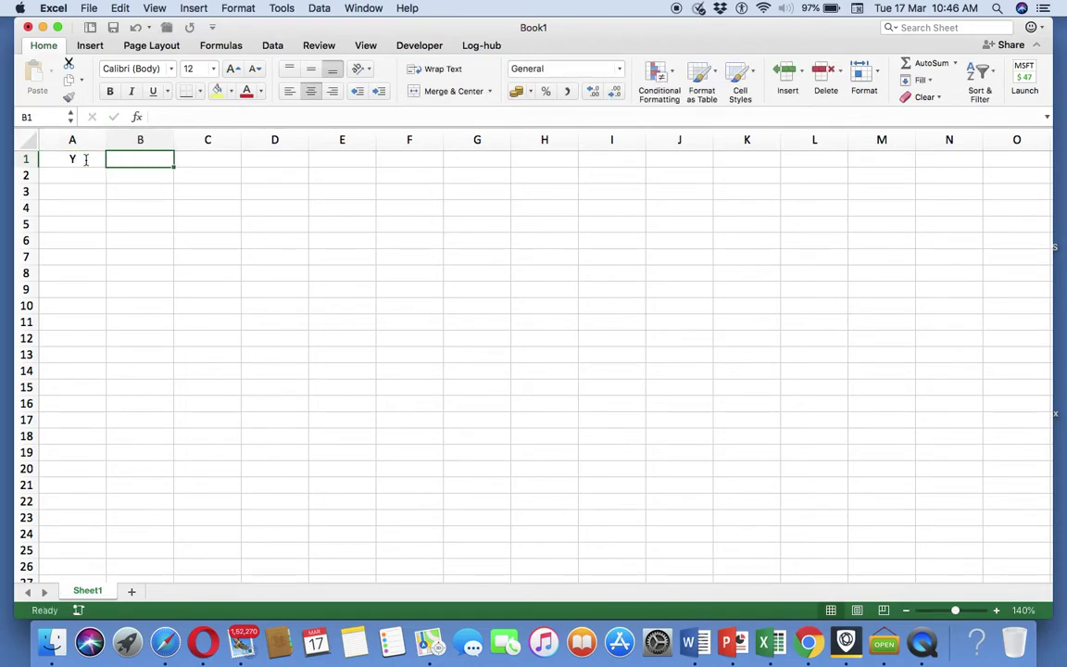
type("x1")
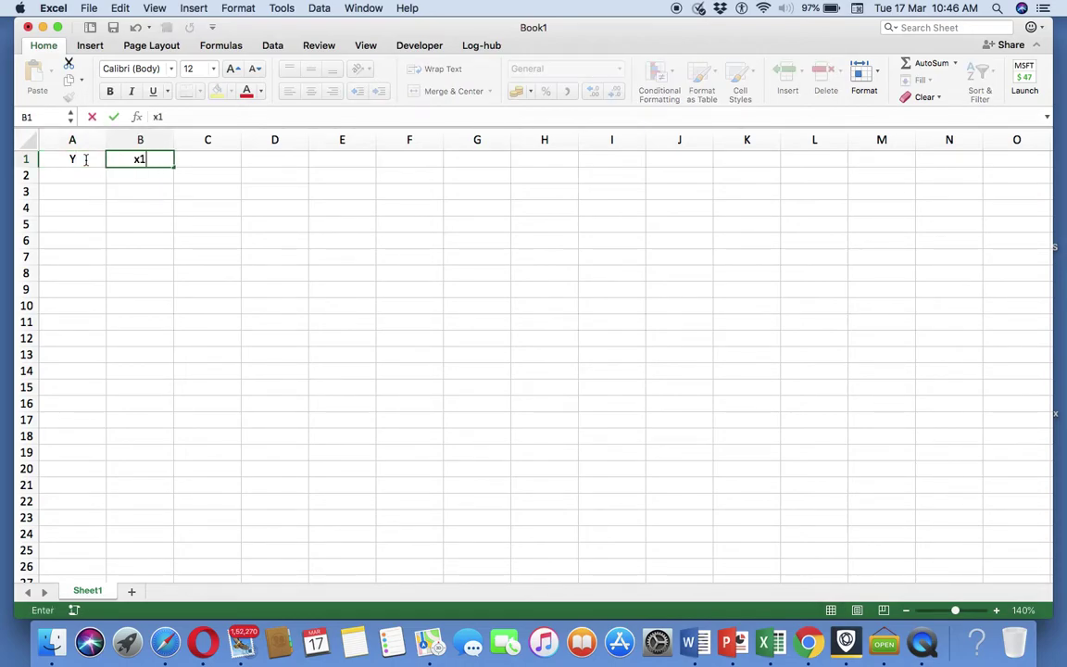
key("Tab")
type("x2")
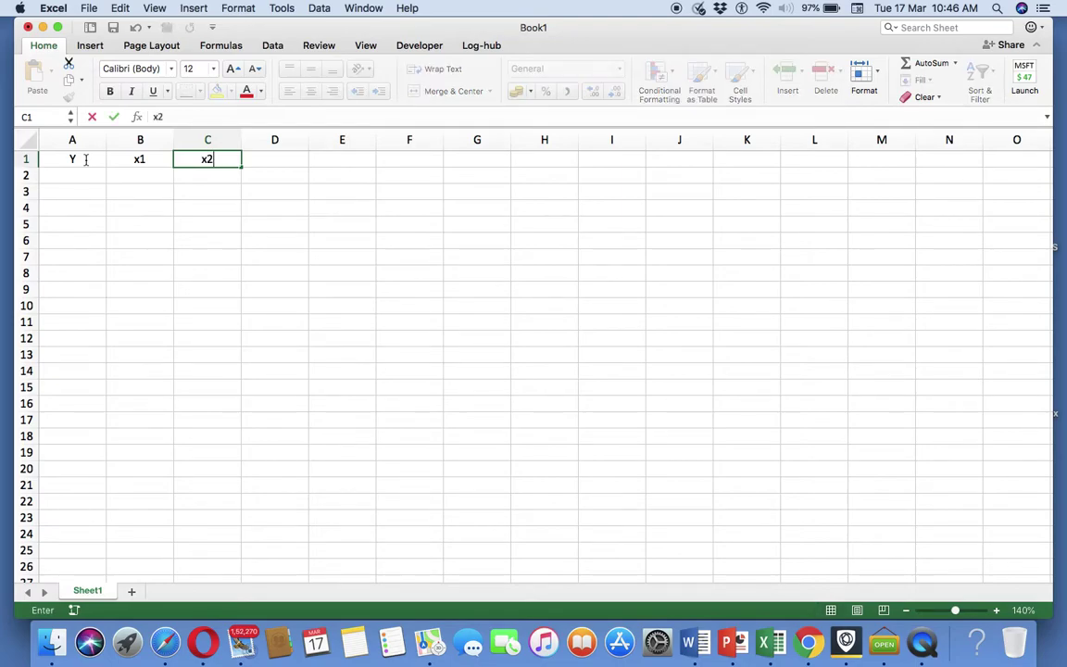
key("Tab")
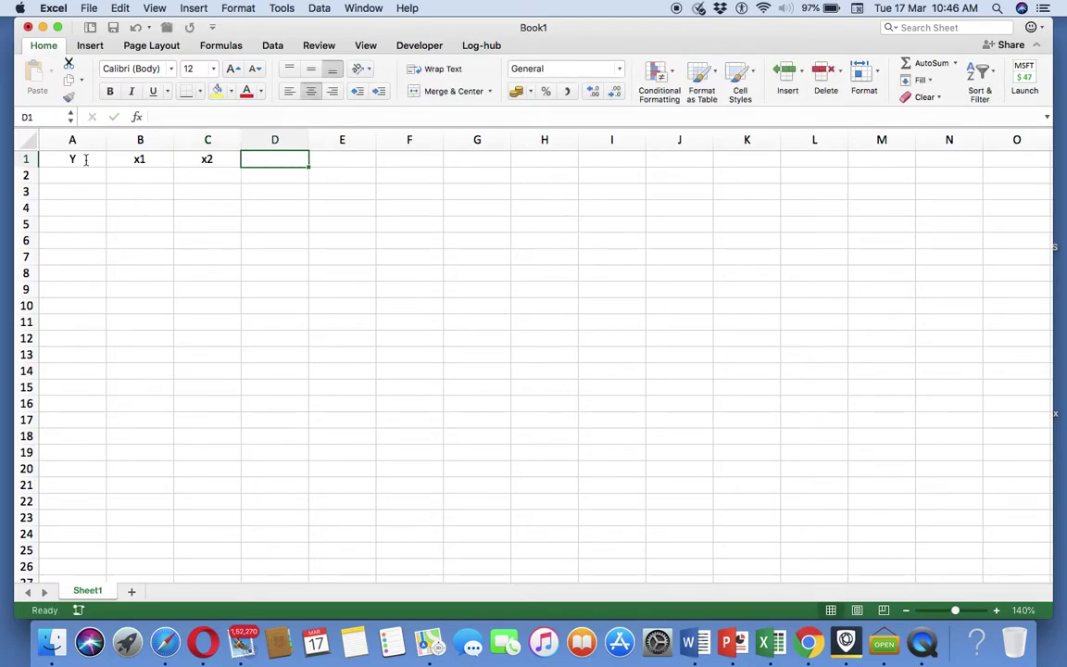
type("x3")
key("Tab")
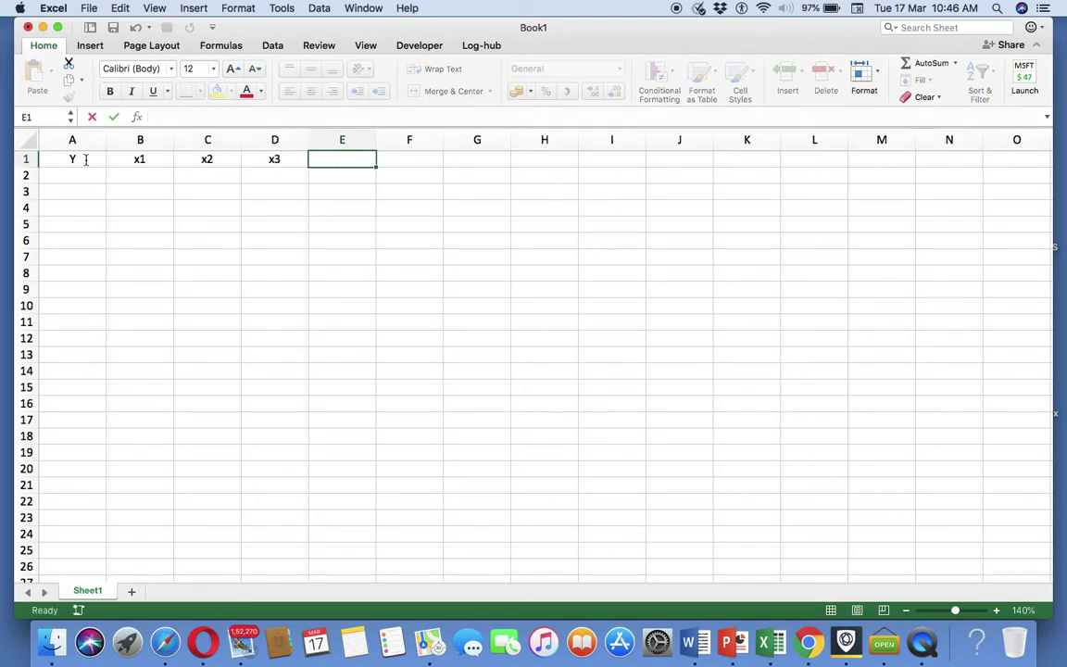
type("x4")
key("Tab")
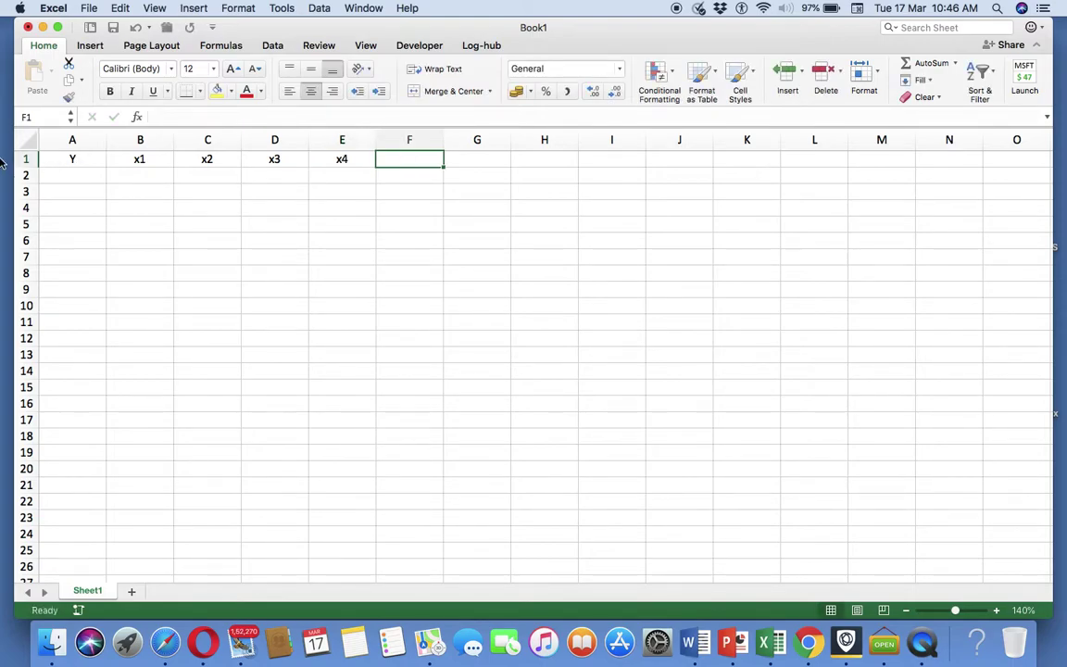
Step: Insert a new column before the x1 column and give it the header C
left_click(128, 132)
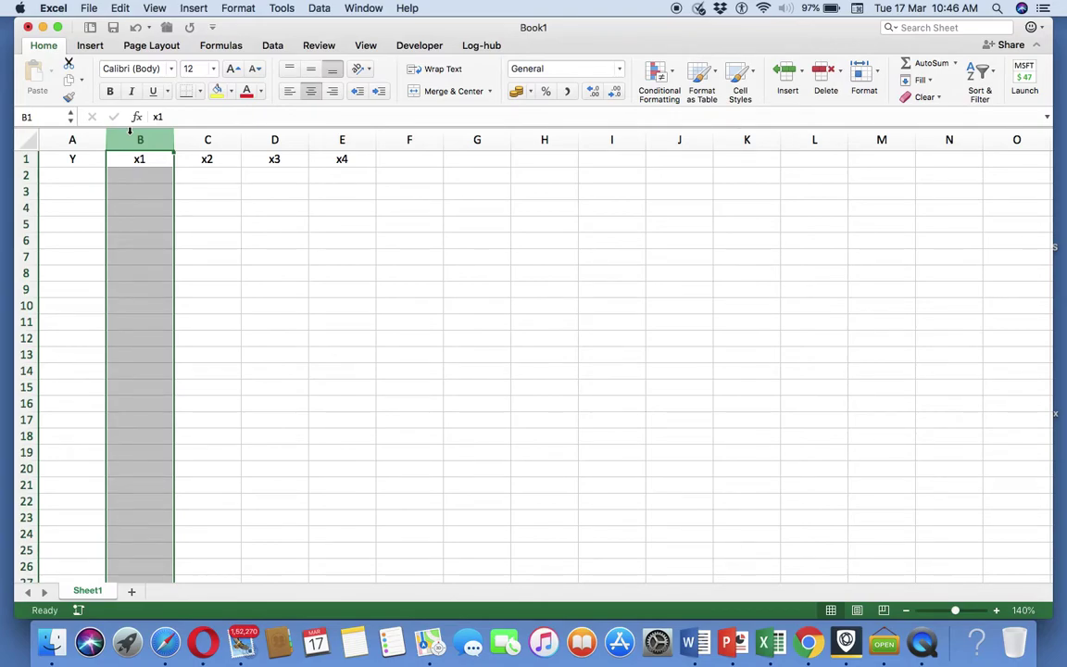
key("ctrl+shift+equal")
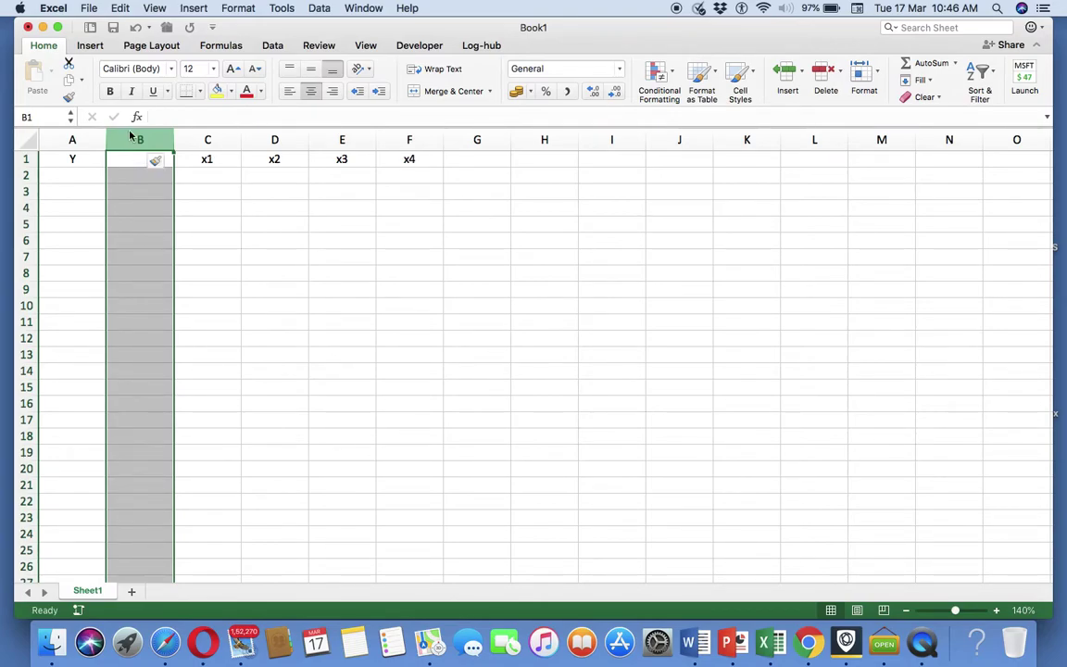
left_click(123, 162)
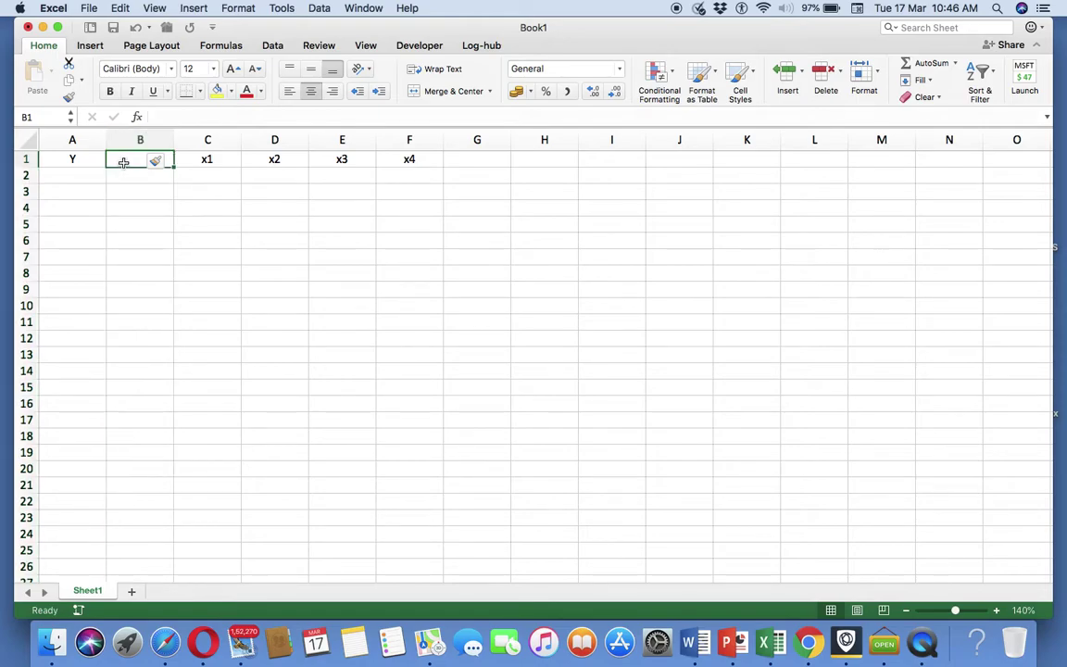
type("C")
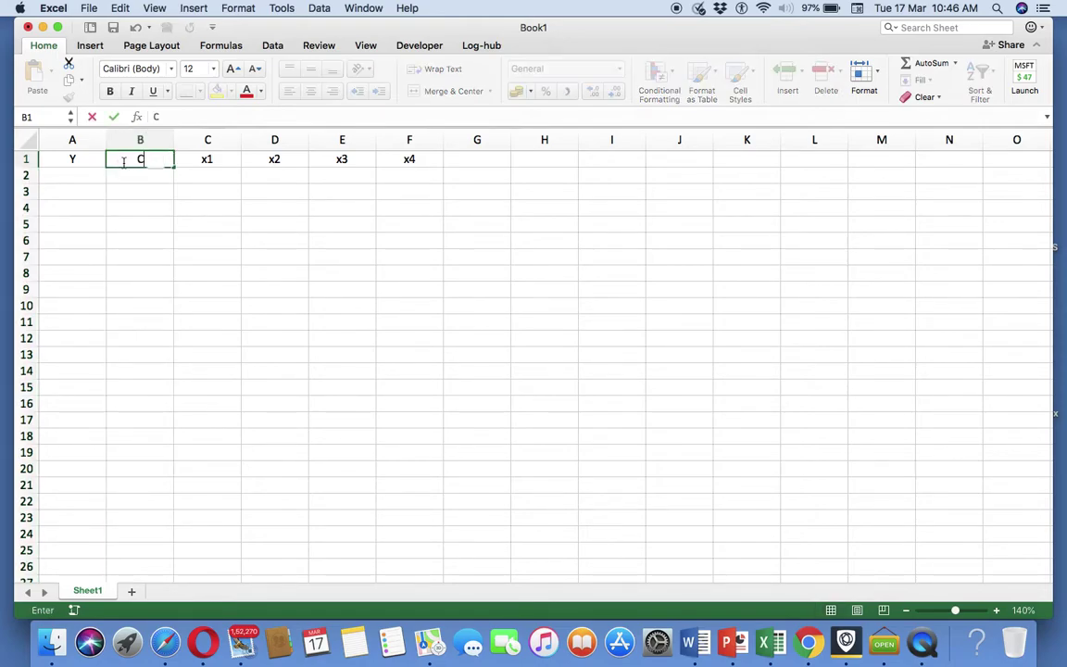
key("Return")
Step: Enter a random-integer formula with bounds 23 and 225 in the first data cell under Y, A2
key("Left")
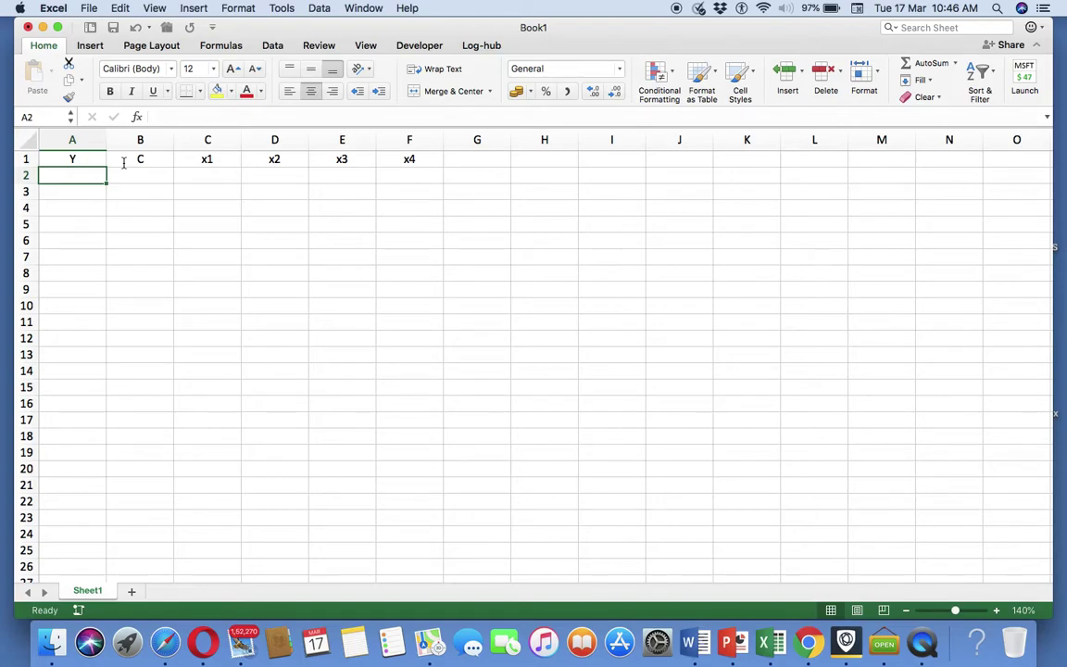
type("=")
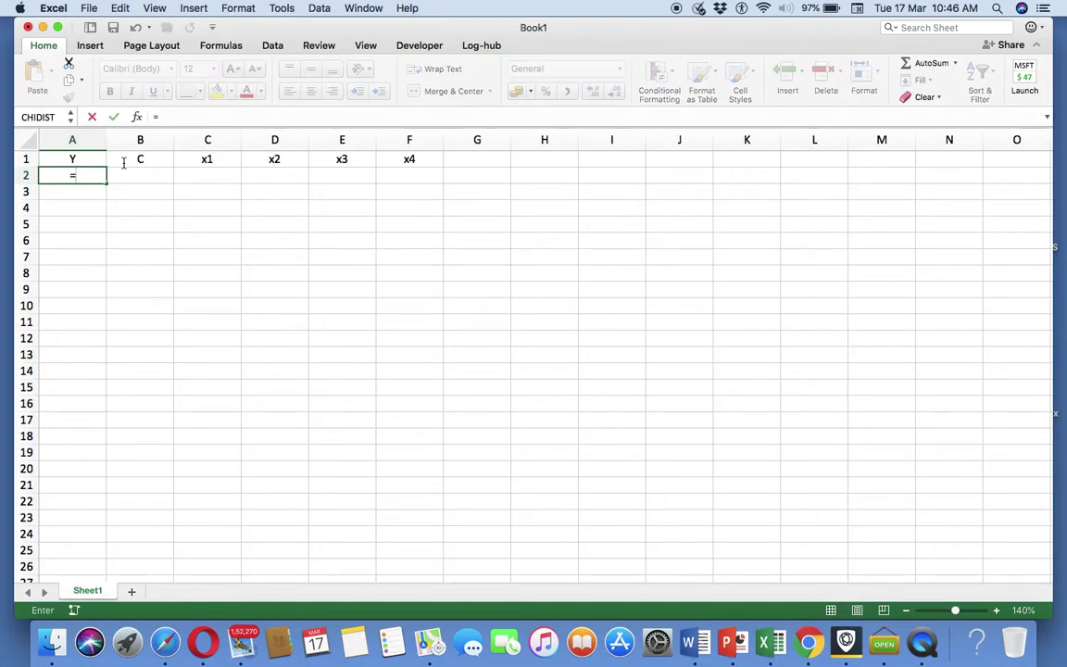
type("rabdbetwee")
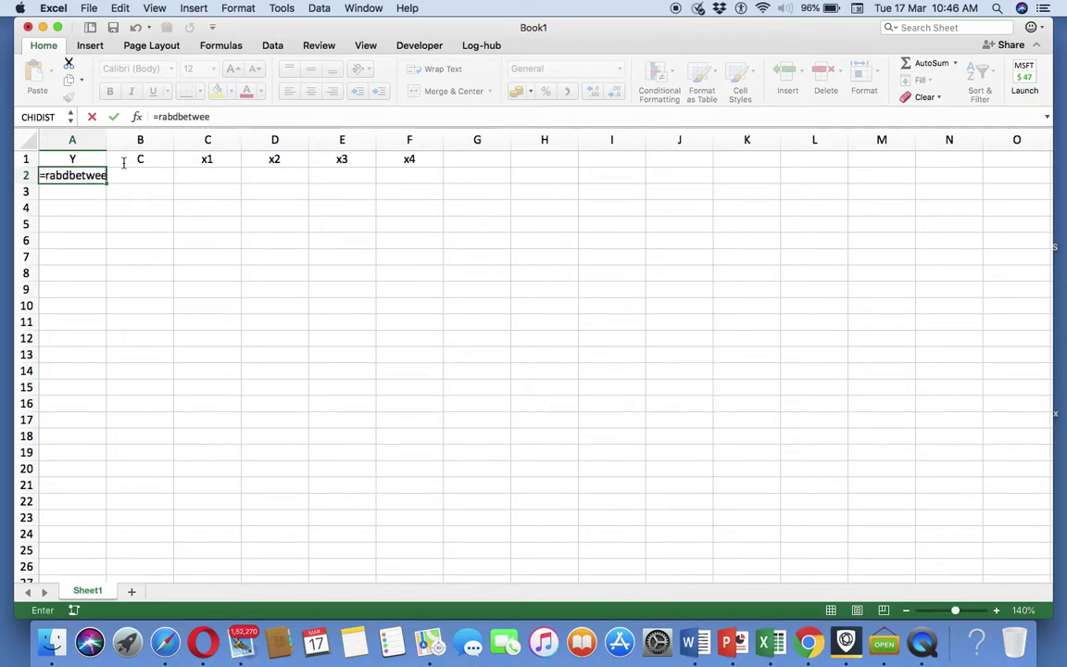
type("n(23,225")
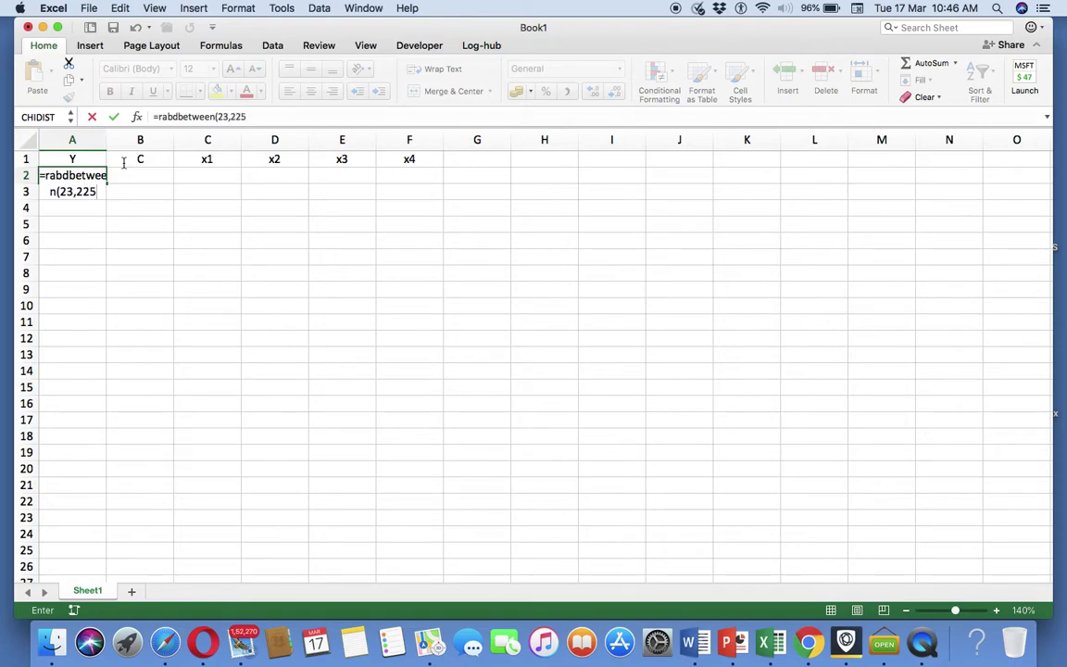
type(")")
key("Return")
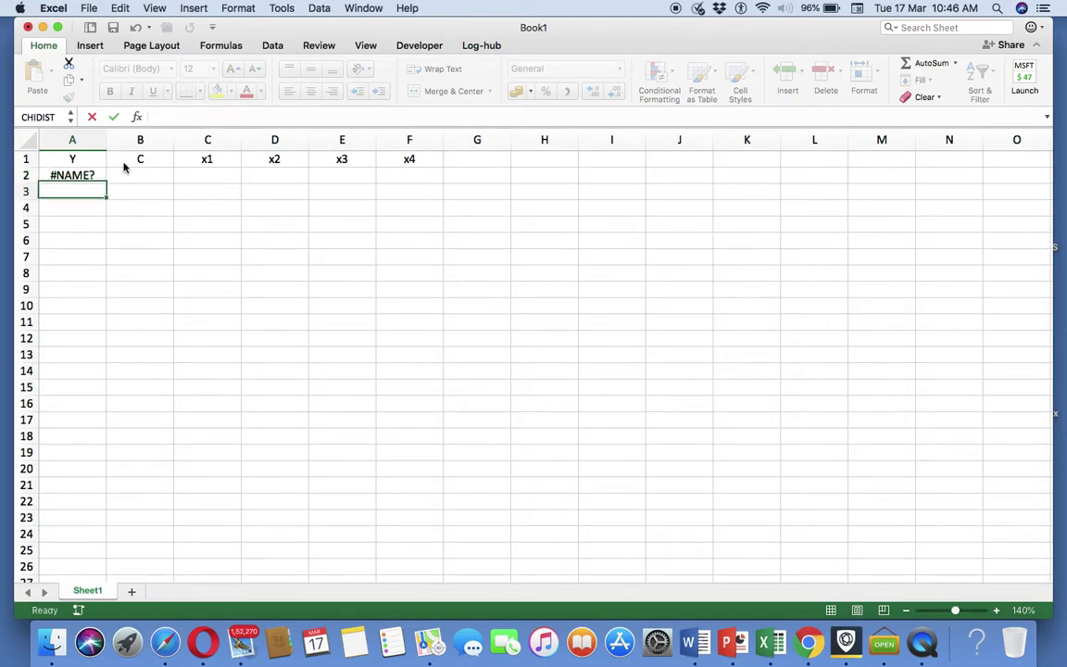
Step: Correct the function name in A2 so the formula is =RANDBETWEEN(23,225), and fill it down to A21
left_click(51, 175)
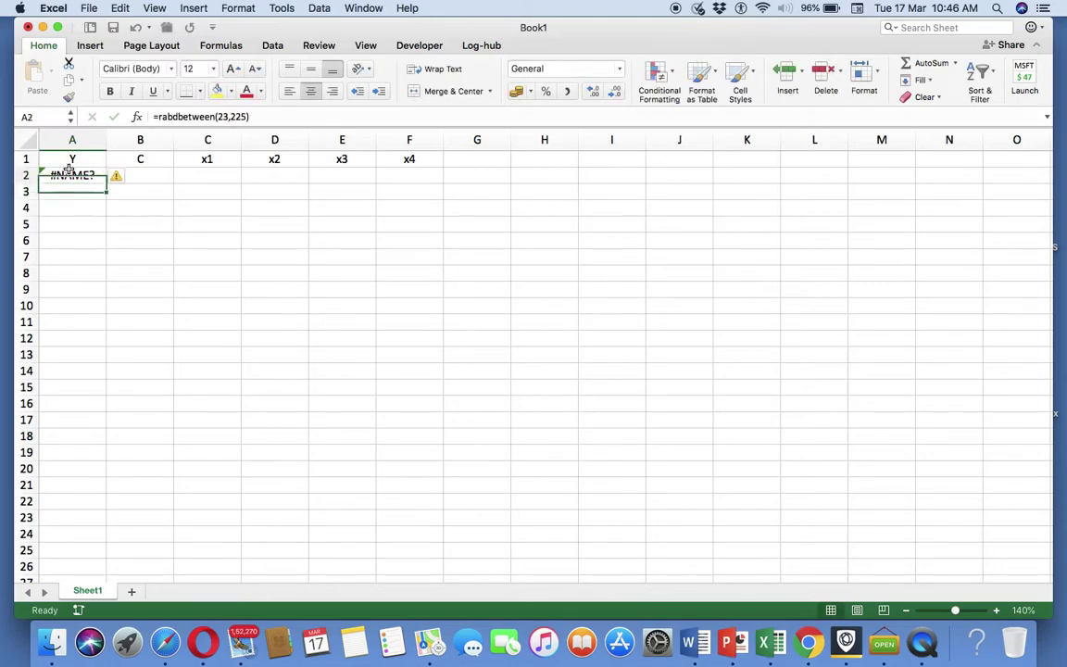
left_click(170, 115)
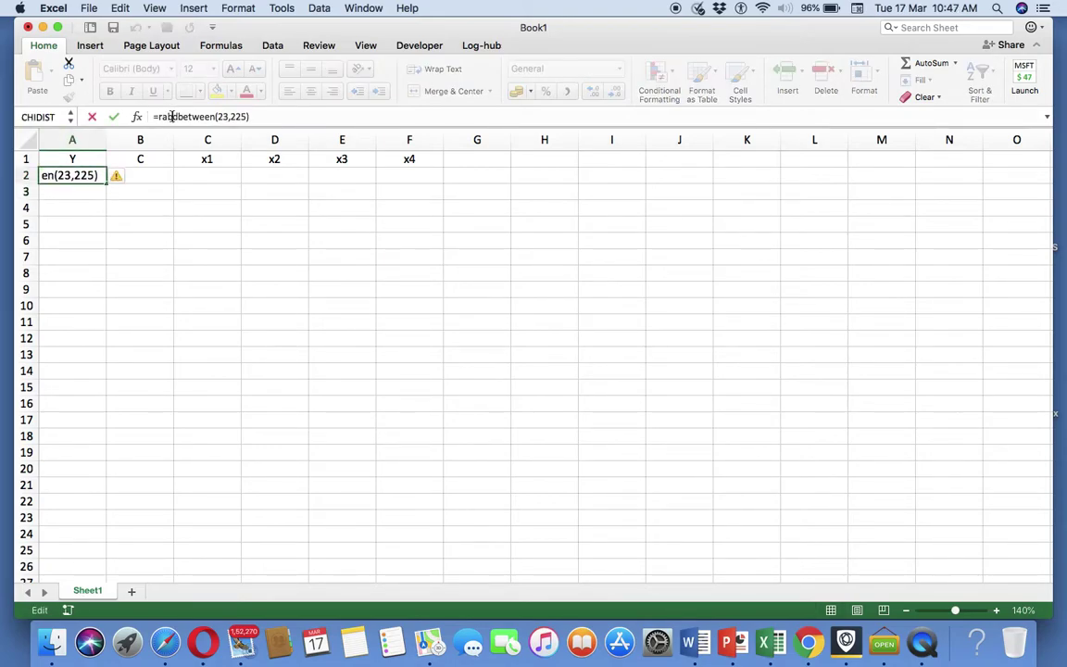
key("BackSpace")
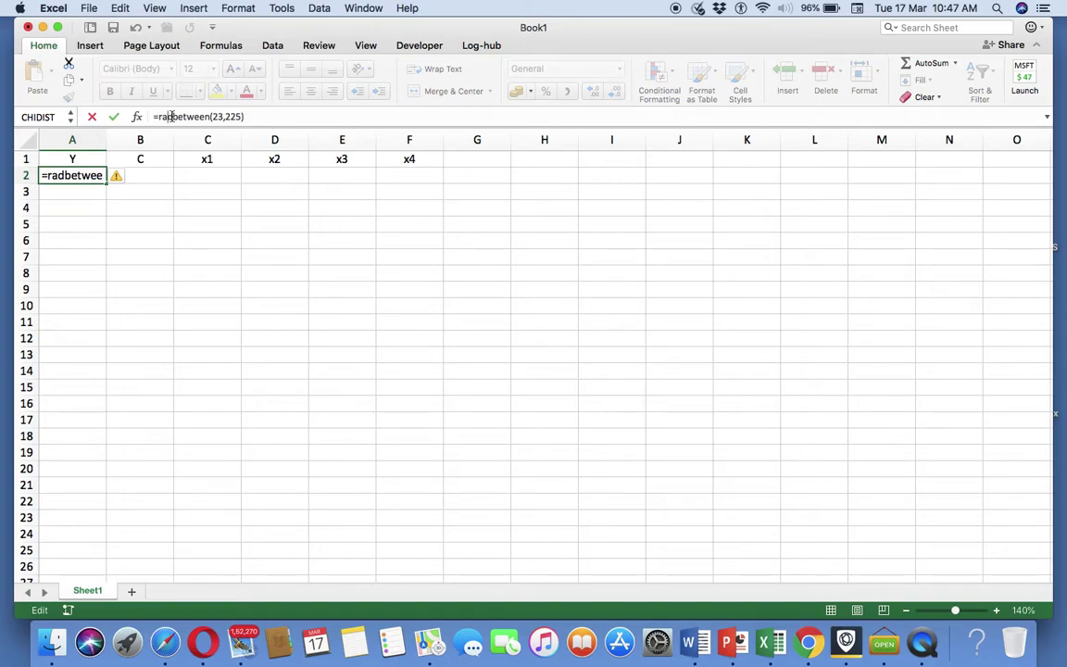
type("n")
key("Return")
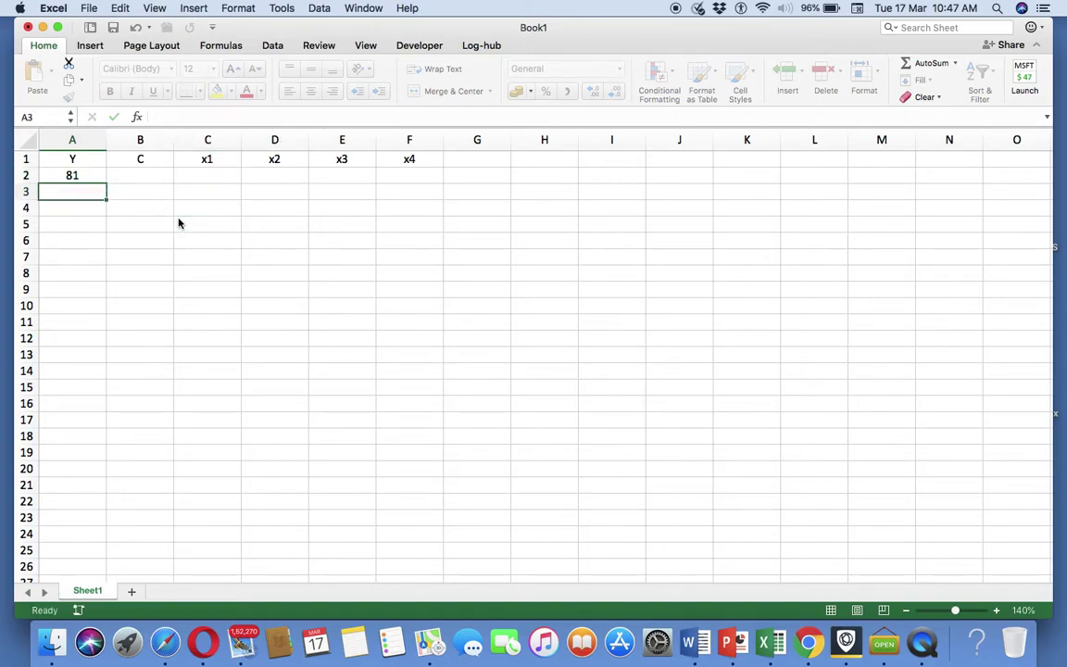
left_click(81, 179)
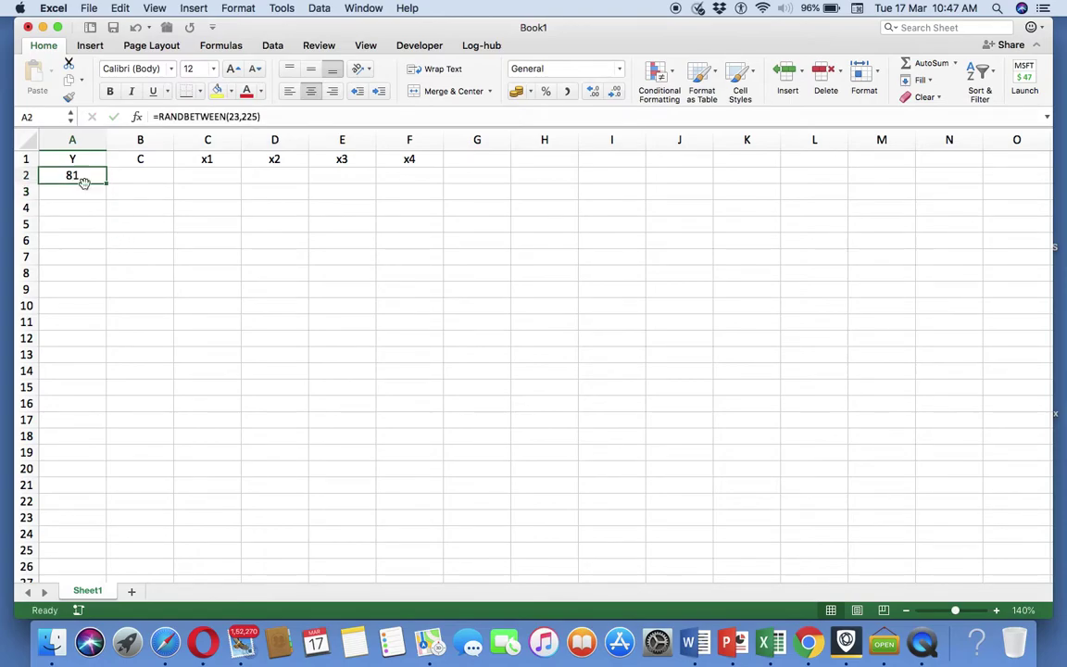
left_click_drag(107, 186, 93, 488)
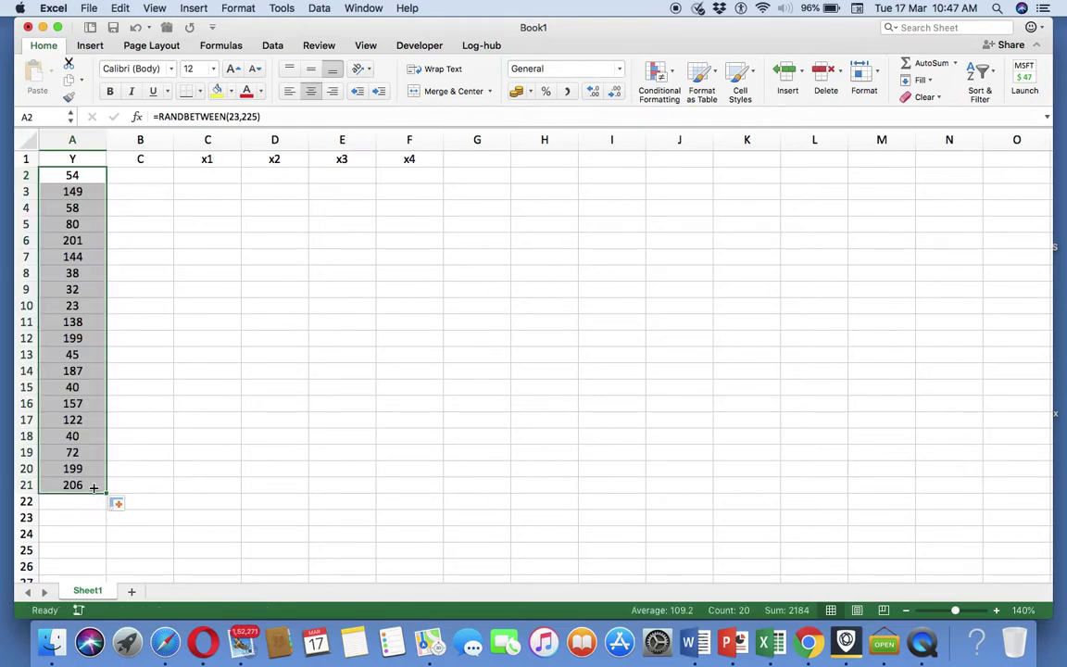
Step: Enter the value 1 in each of the cells B2 through B7 under the header C
left_click(152, 178)
type("1")
key("Return")
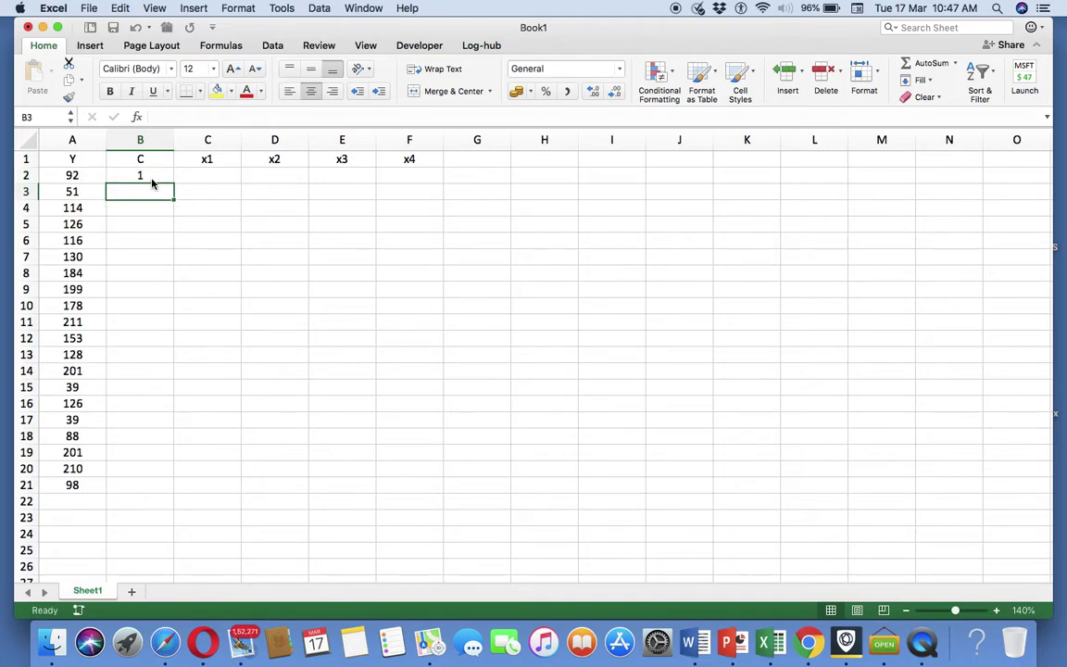
type("1")
key("Return")
type("1")
key("Return")
type("1")
key("Return")
type("1")
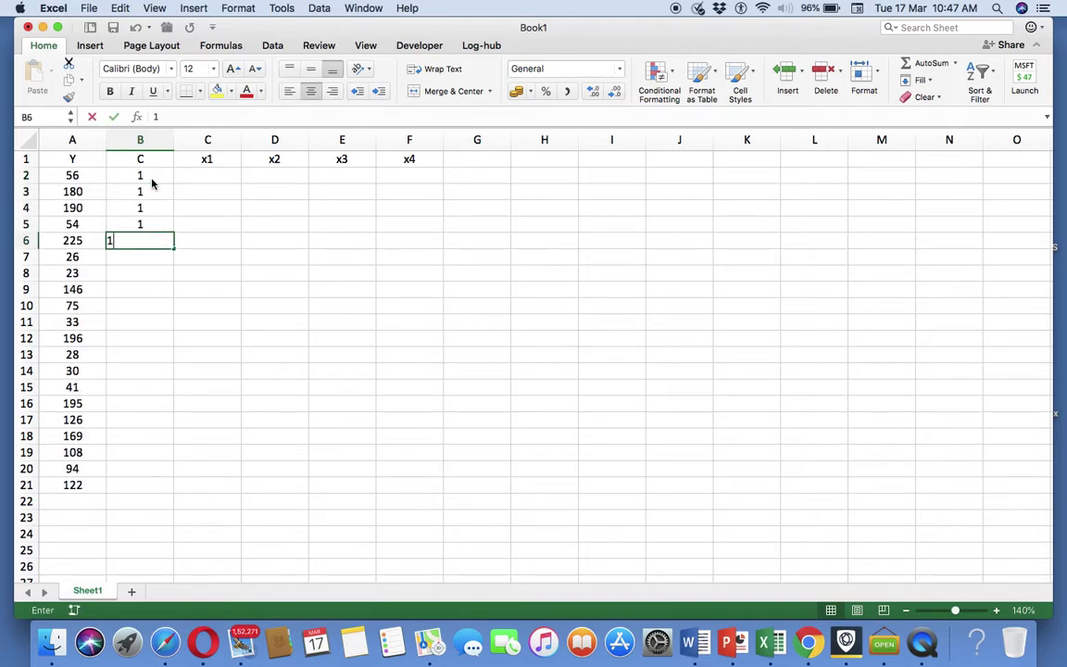
key("Return")
type("1")
key("Return")
Step: Fill the value 1 from B7 down through B21
key("Up")
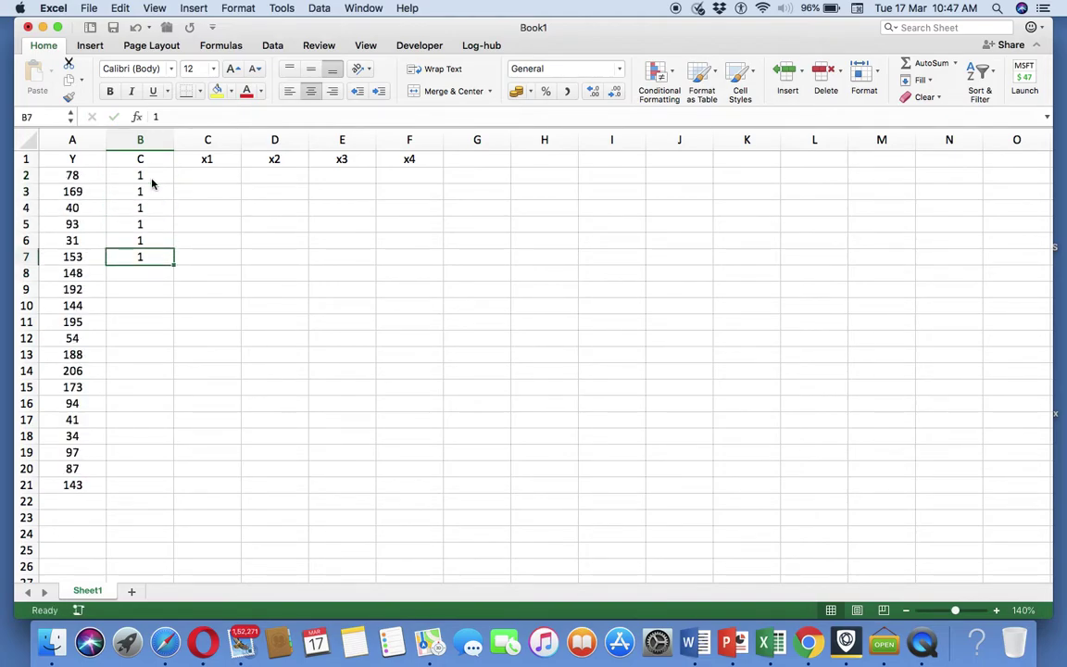
key("Return")
key("Up")
key("shift+Down")
key("shift+Down")
key("shift+Down")
key("shift+Down")
key("shift+Down")
key("shift+Down")
key("shift+Down")
key("shift+Down")
key("shift+Down")
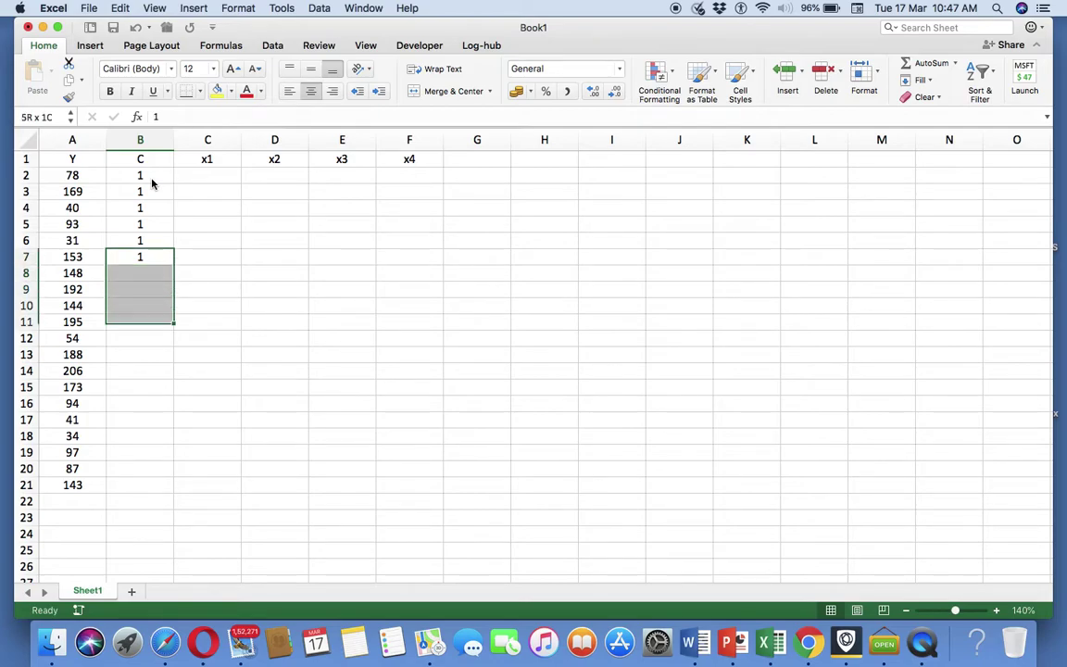
key("shift+Down")
key("shift+Down")
key("shift+Down")
key("shift+Down")
key("shift+Down")
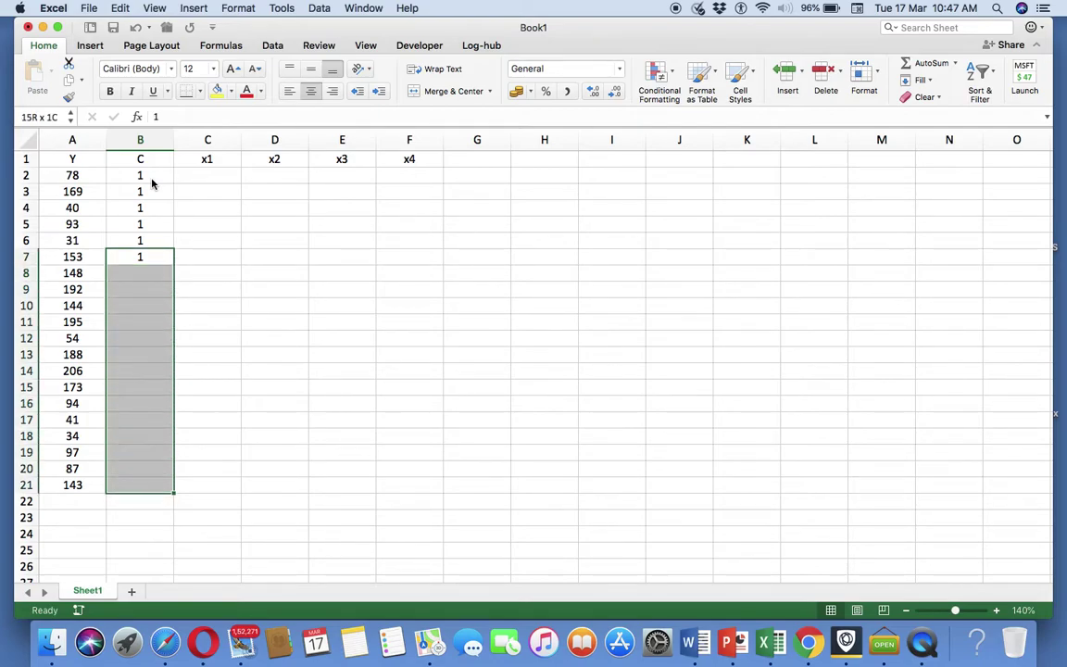
key("ctrl+d")
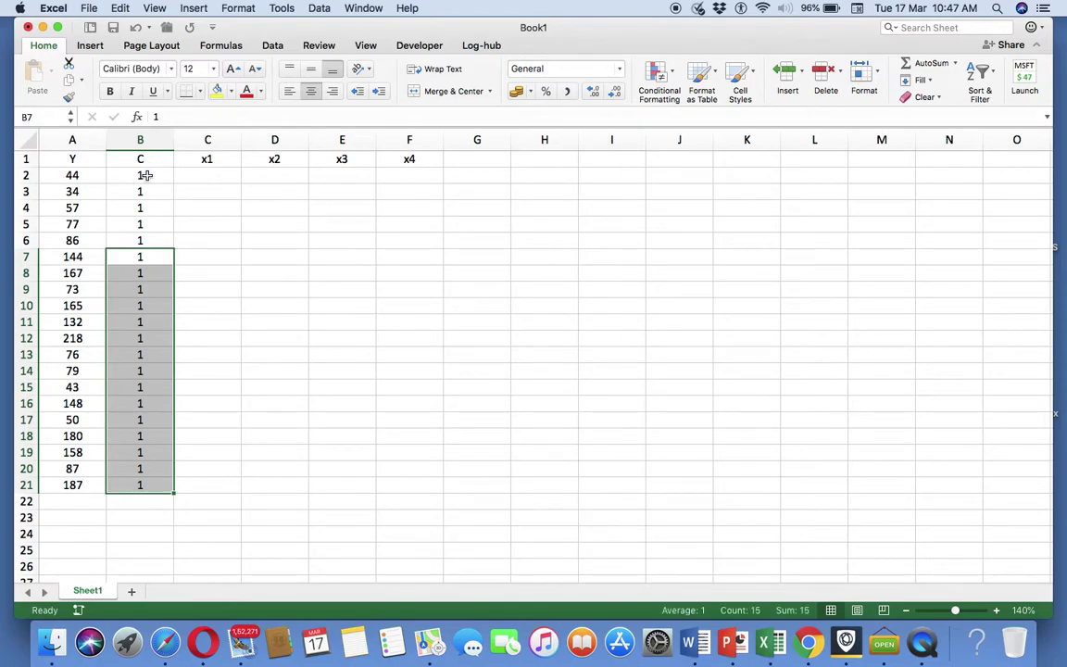
Step: Enter the formula =RANDBETWEEN(-112,241) in C2, the first data cell under x1
left_click(206, 179)
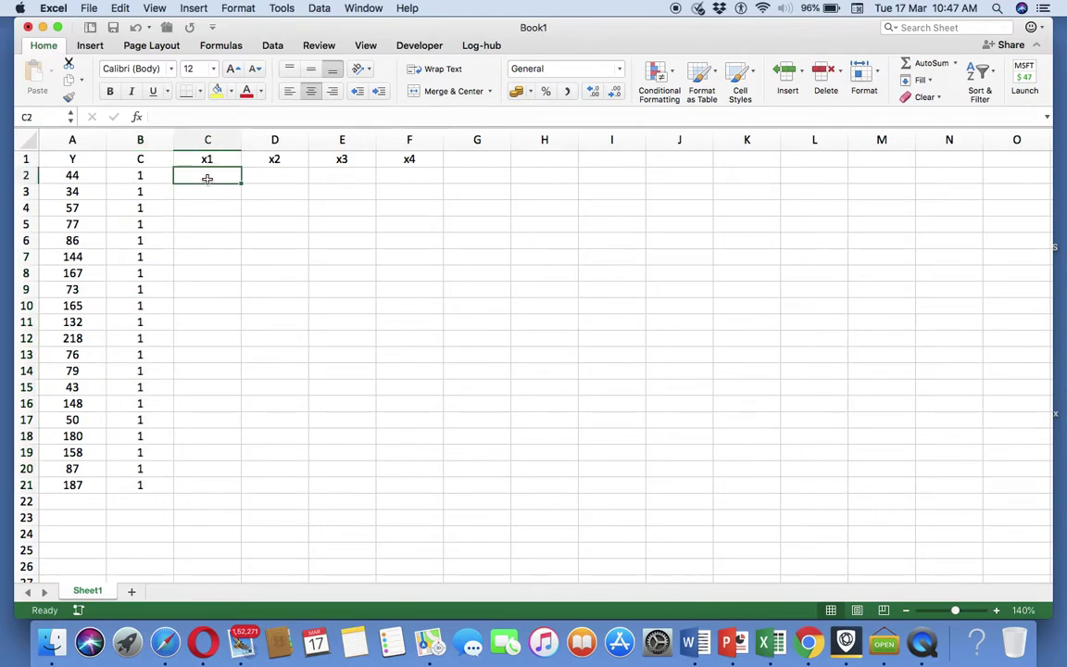
type("=")
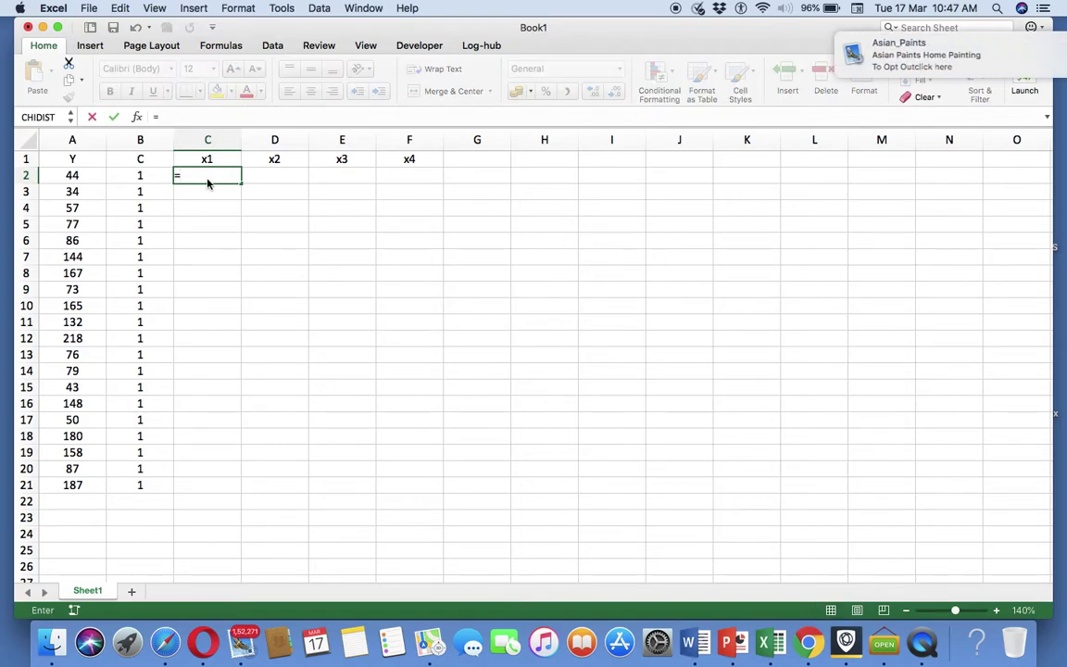
type("rand")
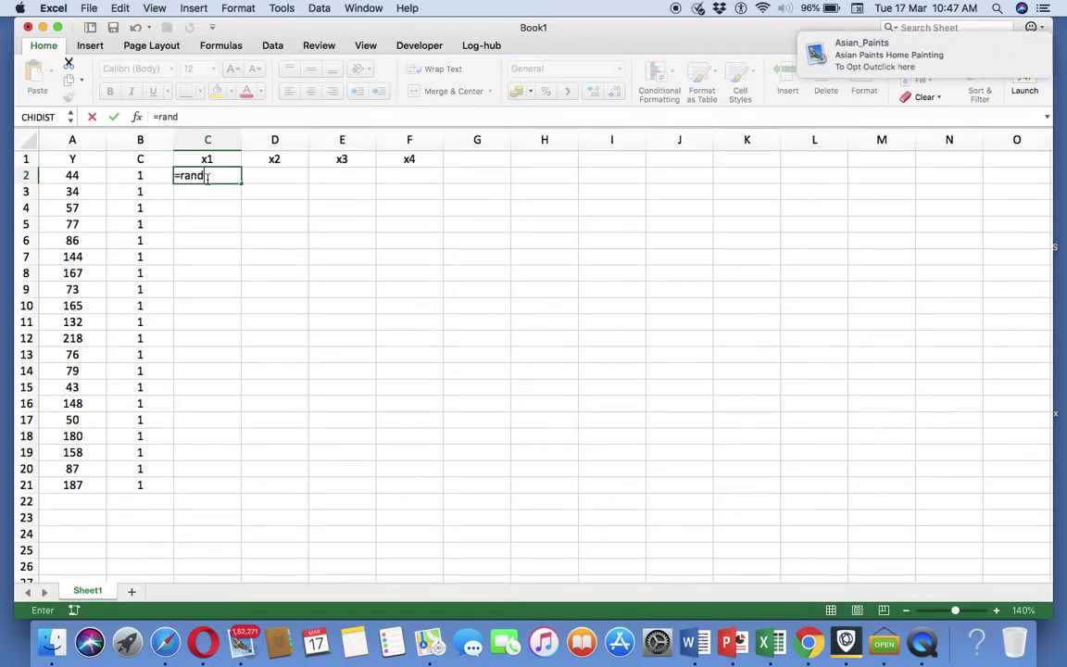
type("between")
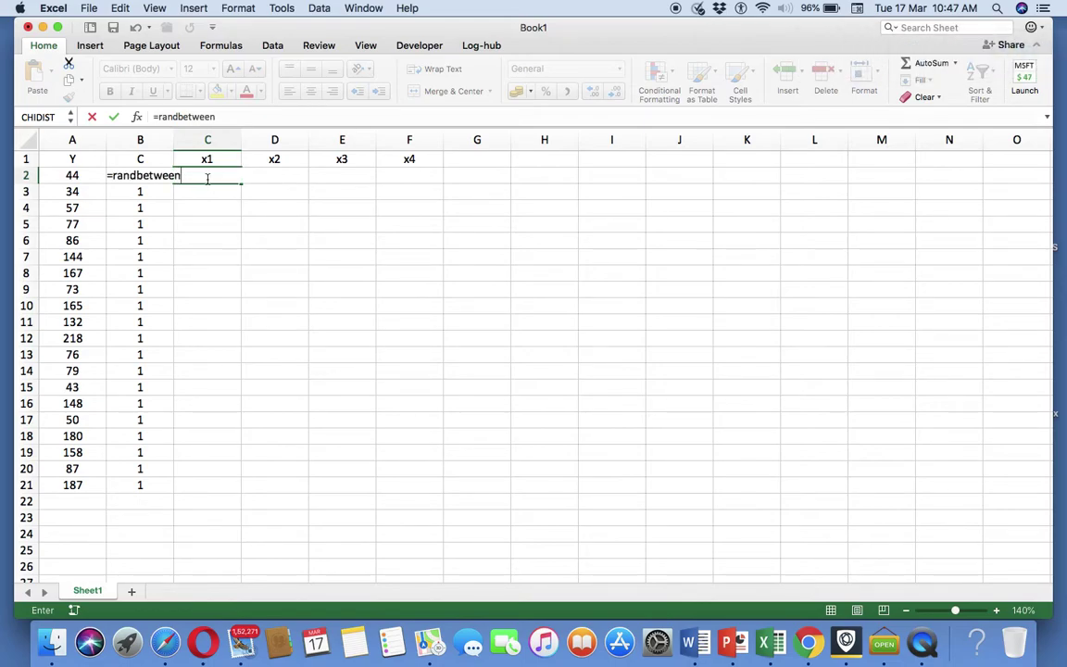
type("(")
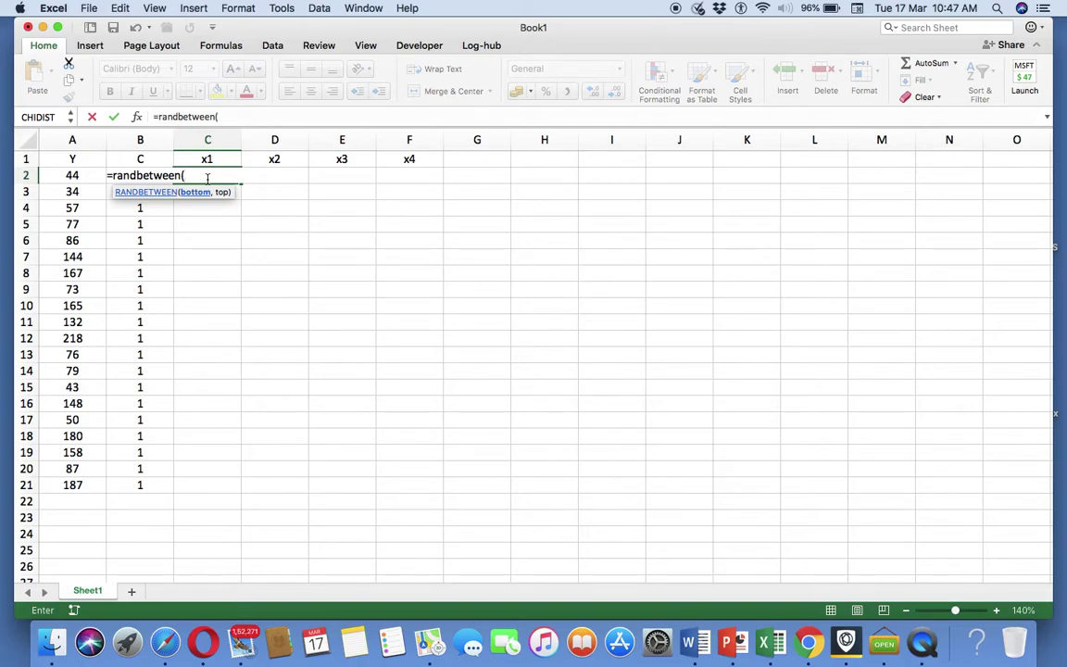
type("-112,241")
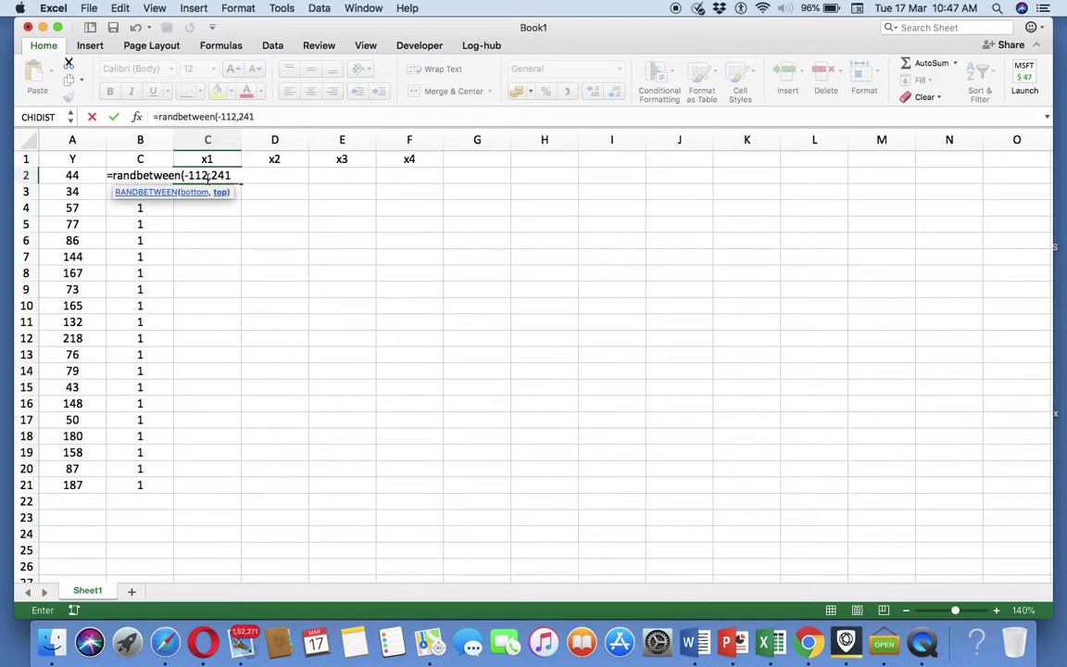
type(")")
key("Return")
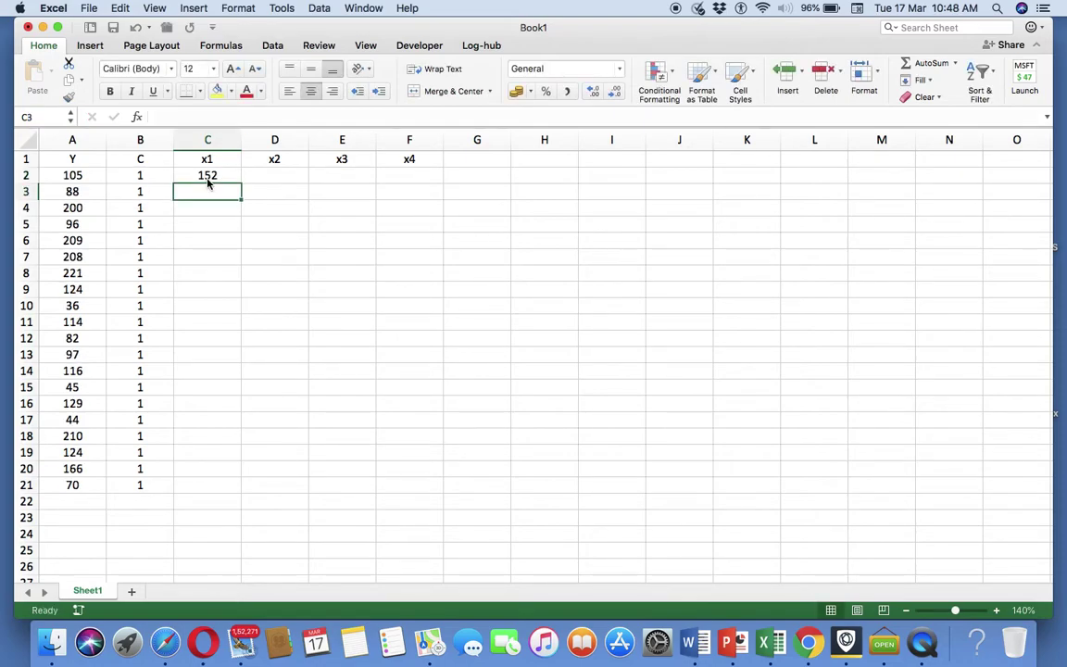
Step: Fill the x1 formula in C2 down through C21
left_click(210, 178)
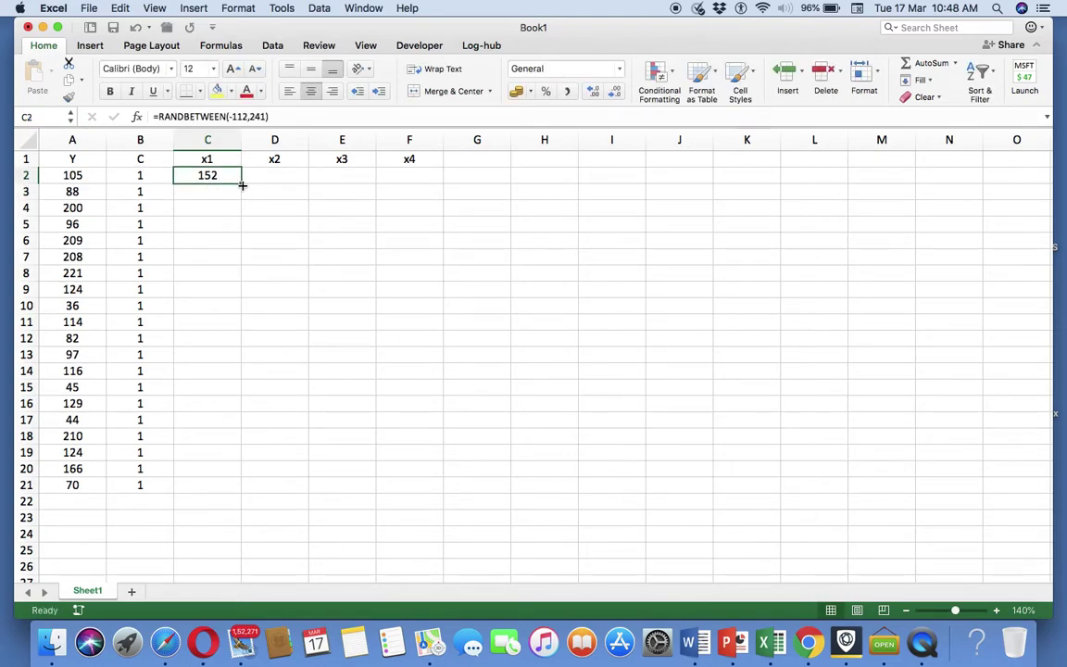
left_click_drag(240, 184, 234, 493)
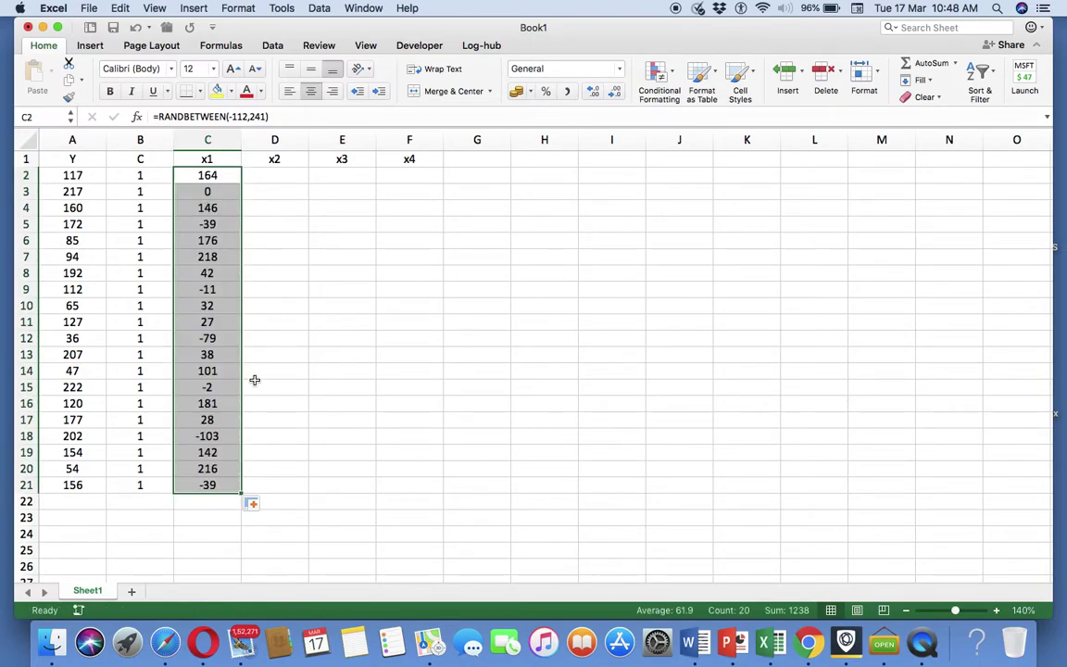
Step: Enter the formula =RANDBETWEEN(45,118) in D2 under x2 and fill it down to D21
left_click(276, 181)
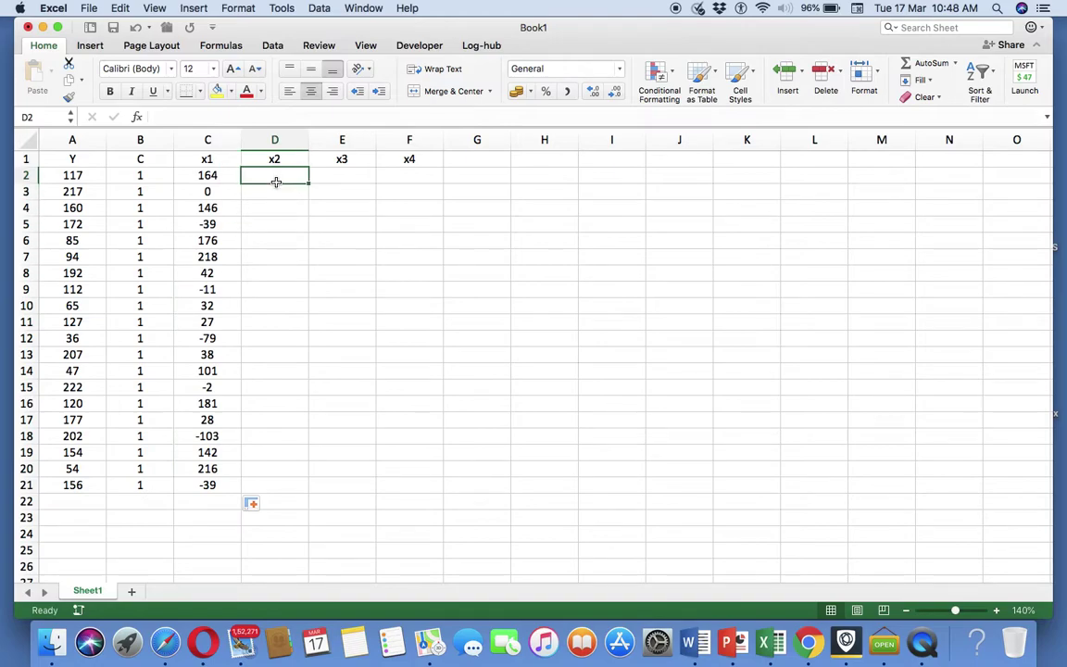
type("=ra")
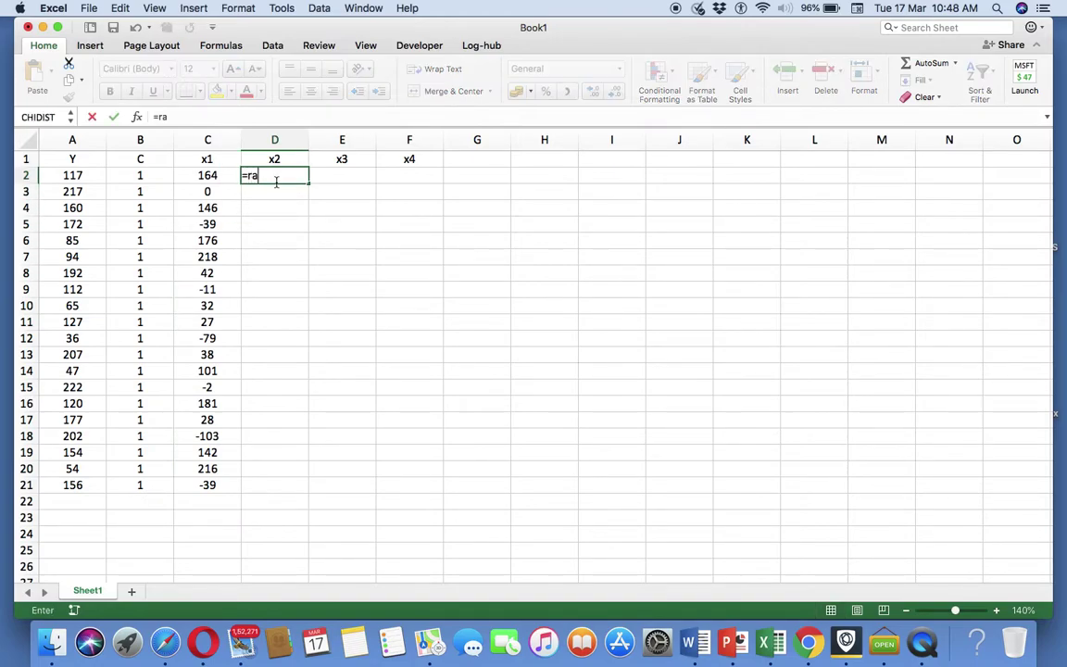
type("ndbetween")
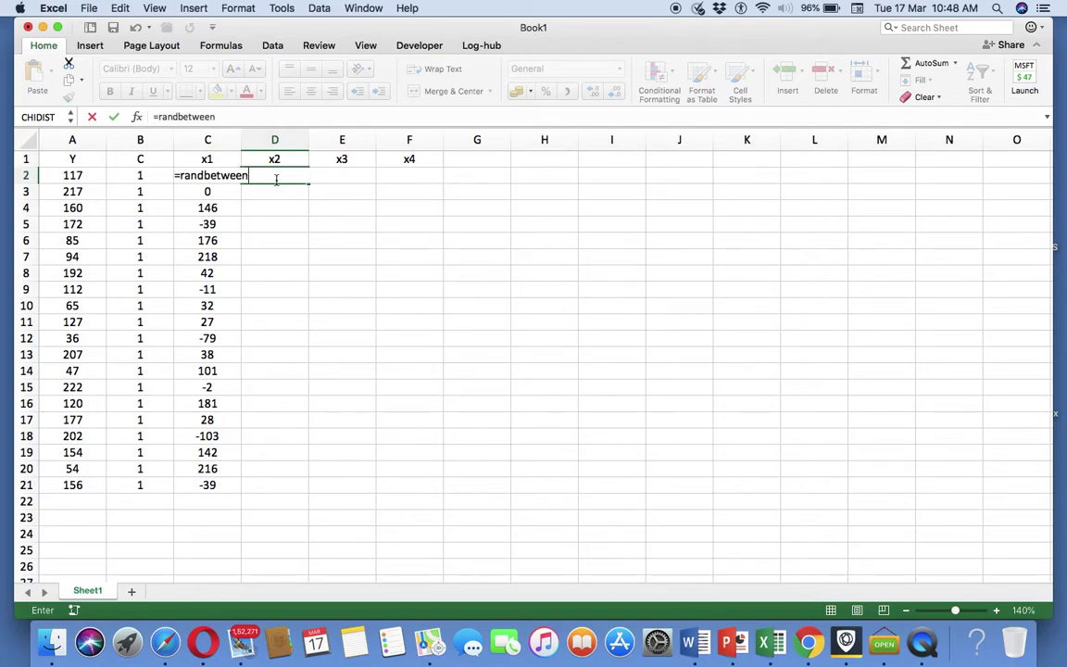
type("(")
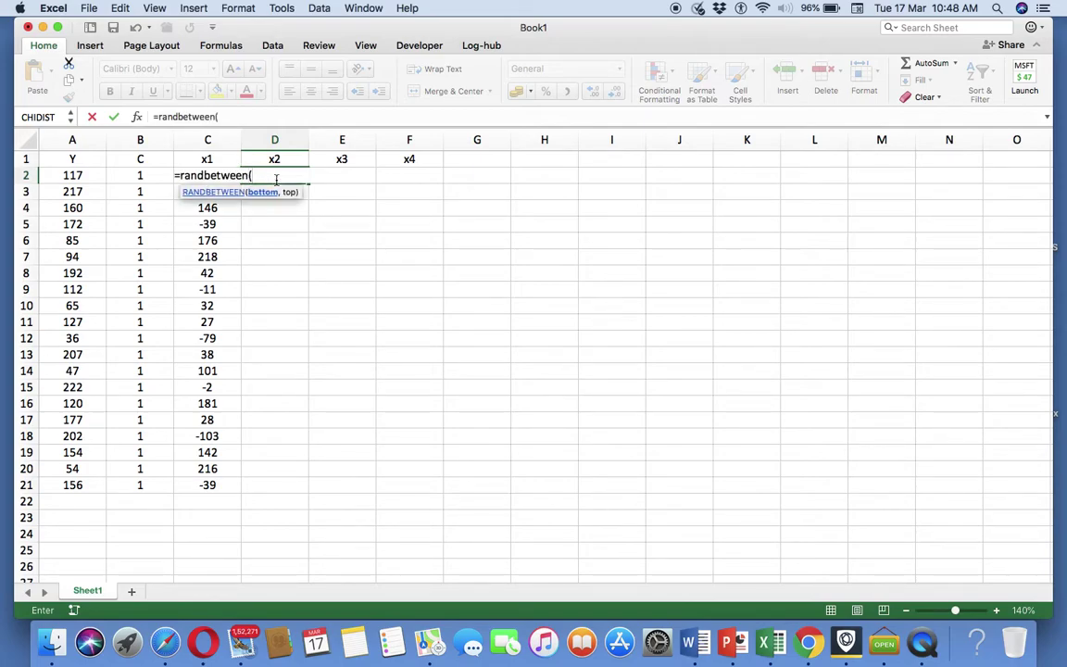
type("45,11")
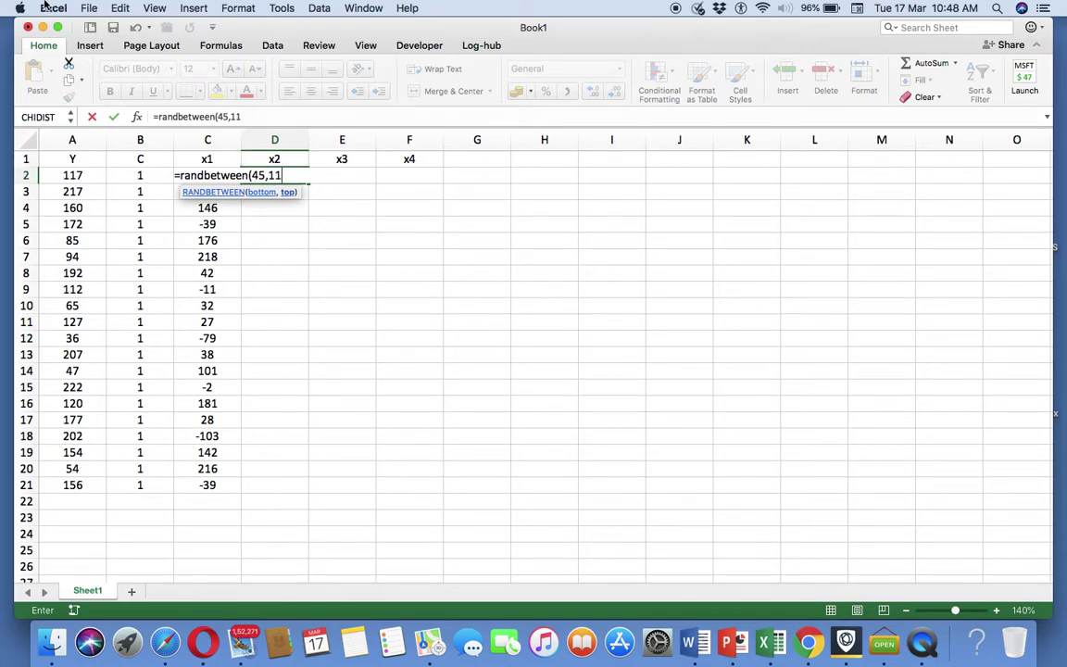
type("8)")
key("Return")
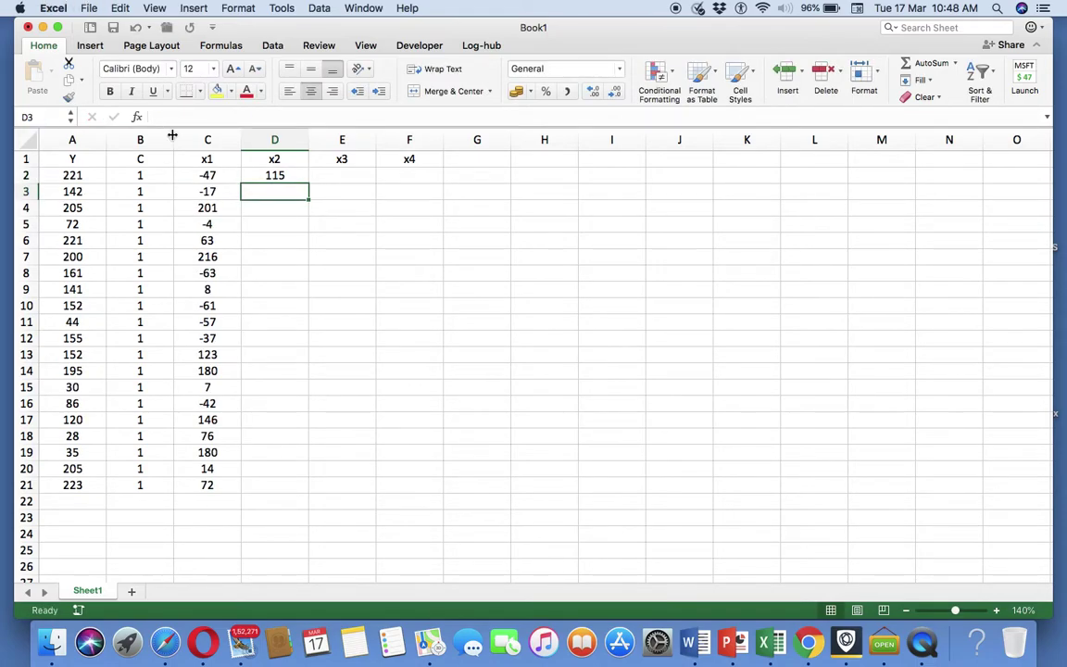
left_click(269, 174)
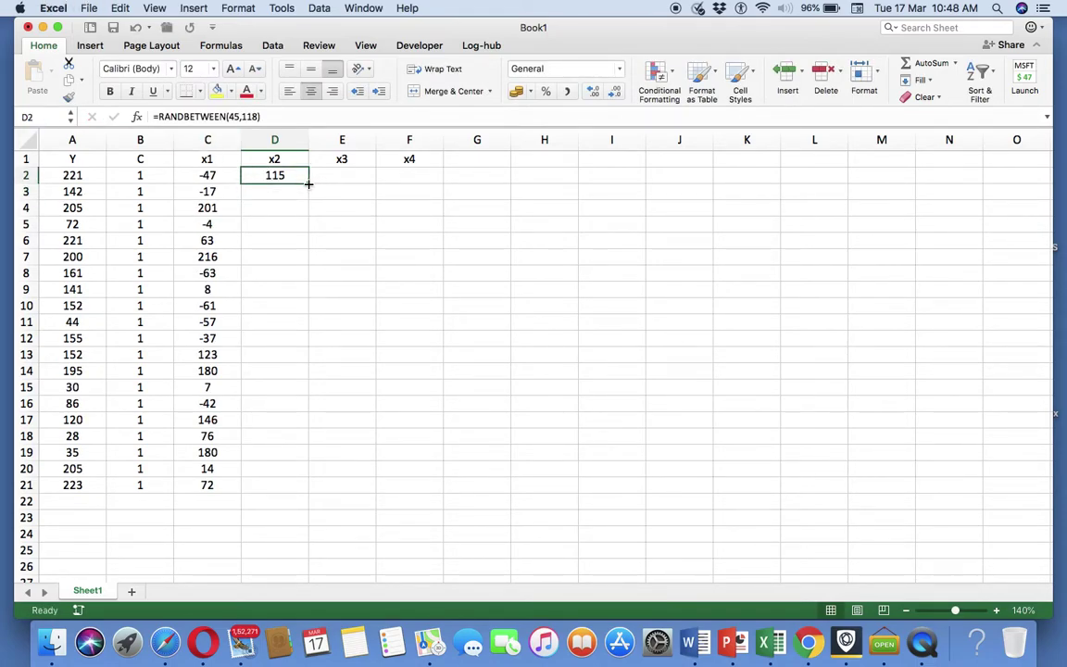
double_click(309, 183)
Step: Enter the formula =E2ranbbetween(121,190) in E2, the first data cell under x3
left_click(340, 176)
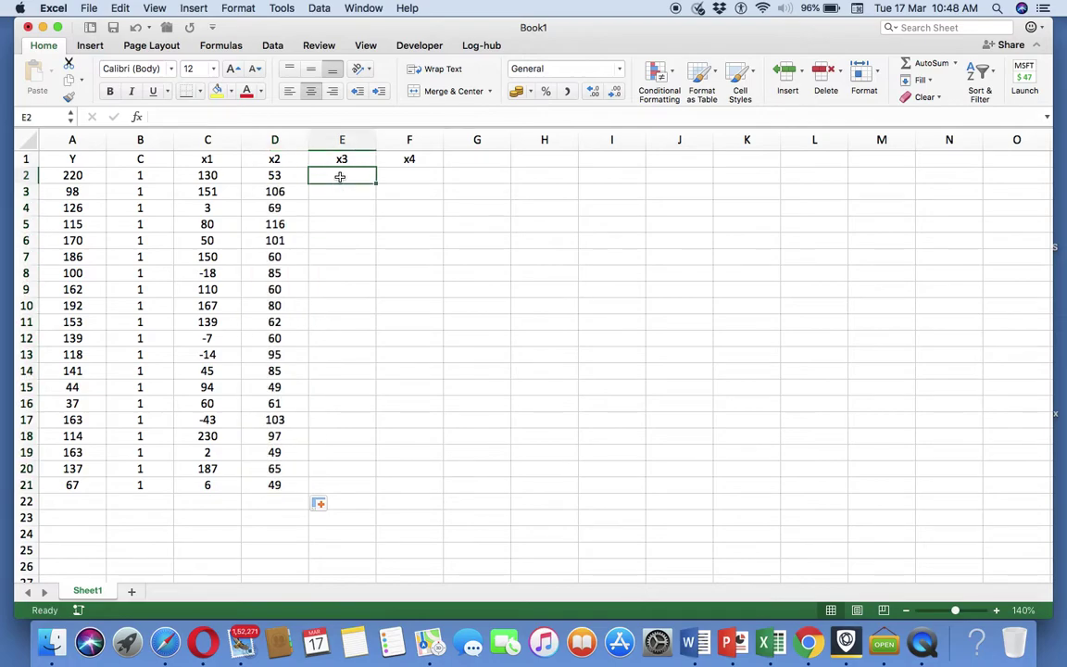
type("=E2ra")
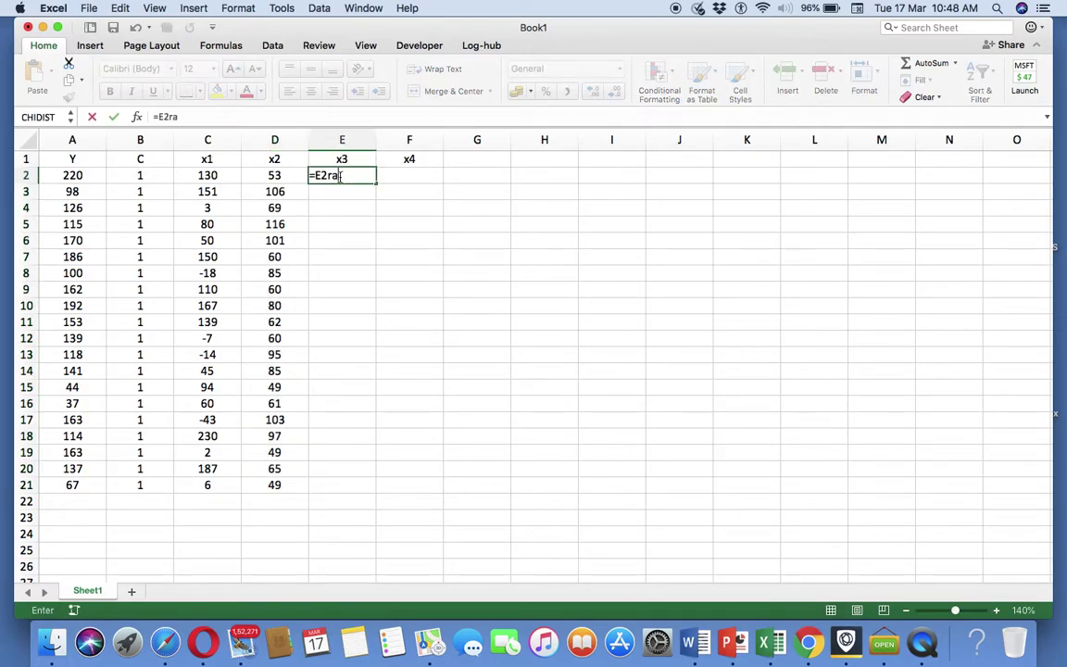
type("nbbetween")
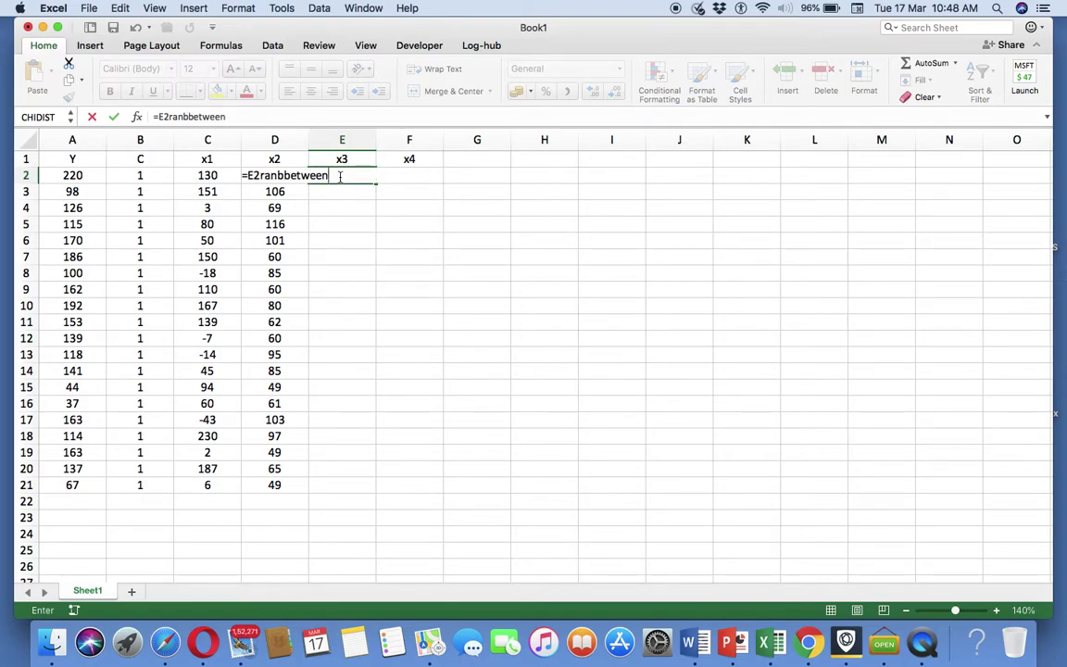
type("(121,190)")
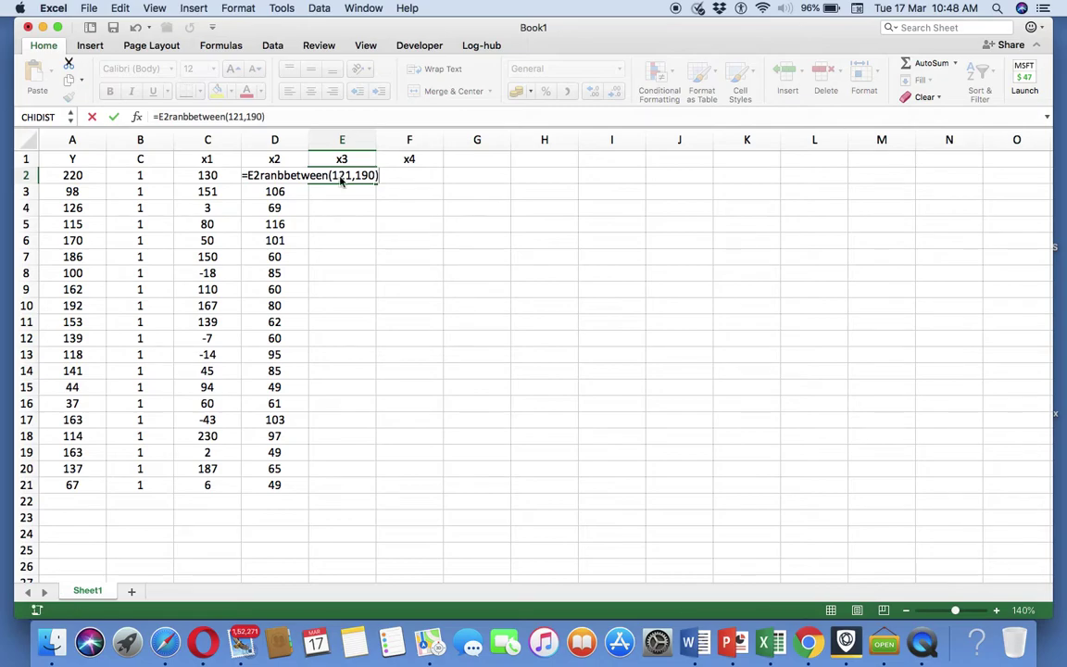
key("Return")
Step: Remove the stray E2 reference and the extra b from the formula in E2, making it =ranbetween(121,190)
left_click(347, 175)
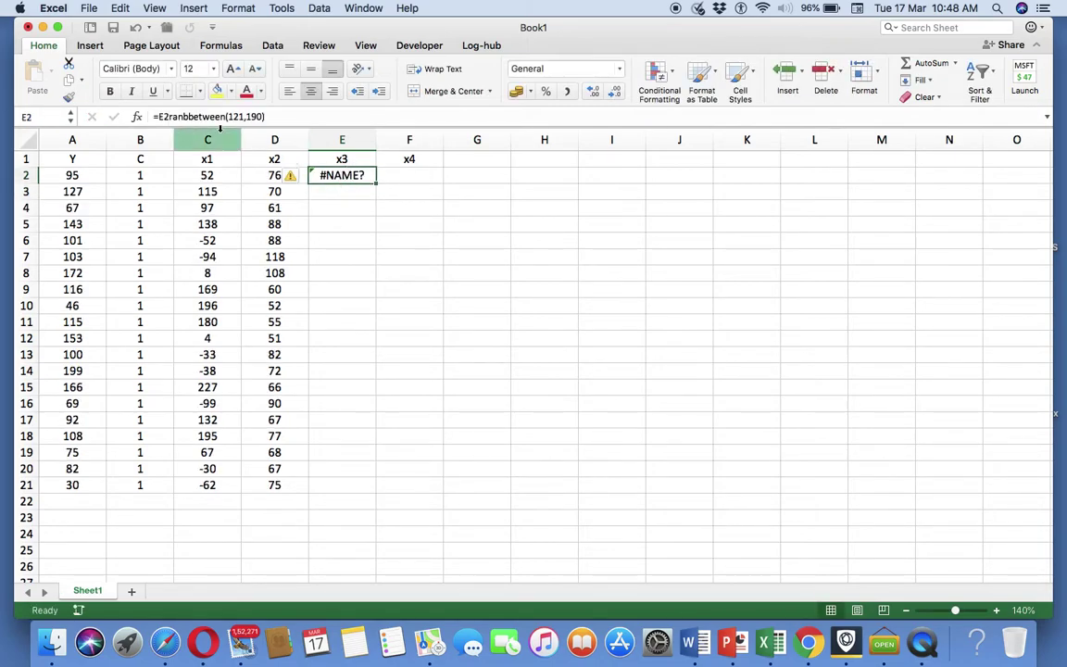
left_click(167, 117)
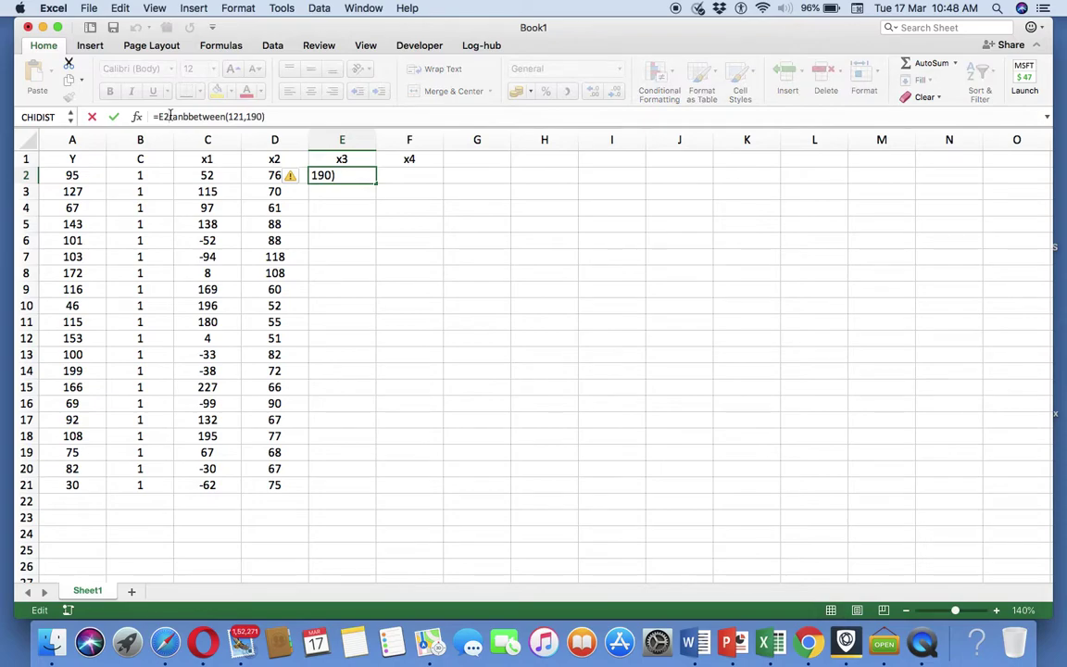
key("BackSpace")
key("BackSpace")
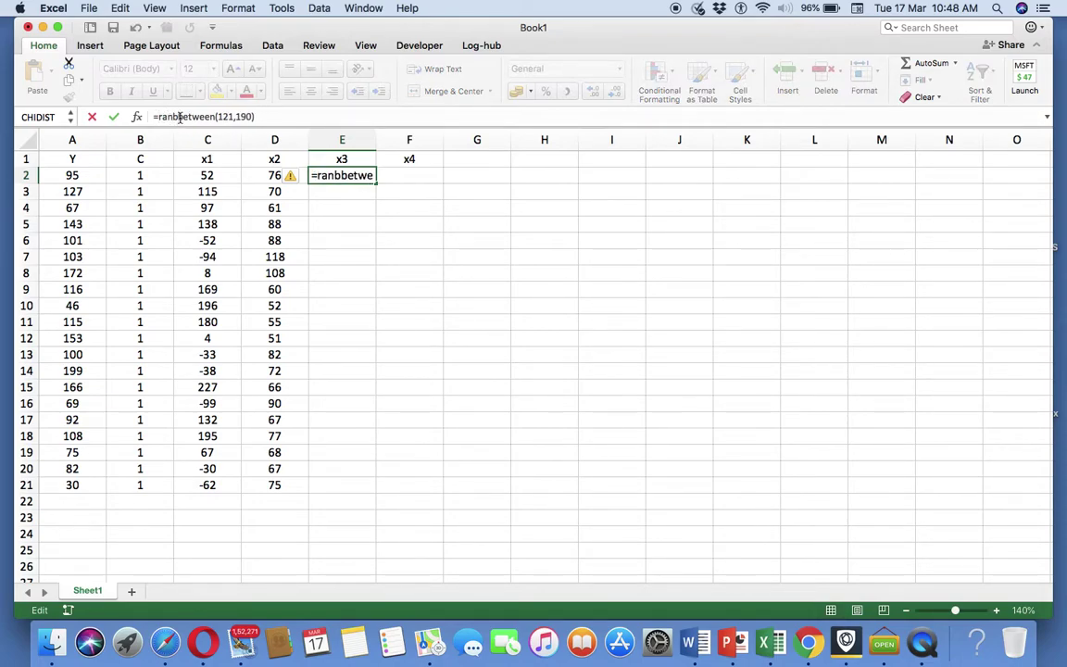
left_click(179, 116)
key("BackSpace")
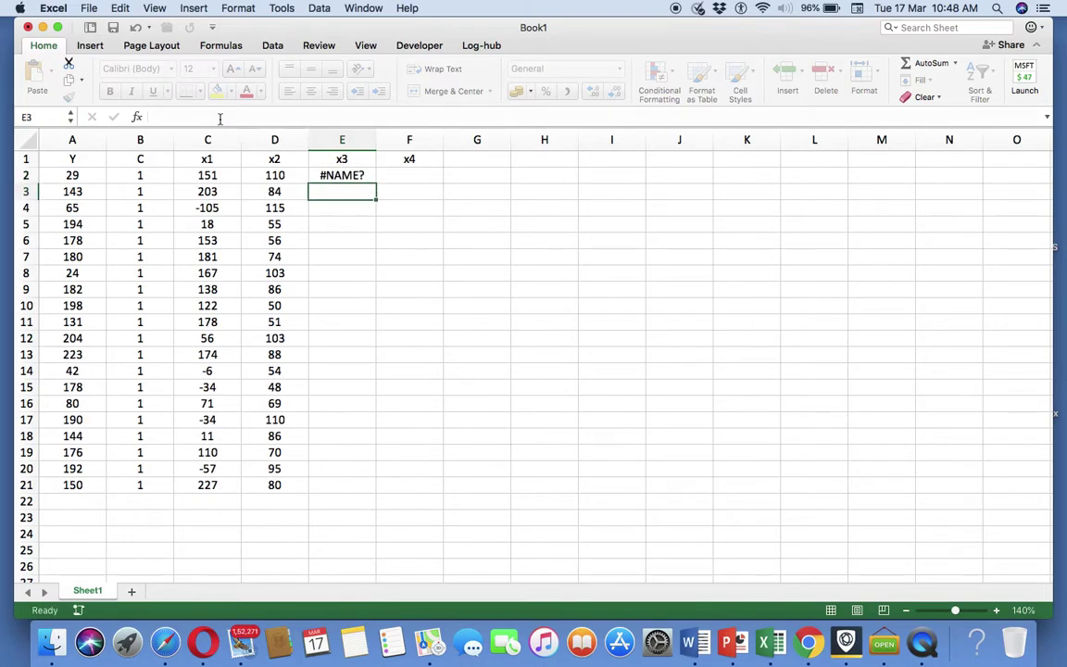
key("Return")
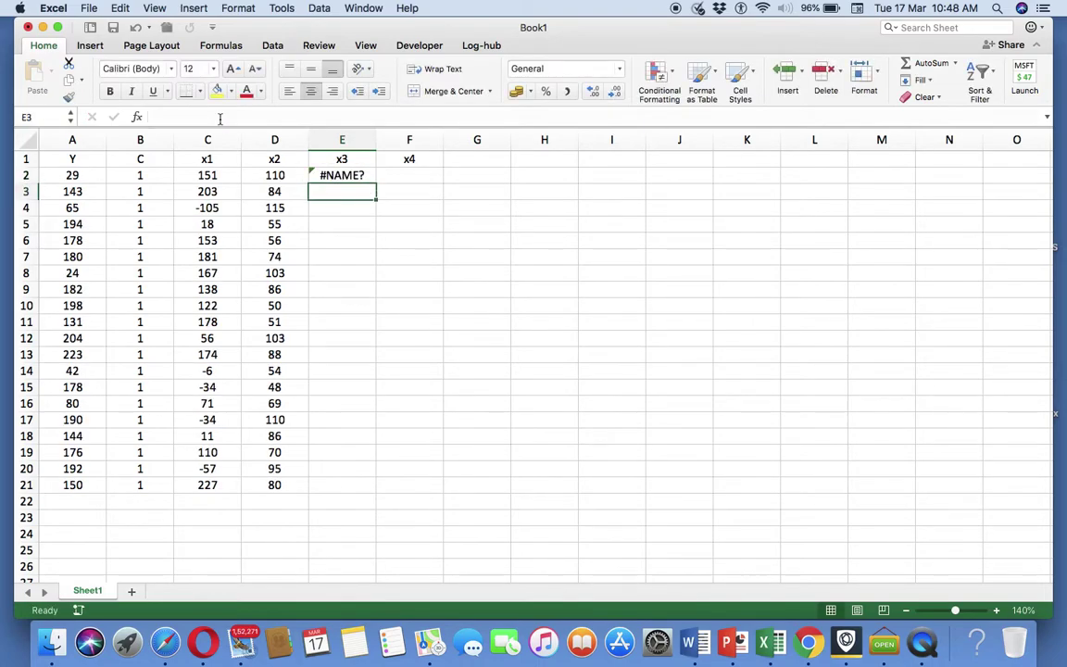
Step: Correct the function name in E2 so the formula is =RANDBETWEEN(121,190), and fill it down to E21
left_click(334, 177)
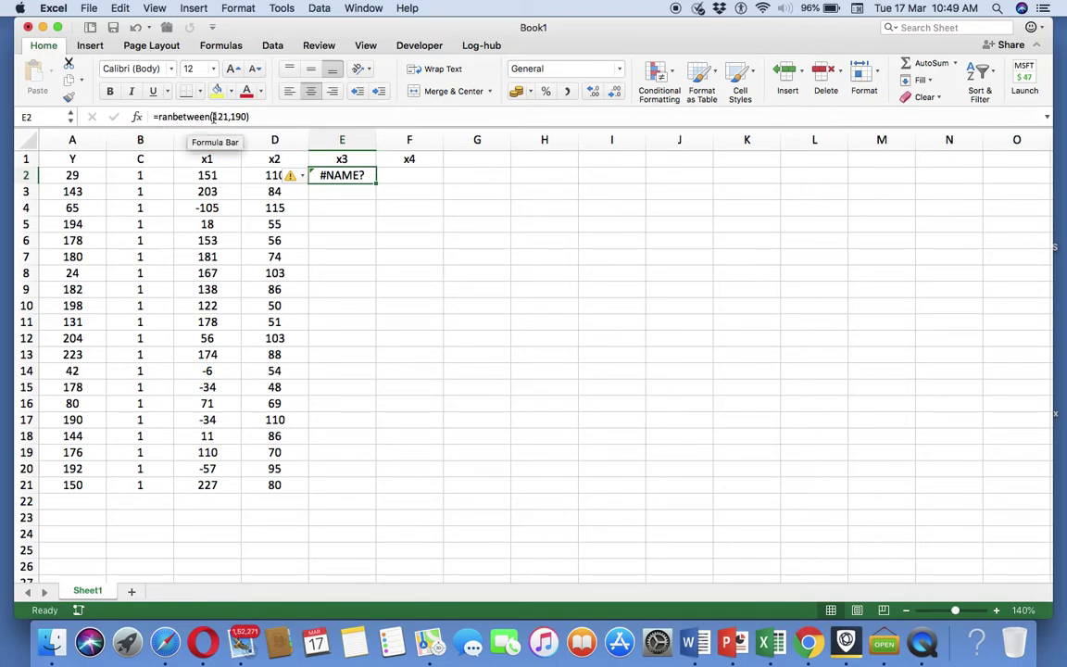
left_click_drag(211, 115, 162, 112)
type("ra")
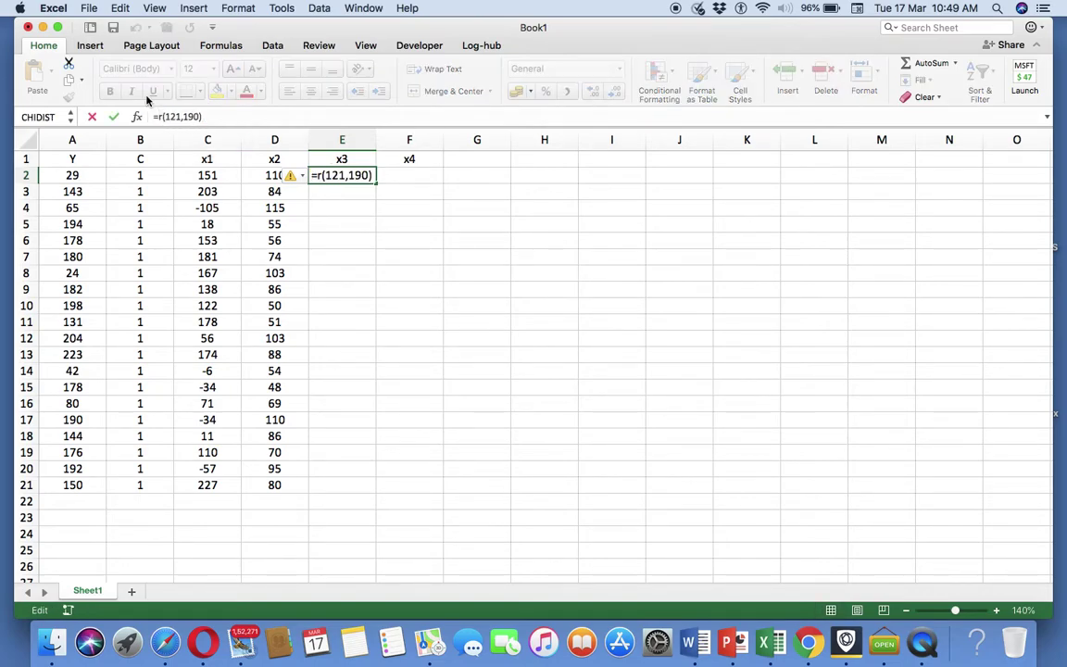
type("nd")
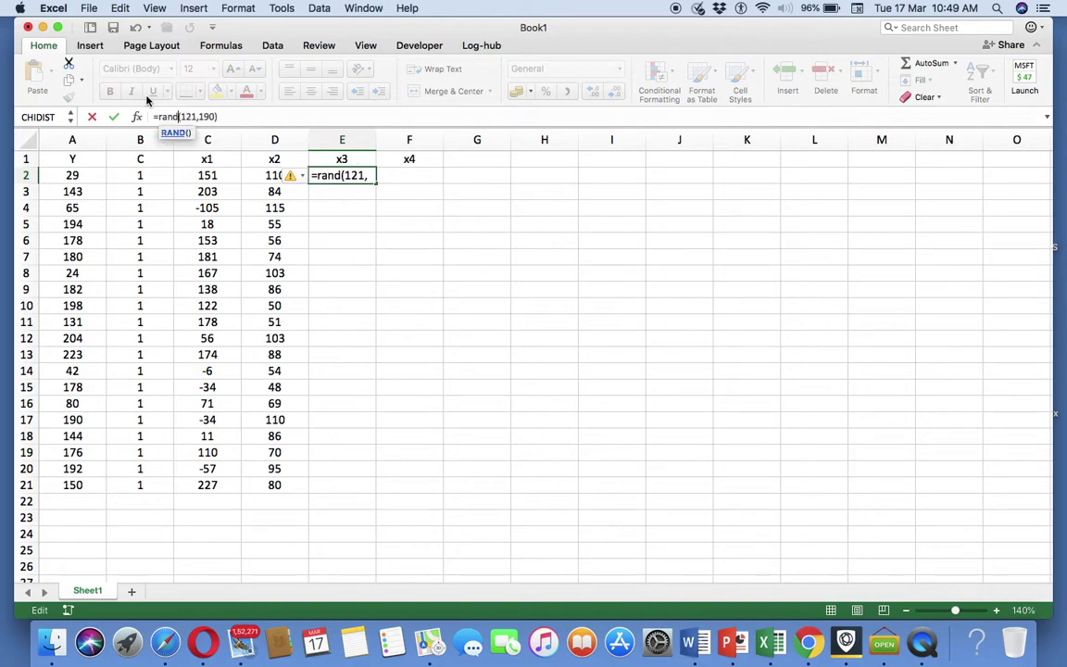
type("bet")
type("wee")
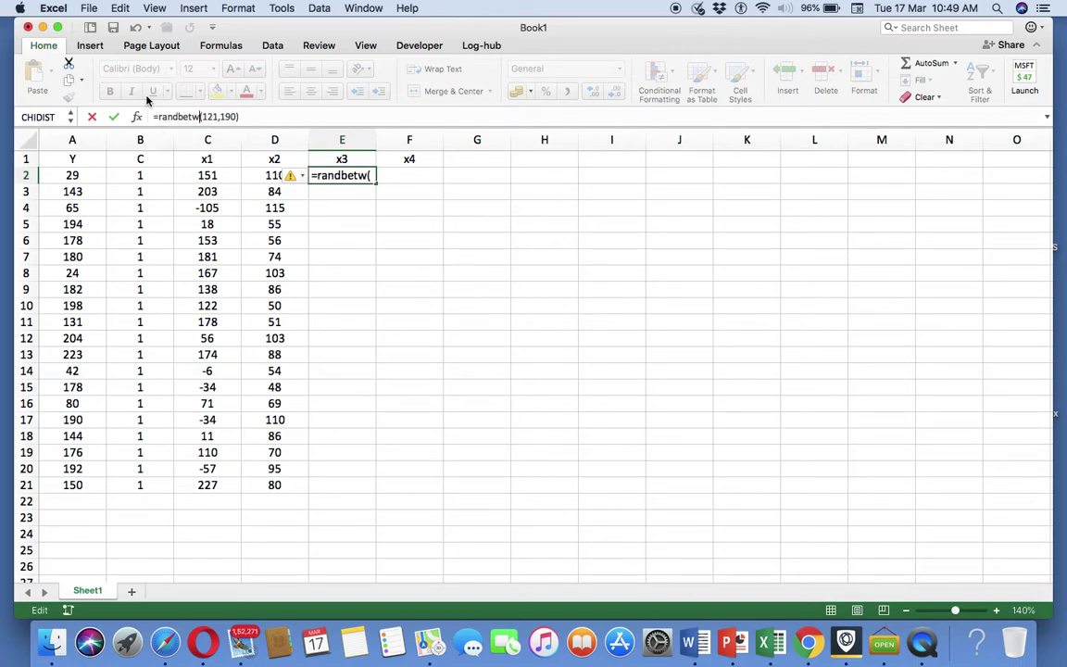
type("n")
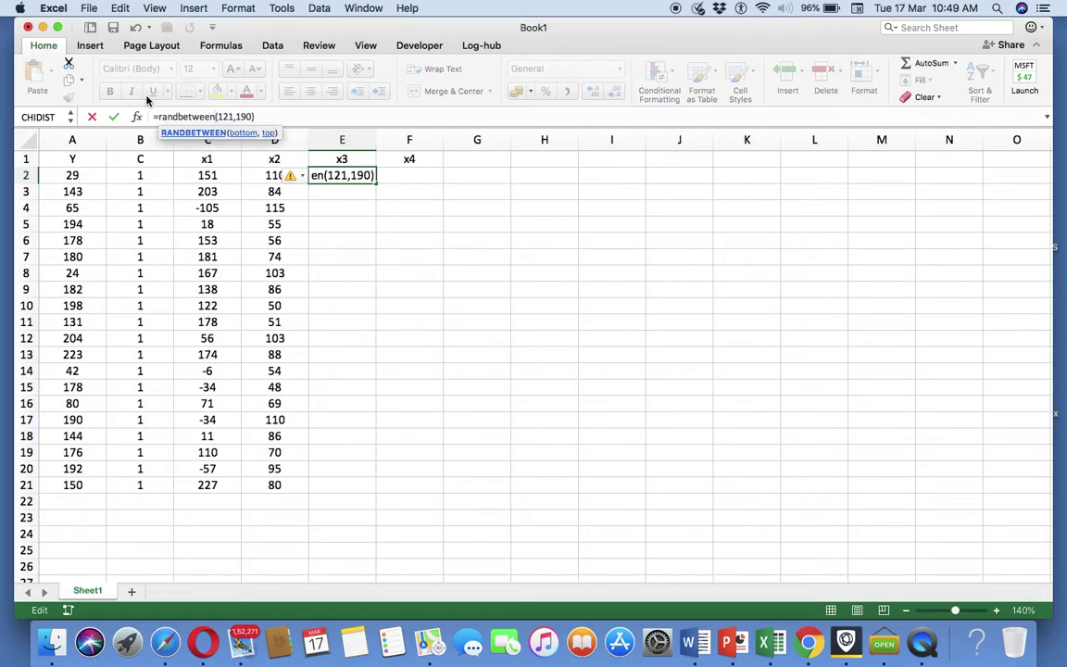
key("Return")
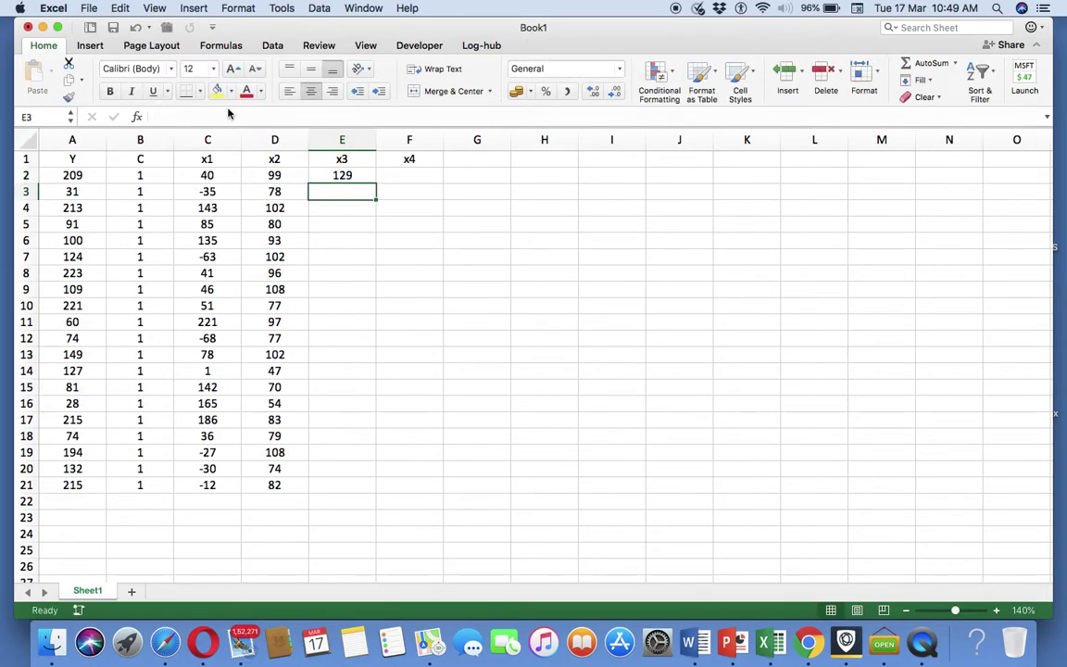
left_click(345, 176)
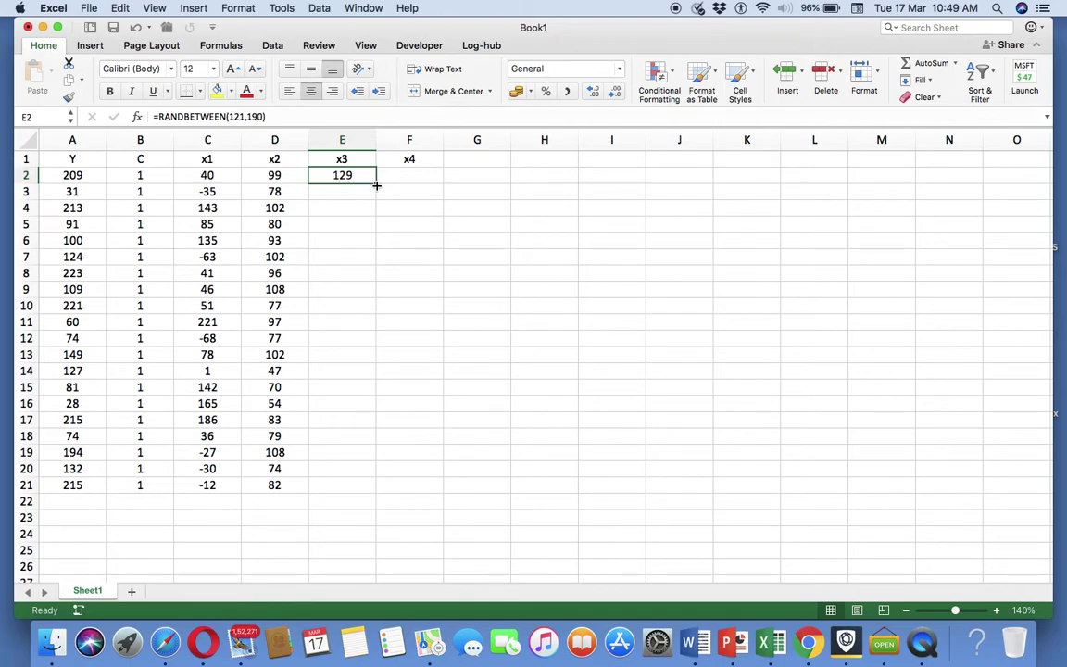
double_click(376, 186)
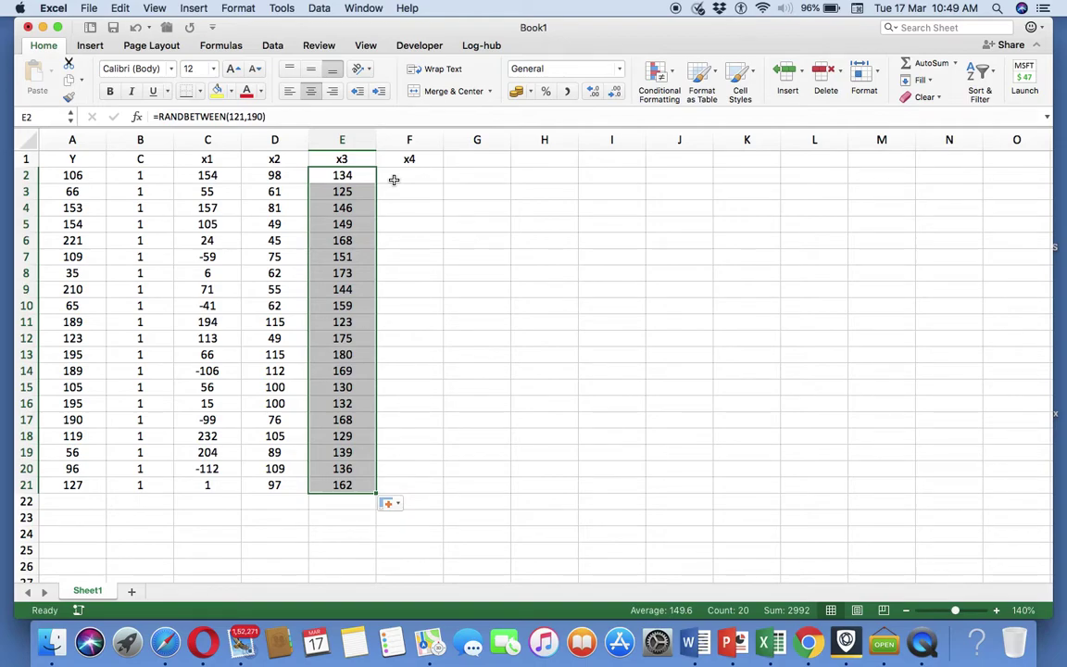
Step: Enter the formula =RANDBETWEEN(12,19) in F2, the first data cell under x4
left_click(394, 179)
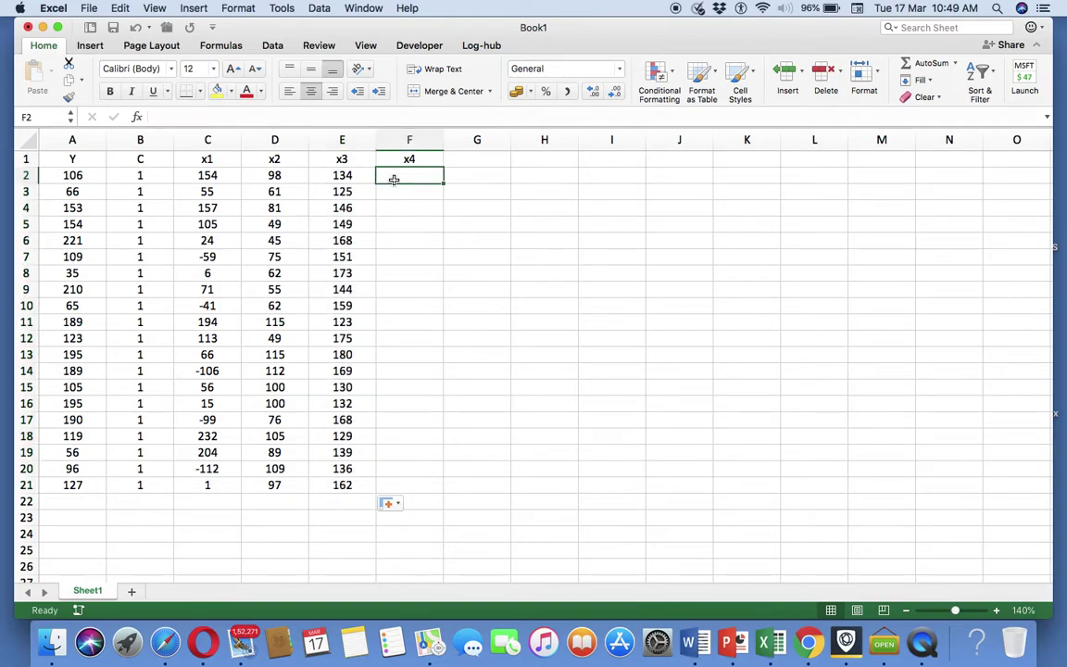
type("=ra")
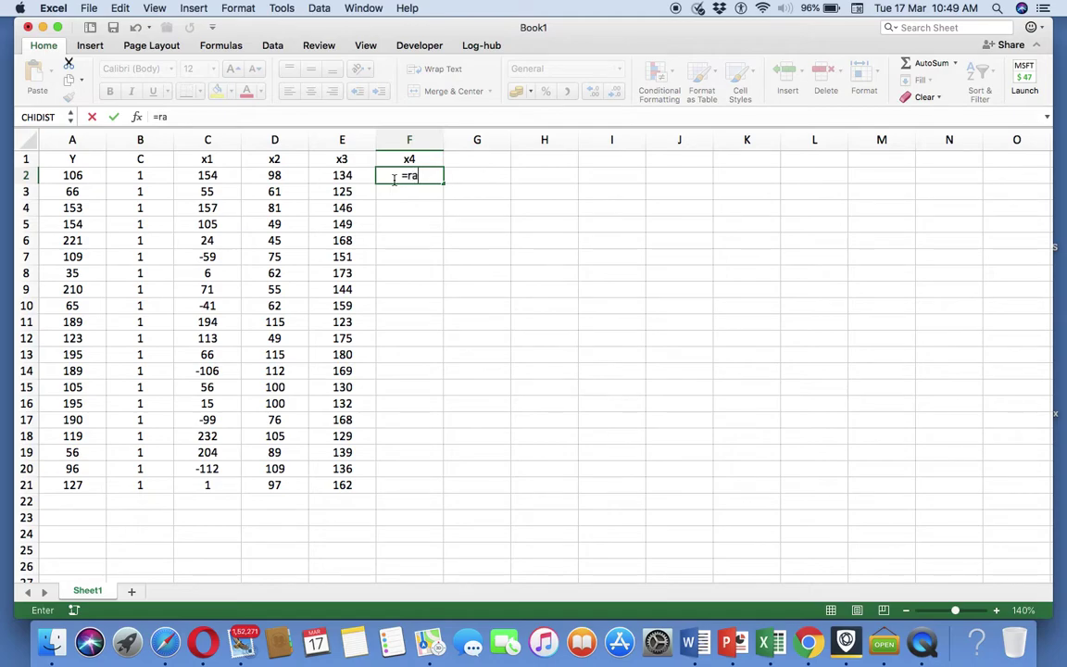
type("ndbetwee")
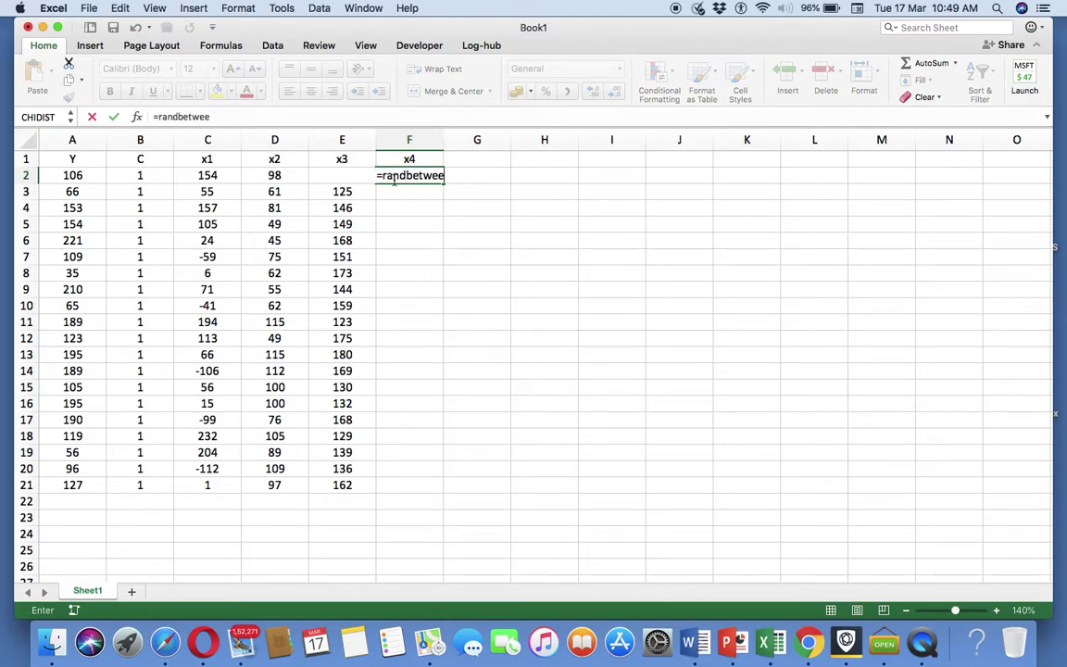
type("n(")
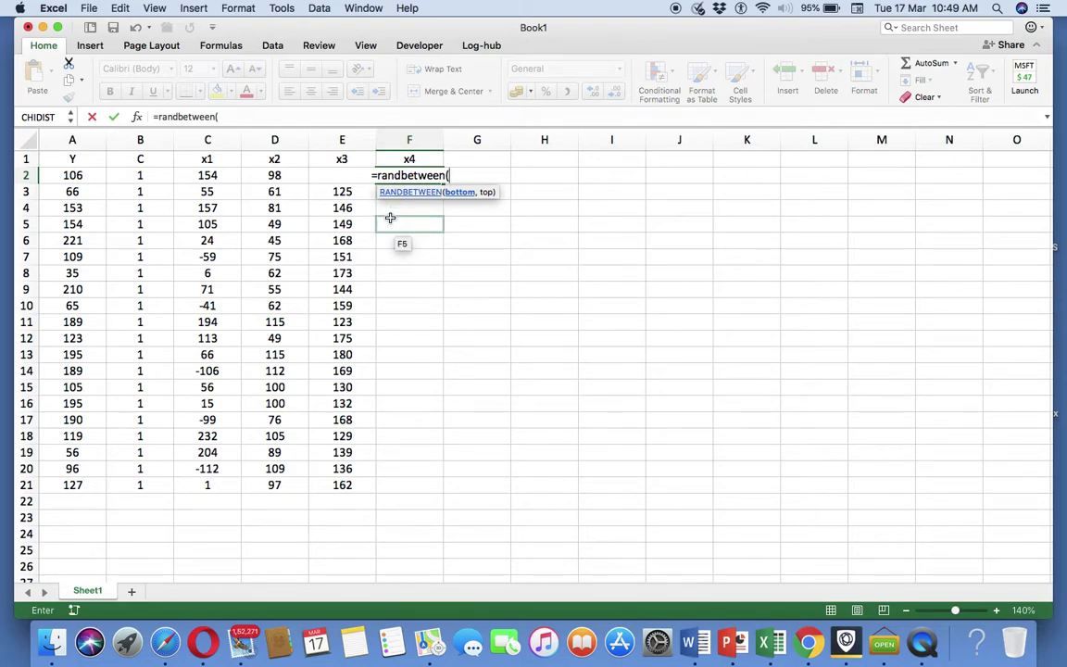
type("12")
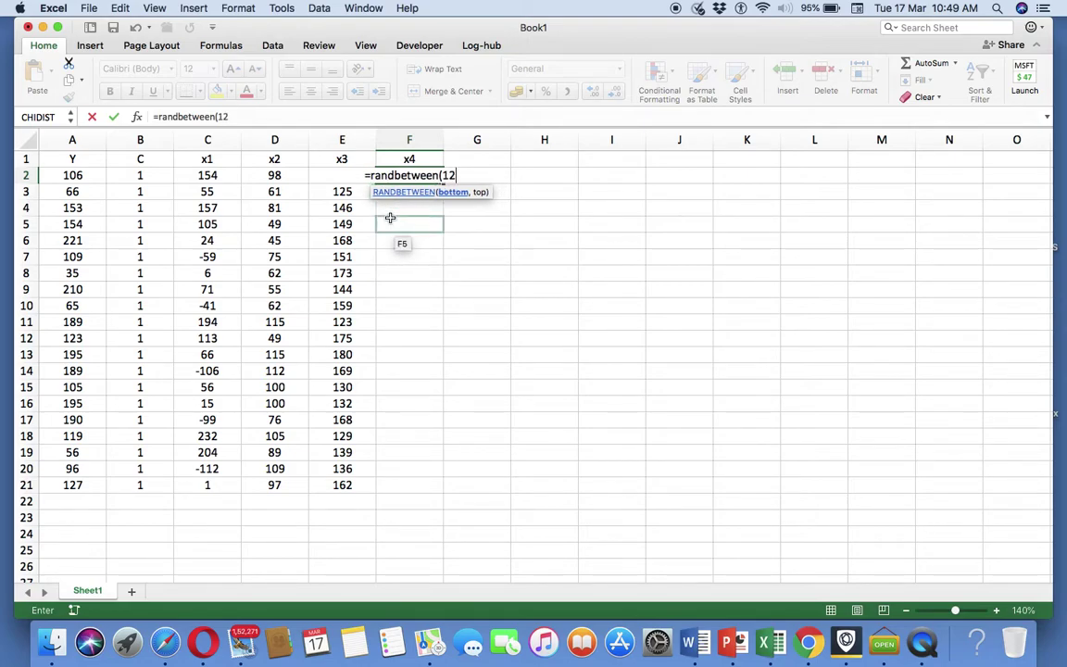
type(",1")
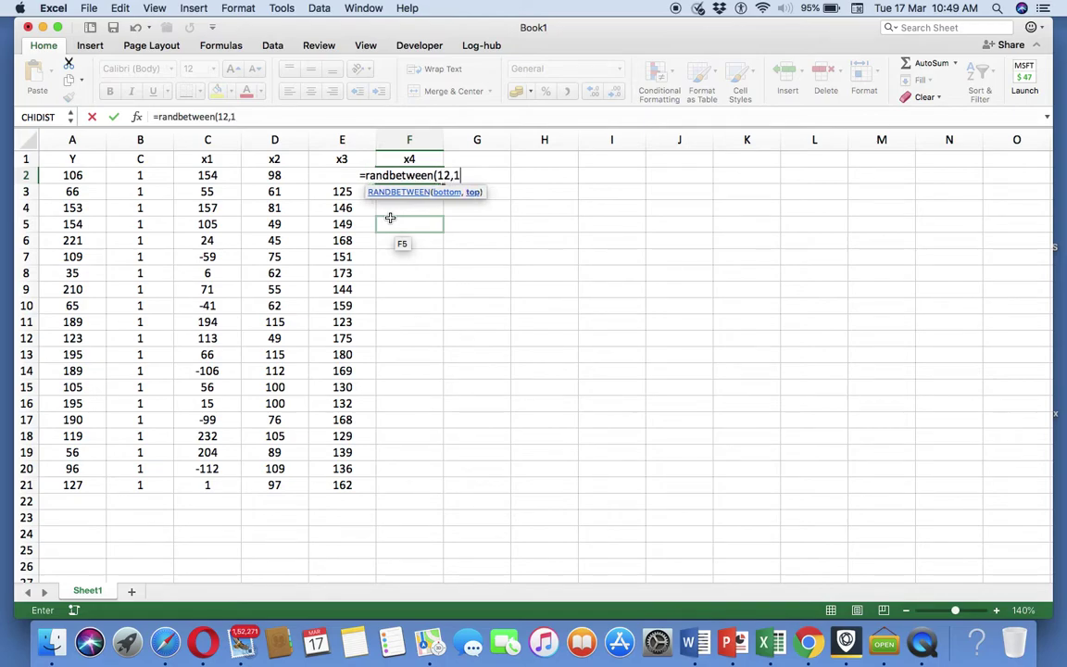
type("9)")
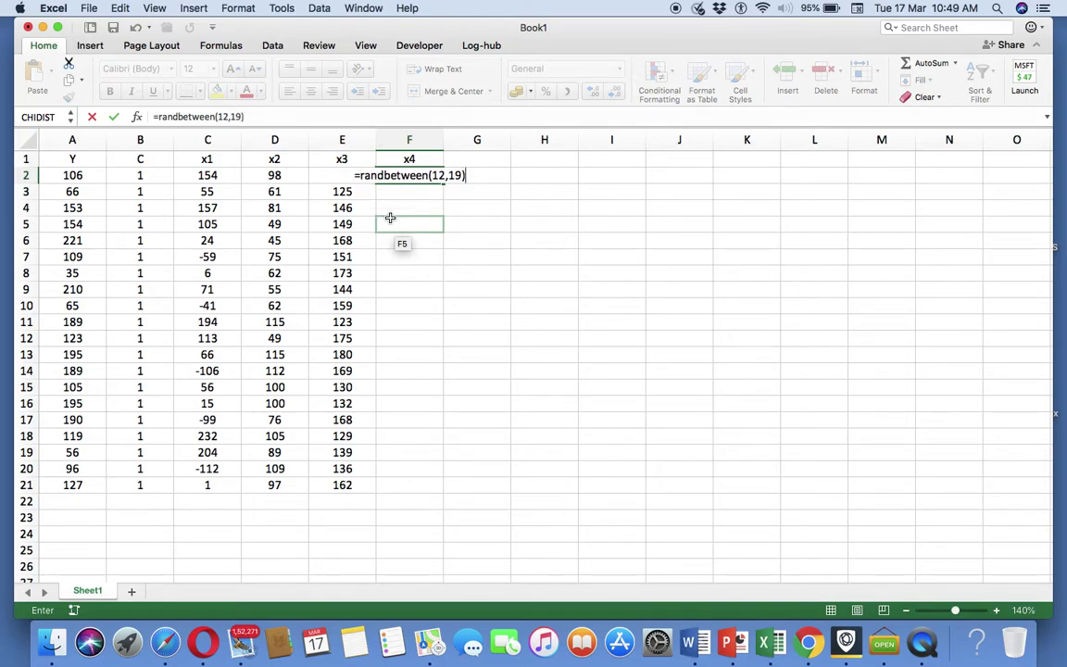
key("Return")
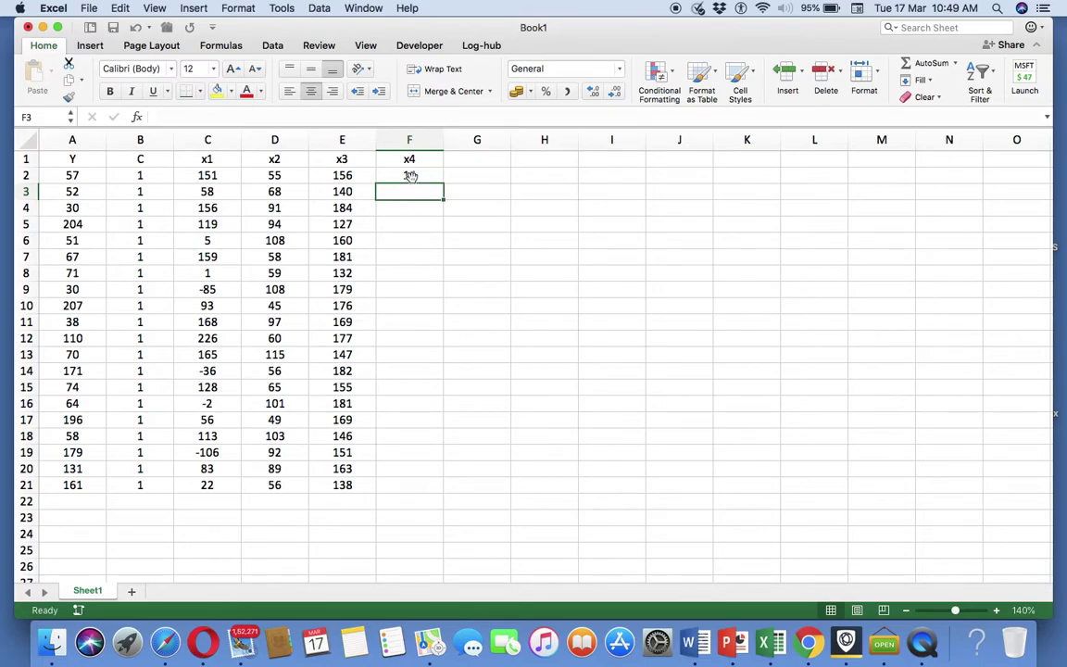
Step: Fill the RANDBETWEEN formula in F2 down the x4 column to F21
left_click(410, 176)
left_click(442, 189)
left_click(440, 177)
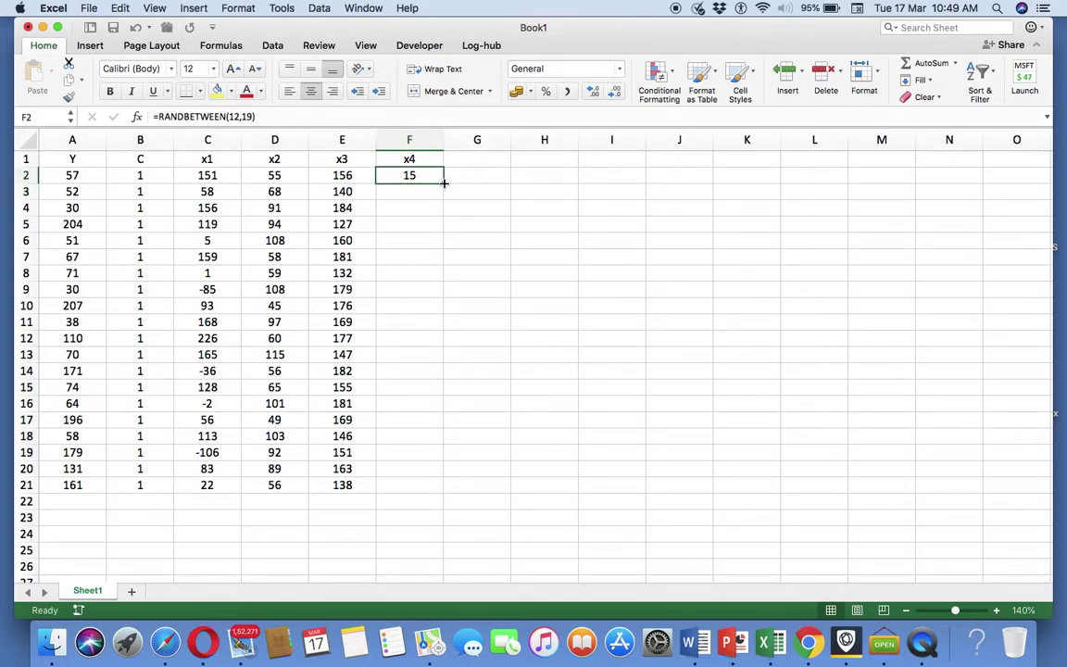
double_click(443, 182)
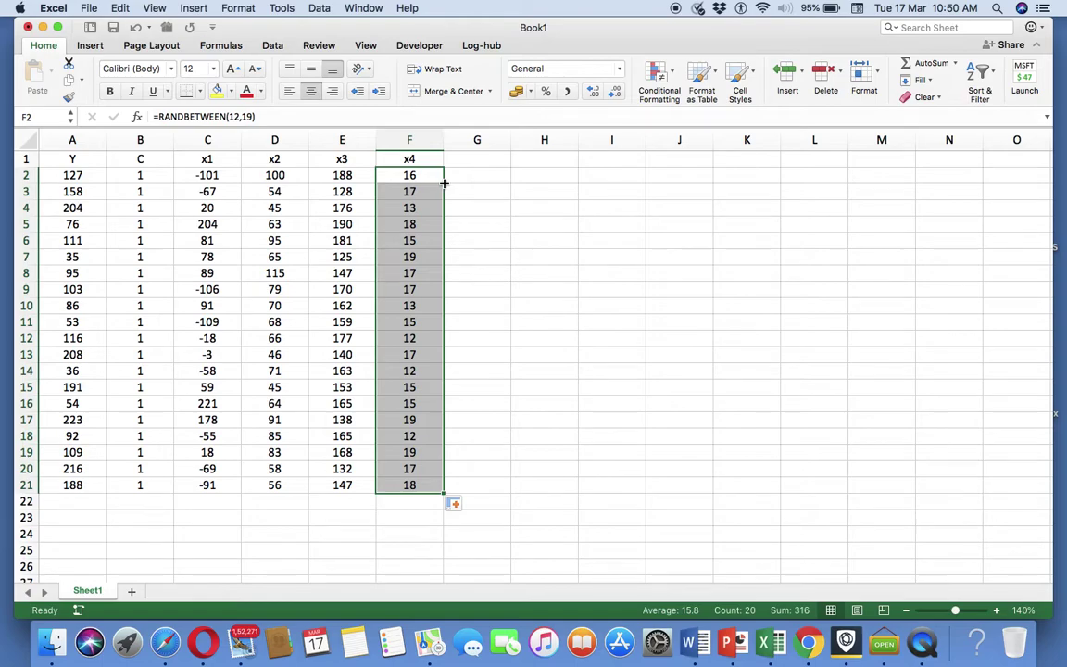
Step: Copy the data range A2:F21 and paste it over itself as values only, replacing the random-number formulas
left_click(191, 194)
left_click(71, 175)
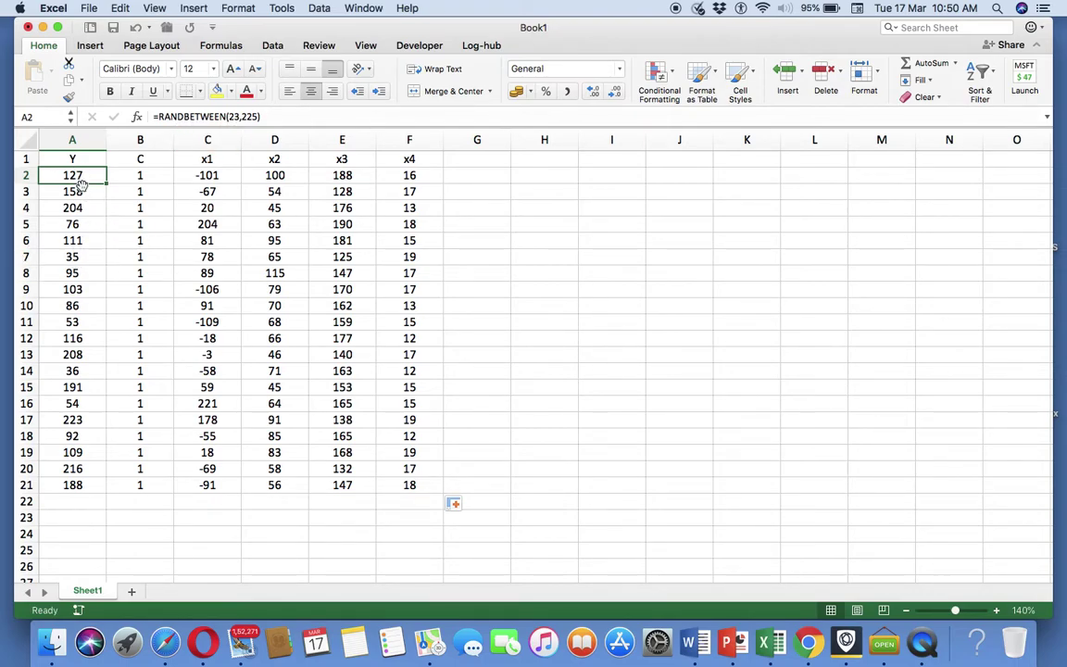
left_click(208, 270)
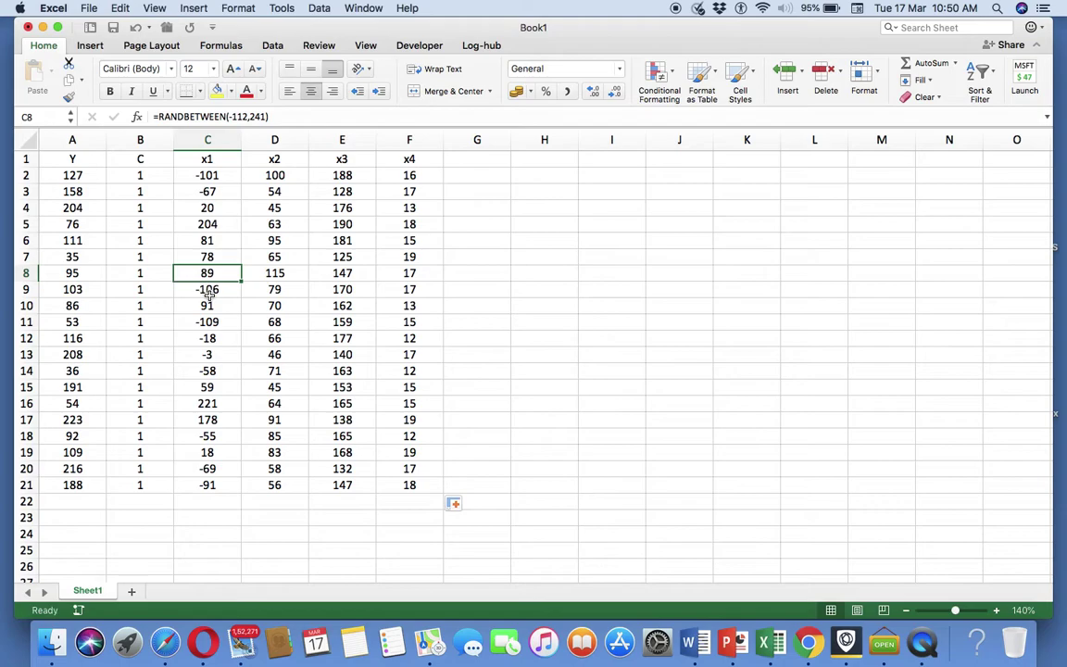
left_click(209, 292)
left_click(65, 176)
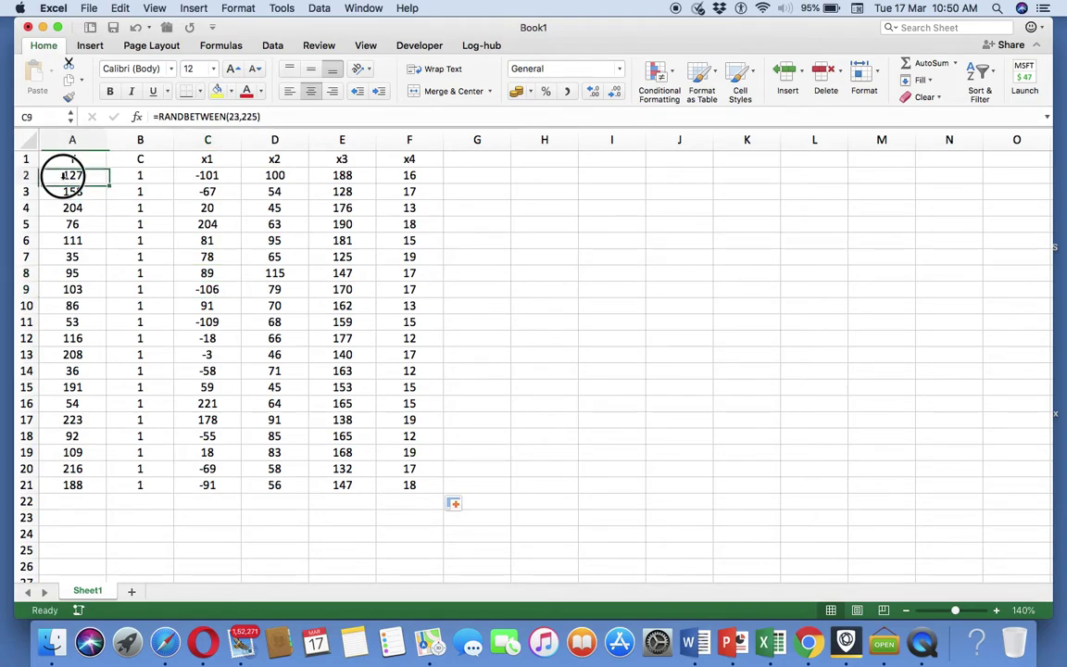
left_click_drag(62, 175, 381, 483)
key("super+c")
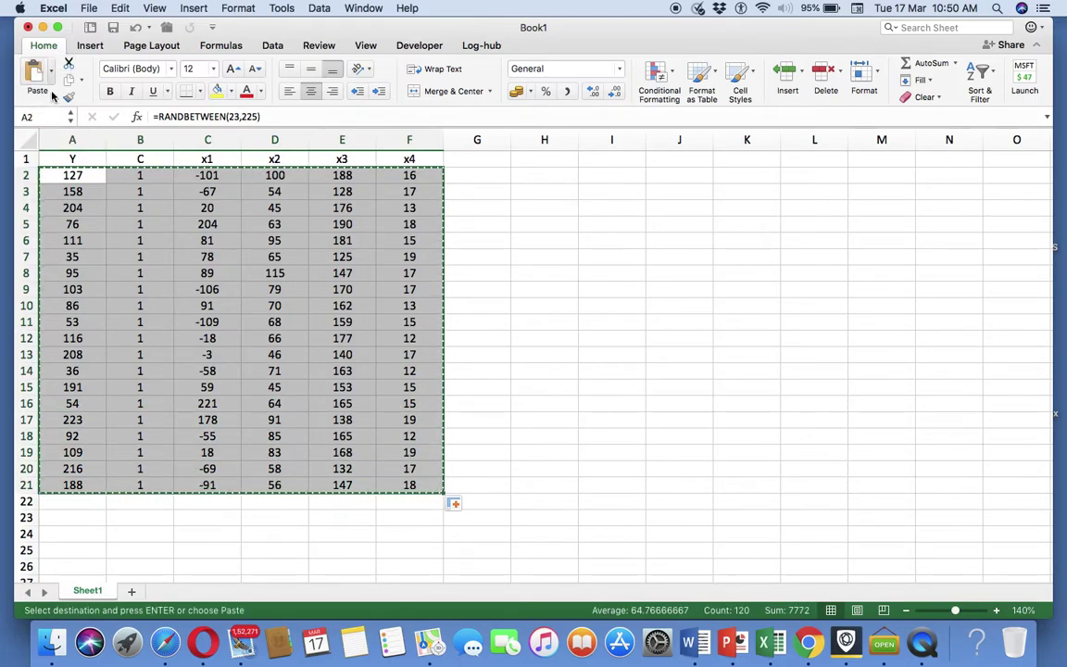
left_click(52, 74)
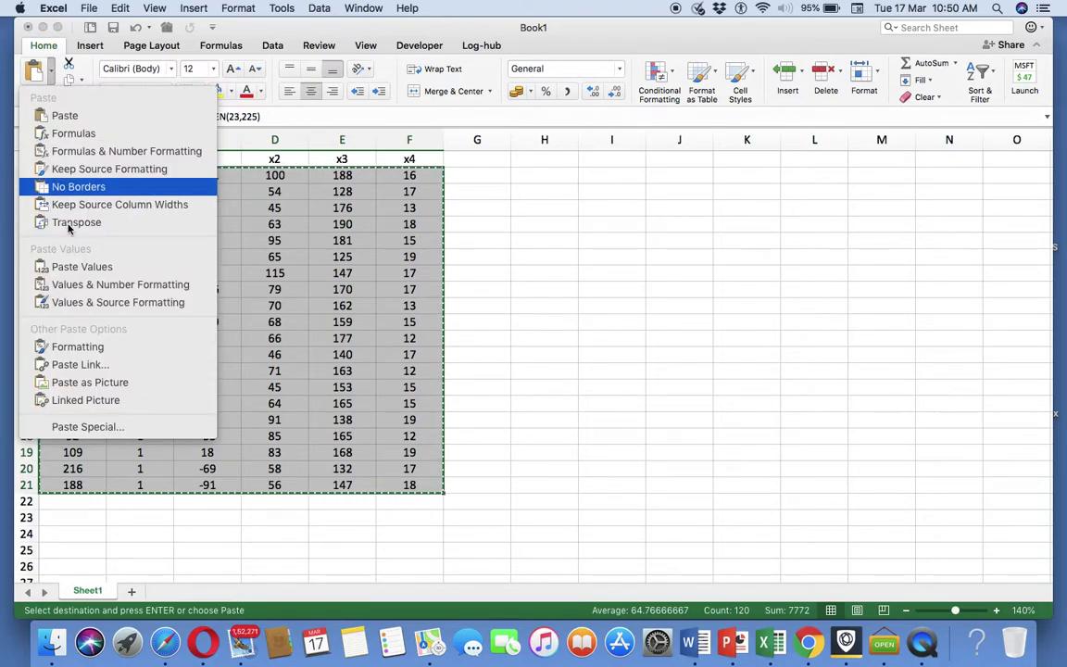
left_click(84, 427)
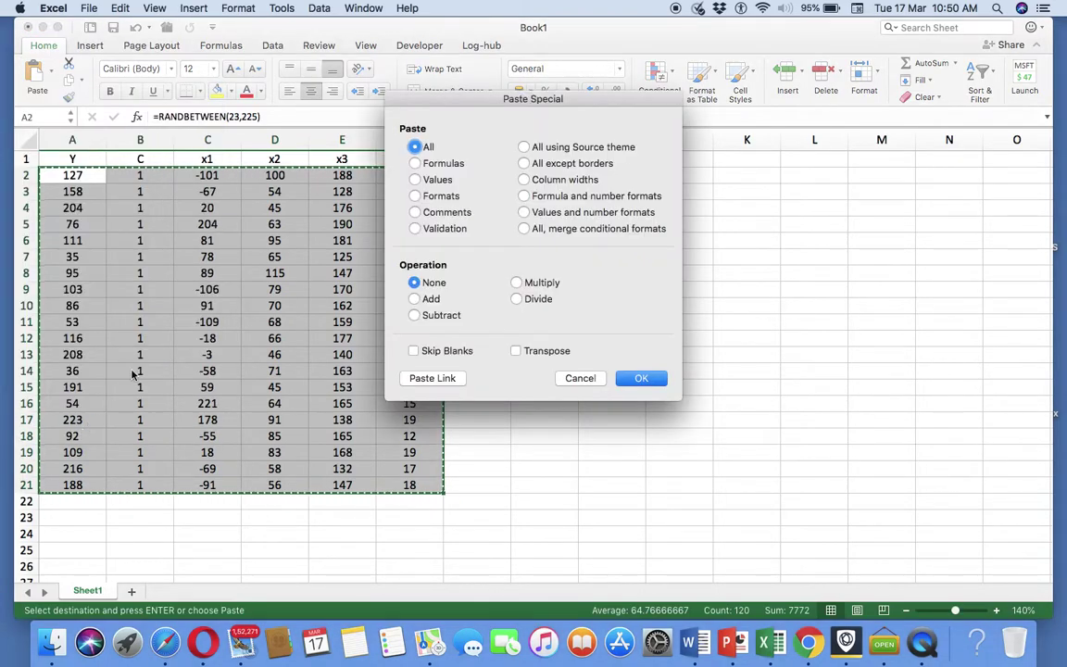
left_click(434, 179)
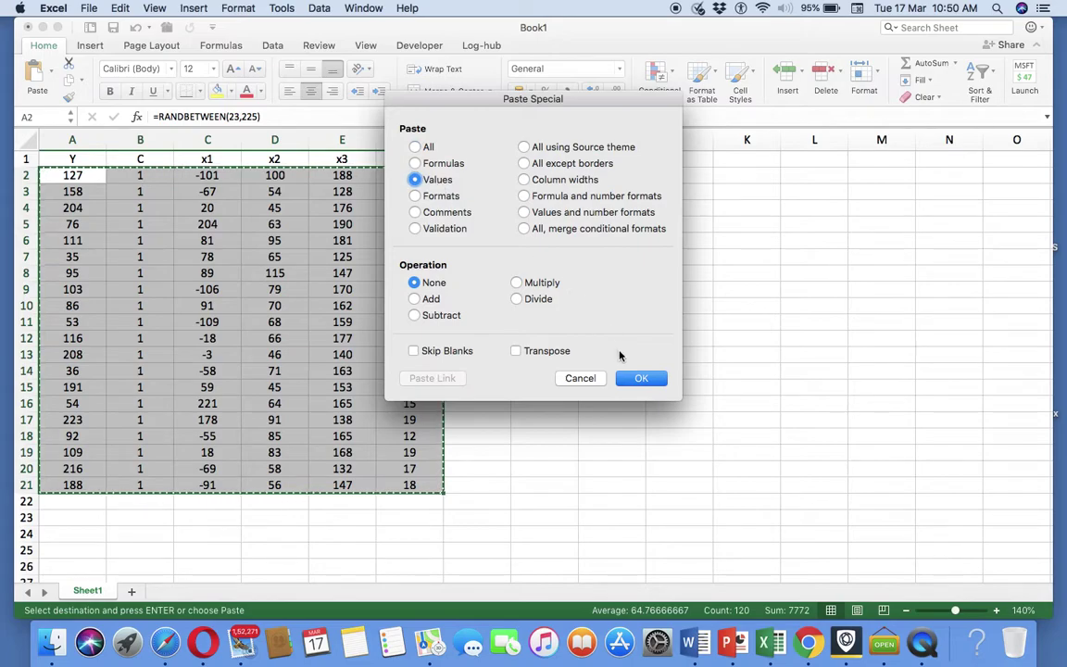
left_click(638, 378)
left_click(646, 379)
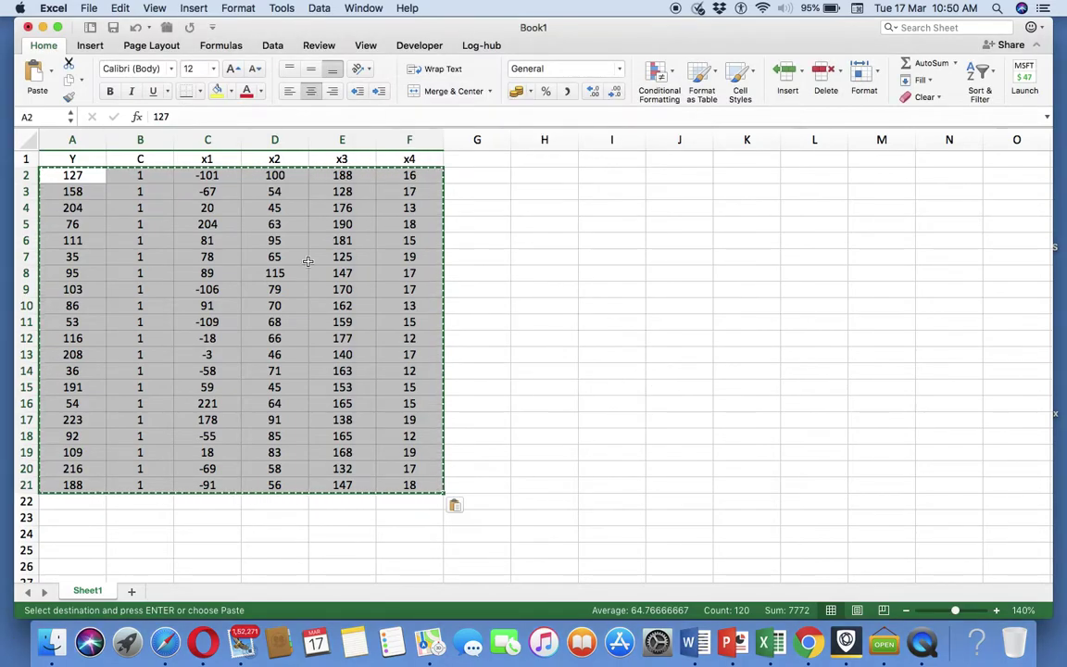
left_click(209, 227)
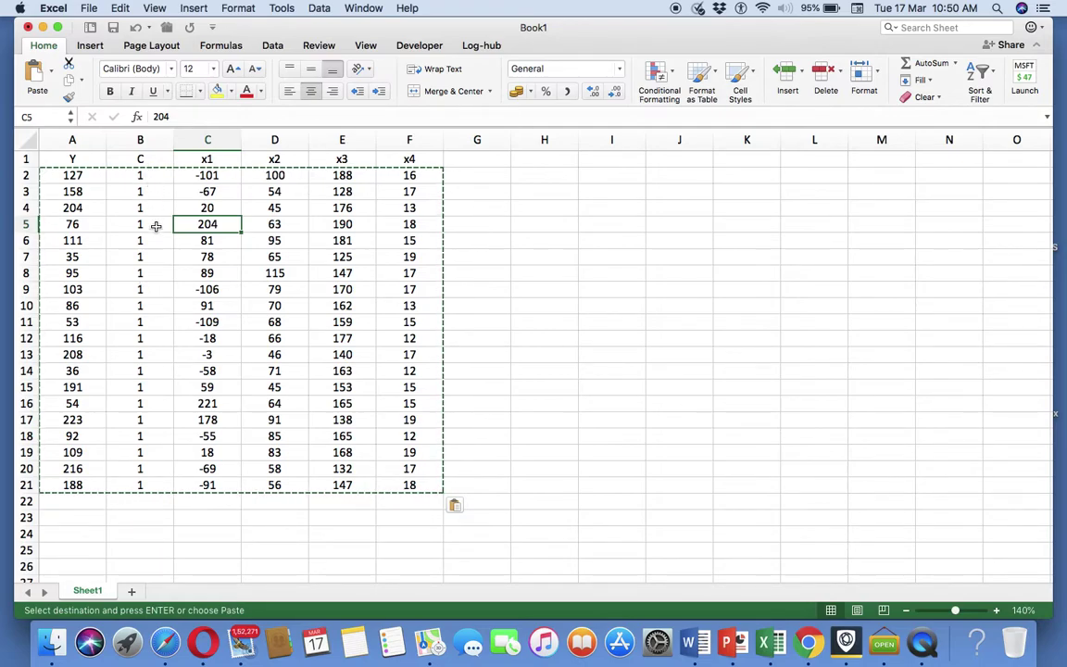
Step: Save the workbook to the Desktop as Regression OLS in Excel Workbook (.xlsx) format, replacing the existing file of that name
left_click(88, 8)
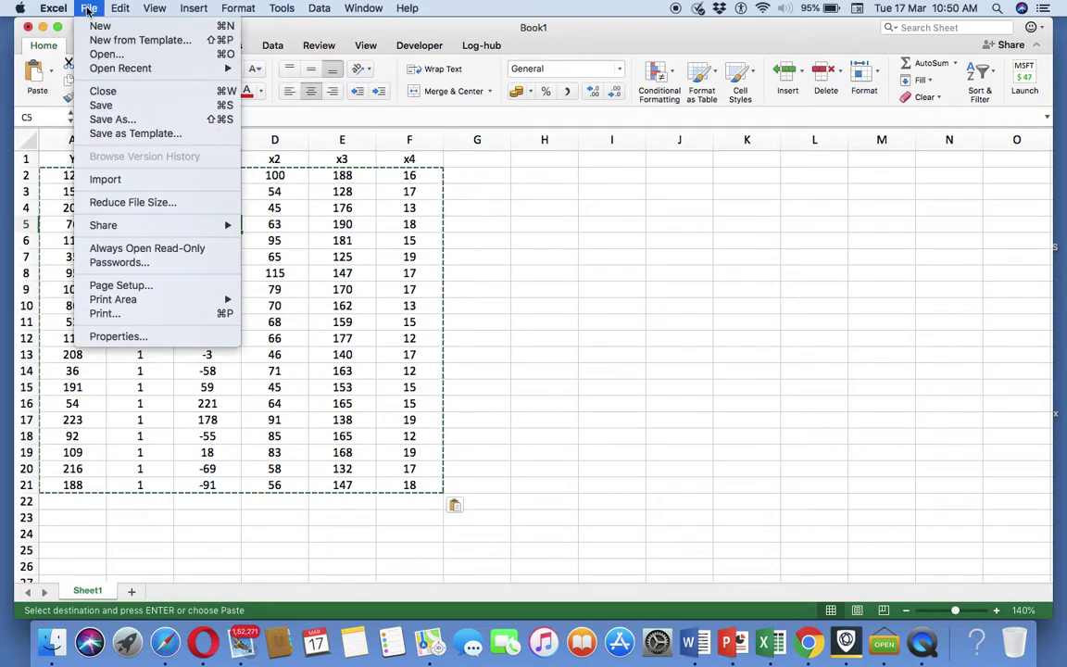
left_click(102, 118)
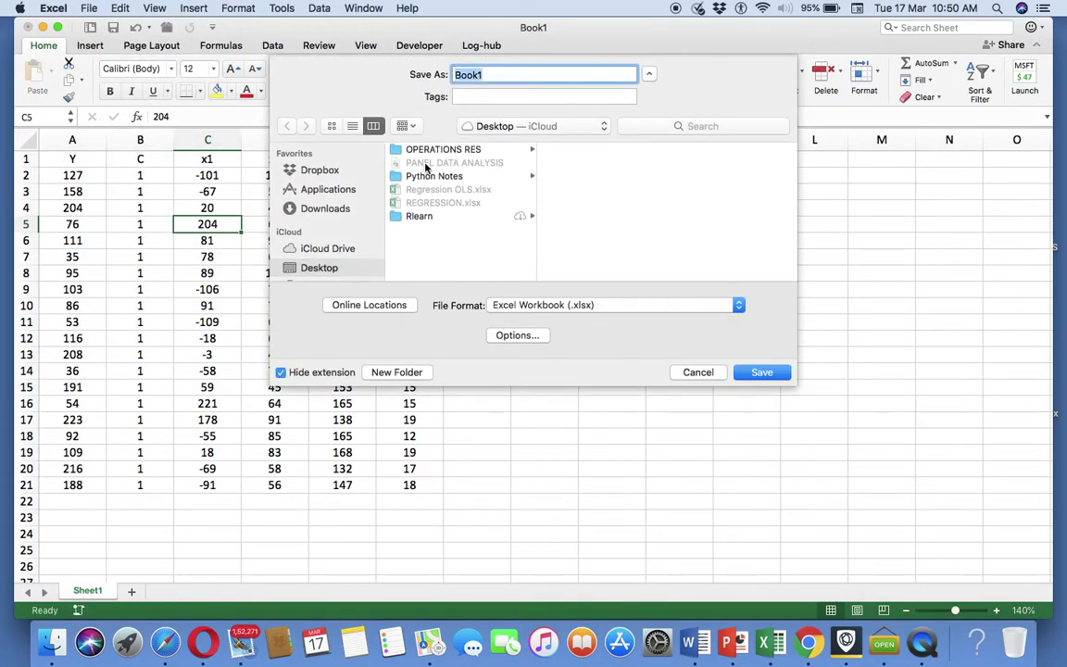
type("Regression ")
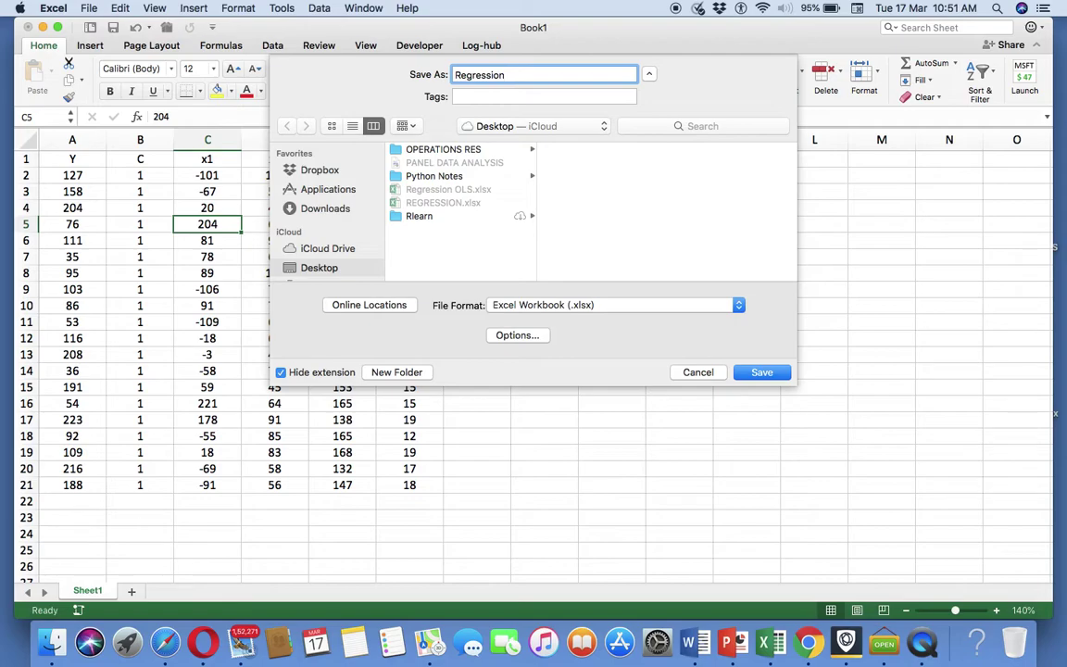
type("Workshee")
key("BackSpace")
key("BackSpace")
type("OLS")
left_click(758, 372)
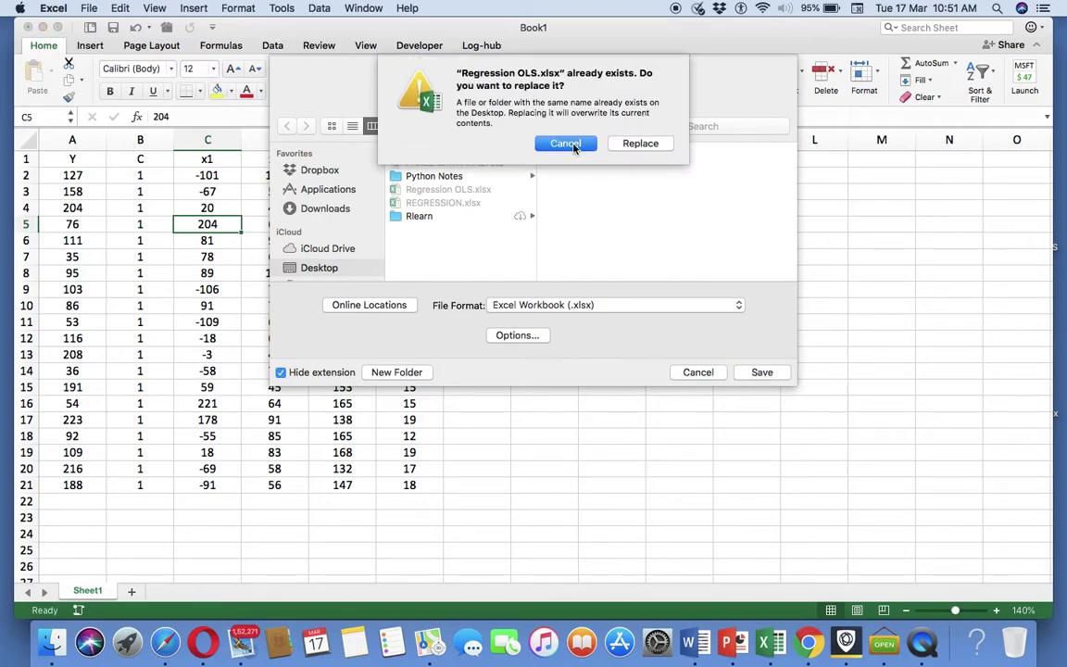
left_click(641, 143)
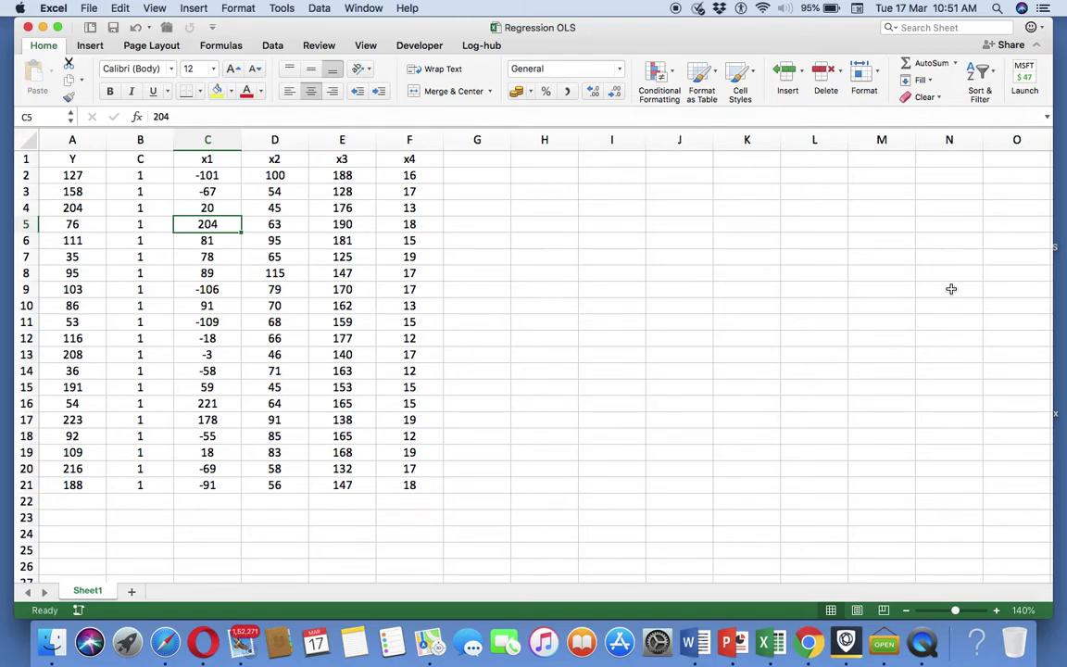
Step: Switch to PowerPoint and review the slide on the matrix approach to multiple linear regression
left_click(723, 648)
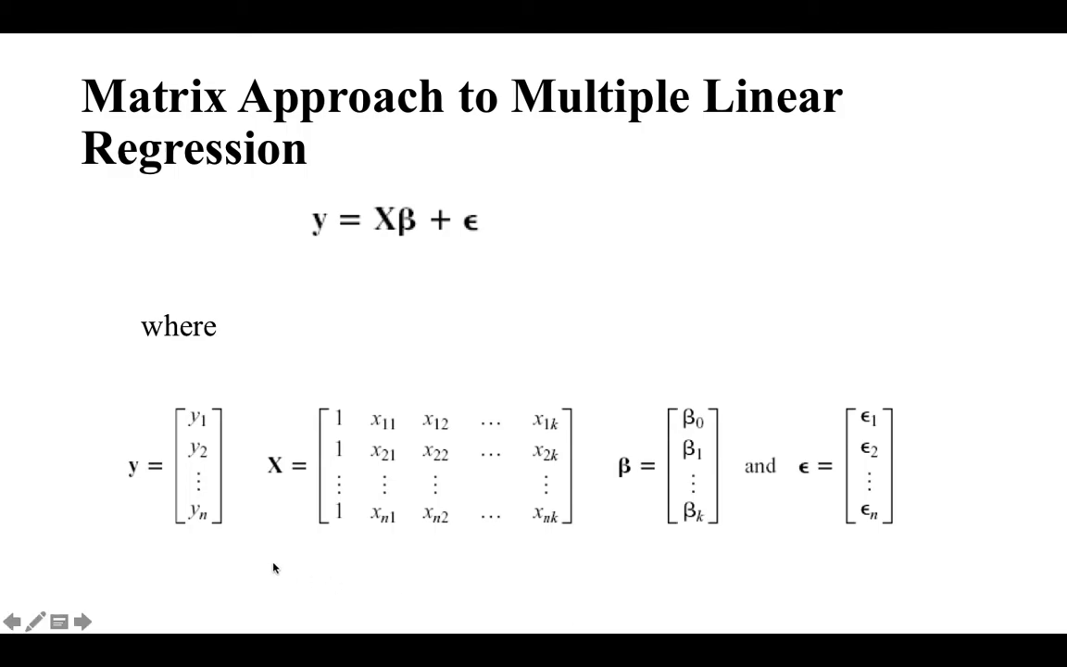
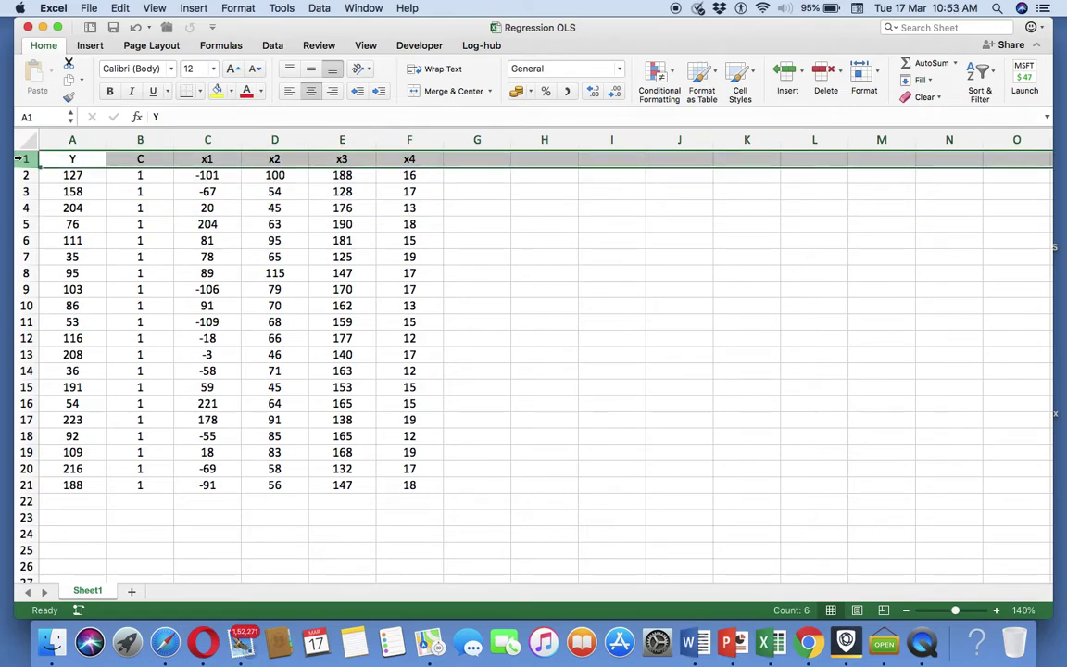
Step: Insert a blank row above the column headers and enter the matrix labels y in A1 and X in D1
key("super+shift+equal")
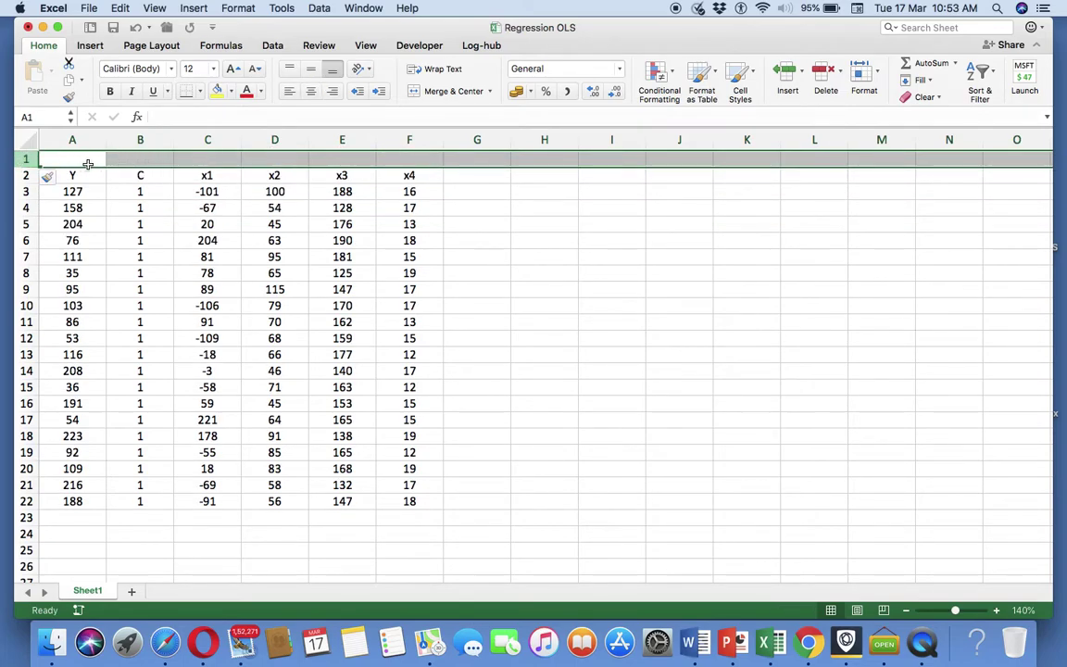
left_click(79, 163)
type("y")
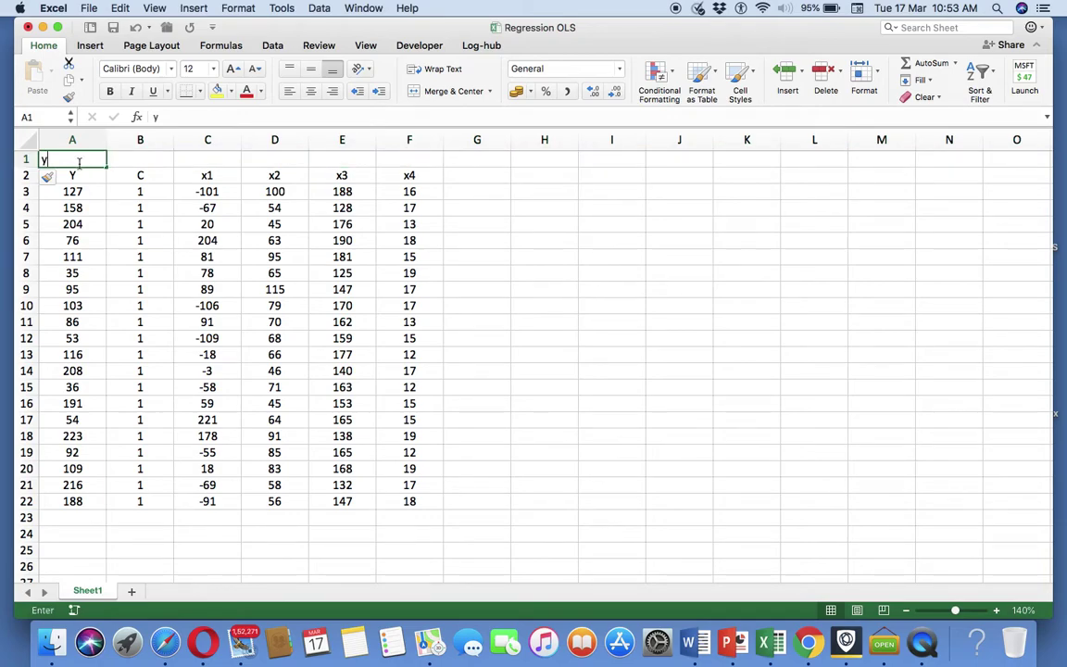
key("Tab")
key("Tab")
key("Tab")
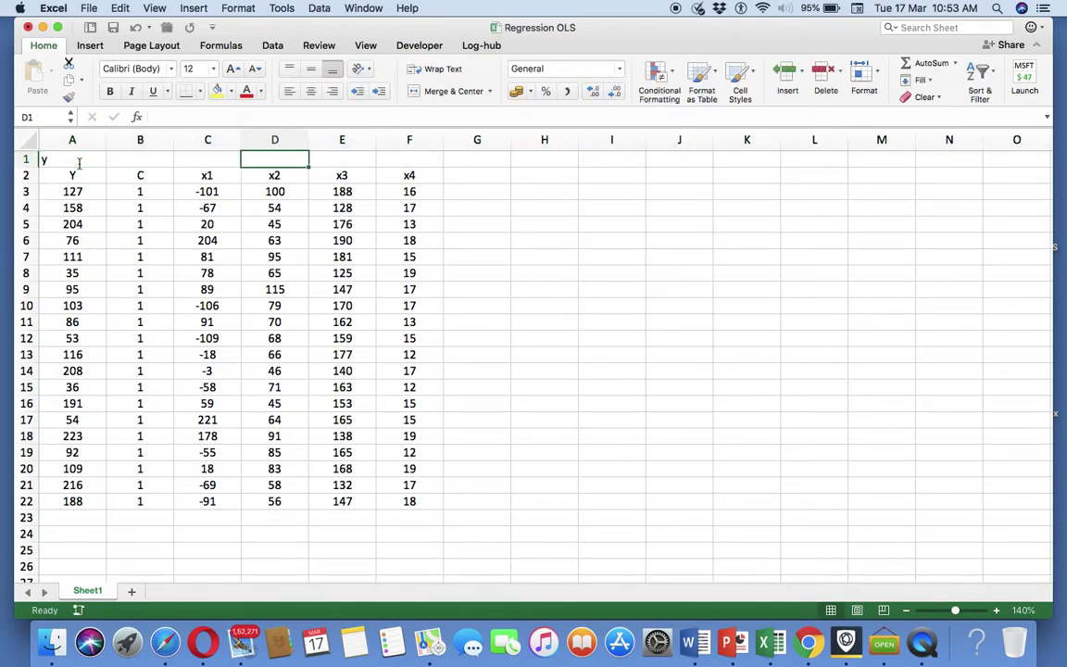
type("X2")
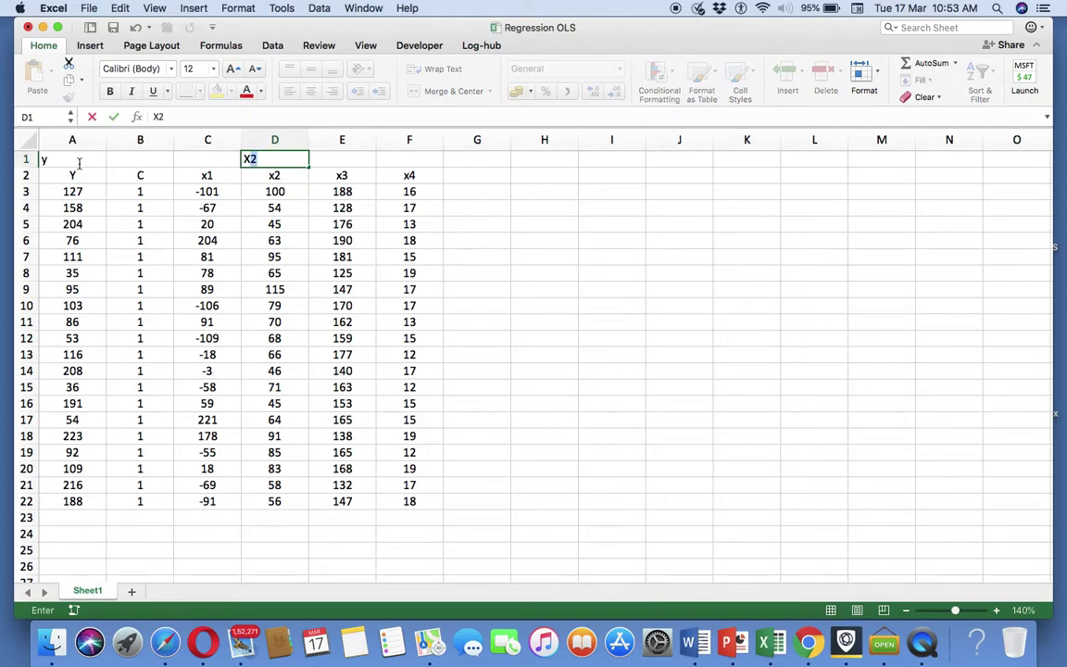
key("BackSpace")
key("Return")
Step: Enter the label X' for the transposed matrix in cell I1
key("Up")
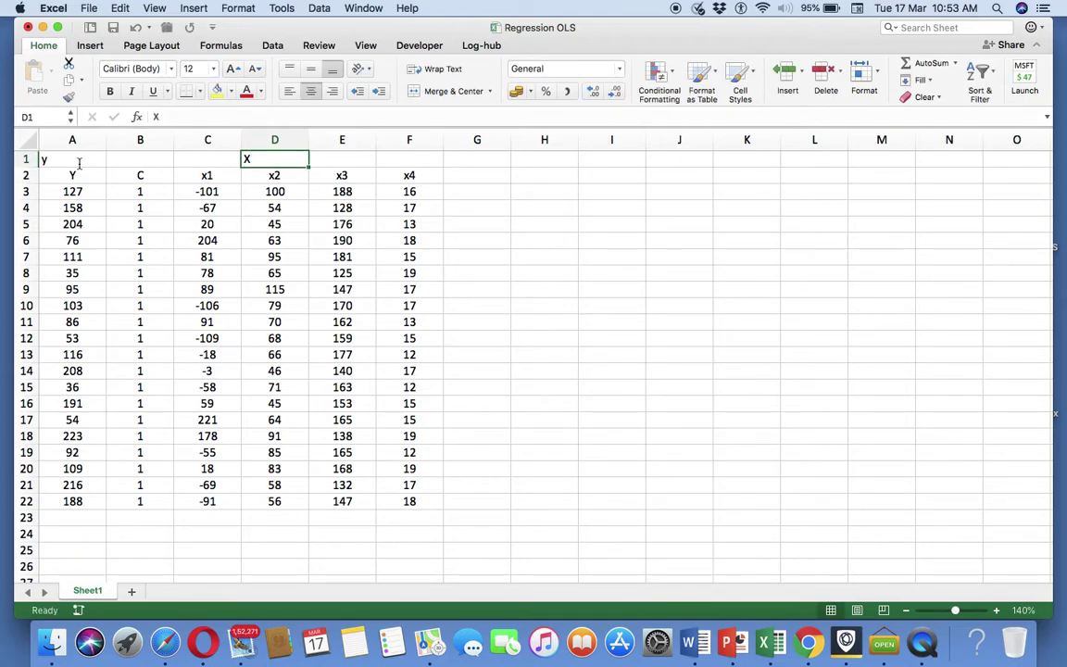
key("Right")
key("Right")
key("Right")
key("Right")
key("Right")
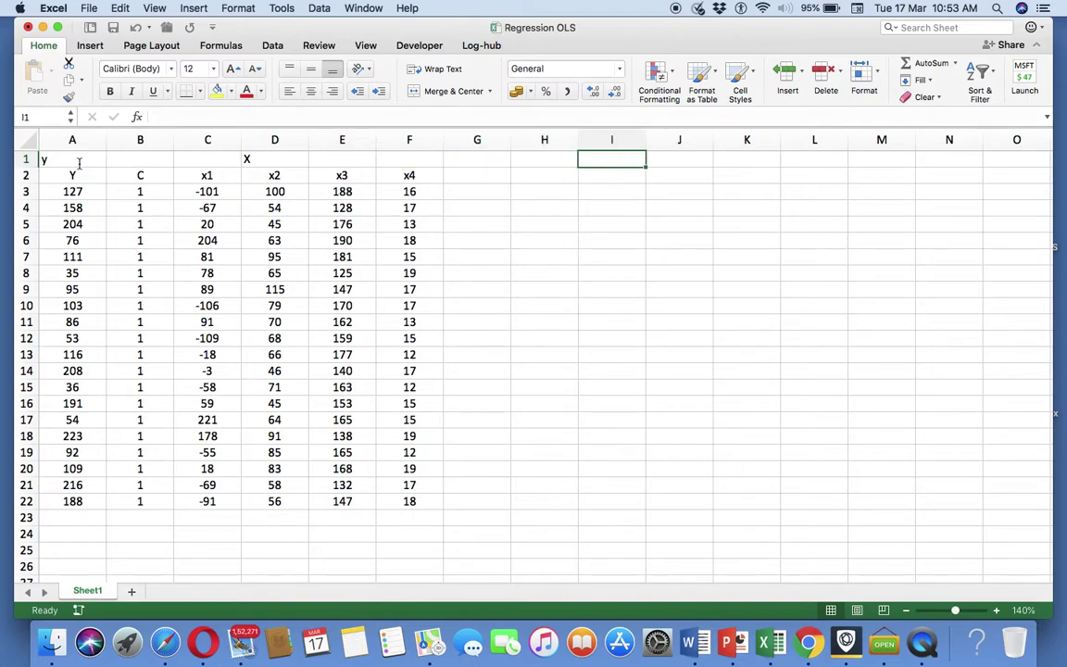
type("x")
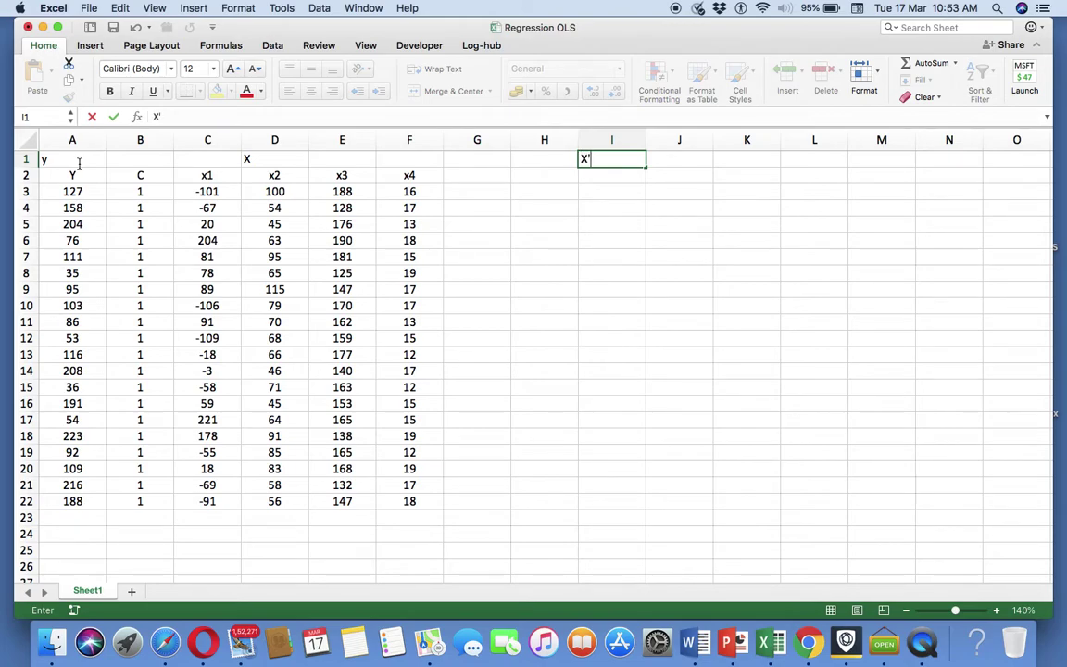
key("Return")
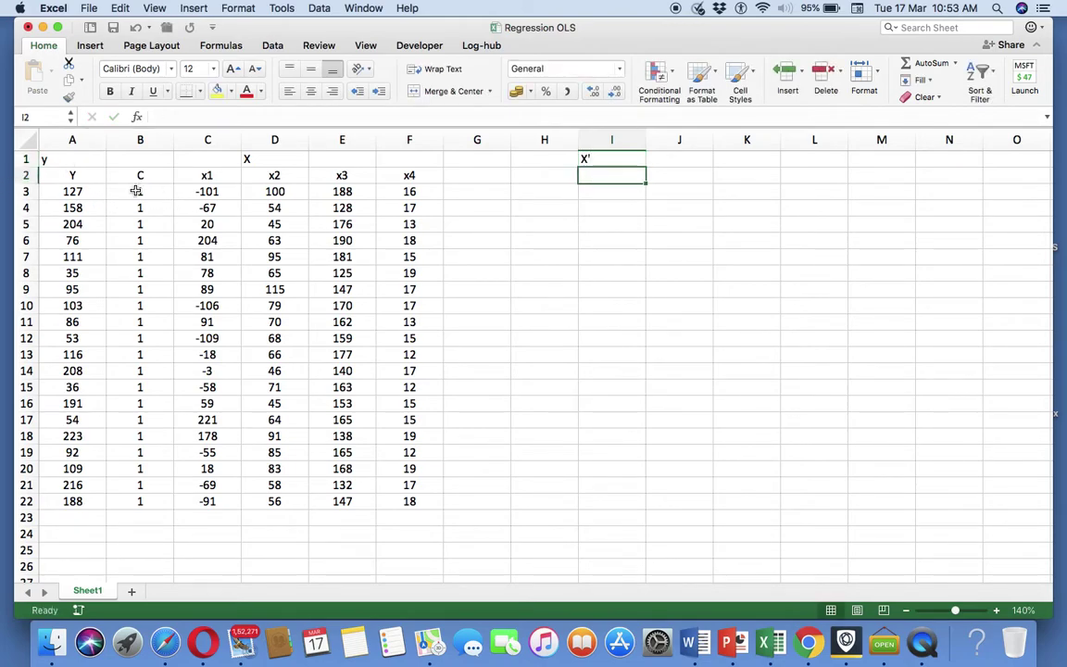
Step: Copy the X matrix values in B3:F22 and paste them transposed starting at I2, under the X' label
mouse_move(137, 190)
left_mouse_down()
mouse_move(317, 214)
mouse_move(380, 276)
mouse_move(384, 499)
left_mouse_up()
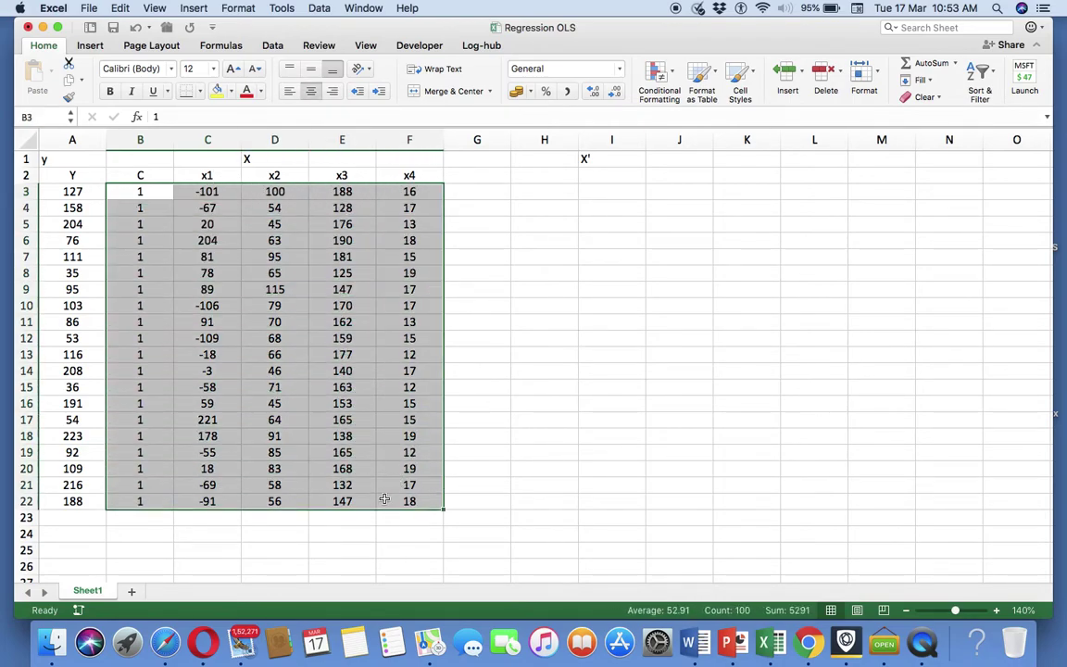
key("super+c")
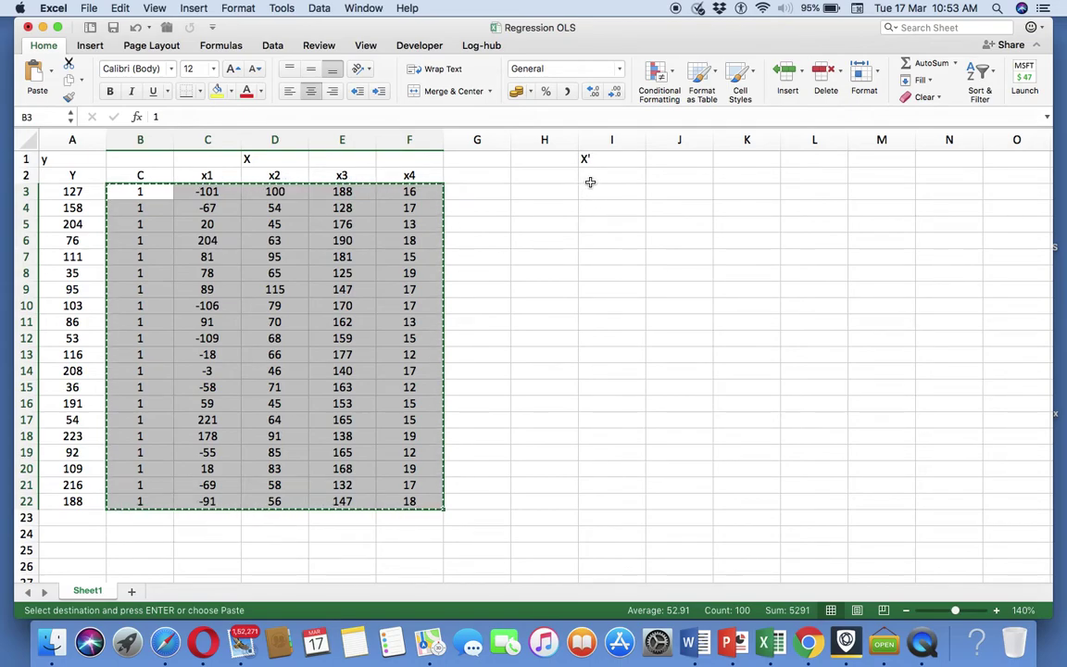
left_click(590, 180)
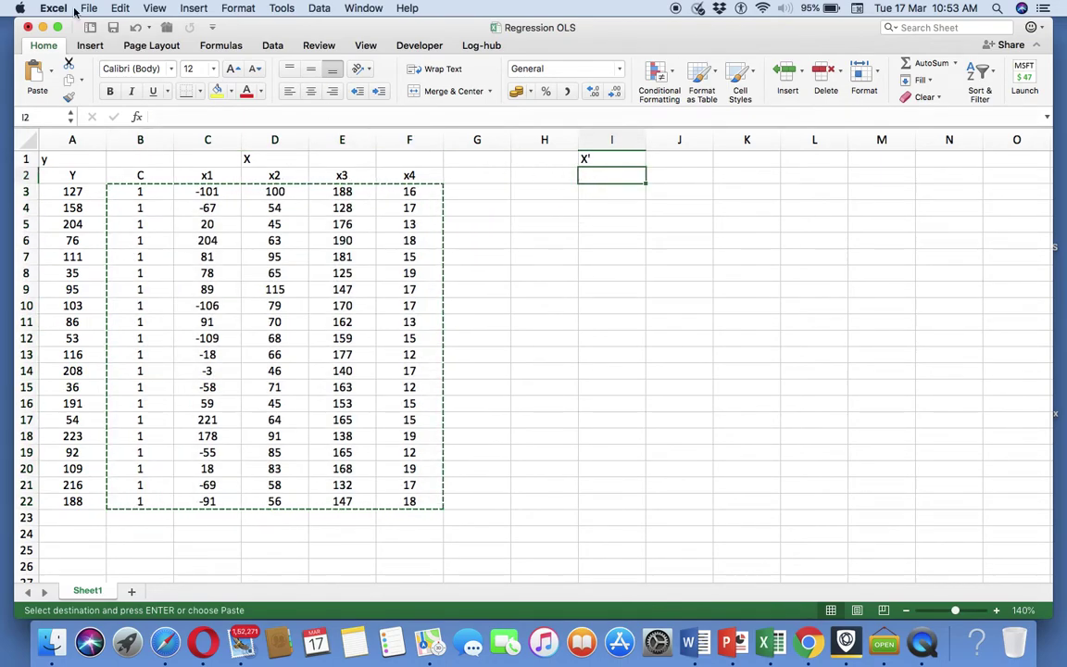
left_click(54, 72)
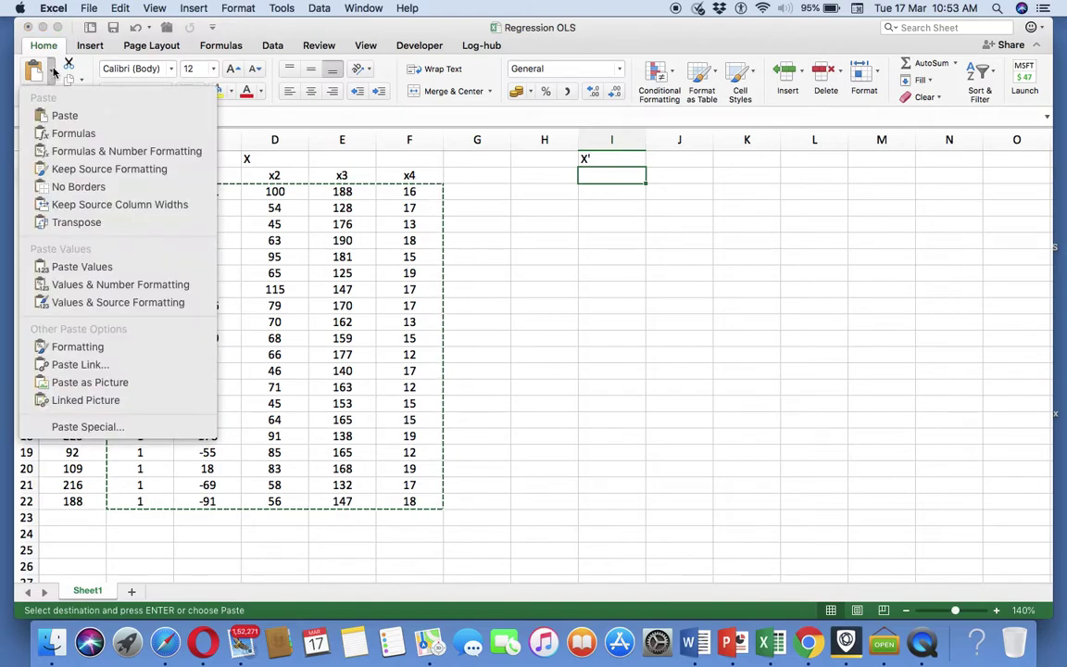
left_click(110, 427)
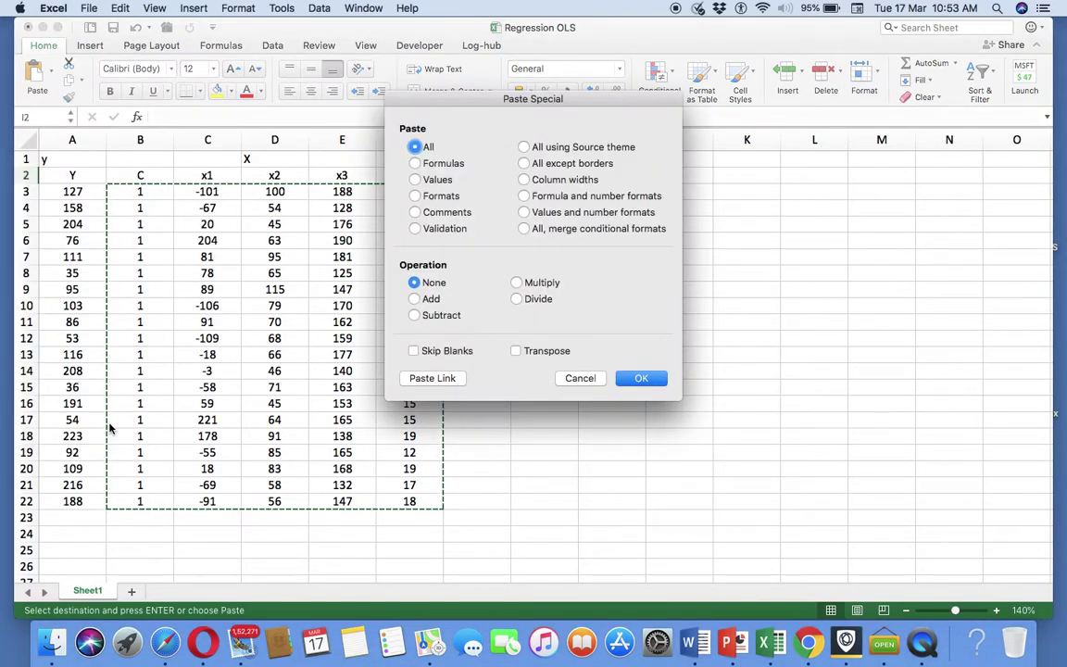
left_click(515, 350)
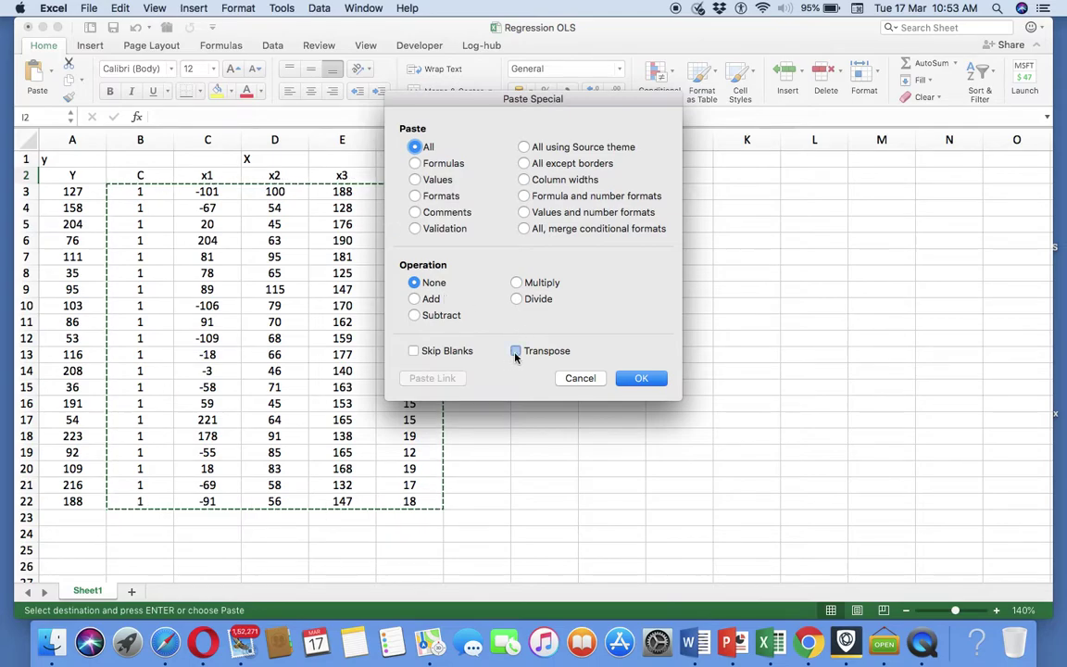
left_click(641, 379)
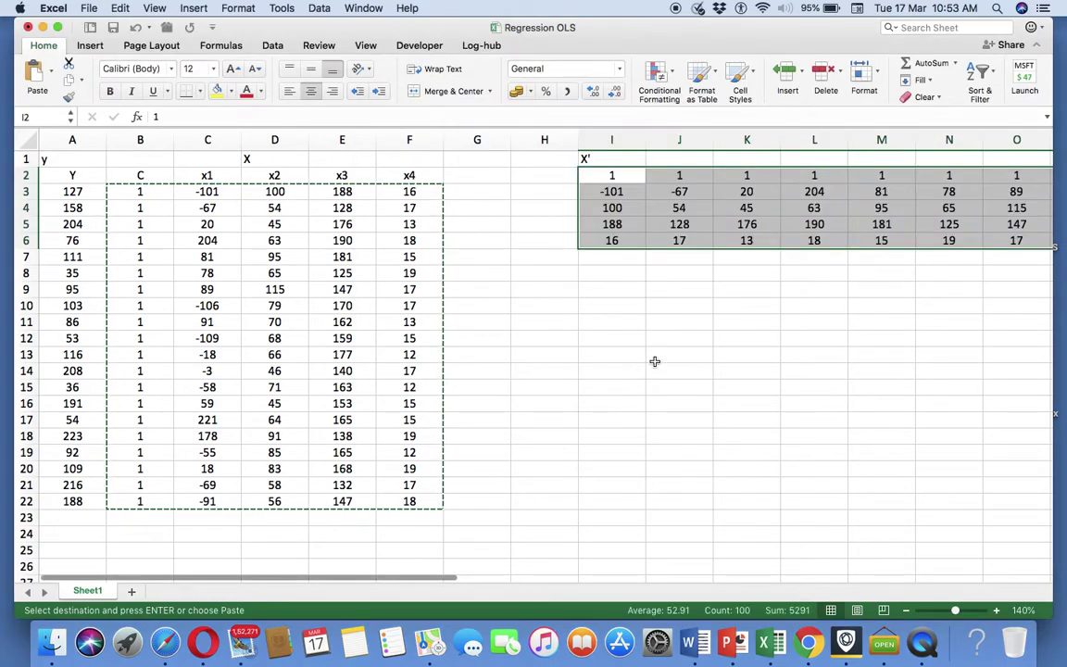
scroll(749, 332, "right", 2)
scroll(749, 332, "right", 1)
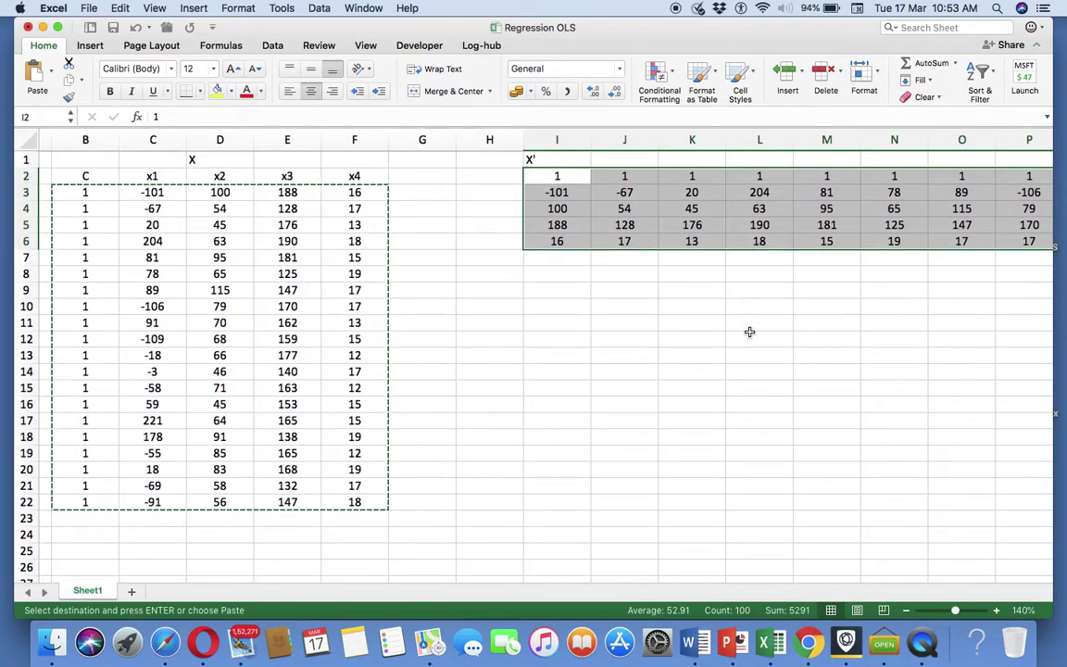
scroll(750, 332, "left", 1)
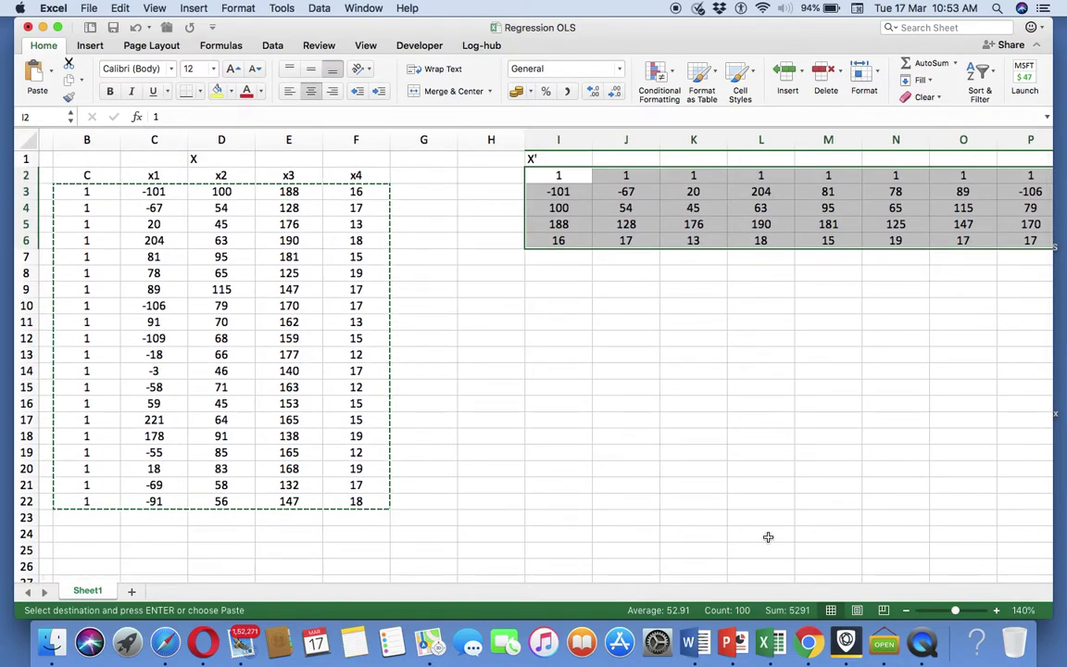
Step: Check the coefficient formula slide in PowerPoint and, back in Excel, enter the label (X'X) in cell I8
left_click(727, 641)
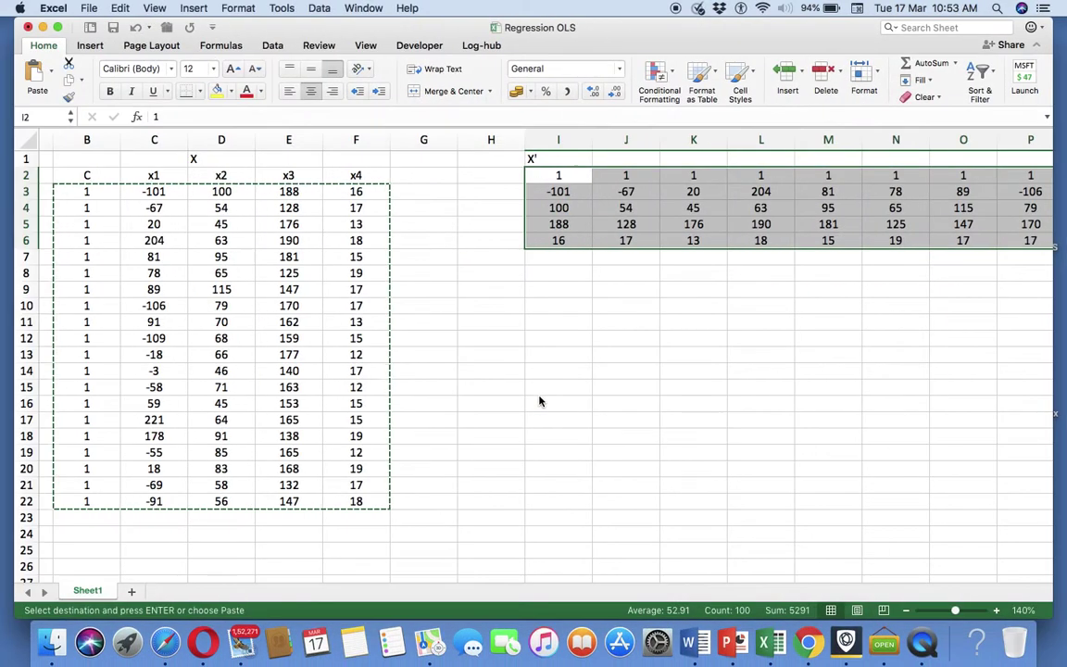
left_click(561, 281)
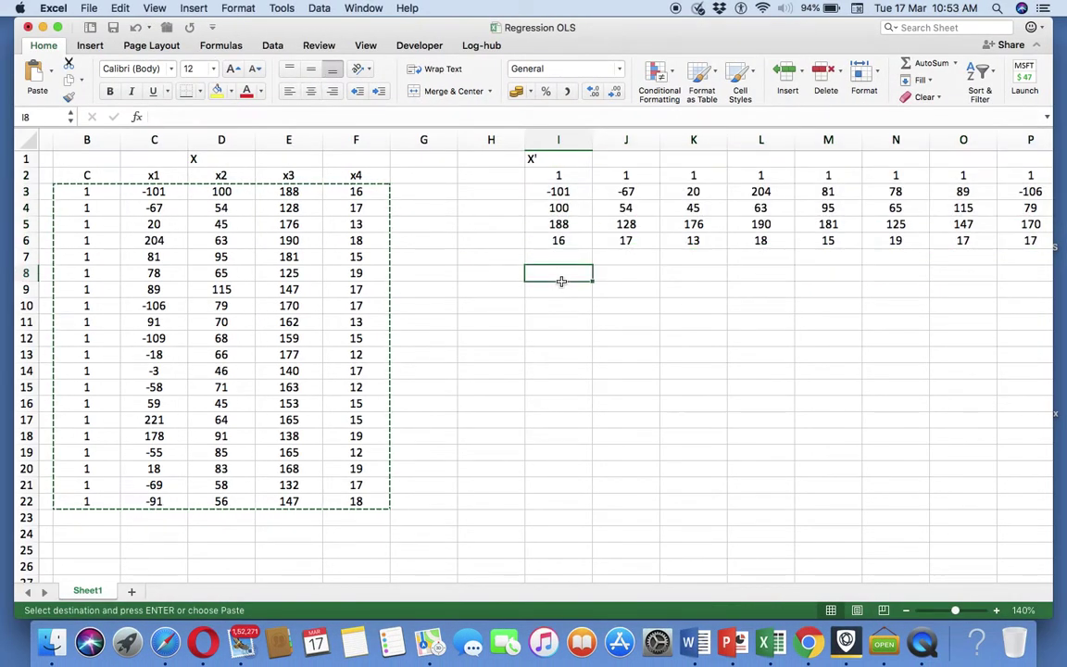
type("X")
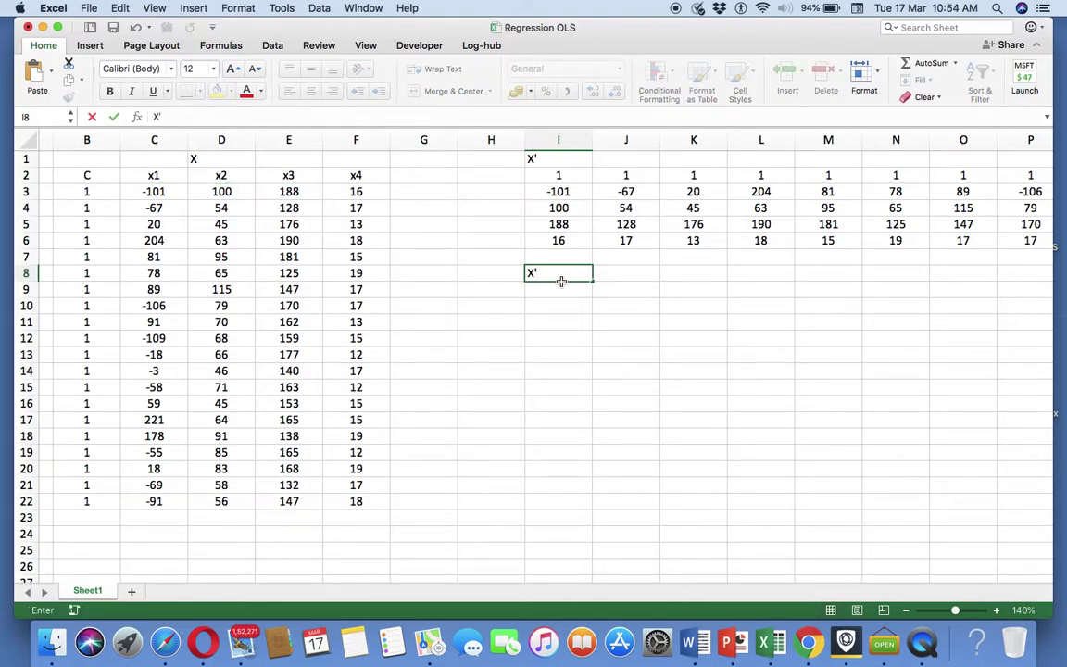
type("'X")
left_click(157, 116)
type("(")
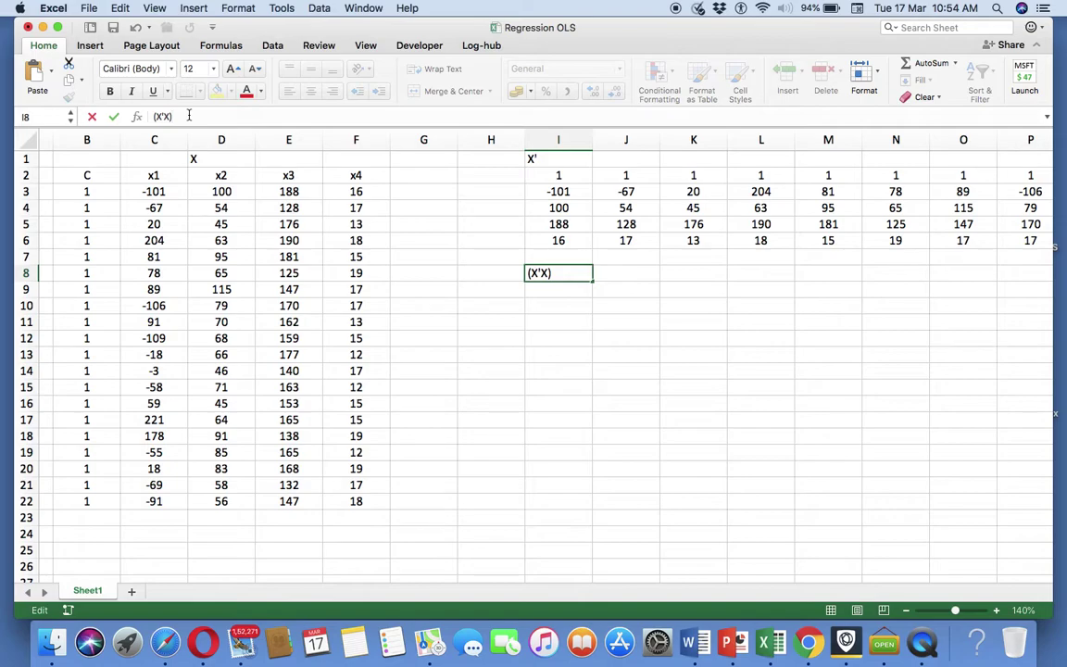
key("Return")
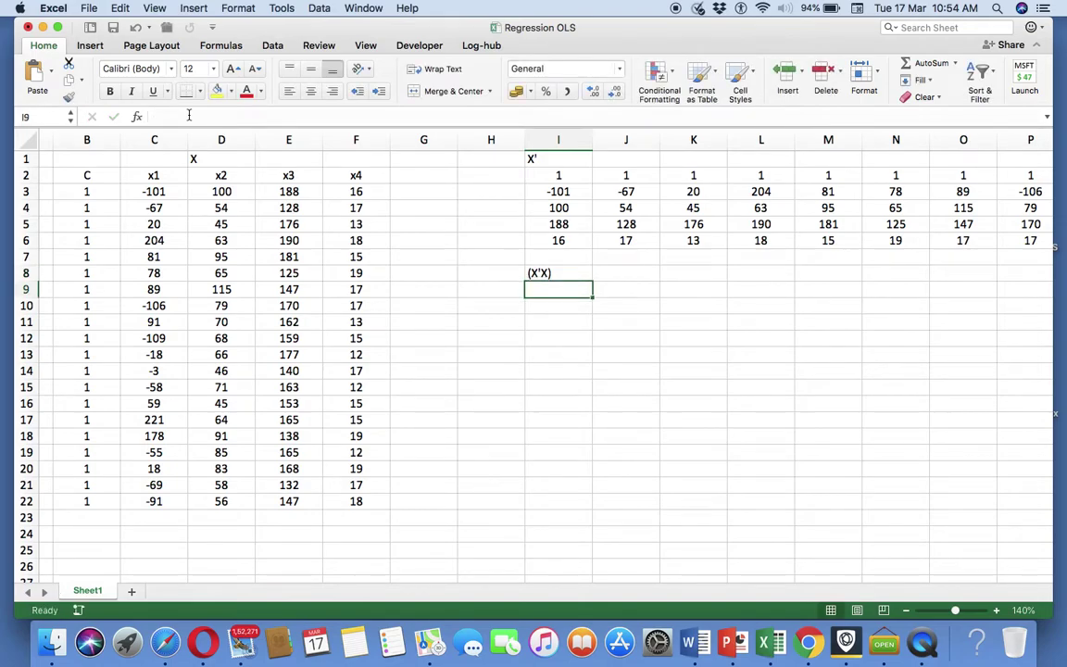
Step: Enter the matrix dimensions (5 x 20) x (20 x 5) in cell J8 beside the (X'X) label
key("Up")
key("Right")
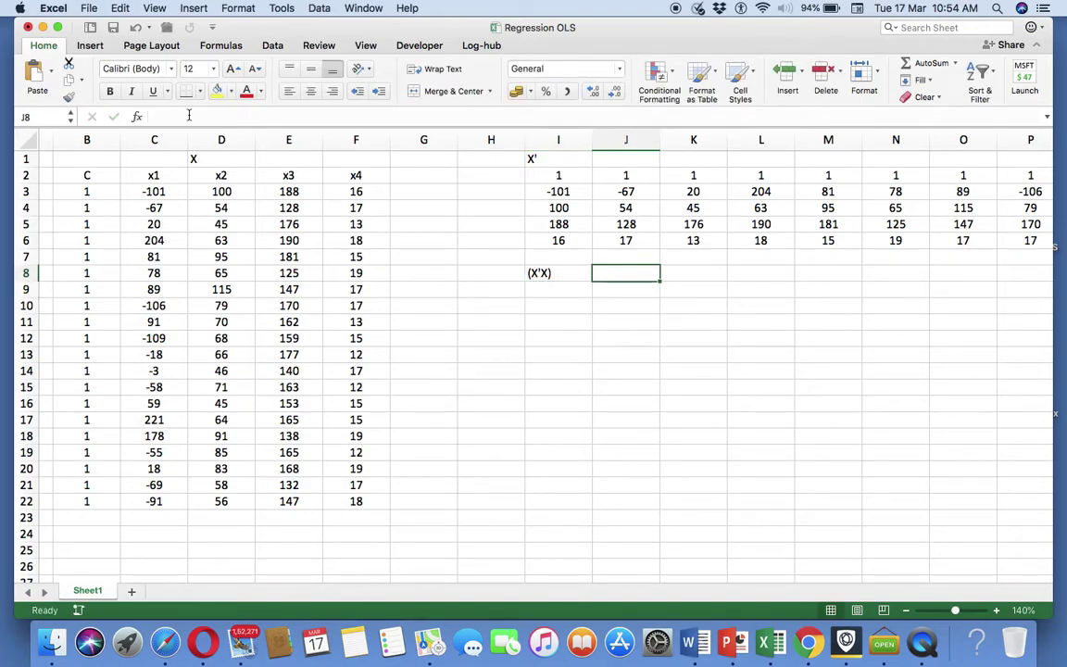
type("(")
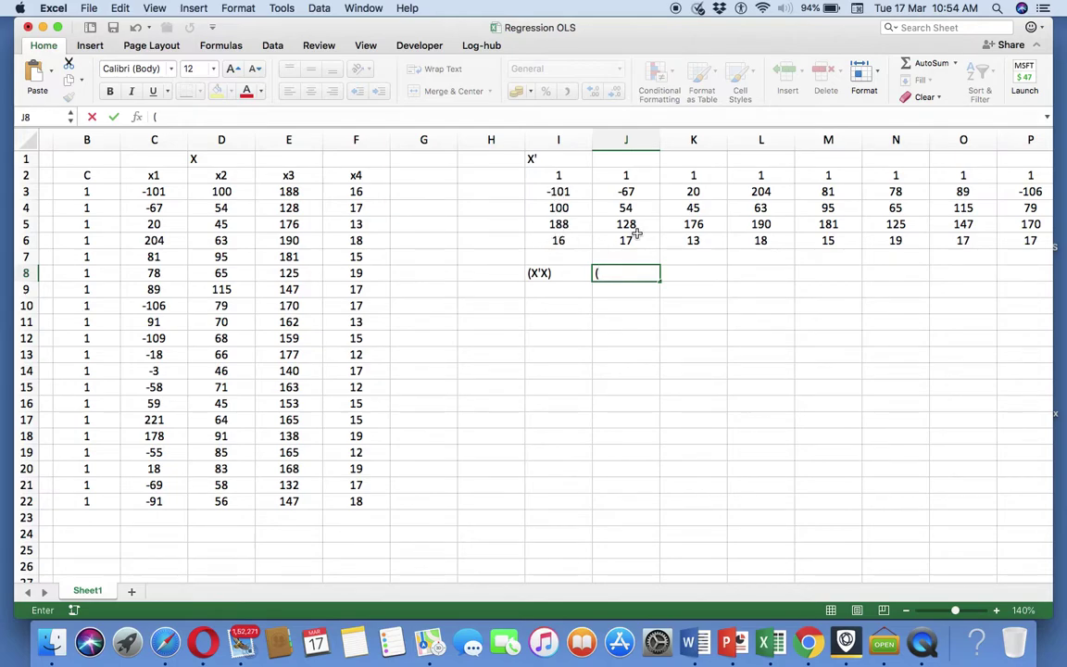
type("5 x 200")
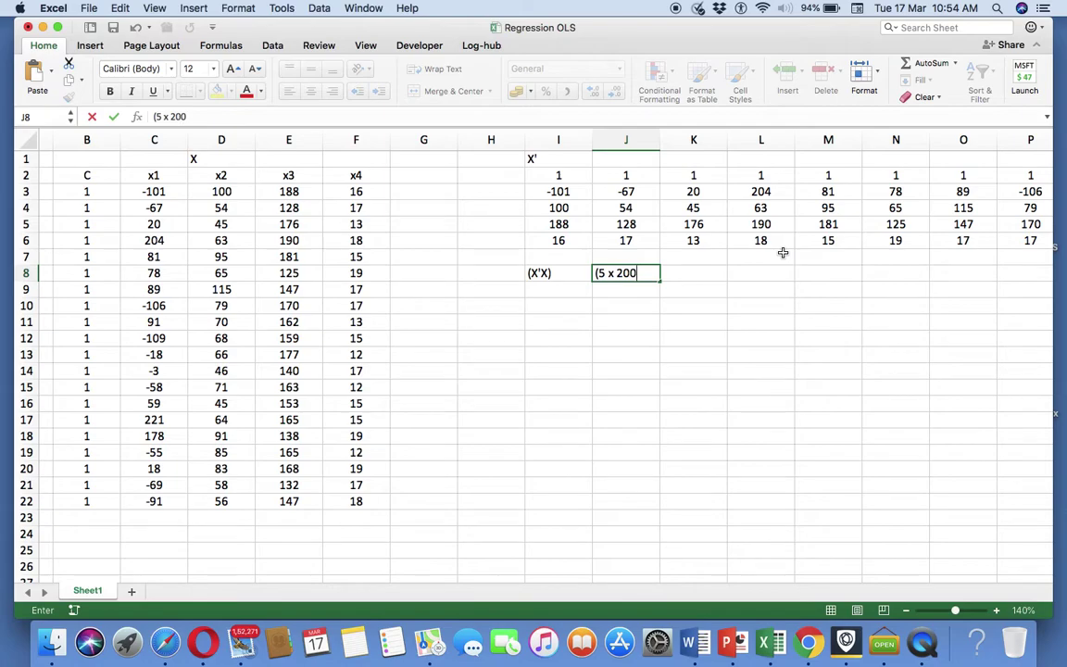
key("BackSpace")
type(") x (")
type("20")
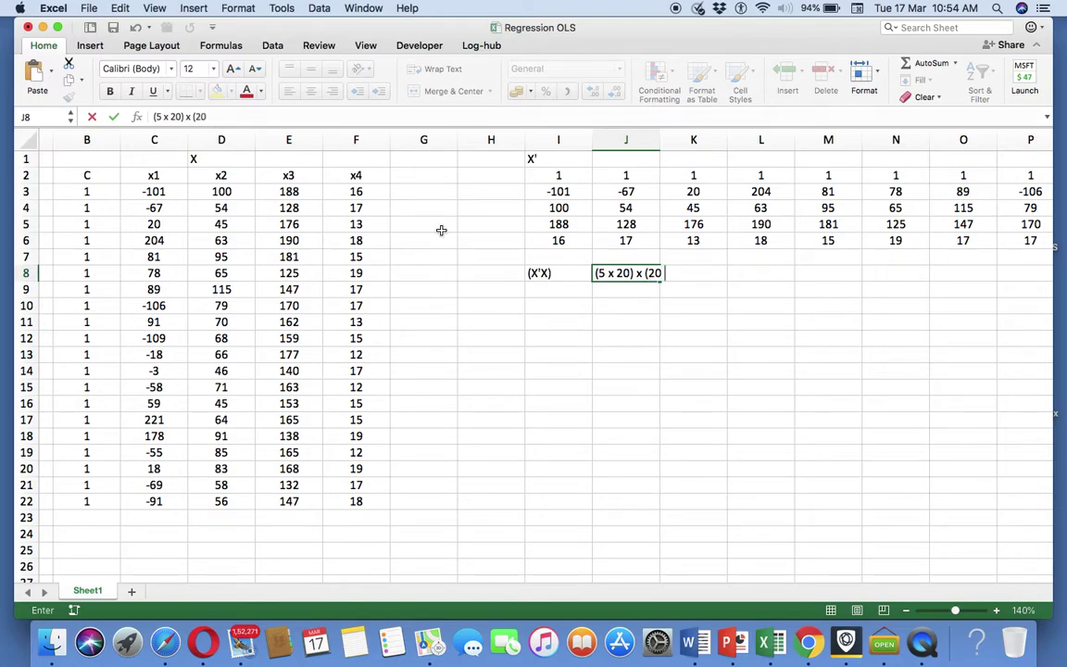
type(" x5")
key("BackSpace")
type("5)")
key("Return")
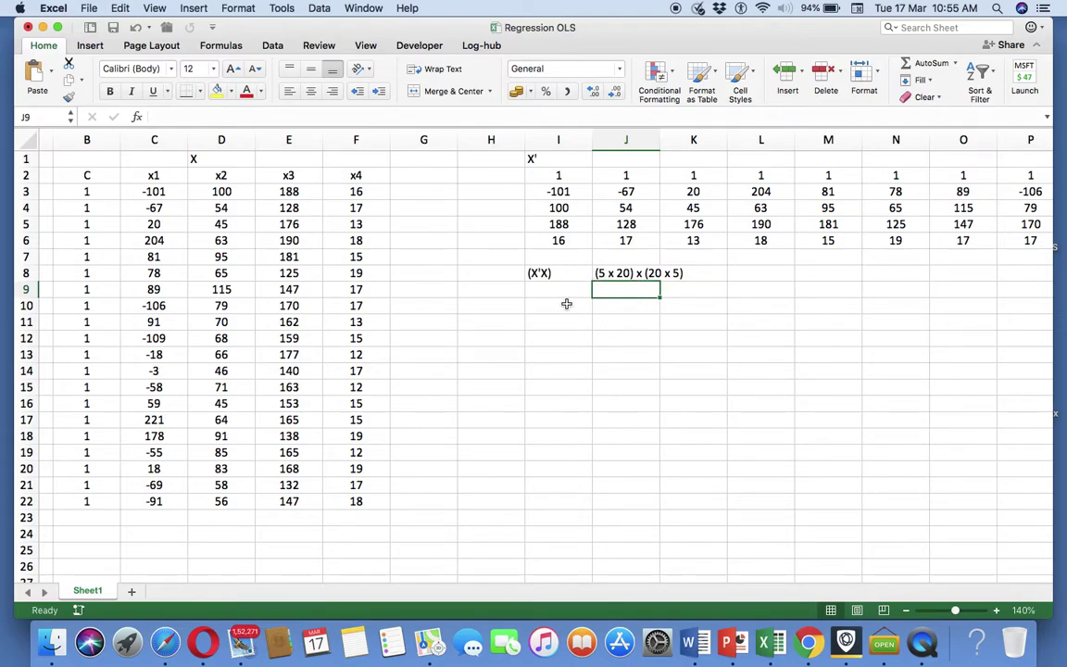
Step: Fill the 5-by-5 range I10:M14 with yellow and start an MMULT formula there with the X' range I2:AB6 as first array
left_click_drag(565, 304, 802, 367)
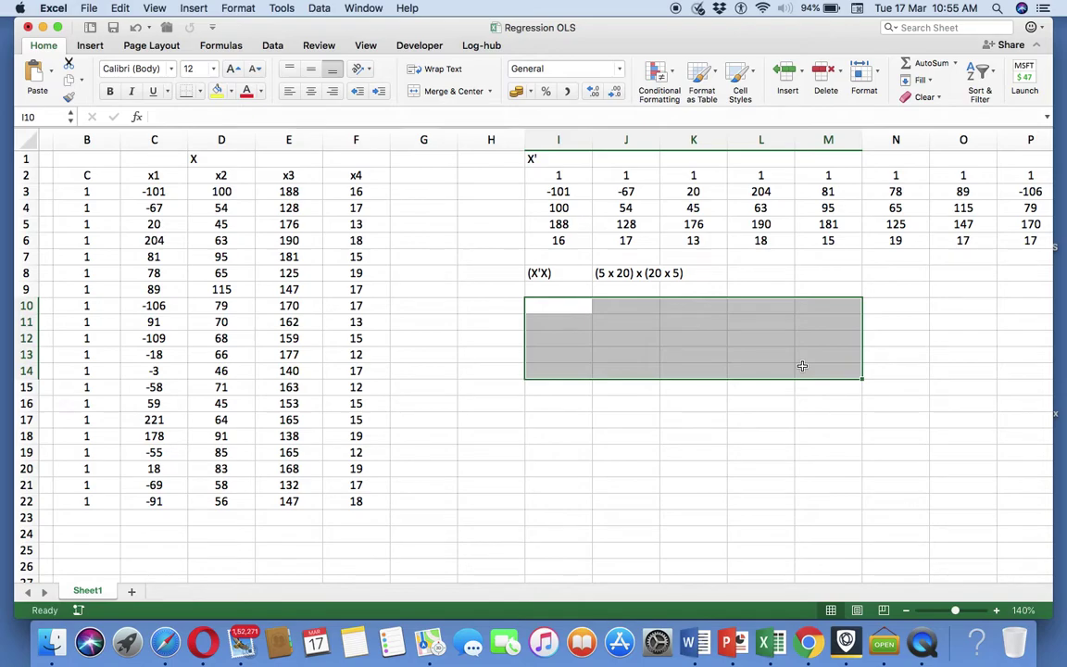
left_click(218, 93)
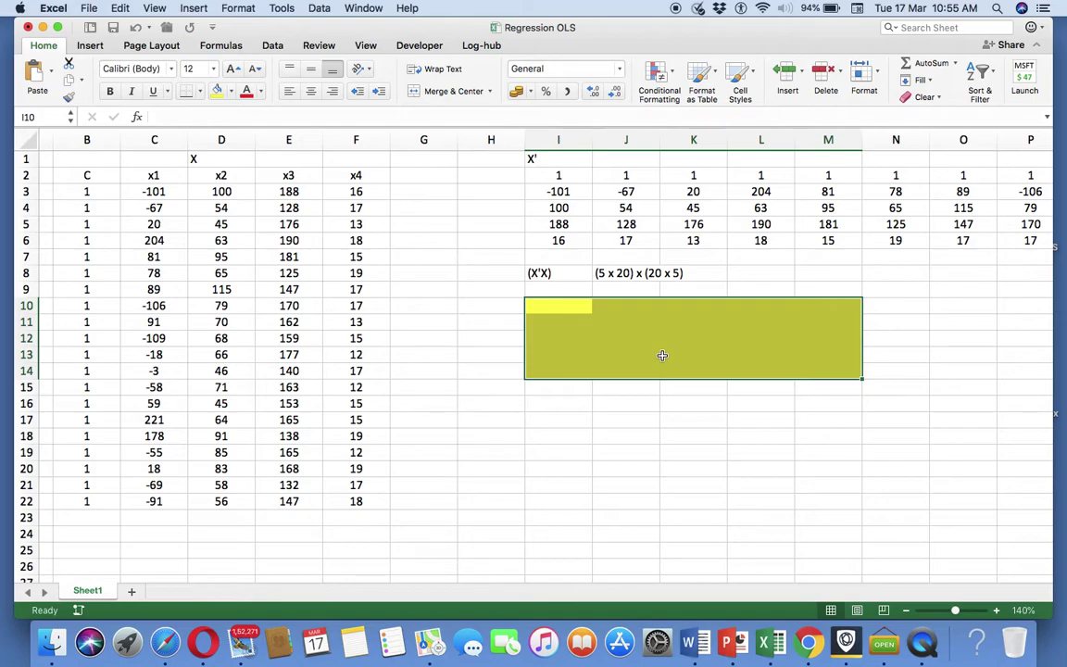
type("=")
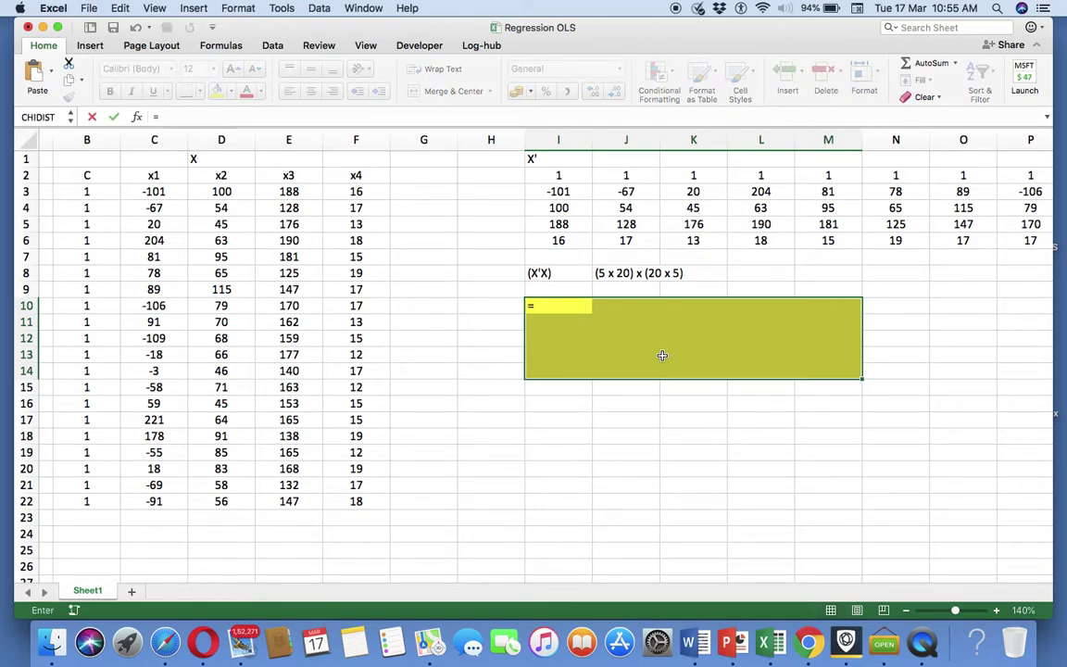
type("mmult(")
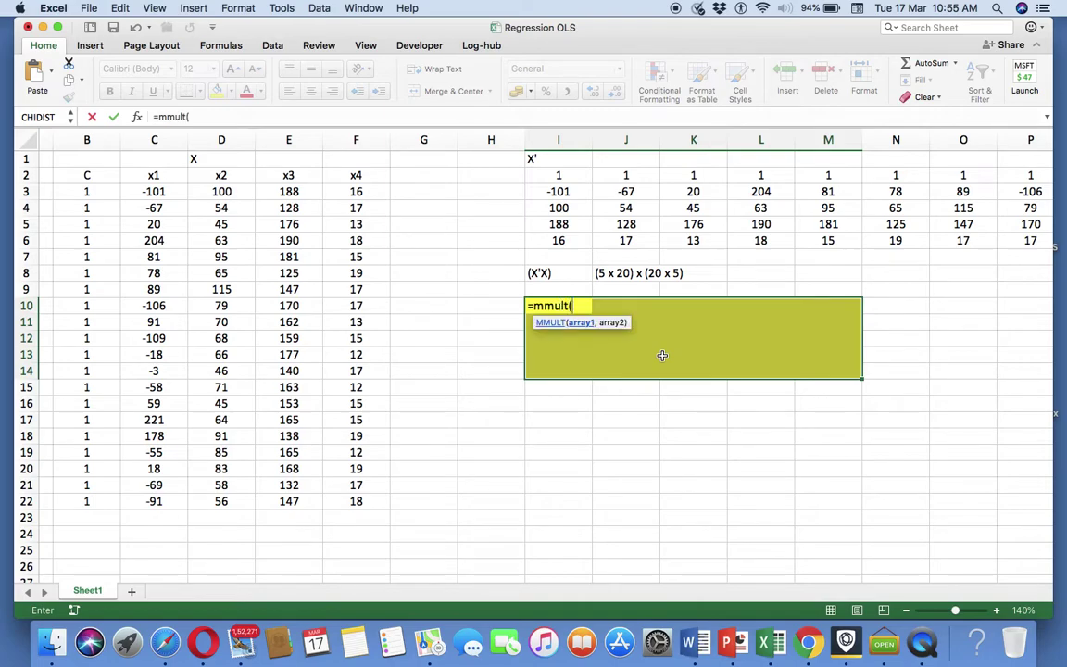
left_click_drag(557, 177, 562, 238)
key("ctrl+shift+Right")
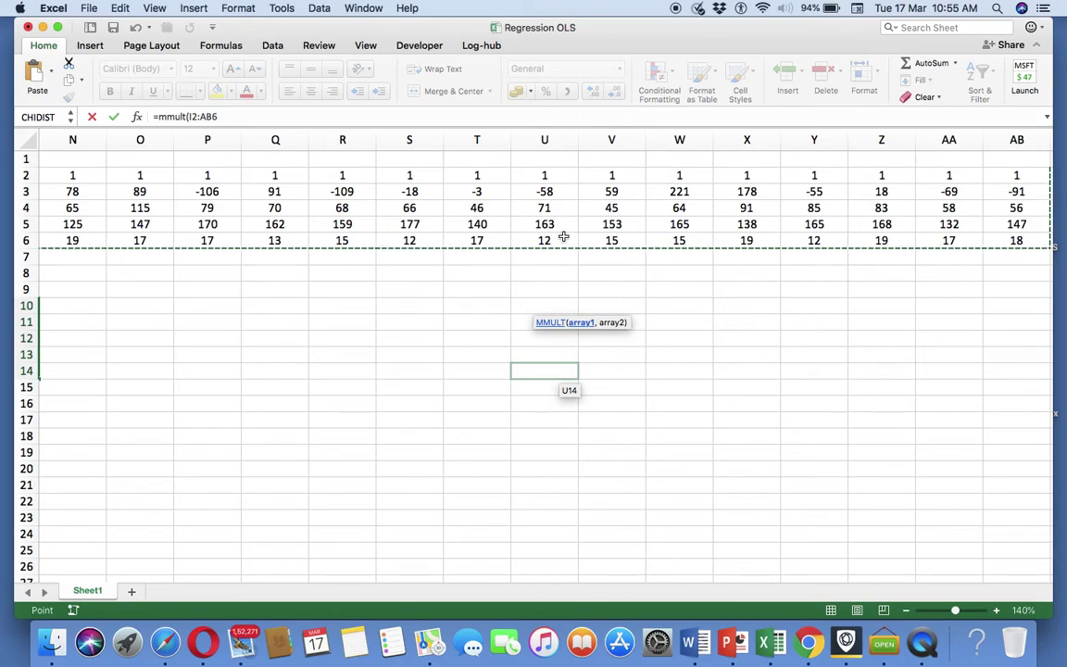
scroll(563, 237, "left", 1)
scroll(563, 237, "left", 3)
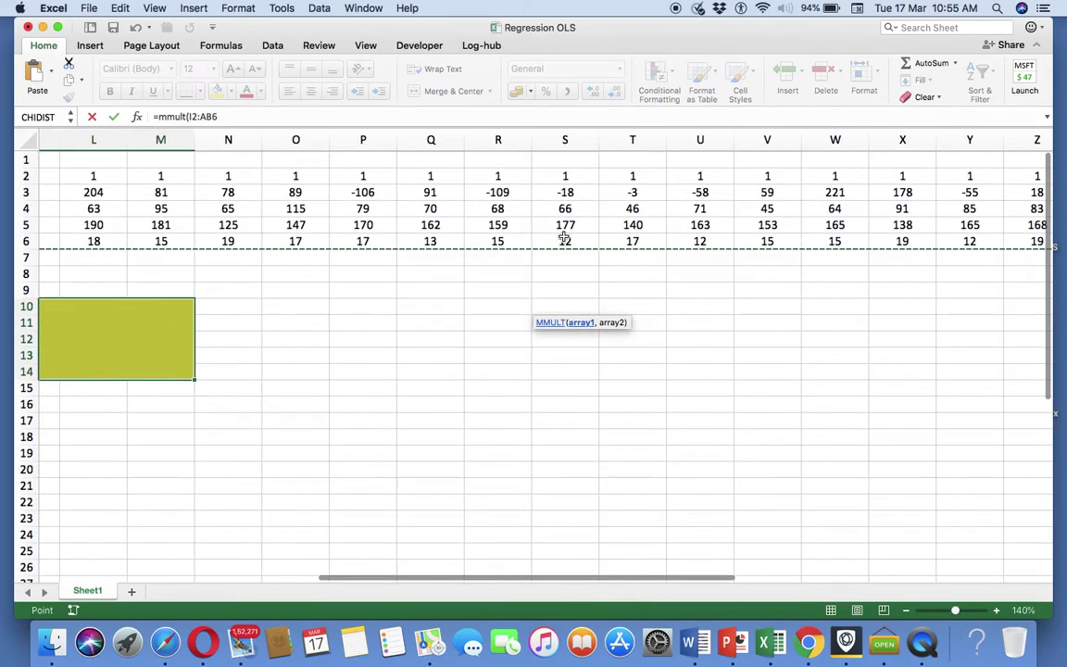
scroll(563, 237, "left", 2)
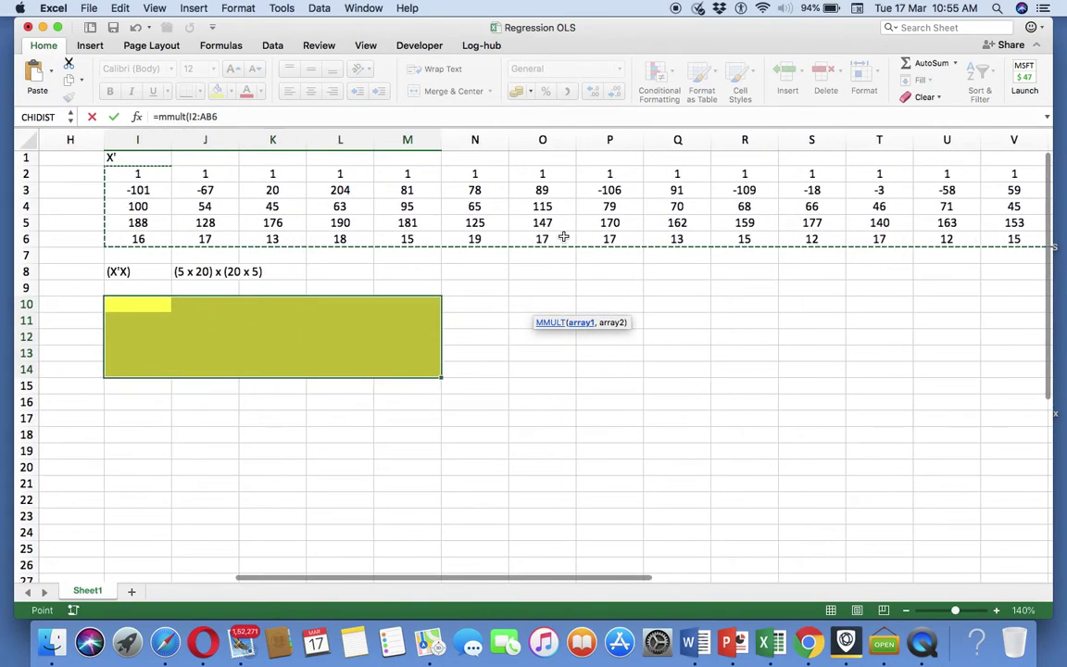
Step: Complete the MMULT formula with the X matrix B3:F22 as second array and enter it as an array formula across I10:M14
type(",")
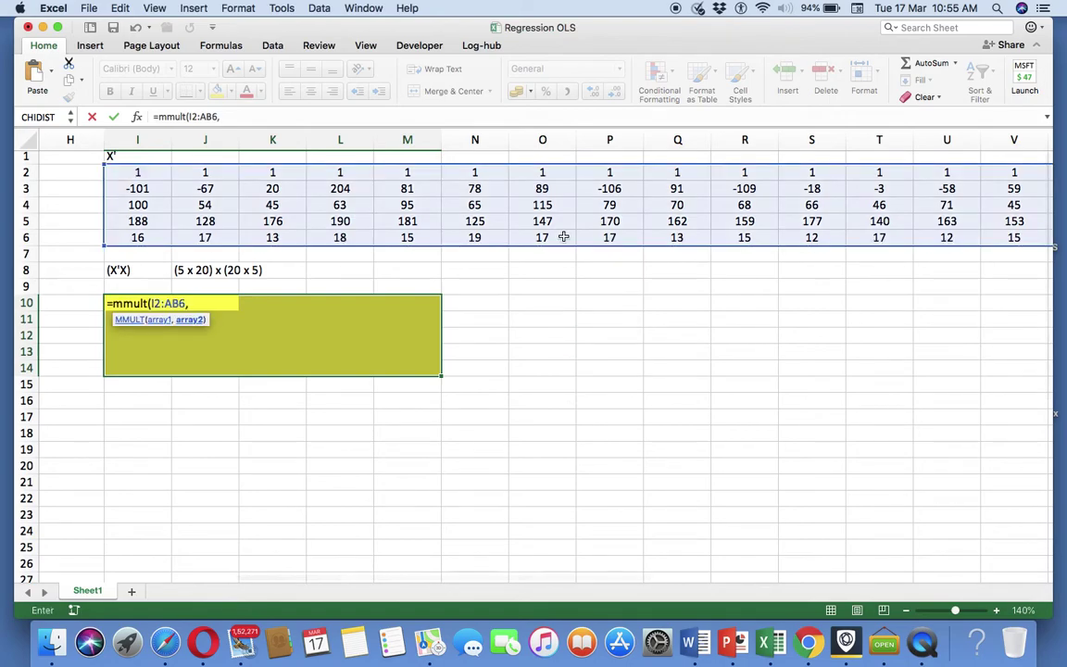
scroll(563, 237, "left", 1)
scroll(563, 237, "left", 6)
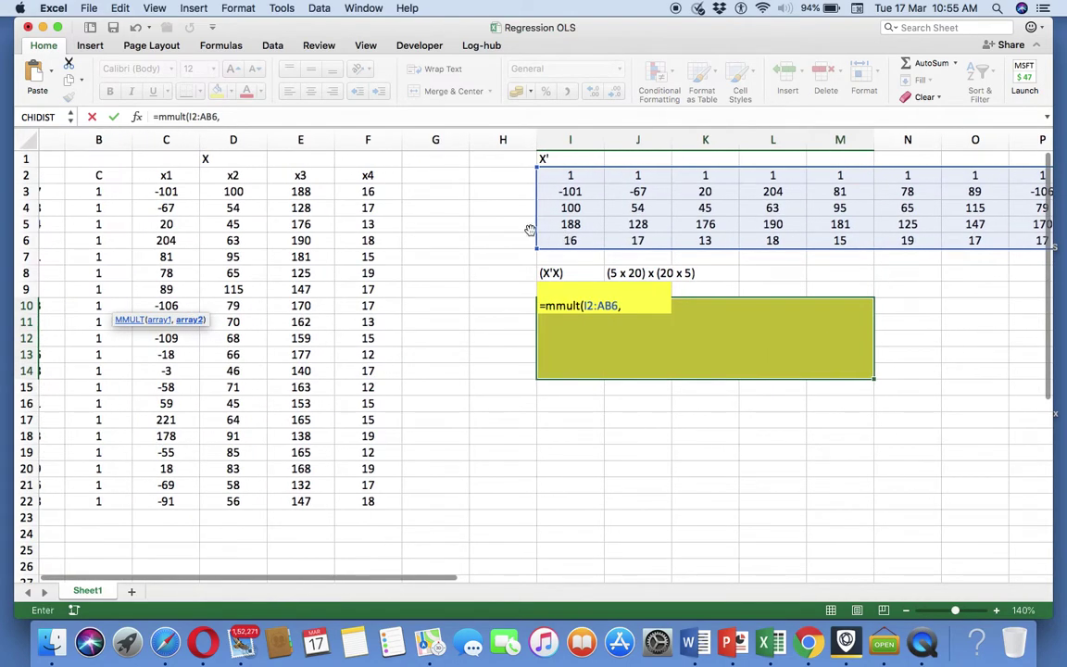
left_click_drag(163, 189, 297, 222)
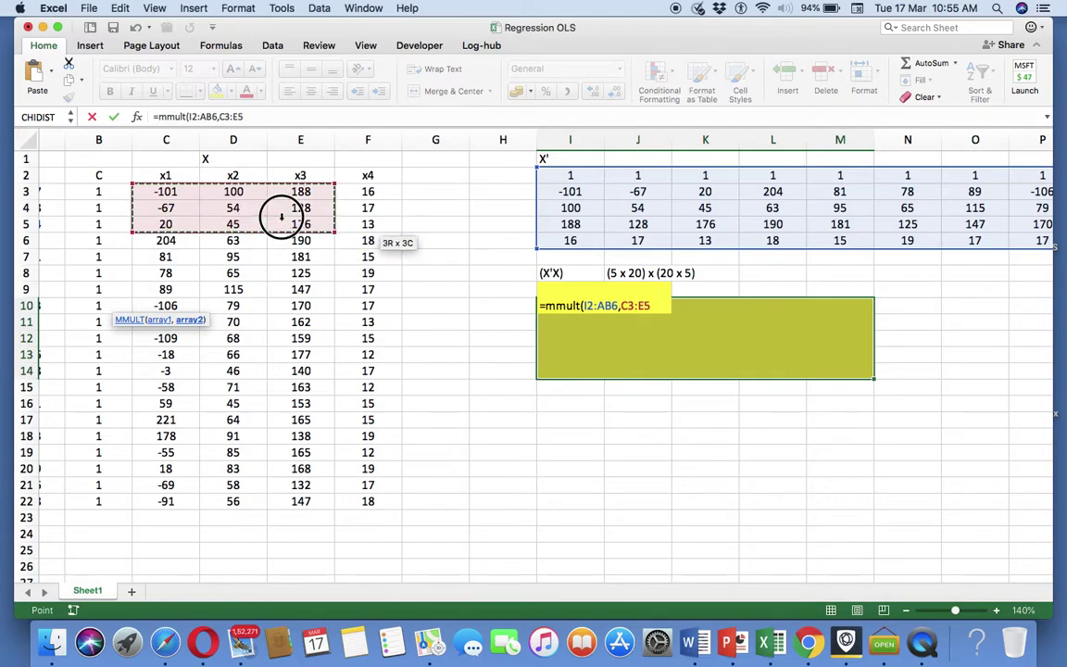
left_click_drag(89, 191, 343, 501)
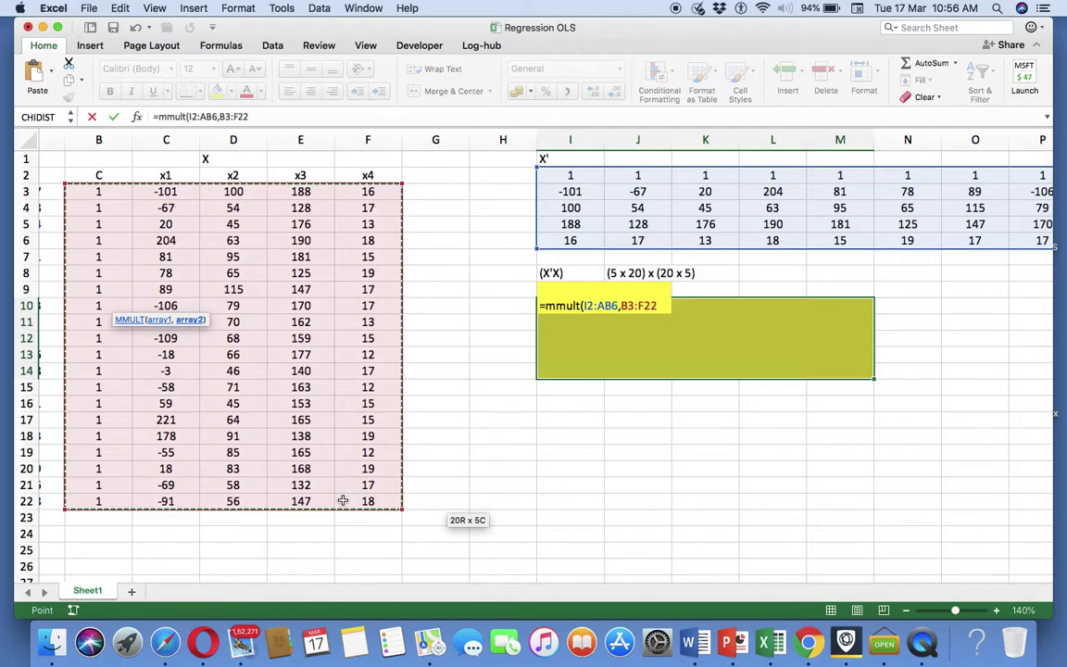
type(")")
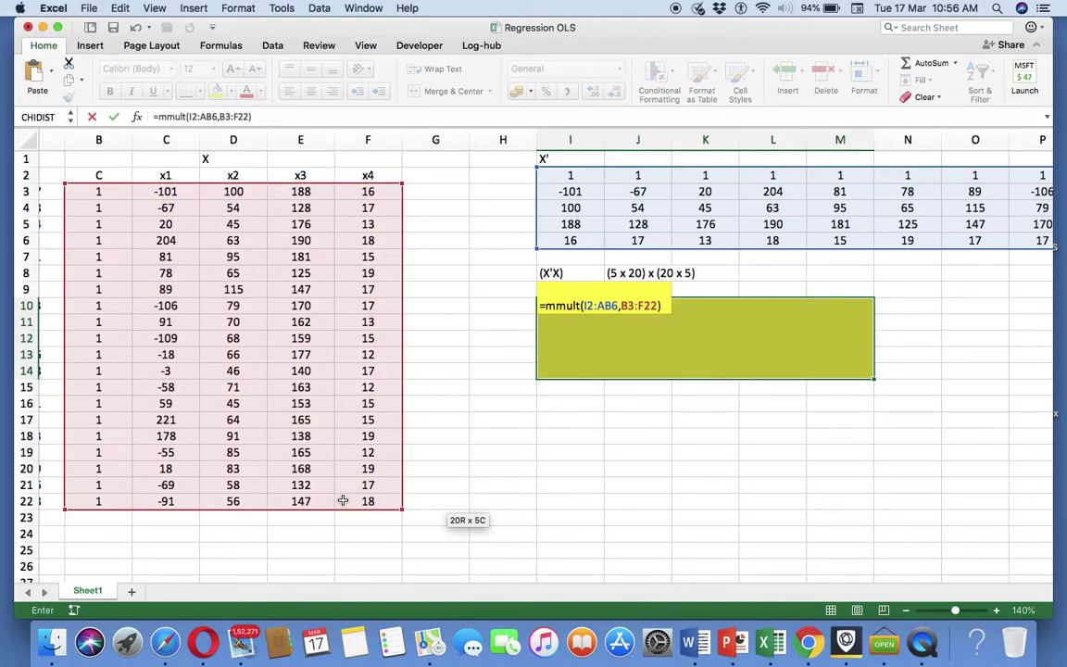
key("ctrl+shift+Return")
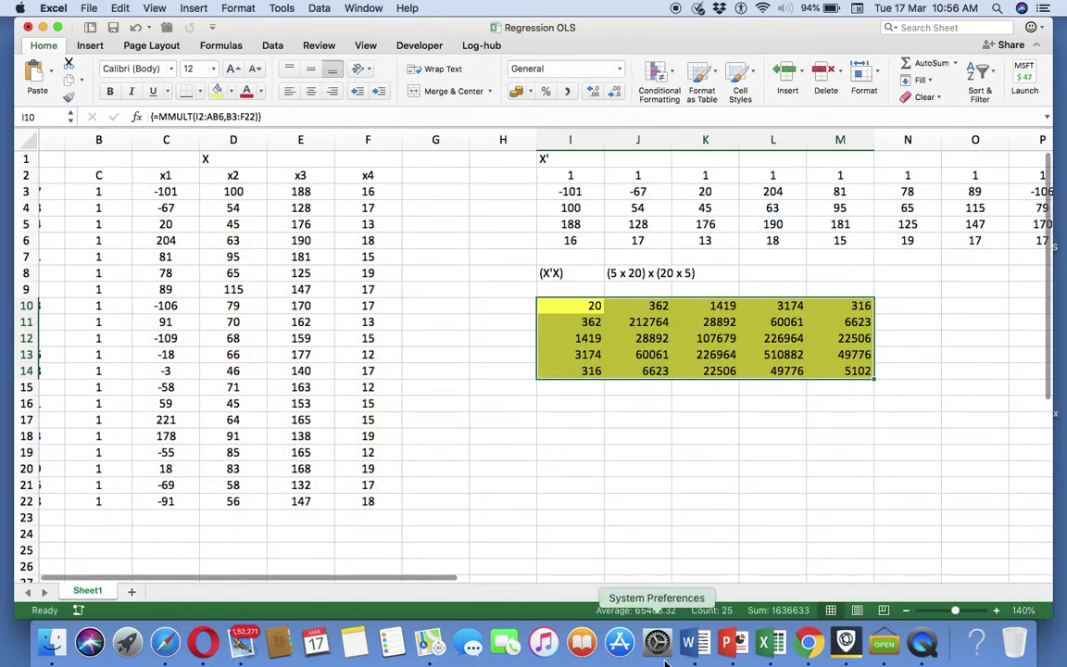
Step: Recheck the coefficient formula slide in PowerPoint and, back in Excel, enter the label (X'y) in cell O8
left_click(727, 641)
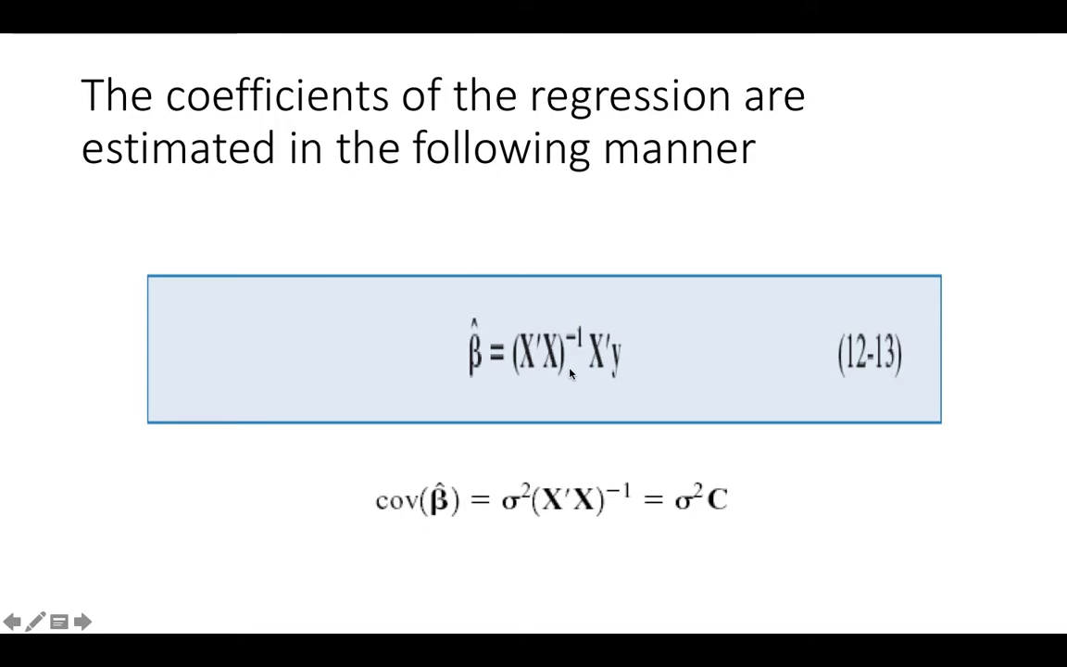
key("ctrl+Left")
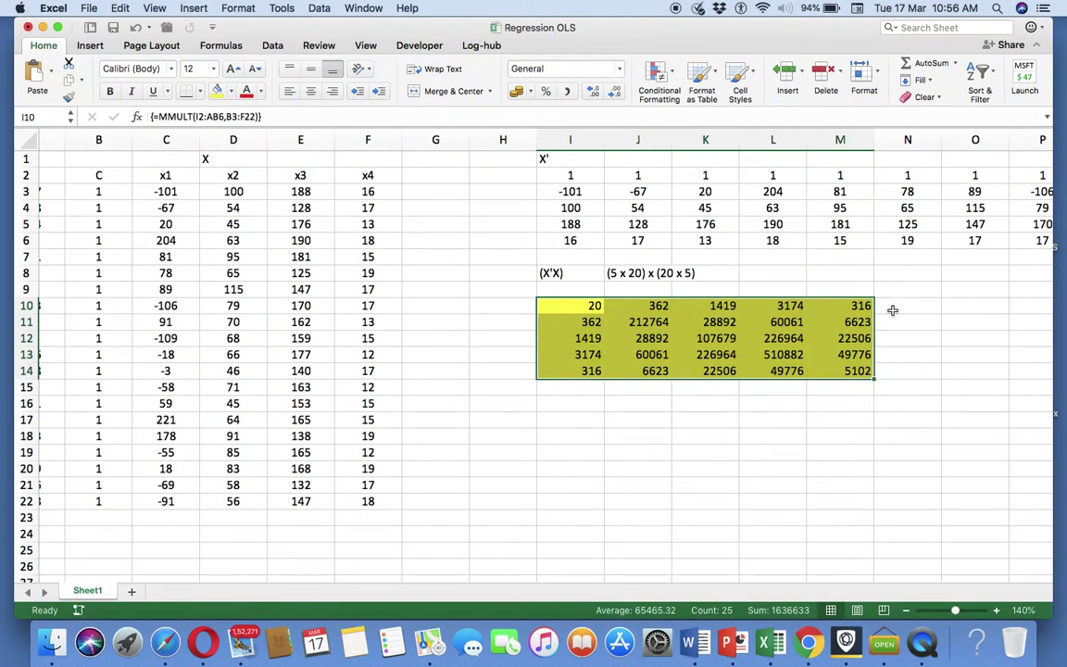
scroll(891, 310, "right", 2)
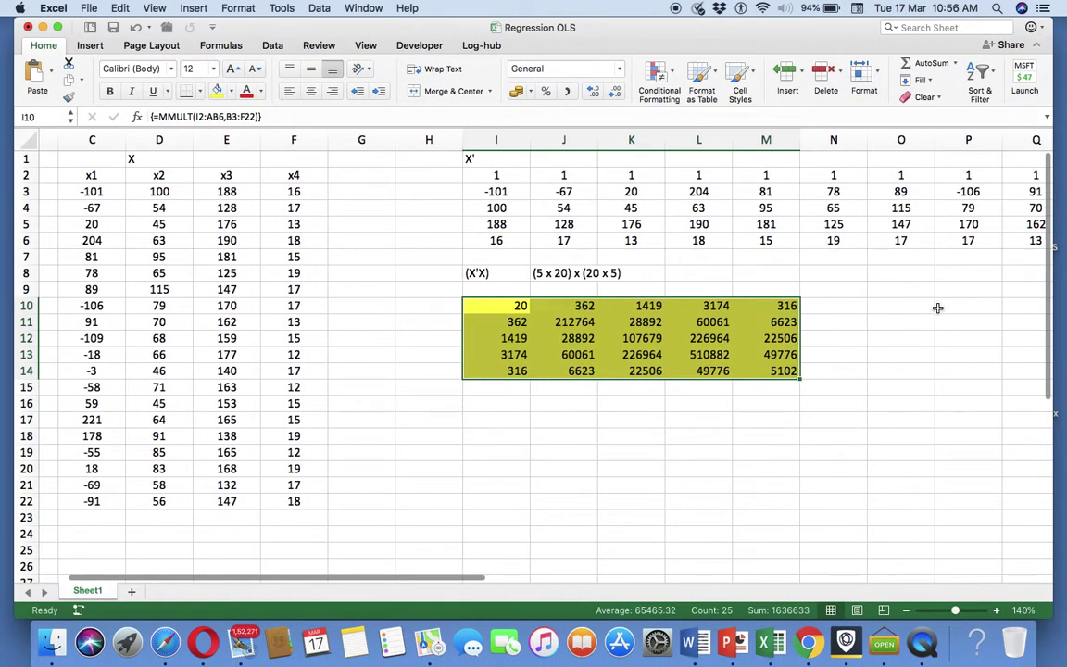
left_click(894, 285)
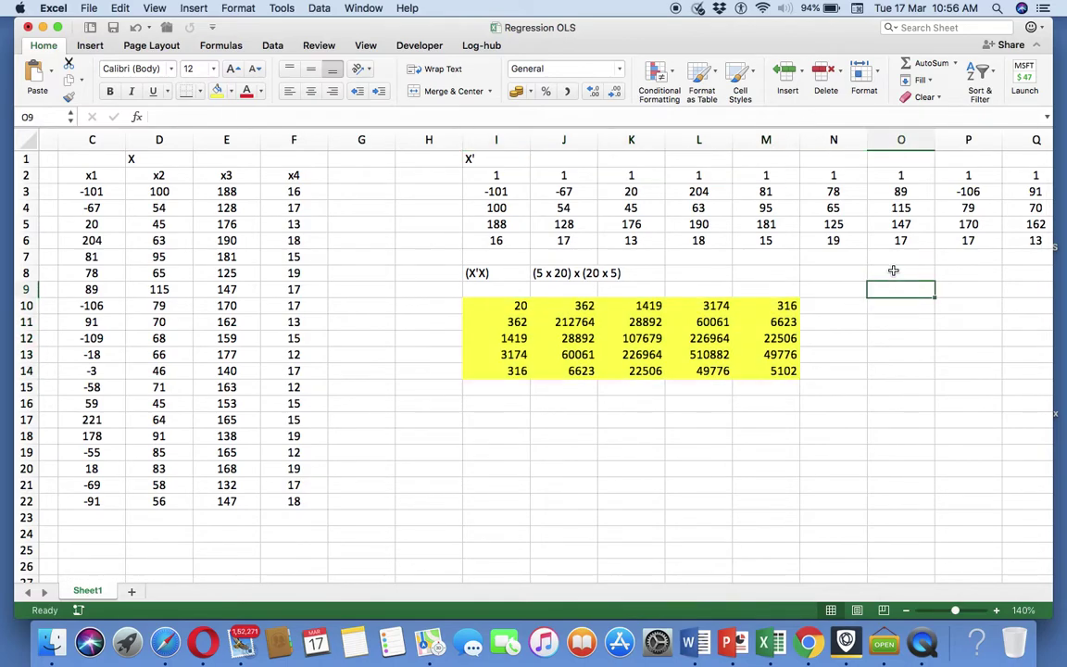
left_click(894, 270)
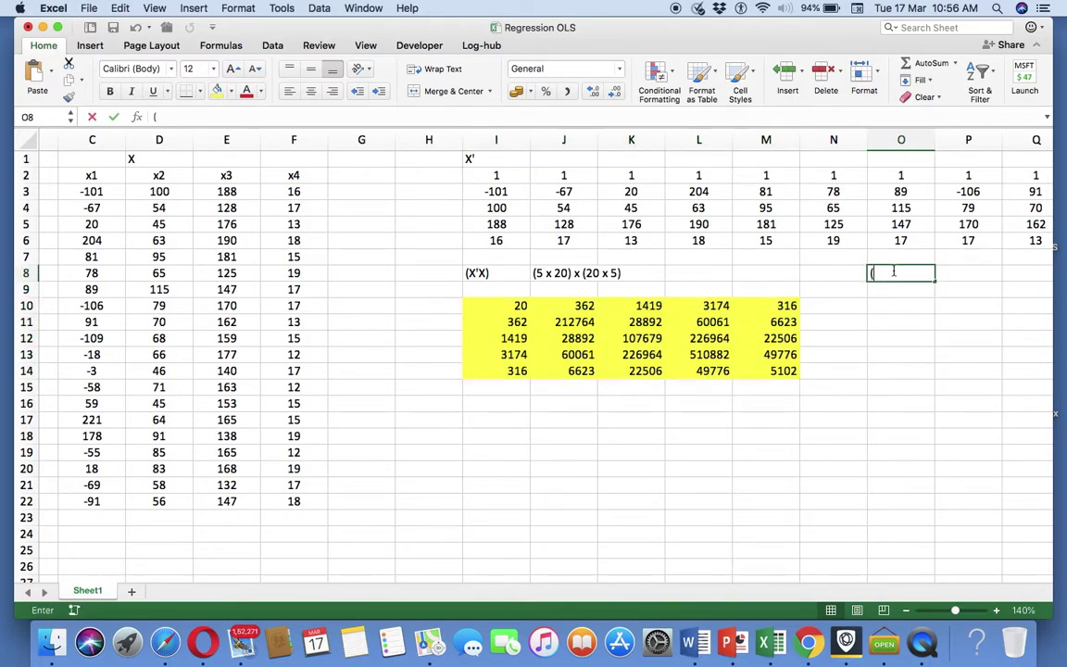
type("(X'y")
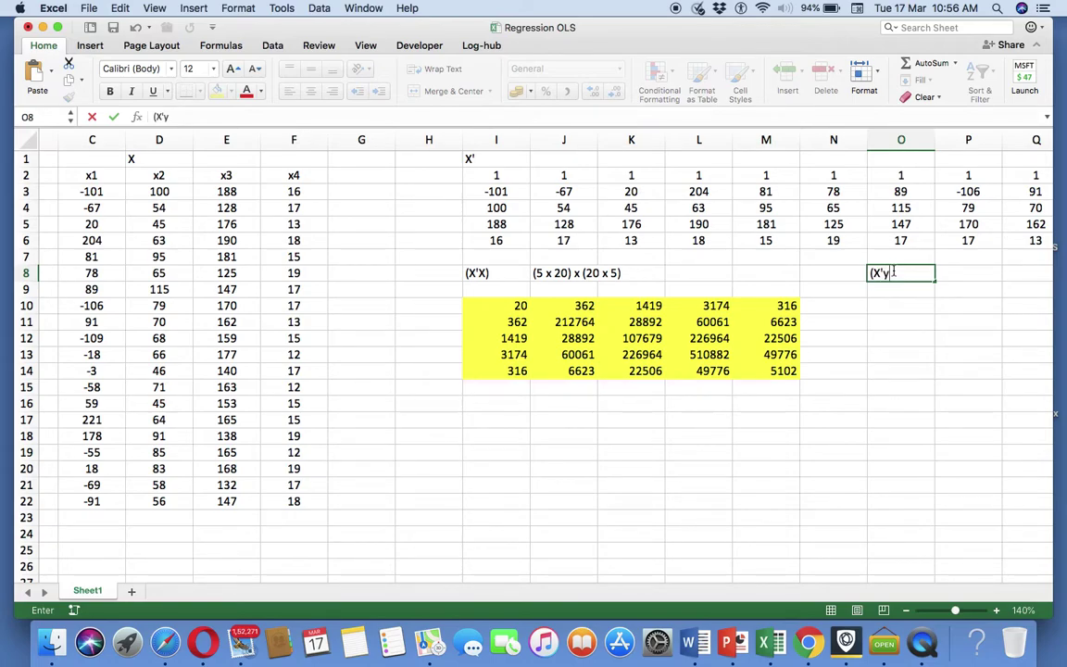
type(")")
key("Return")
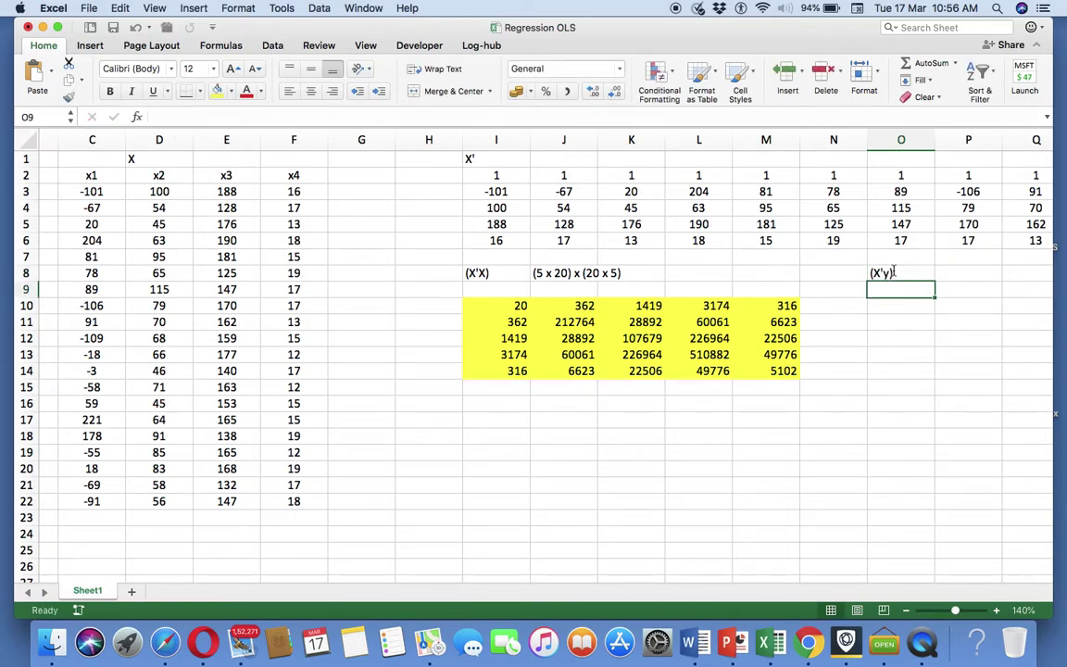
Step: Enter the matrix dimensions (5 x 20) x ( 20 x 1) in cell P8 beside the (X'y) label
key("Up")
key("Right")
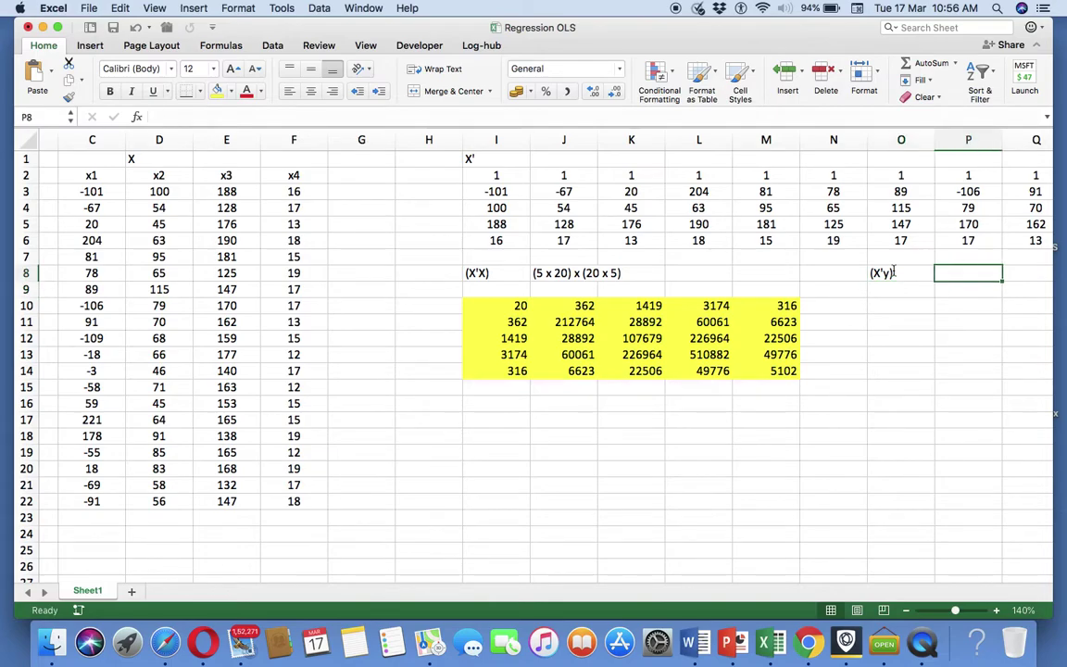
type("(")
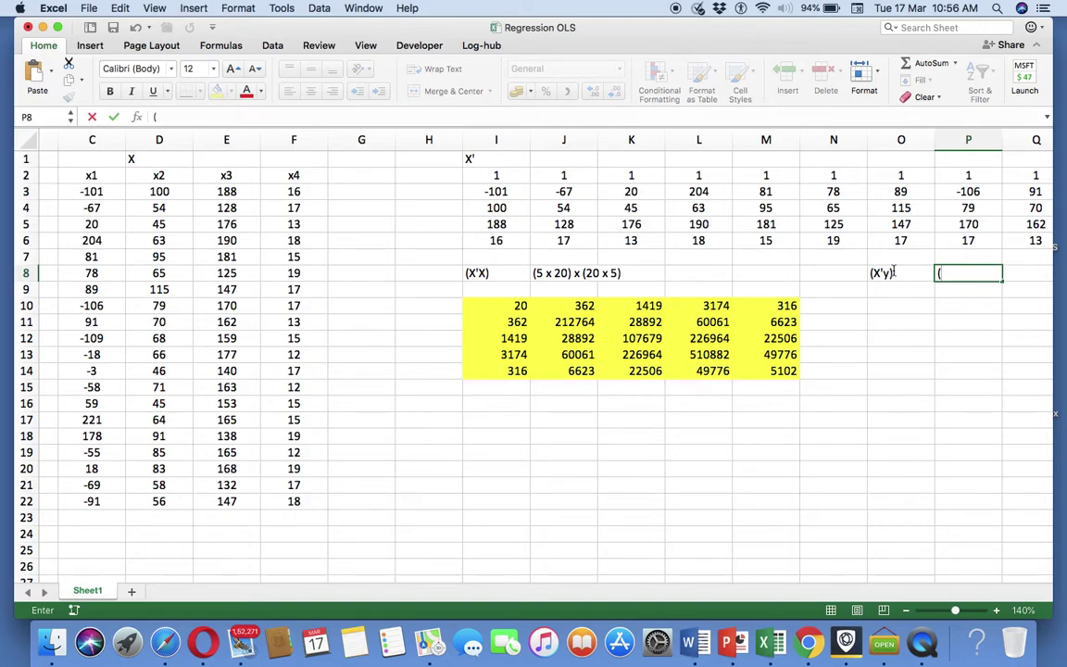
type("5 x 20) x (")
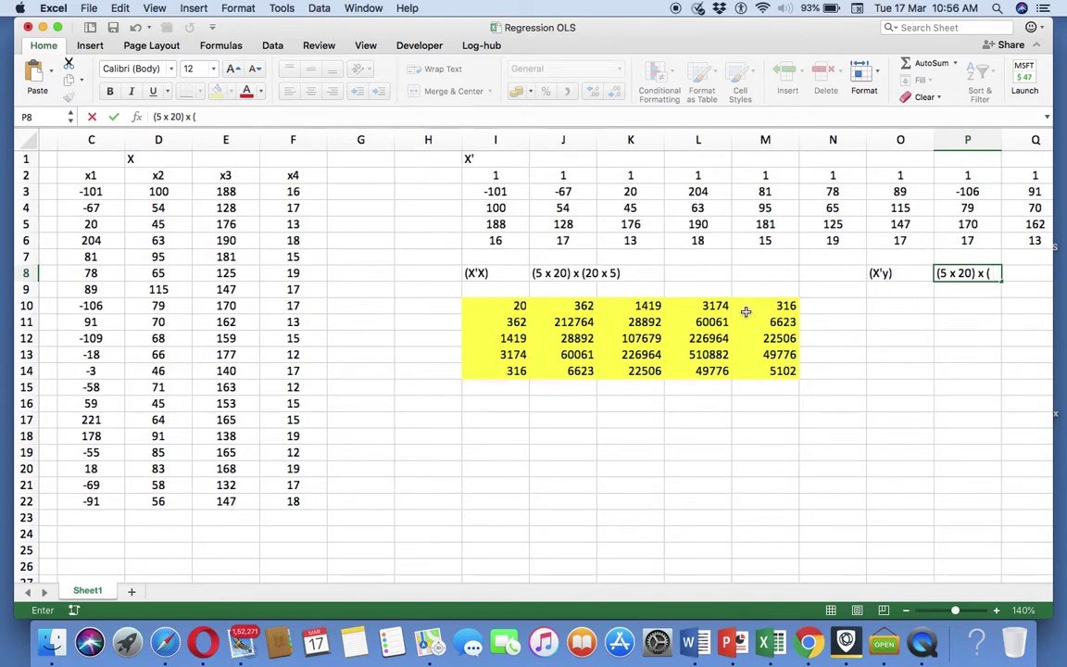
scroll(746, 309, "left", 4)
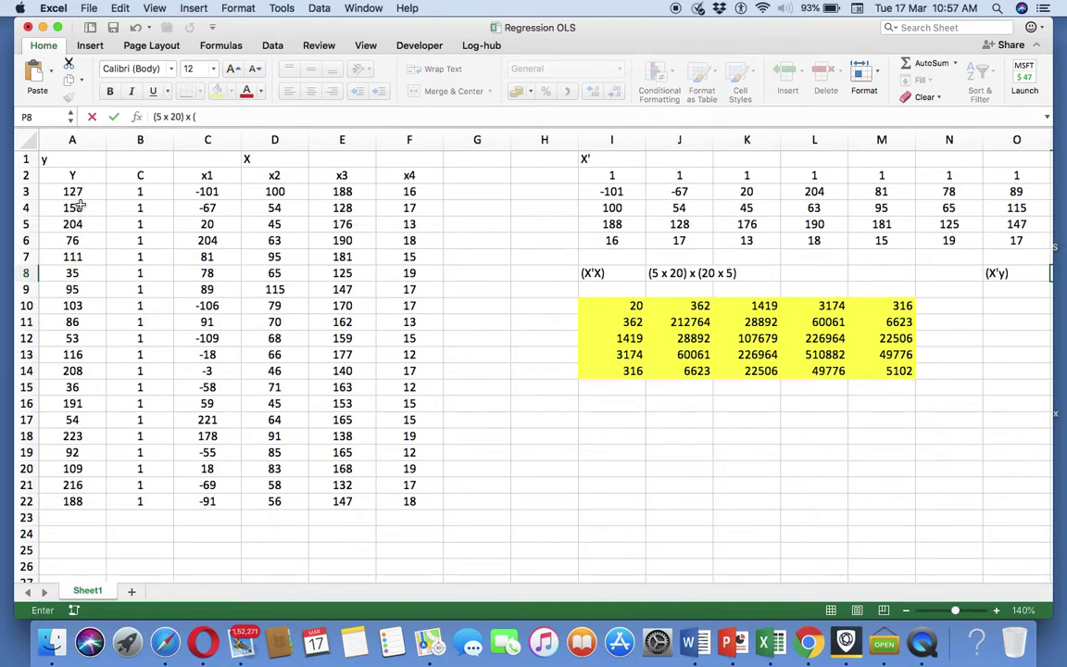
scroll(809, 384, "right", 5)
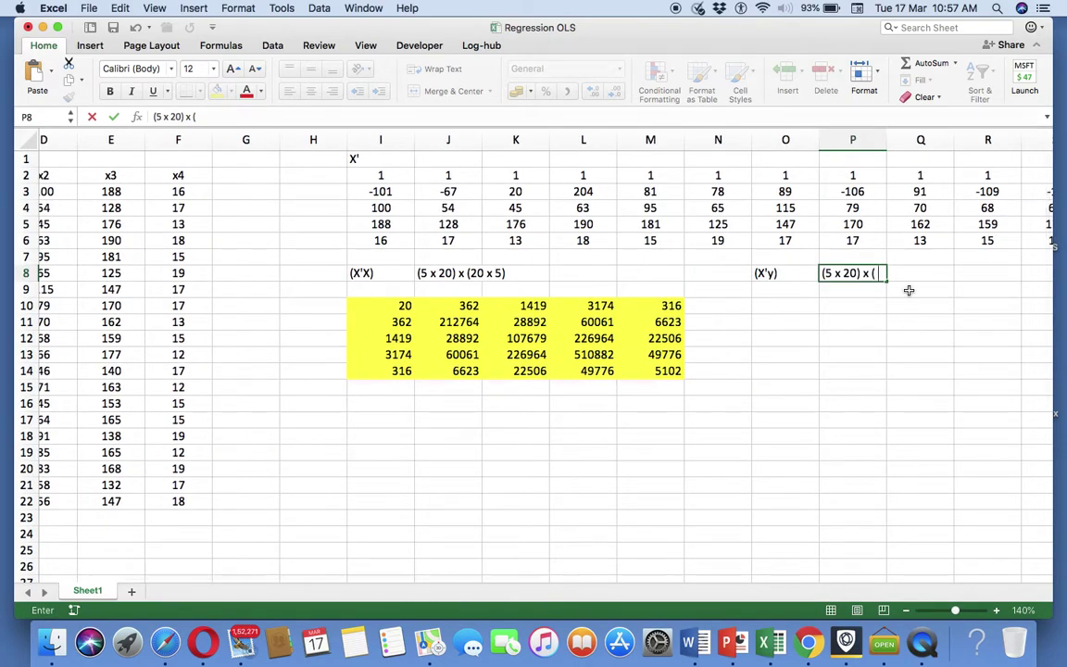
type("20 x 1)")
key("Return")
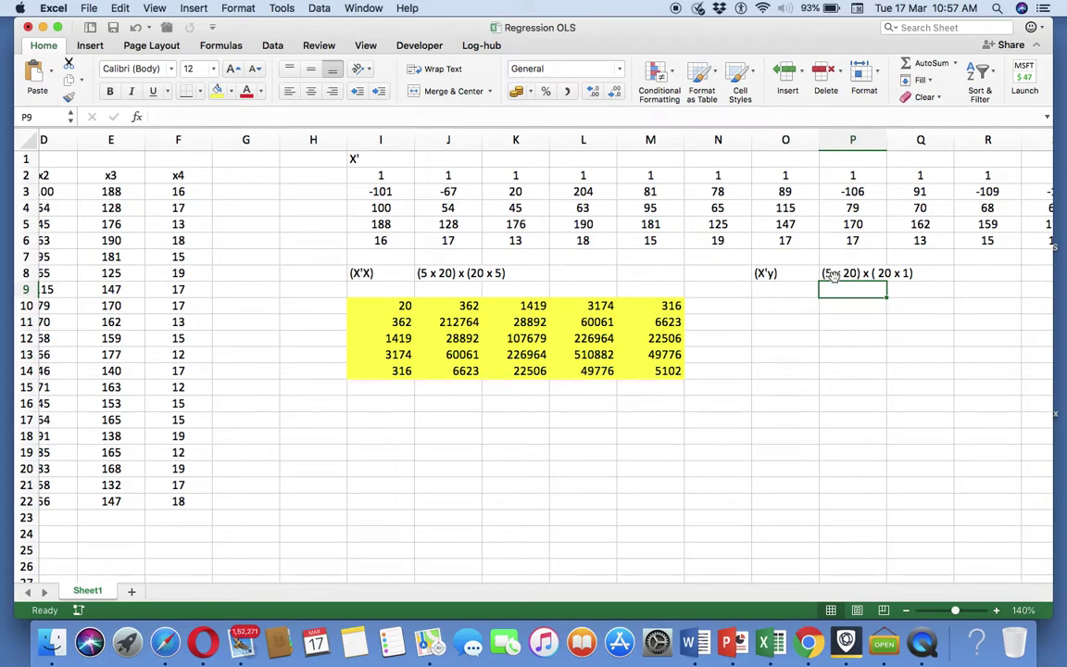
Step: Fill the 5-by-1 range O10:O14 below the (X'y) label with light blue
left_click(778, 308)
left_click_drag(778, 308, 784, 371)
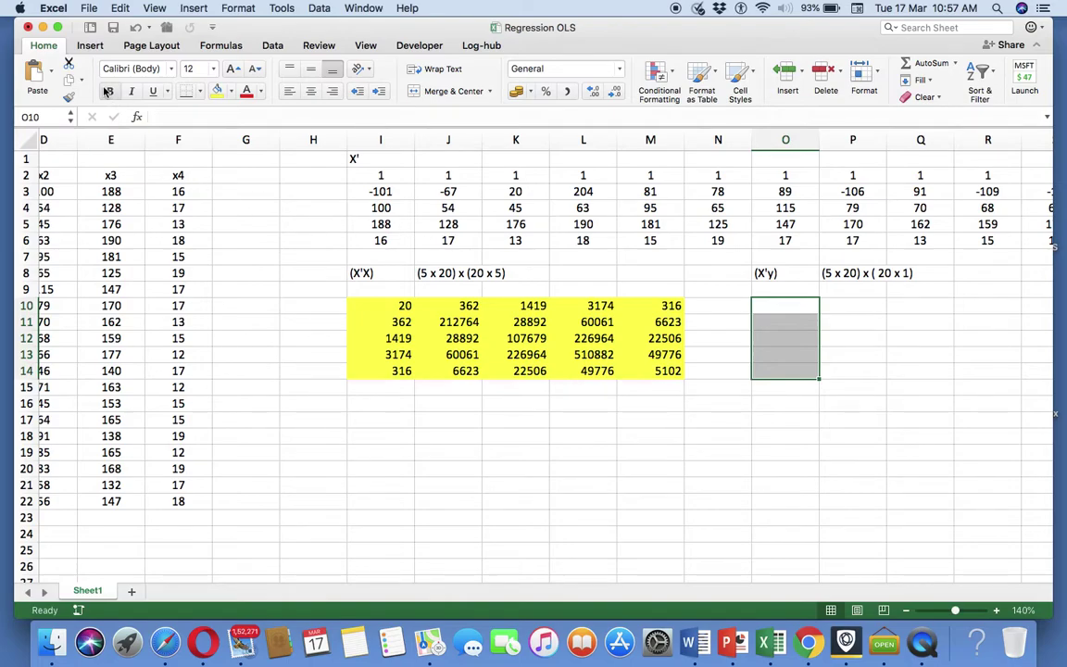
left_click(232, 91)
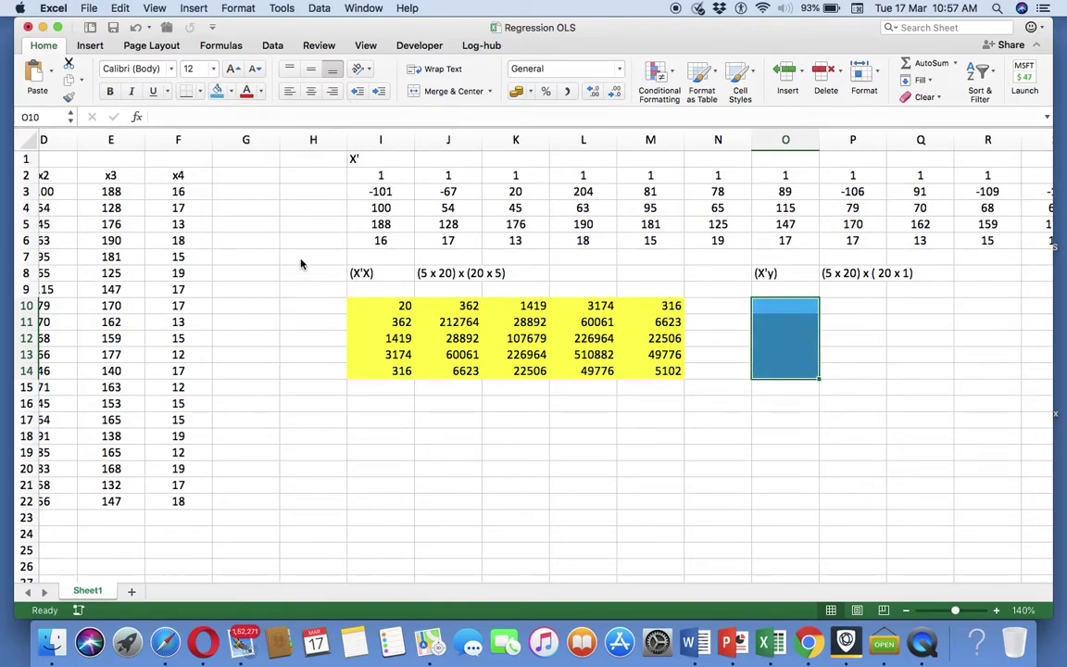
left_click(273, 223)
Step: Enter an MMULT array formula across O10:O14 multiplying the X' range I2:AB6 by the y column A3:A22
type("=mmu")
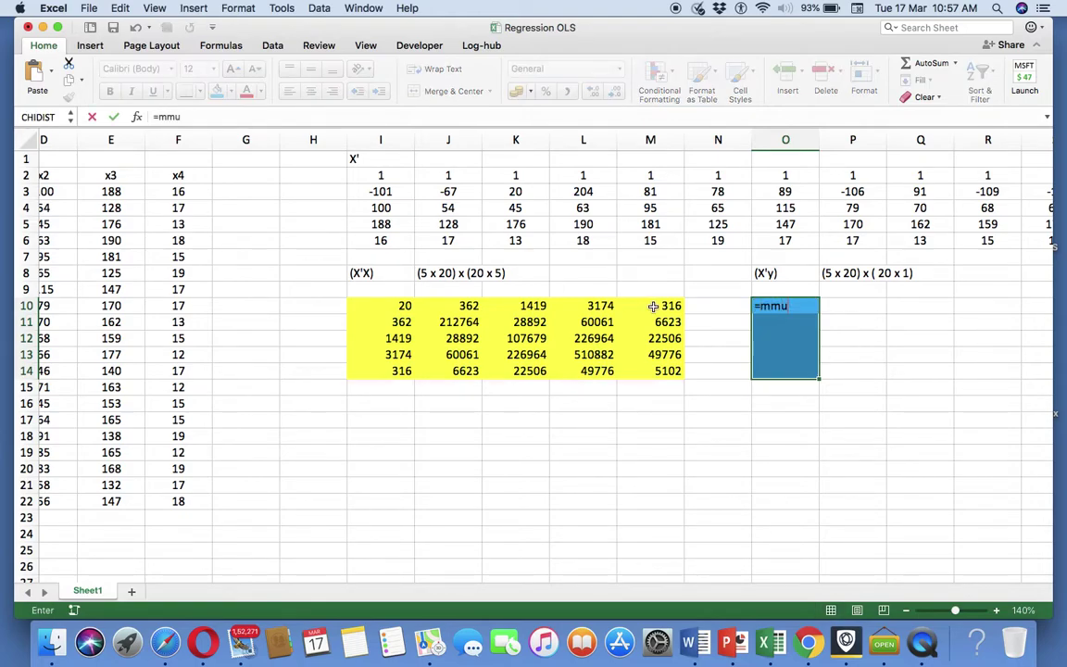
type("lt(")
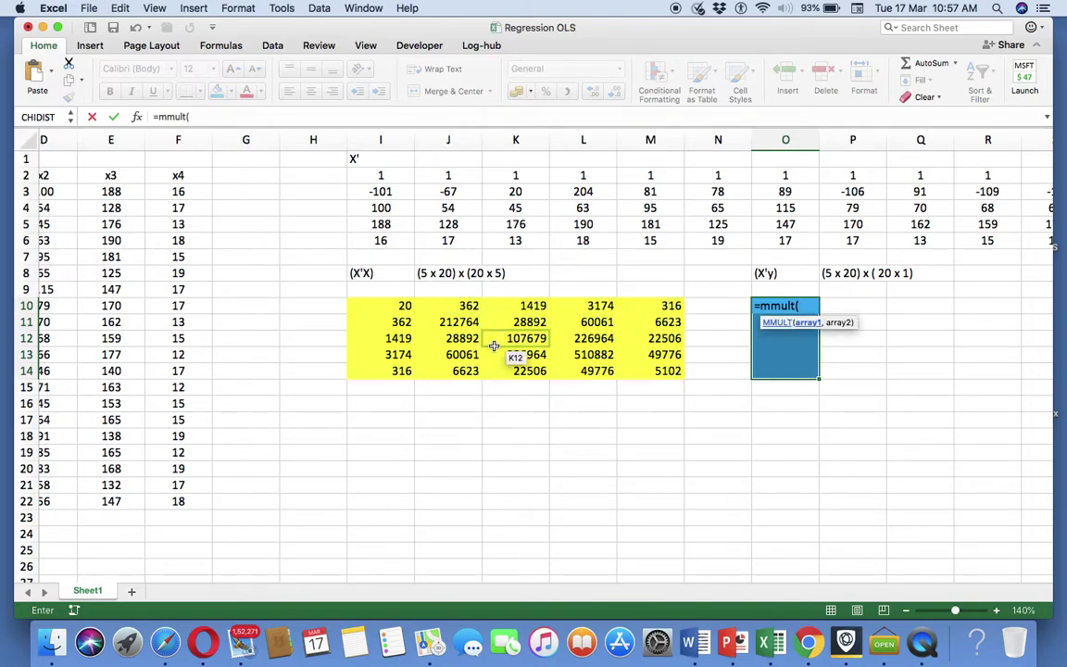
left_click_drag(381, 176, 385, 237)
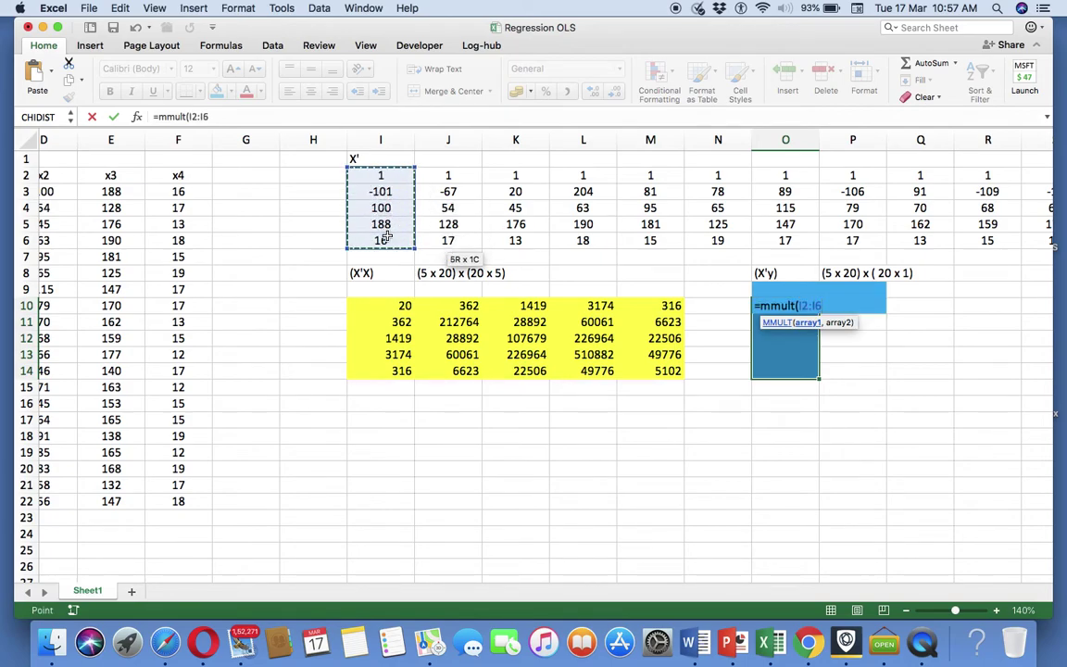
key("super+shift+Right")
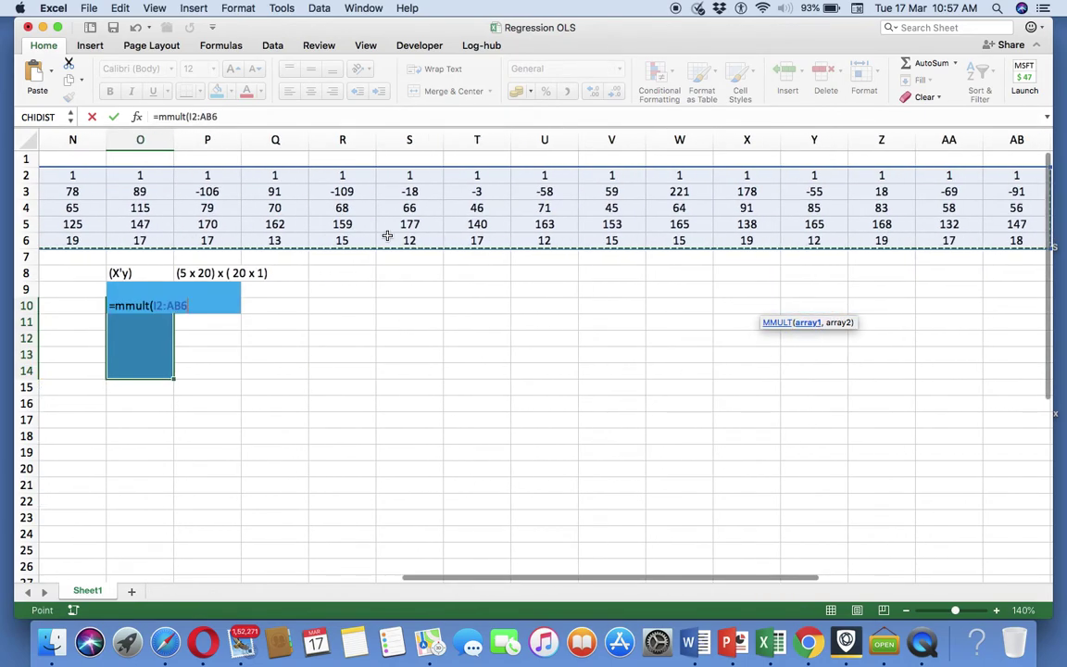
type(",")
scroll(385, 237, "left", 8)
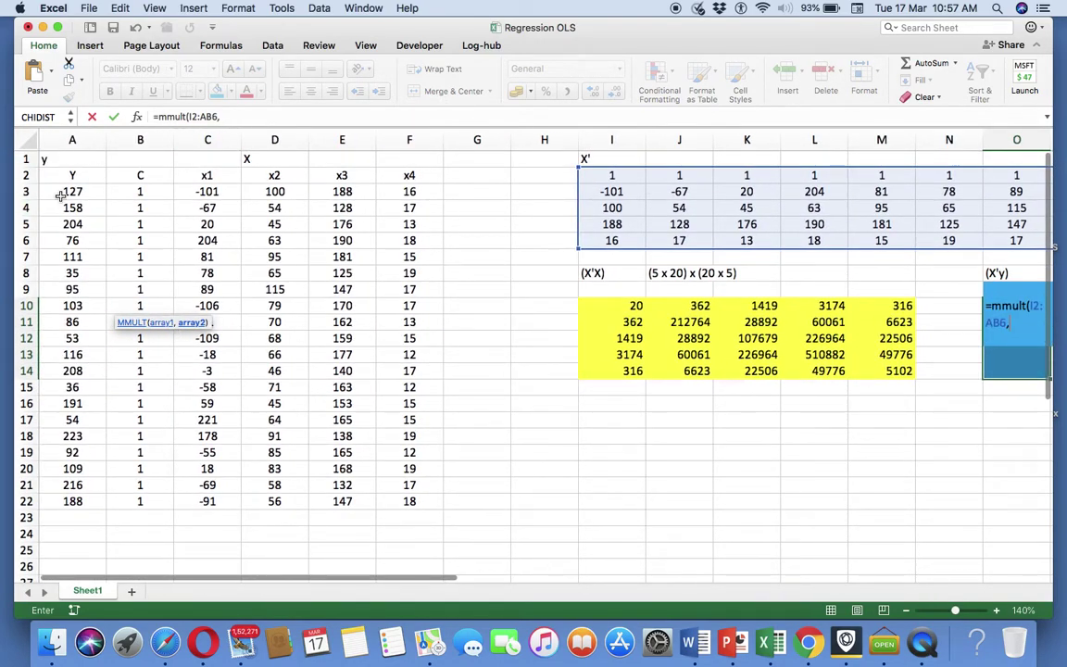
left_click_drag(64, 193, 81, 503)
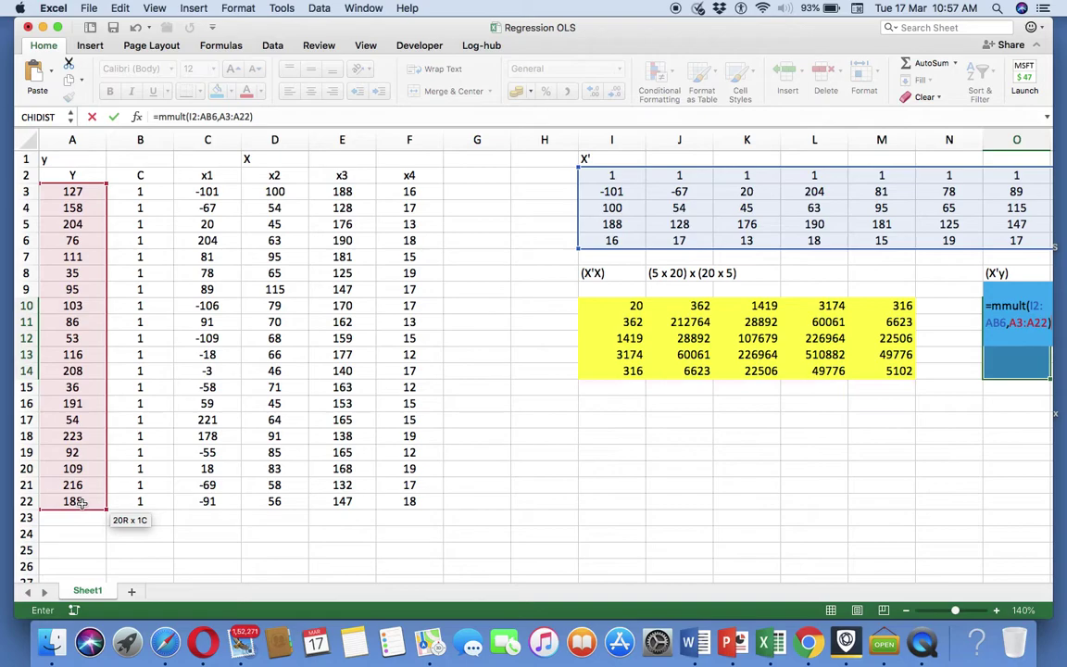
key("ctrl+shift+Return")
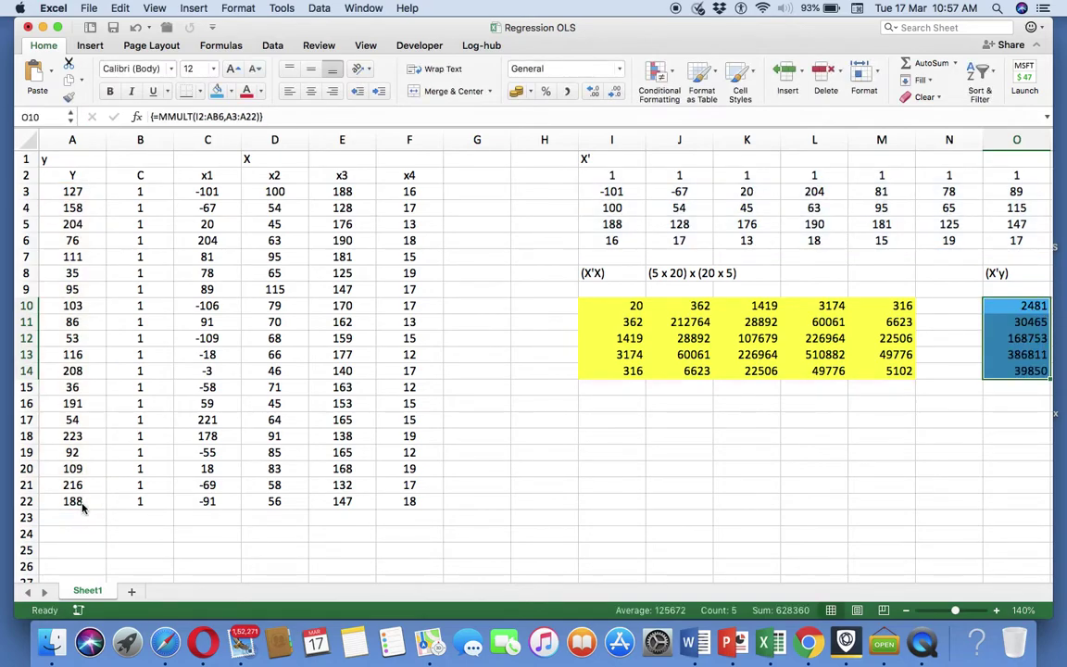
key("Right")
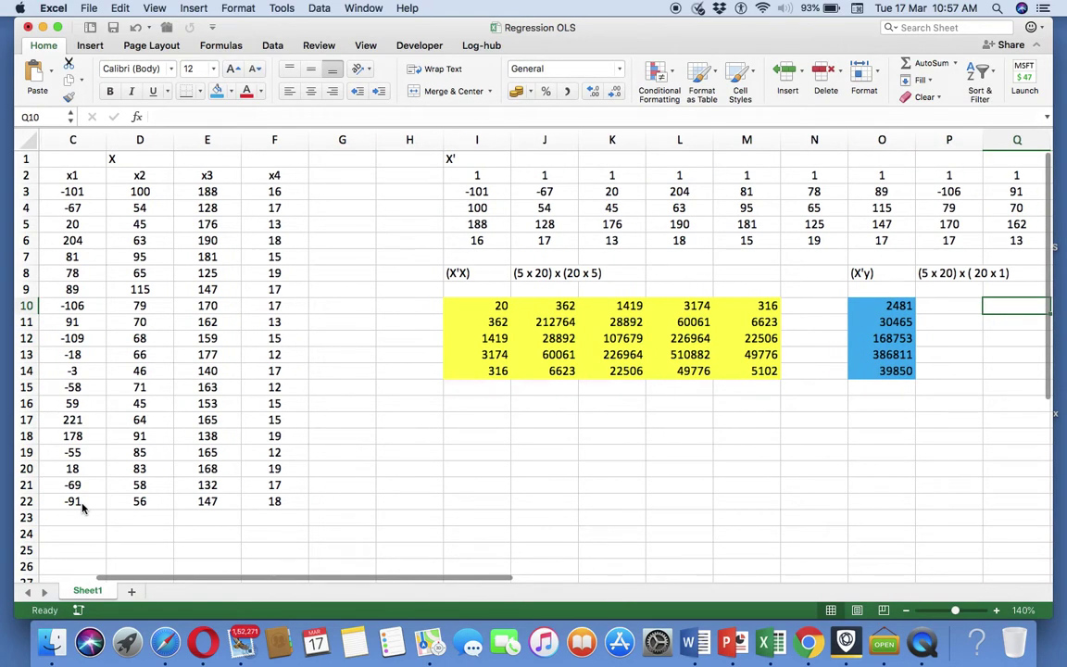
key("Left")
key("Left")
key("Left")
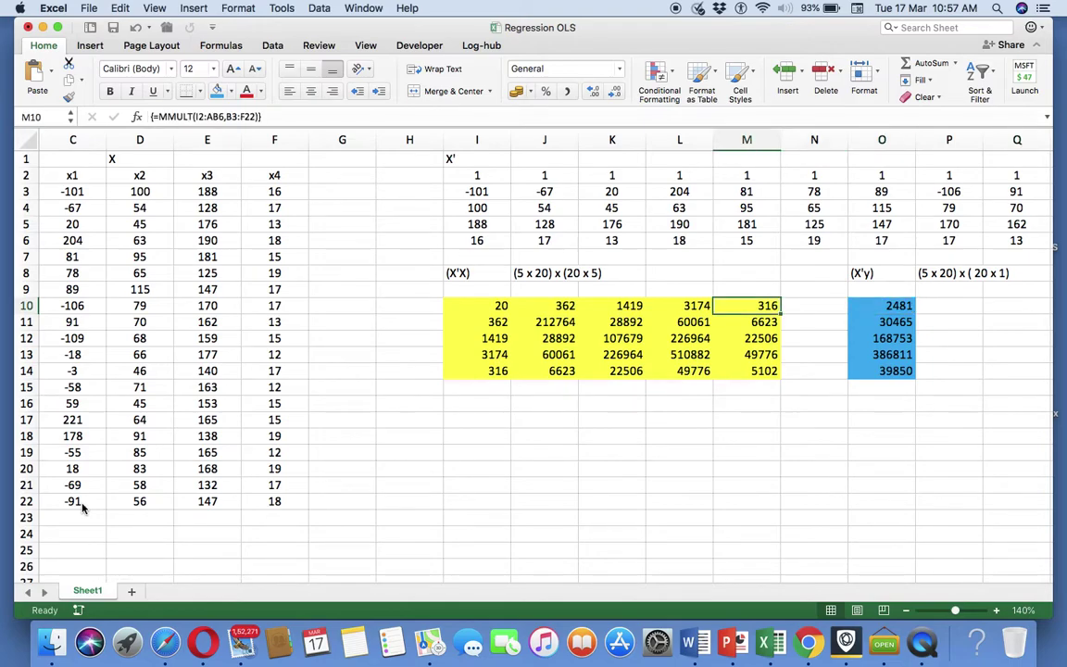
Step: Recheck the coefficient formula slide in PowerPoint and, back in Excel, enter the label INV(X'X) in cell I16
left_click(729, 642)
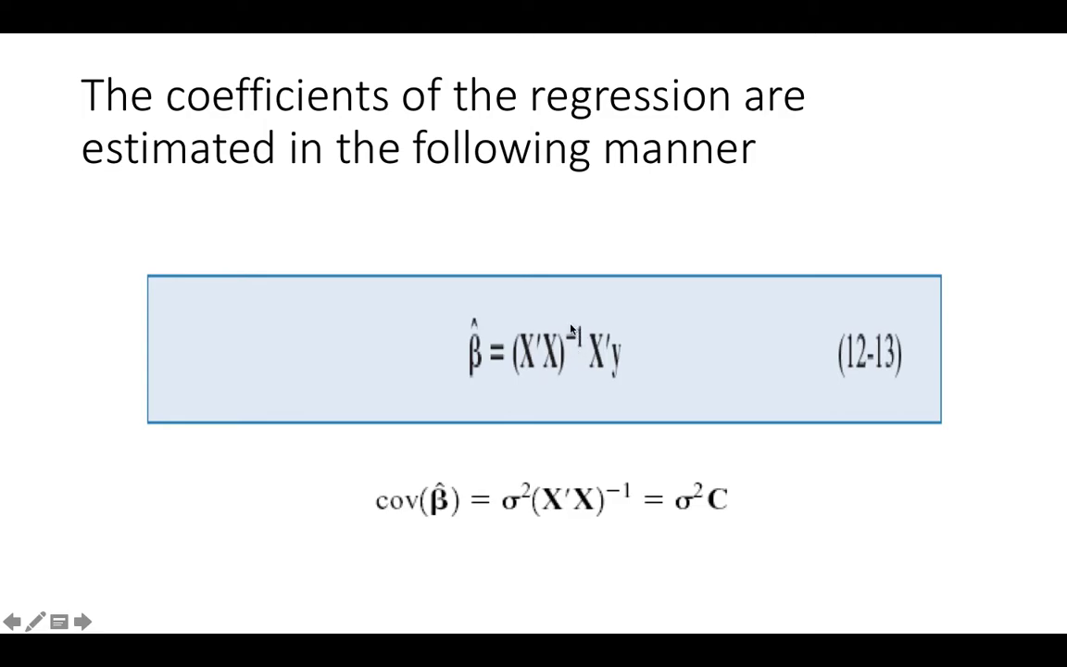
key("ctrl+Left")
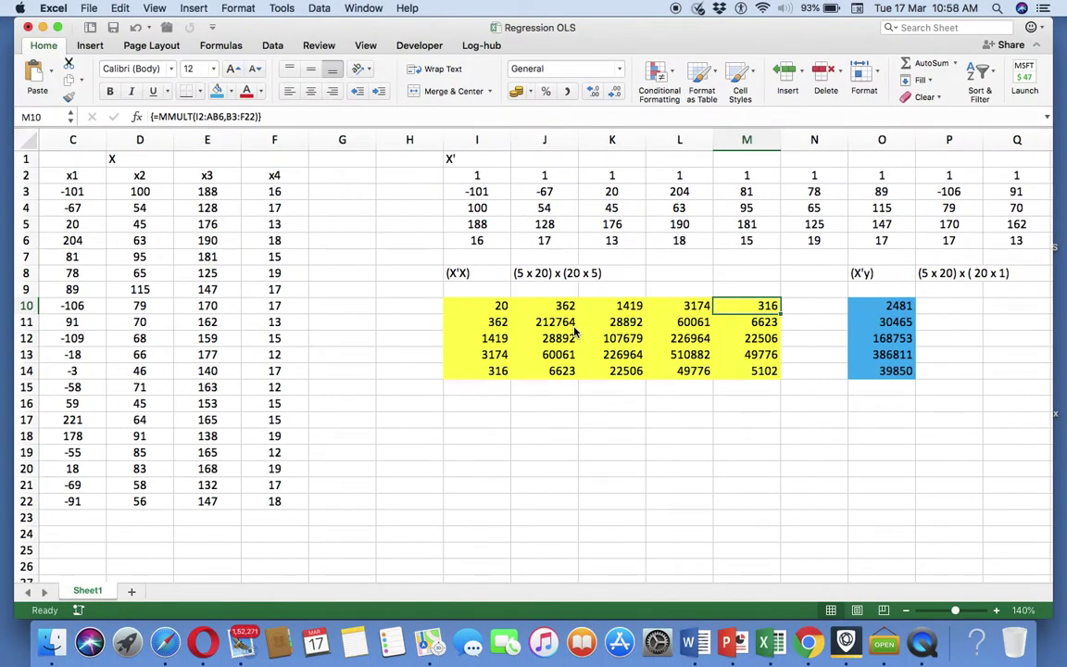
left_click(469, 403)
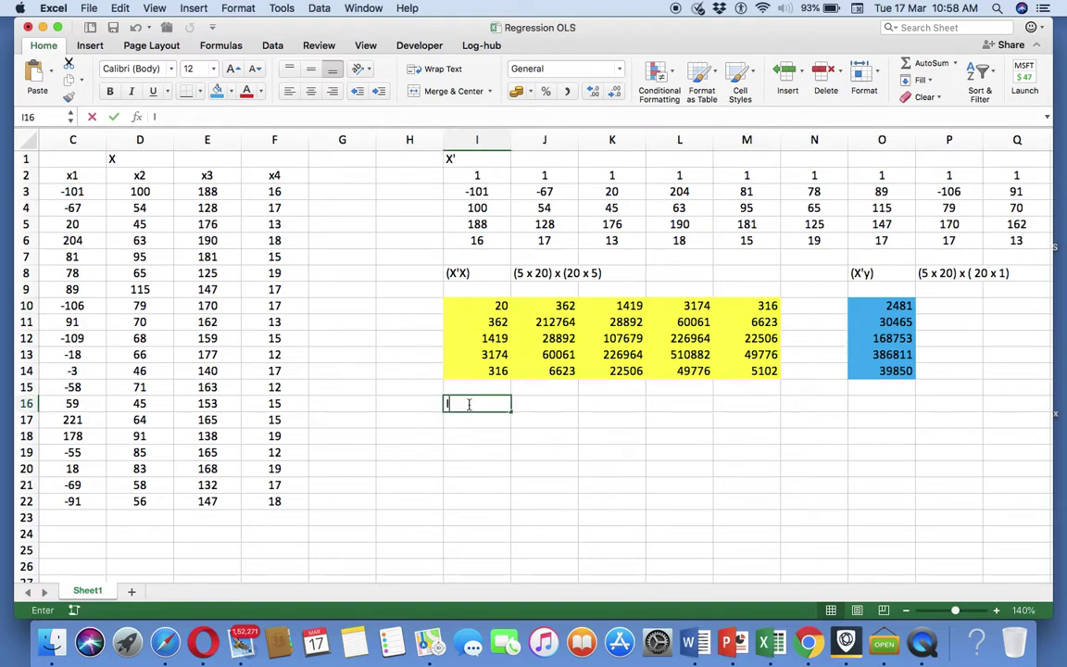
type("INV")
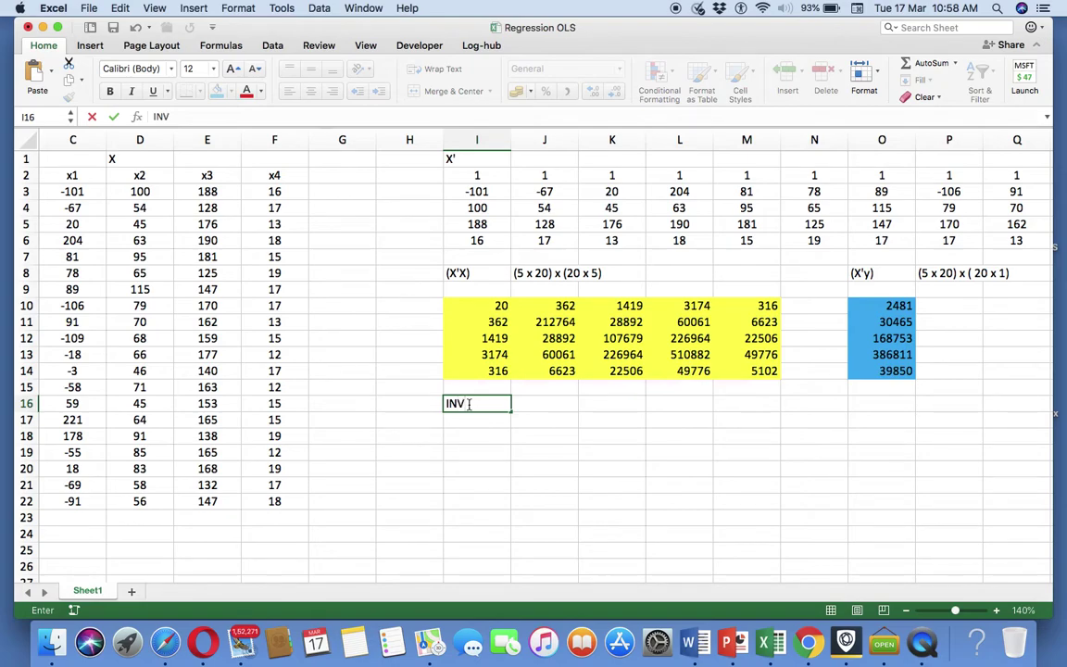
type("(X'X)")
key("Return")
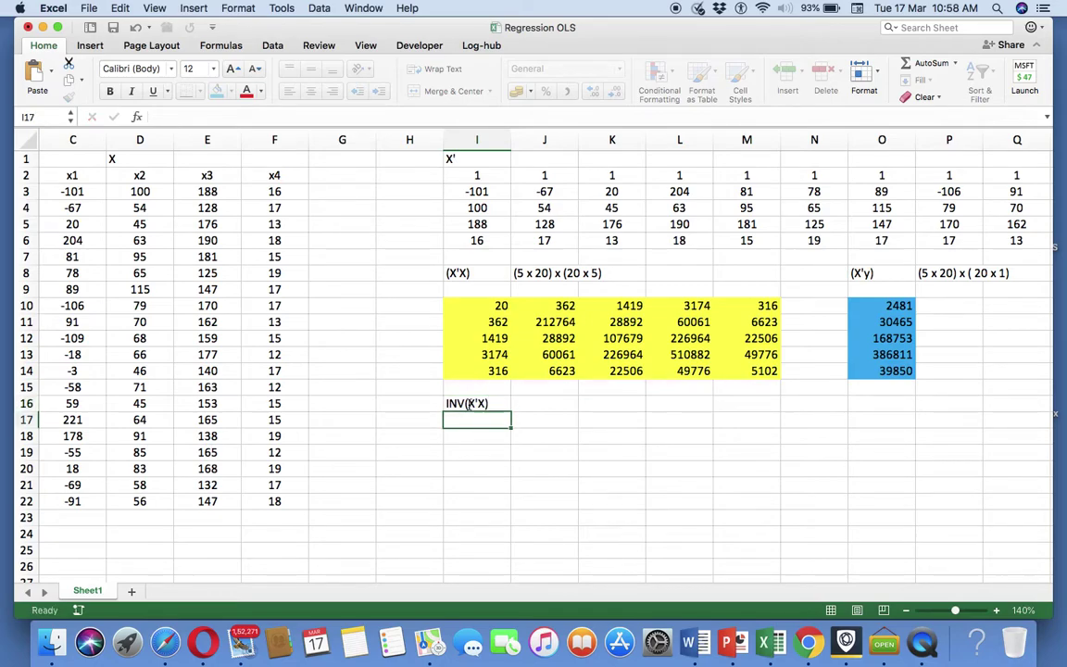
Step: Enter a MINVERSE array formula across the 5-by-5 range I18:M22 to invert the X'X matrix I10:M14
key("Return")
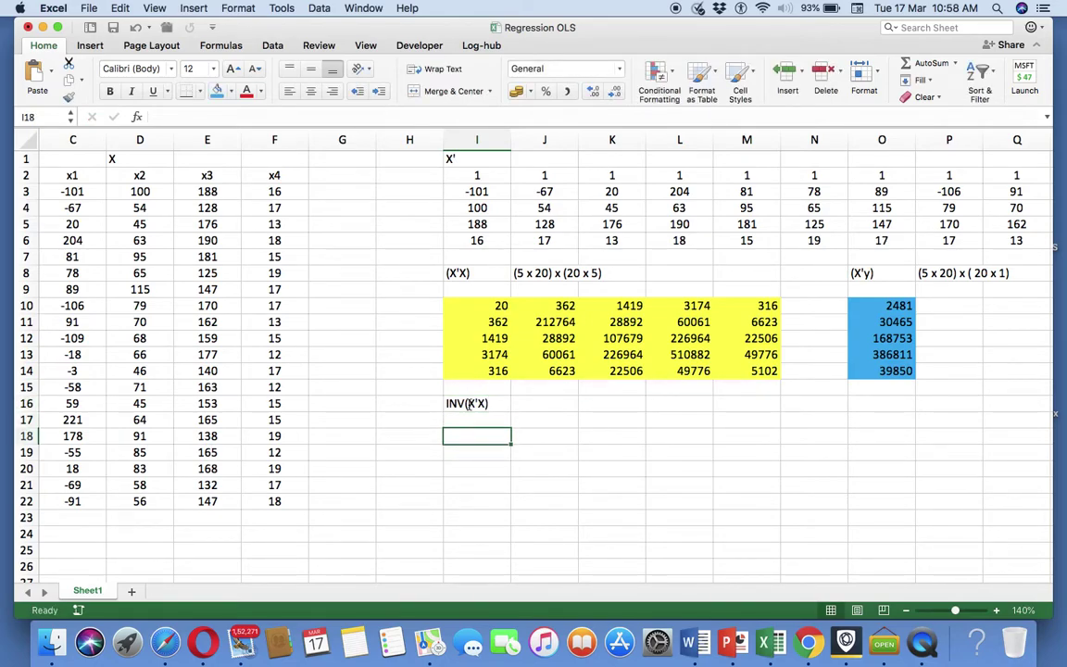
key("shift+Right")
key("shift+Right")
key("shift+Right")
key("shift+Right")
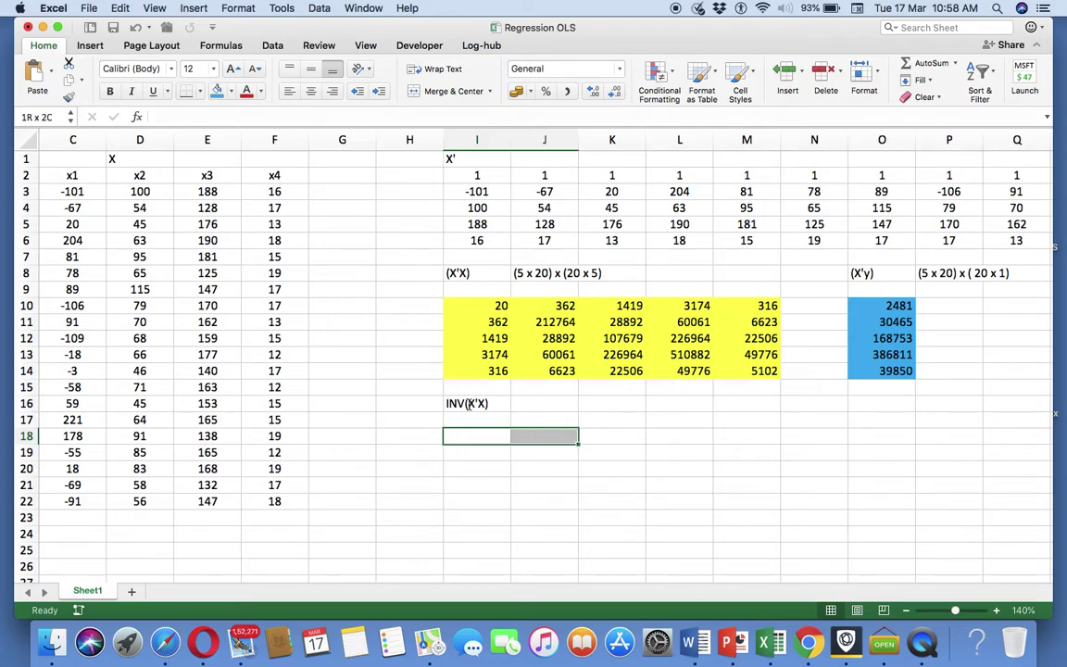
key("shift+Down")
key("shift+Down")
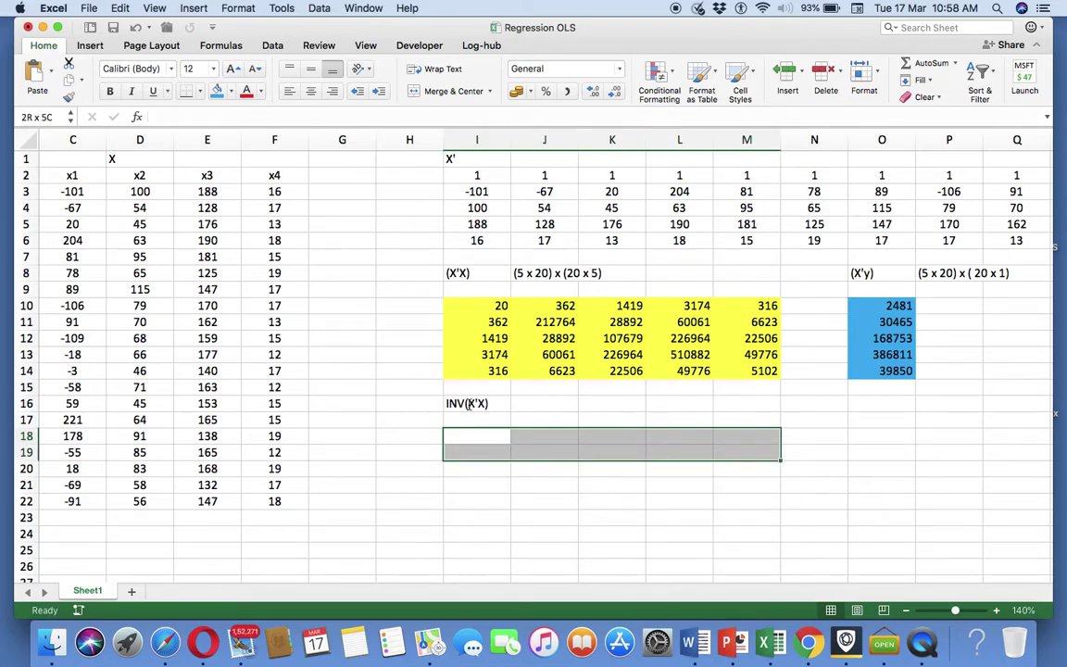
key("shift+Down")
key("shift+Down")
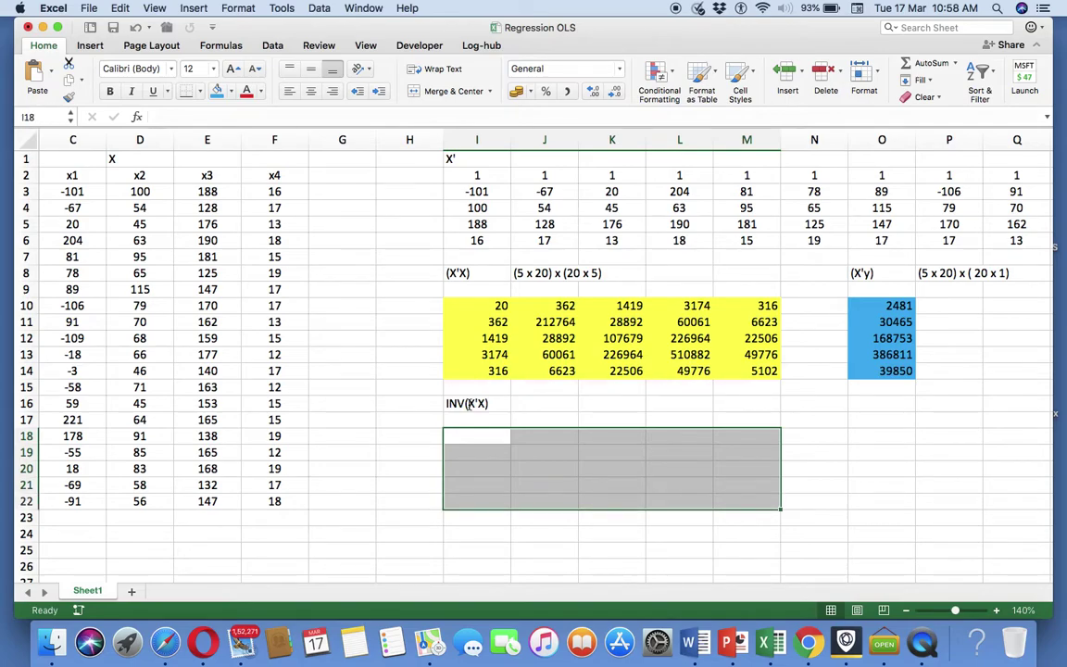
type("=")
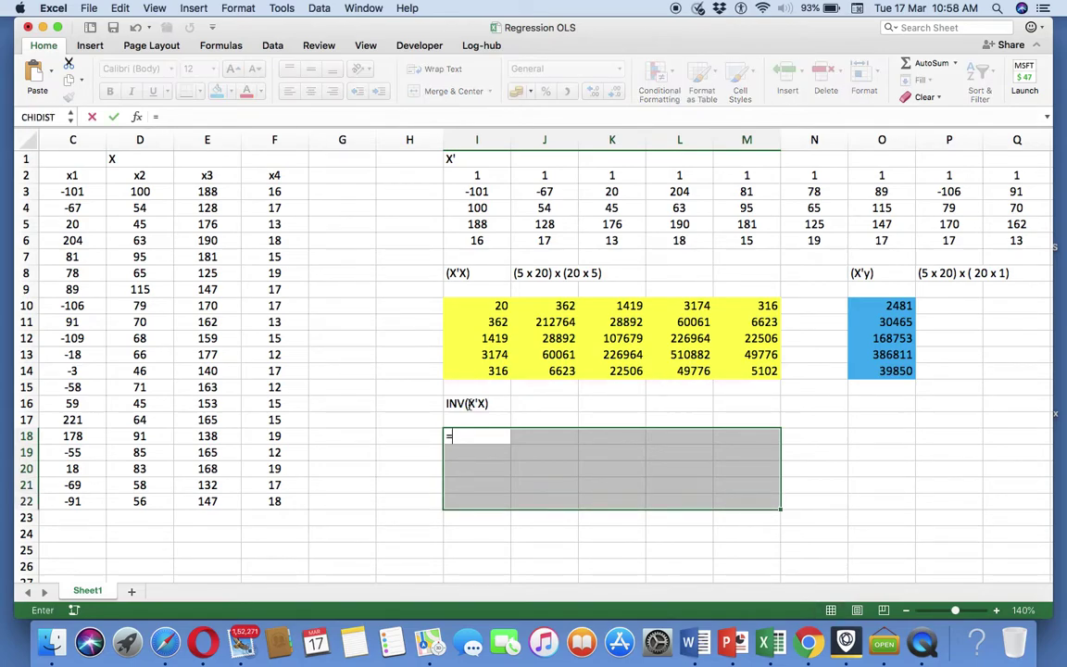
type("minverse(")
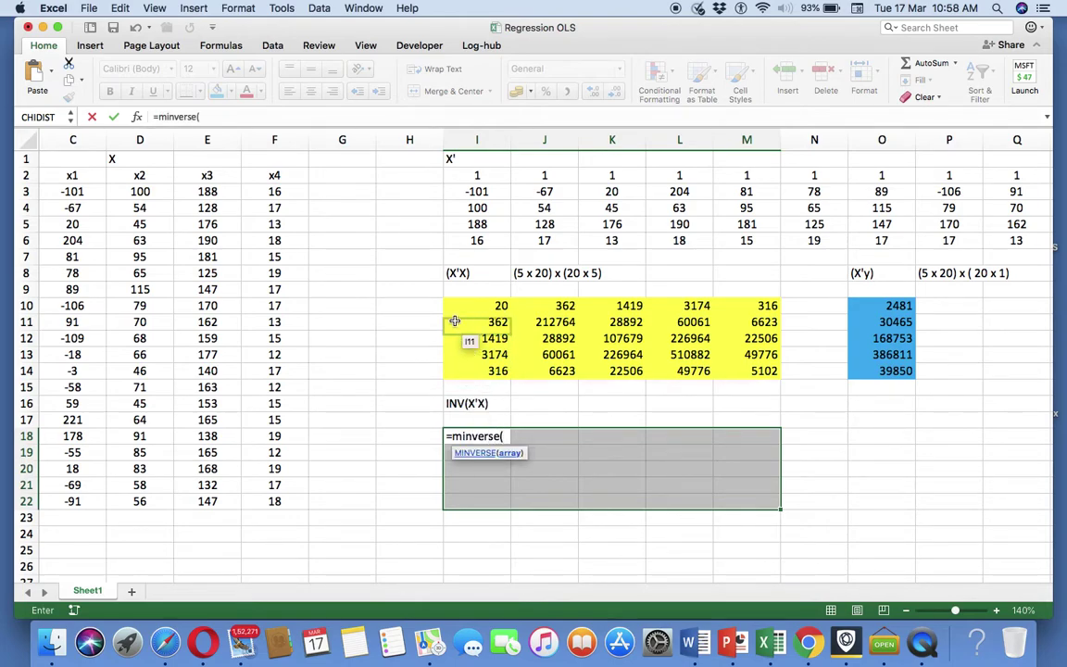
left_click_drag(466, 305, 723, 370)
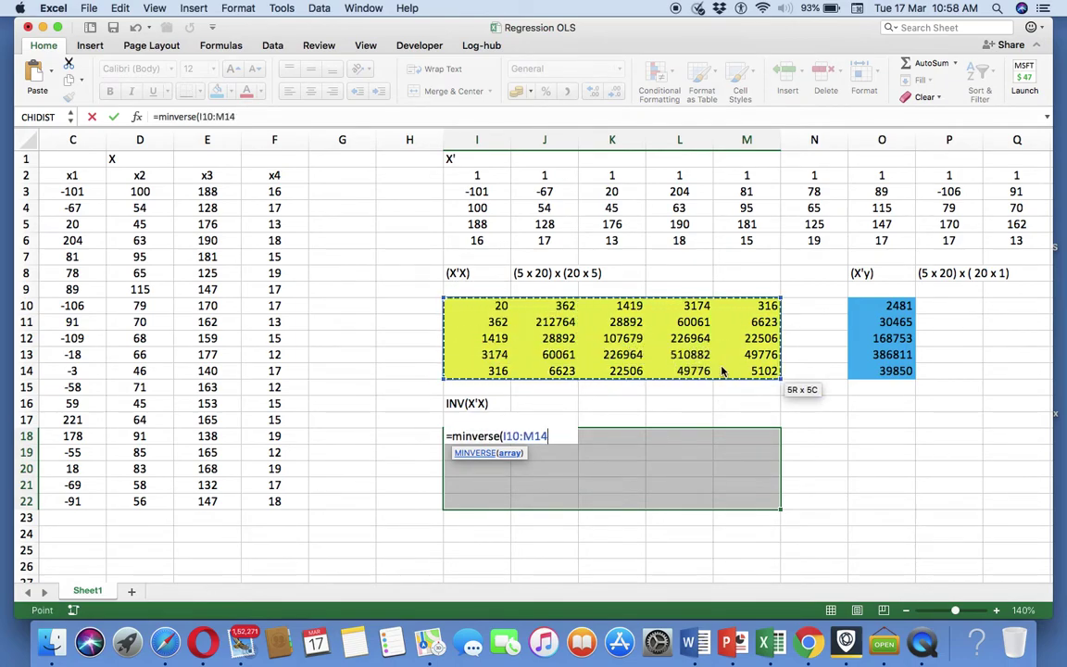
type(")")
key("ctrl+shift+Return")
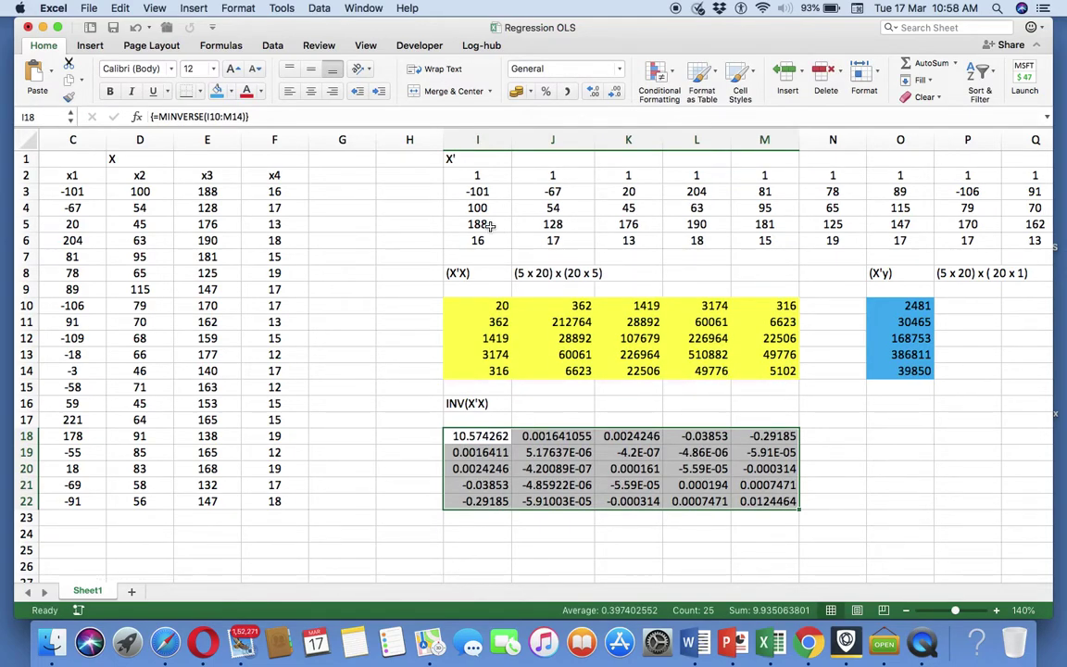
Step: Fill the inverse matrix range I18:M22 with a custom bright purple color
left_click(232, 92)
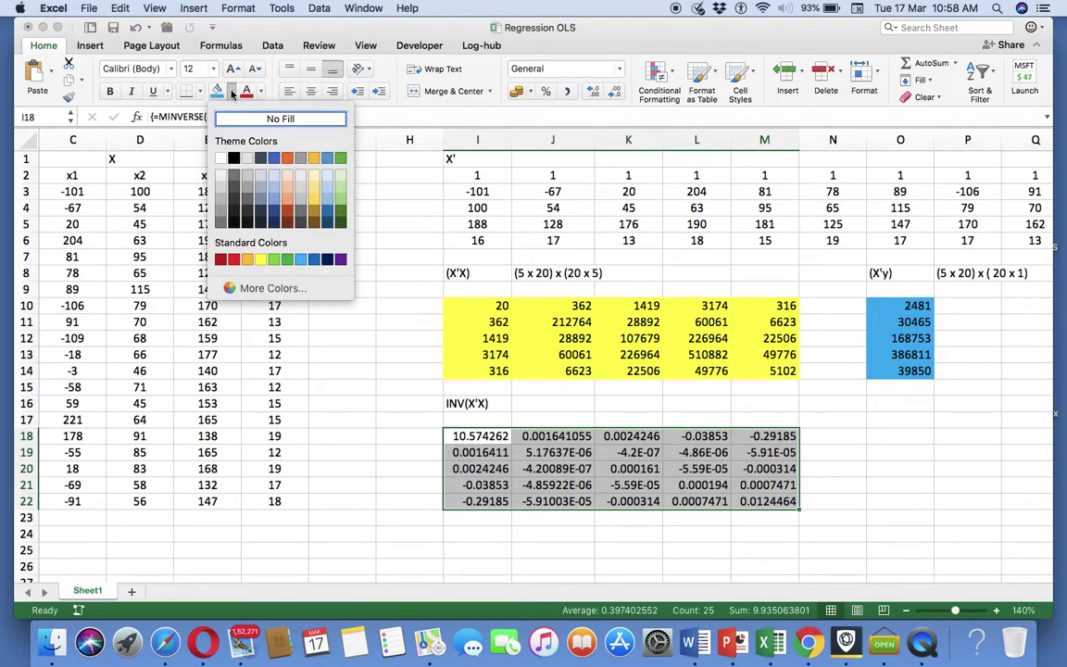
left_click(277, 289)
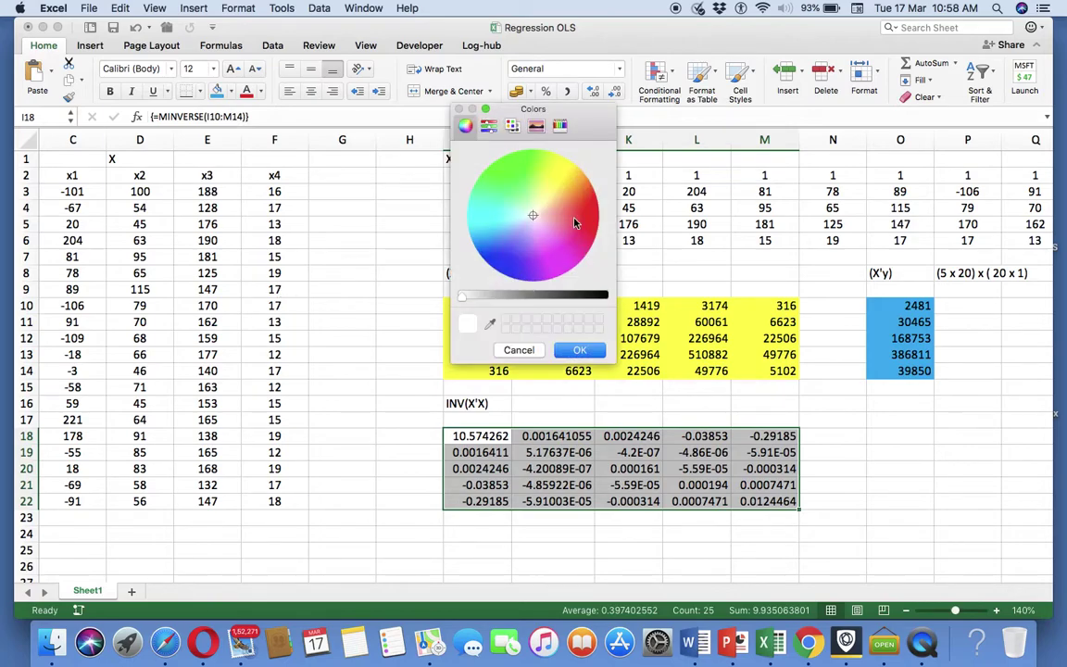
left_click(548, 265)
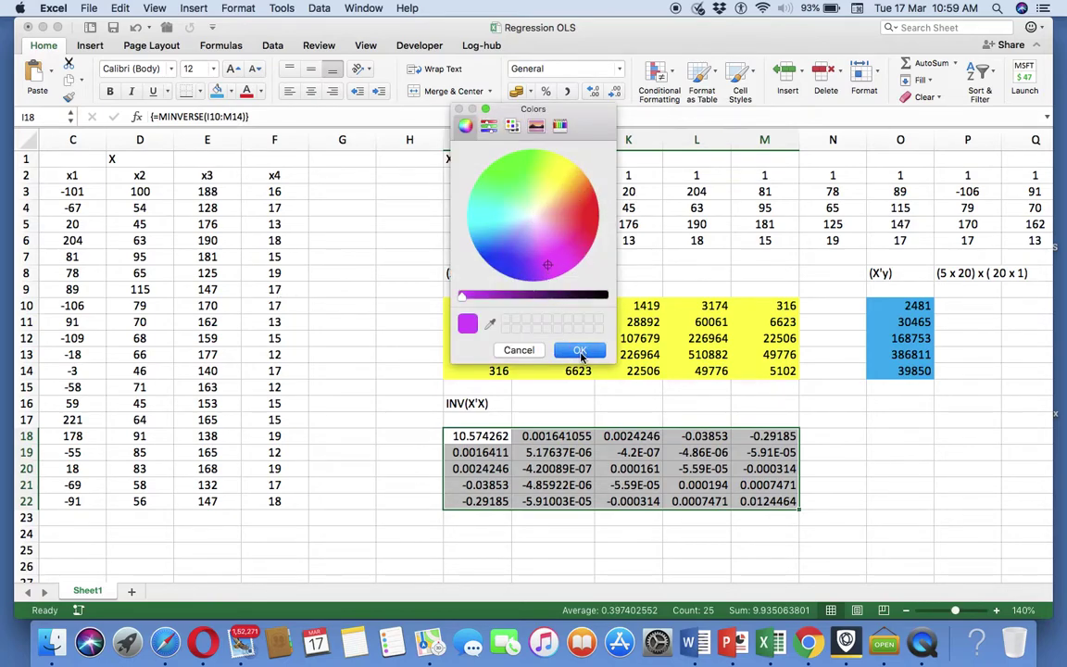
left_click(580, 350)
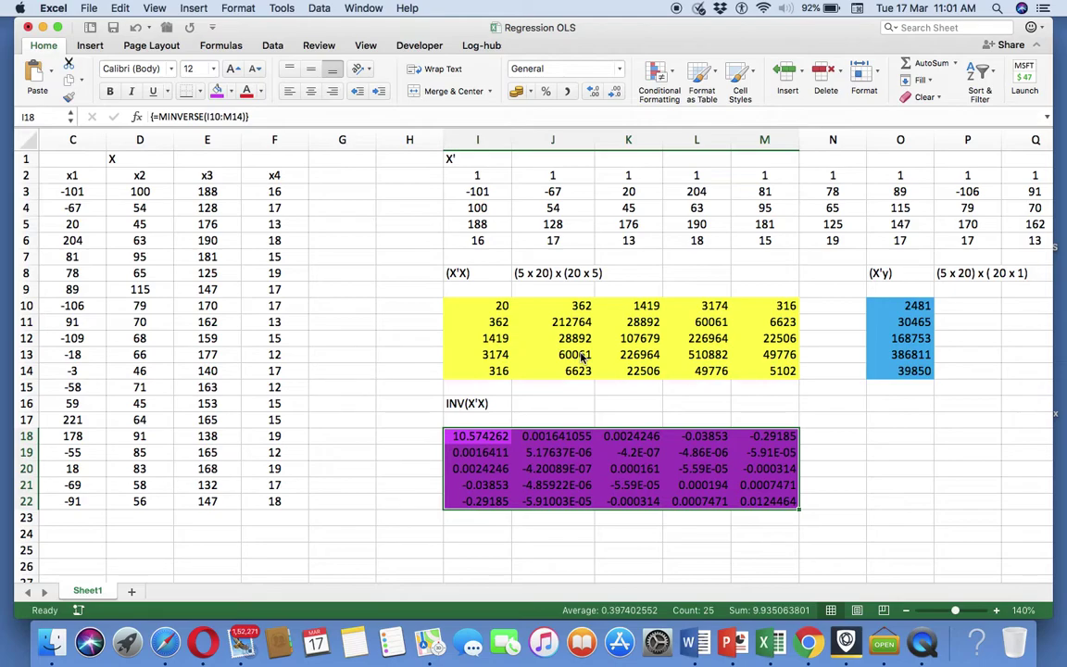
Step: Recheck the coefficient formula slide in PowerPoint and, back in Excel, enter the label (INV(X'X)(X'y) in cell O16
left_click(732, 648)
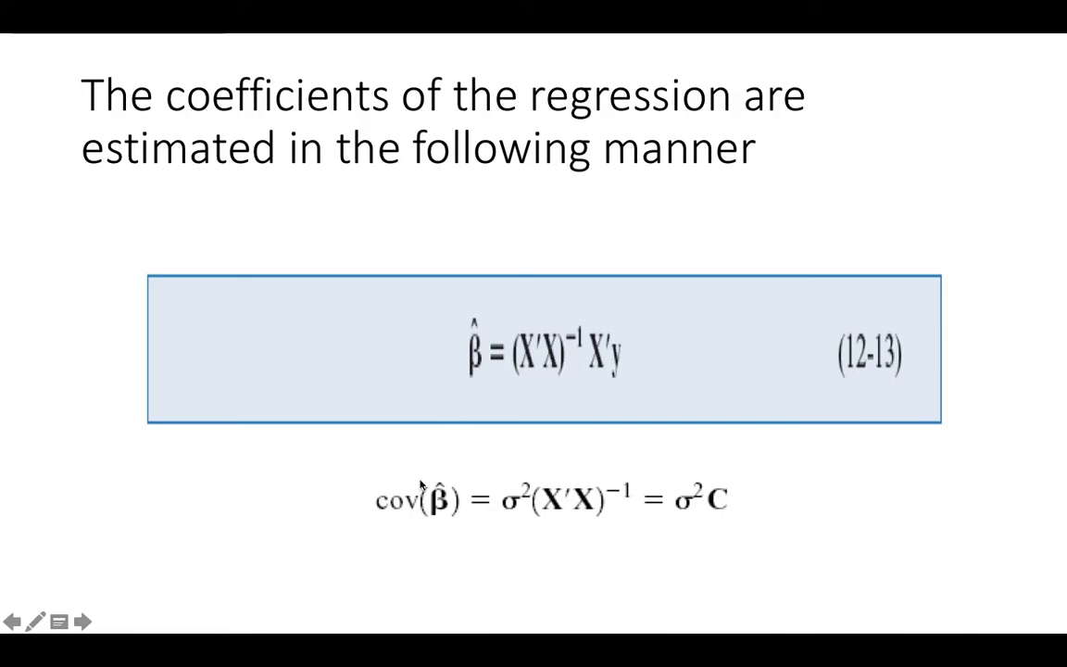
key("ctrl+Right")
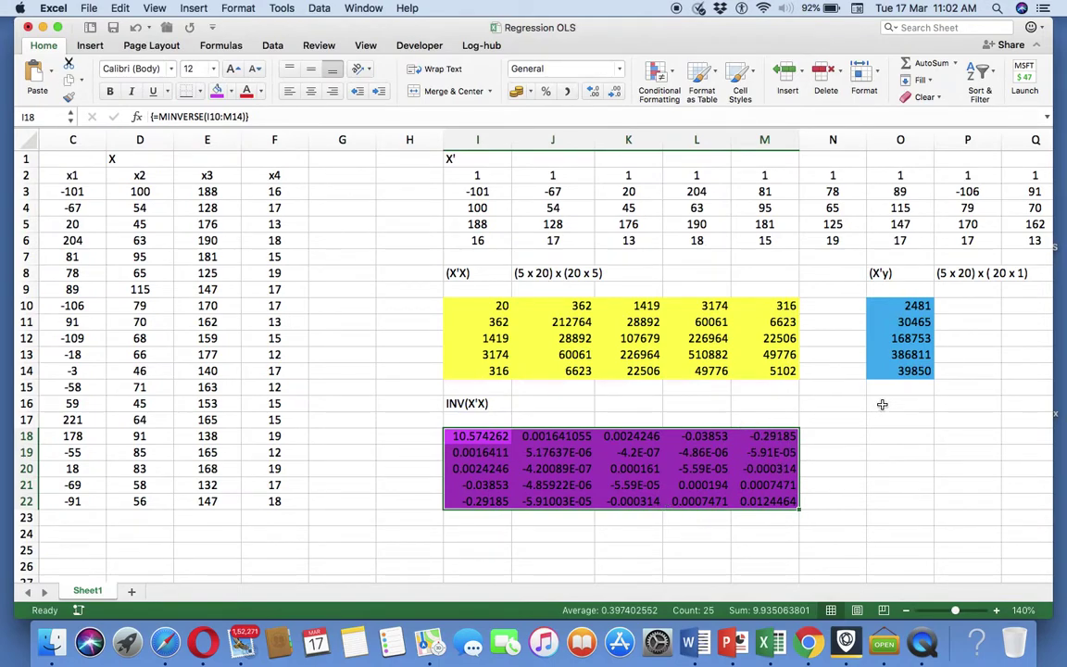
left_click(882, 405)
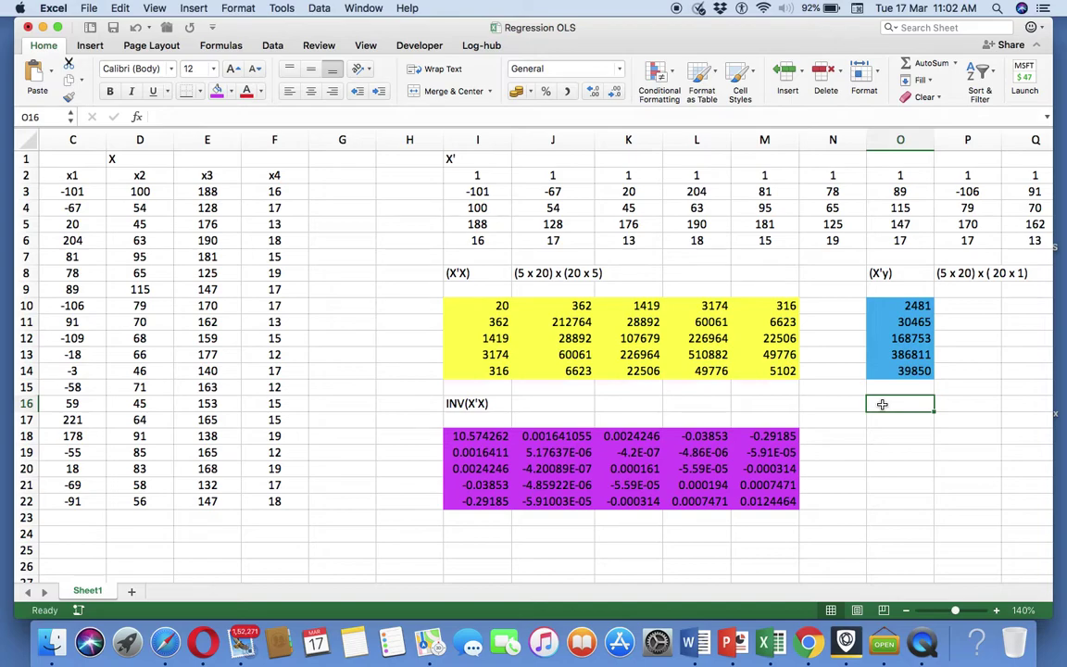
type("(")
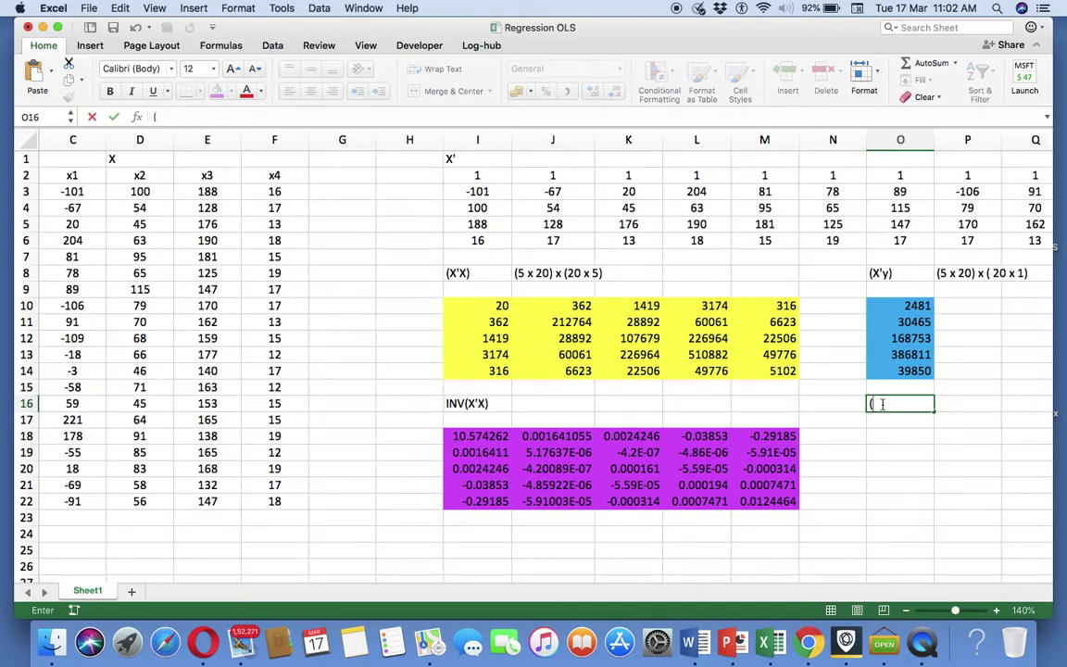
type("INV(X'X)")
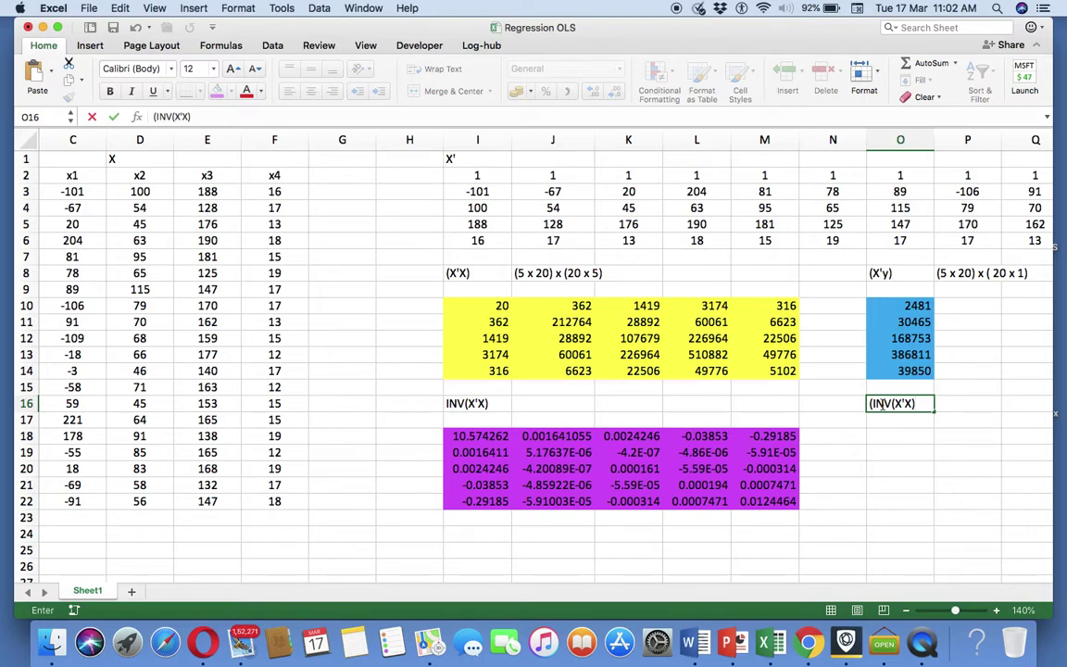
type("(X'y)")
key("Return")
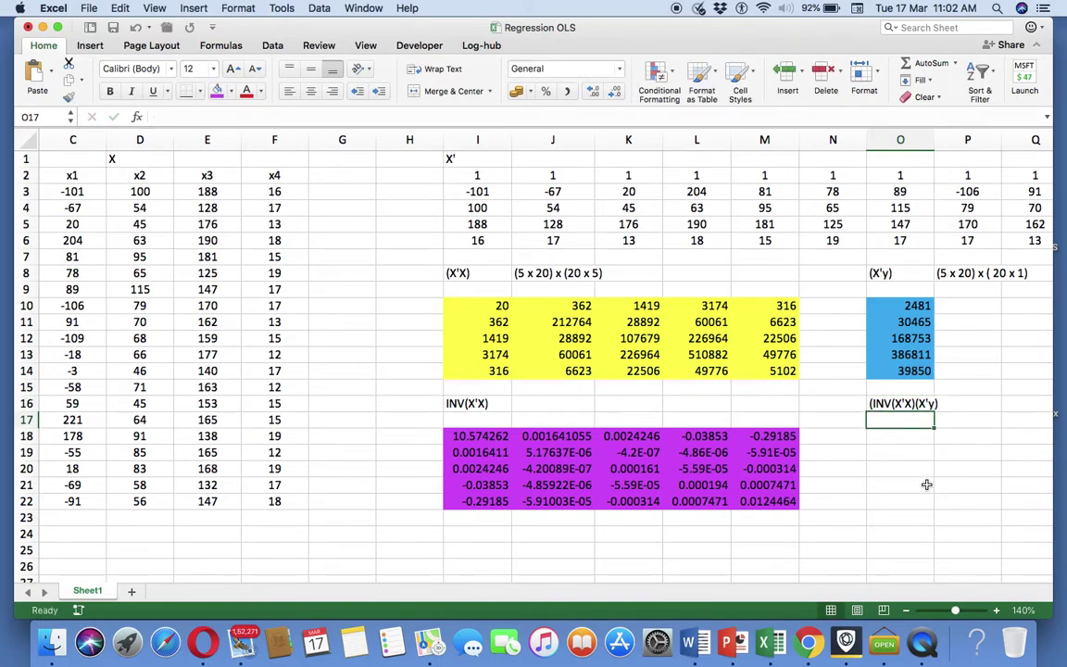
Step: Widen column O slightly so the label in O16 fits within its cell
left_click(966, 404)
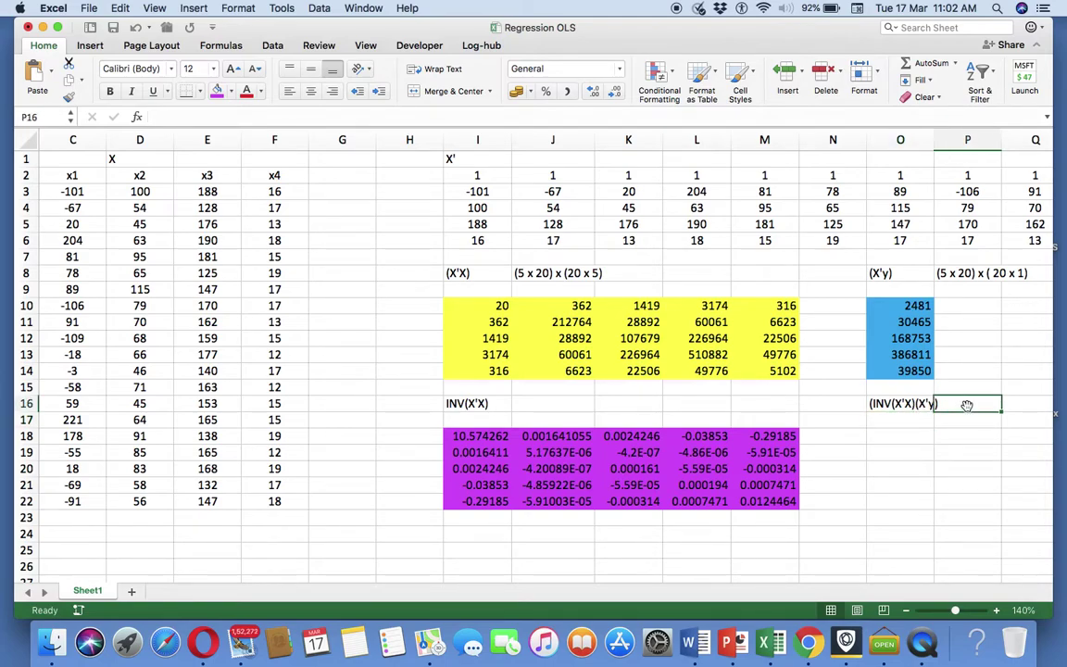
key("Right")
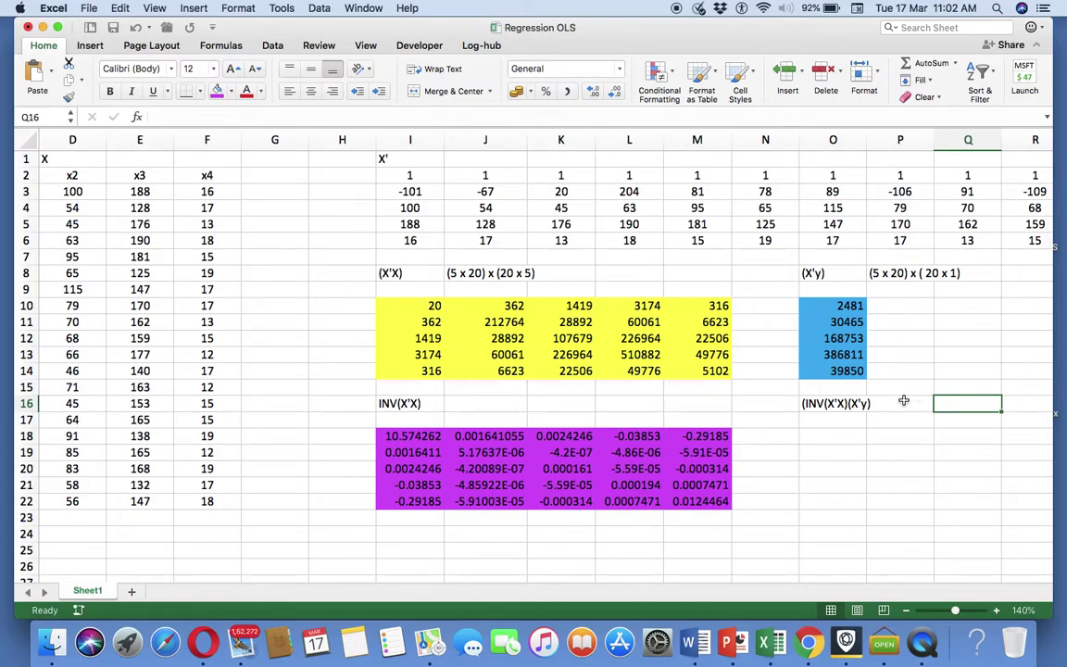
key("Left")
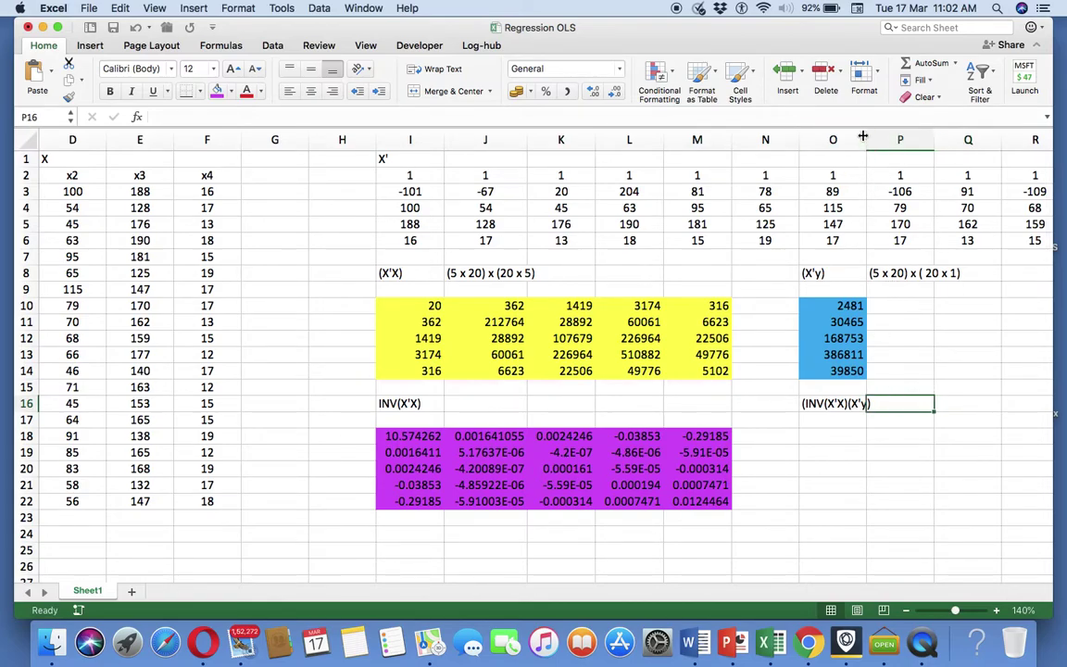
left_click_drag(862, 139, 871, 139)
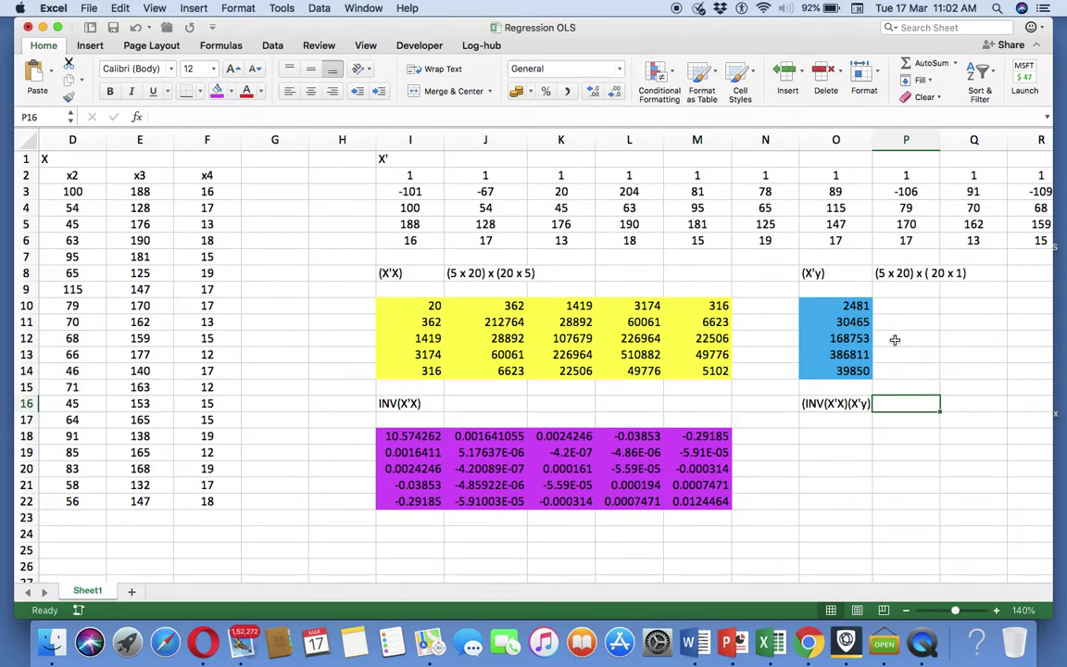
Step: Enter the matrix dimension note (5 x5) x (5 X1) in cell P16
type("9")
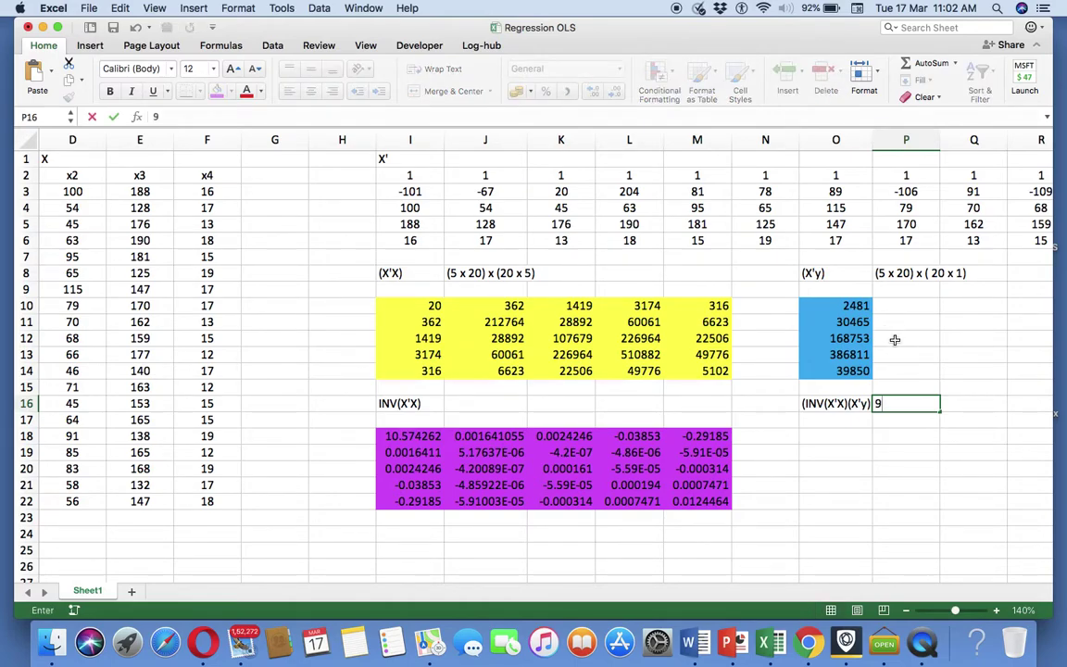
type("5 x5")
key("BackSpace")
key("BackSpace")
key("BackSpace")
key("BackSpace")
key("BackSpace")
type("(")
type("5 X1")
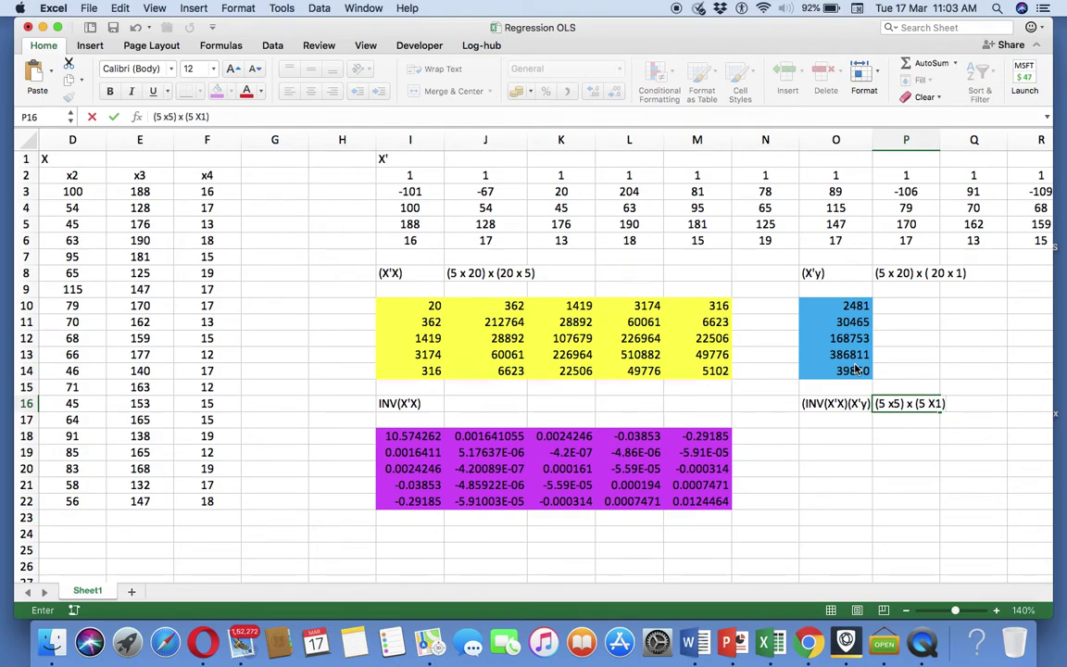
key("Return")
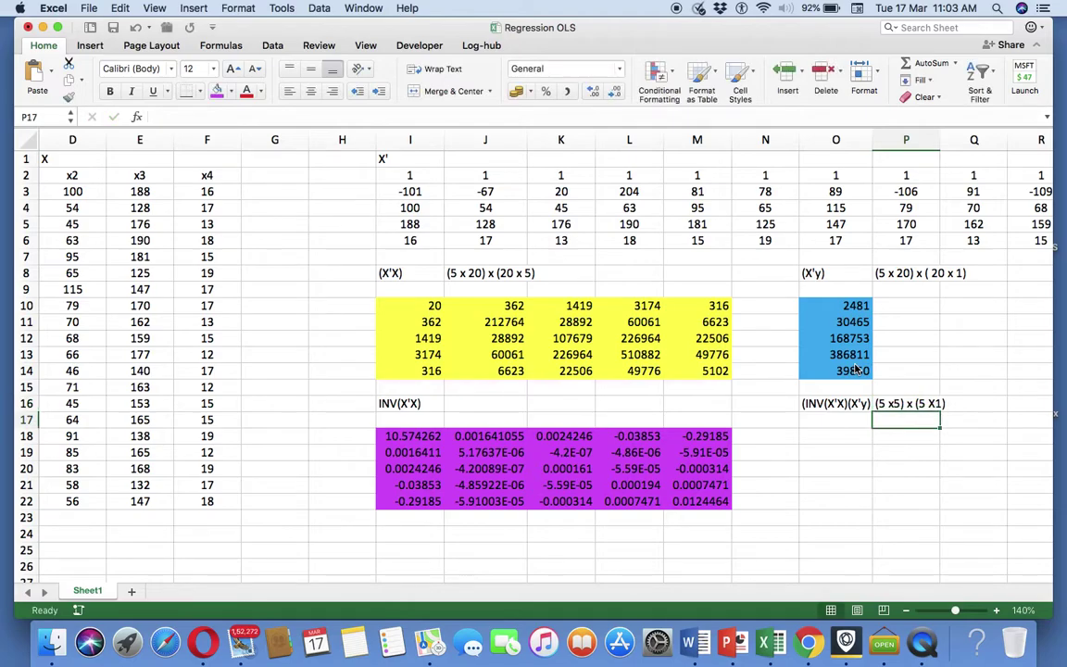
Step: Enter the heading Beta in cell O17, above the coefficient output range
left_click(825, 421)
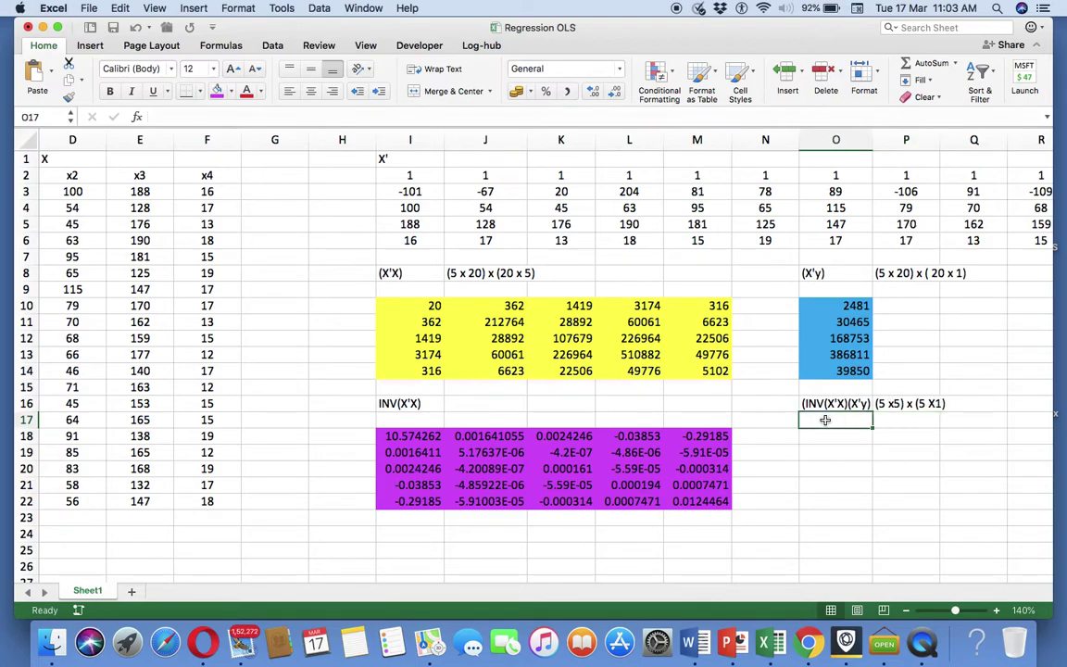
type("Beta")
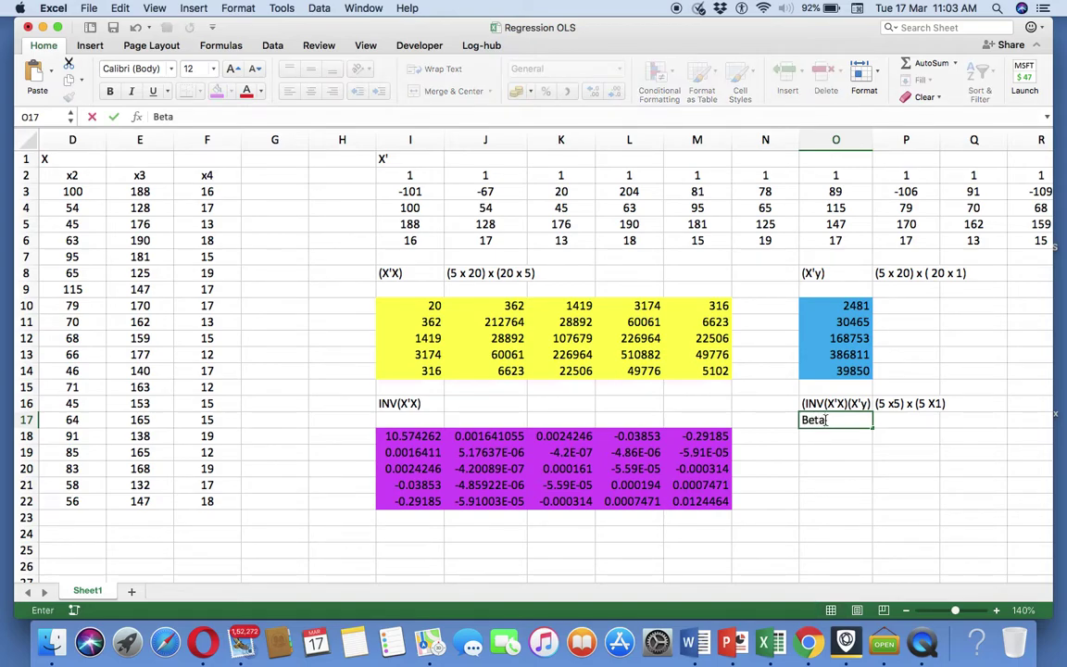
key("Return")
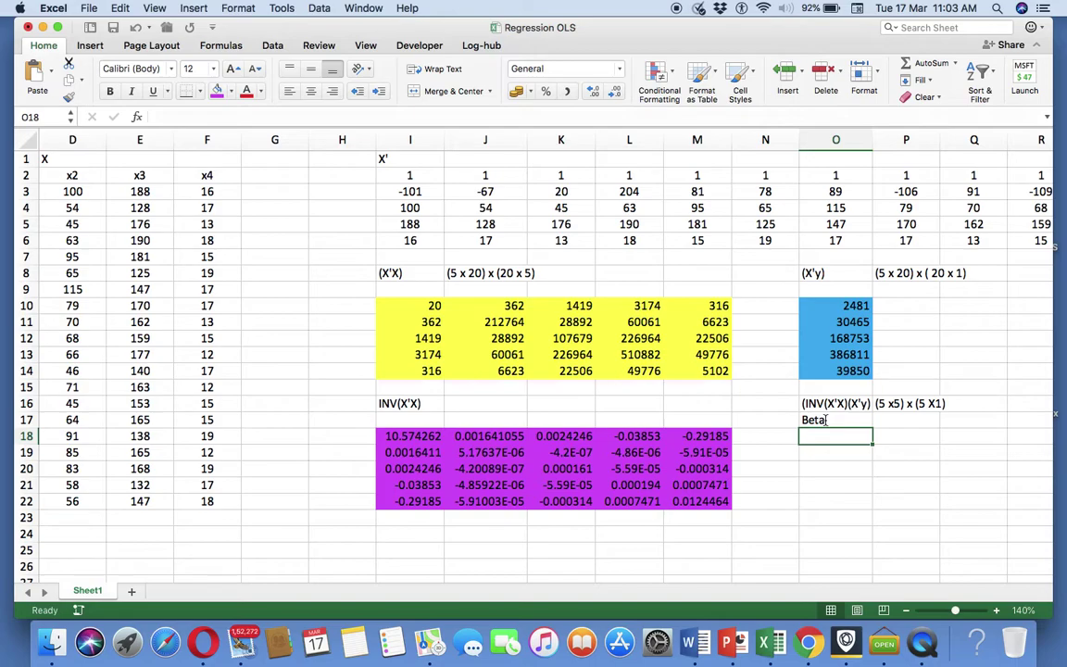
Step: Fill the coefficient output range O18:O22 with a custom aqua green color
key("shift+Down")
key("shift+Down")
key("shift+Down")
key("shift+Down")
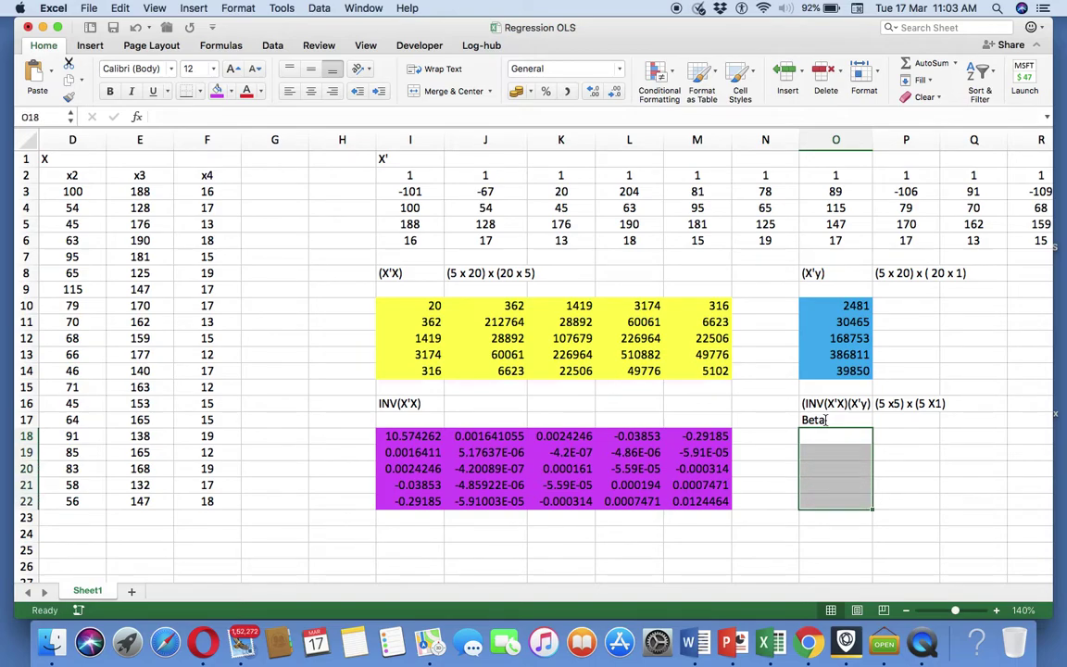
left_click(231, 92)
left_click(284, 326)
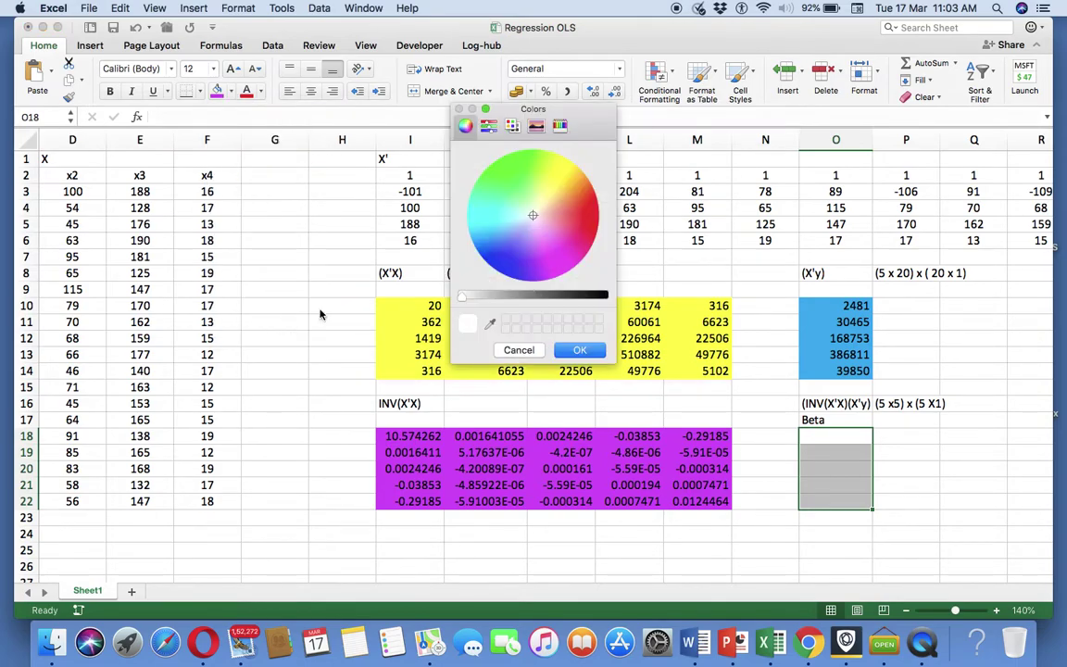
left_click(478, 205)
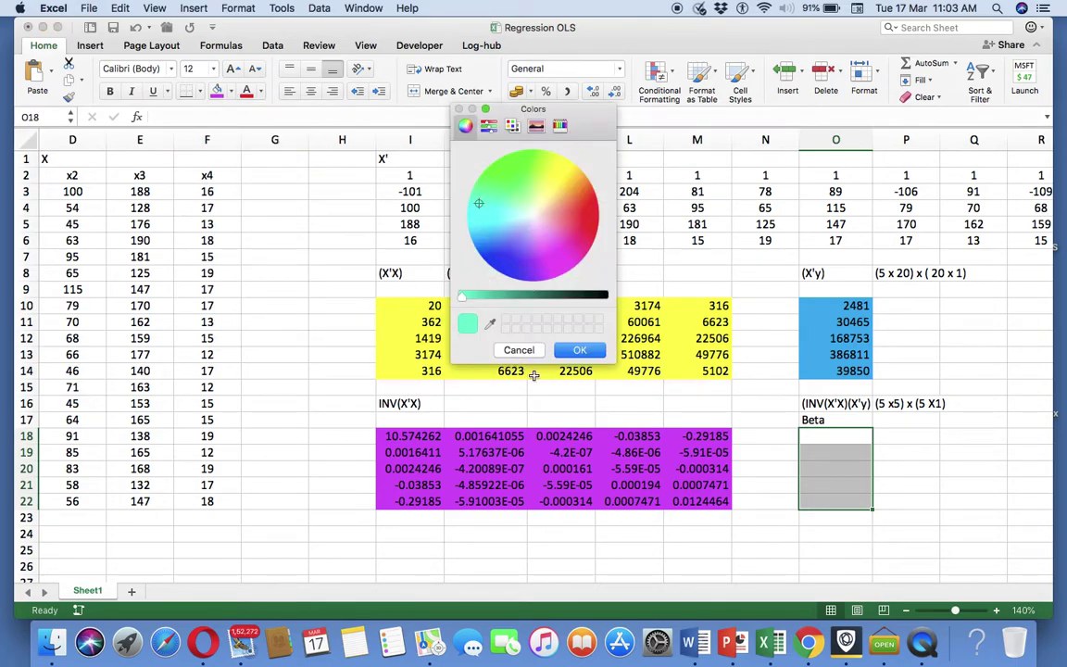
left_click(580, 351)
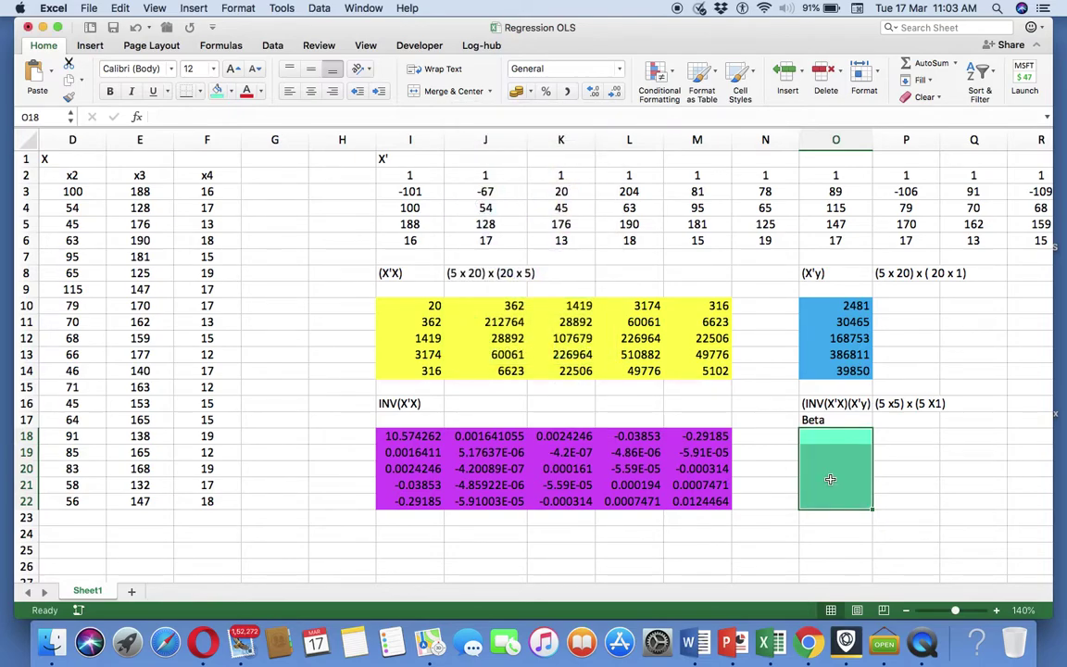
Step: Enter an MMULT array formula across O18:O22 multiplying the inverse matrix I18:M22 by the X'y column O10:O14
type("=m")
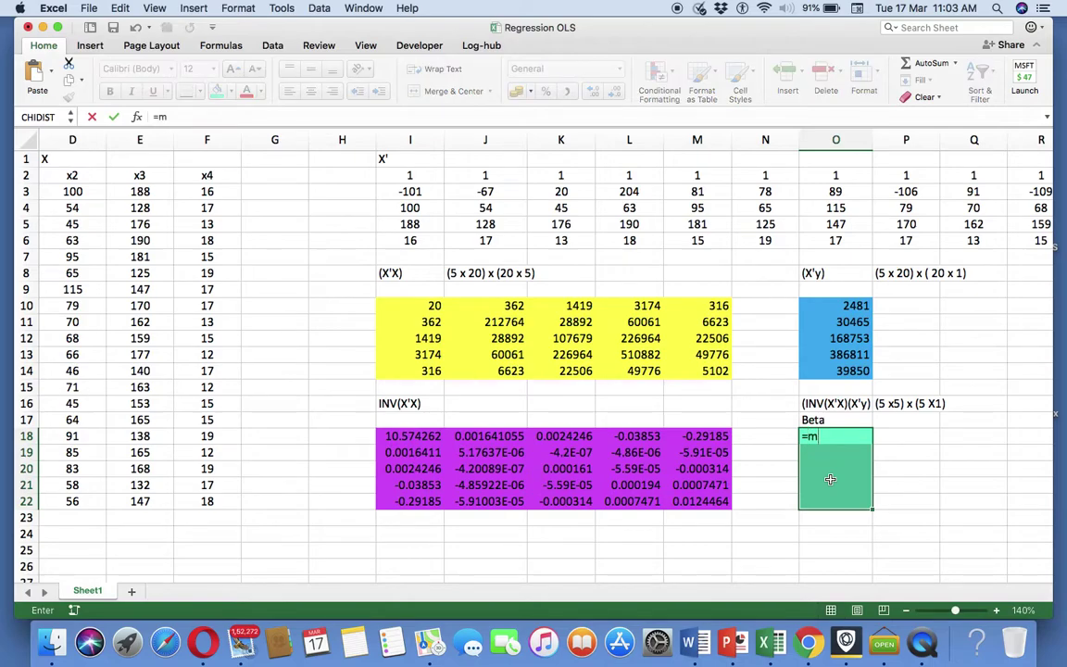
type("mult(")
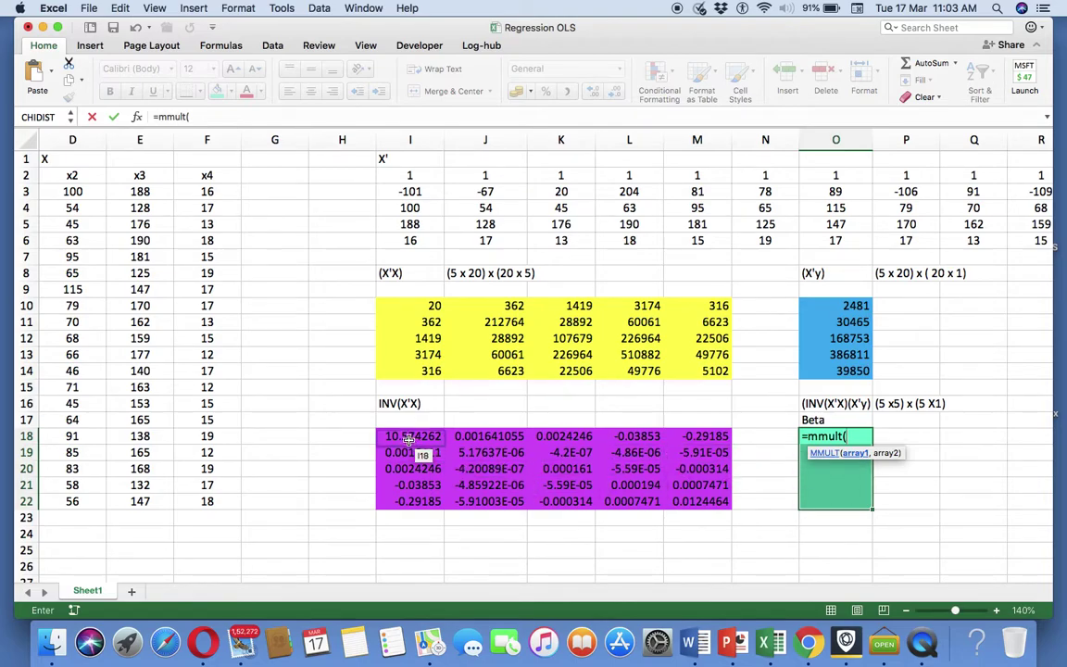
left_click_drag(408, 440, 691, 508)
type(",")
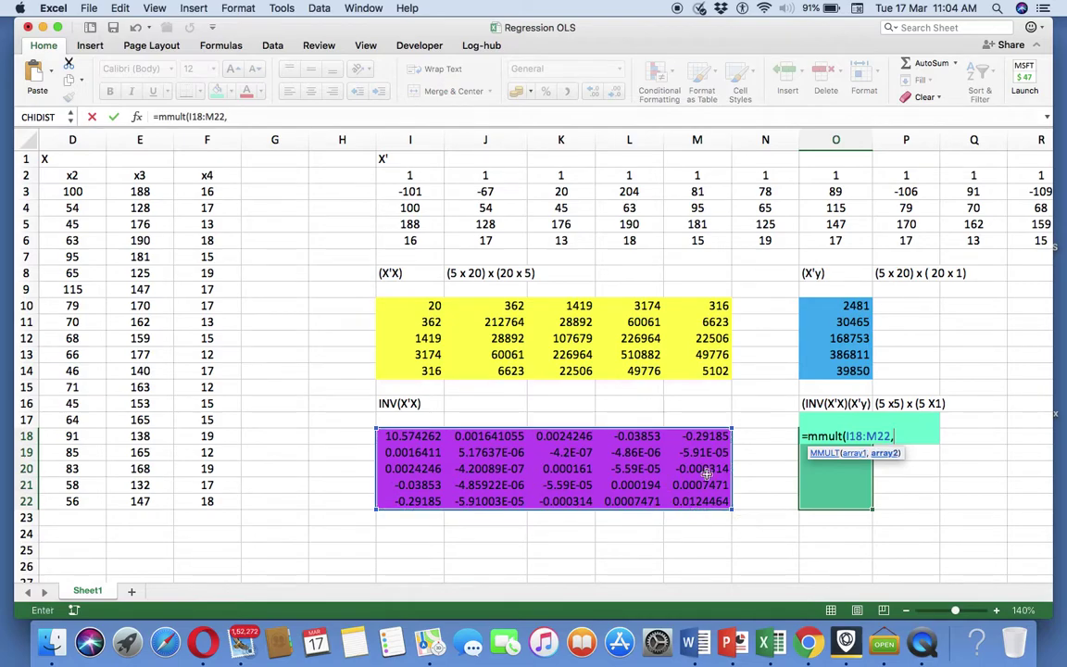
left_click_drag(839, 307, 849, 372)
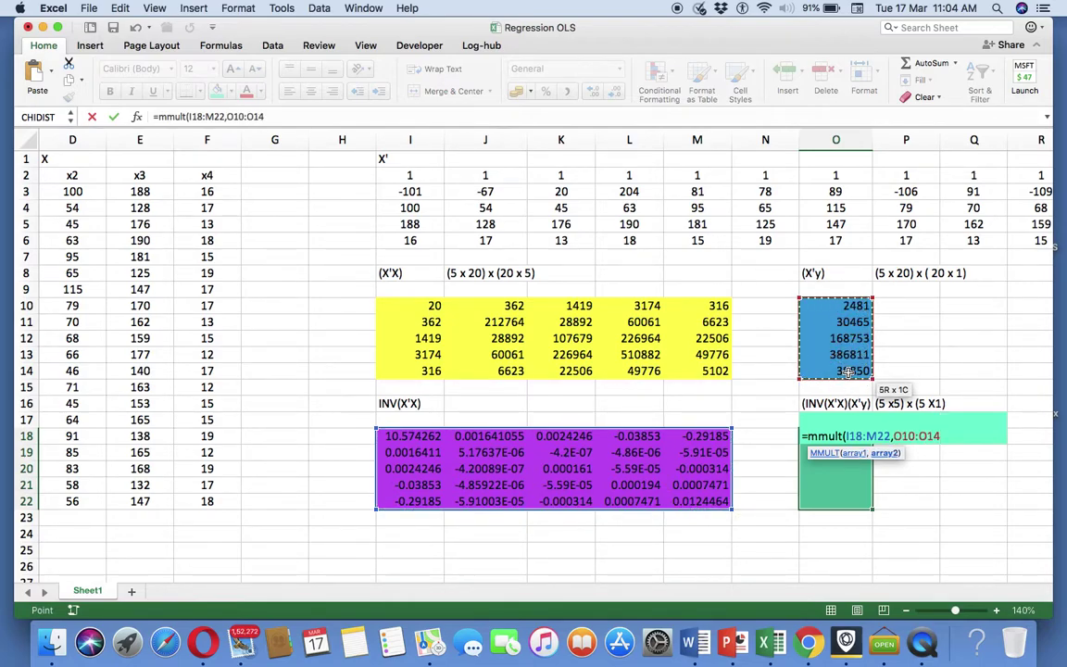
type(")")
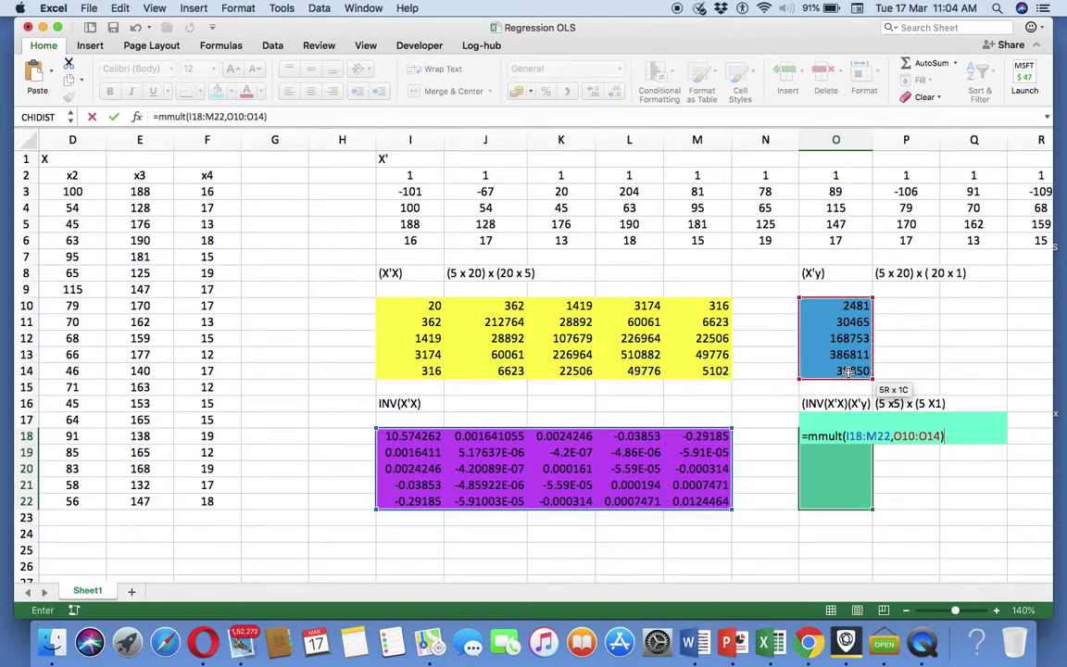
key("ctrl+shift+Return")
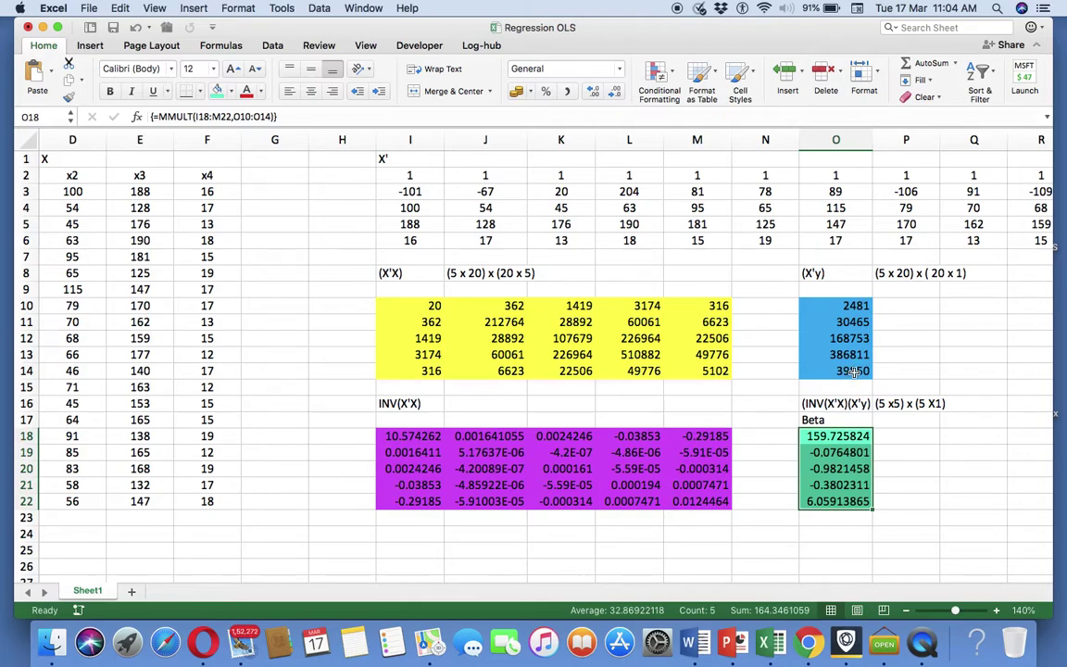
Step: Label the coefficients b0, b1, b2, b3 and b4 in cells N18 through N22
left_click(781, 438)
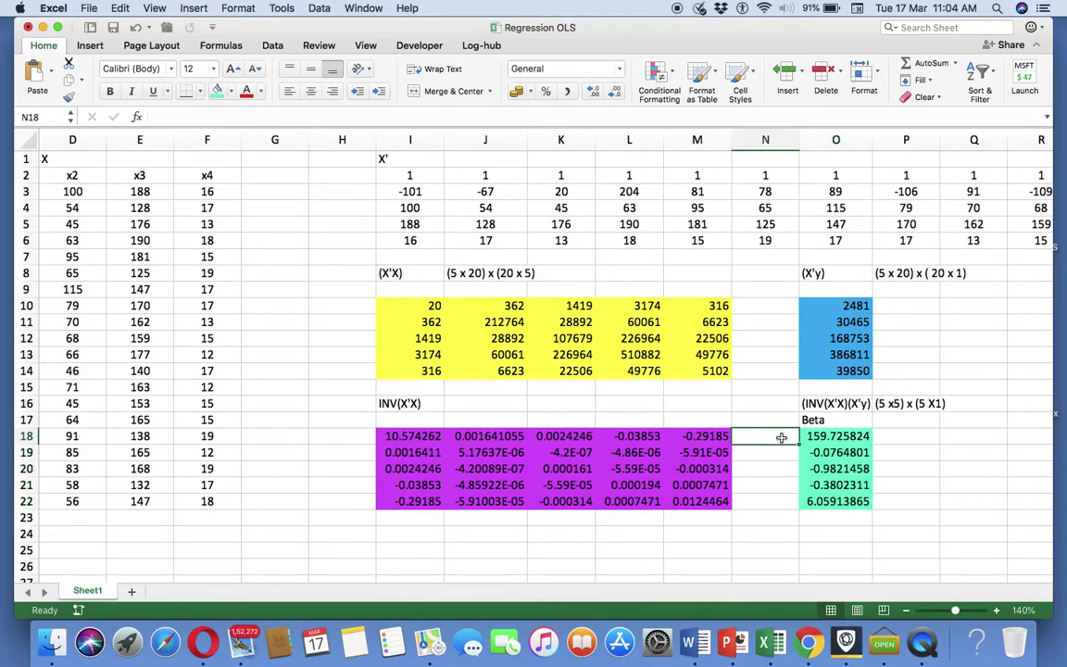
type("b0")
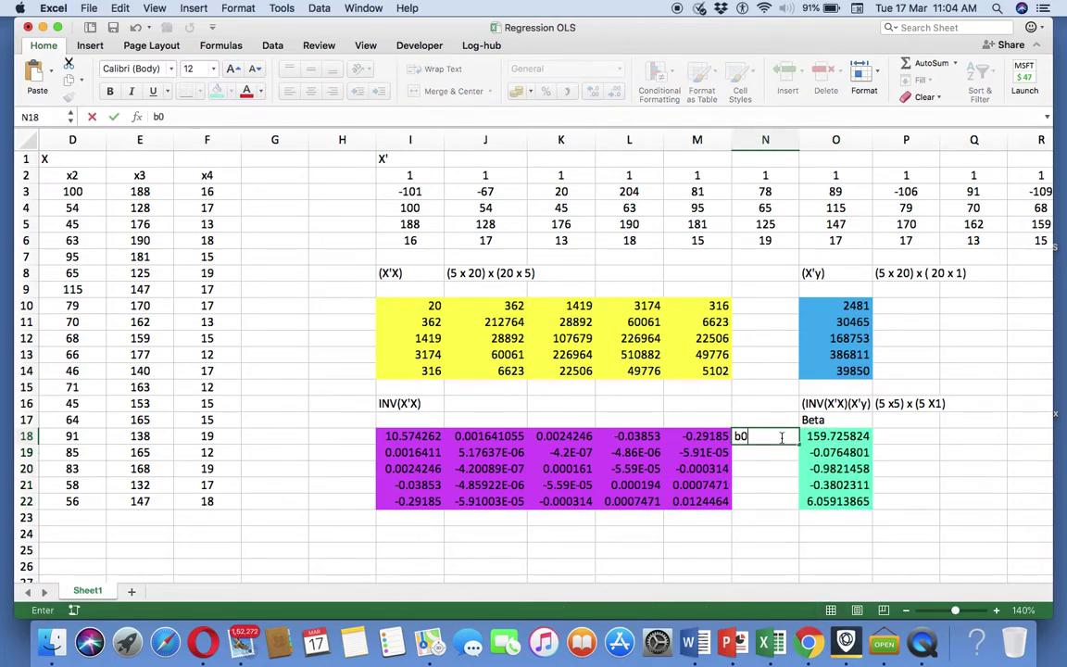
key("Return")
type("b")
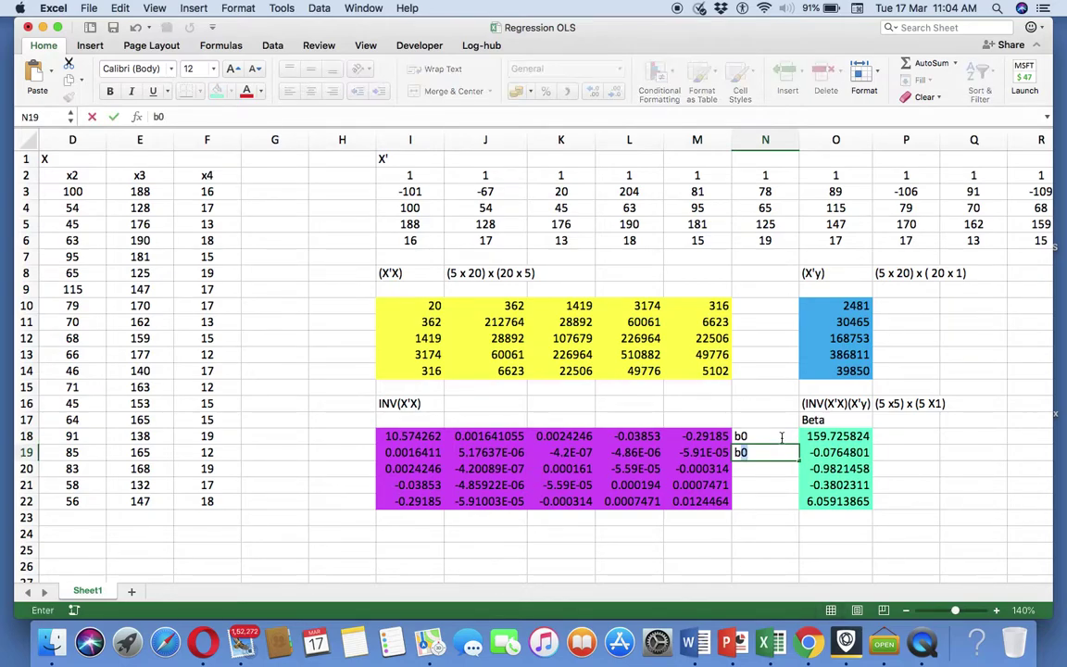
type("1")
key("Return")
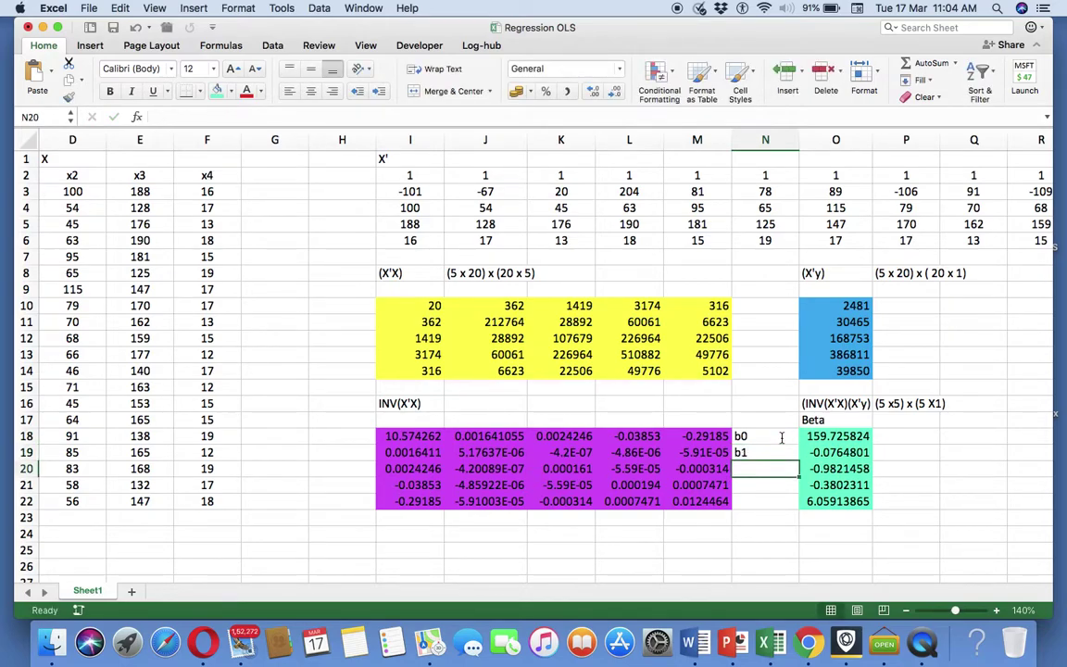
type("b2")
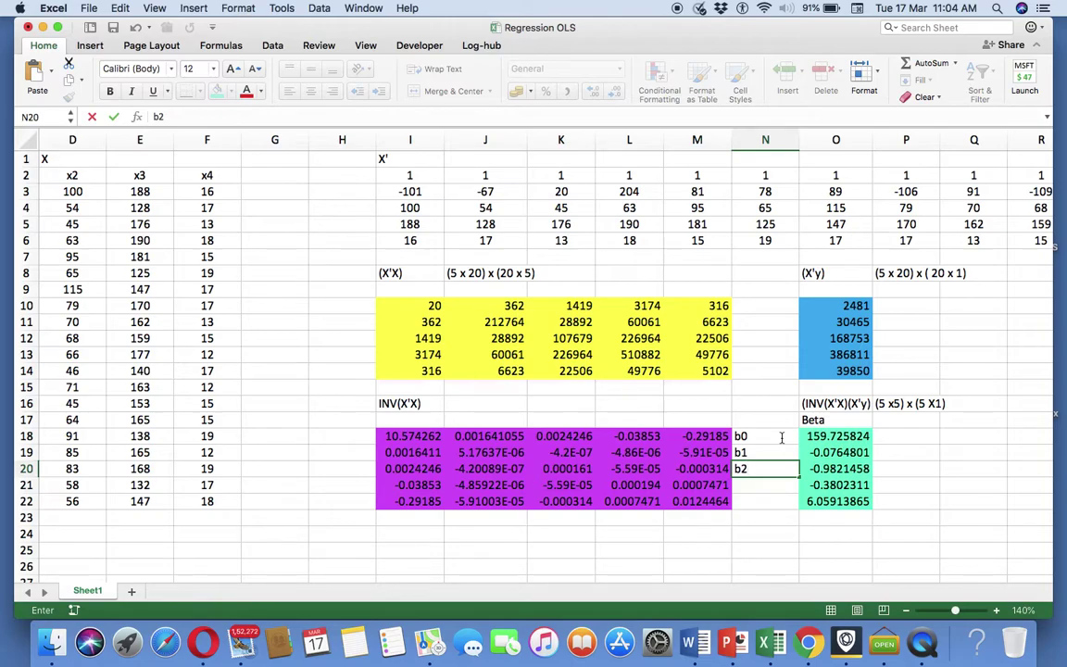
key("Return")
type("b3")
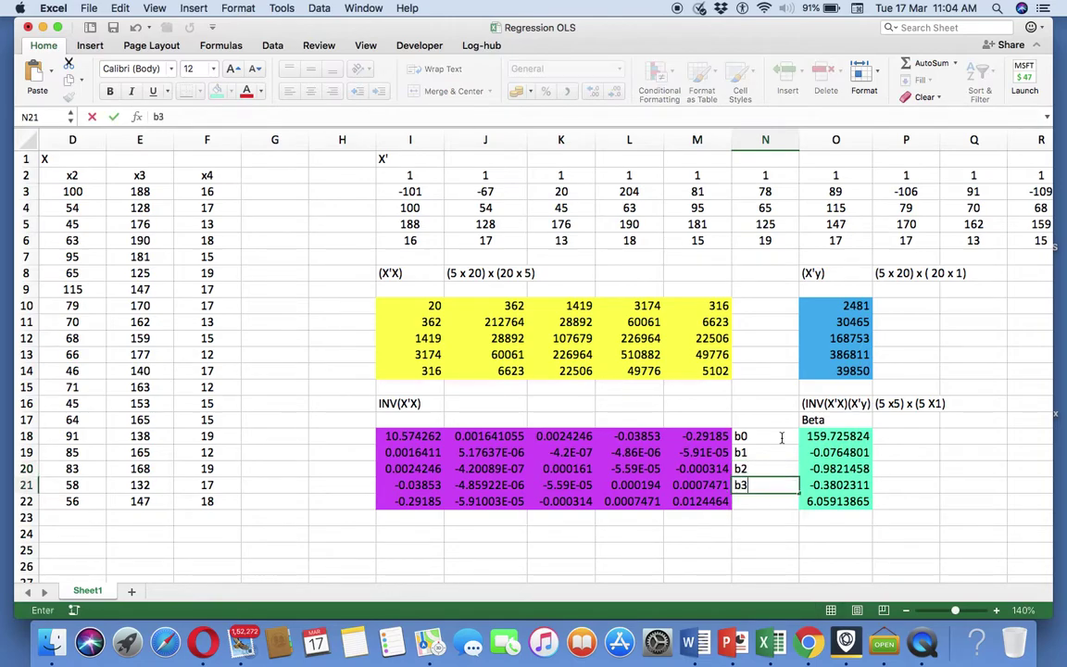
key("Return")
type("b4")
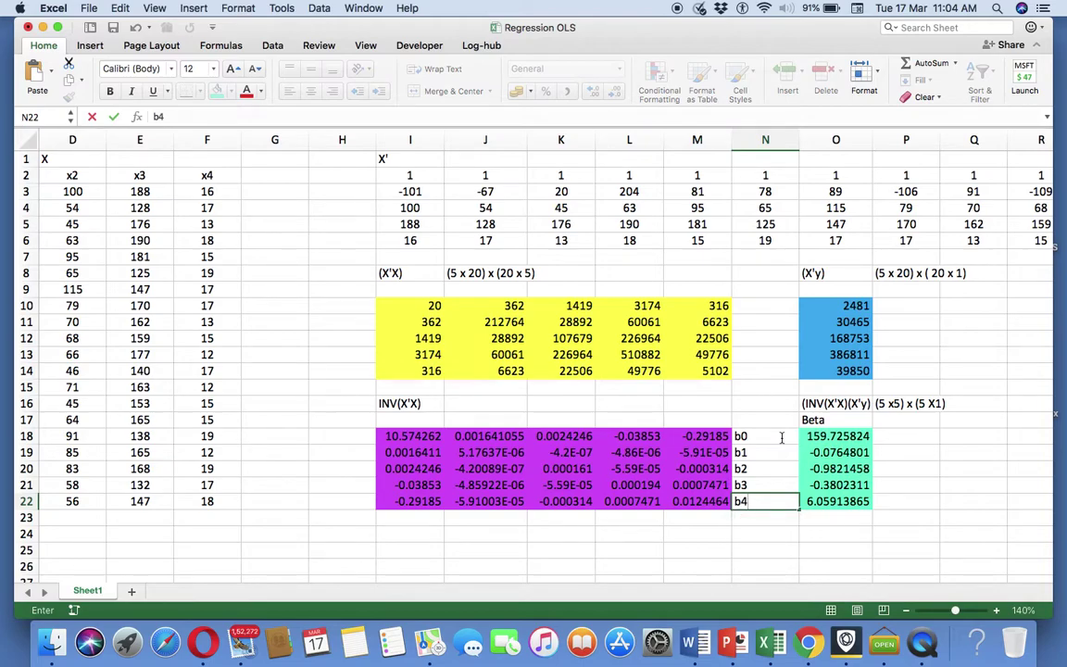
key("Return")
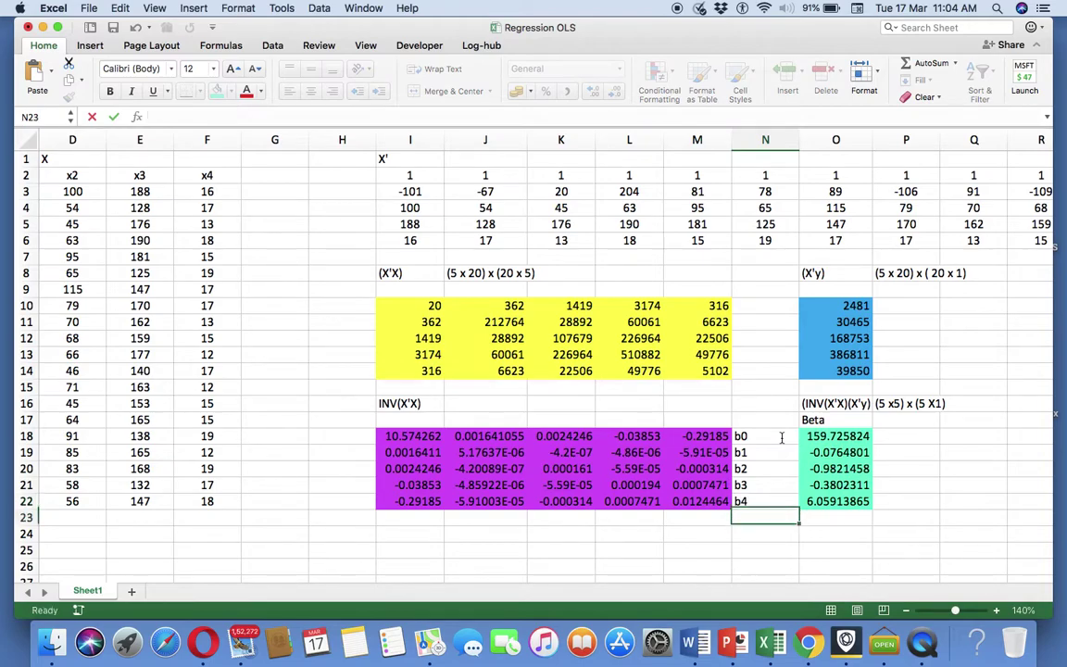
Step: Center-align the coefficient labels b0 to b4 in cells N18:N22
key("Up")
key("Up")
key("Up")
key("Up")
key("Up")
key("Up")
key("Down")
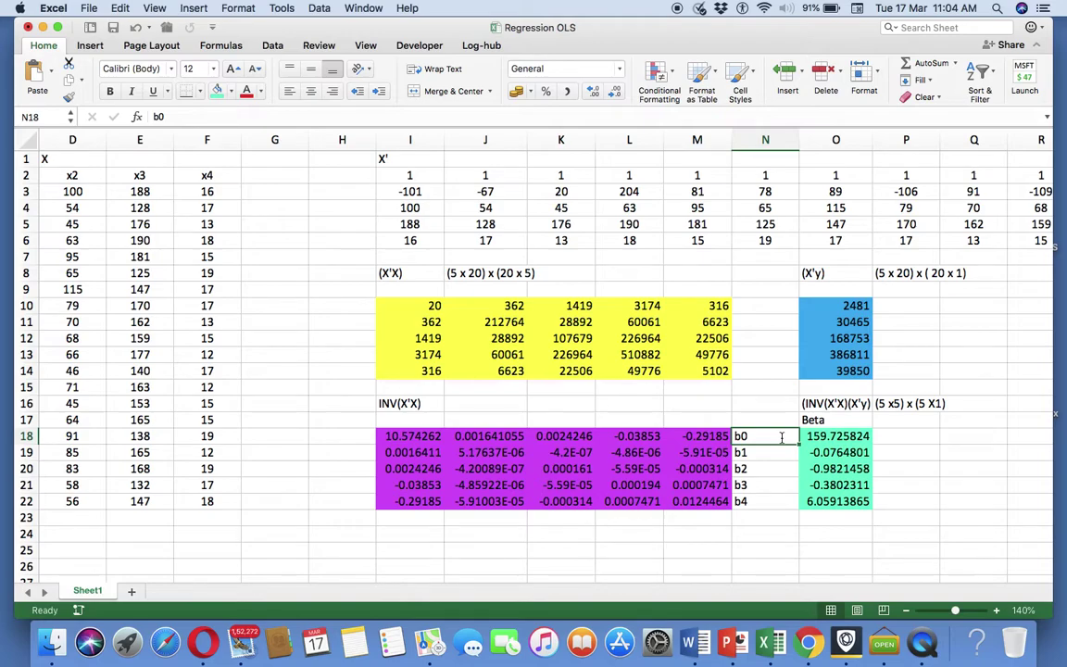
left_click_drag(782, 438, 768, 501)
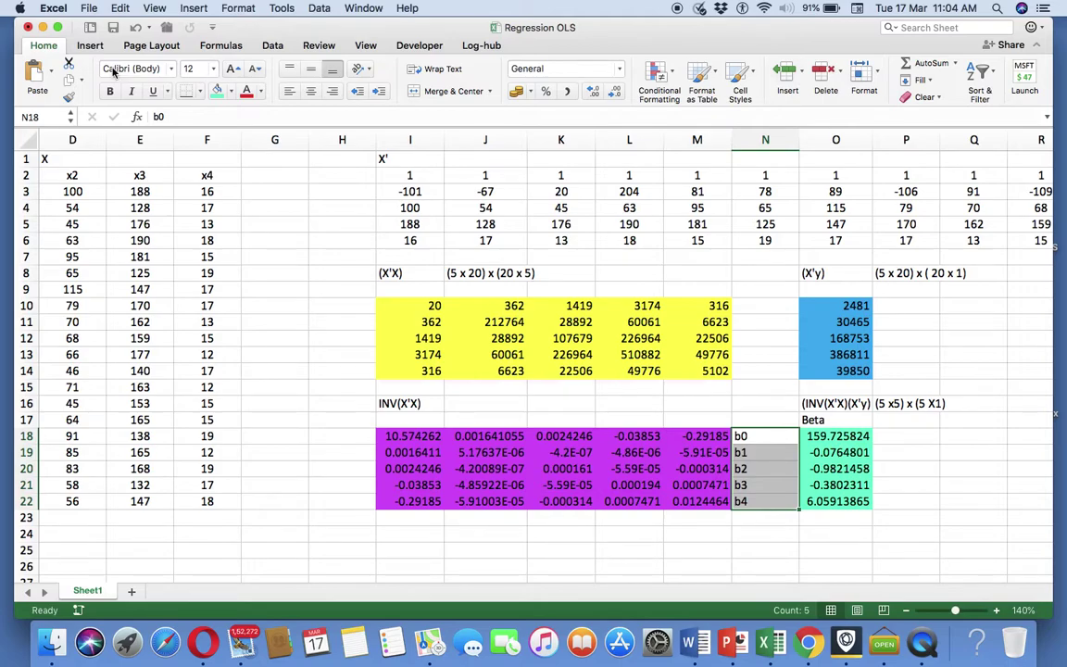
left_click(312, 93)
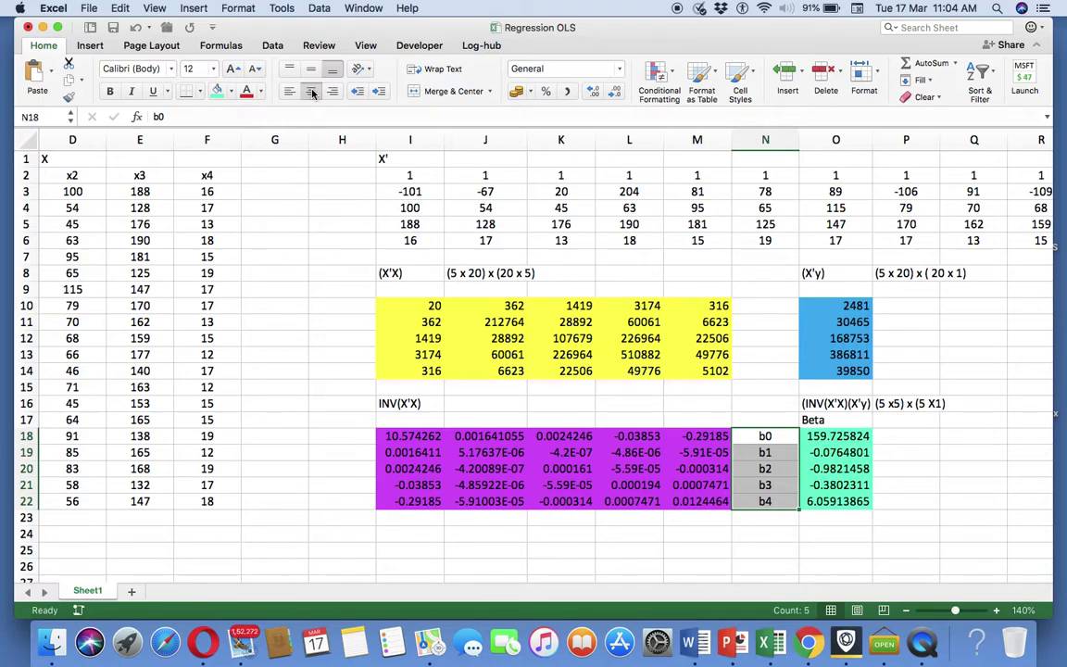
Step: Start a Regression from the data analysis tools and set its Input Y Range to the Y column with its header, $A$2:$A$22
scroll(255, 335, "left", 4)
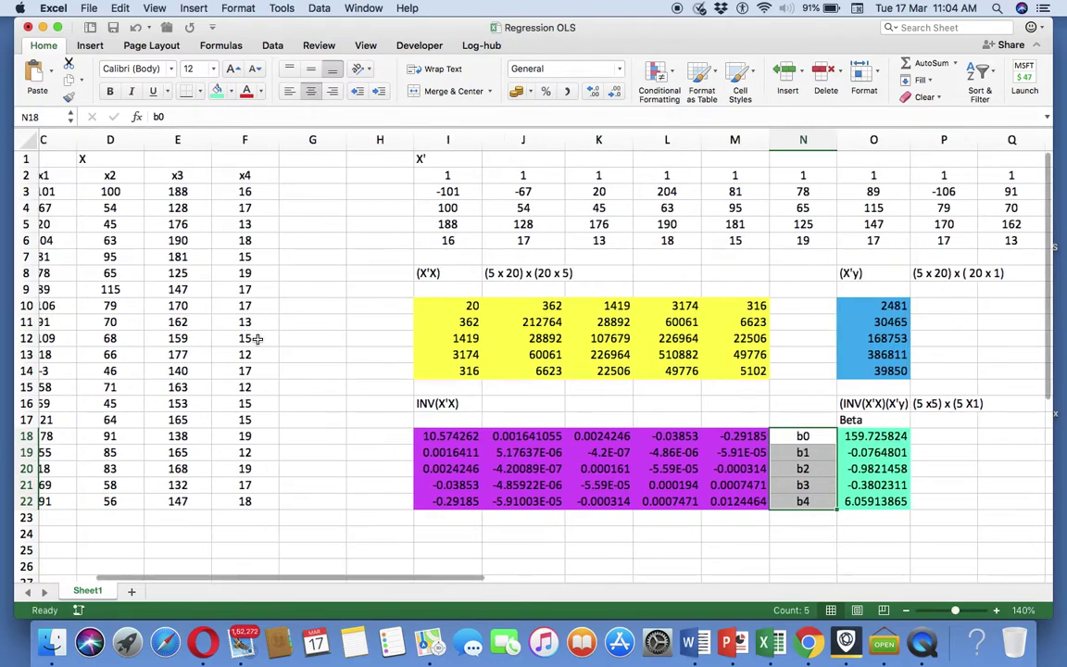
scroll(257, 338, "left", 2)
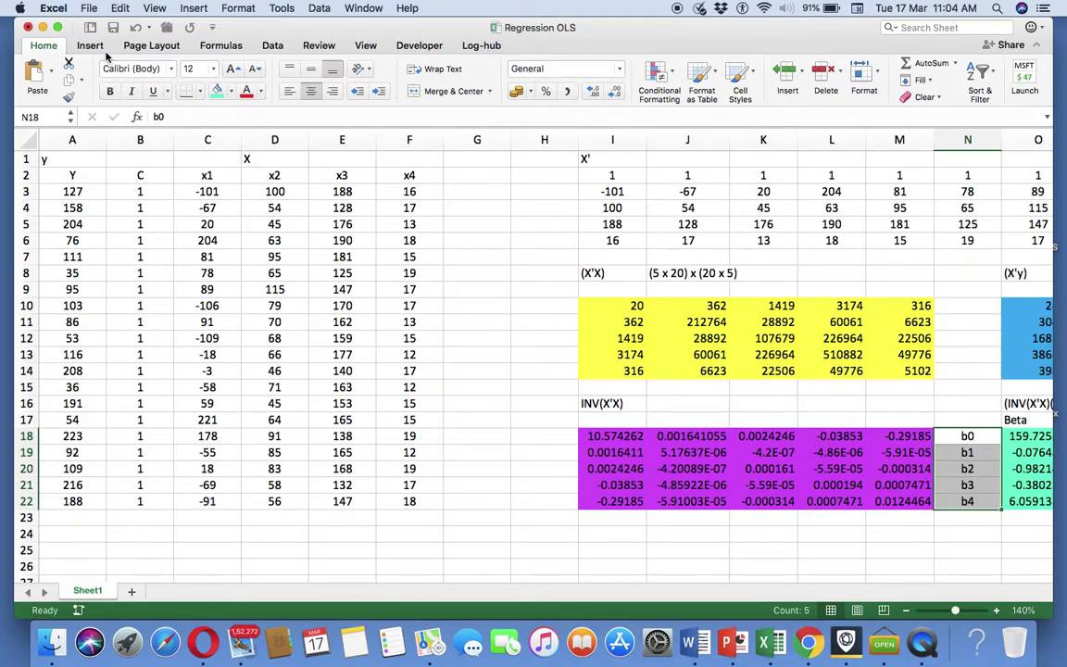
left_click(273, 47)
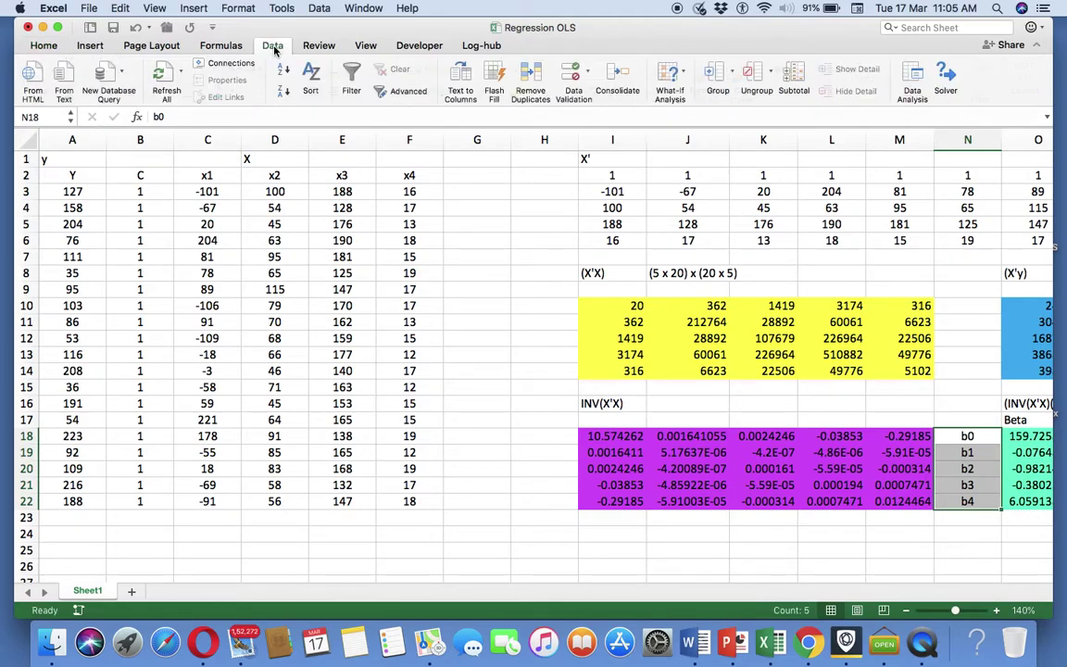
left_click(915, 82)
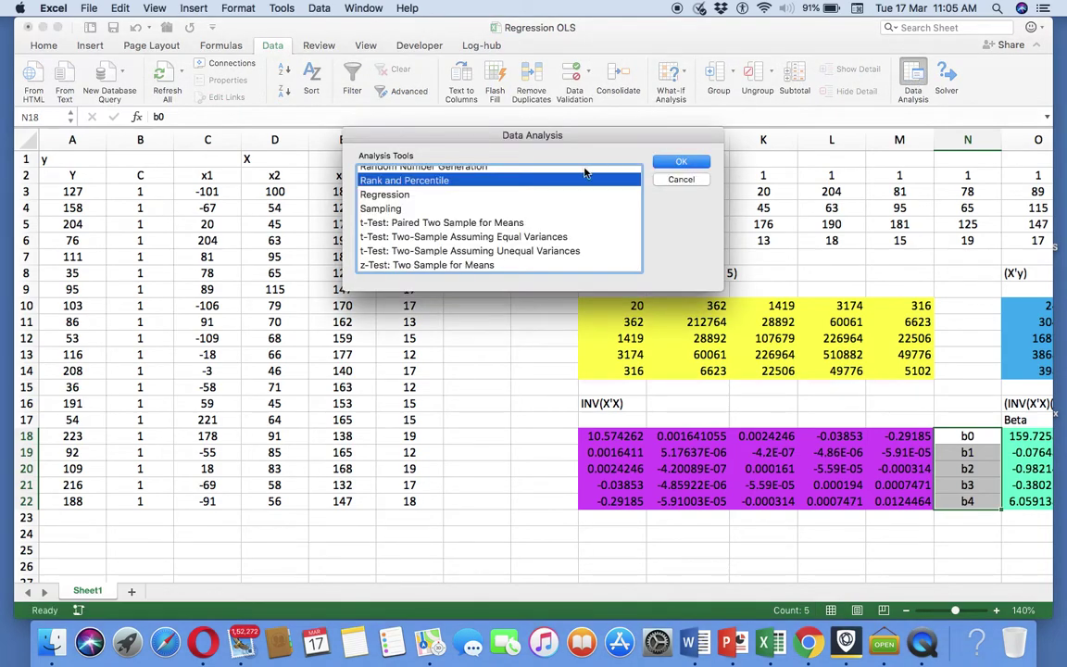
left_click(404, 195)
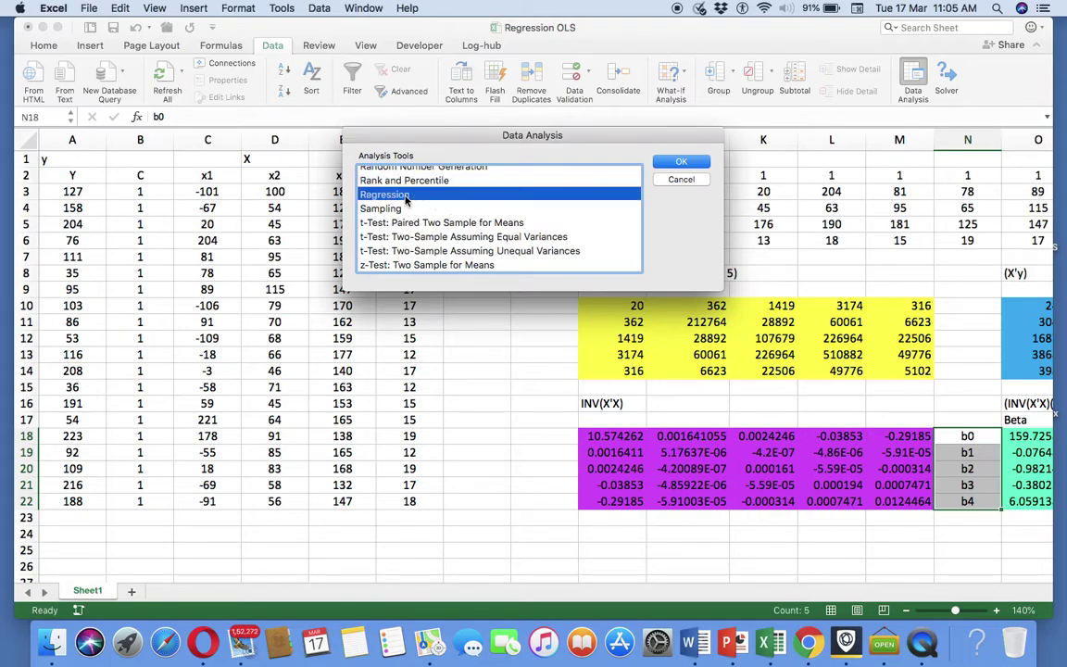
left_click(674, 164)
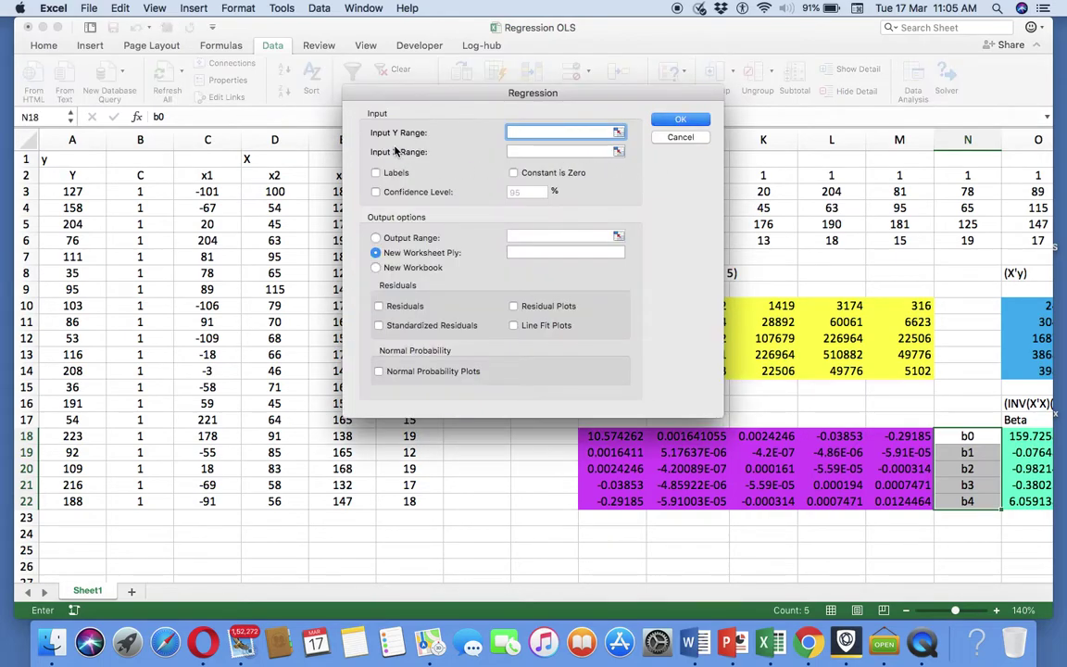
left_click(619, 132)
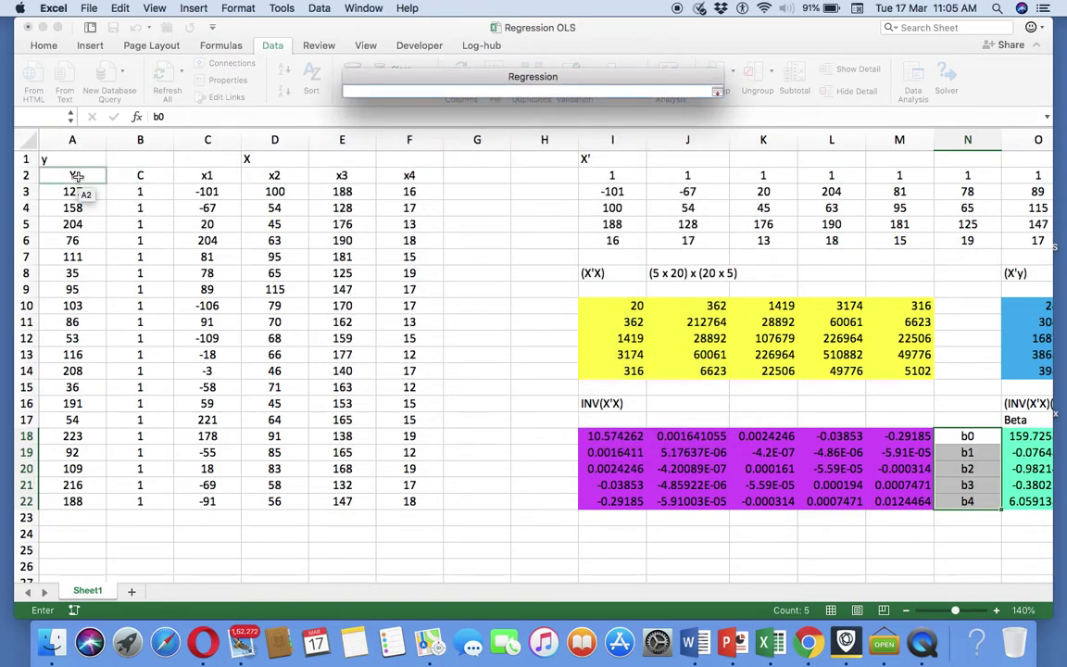
left_click_drag(72, 176, 67, 505)
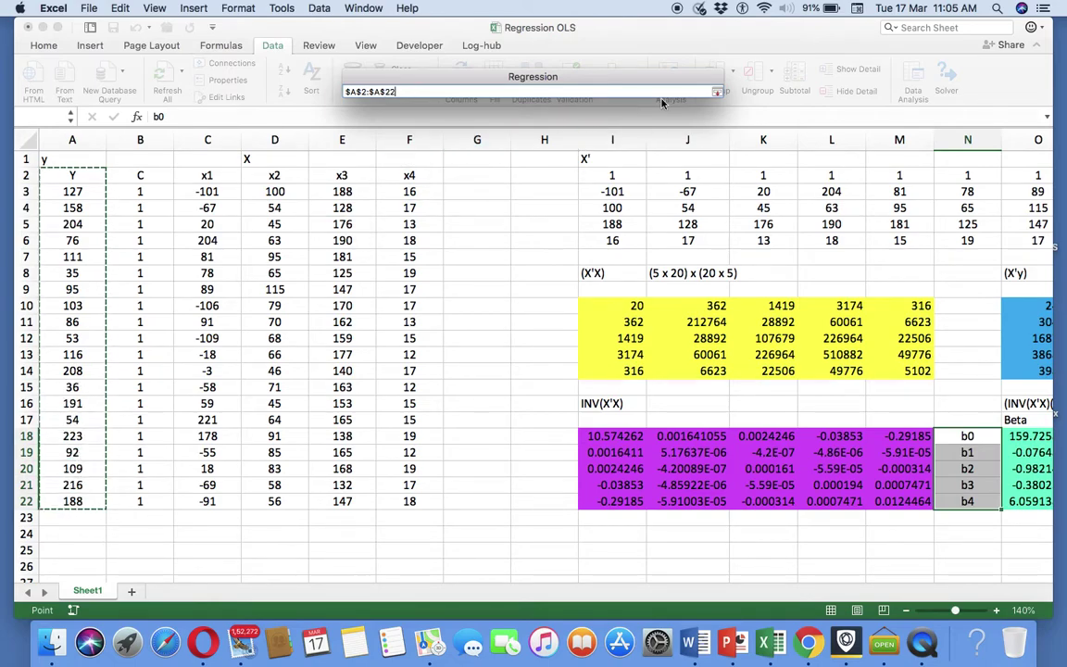
key("Return")
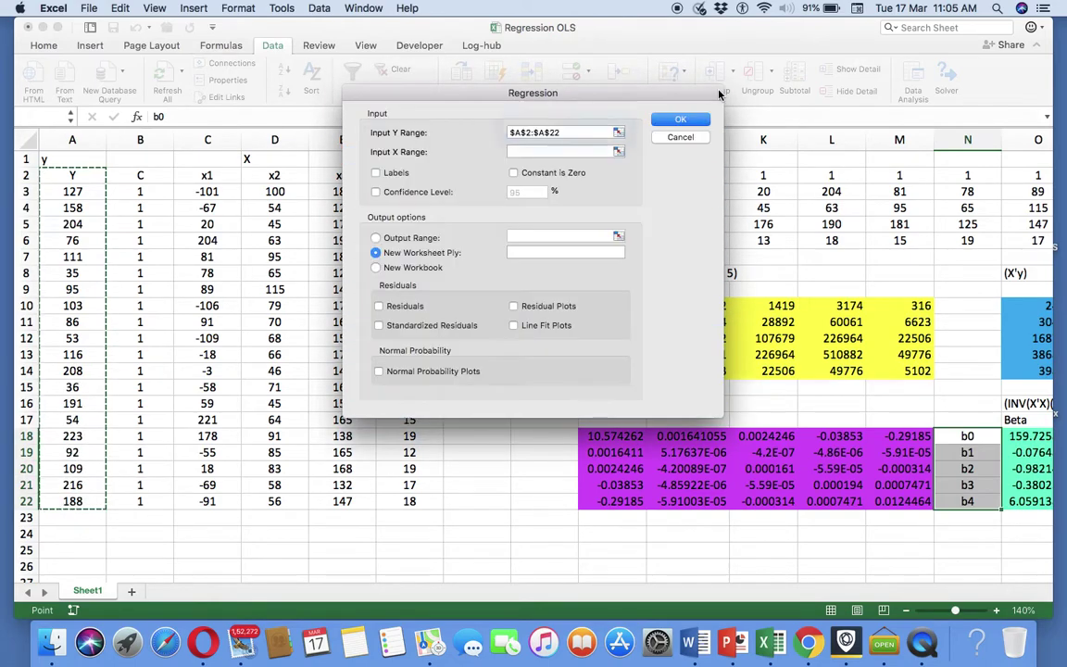
Step: Set the regression's Input X Range to the x1 to x4 columns with their headers, $C$2:$F$22
left_click(618, 152)
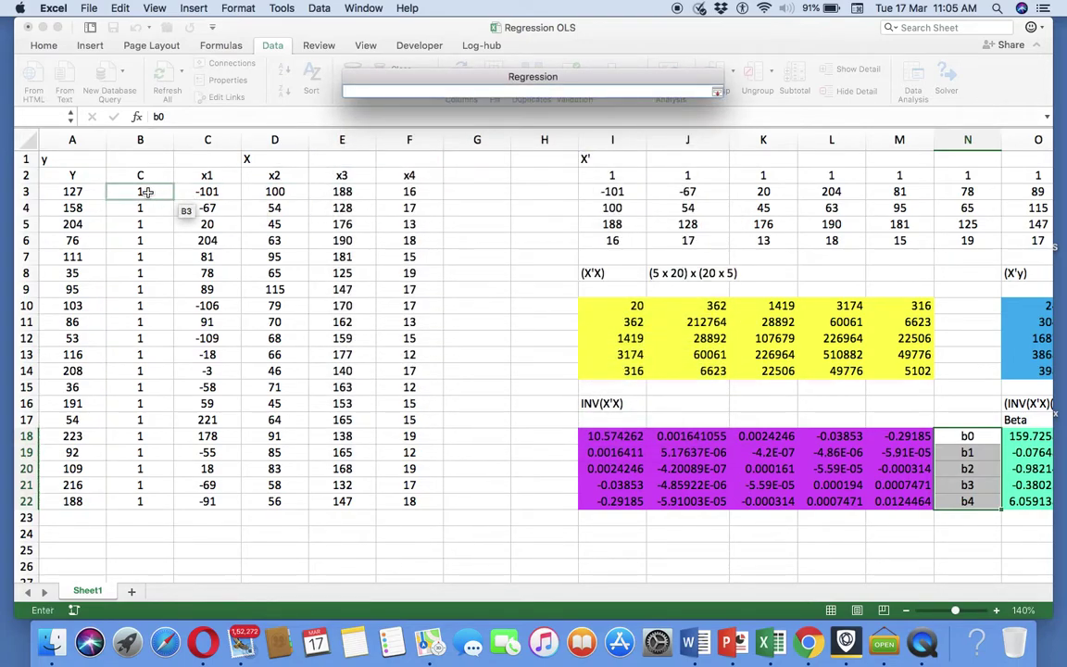
left_click(199, 176)
left_click_drag(199, 176, 404, 496)
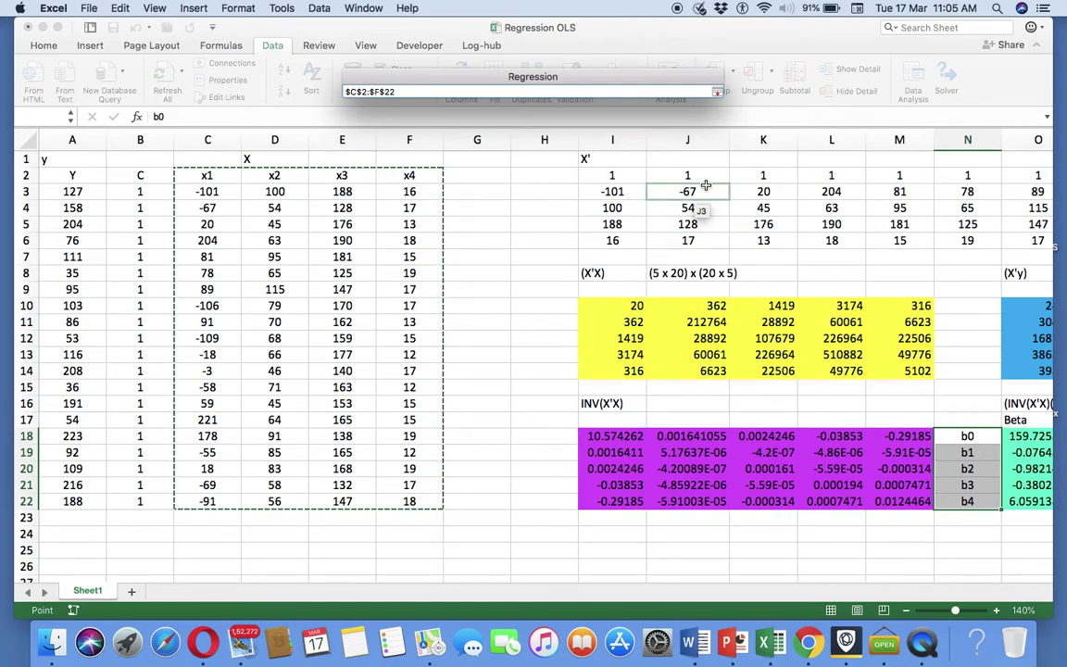
left_click(717, 92)
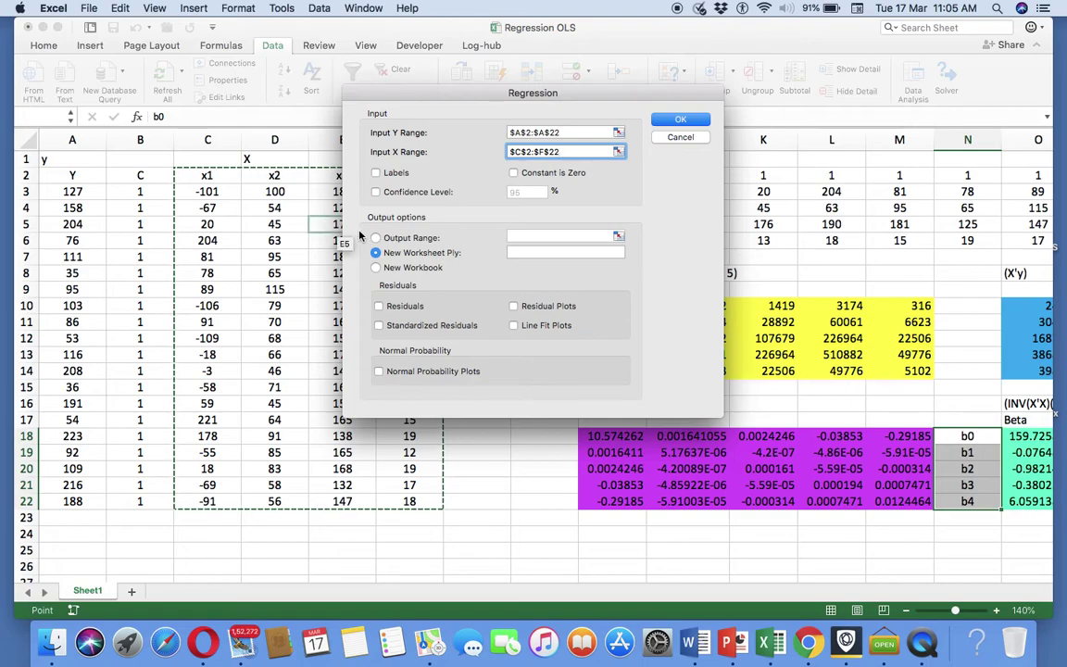
Step: Direct the regression results to an output range on the same sheet starting at cell $I$25
left_click(376, 239)
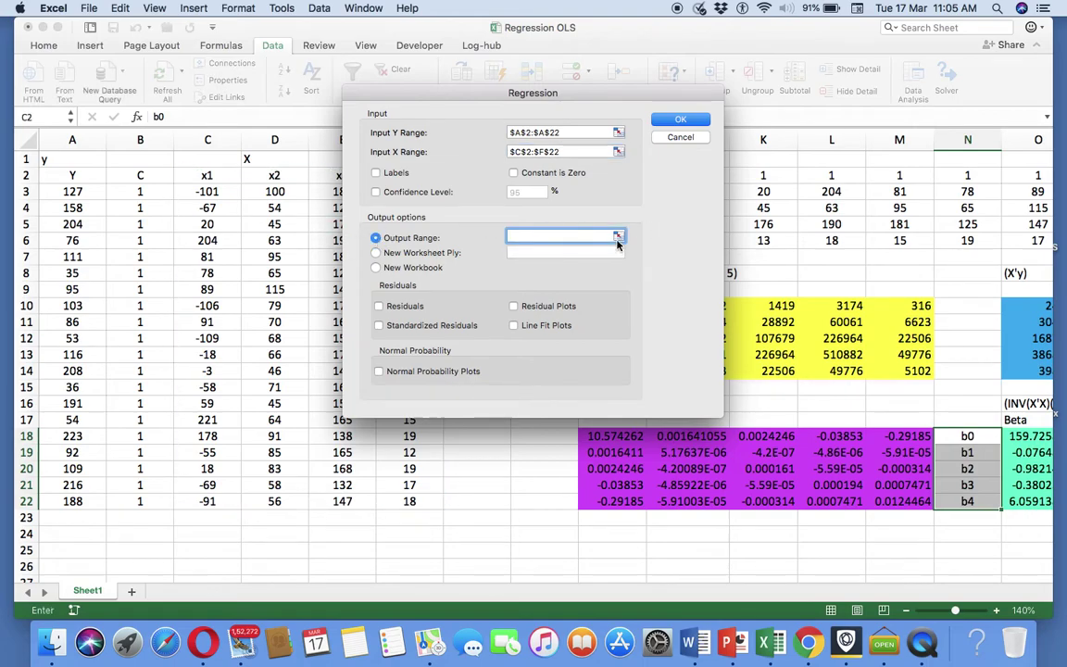
left_click(618, 237)
left_click(693, 453)
scroll(695, 453, "down", 5)
scroll(695, 454, "right", 1)
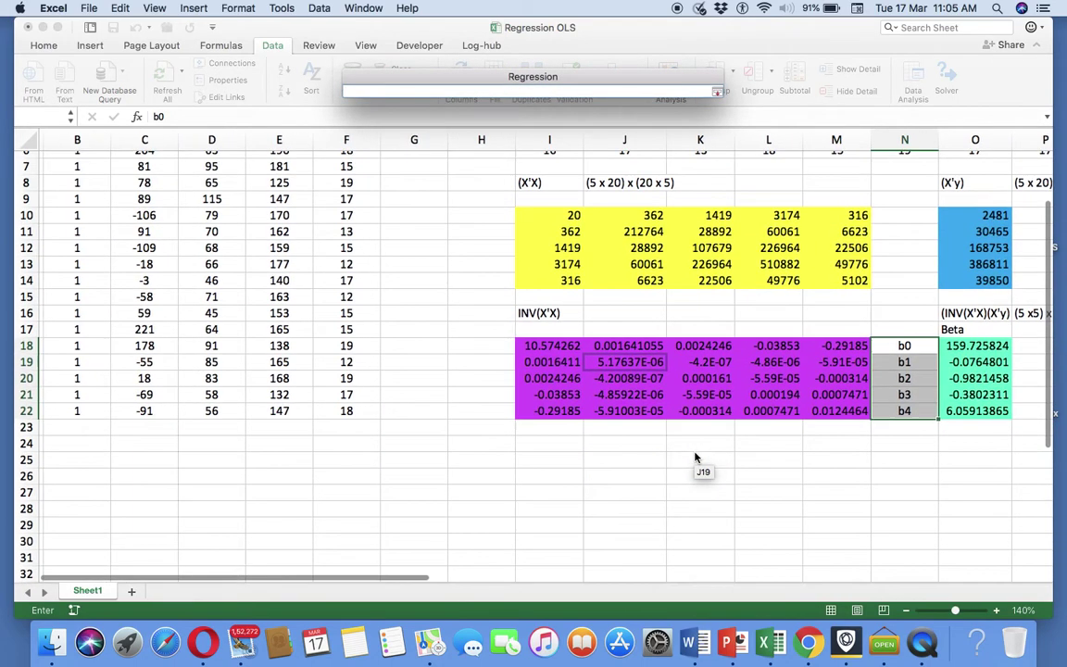
left_click(542, 458)
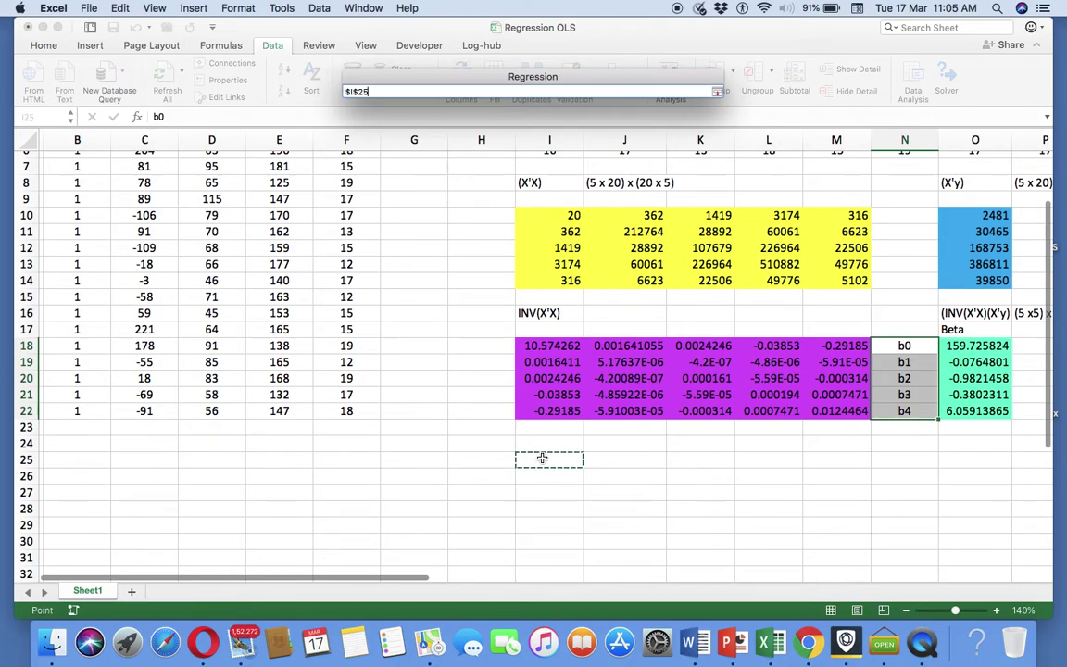
left_click(718, 93)
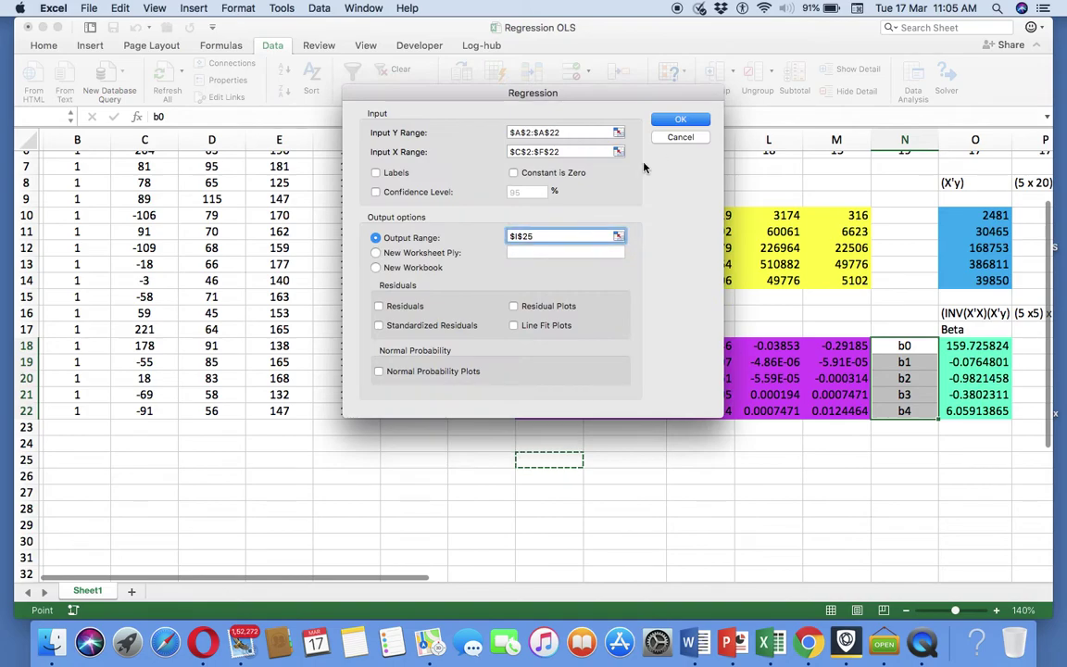
Step: Mark the first row of the input ranges as labels and run the regression
left_click(680, 118)
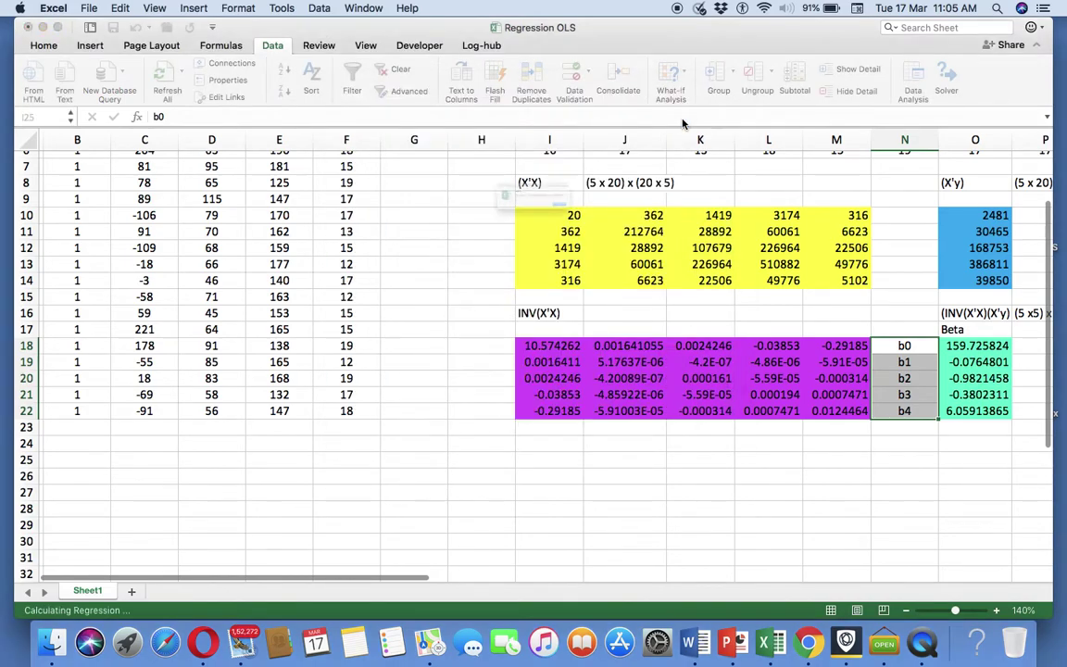
left_click(646, 231)
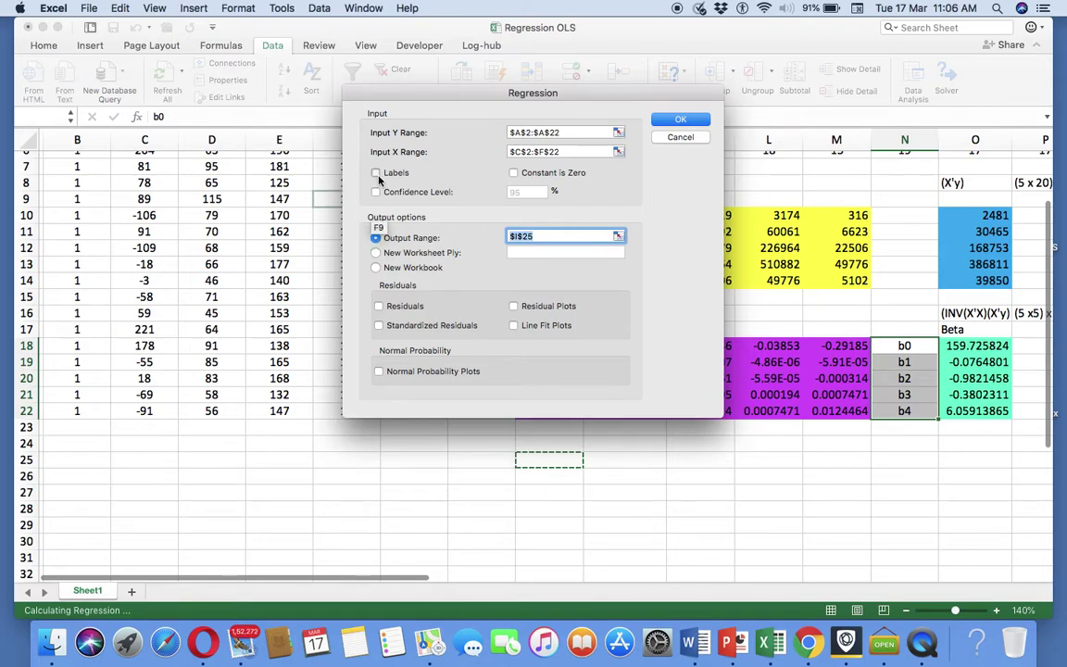
left_click(662, 120)
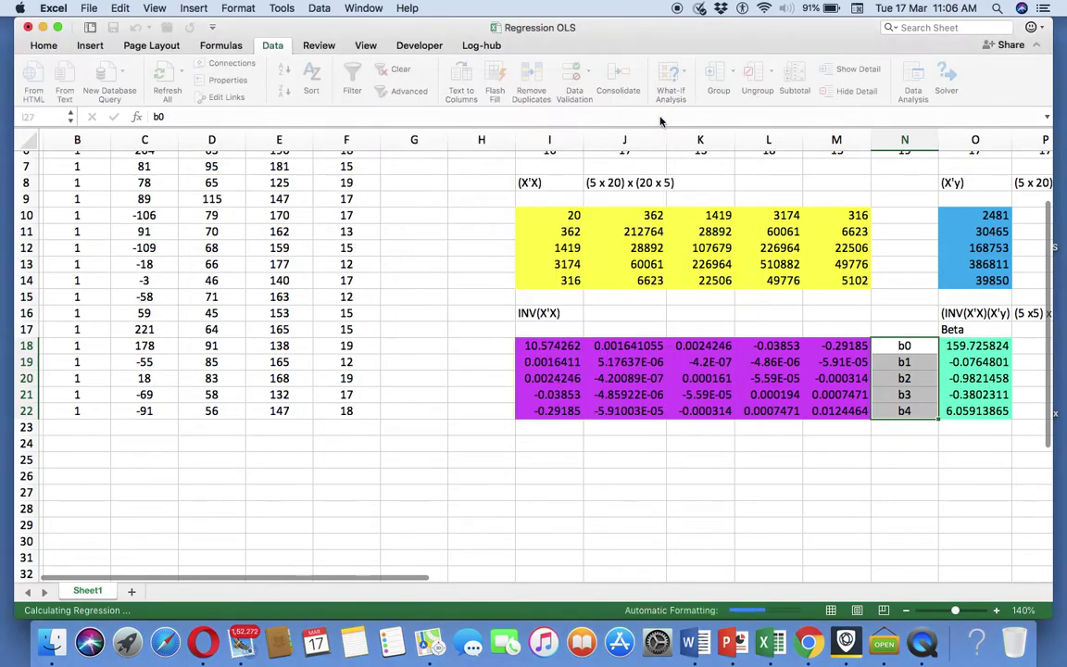
Step: Compare the summary output's coefficients with the Beta values in O18:O22, and switch to PowerPoint to view the coefficient covariance formula slide
scroll(618, 463, "down", 5)
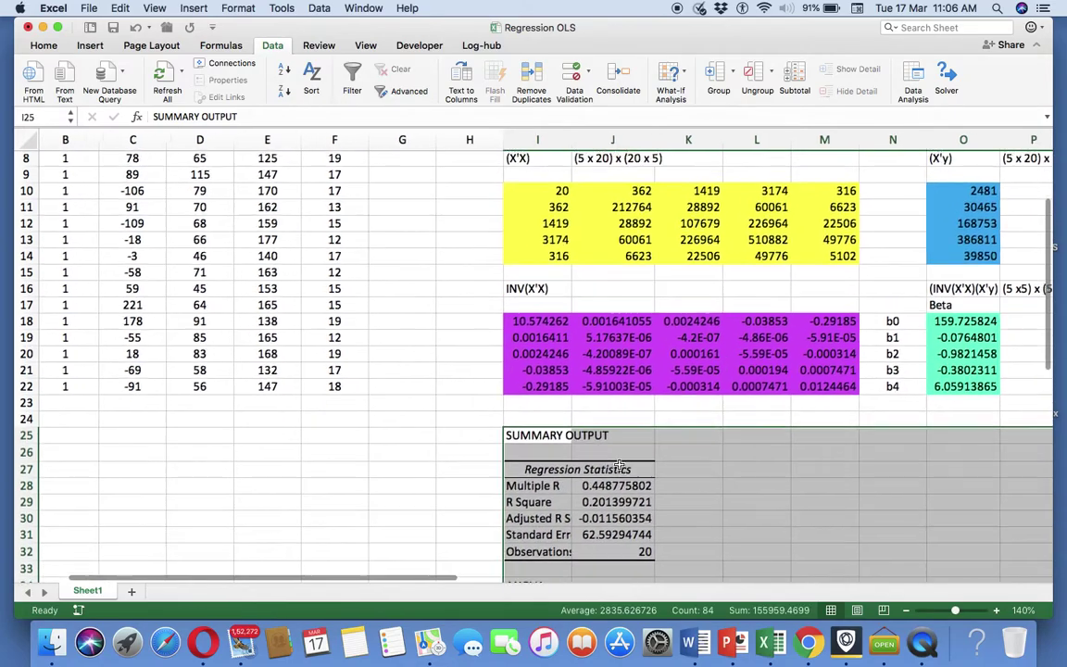
scroll(617, 463, "down", 1)
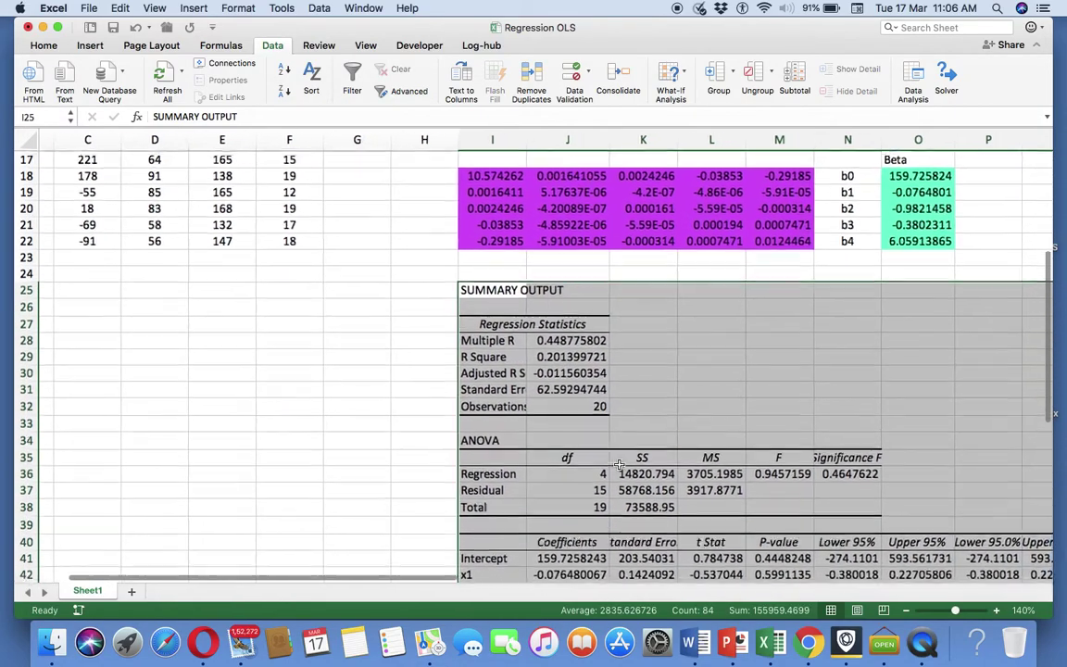
scroll(618, 468, "down", 1)
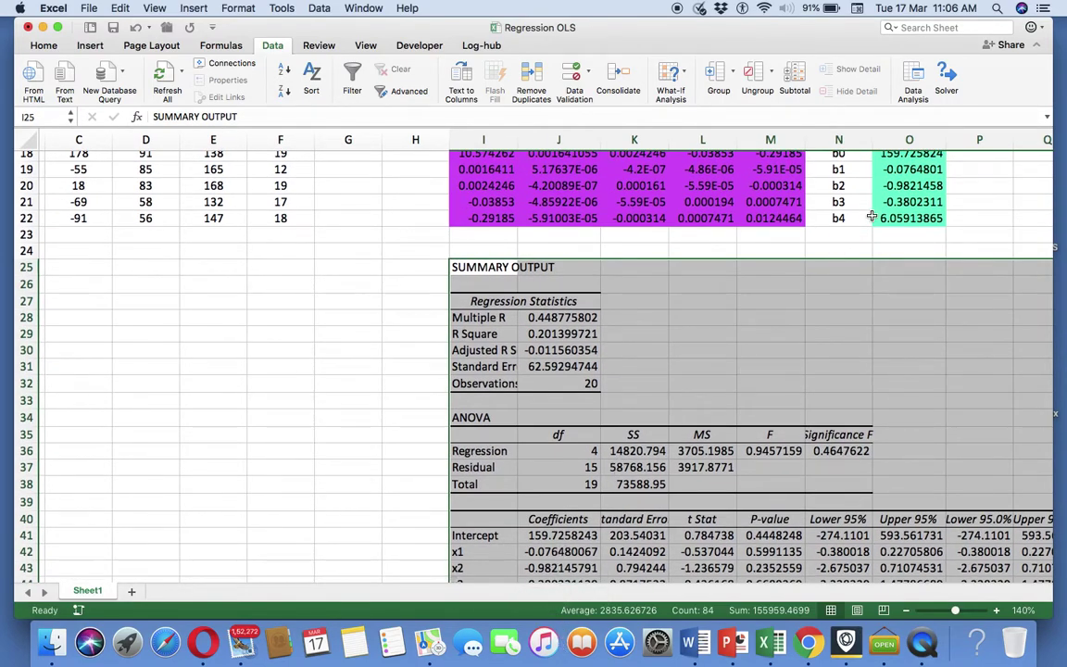
scroll(783, 191, "up", 1)
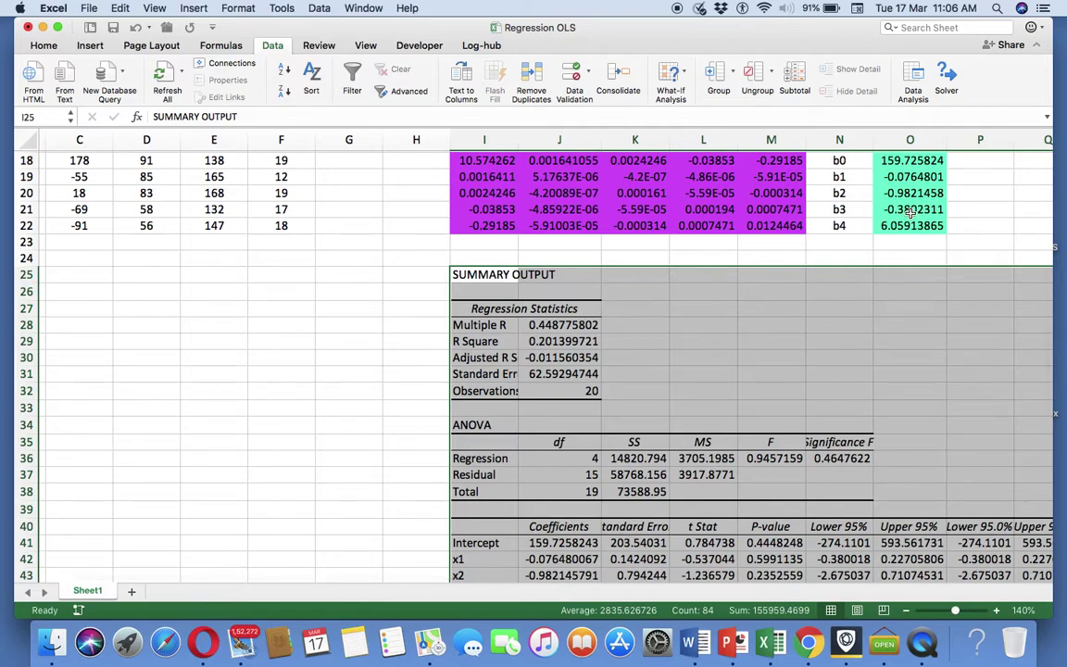
scroll(780, 345, "down", 1)
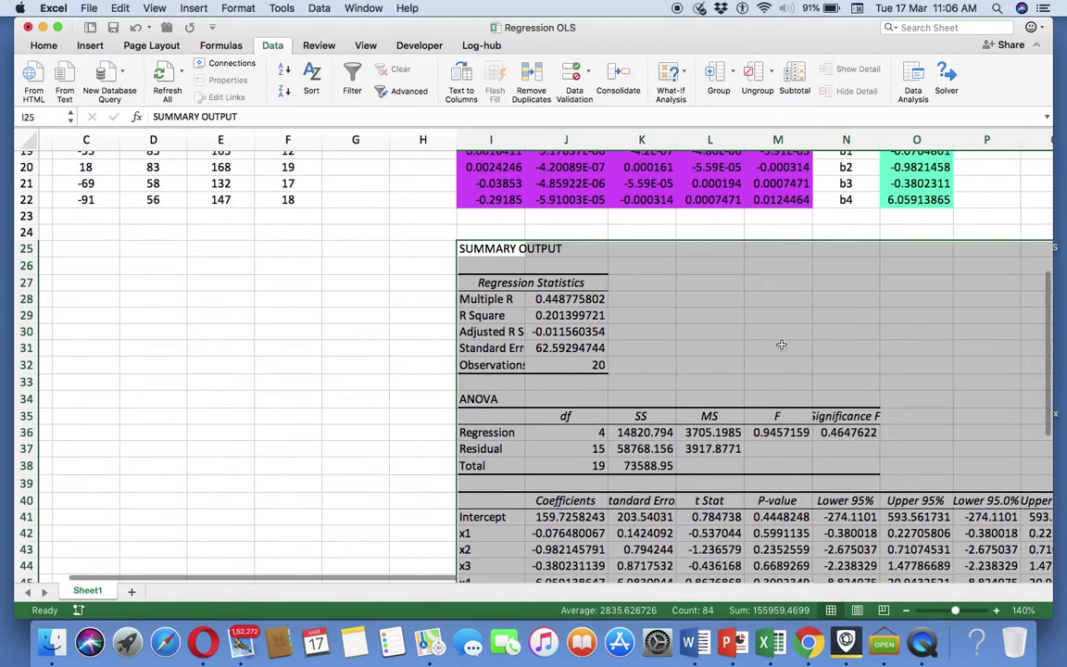
scroll(737, 316, "up", 1)
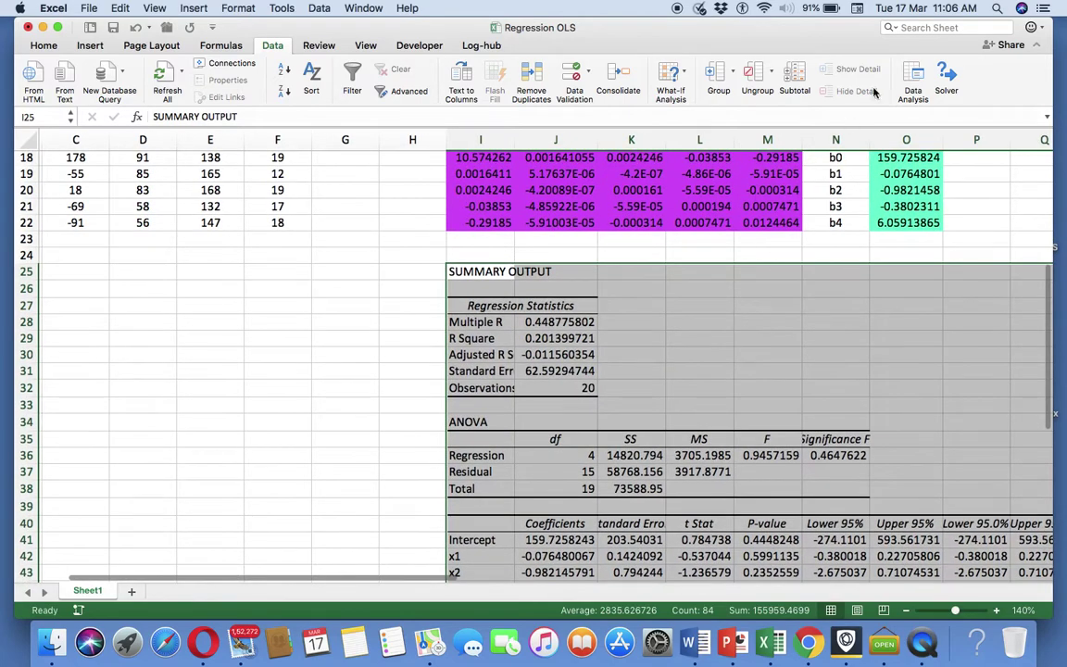
scroll(741, 310, "down", 3)
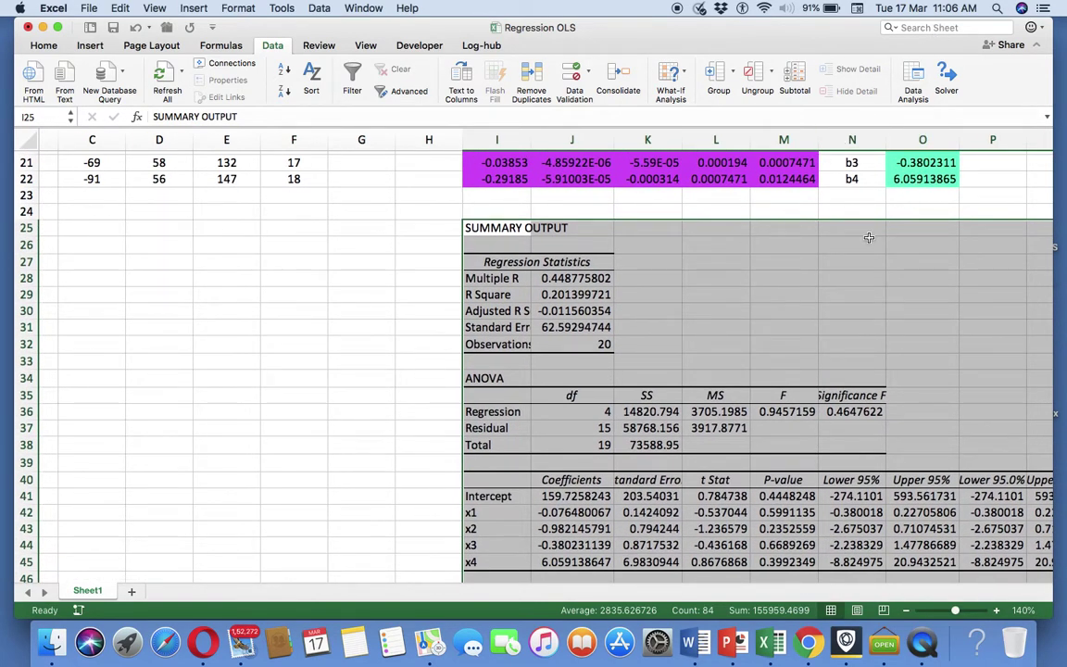
scroll(807, 300, "up", 3)
scroll(808, 300, "up", 3)
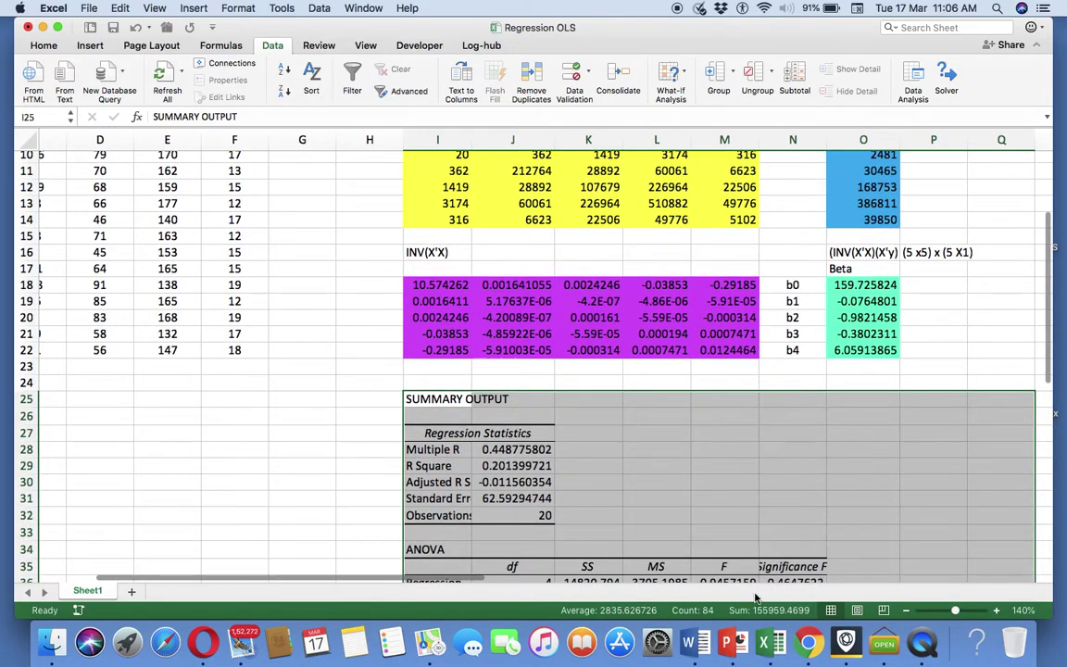
left_click(731, 643)
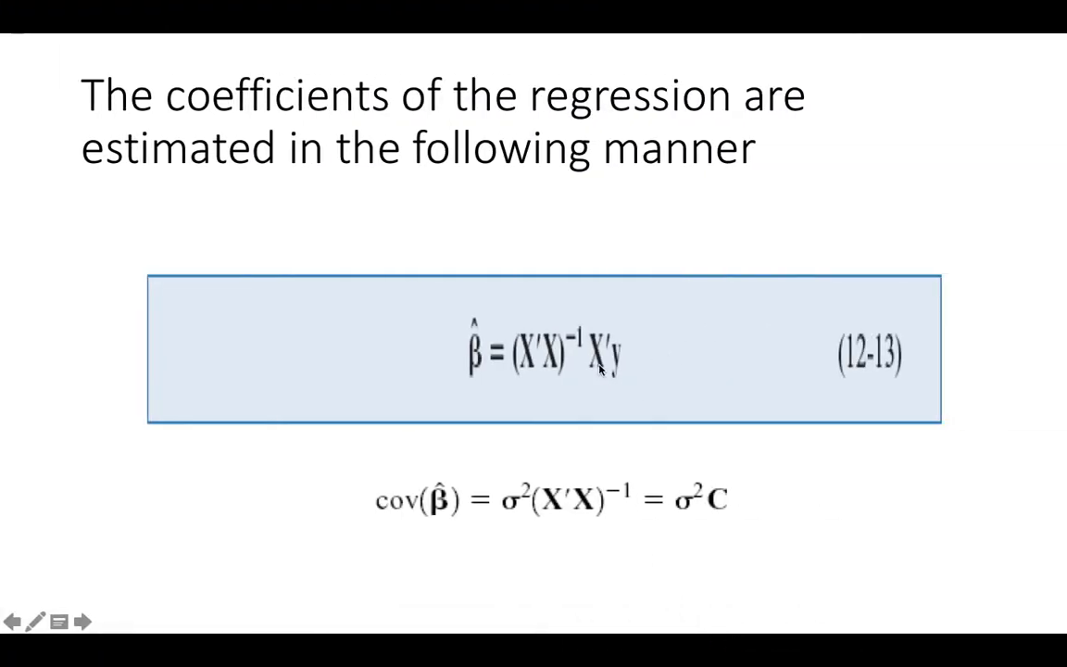
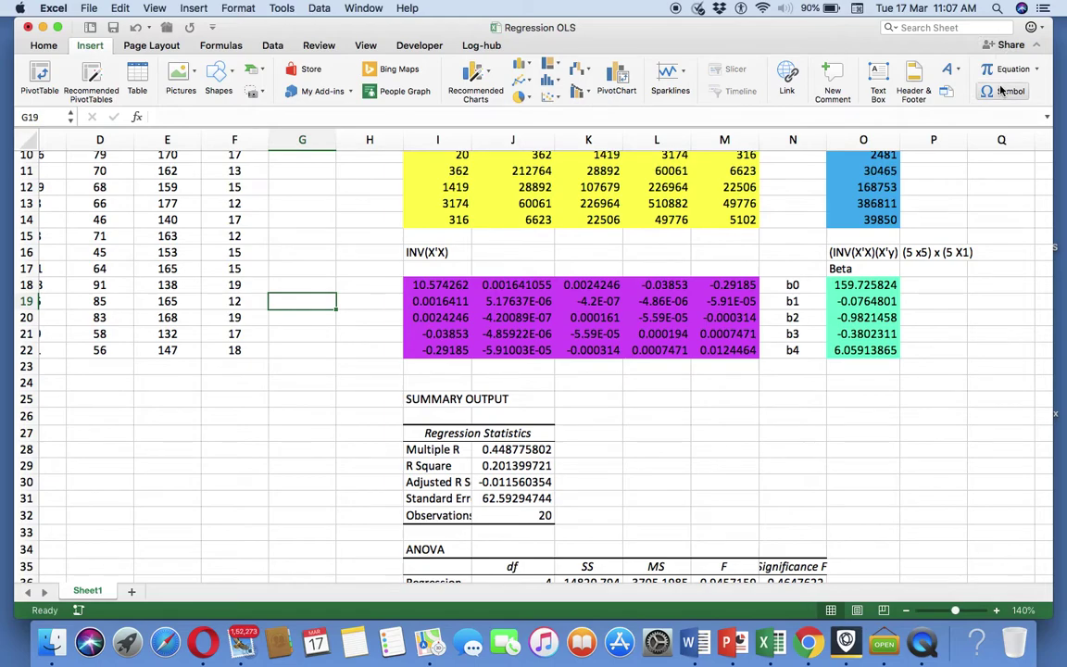
Step: Enter the label σ2INV(X'X) in cell G19, inserting the sigma as a symbol
left_click(1002, 90)
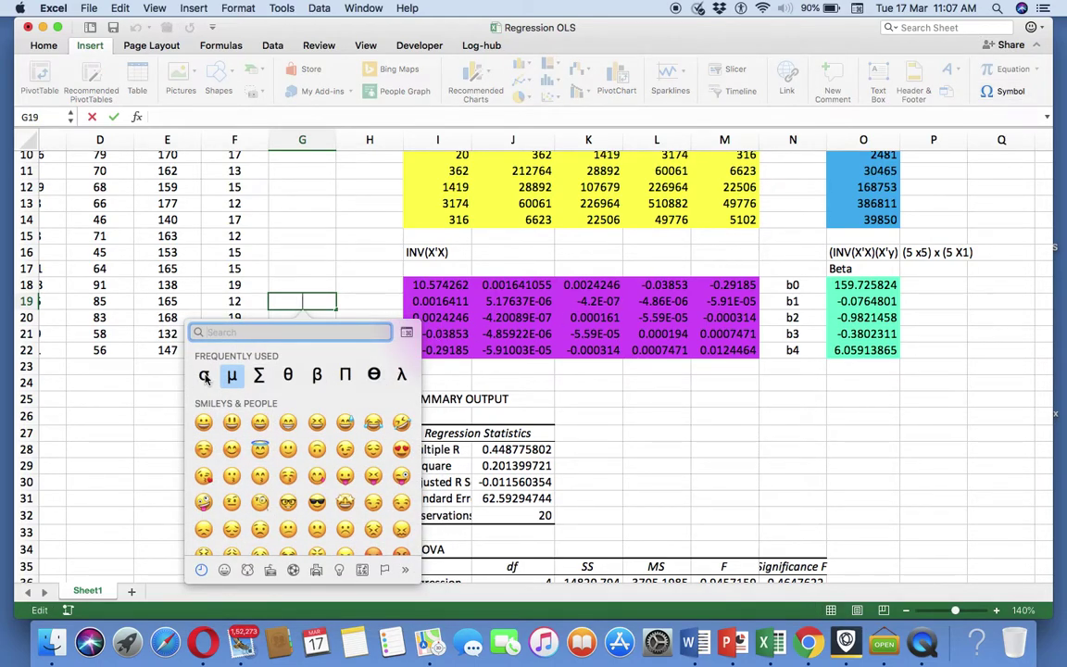
left_click(205, 376)
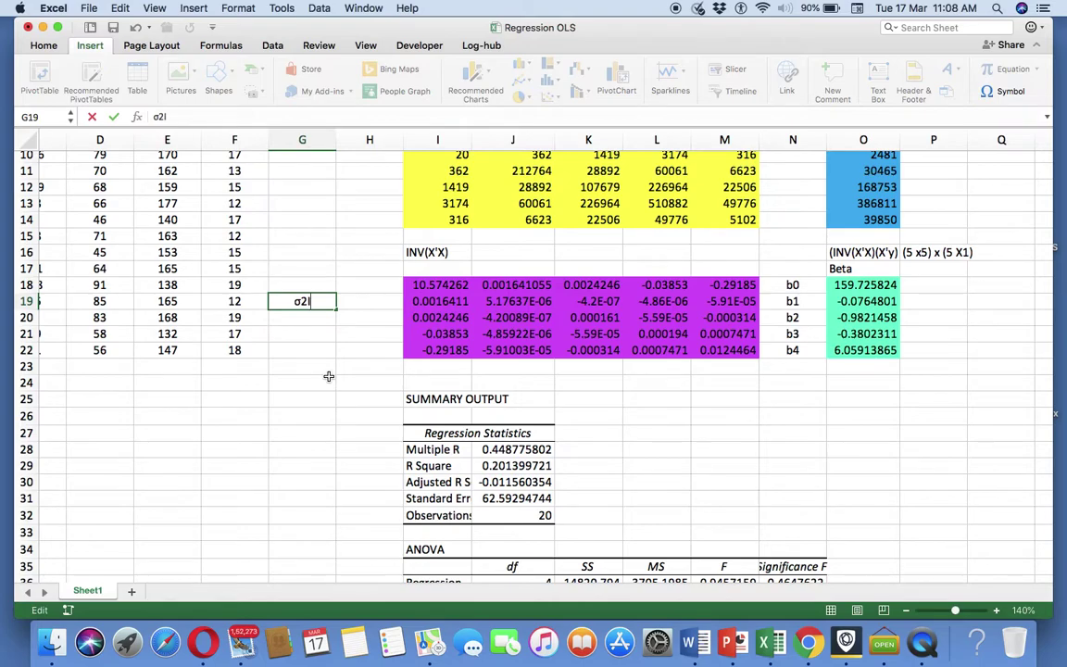
type("NV(X'X)")
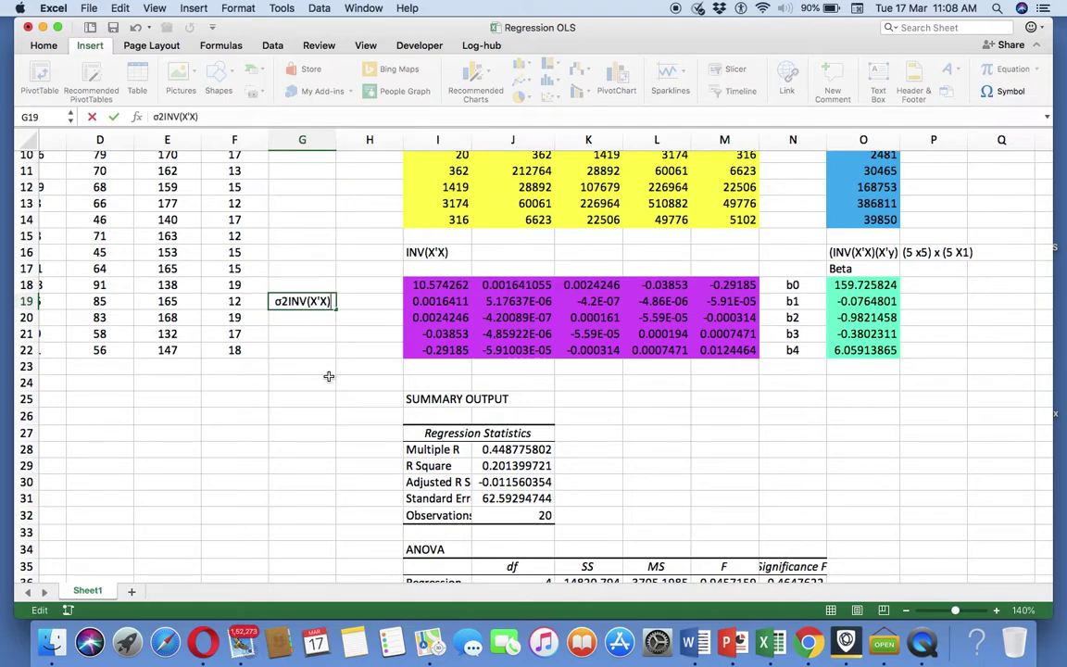
key("Return")
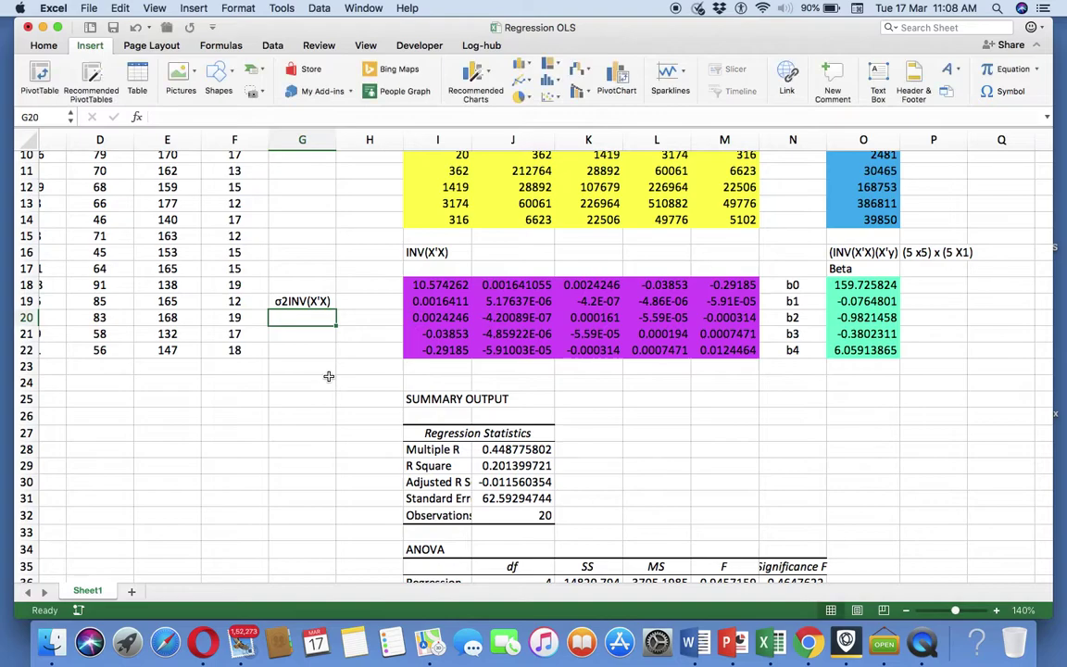
Step: Replace the INV(X'X) part of the G19 label with Var(β), making it read σ2Var(β)
key("Up")
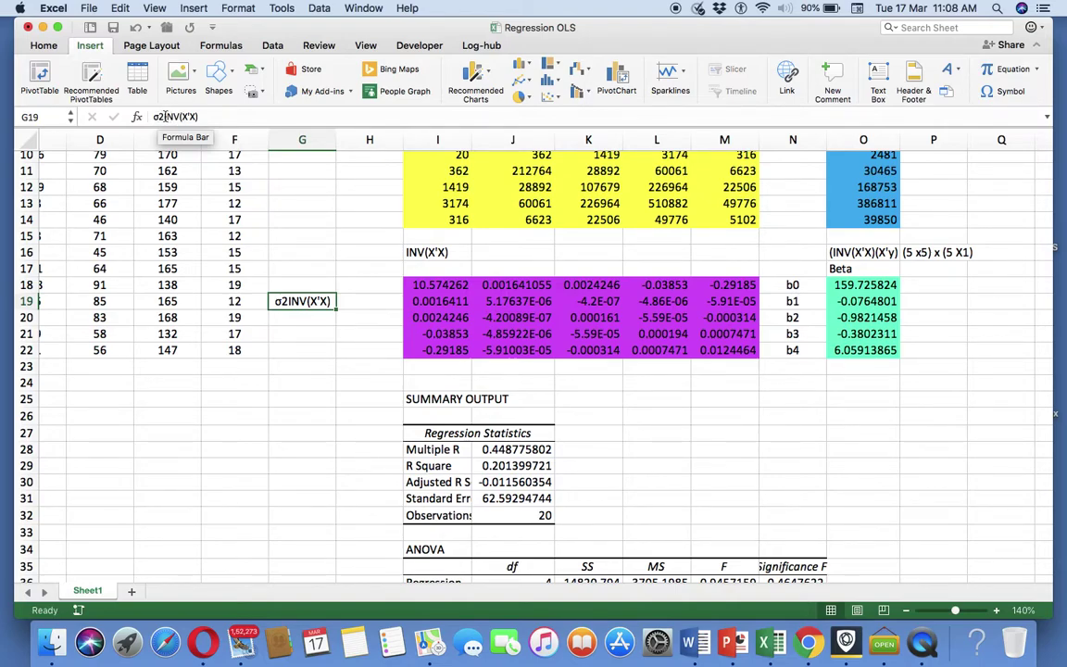
left_click_drag(163, 116, 202, 116)
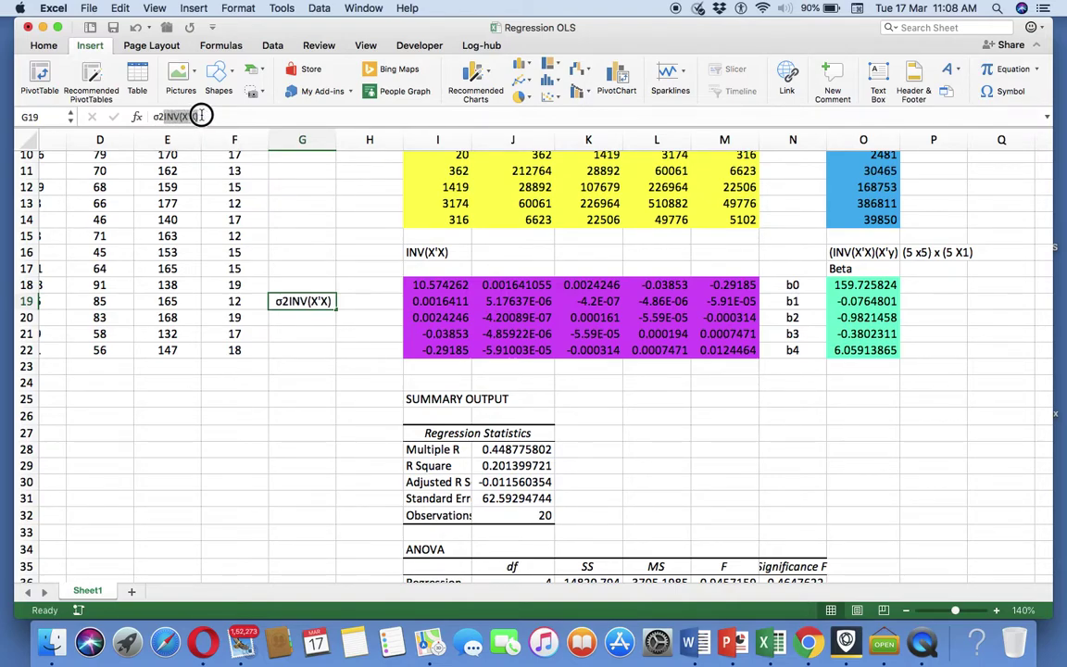
type("Var")
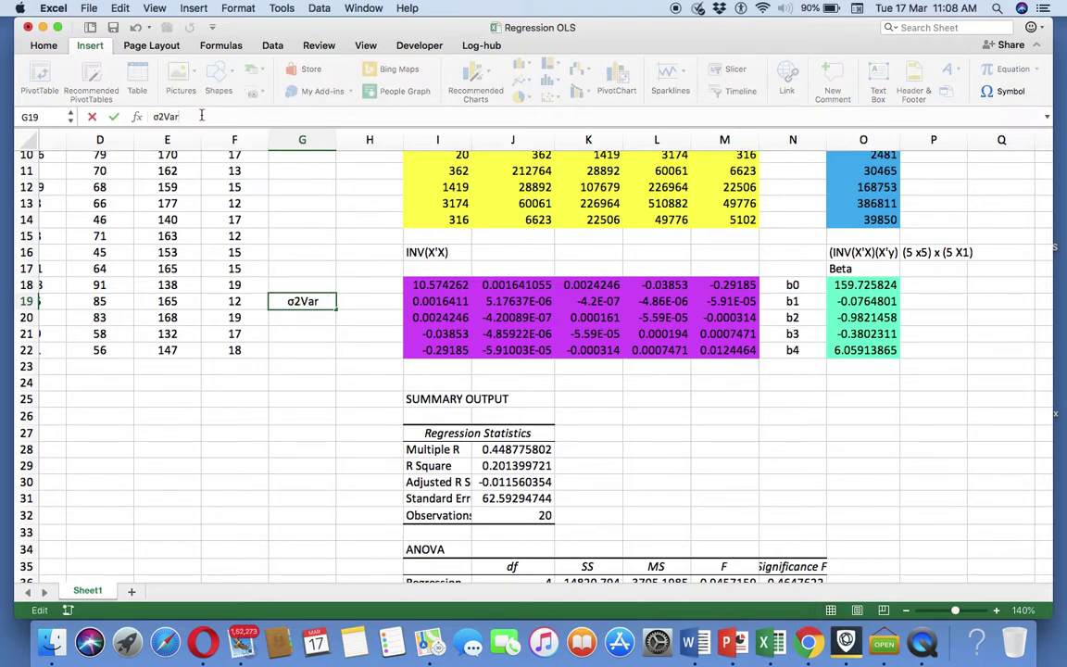
type("(")
left_click(991, 90)
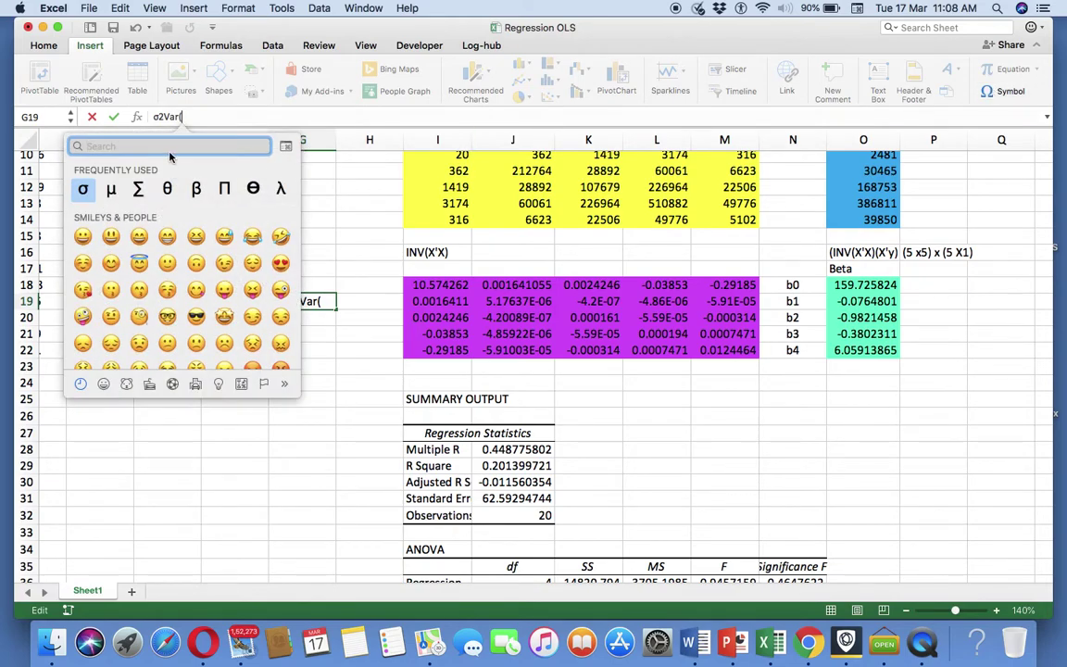
left_click(200, 190)
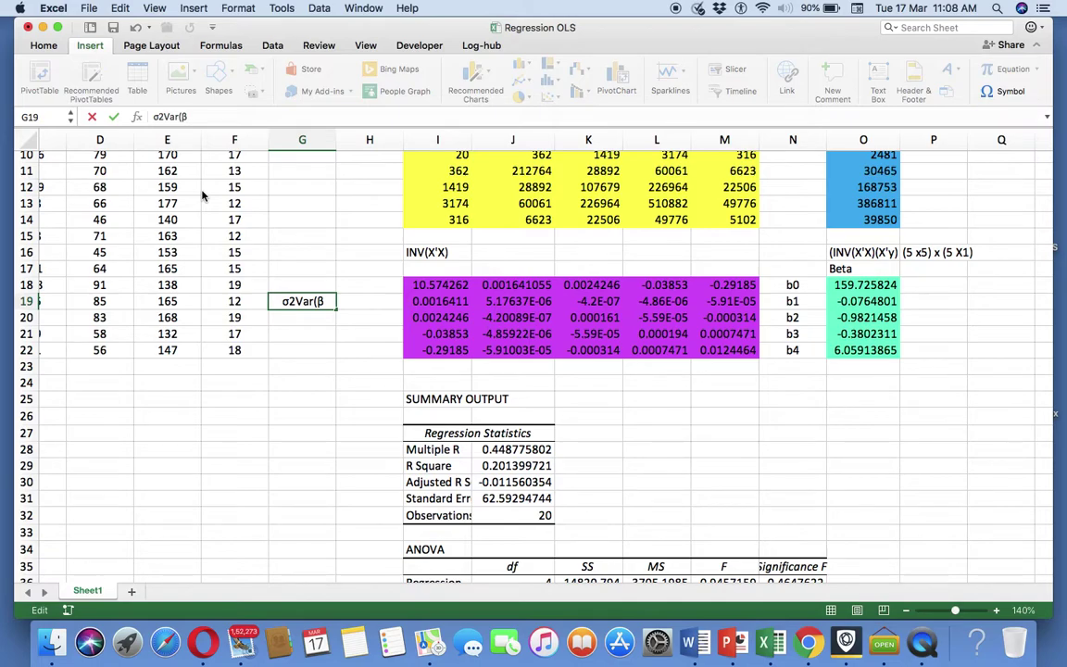
type(")")
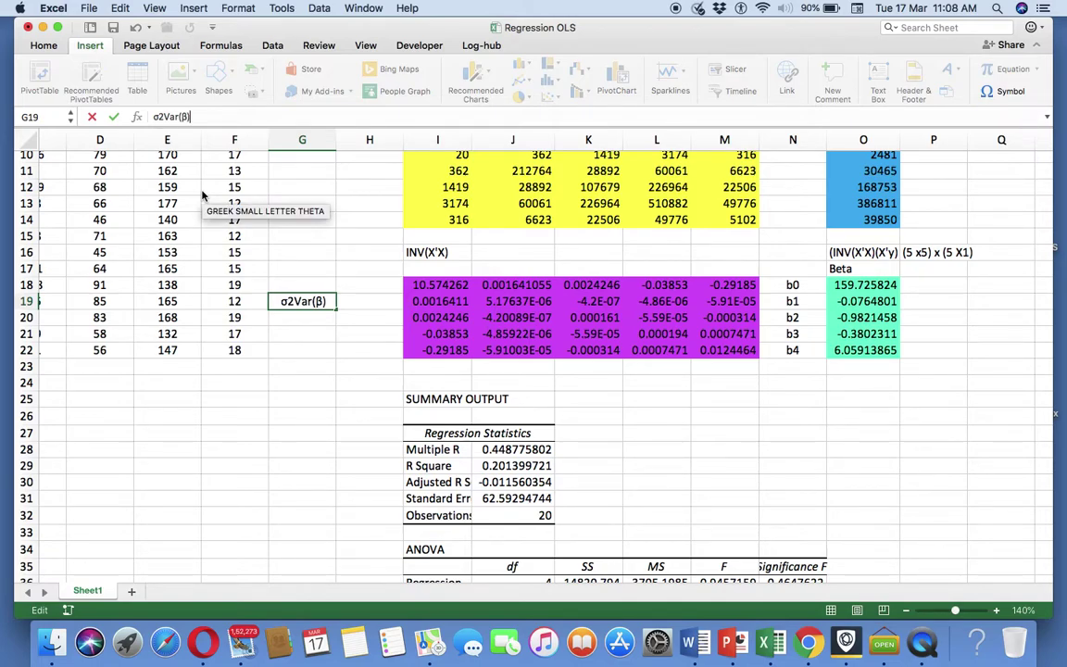
key("Return")
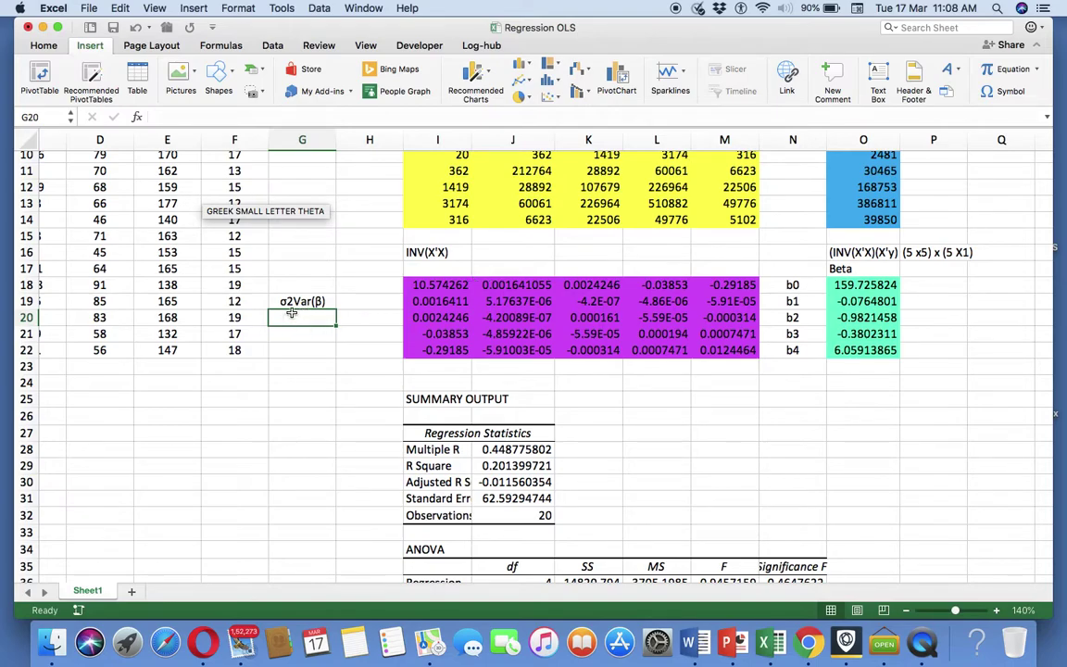
Step: Examine the regression output's coefficient standard errors and ANOVA table, locating the residual mean square in L37
left_click(359, 299)
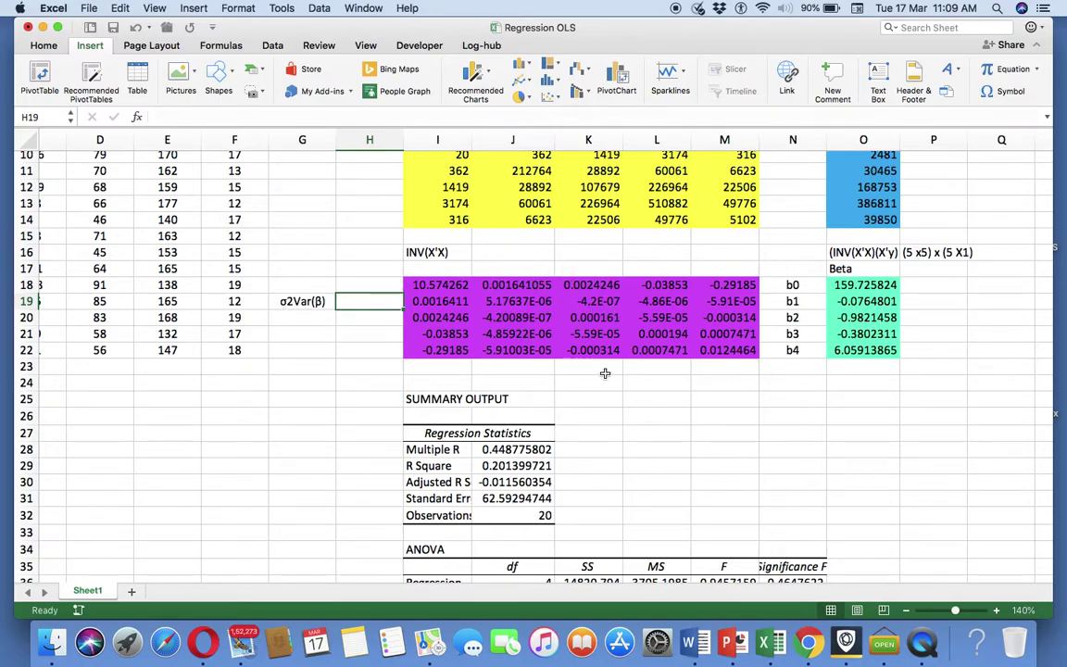
scroll(605, 371, "down", 5)
scroll(605, 372, "down", 5)
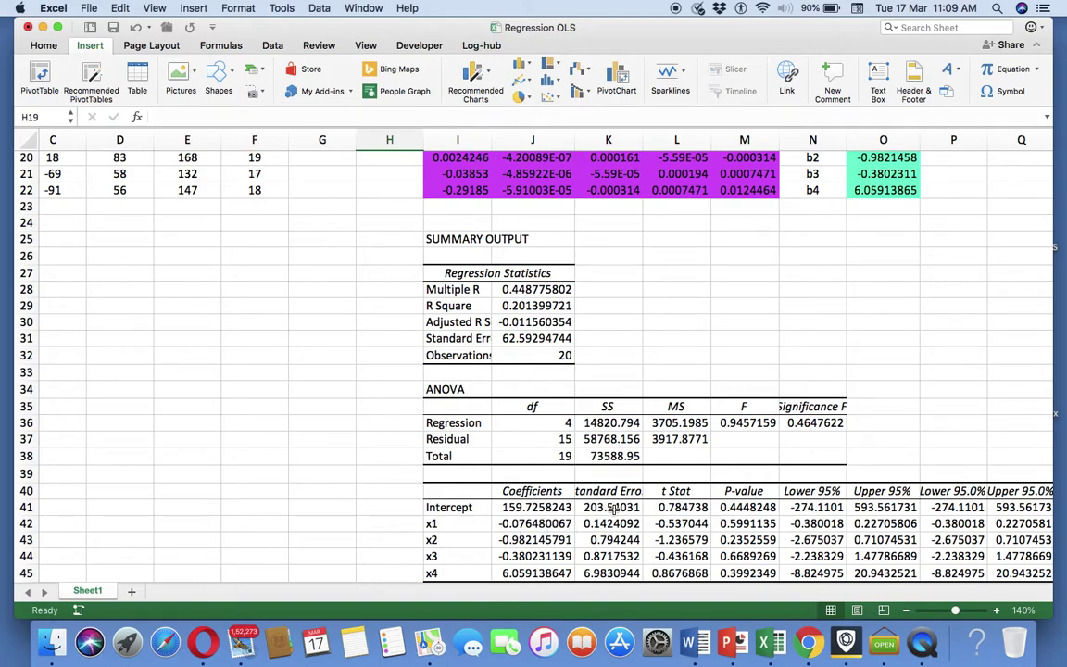
scroll(588, 523, "up", 3)
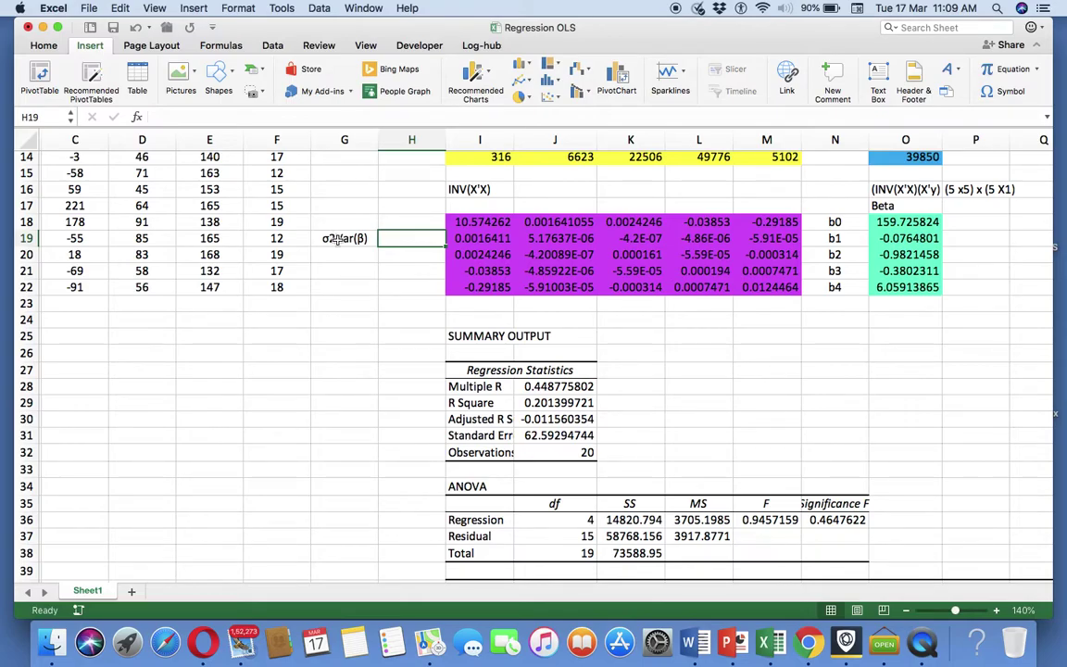
scroll(337, 240, "down", 5)
scroll(337, 240, "right", 1)
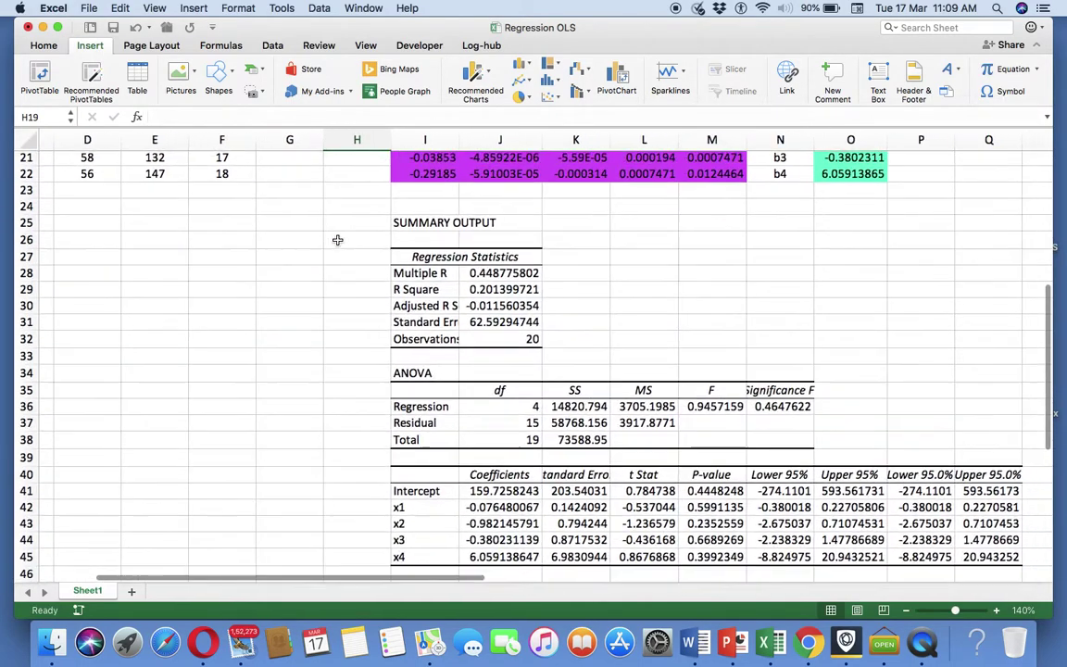
scroll(338, 239, "down", 3)
scroll(338, 240, "right", 1)
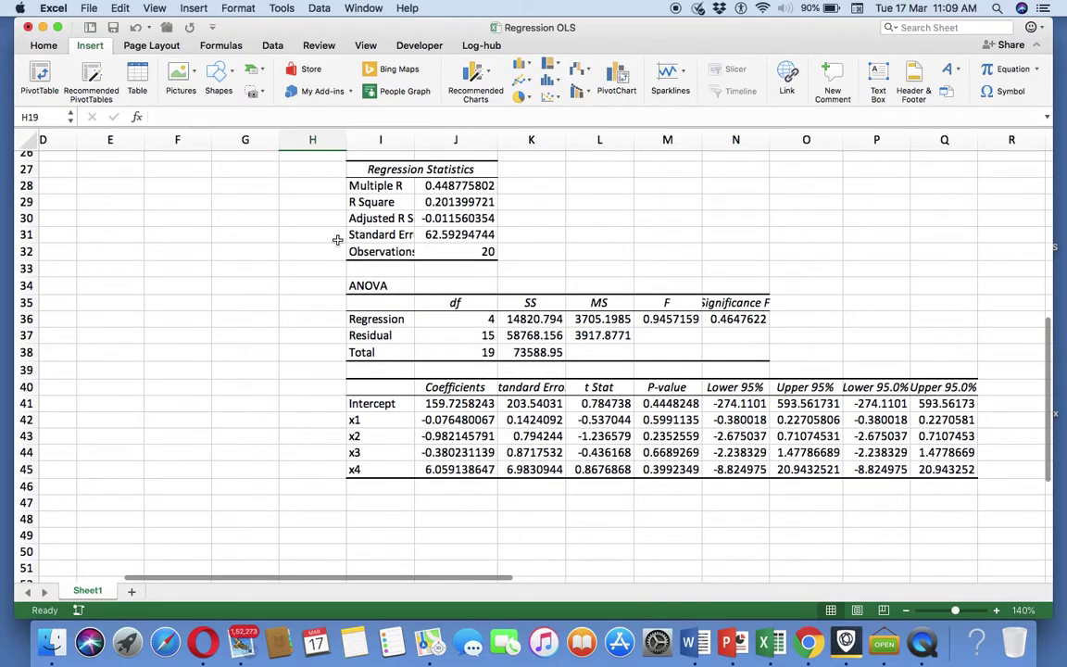
scroll(338, 240, "up", 2)
scroll(337, 239, "left", 1)
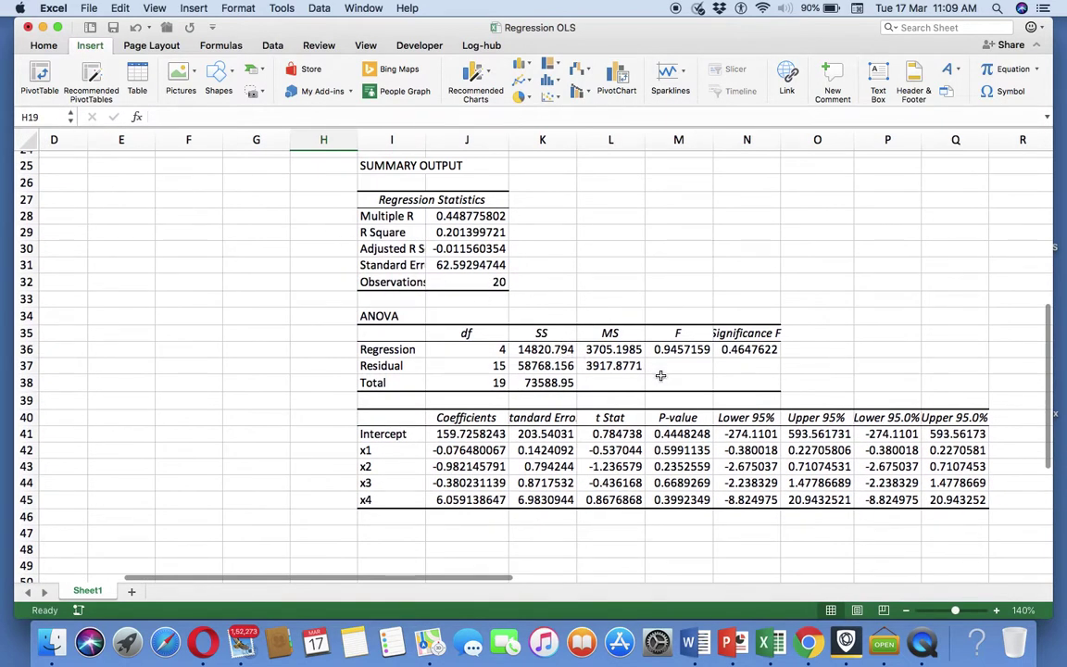
left_click(622, 366)
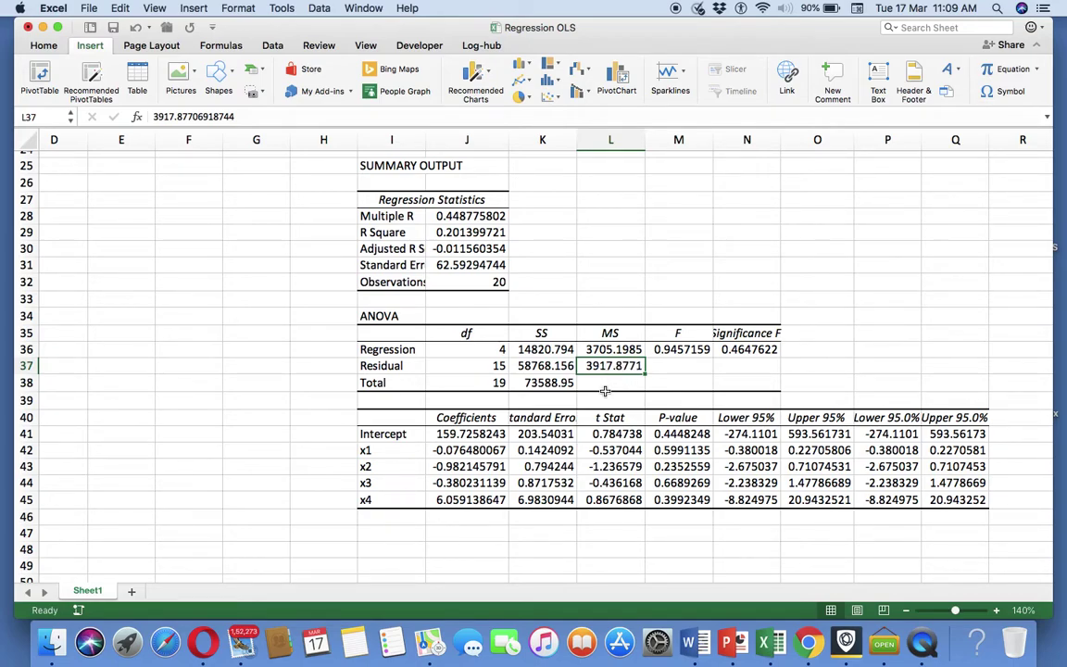
Step: Start a new table titled ANOVA in R16, with the column headers Source in R17 and df in S17
scroll(604, 392, "up", 5)
scroll(605, 392, "right", 2)
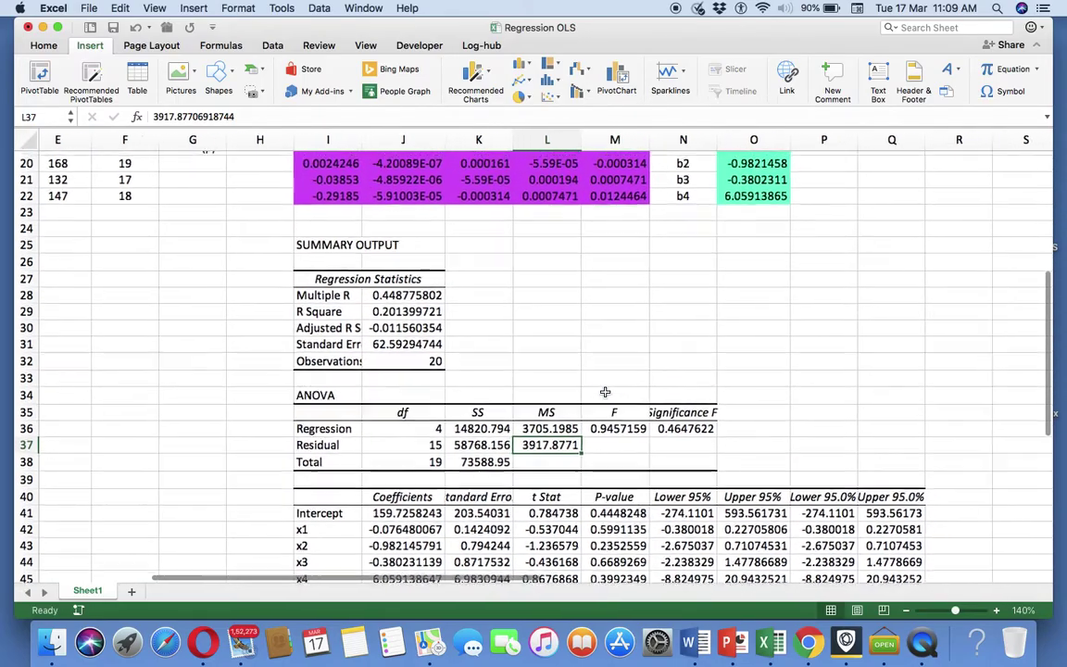
scroll(605, 392, "up", 4)
scroll(605, 392, "right", 2)
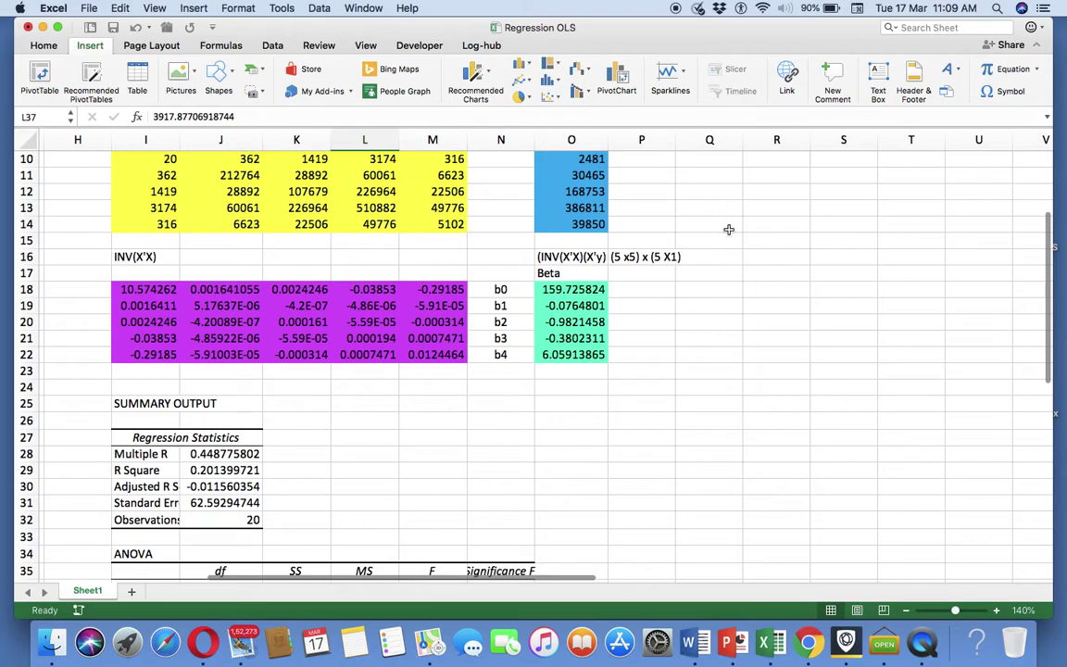
left_click(756, 257)
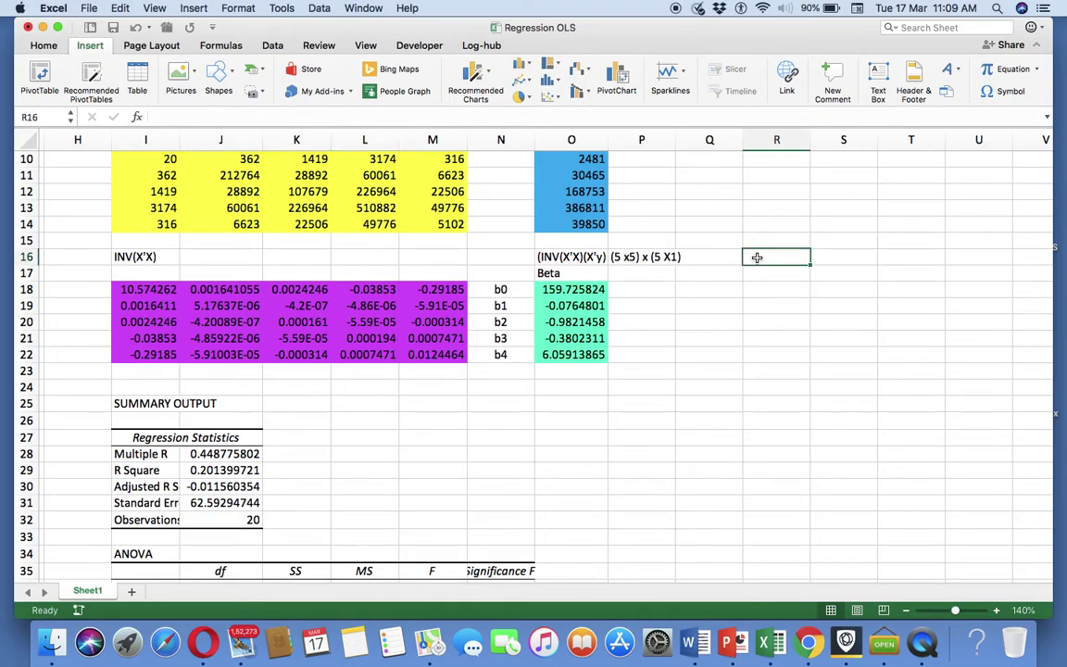
type("ANO")
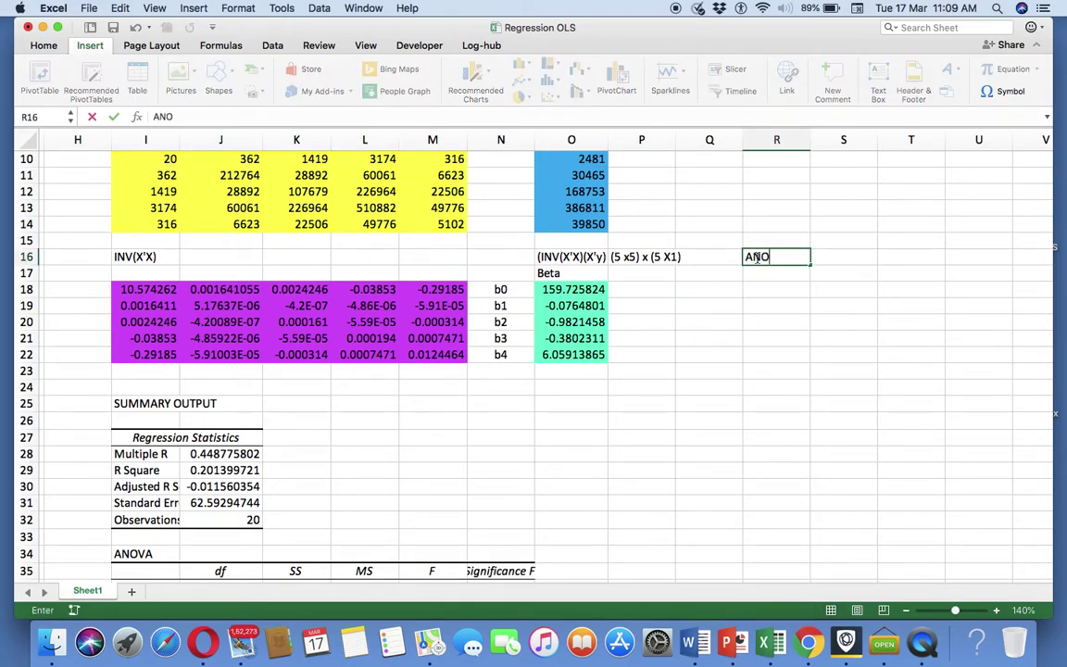
type("VA")
key("Return")
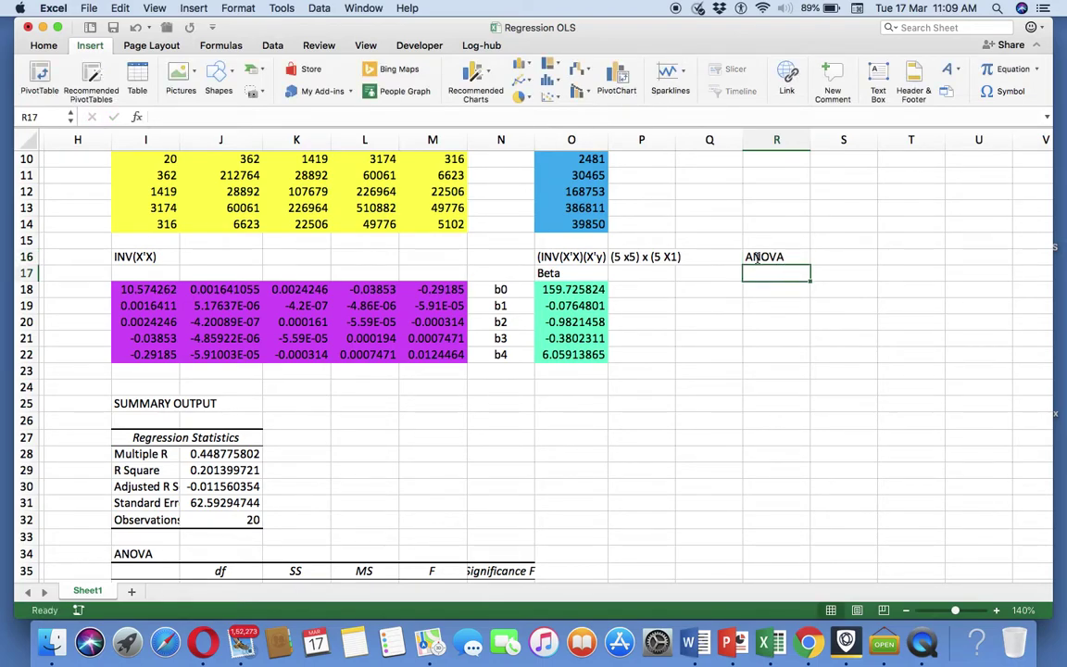
type("So")
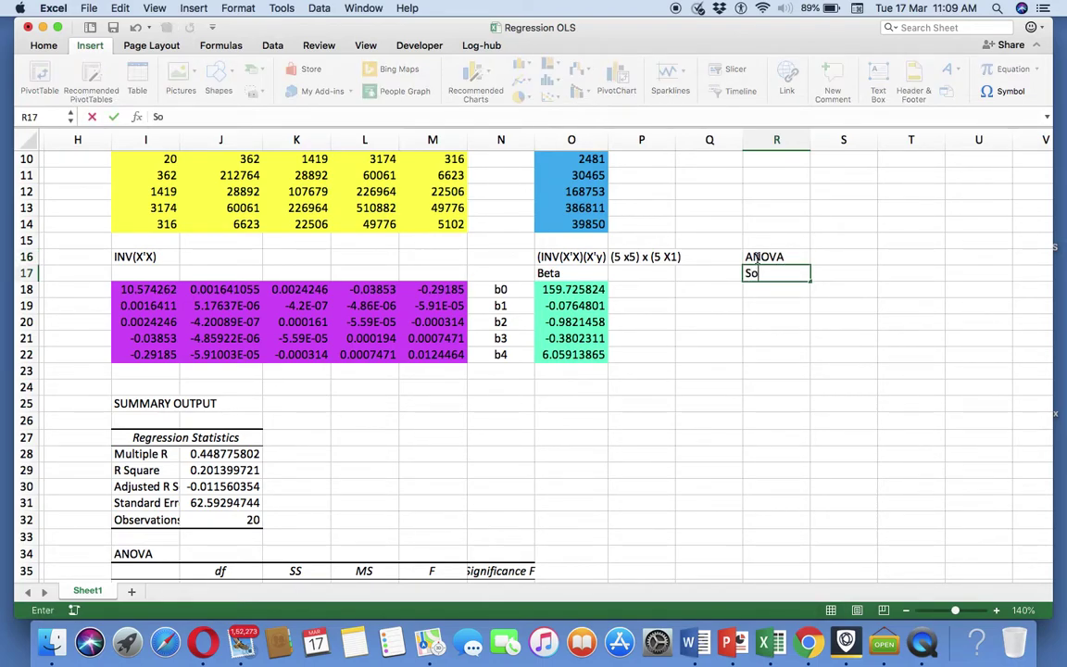
type("urce")
key("Tab")
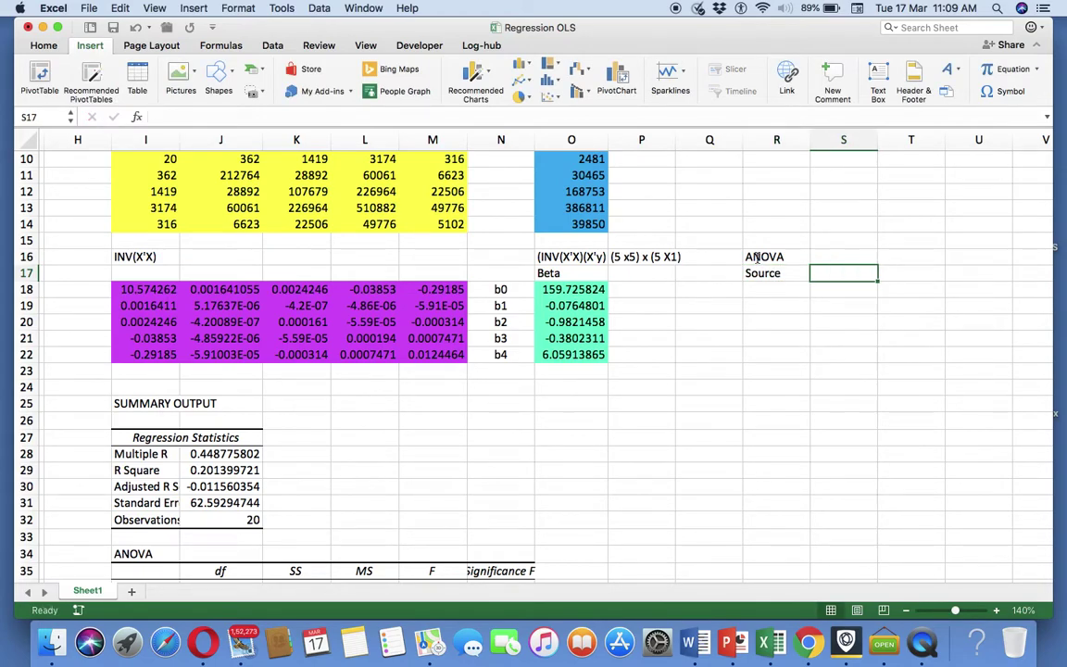
type("df")
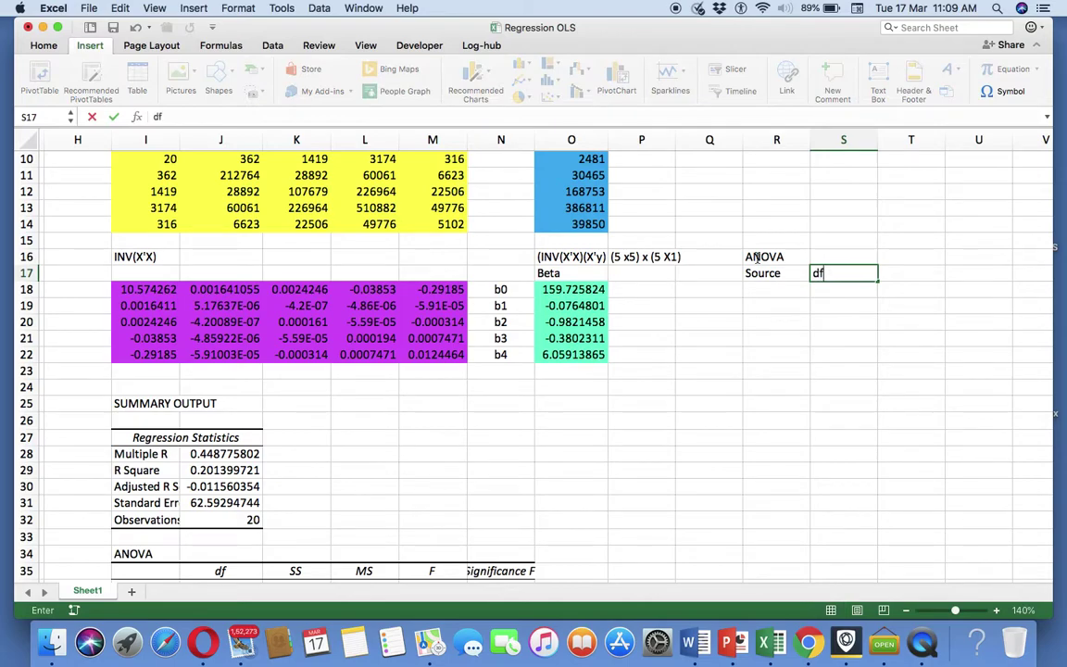
key("Tab")
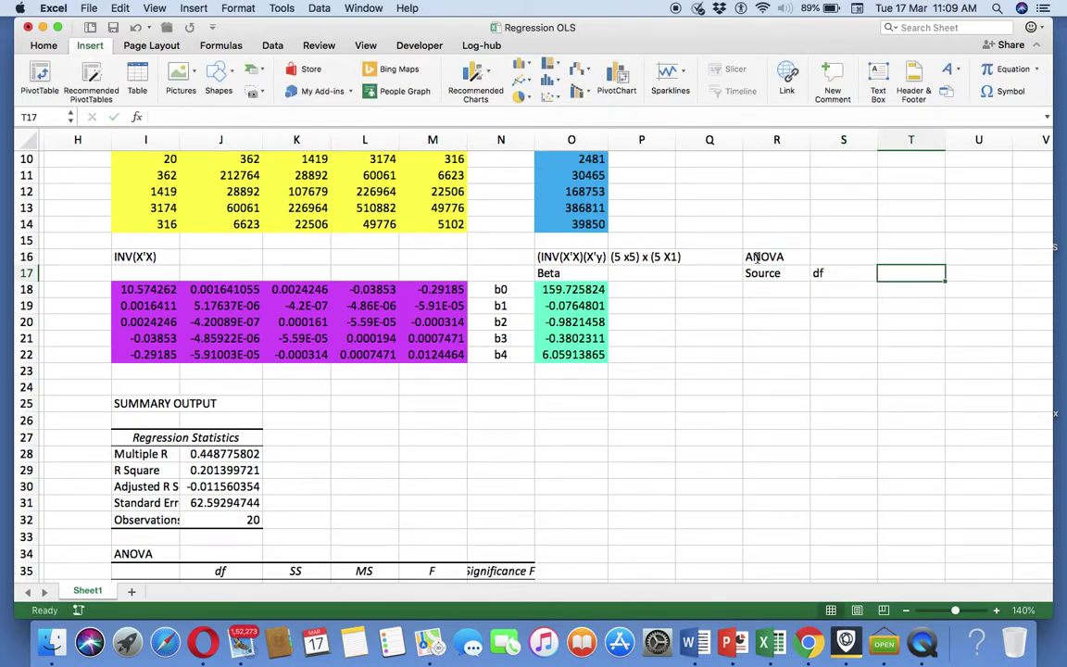
Step: Add the ANOVA column headers Sums of Squares in T17 and Mean Sums of squares in U17
type("Summs")
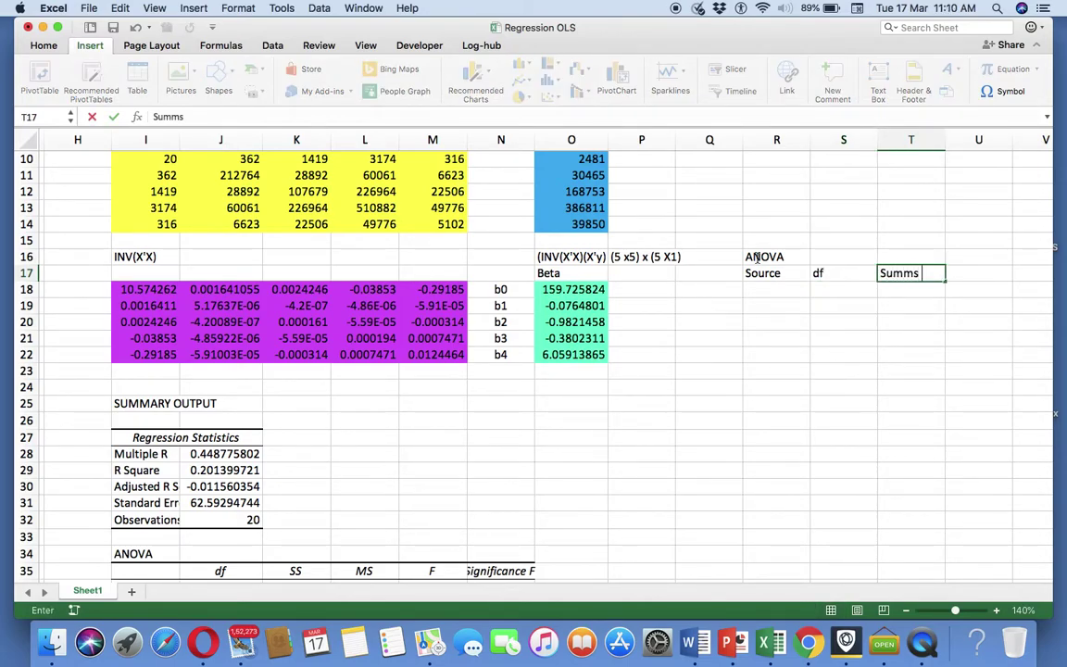
key("BackSpace")
key("BackSpace")
type("s of Squares")
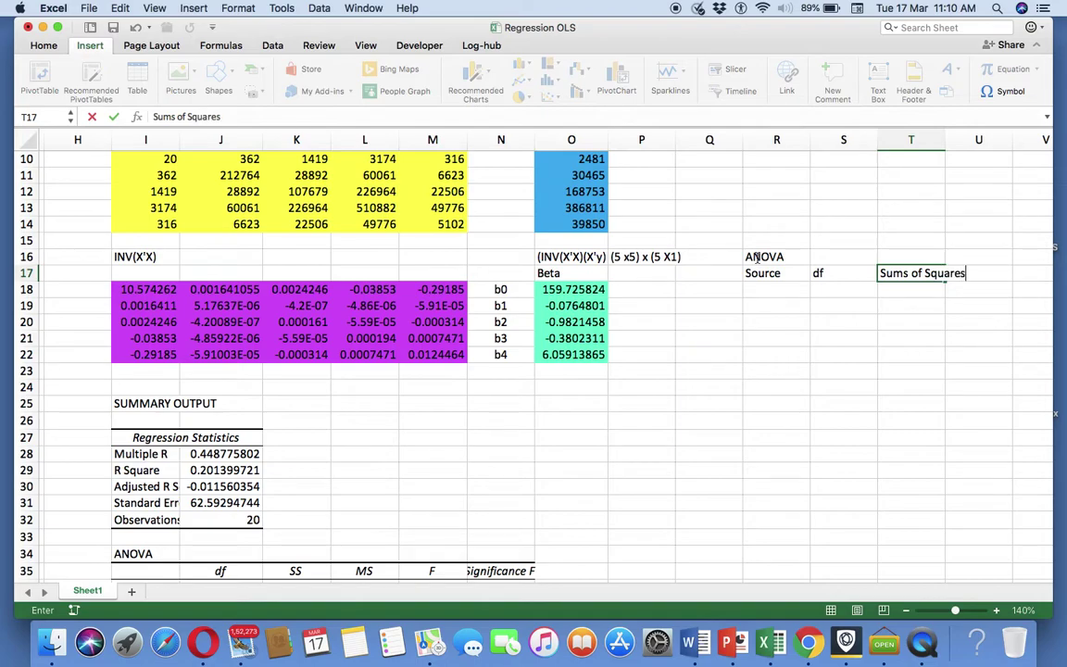
key("Return")
key("Up")
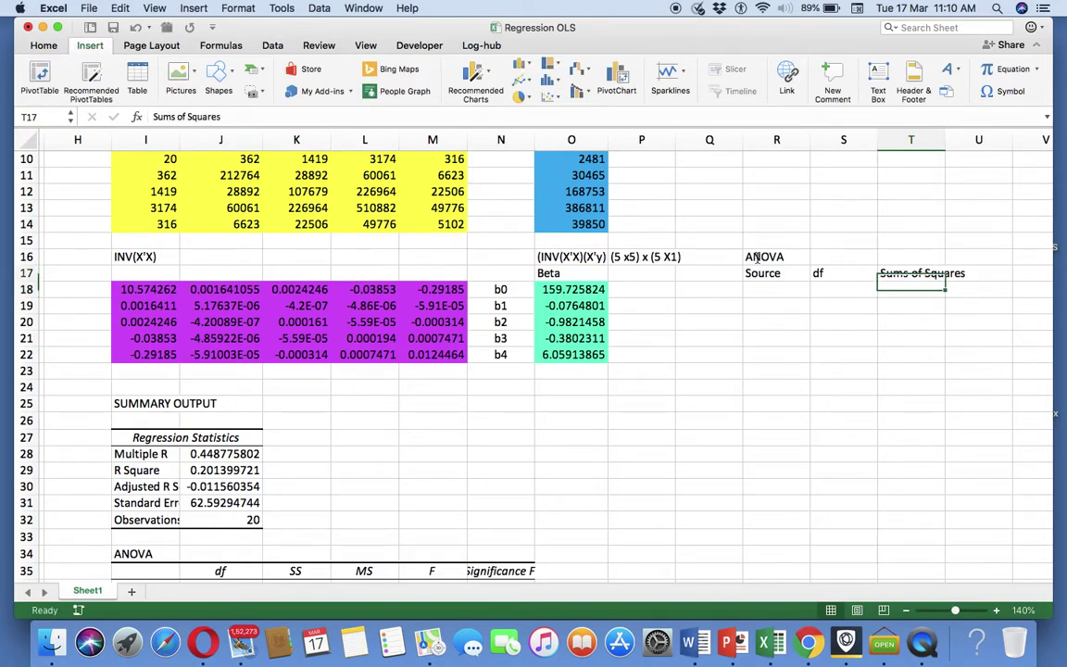
key("Right")
type("Mean")
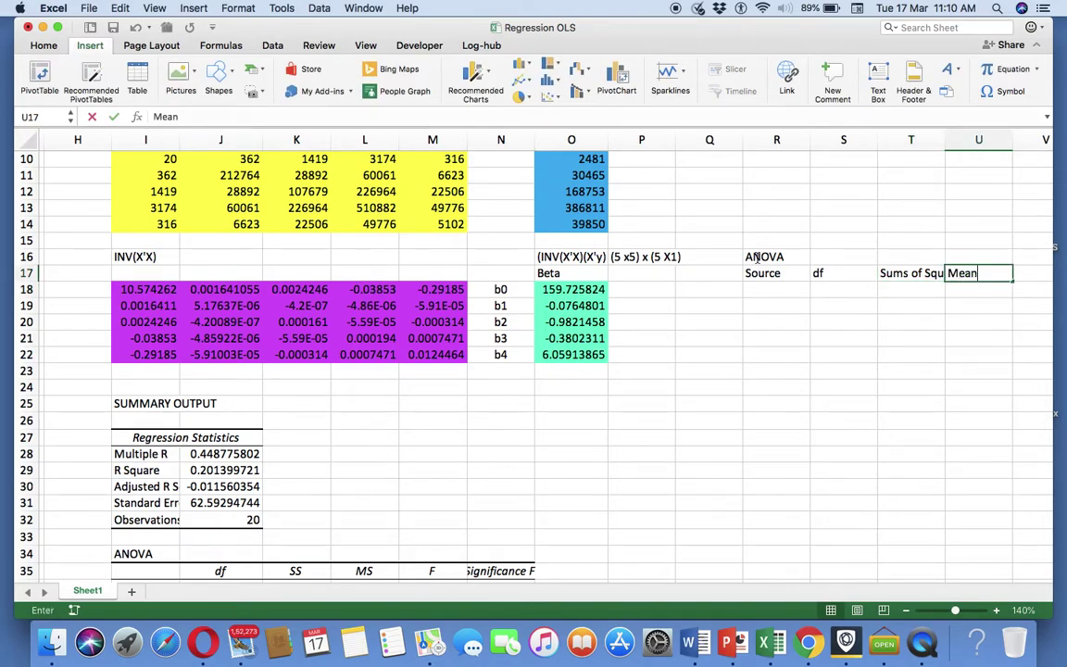
type(" Sums o")
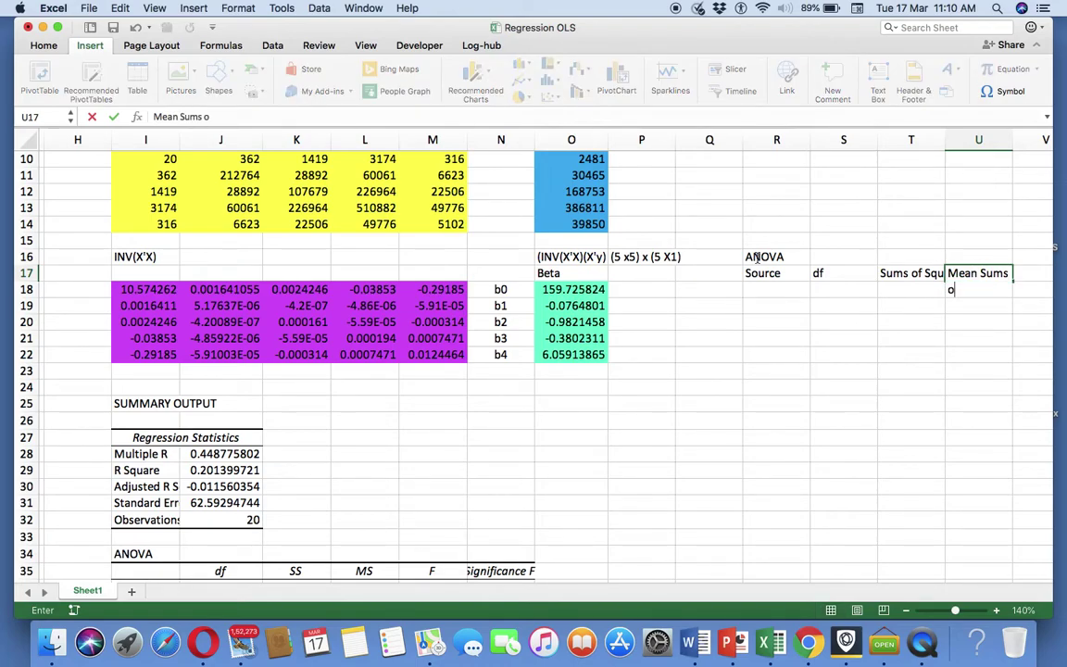
type("f squares")
key("Return")
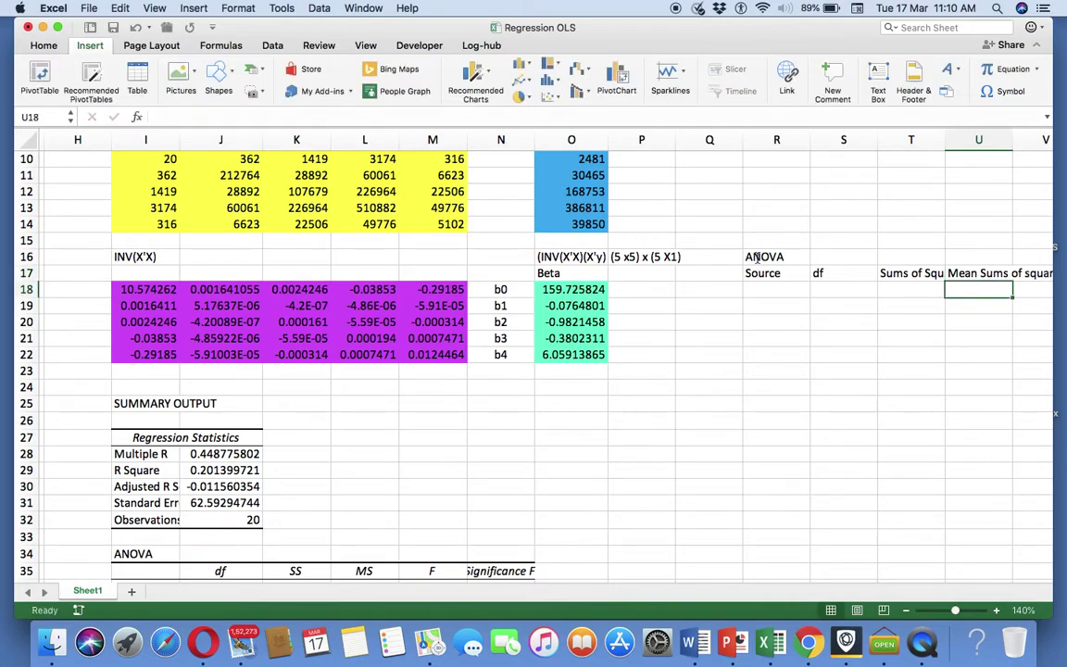
left_click(908, 271)
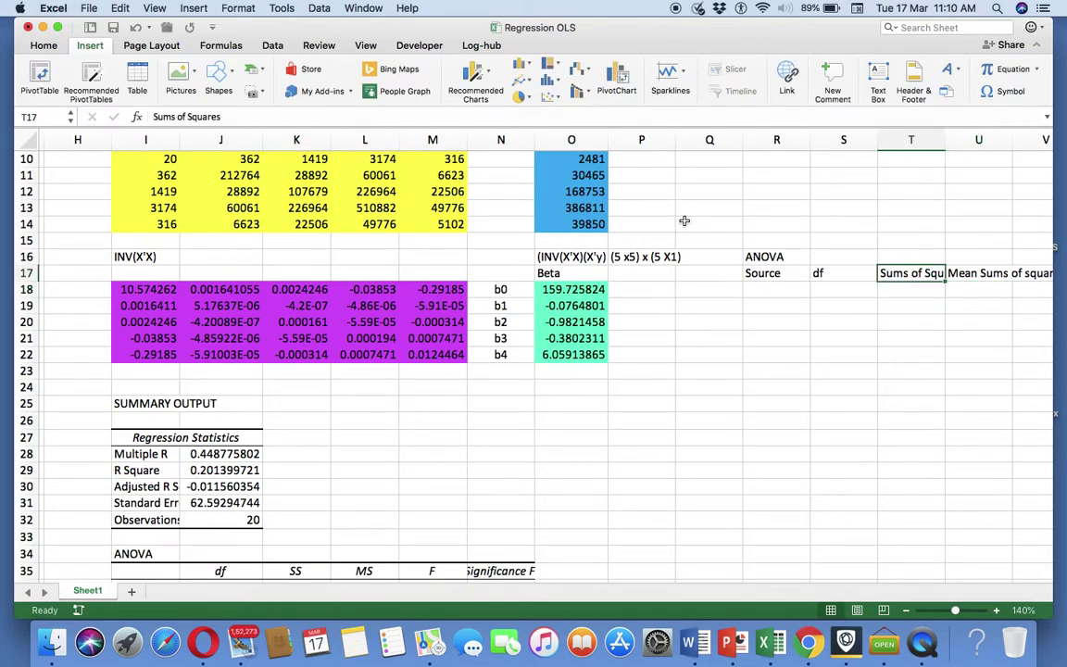
left_click(187, 116)
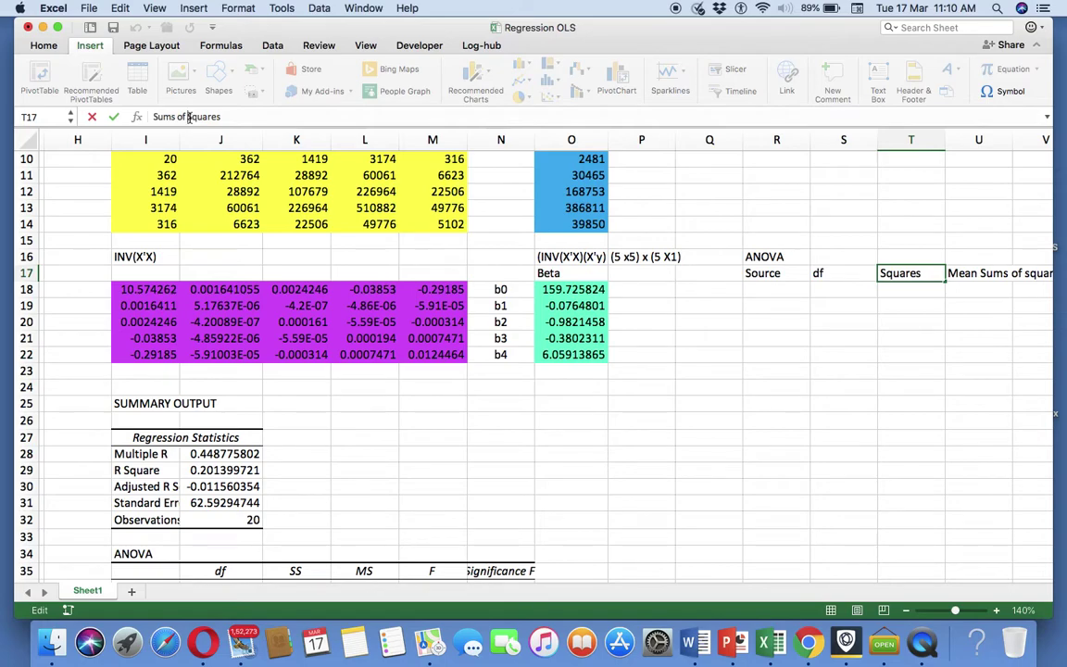
key("Escape")
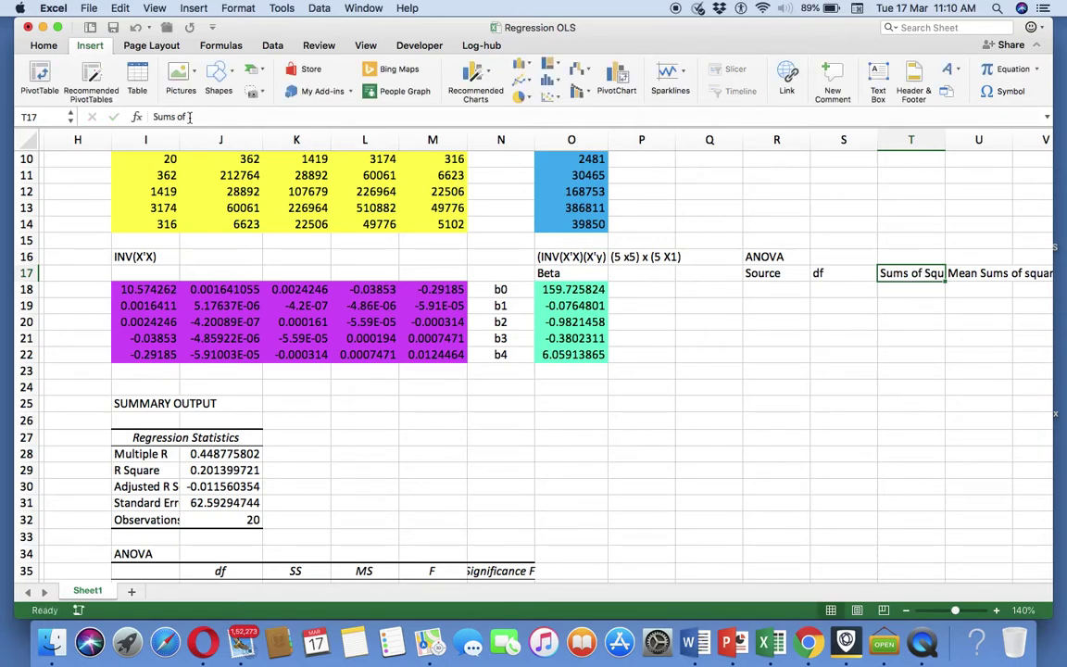
key("Return")
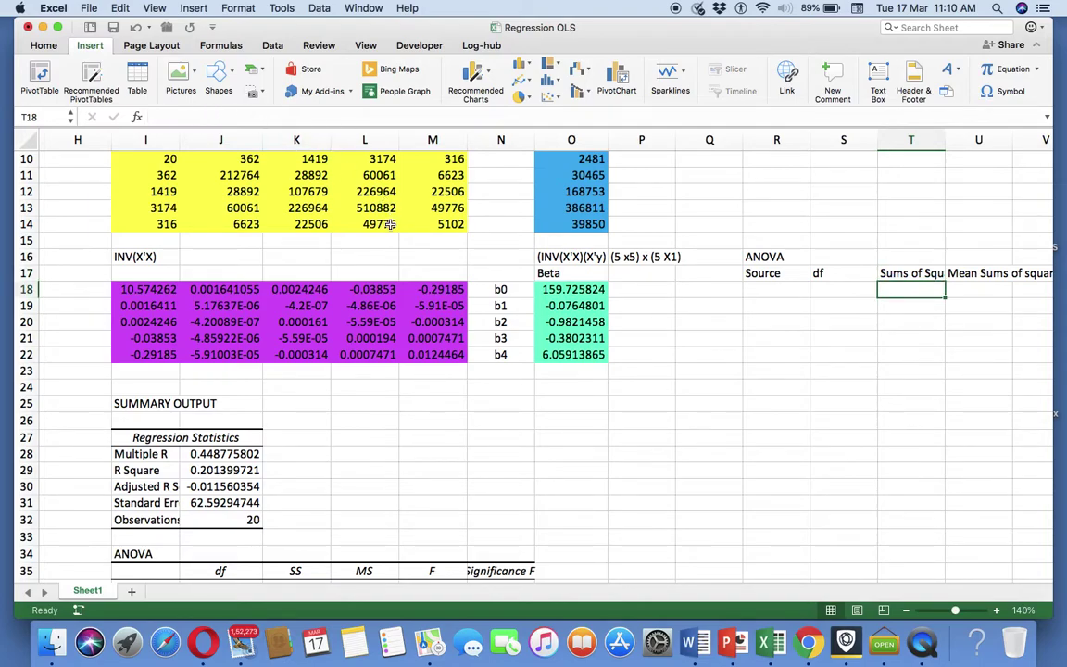
Step: Fill in the ANOVA table's source labels: Regression in R18, Error in R19 and Total in R20
scroll(636, 331, "right", 2)
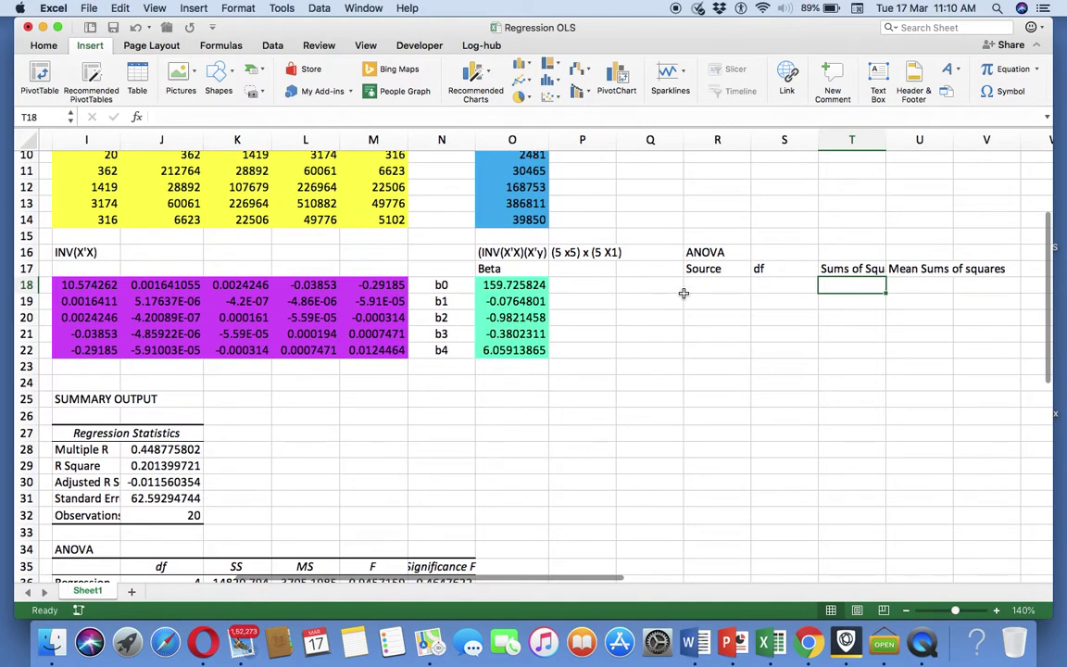
left_click(701, 288)
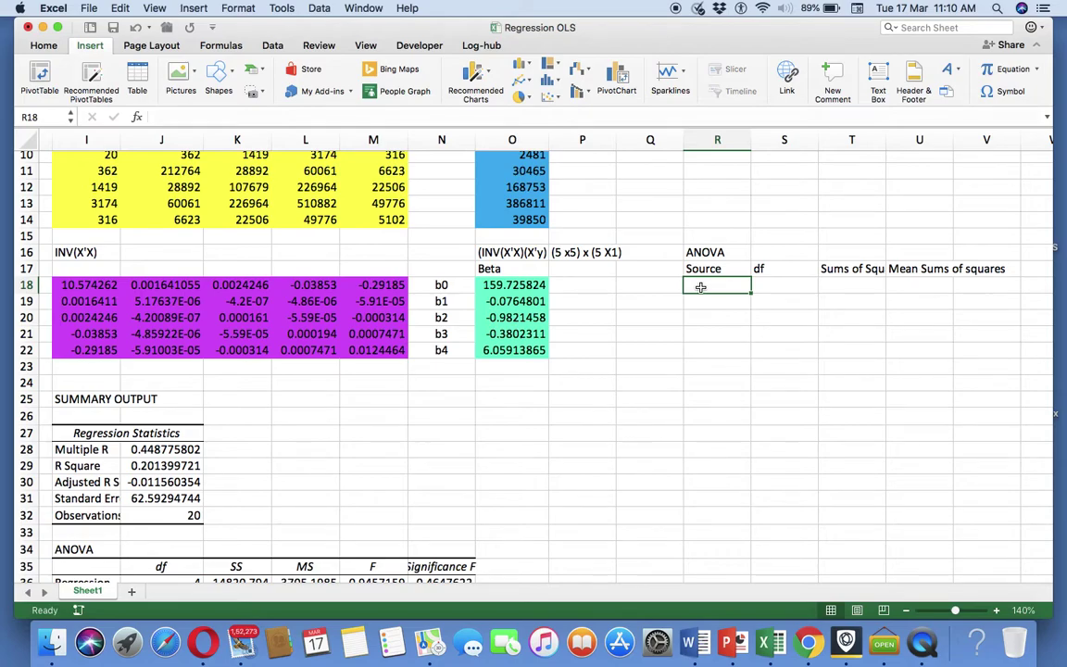
type("Regres")
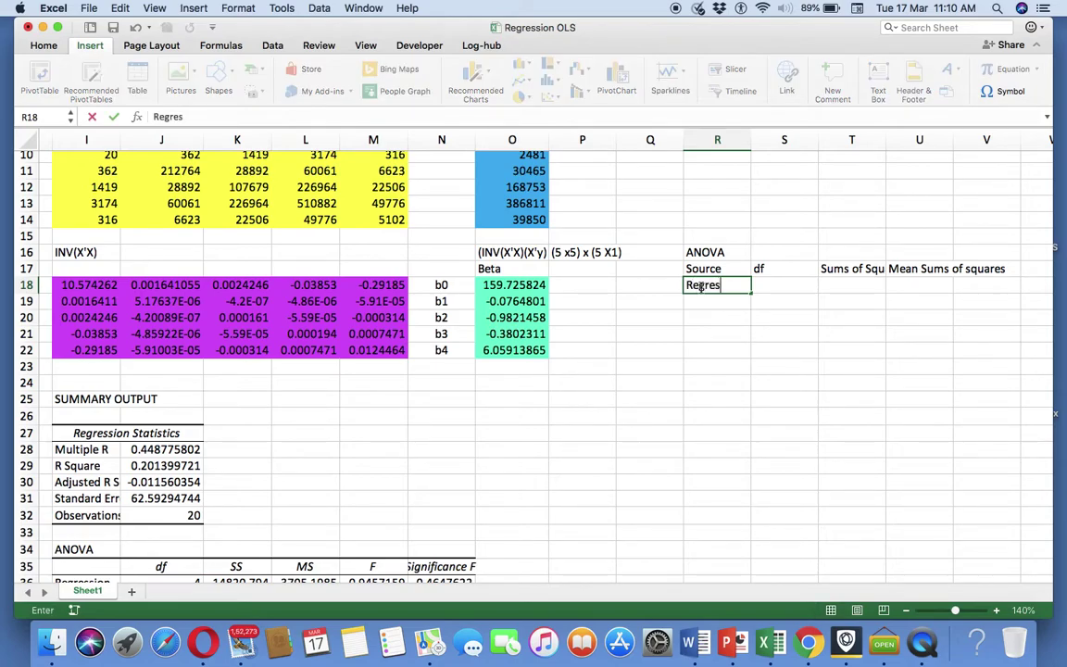
type("sion")
key("Return")
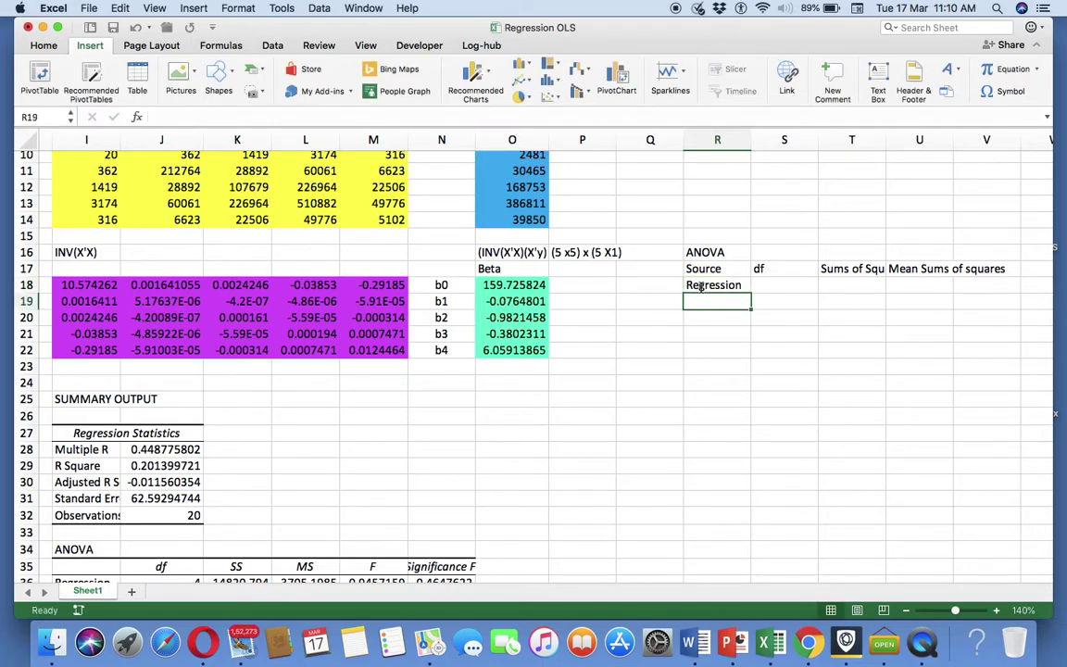
type("Erroe")
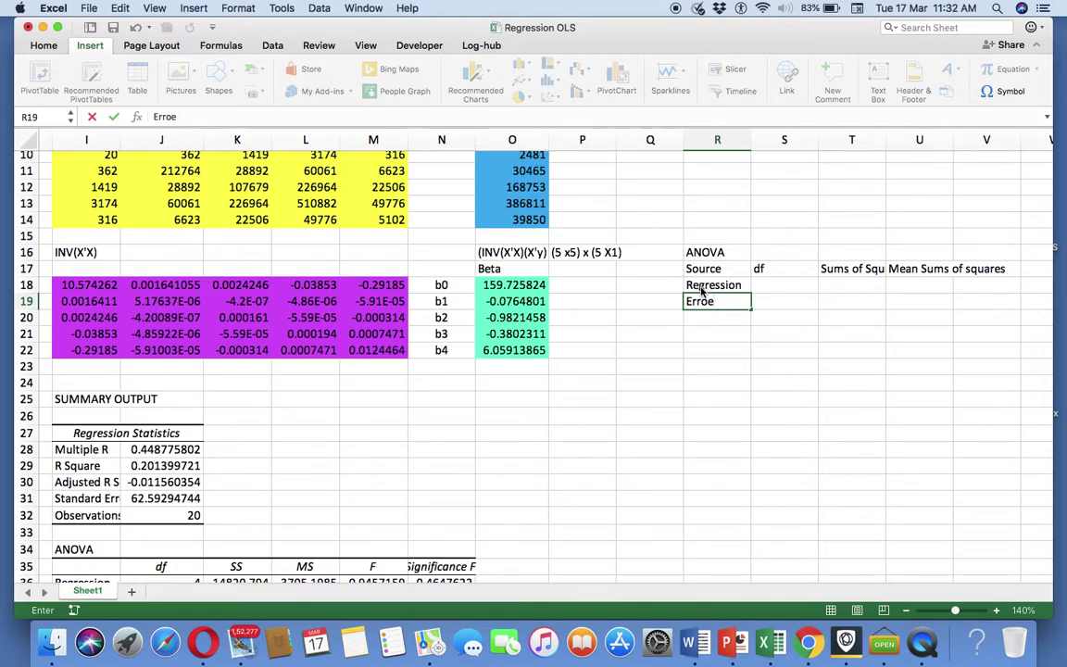
key("BackSpace")
left_click(696, 319)
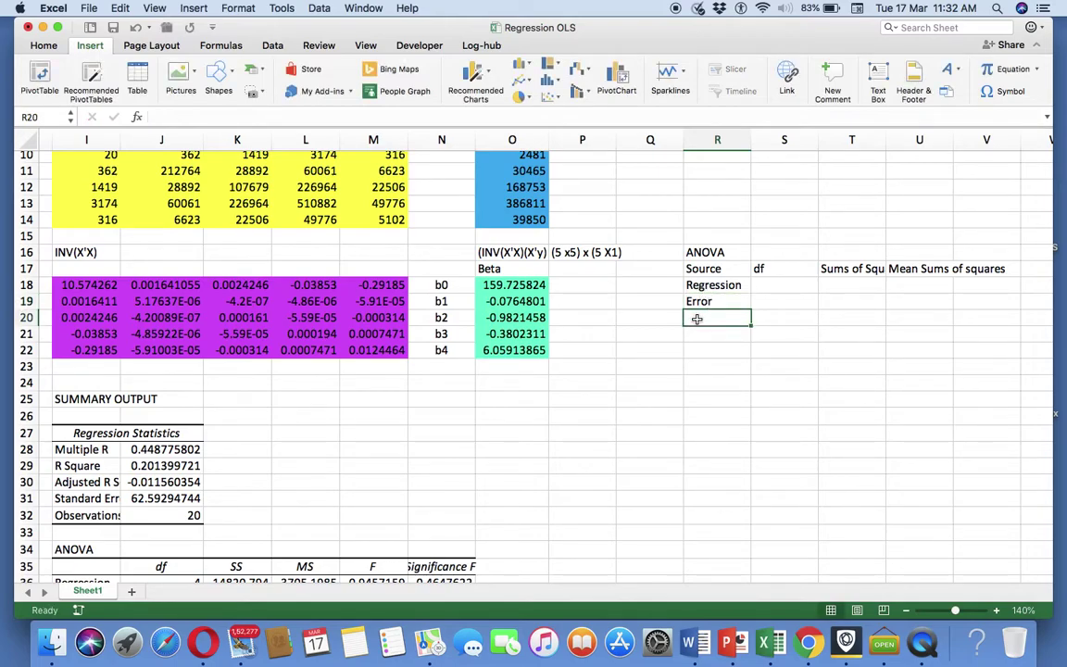
type("To")
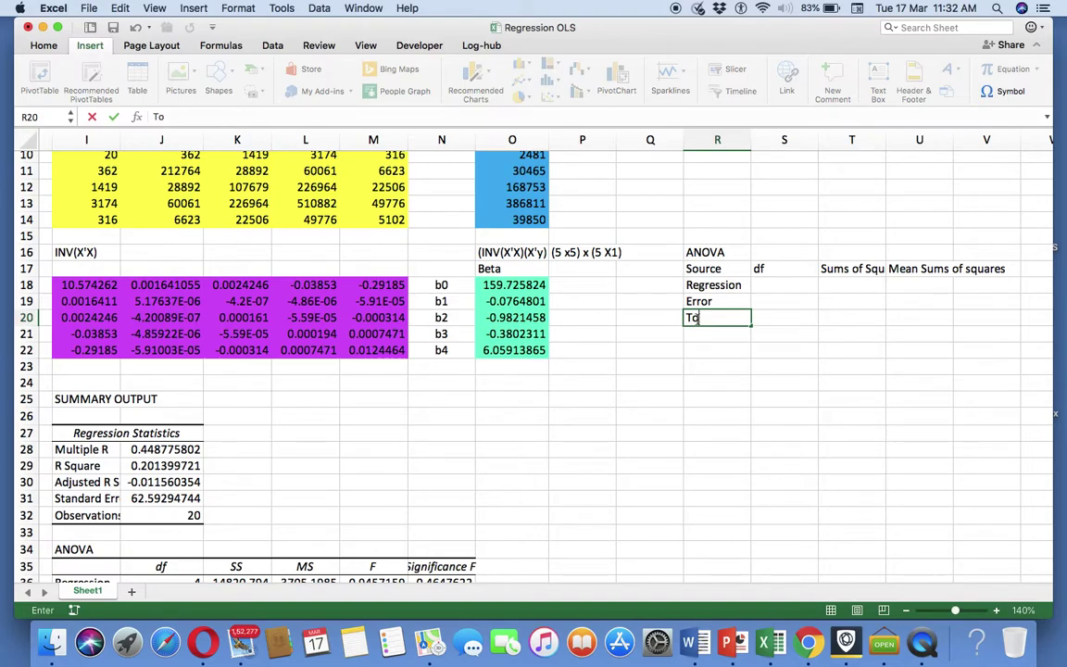
type("tal")
key("Tab")
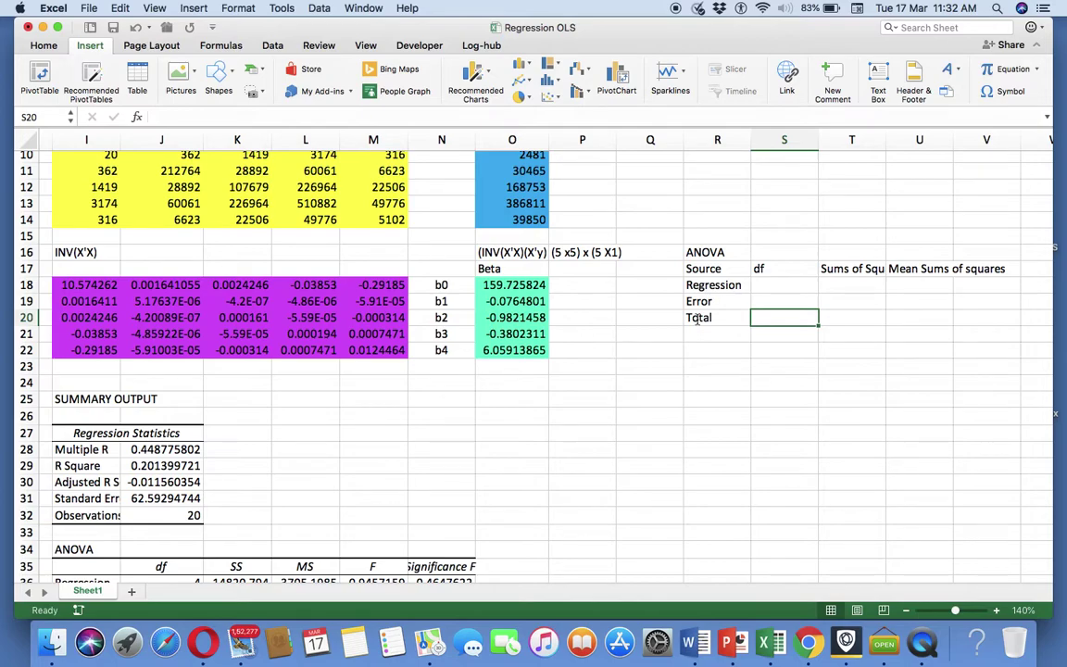
Step: Enter the degrees of freedom as formulas: =5-1 for Regression, =20-5 for Error and =20-1 for Total in S18:S20
key("Up")
key("Up")
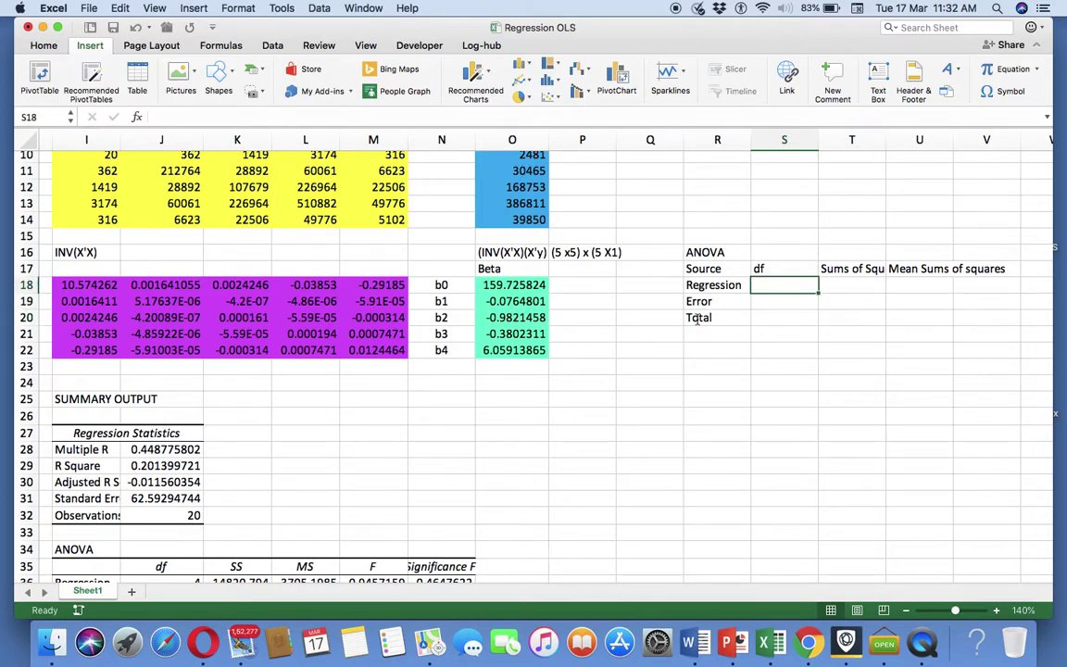
type("=")
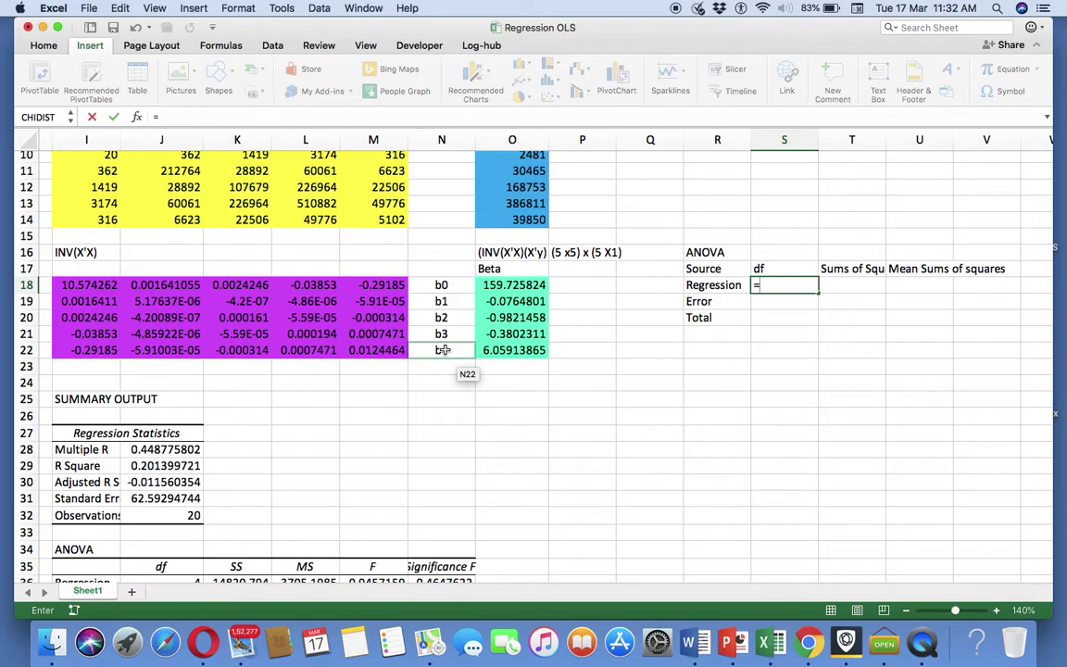
type("5-1")
key("Return")
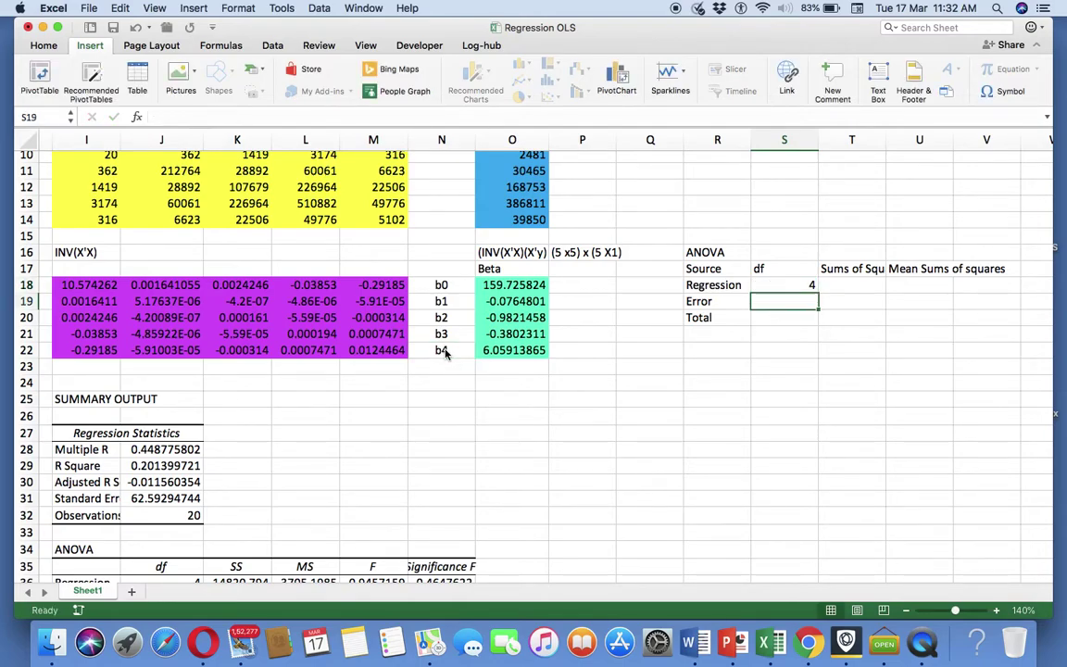
type("=")
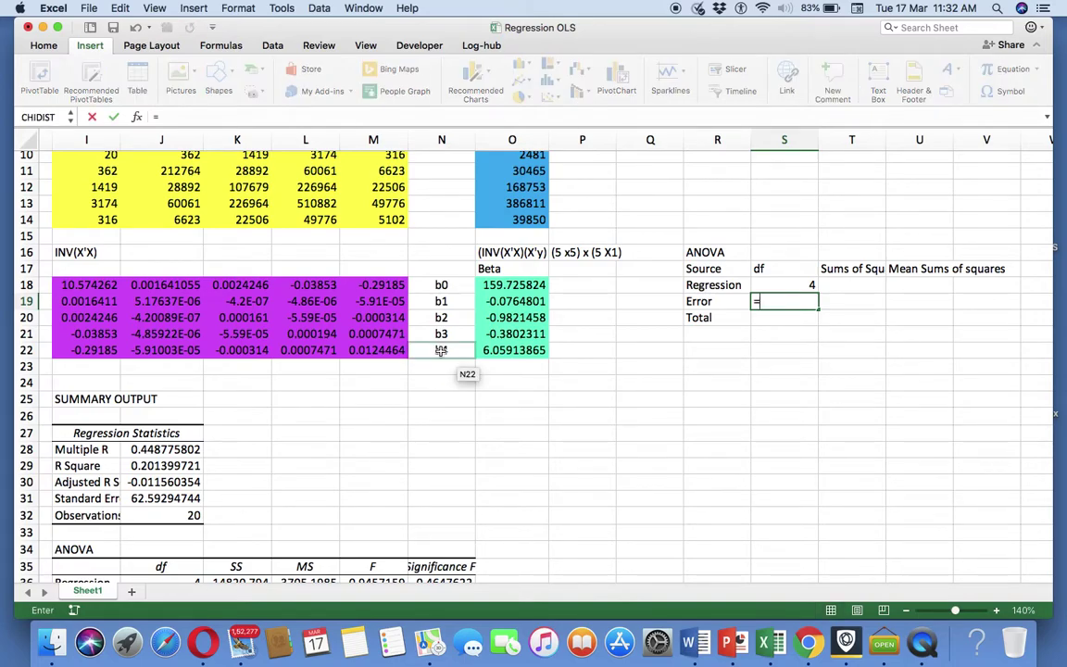
type("20-5")
key("Return")
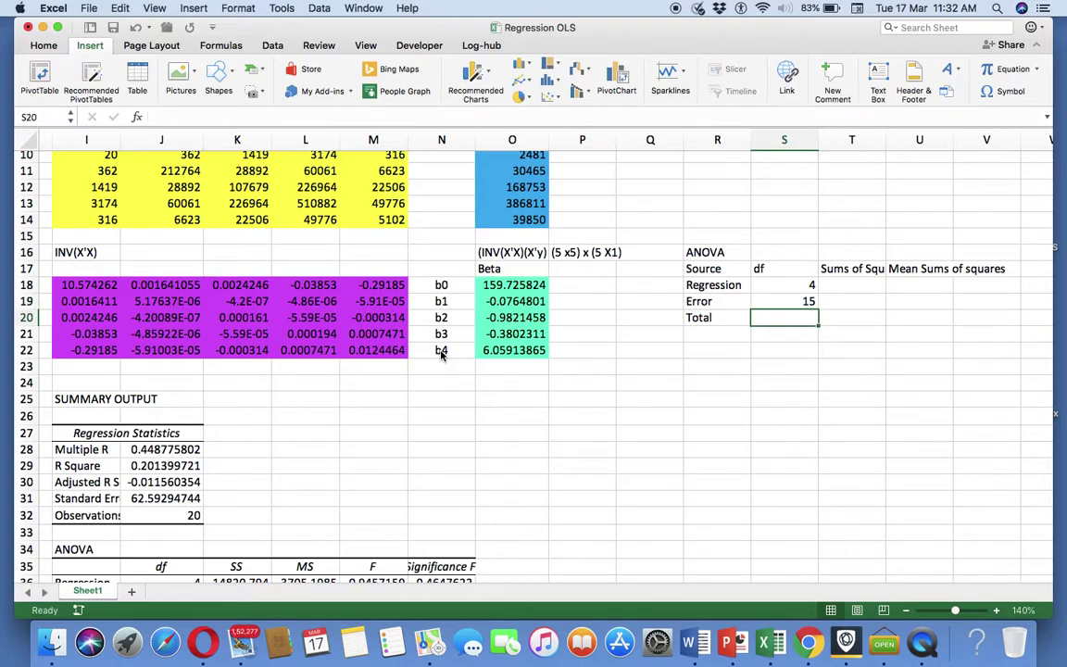
type("=2")
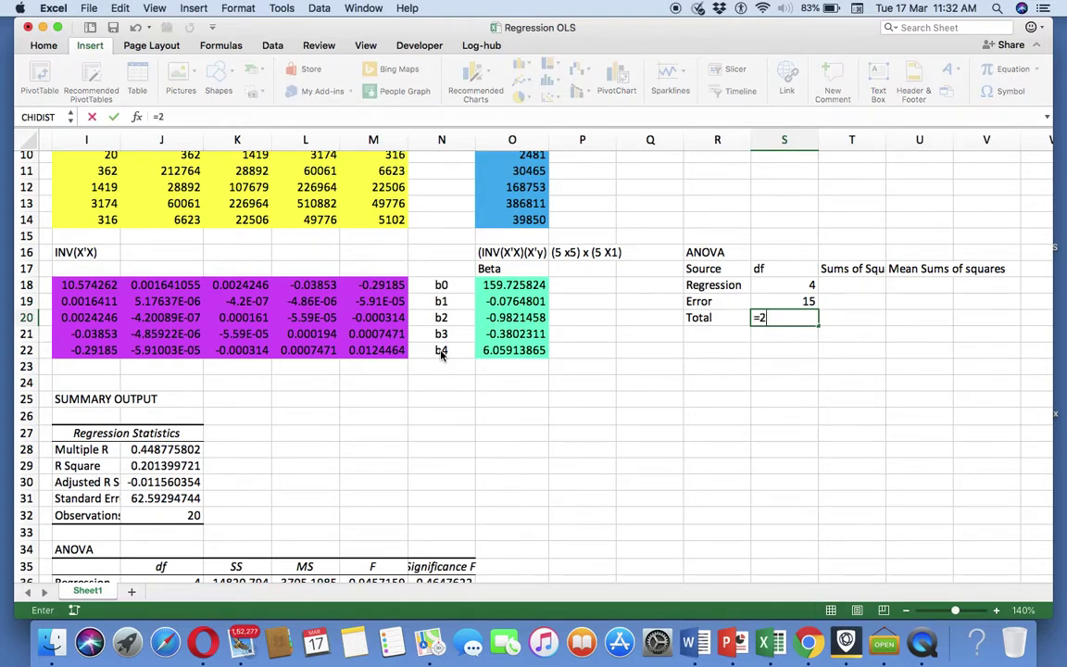
type("0-1")
key("Return")
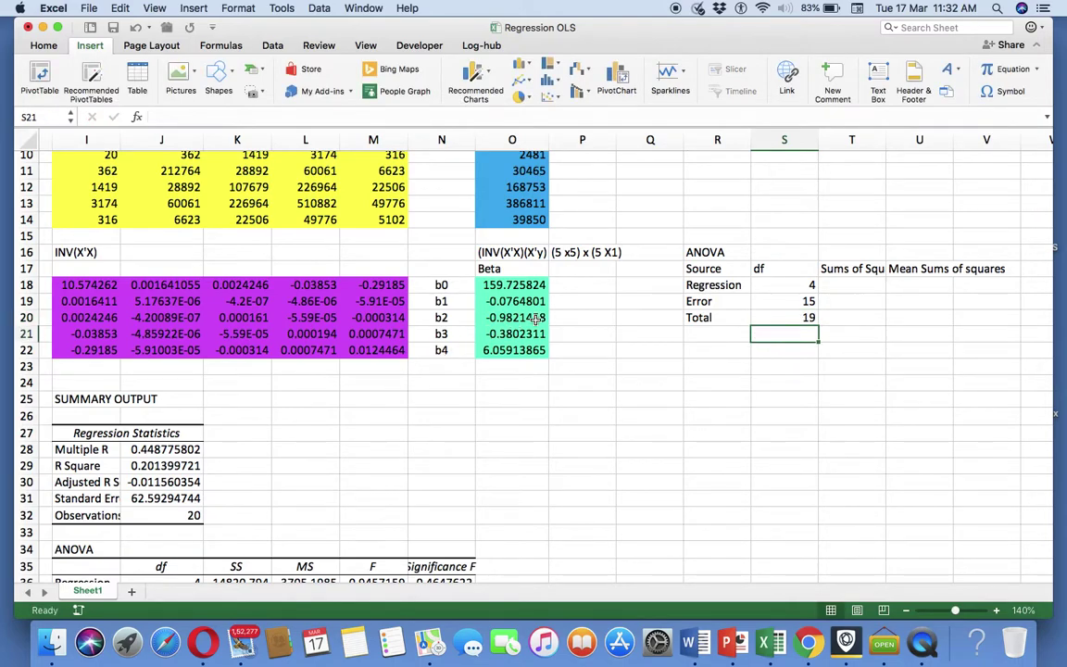
left_click(843, 284)
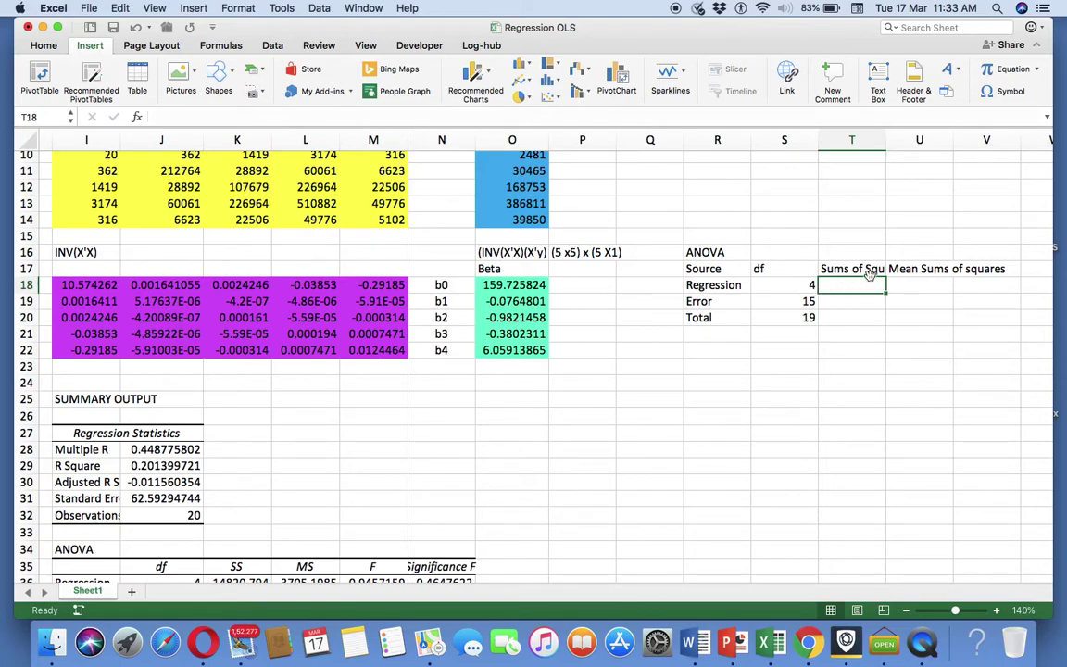
right_click(658, 333)
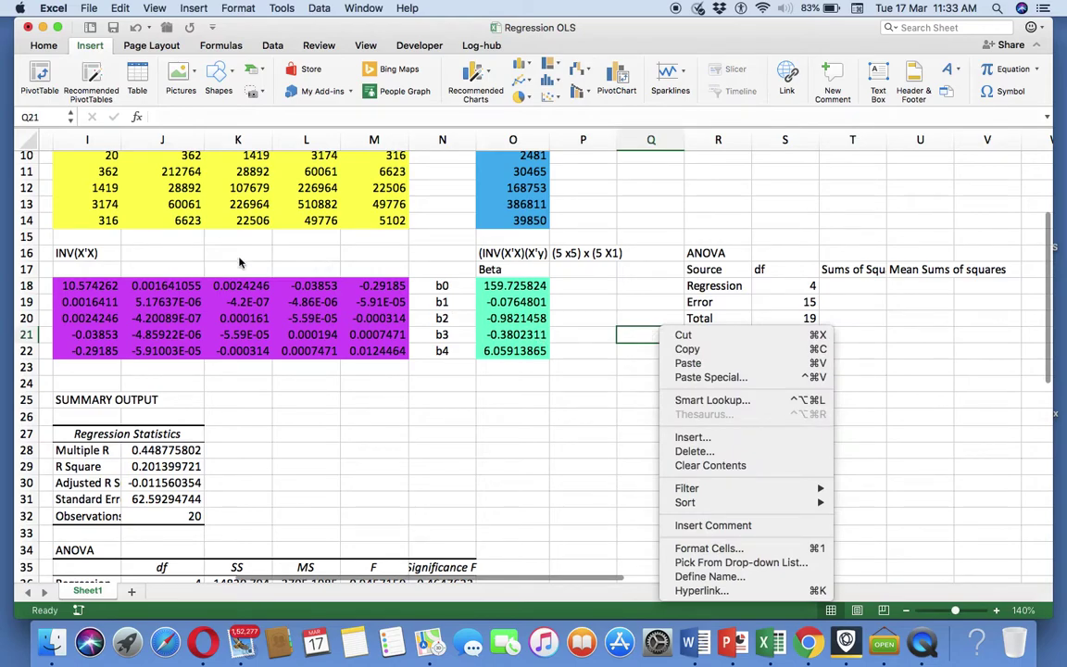
left_click(190, 237)
left_click(306, 335)
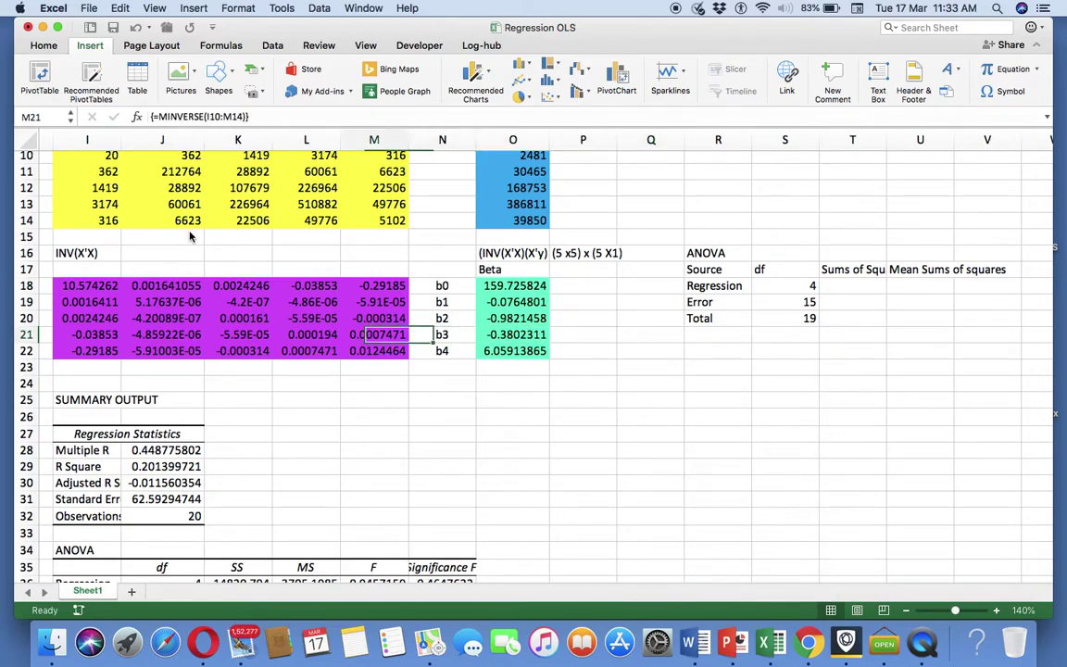
left_click(238, 303)
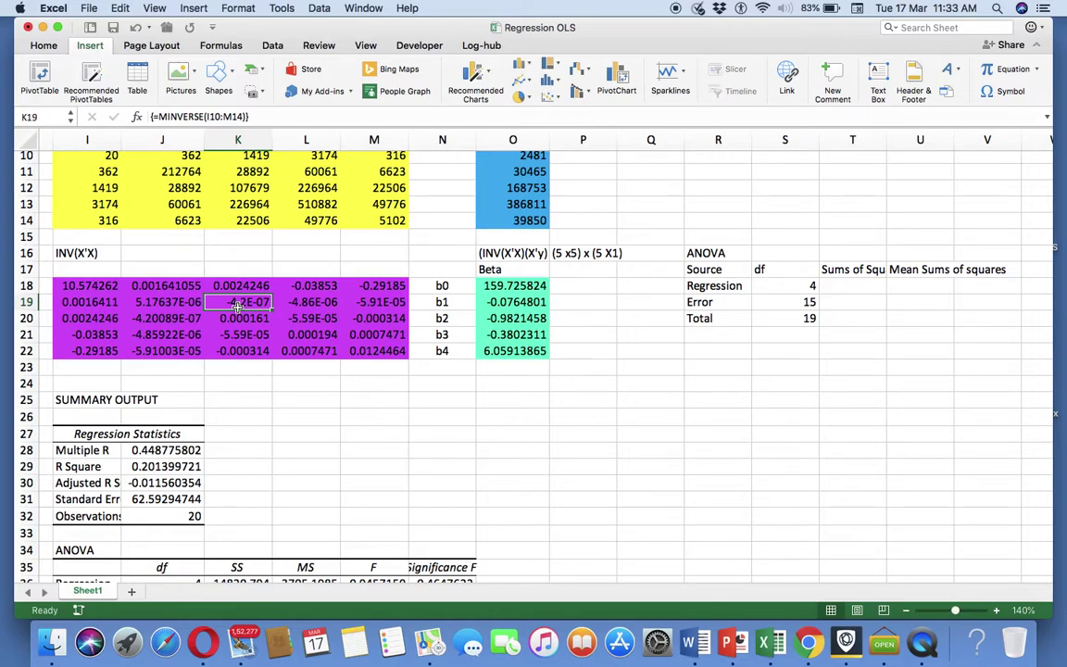
Step: Insert three blank columns before column G, directly after the x4 data
key("Left")
key("Left")
key("Left")
key("Left")
key("Left")
key("Left")
key("Left")
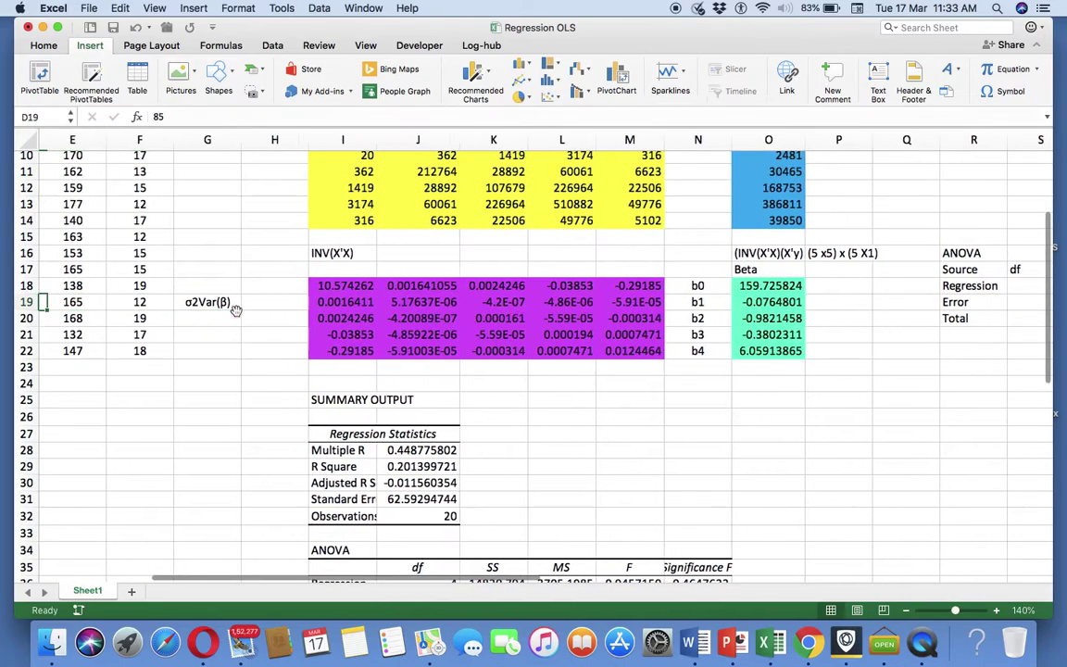
key("Left")
key("Right")
key("Right")
key("Right")
key("Right")
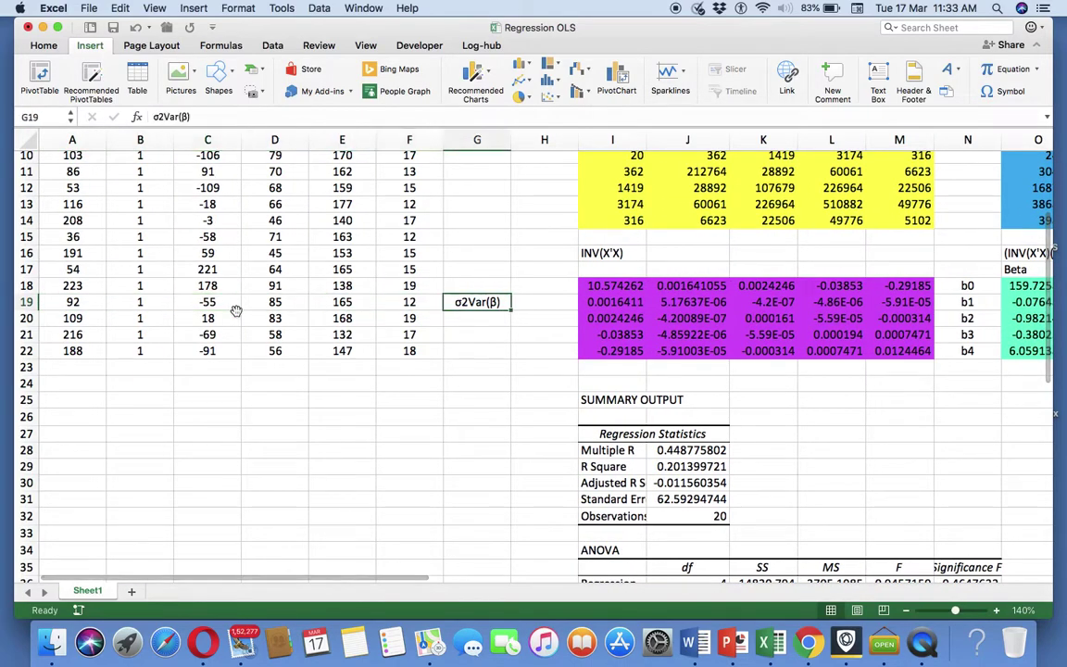
key("Up")
key("Up")
key("Up")
key("Up")
key("Up")
key("Up")
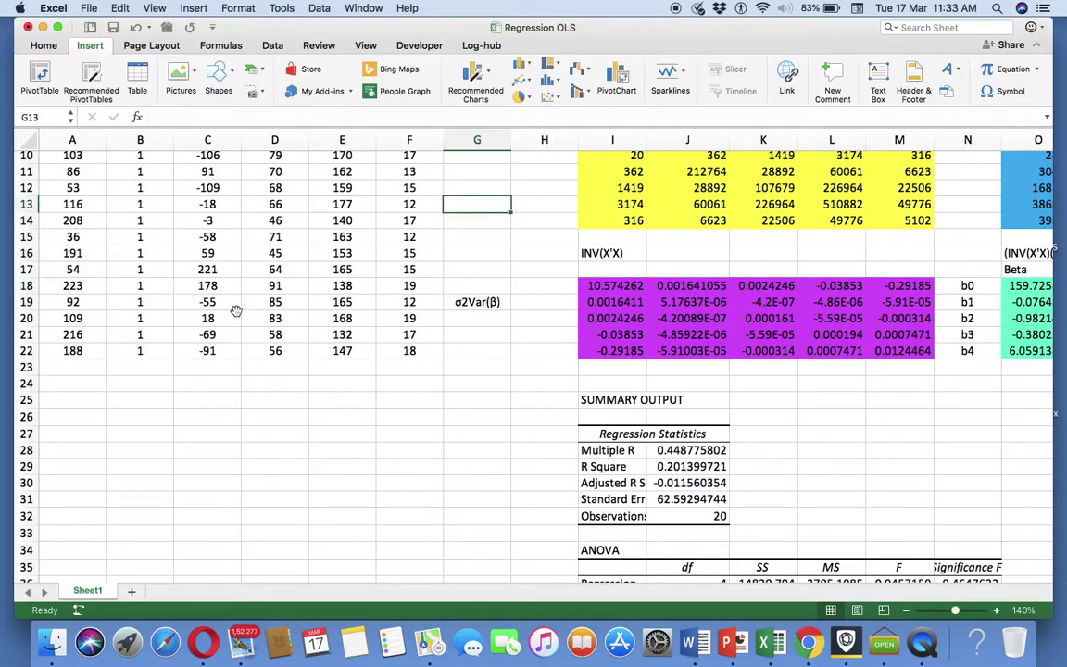
key("Up")
key("Up")
key("Up")
key("Up")
key("Up")
key("Up")
key("Up")
key("Up")
key("Up")
key("Up")
key("Up")
key("Up")
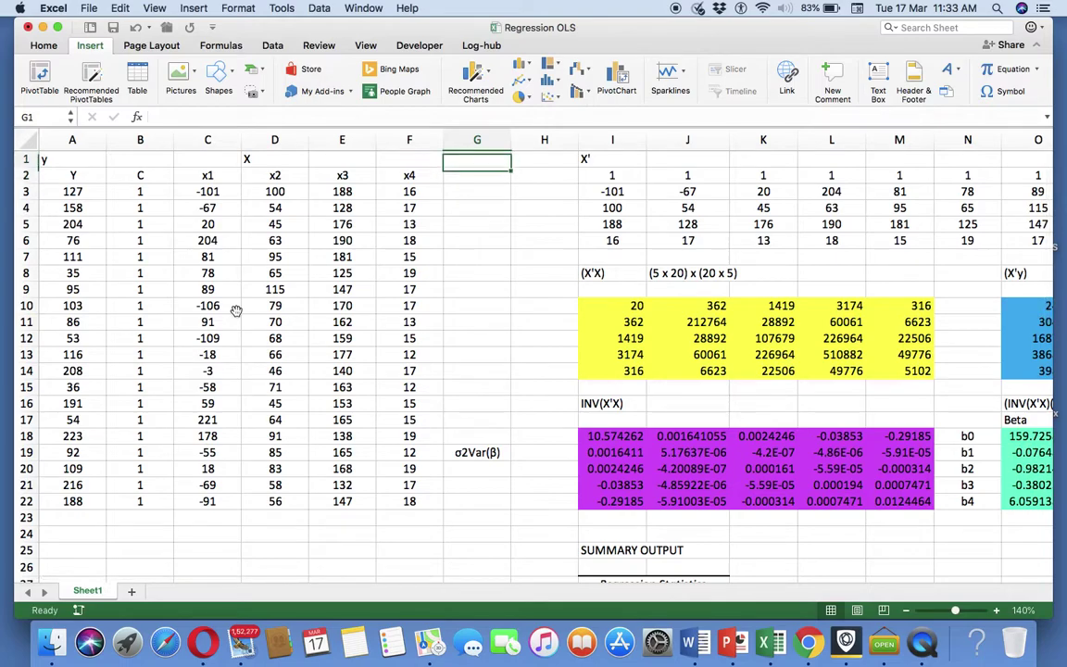
left_click(475, 138)
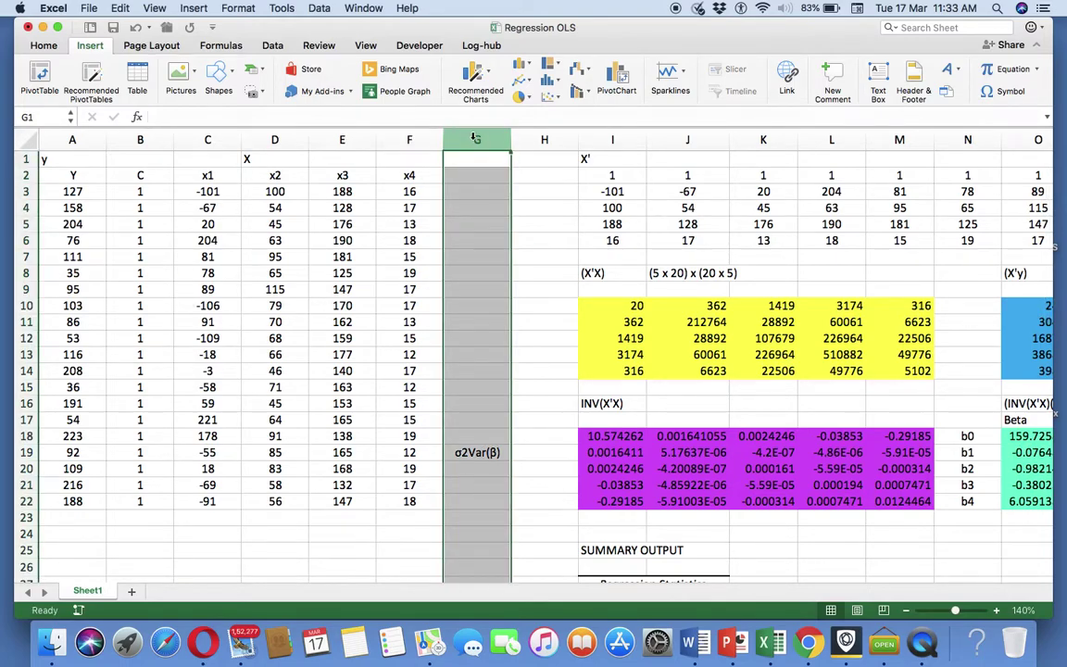
key("super+shift+equal")
key("super+shift+equal")
key("super+shift+equal")
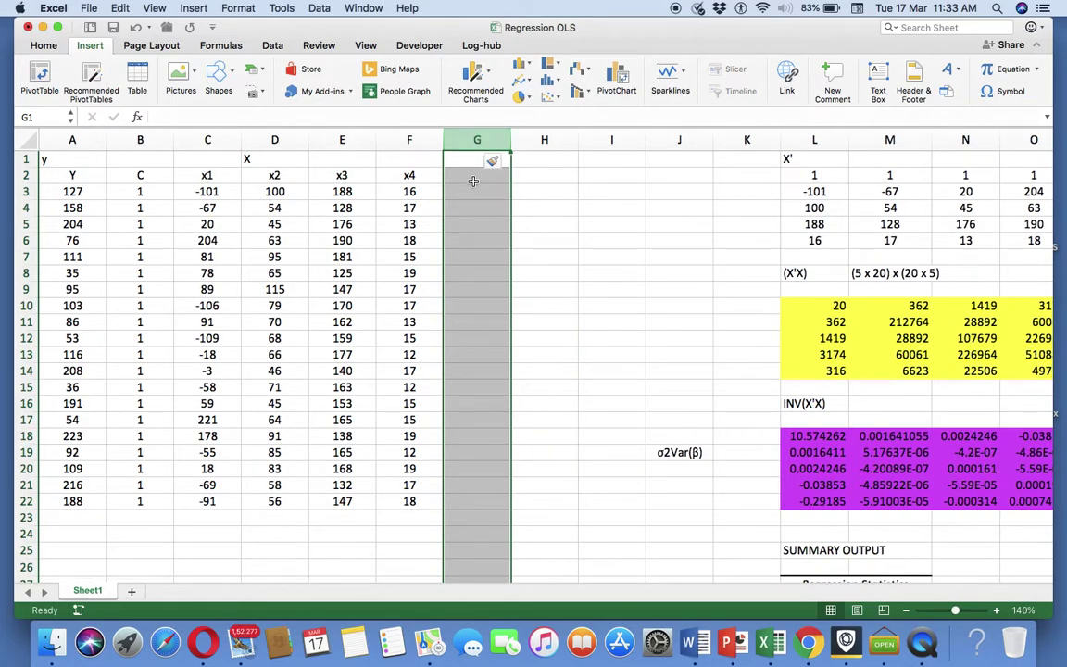
Step: Head the new column beside x4 with the label Yhat in G2
left_click(473, 182)
type("Y")
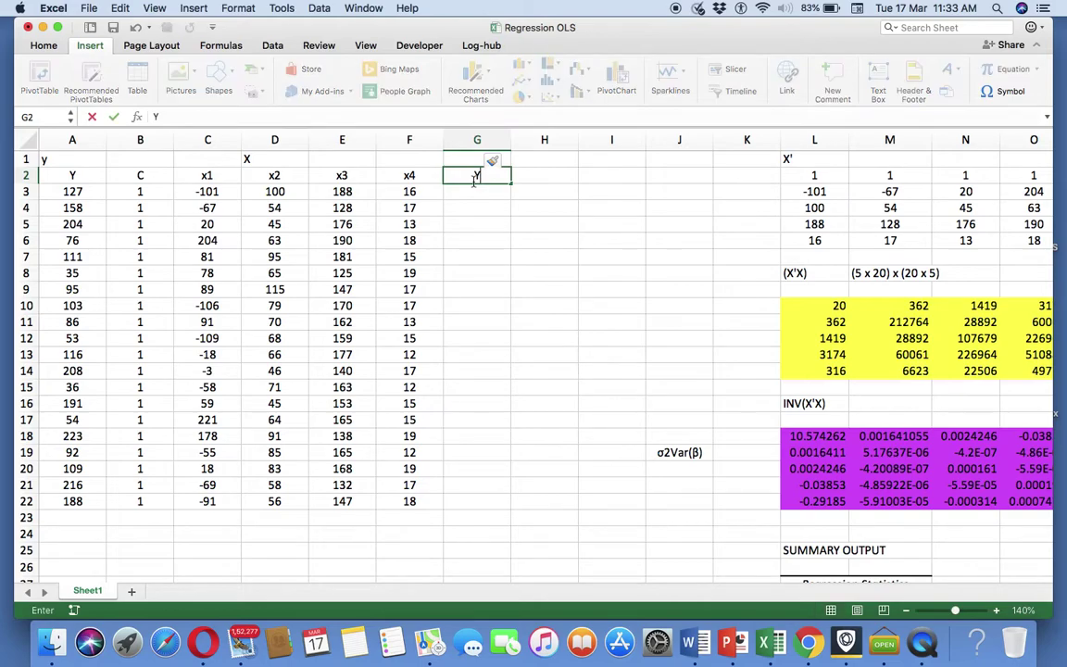
type("hat")
key("Up")
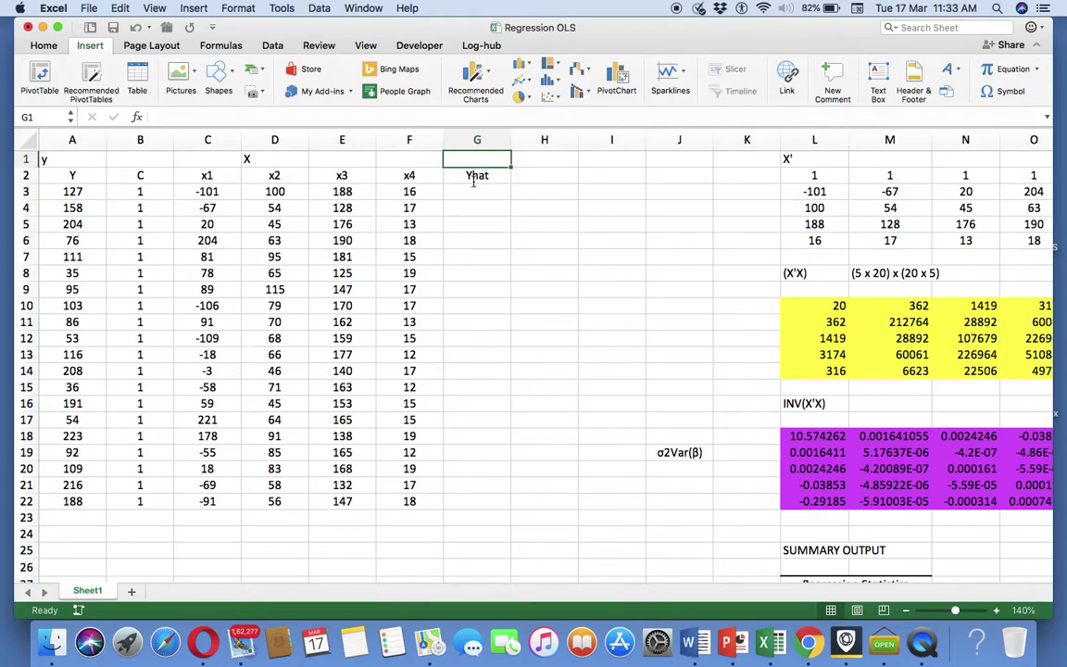
Step: Enter the matrix dimension note (20 x5 in G1 above the Yhat header and reselect that cell
type("(")
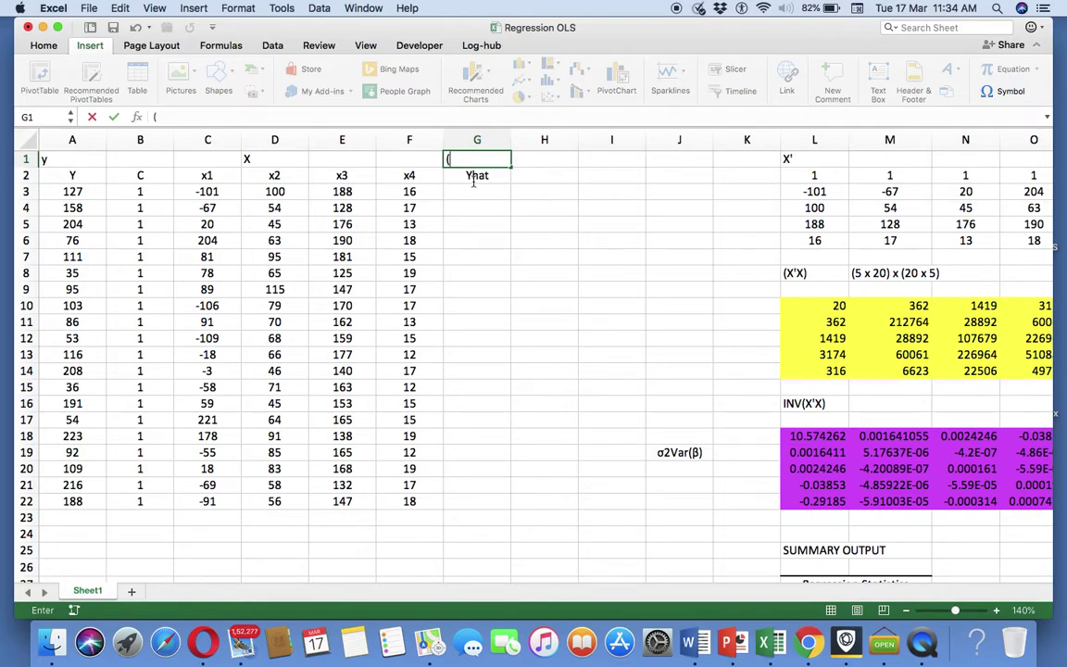
type("20 x5")
key("Left")
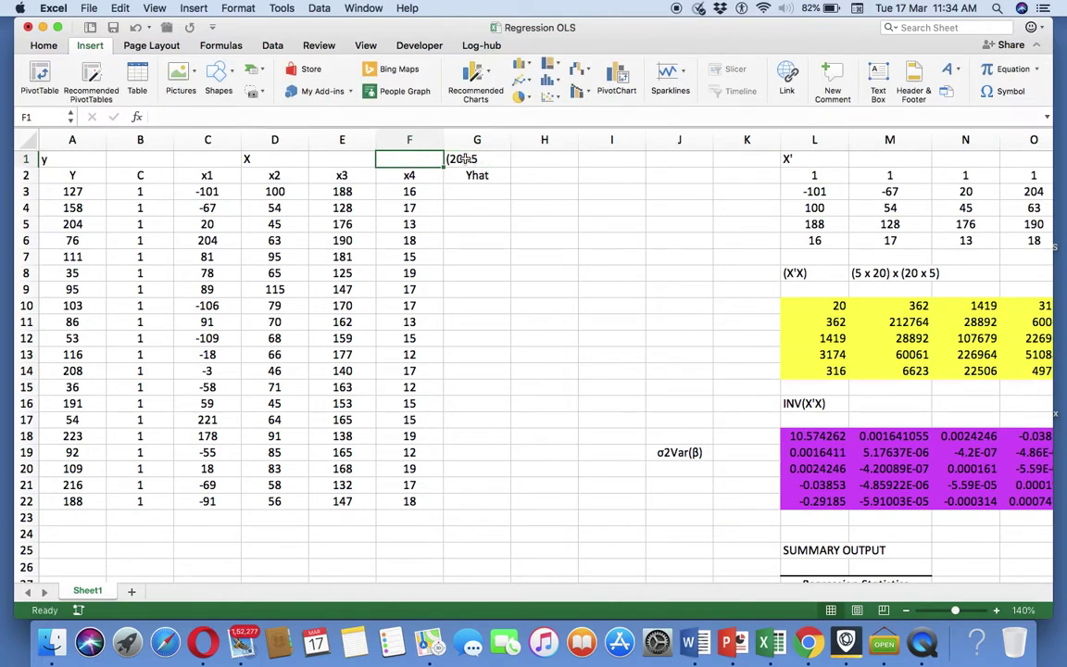
left_click(466, 159)
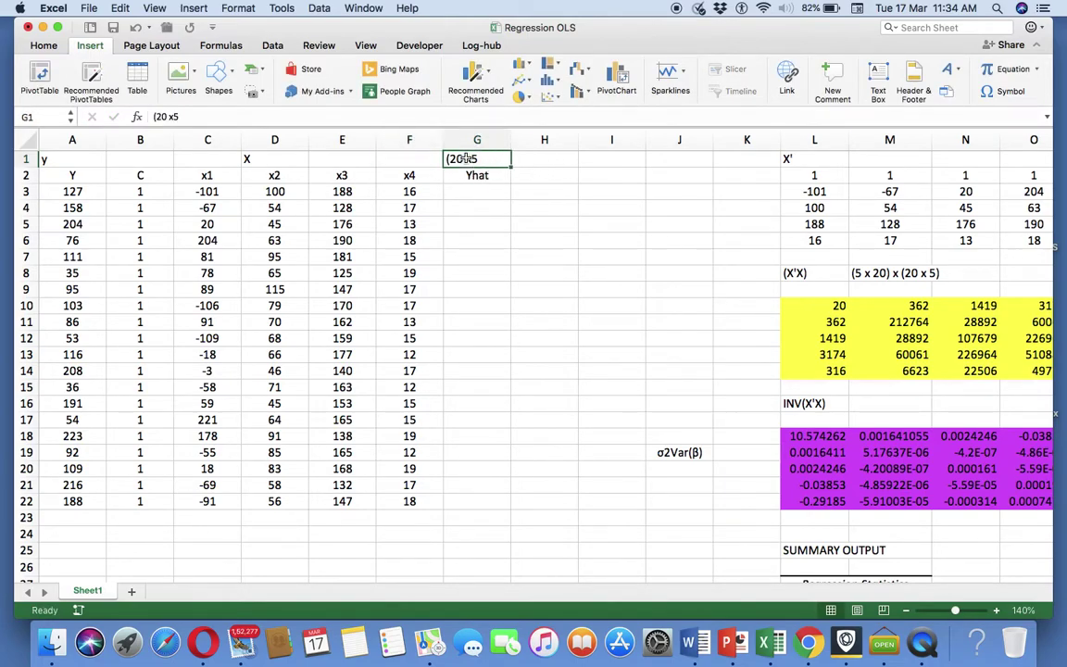
Step: Complete the matrix dimension label above the Yhat heading in G1 so it reads (20 x 5) x (5 x 1)
left_click(171, 115)
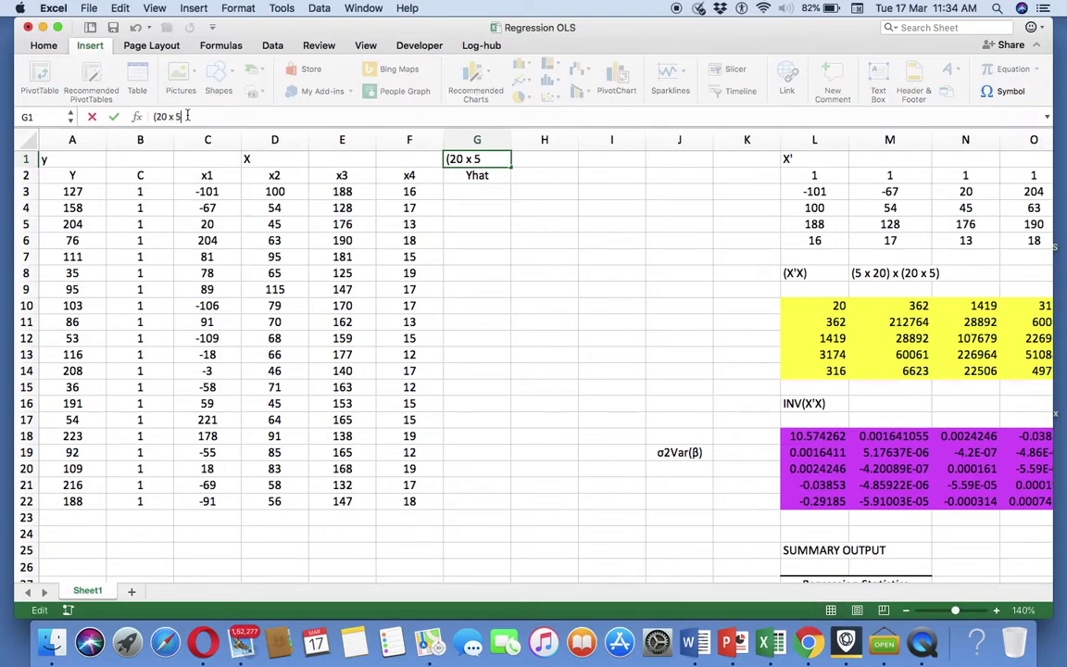
type(")")
scroll(437, 274, "right", 3)
scroll(436, 274, "down", 1)
scroll(436, 274, "right", 3)
scroll(436, 274, "down", 1)
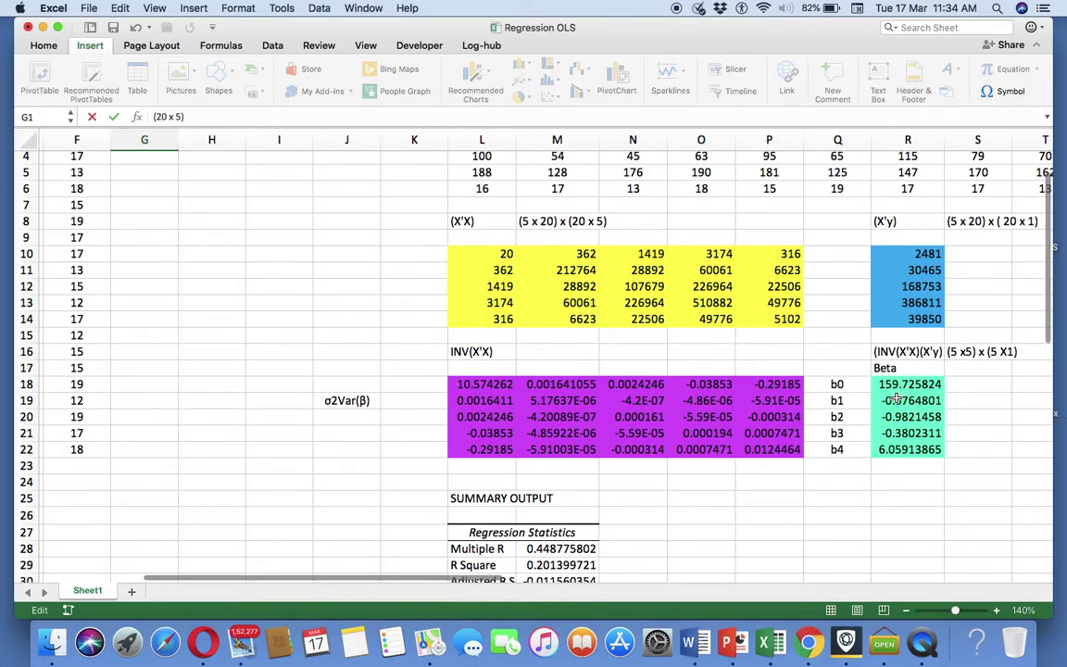
scroll(753, 364, "left", 1)
scroll(753, 364, "up", 1)
scroll(752, 364, "left", 2)
scroll(753, 364, "up", 2)
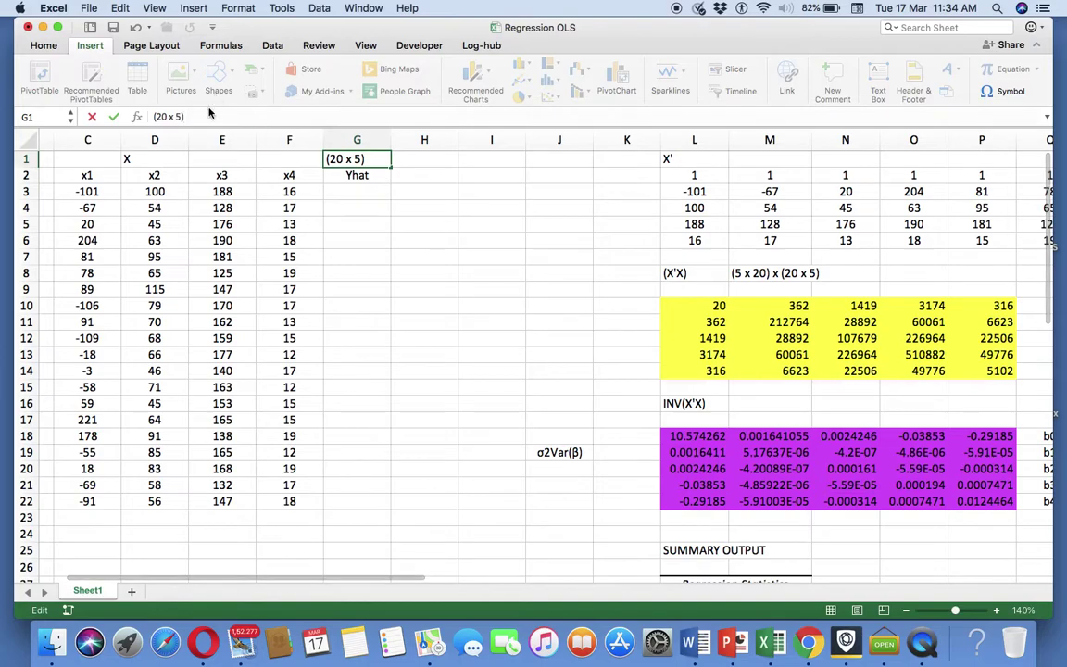
type("x (")
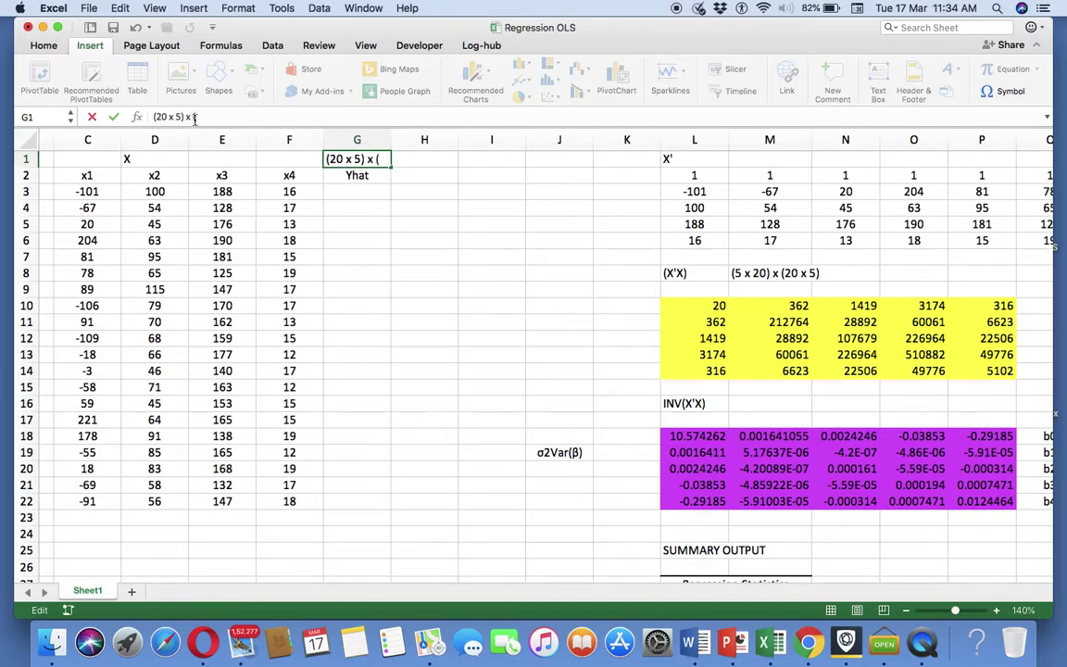
type("5 x 1")
key("Return")
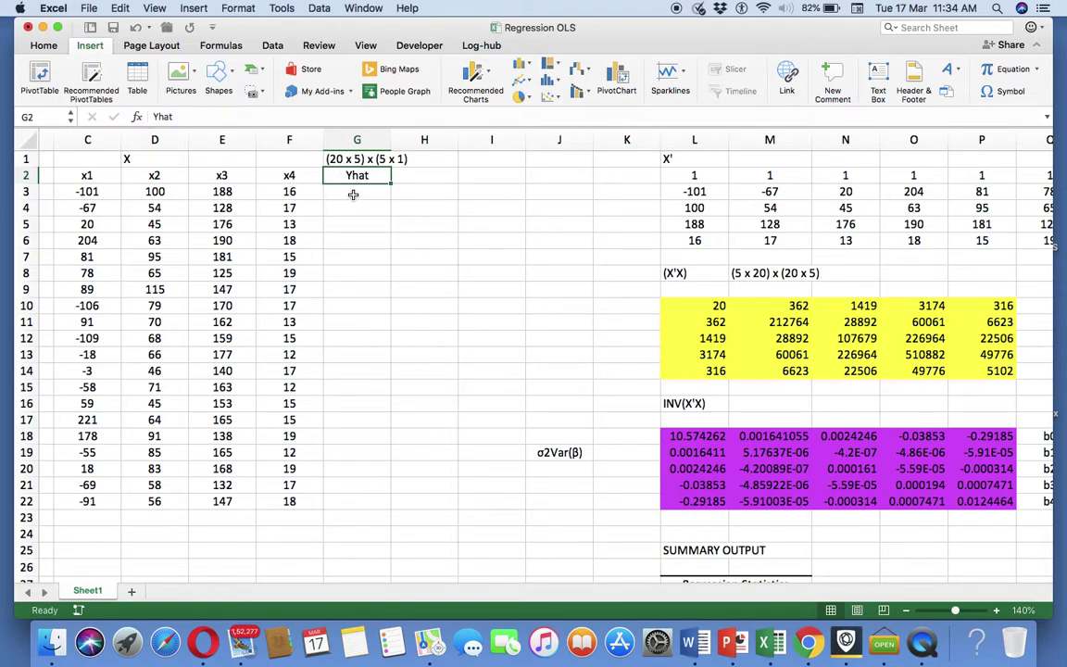
Step: Calculate the Yhat values in G3:G22 with the array formula =MMULT(B3:F22,R18:R22), multiplying the X matrix by the Beta column
left_click_drag(353, 195, 355, 499)
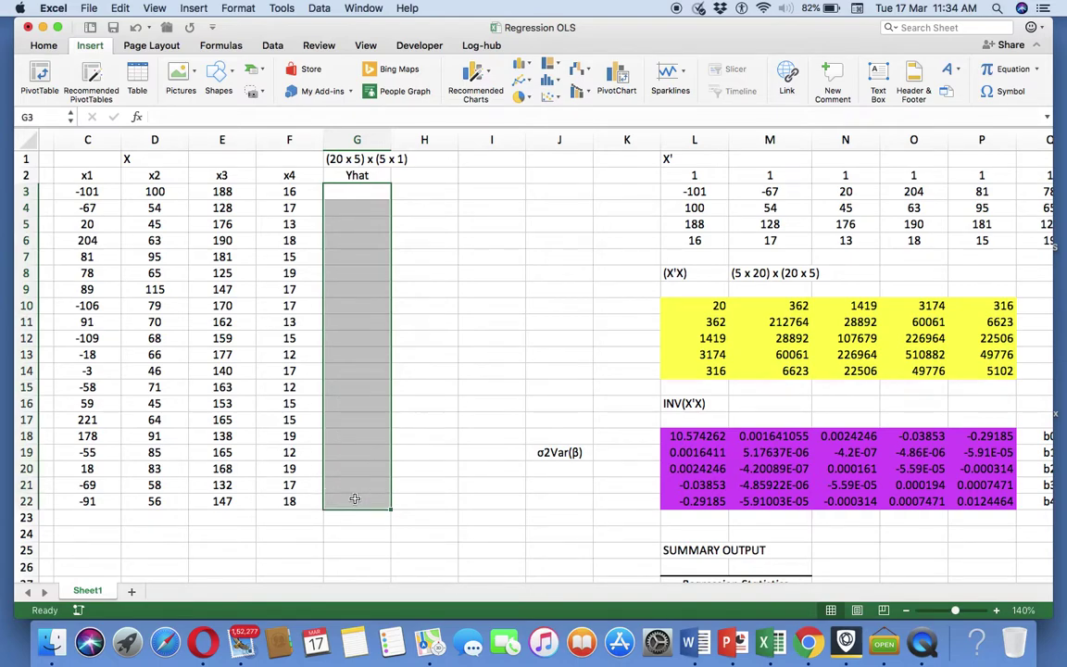
type("=m")
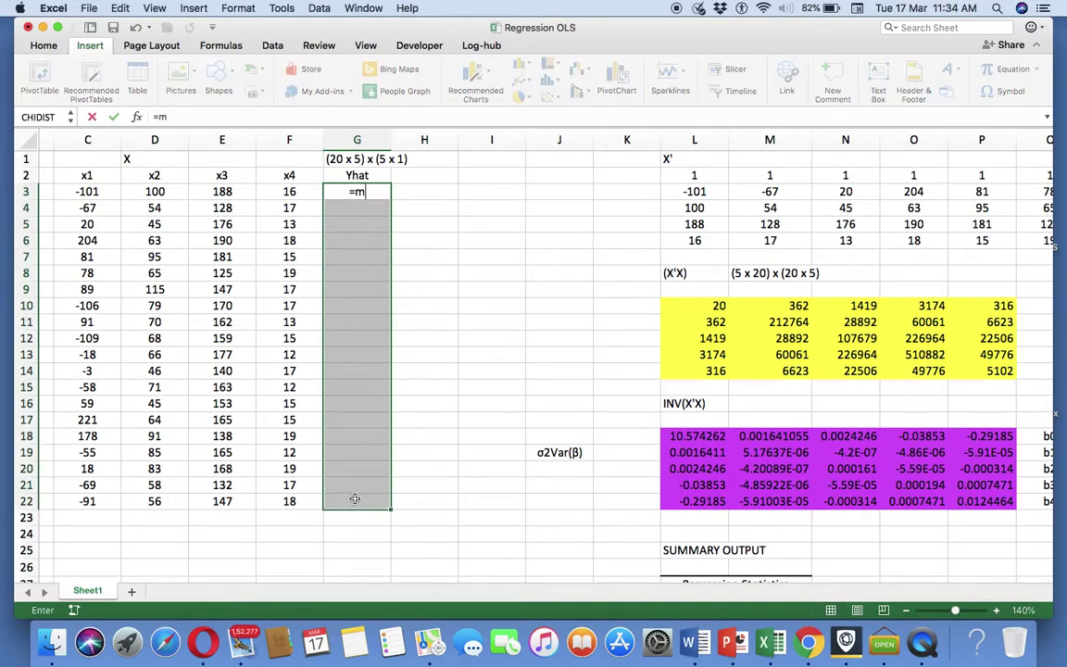
type("mult(")
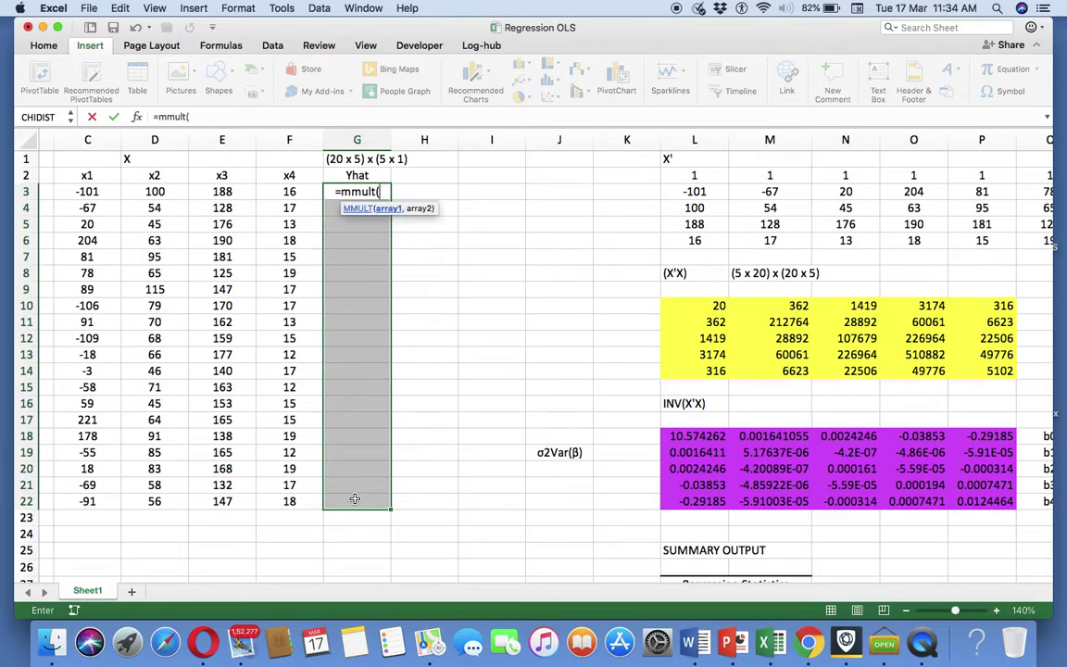
left_click(364, 386)
scroll(238, 342, "left", 3)
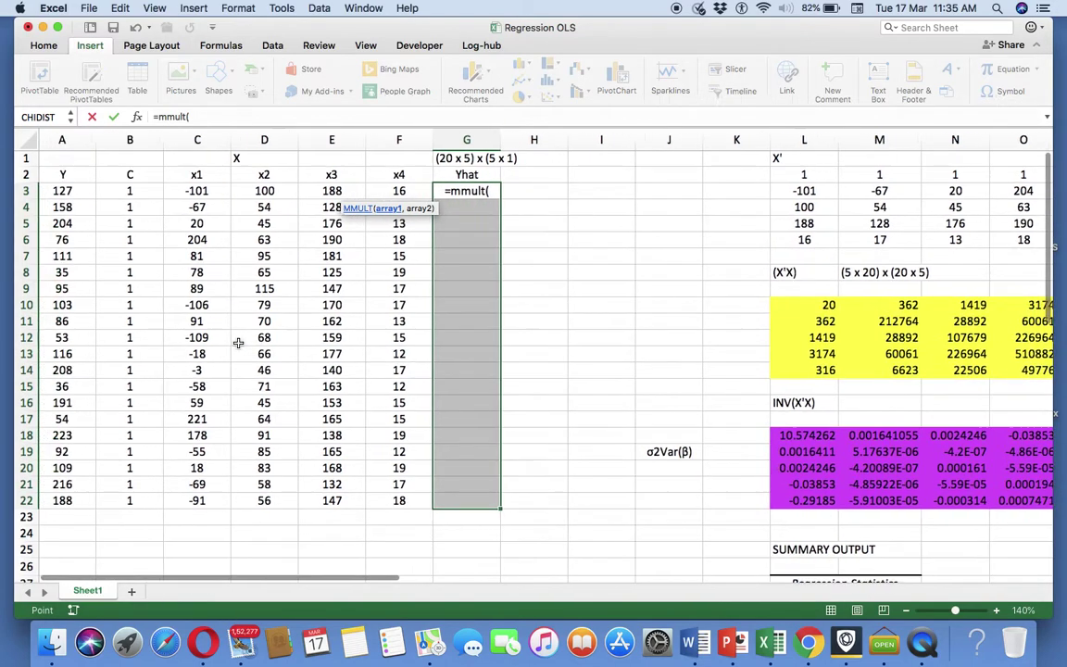
left_click_drag(139, 191, 405, 501)
type(",")
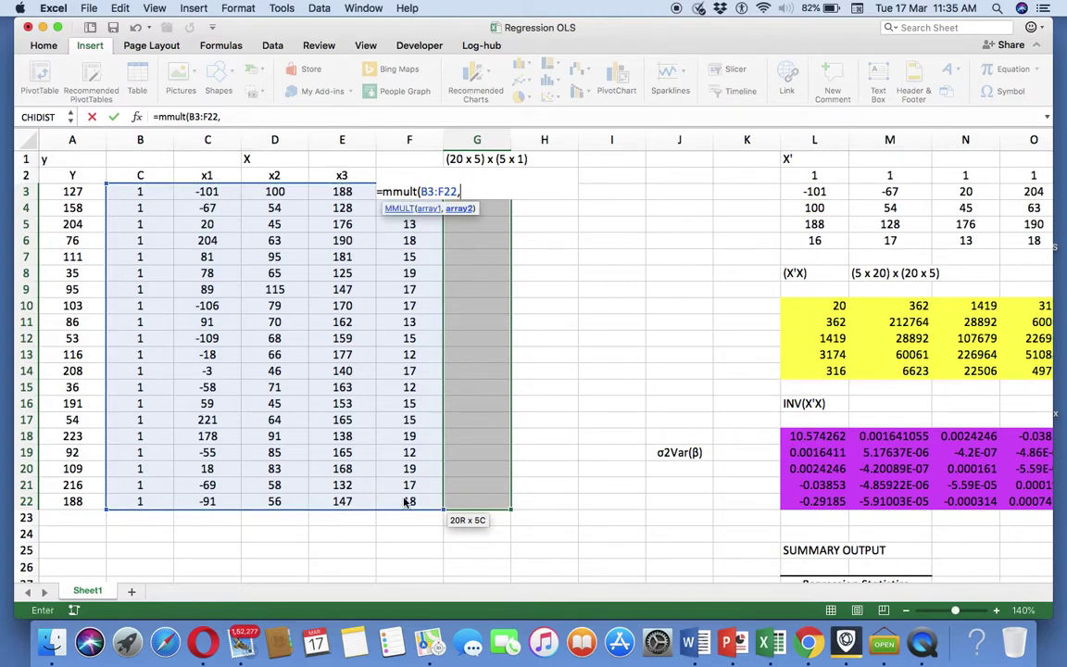
scroll(417, 496, "right", 10)
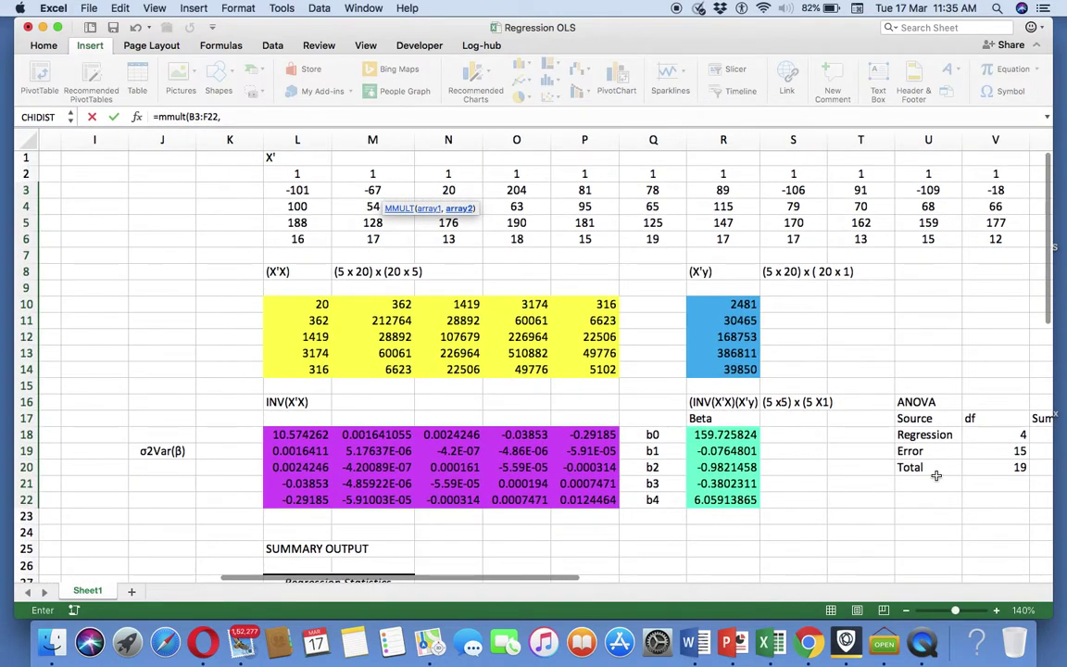
left_click_drag(724, 434, 736, 499)
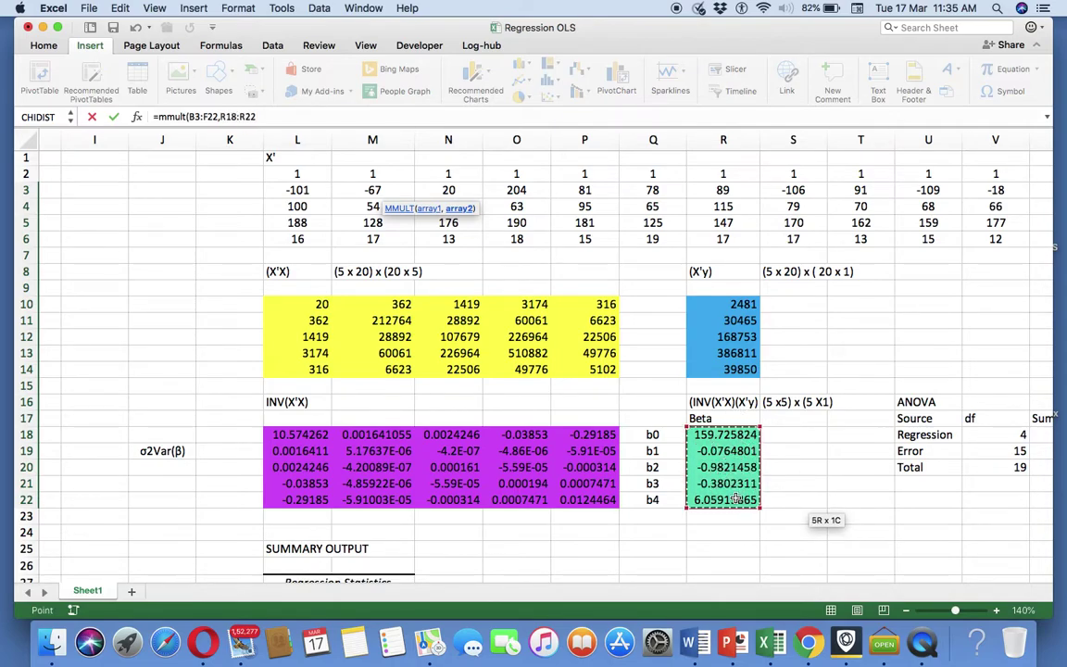
type(")")
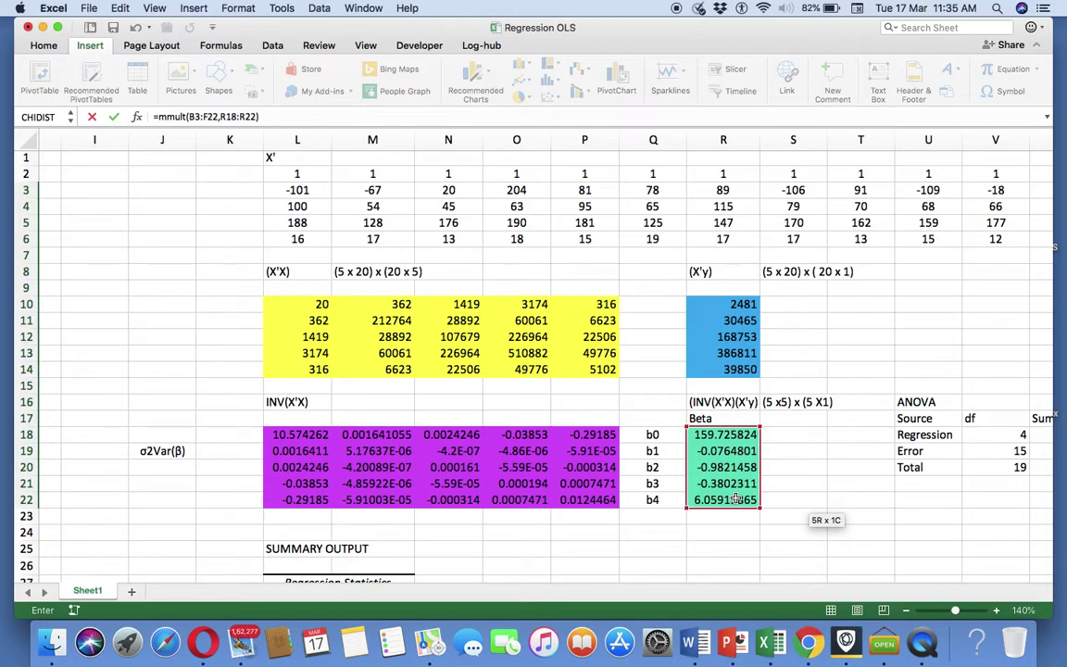
key("ctrl+shift+Return")
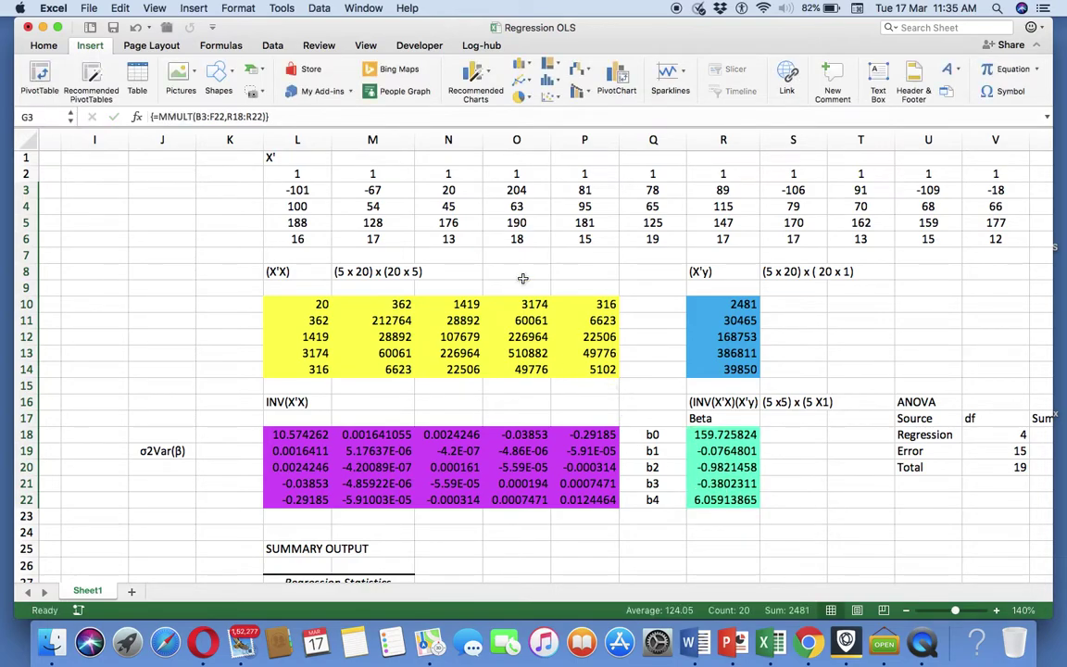
Step: Enter the heading "error" in H2, beside the Yhat heading
scroll(108, 220, "left", 3)
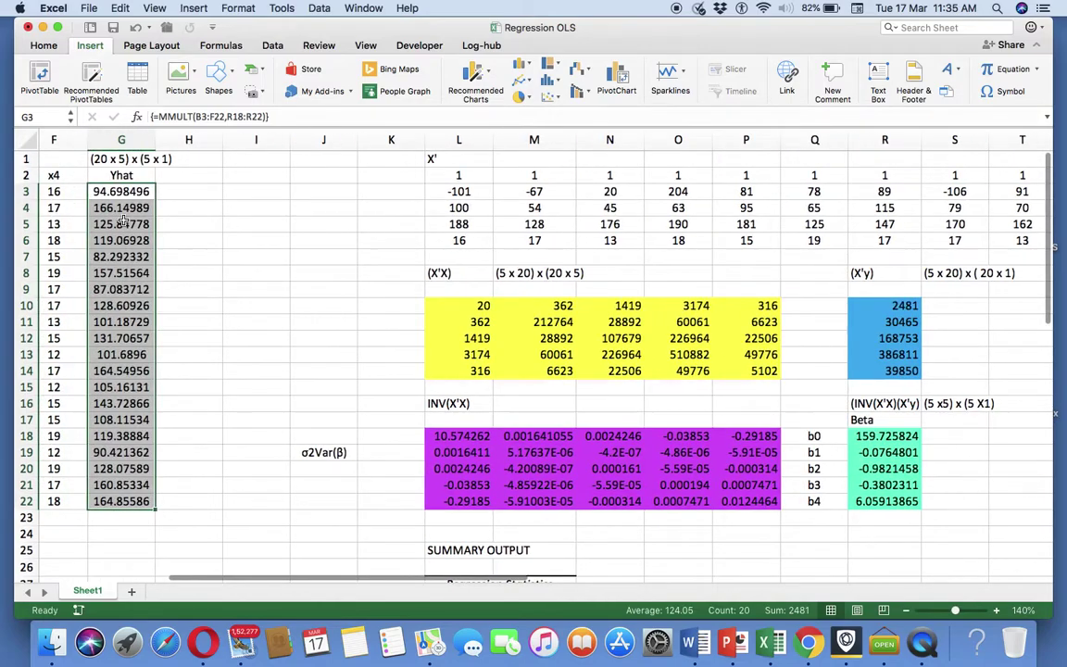
scroll(122, 222, "left", 1)
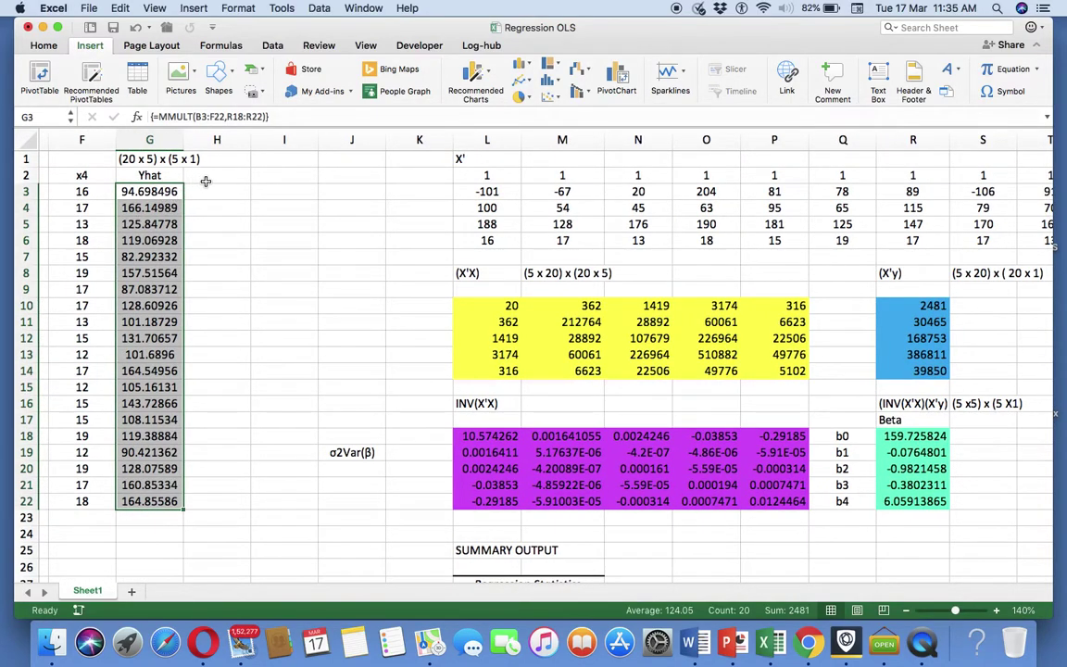
left_click(208, 178)
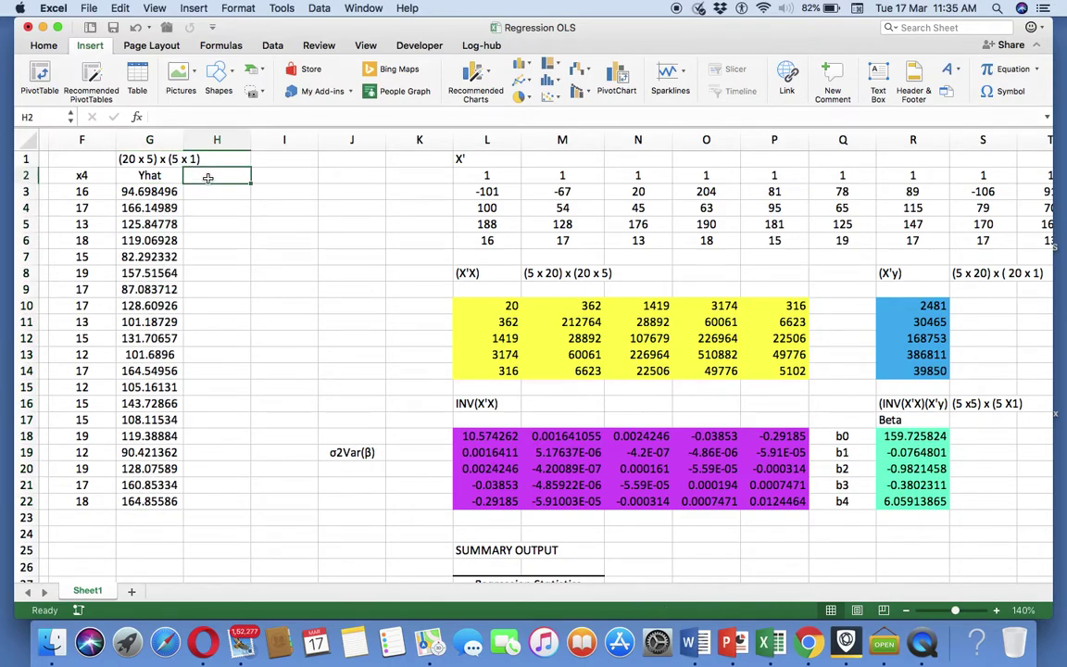
type("err")
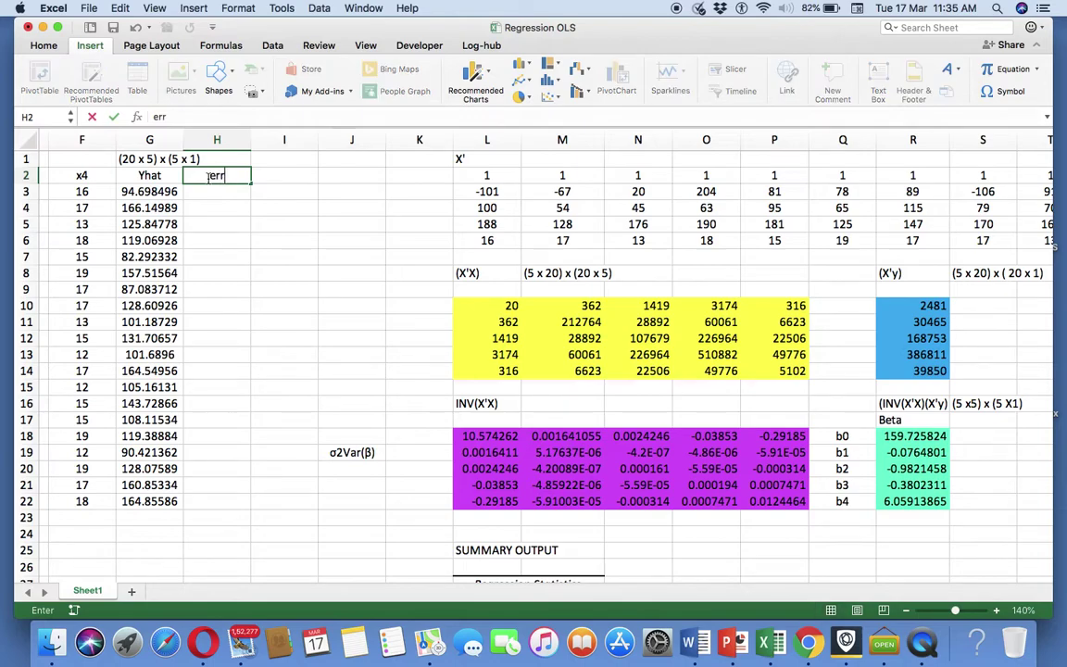
type("or")
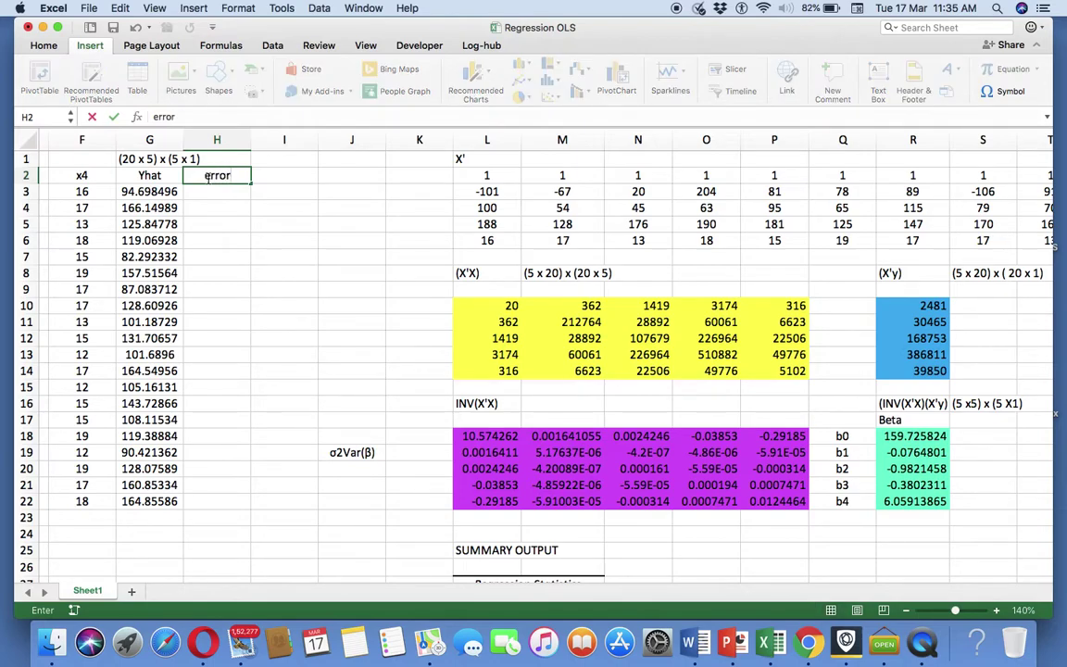
key("Return")
Step: Calculate the error in H3 with =A3-G3 and fill the formula down to H22
type("=")
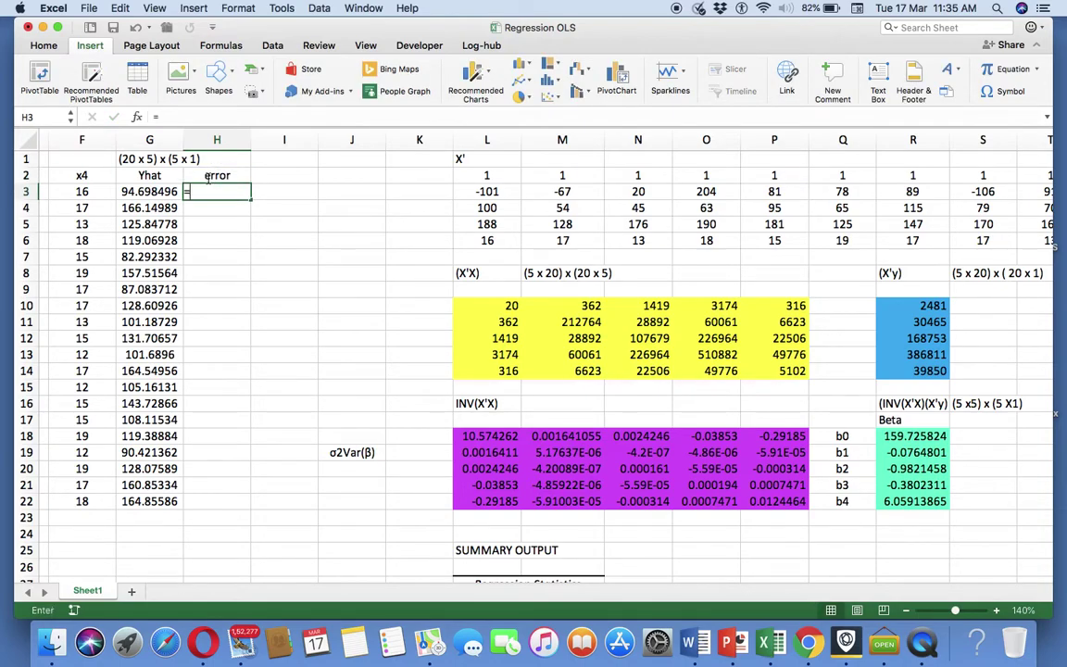
scroll(209, 181, "left", 5)
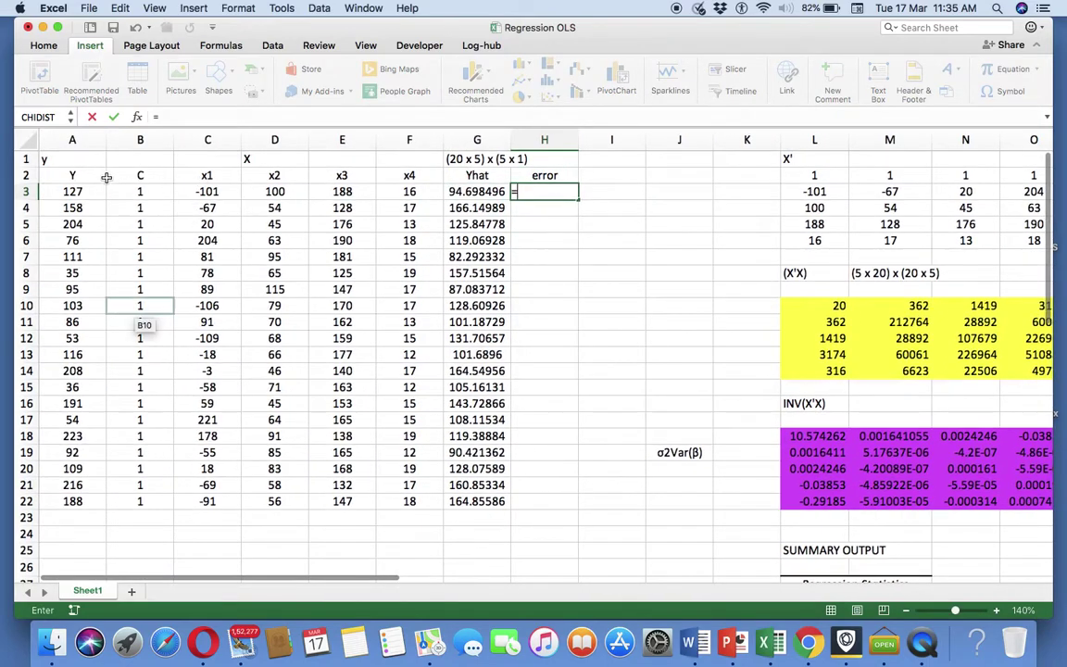
left_click(68, 192)
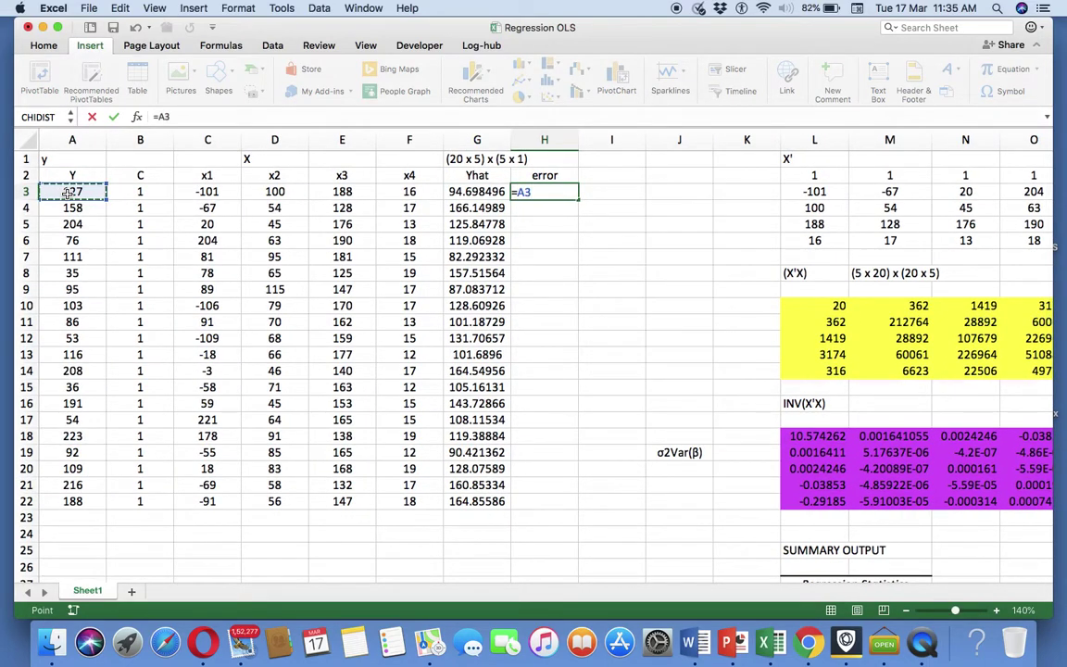
type("-")
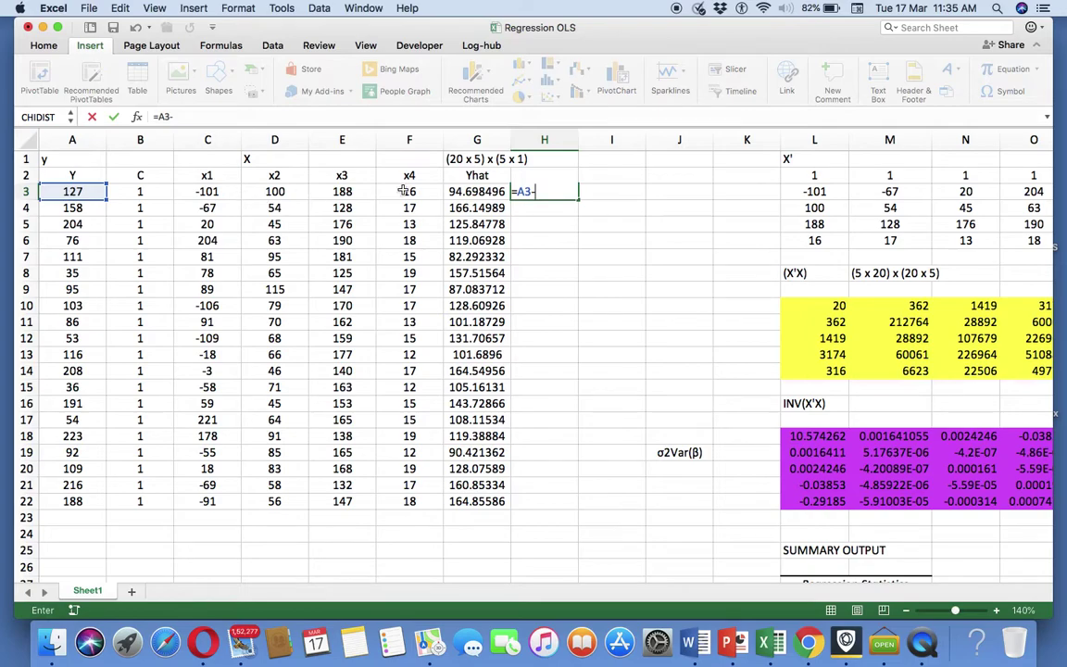
left_click(472, 190)
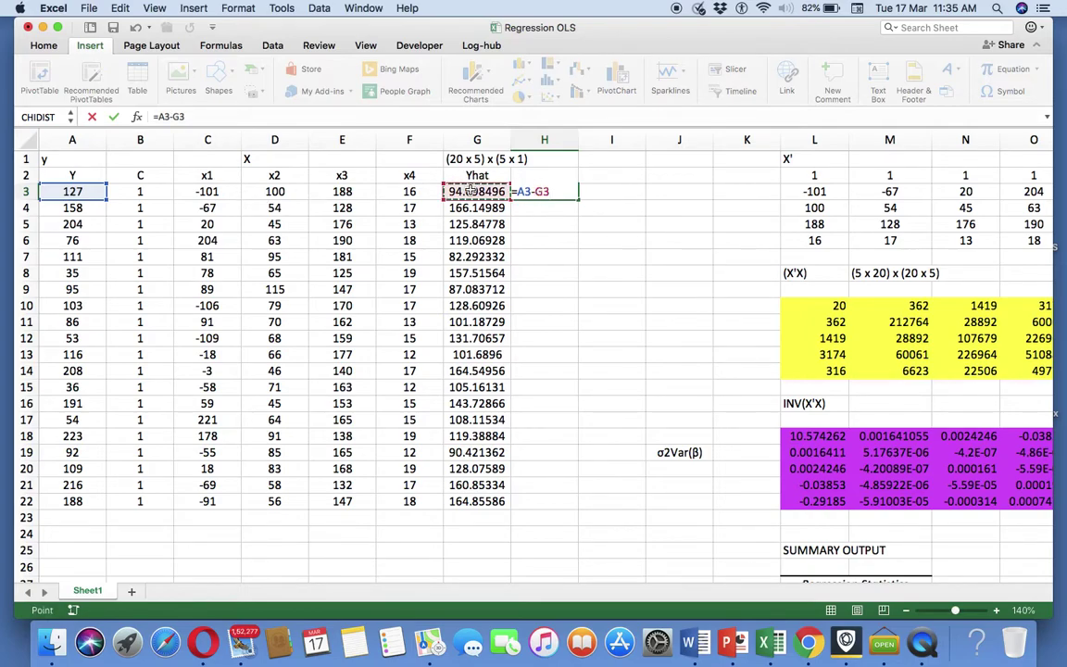
key("Return")
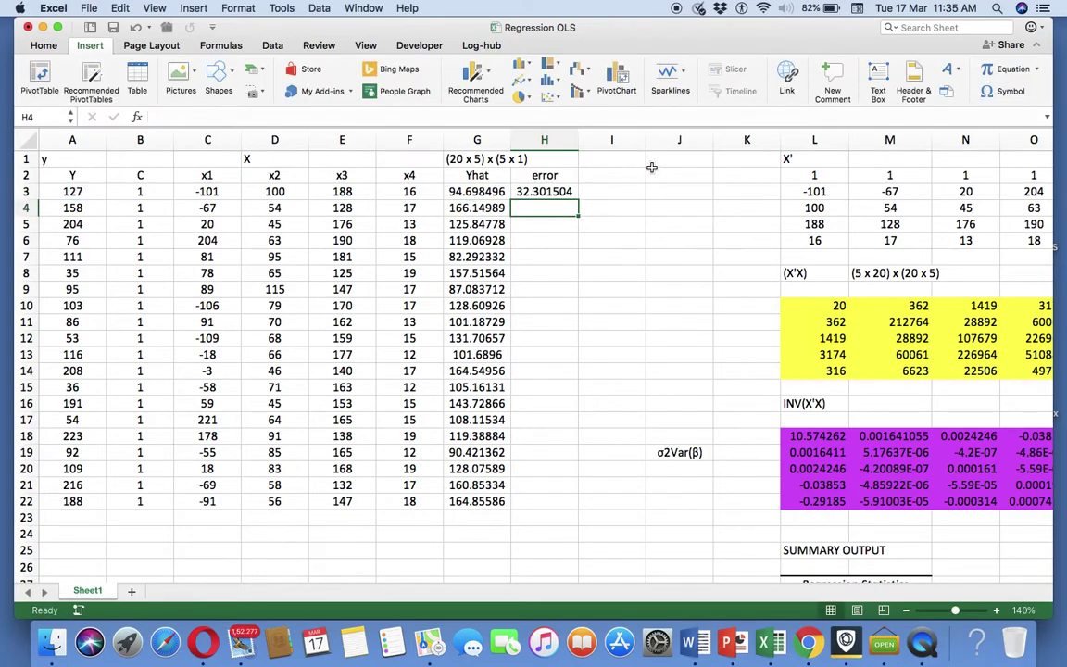
left_click(542, 192)
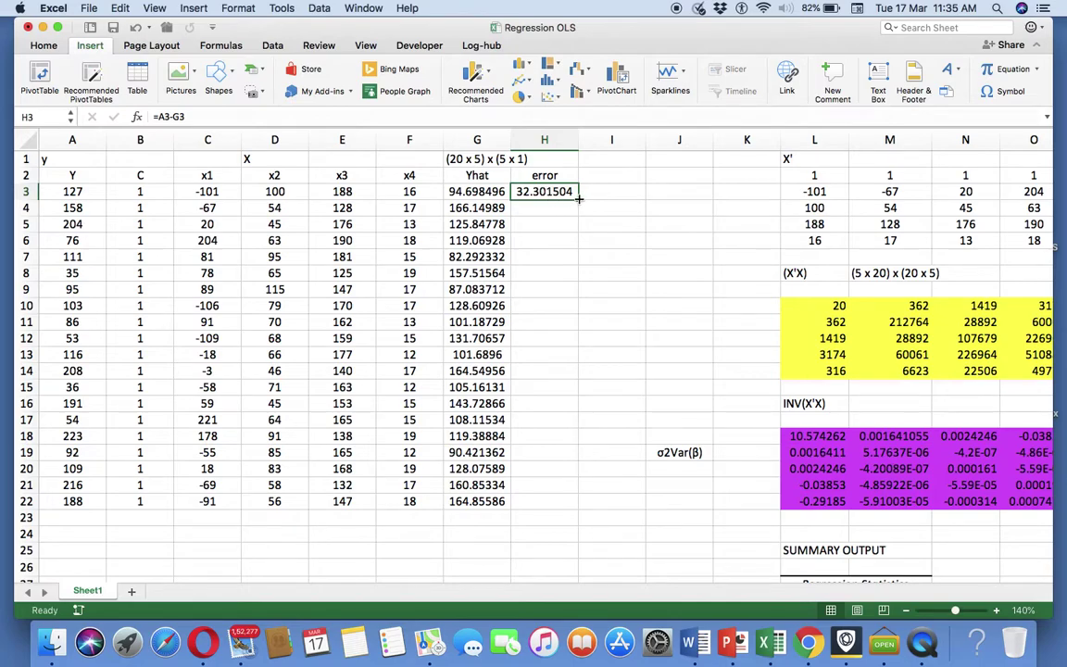
double_click(578, 199)
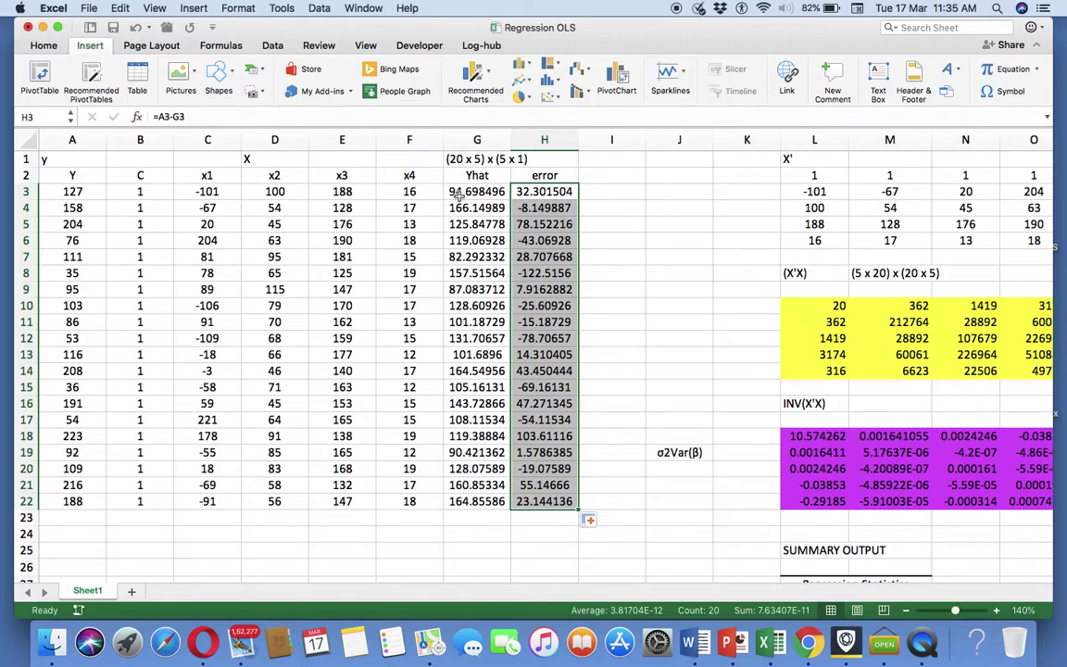
scroll(435, 232, "down", 1)
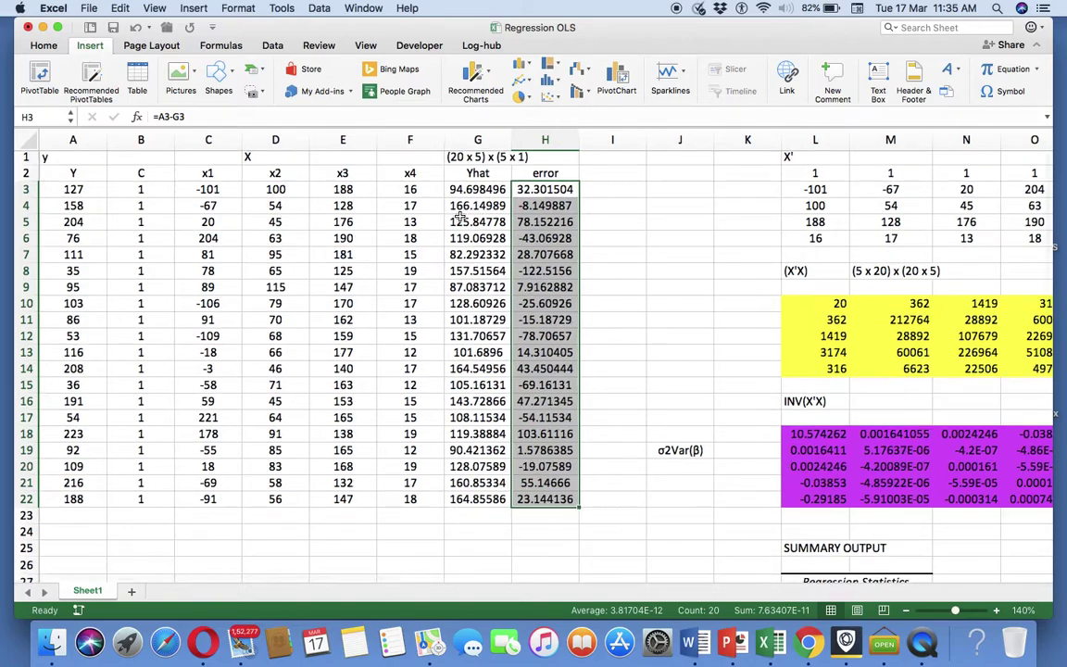
scroll(407, 245, "up", 1)
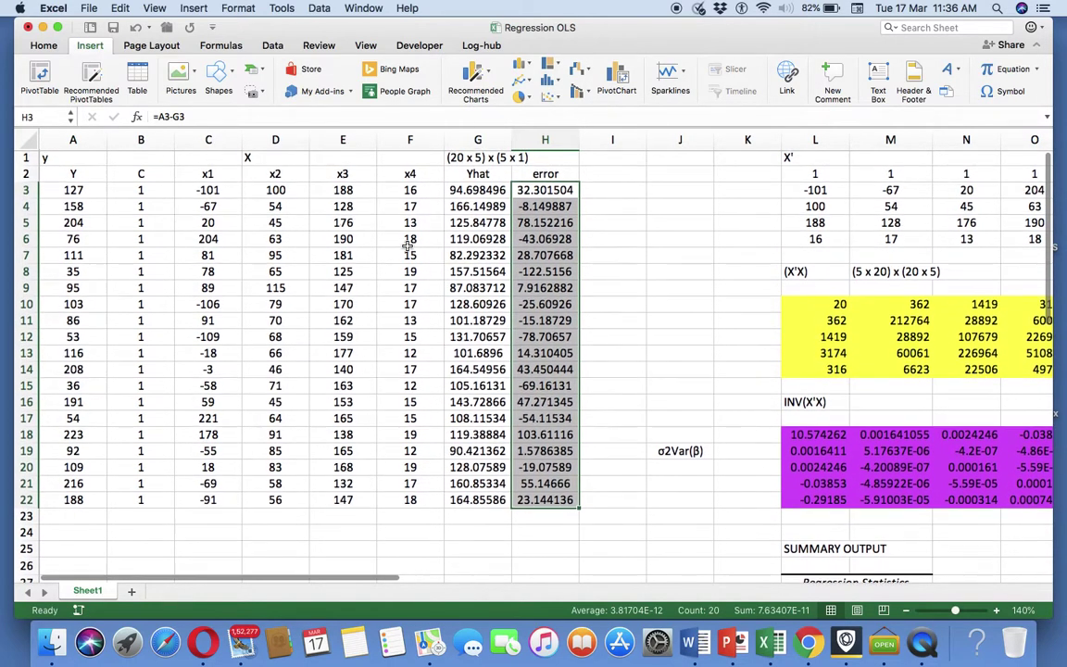
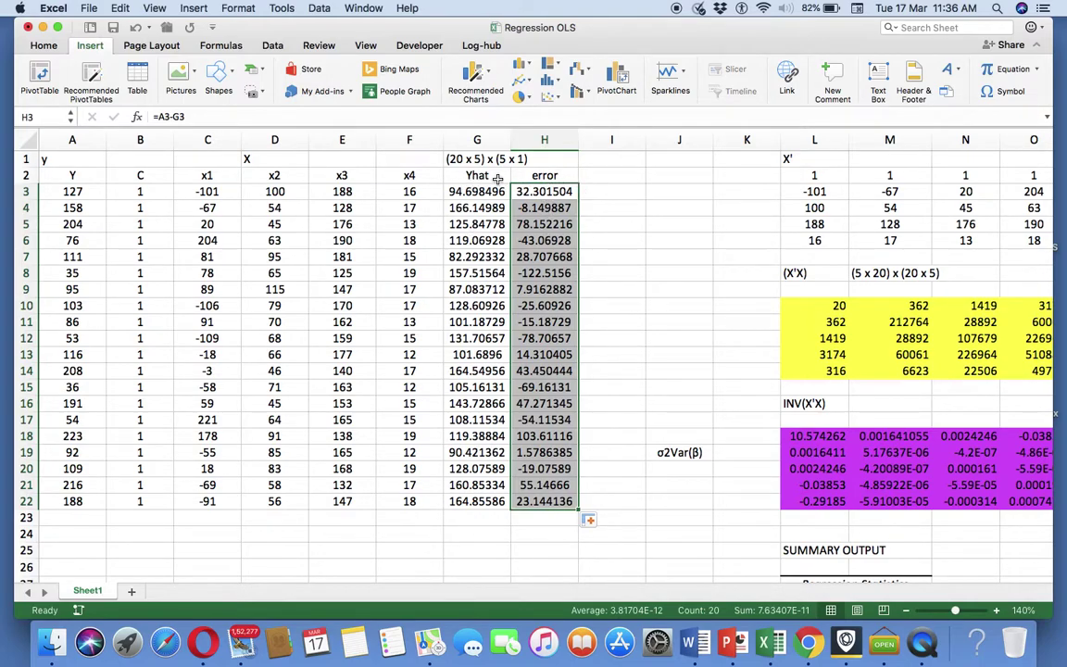
Step: Enter the heading "RSS" in I2, beside the error heading
left_click(591, 179)
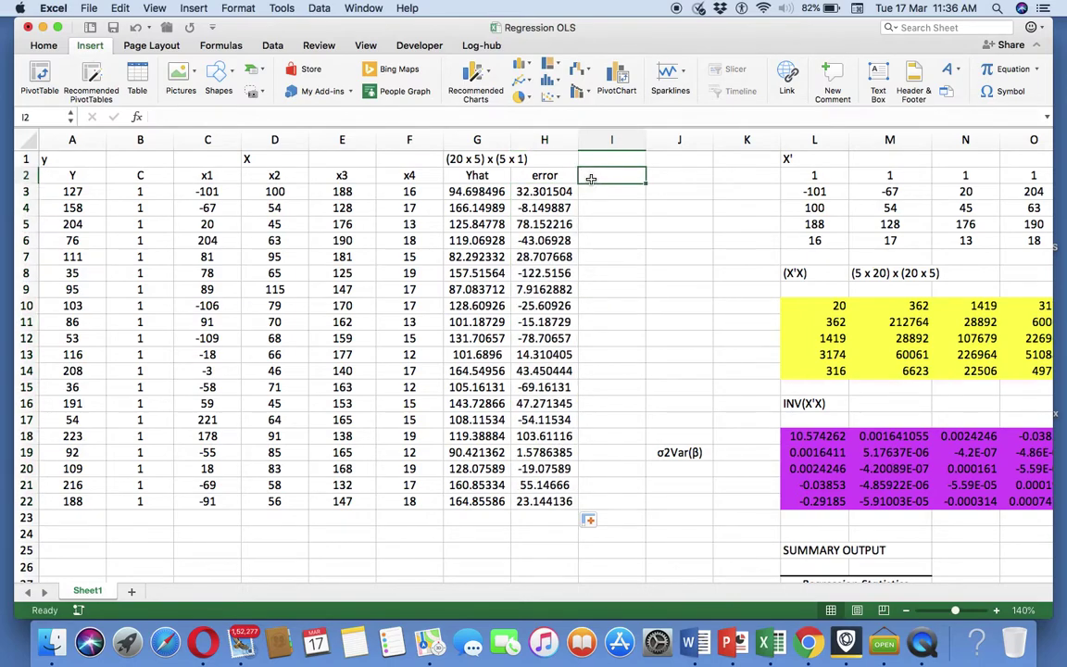
type("ESS")
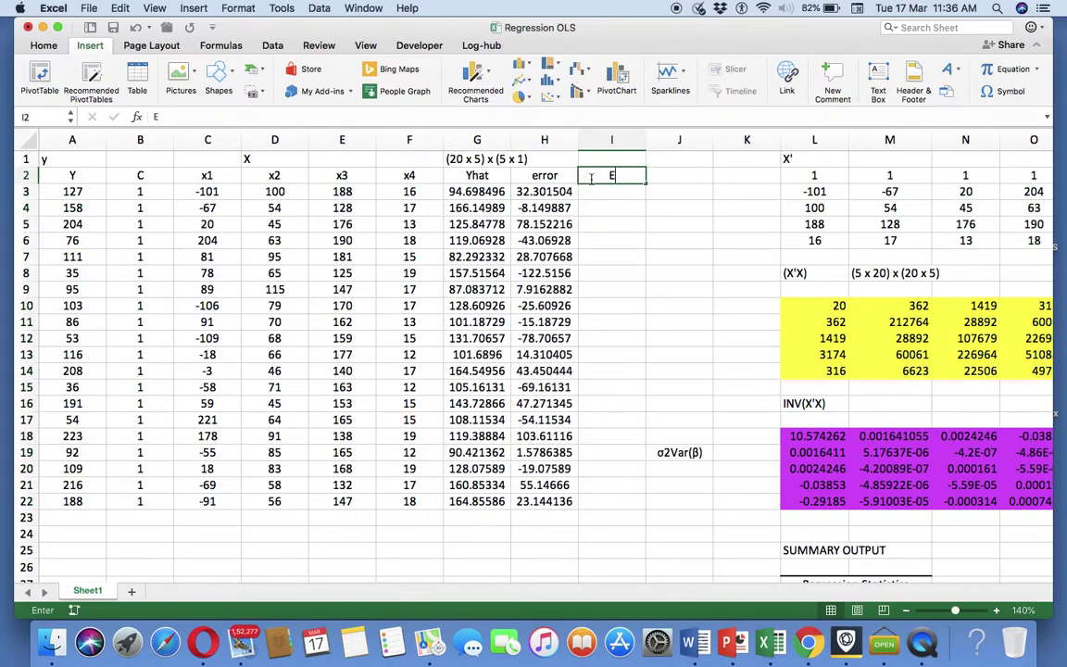
key("BackSpace")
key("BackSpace")
key("BackSpace")
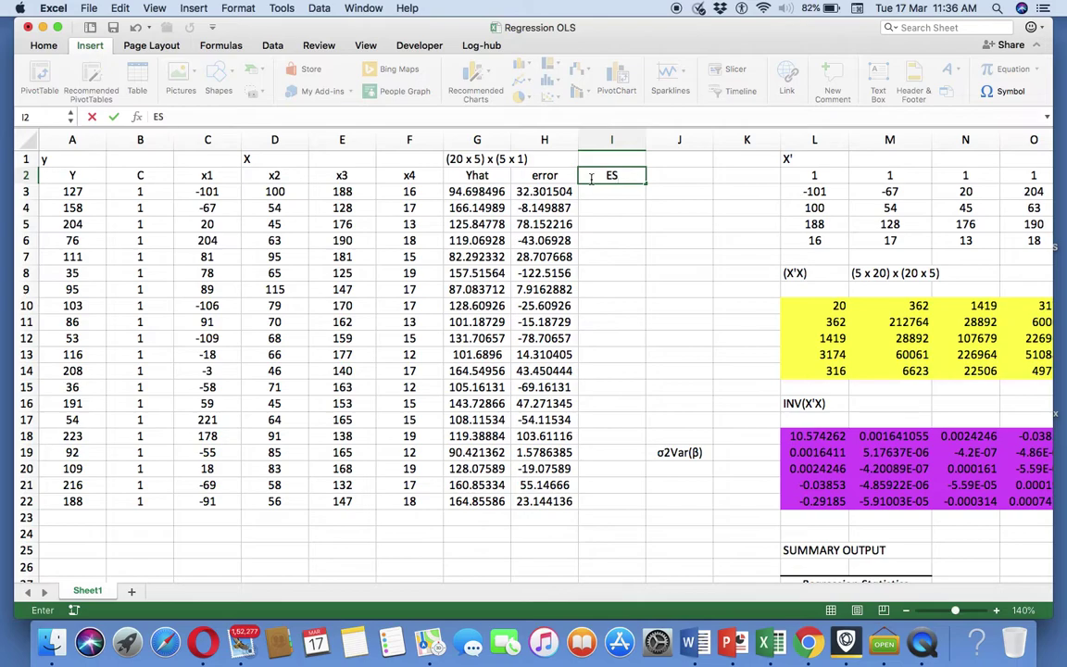
type("RSS")
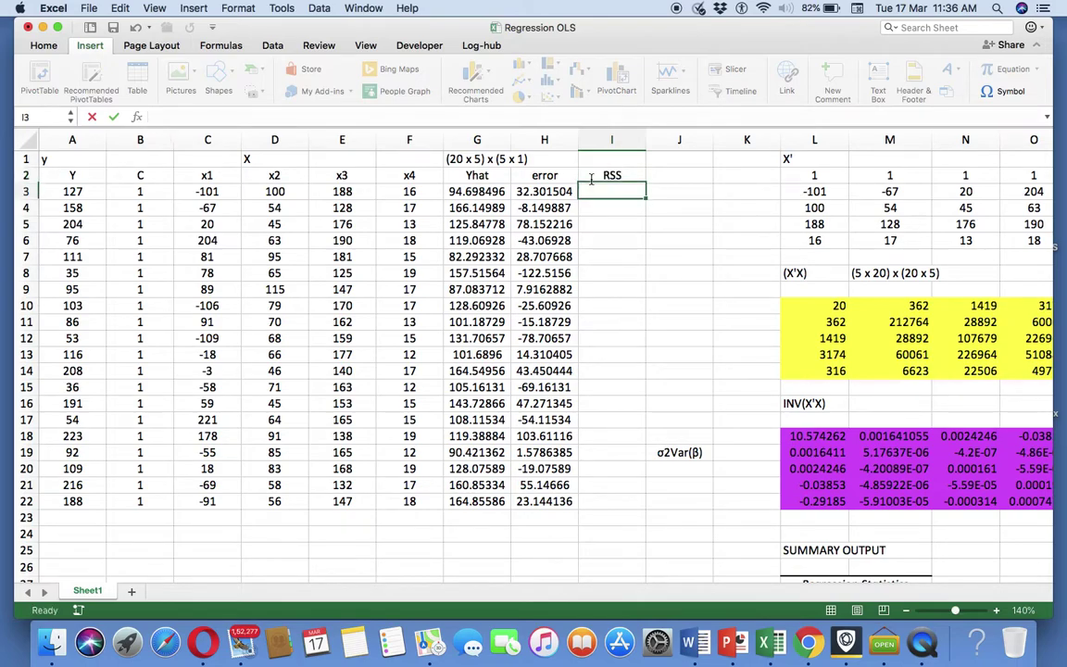
key("Return")
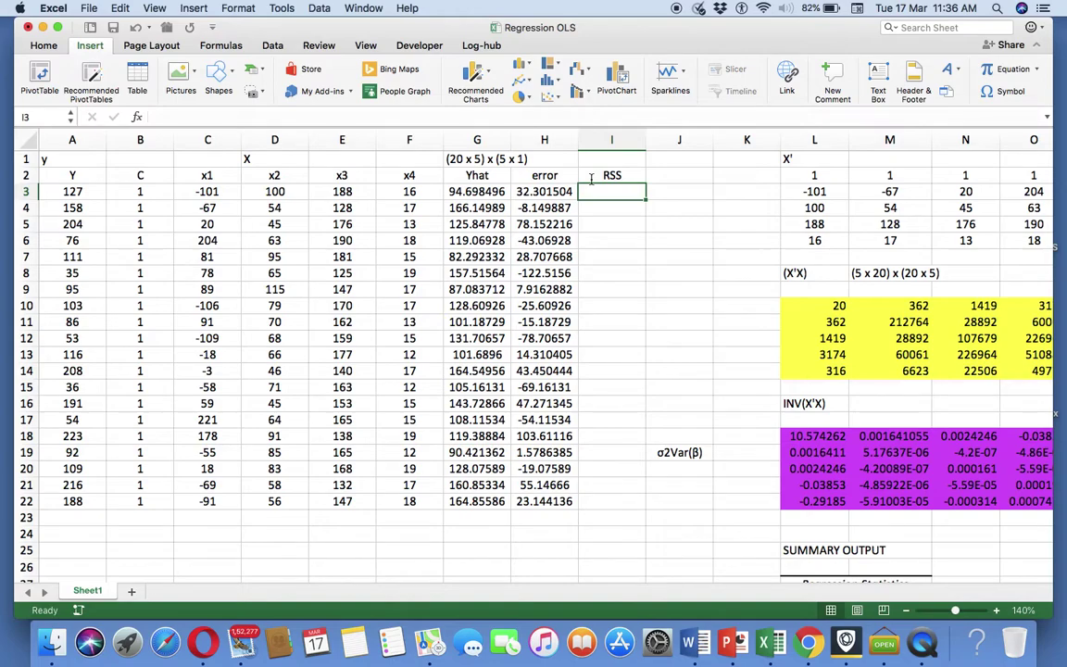
Step: Write the RSS formula in I3 as =(G3-average(A3:A22)^2, using the first Yhat value and the average of the Y column
type("=(")
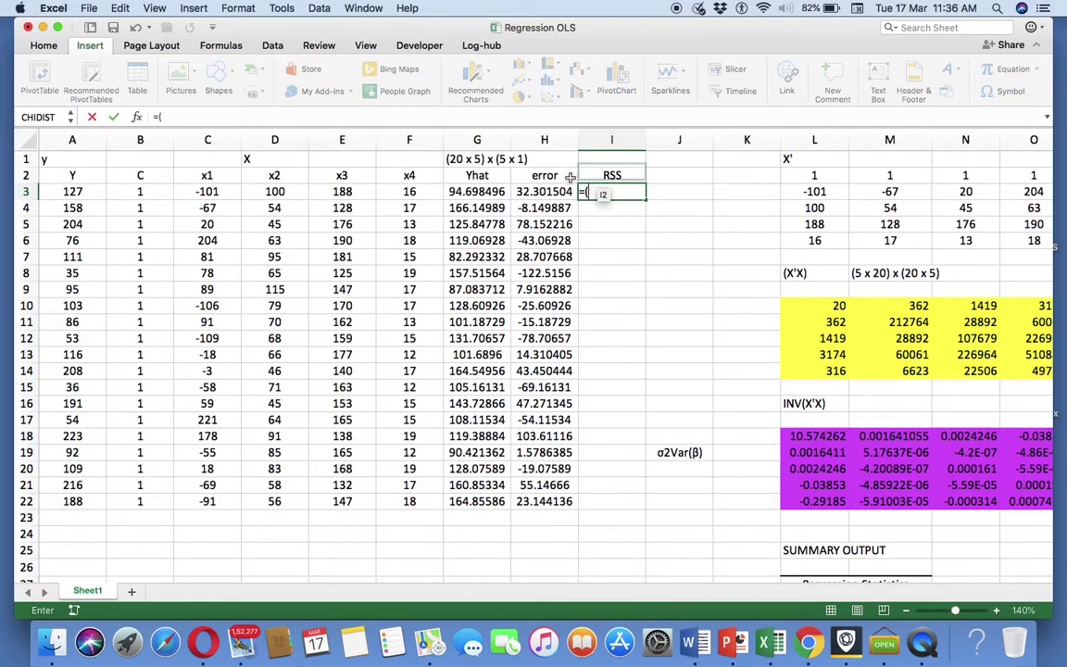
left_click(476, 190)
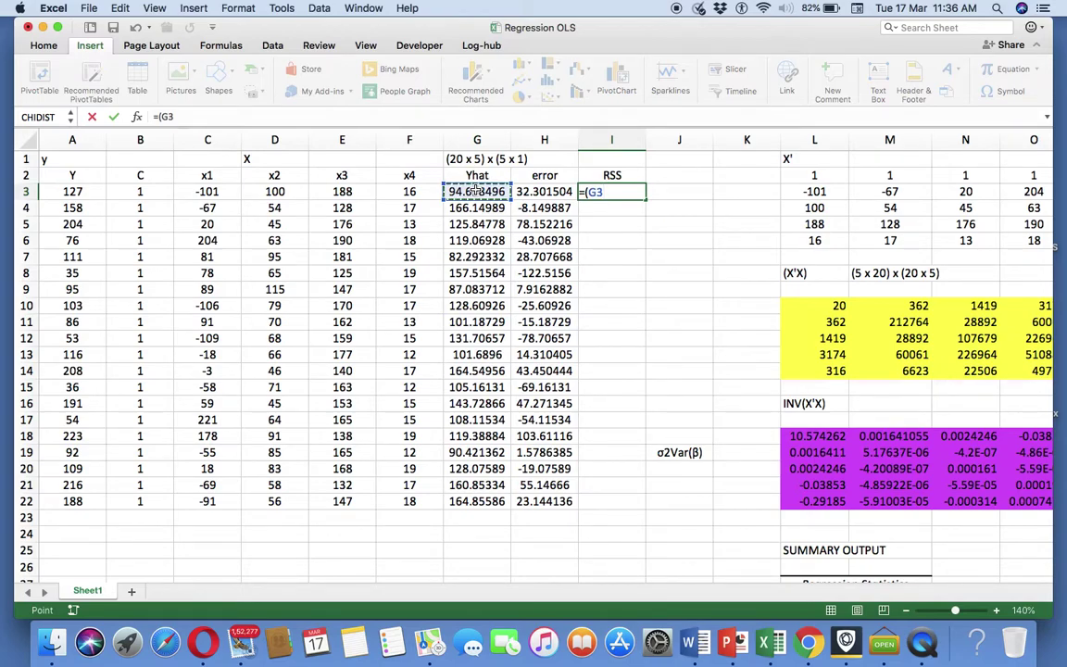
type("-a")
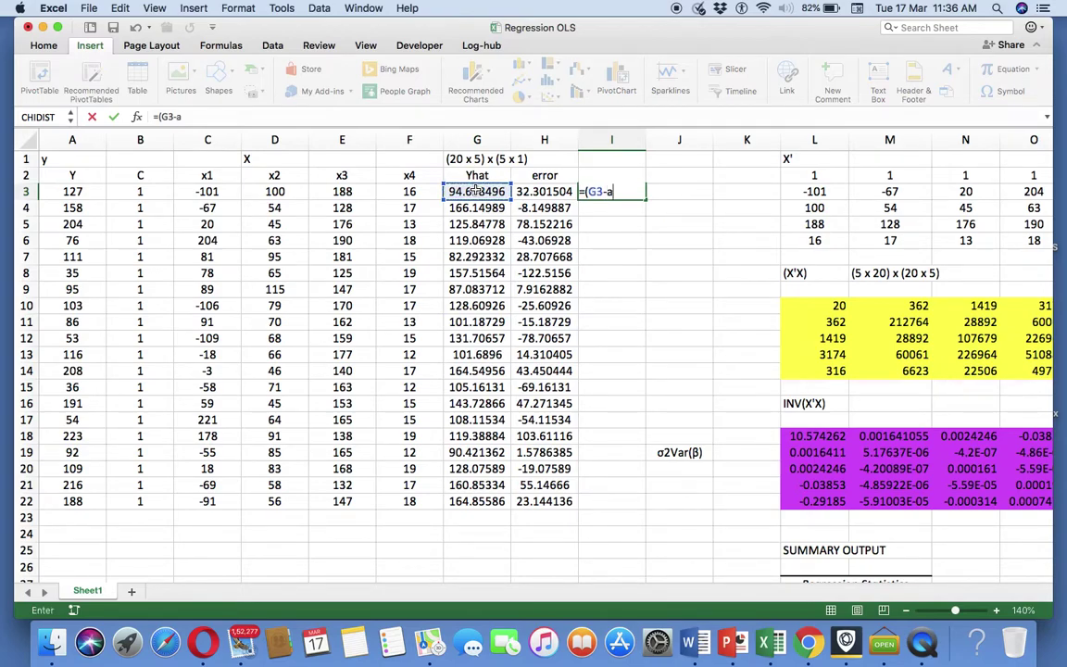
type("verage")
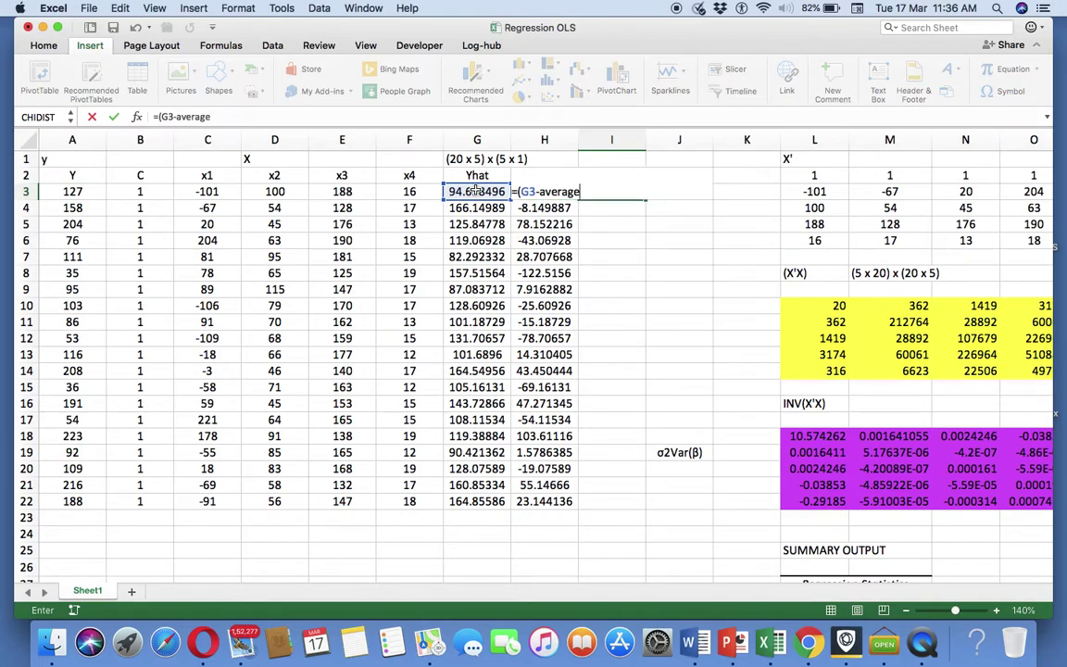
type("(")
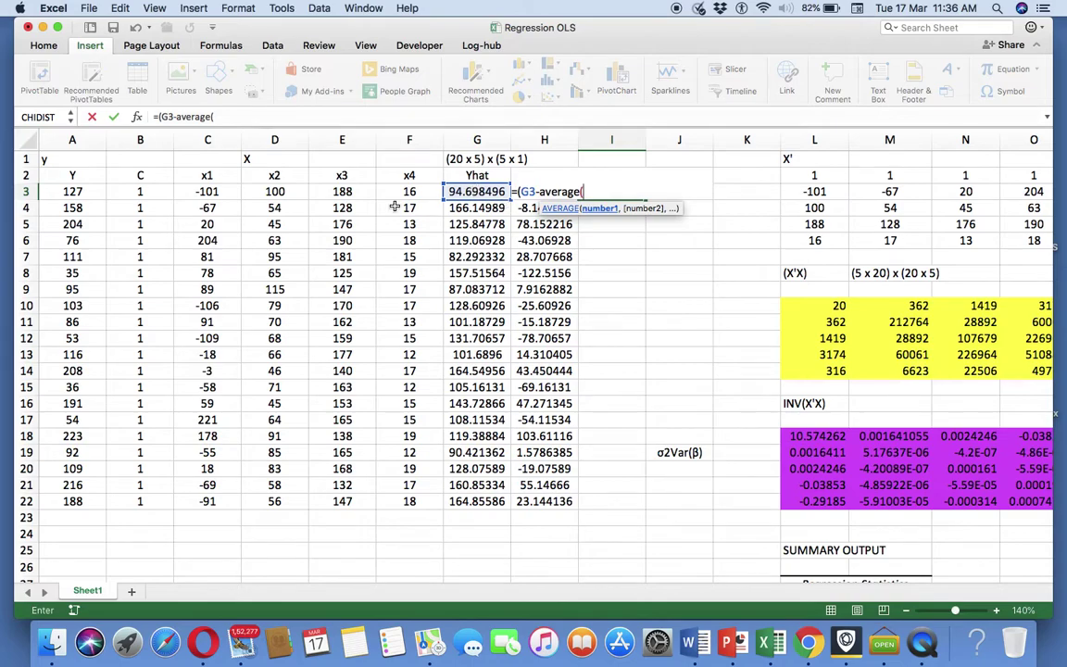
left_click_drag(73, 190, 80, 500)
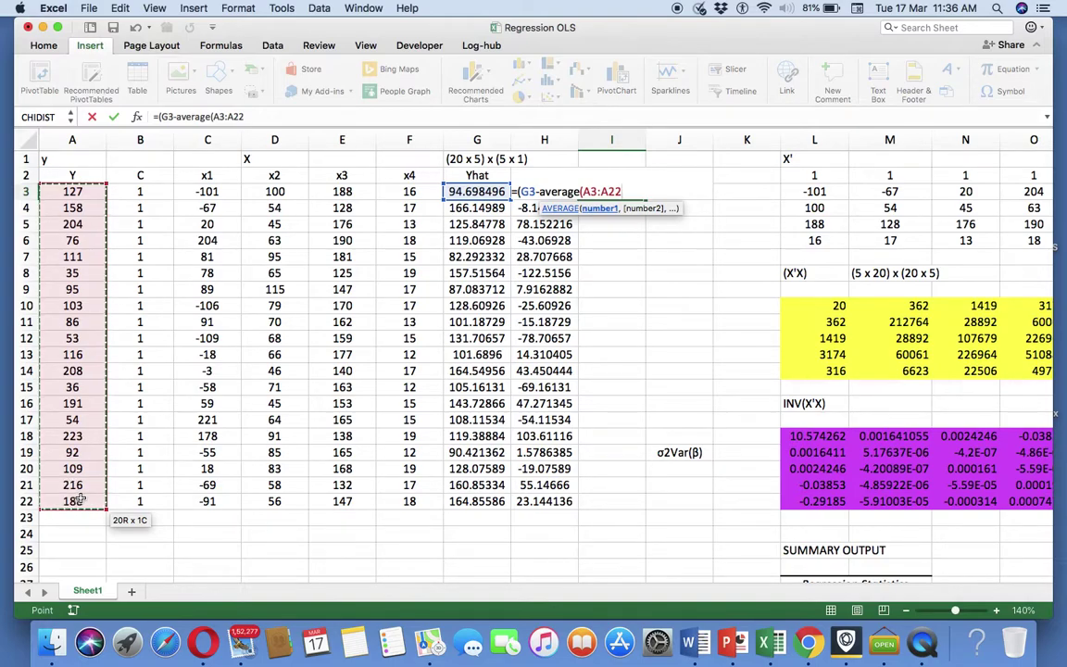
type(")")
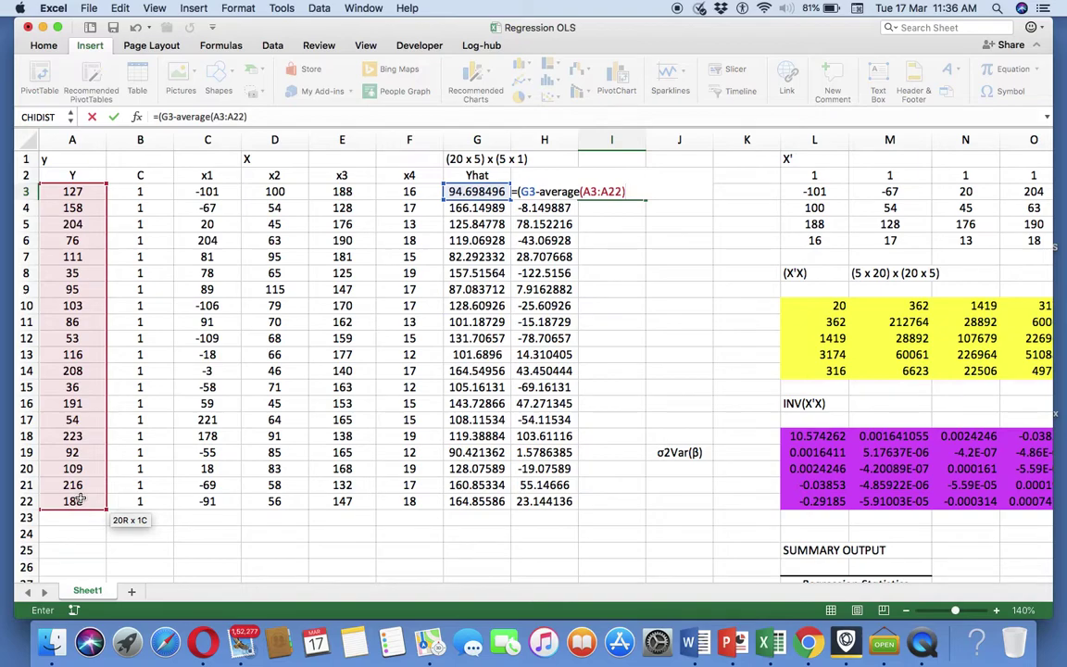
type("^2")
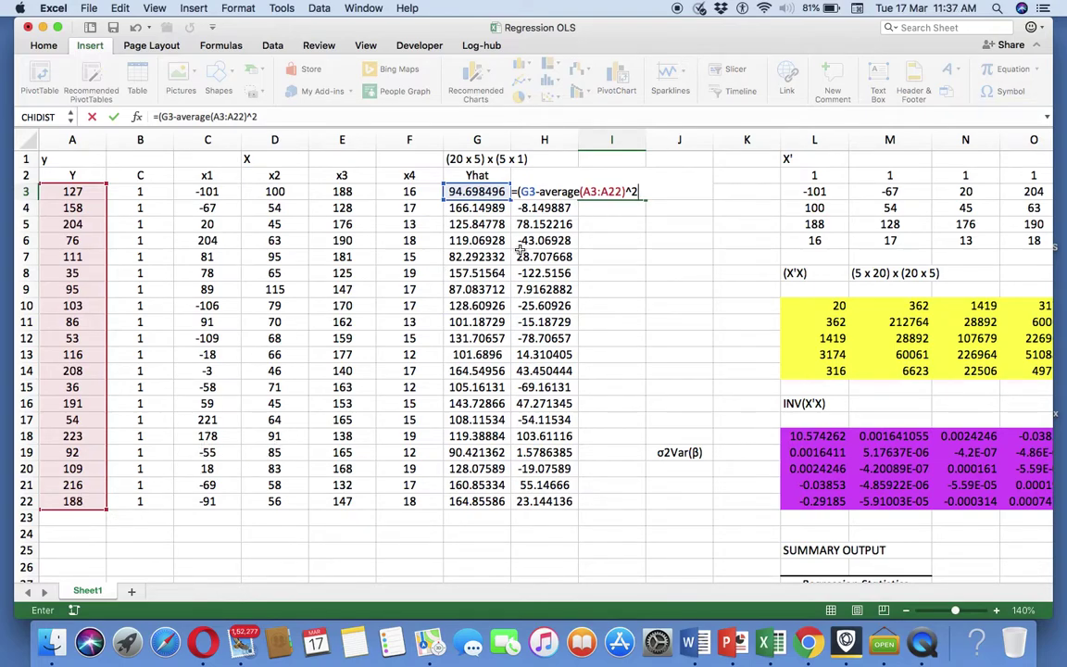
Step: Make the averaged Y range absolute as $A$3:$A$22 and complete the I3 formula as =(G3-AVERAGE($A$3:$A$22)^2)
left_click(585, 190)
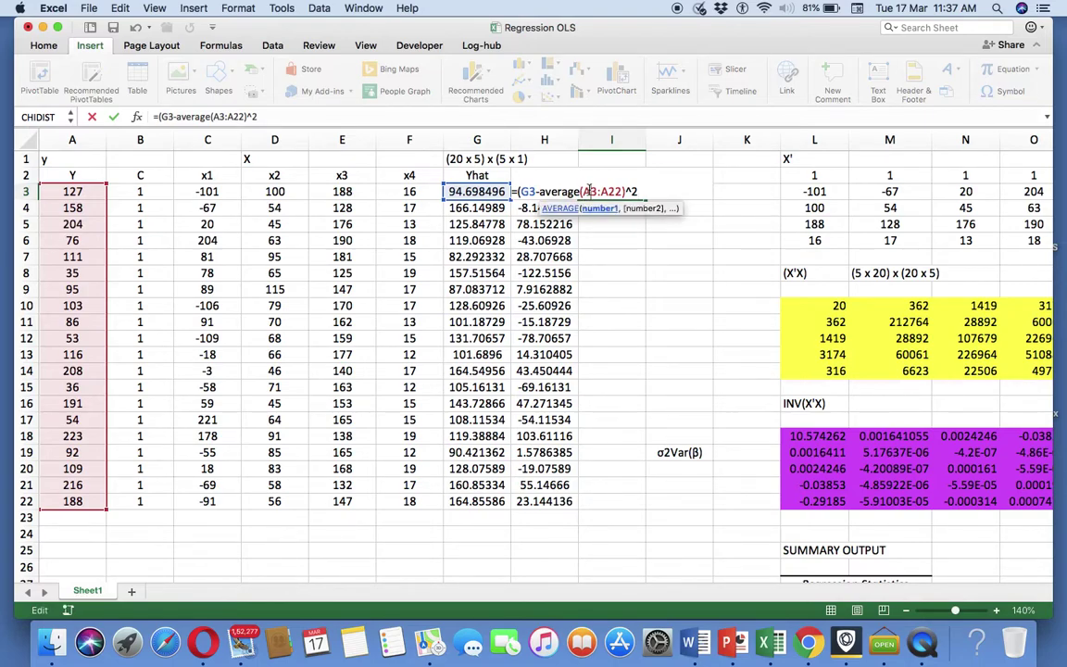
key("F4")
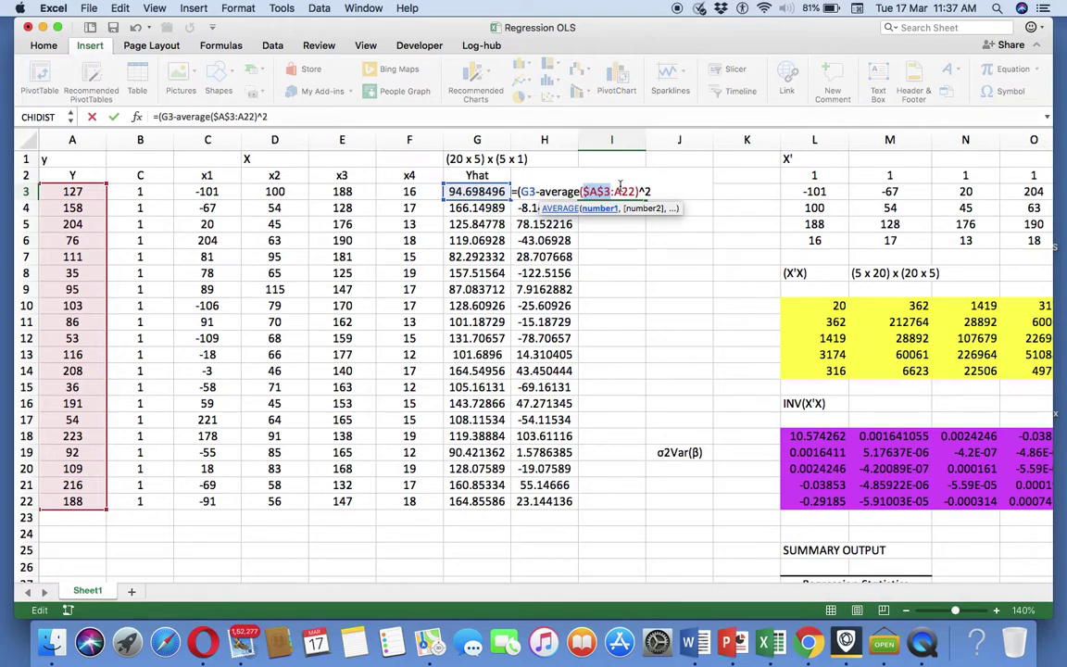
left_click(619, 189)
key("F4")
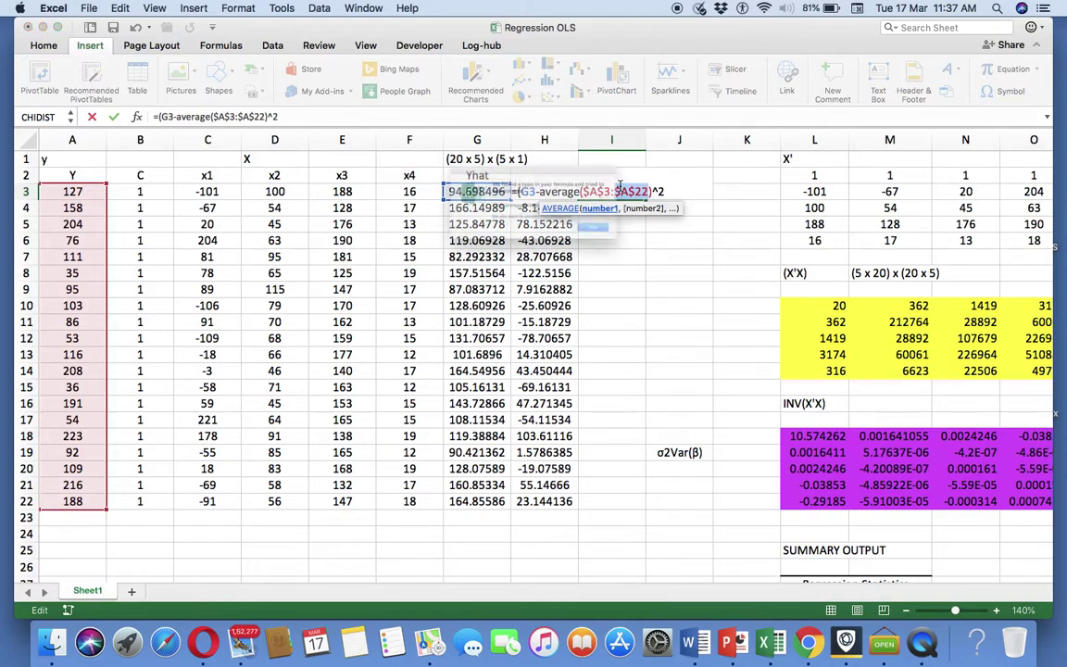
key("Return")
key("Return")
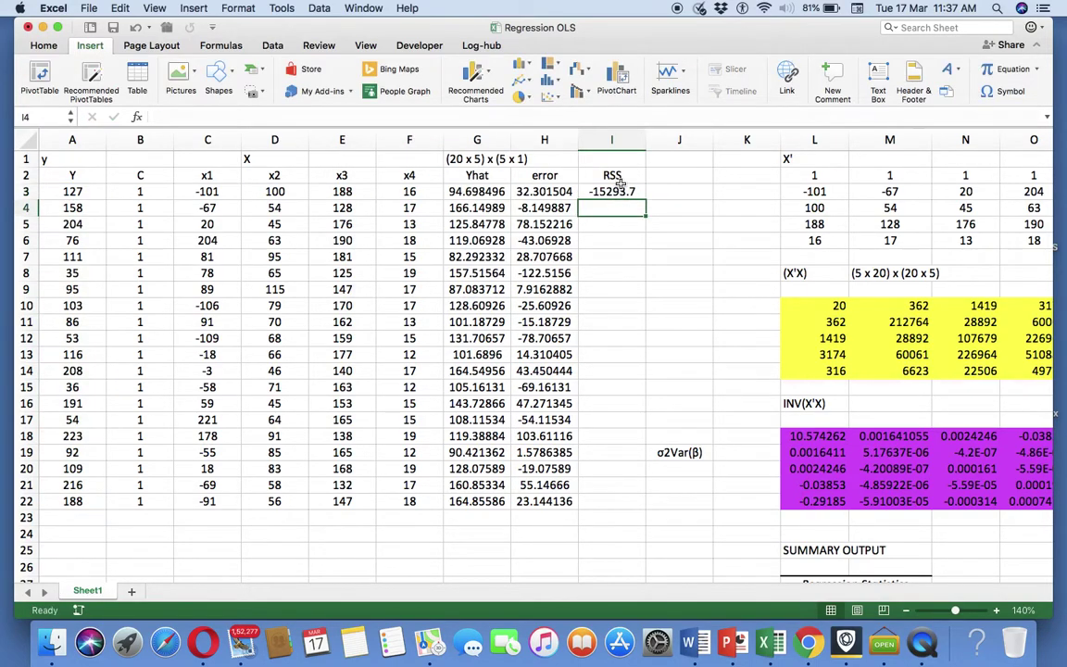
Step: Fill the RSS formula from I3 down to I22 and check the copied formula in I4
left_click(621, 191)
double_click(620, 191)
key("Escape")
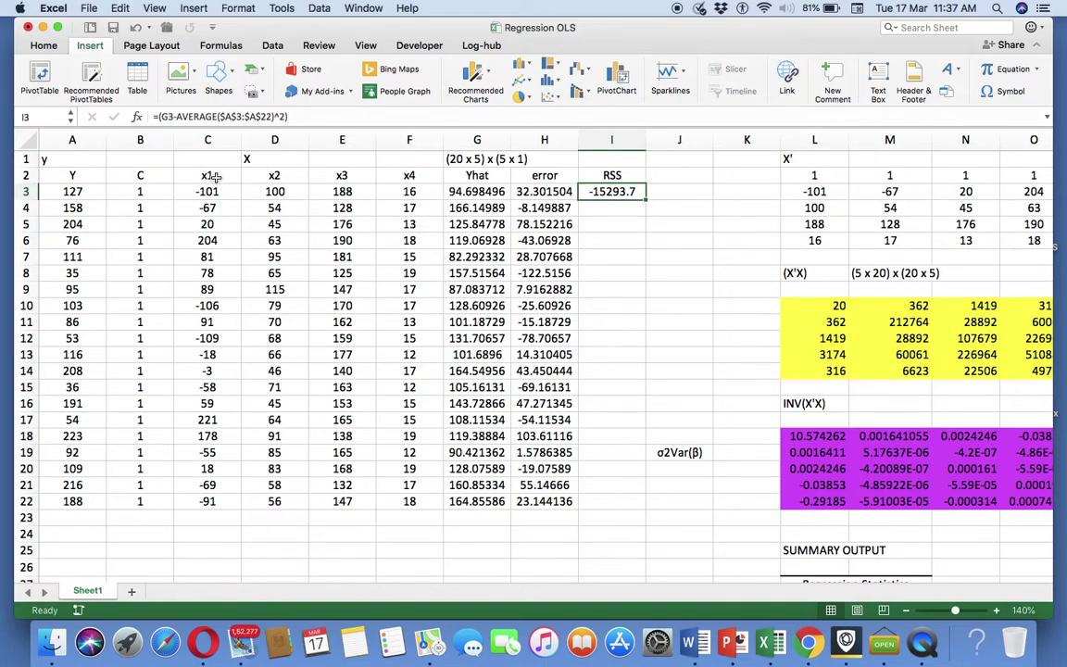
scroll(212, 175, "left", 2)
double_click(645, 202)
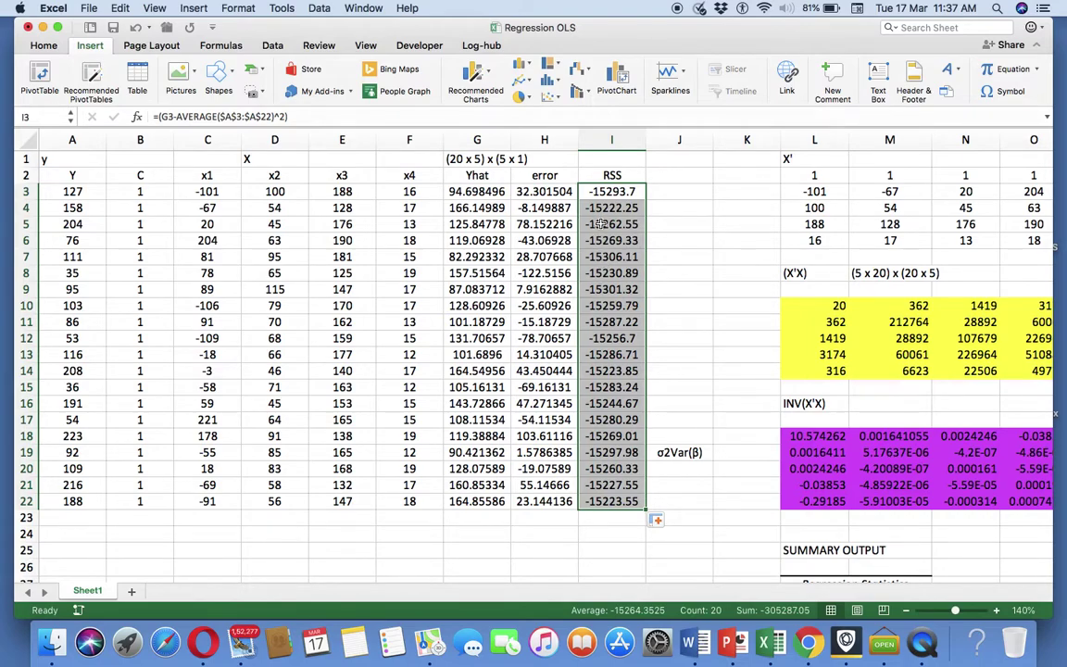
double_click(603, 209)
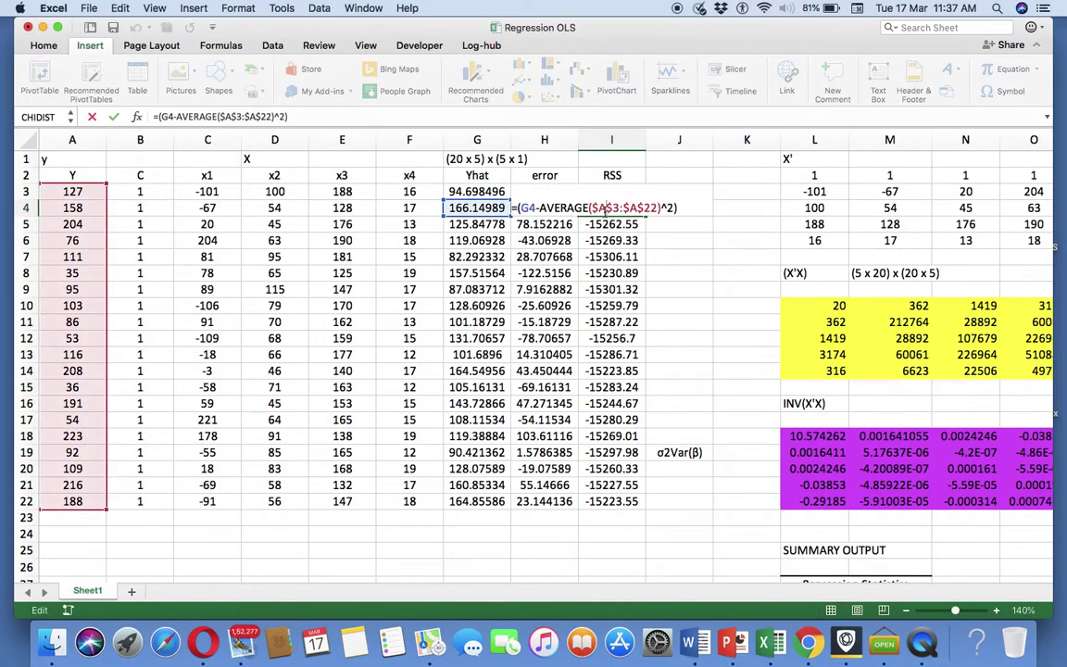
key("Return")
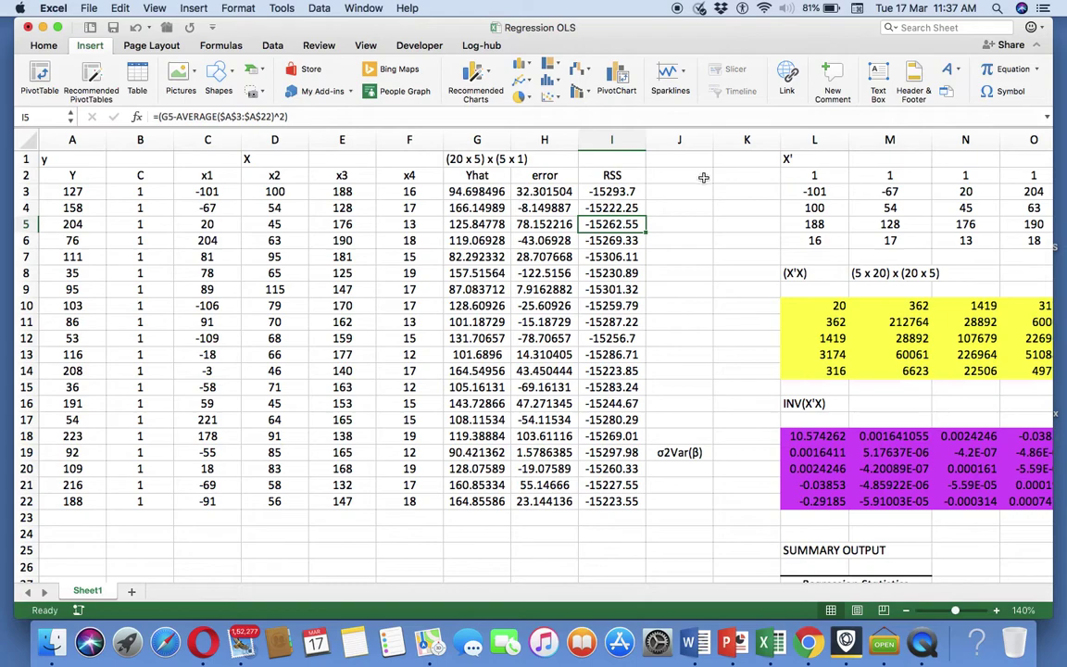
Step: Insert a new blank column J after the RSS column and enter the heading "ESS" in J2
left_click(678, 139)
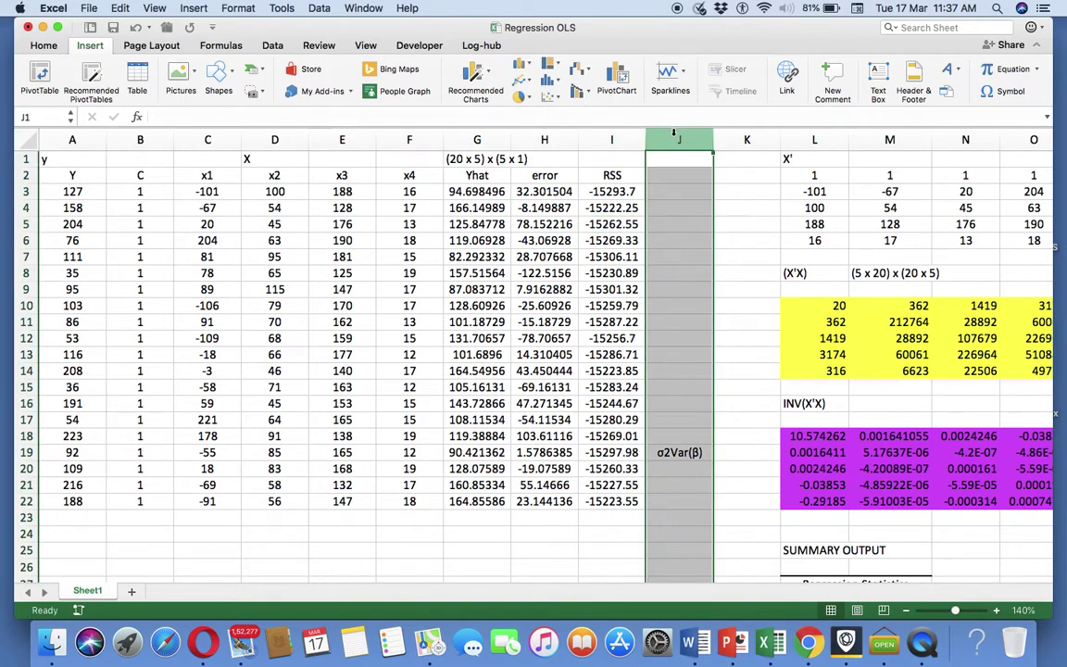
key("super+shift+equal")
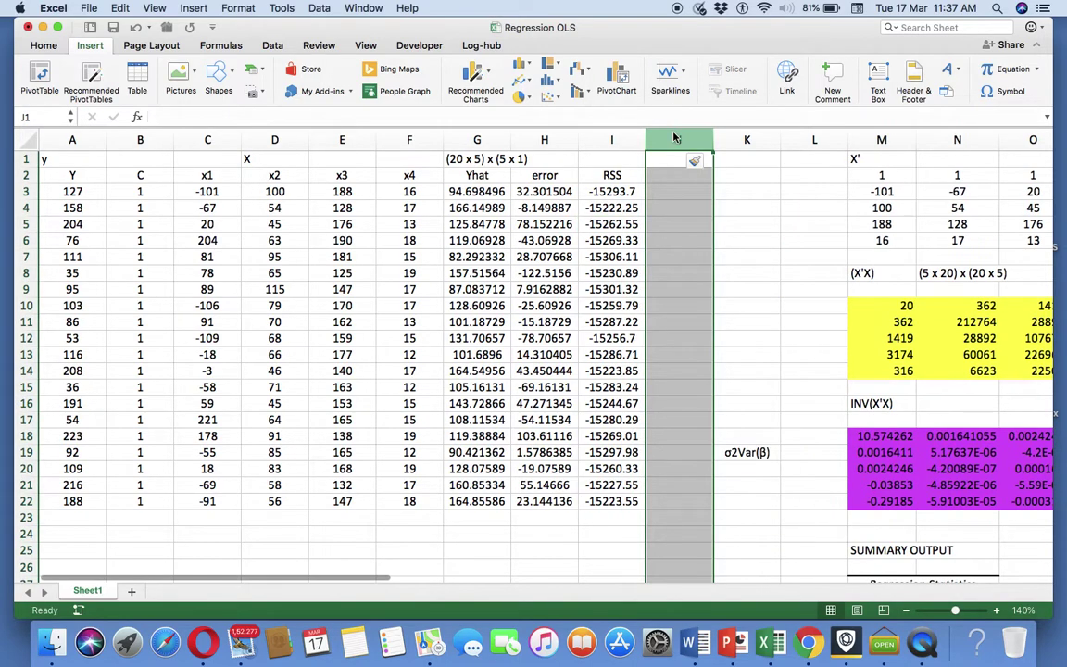
left_click(667, 177)
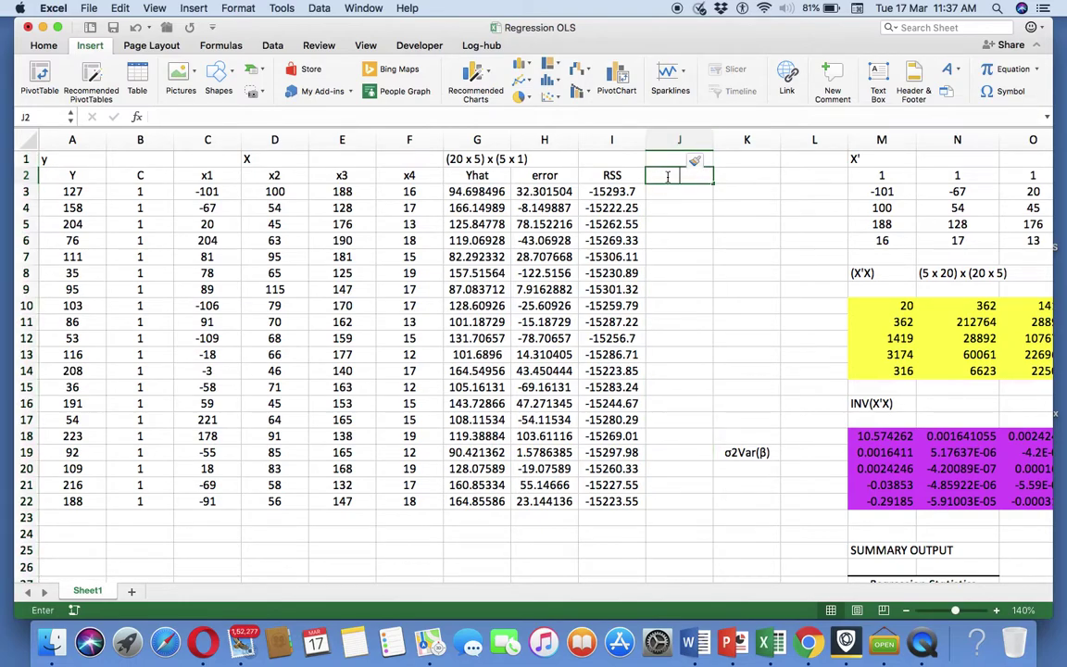
type("ESS")
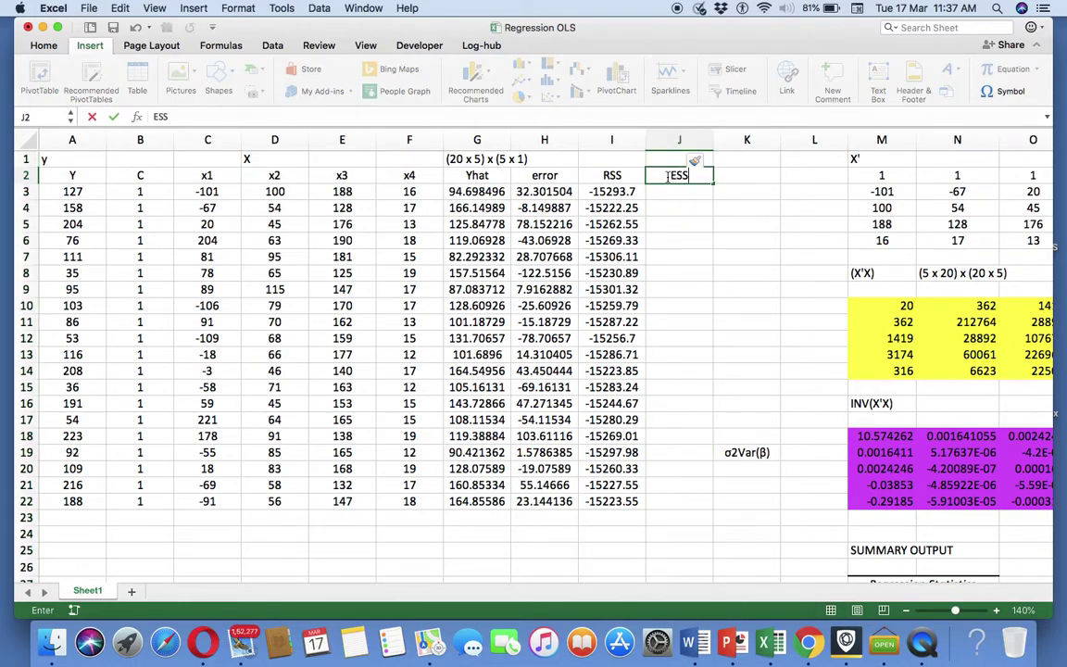
key("Return")
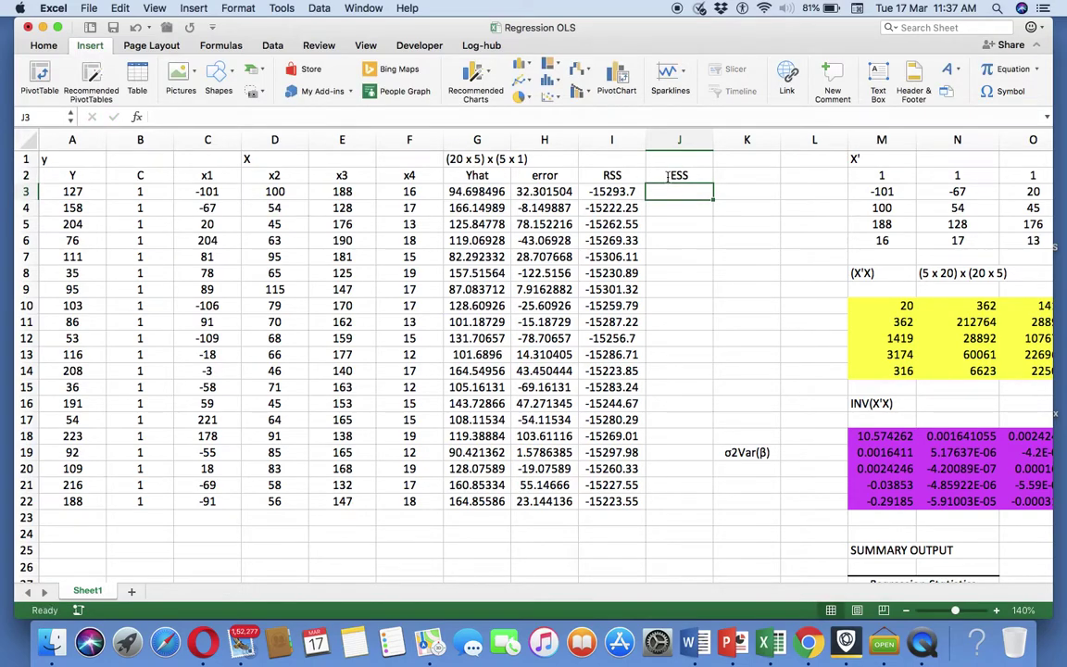
Step: Calculate the ESS in J3 with =(A3-G3)^2 and fill the formula down to J22
type("9")
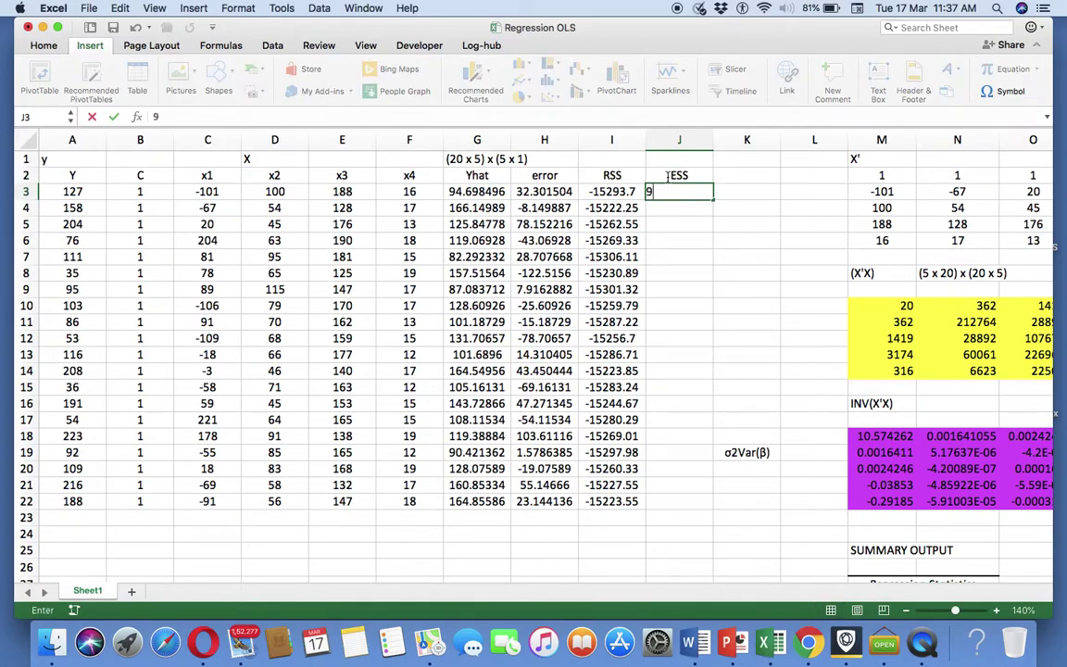
key("BackSpace")
type("=(")
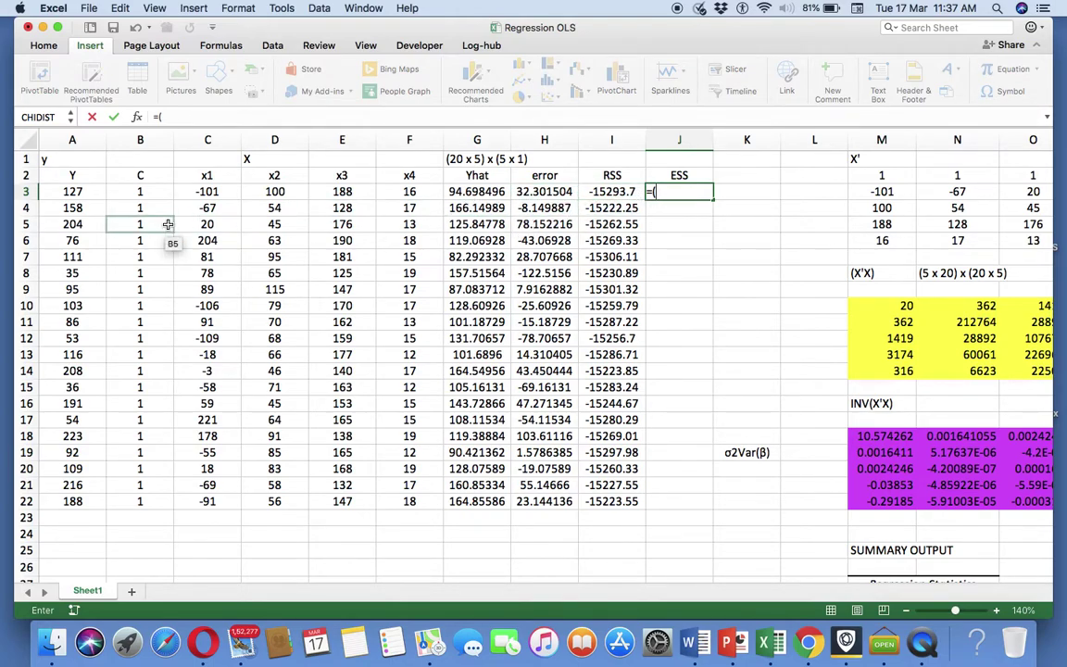
left_click(63, 192)
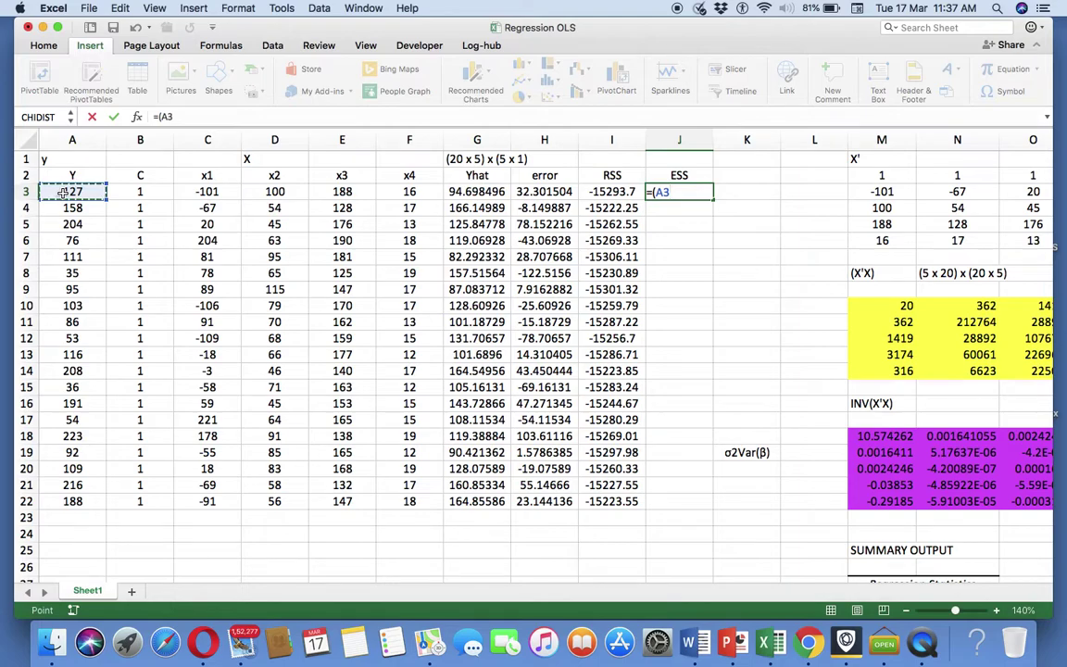
type("-")
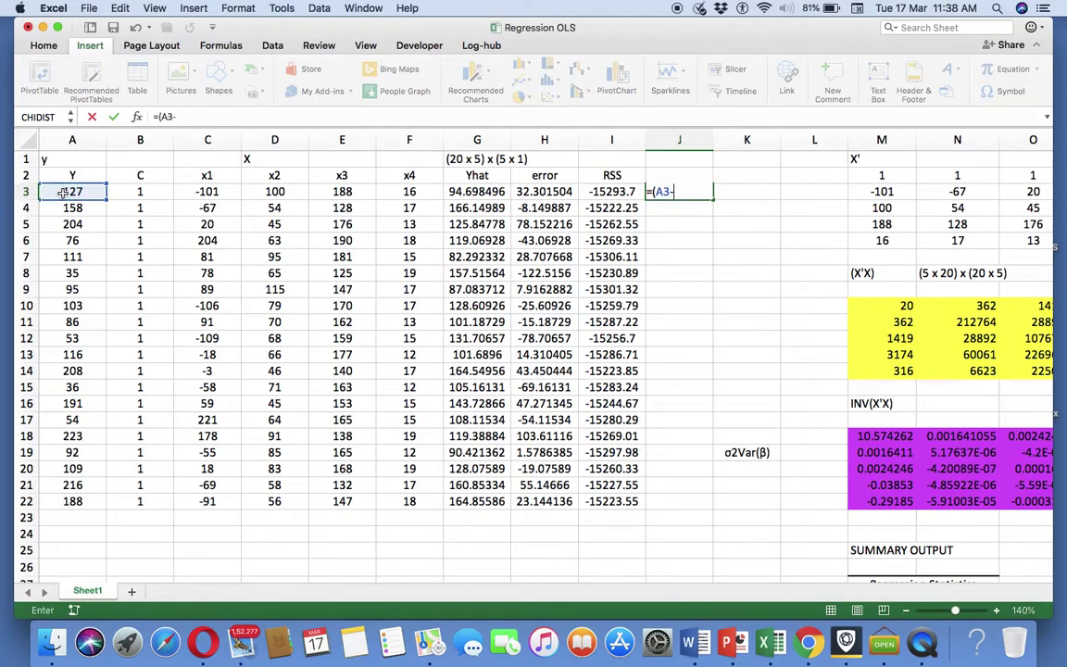
left_click(483, 190)
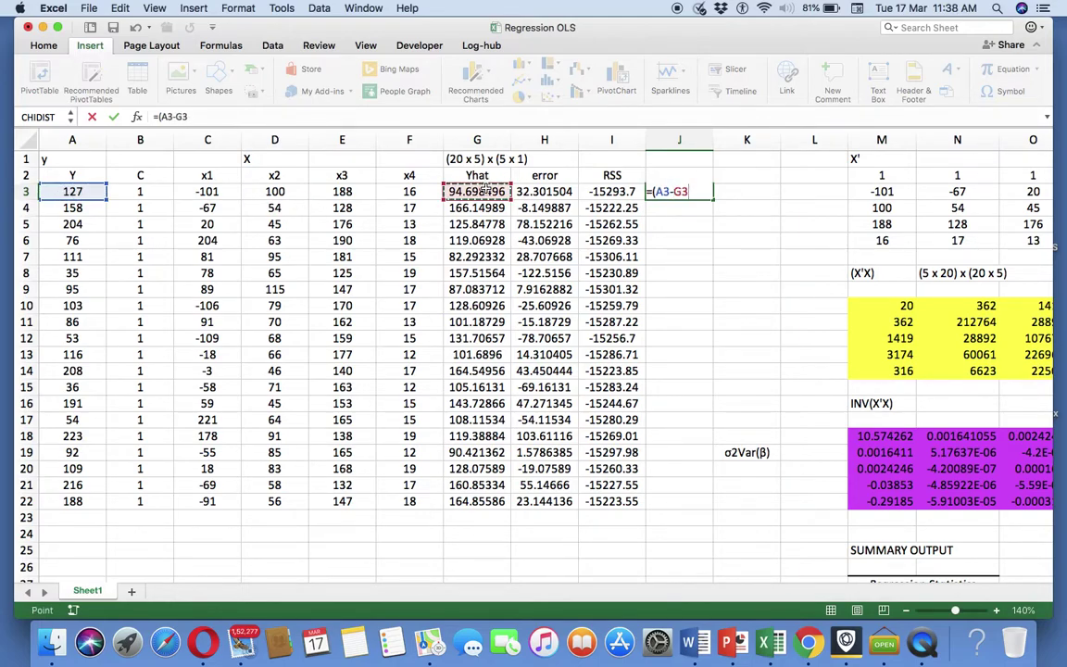
type(")^2")
key("Return")
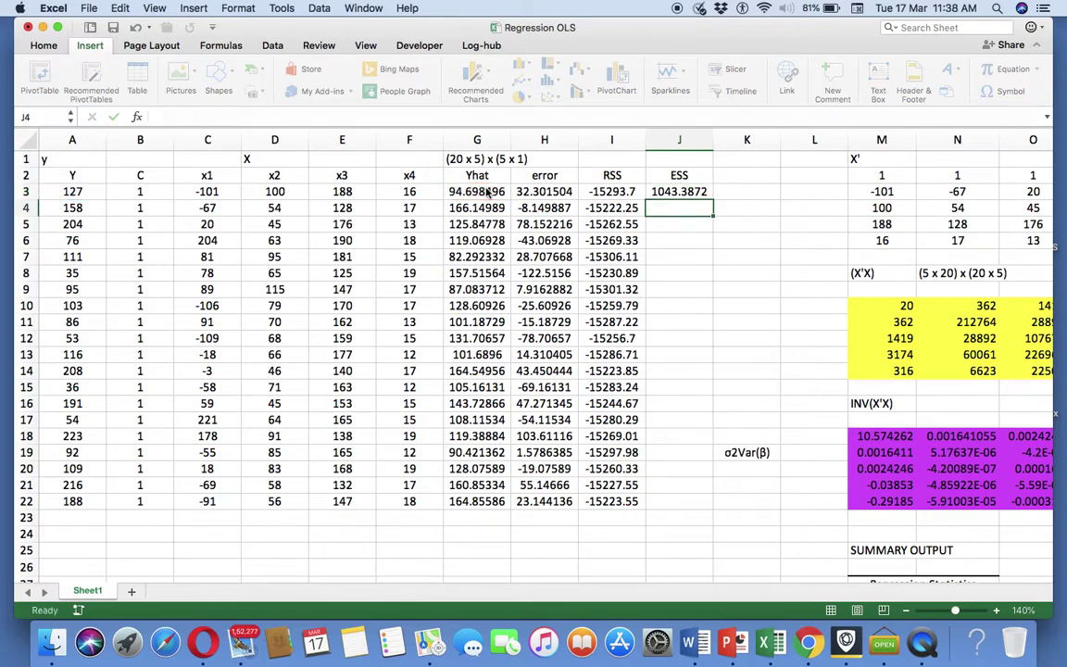
left_click(669, 192)
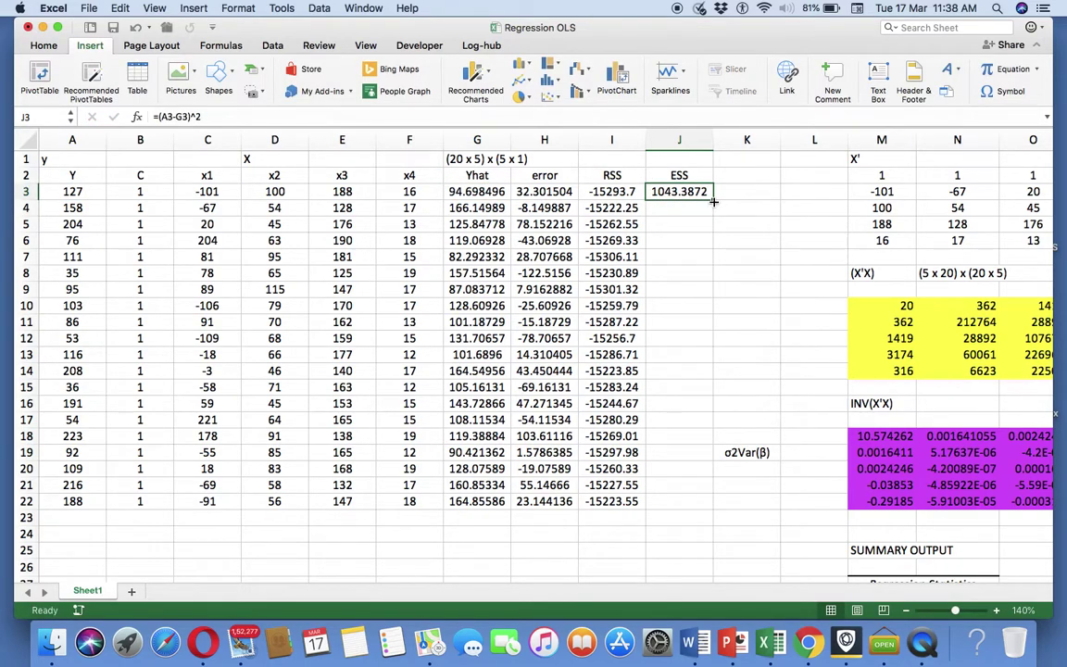
double_click(713, 200)
Step: Sum the RSS column into the ANOVA table's Regression sum of squares in X18 with =sum(I3:I22)
scroll(722, 360, "down", 1)
scroll(721, 360, "right", 1)
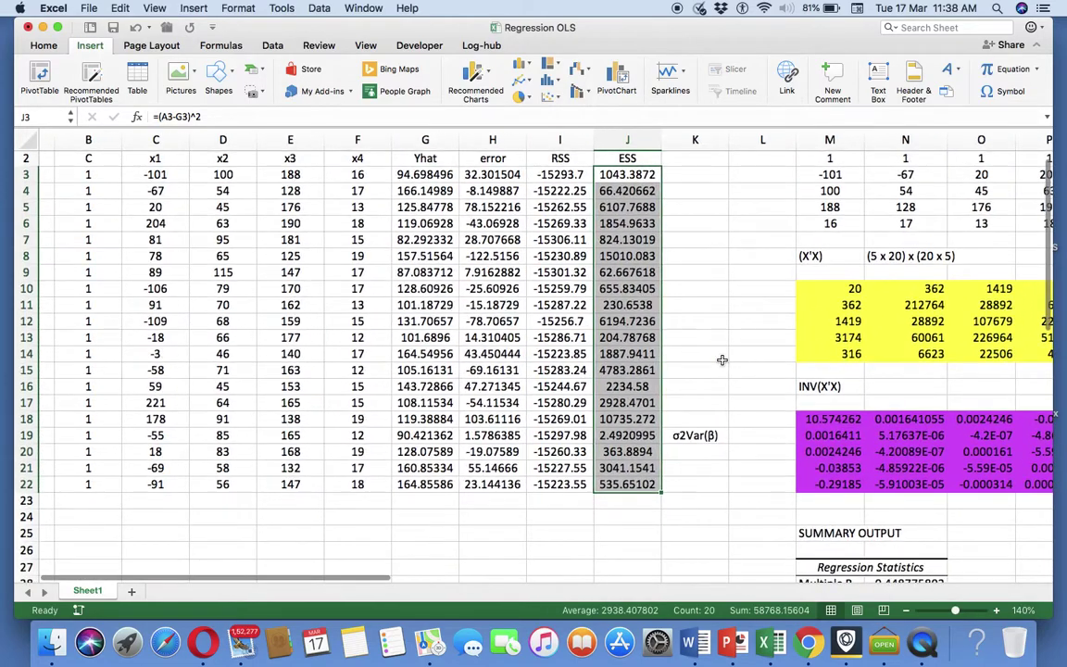
scroll(721, 360, "right", 5)
scroll(722, 361, "down", 2)
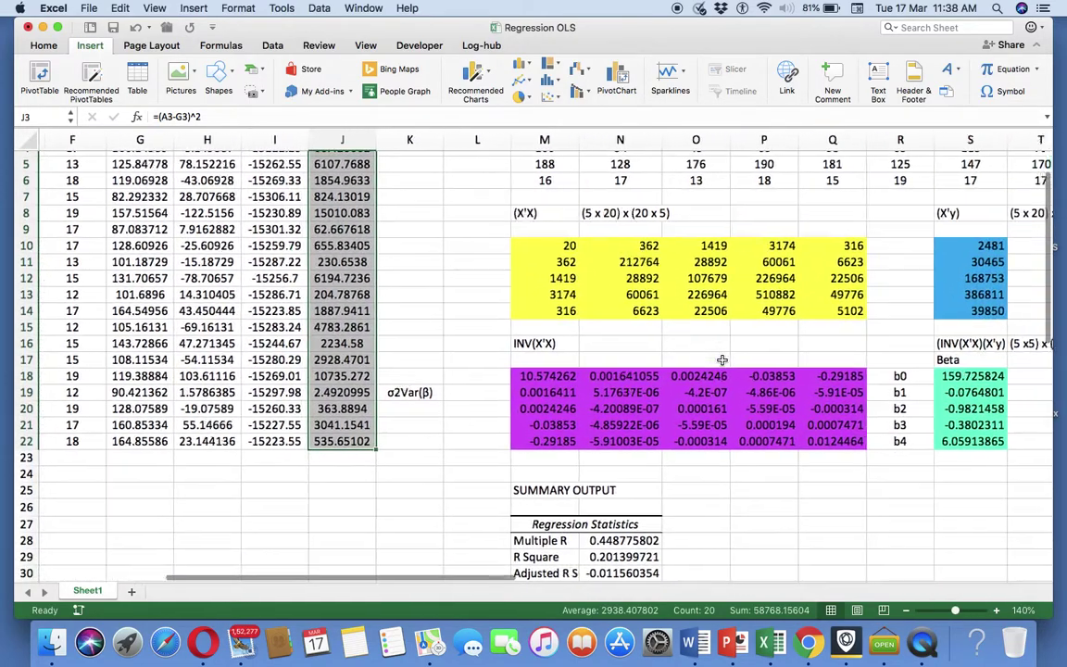
scroll(721, 361, "up", 2)
scroll(721, 360, "right", 5)
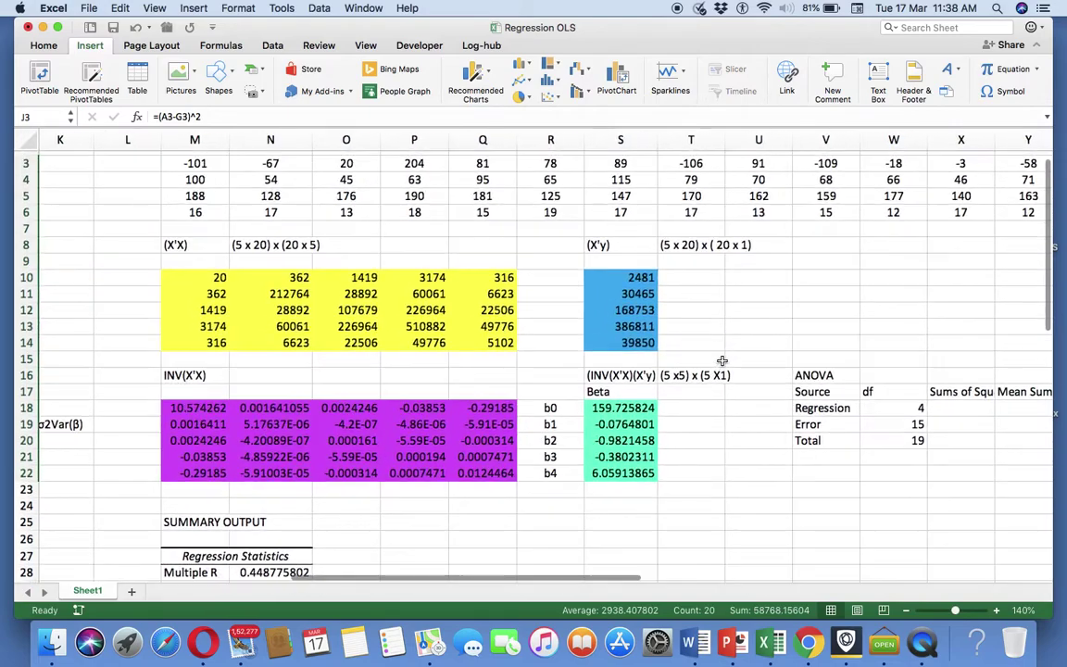
scroll(721, 360, "down", 1)
scroll(722, 360, "right", 1)
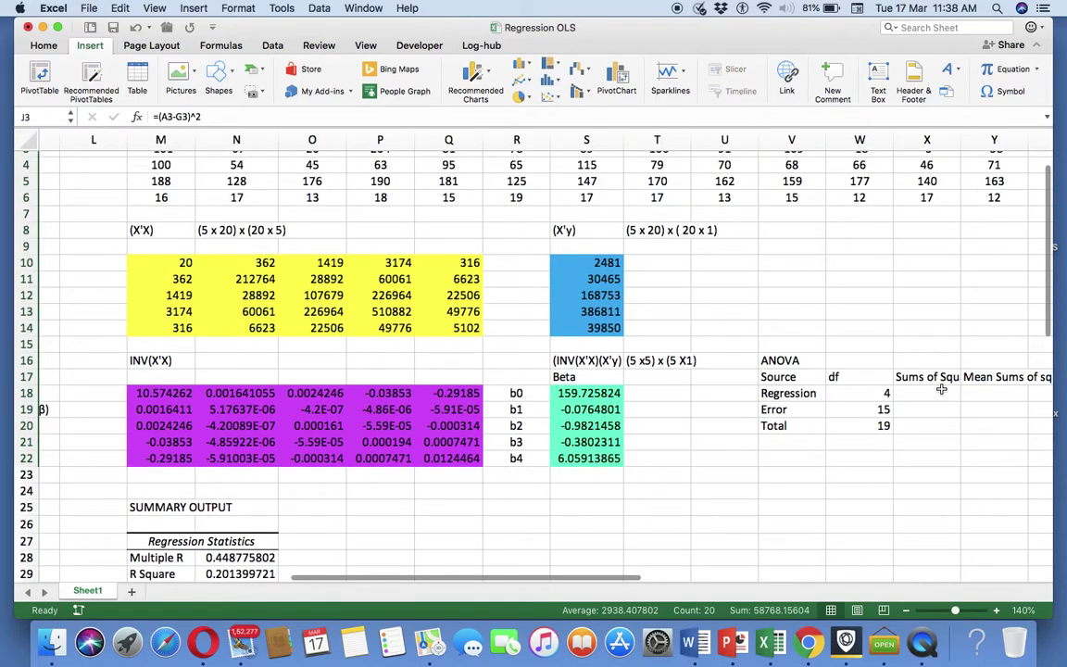
left_click(934, 394)
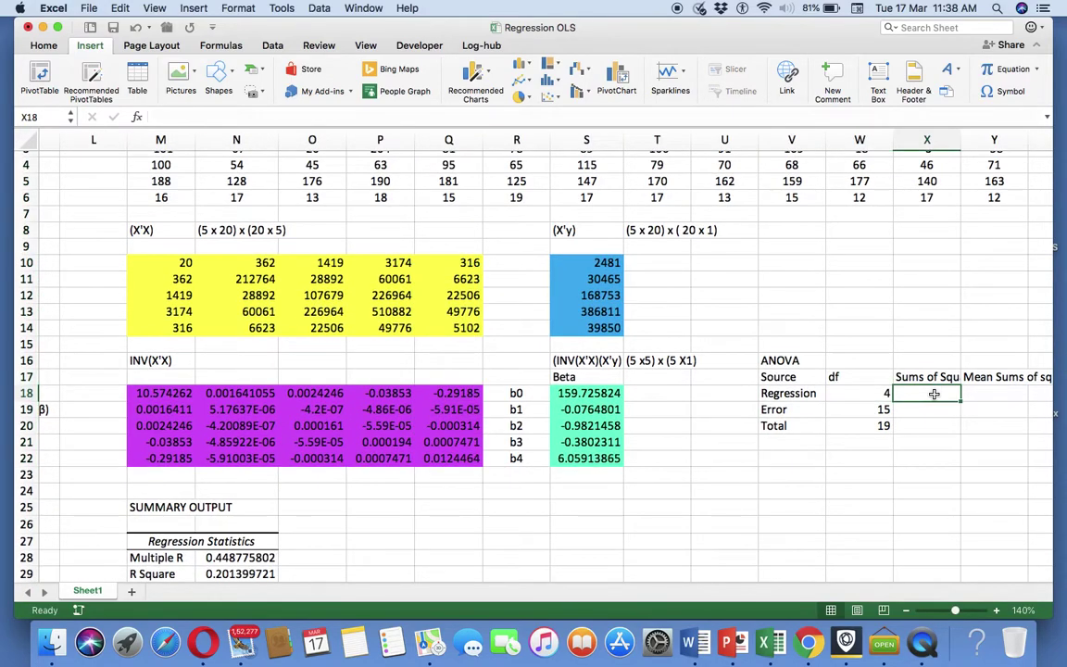
type("=su")
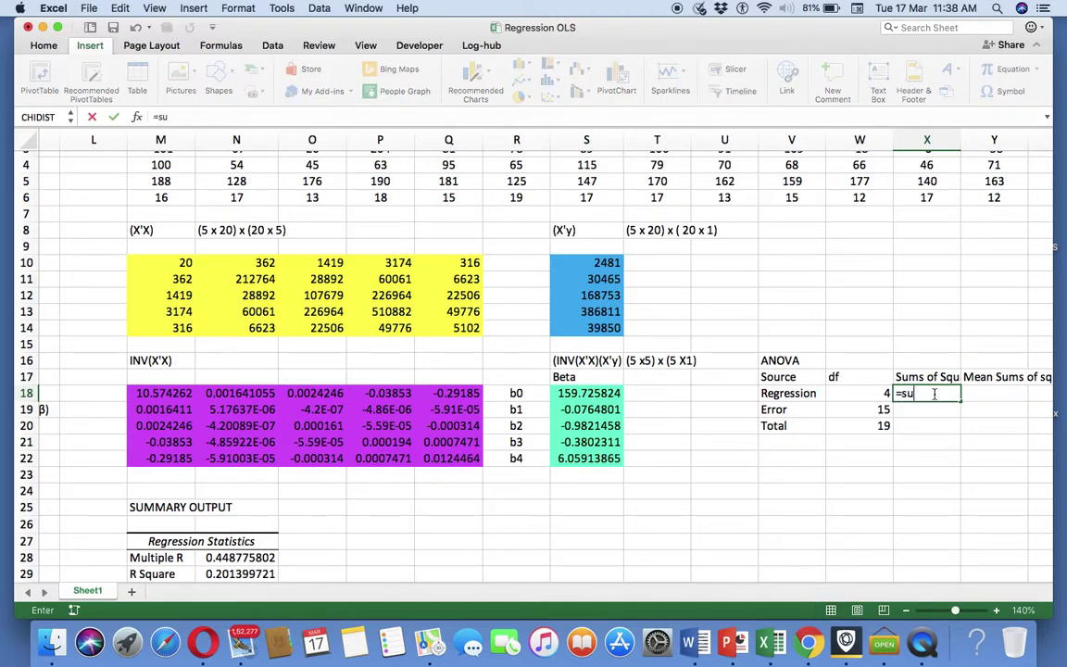
type("m(")
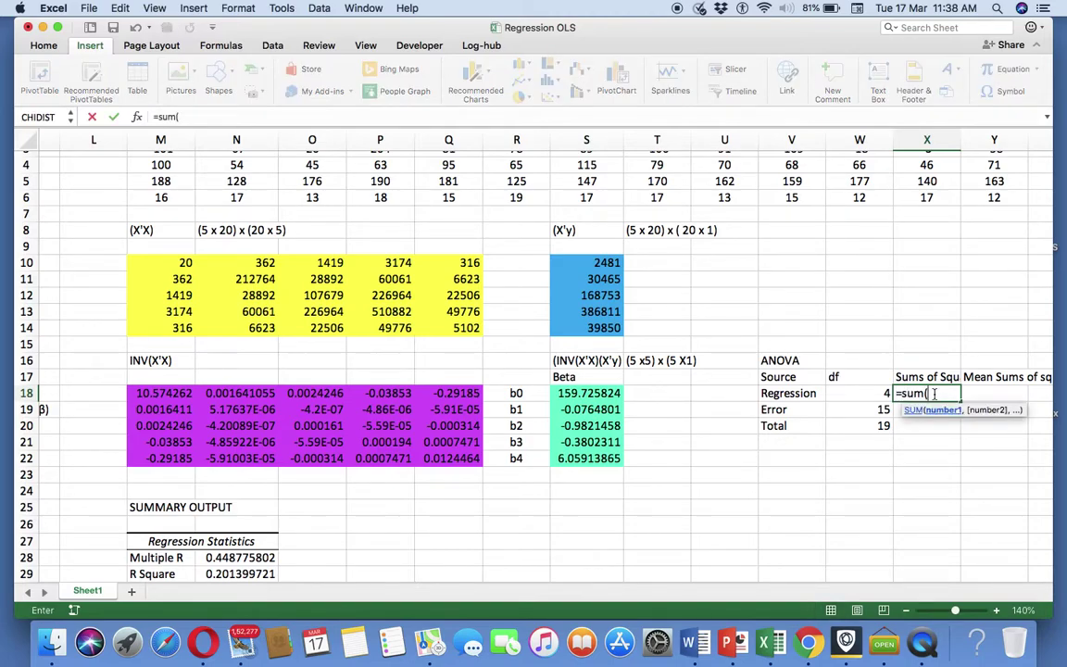
scroll(810, 352, "up", 2)
scroll(810, 352, "left", 4)
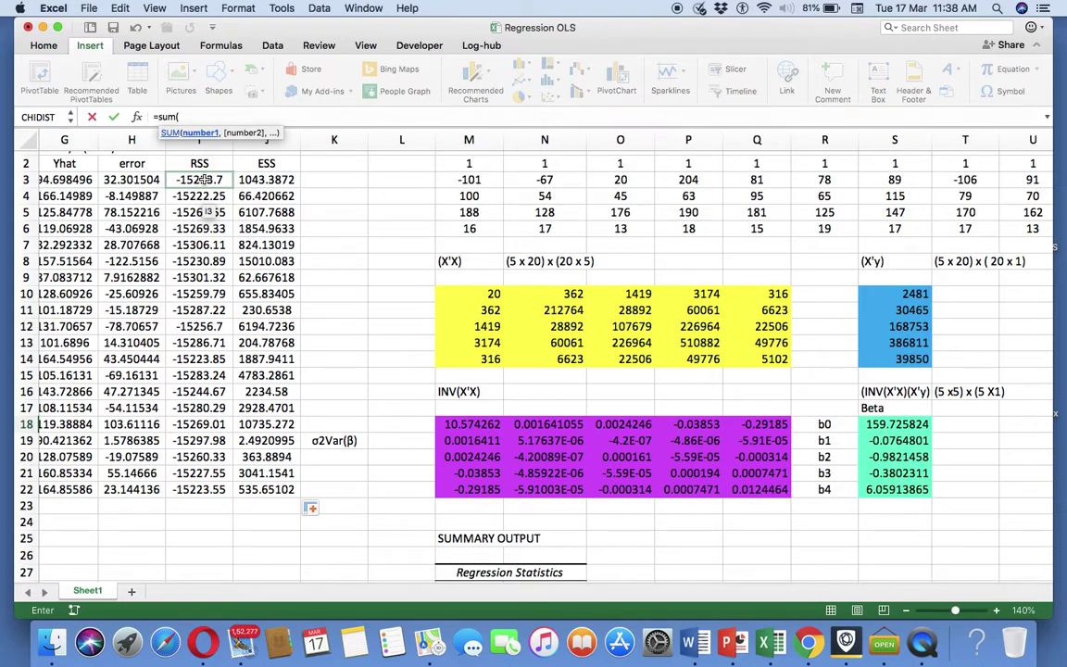
left_click_drag(203, 178, 219, 492)
key("Return")
Step: Correct the RSS formula in I3 to =(G3-AVERAGE($A$3:$A$22))^2 and fill it down to I22
scroll(88, 440, "left", 2)
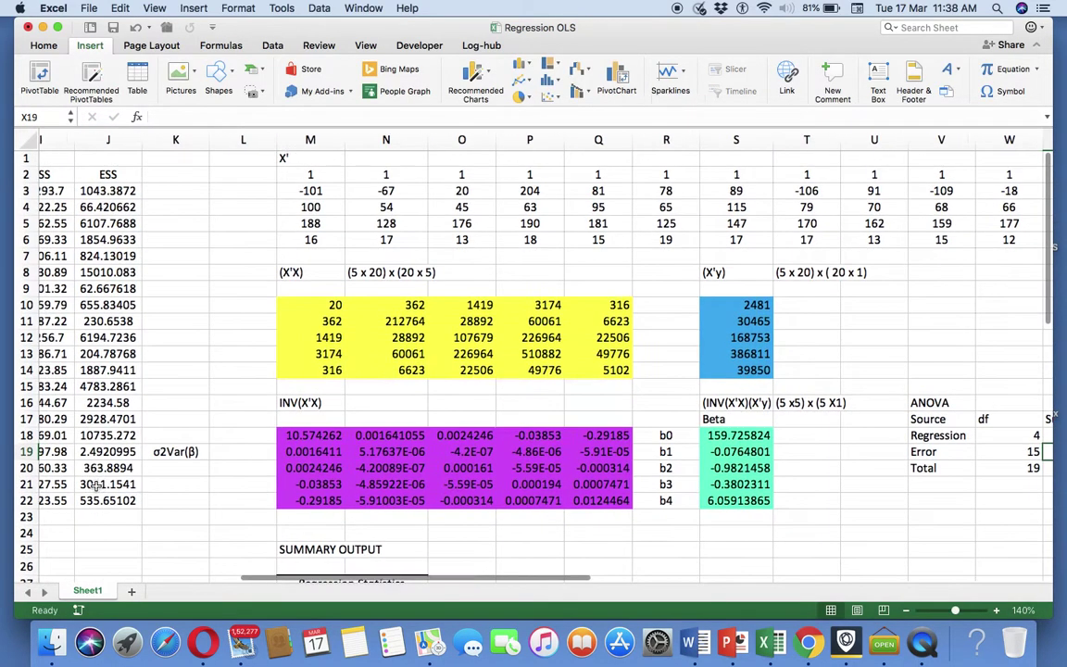
scroll(93, 484, "left", 4)
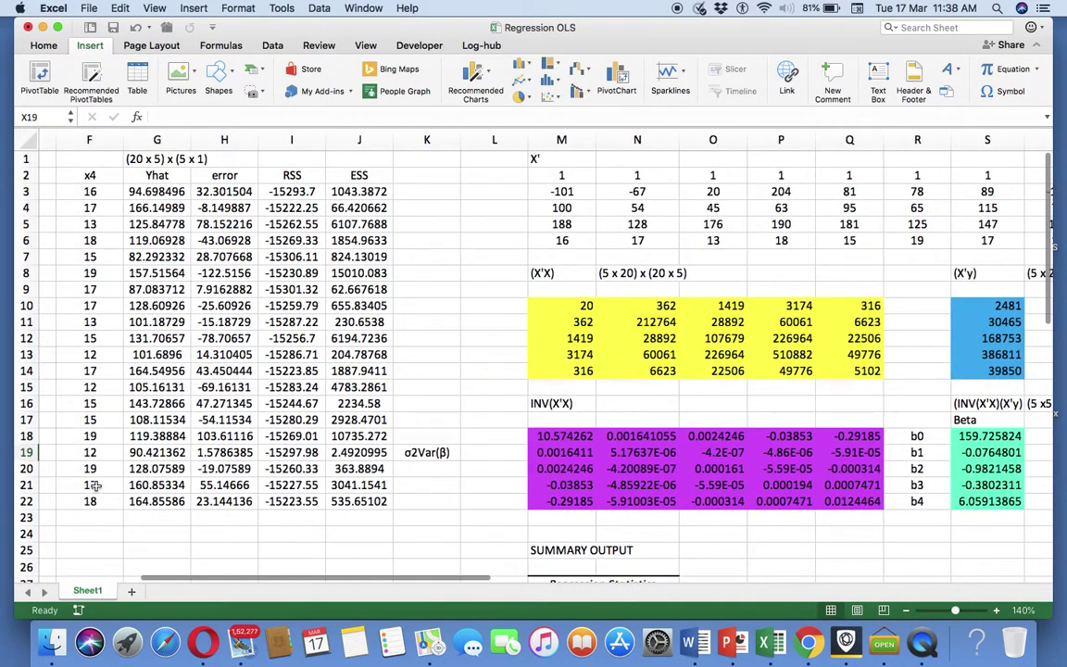
left_click(278, 192)
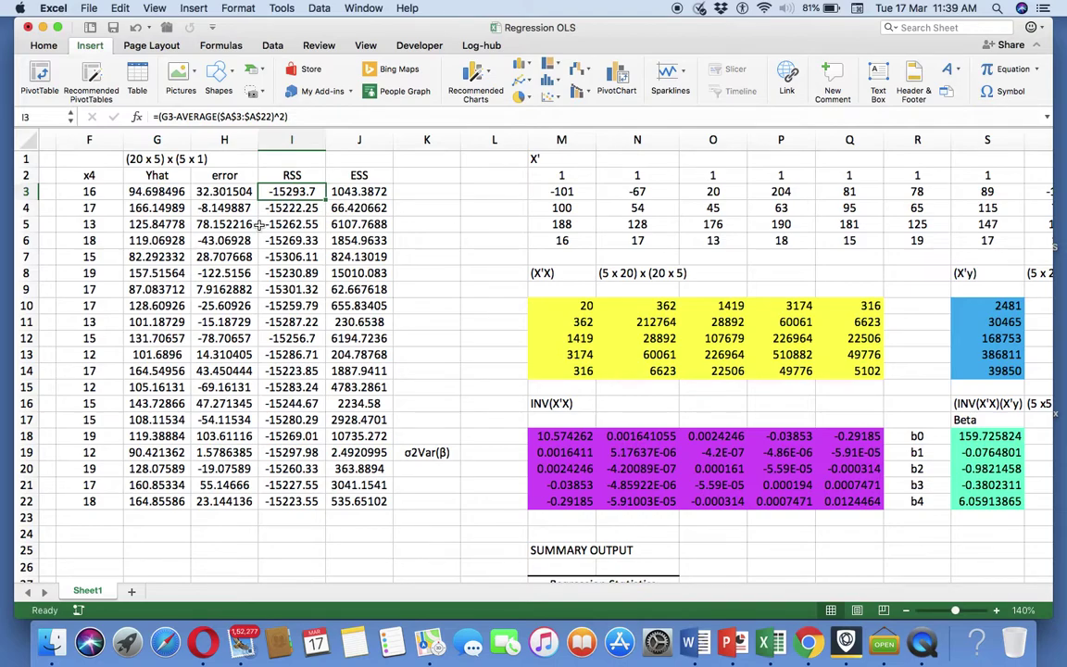
scroll(263, 224, "left", 1)
scroll(262, 224, "left", 10)
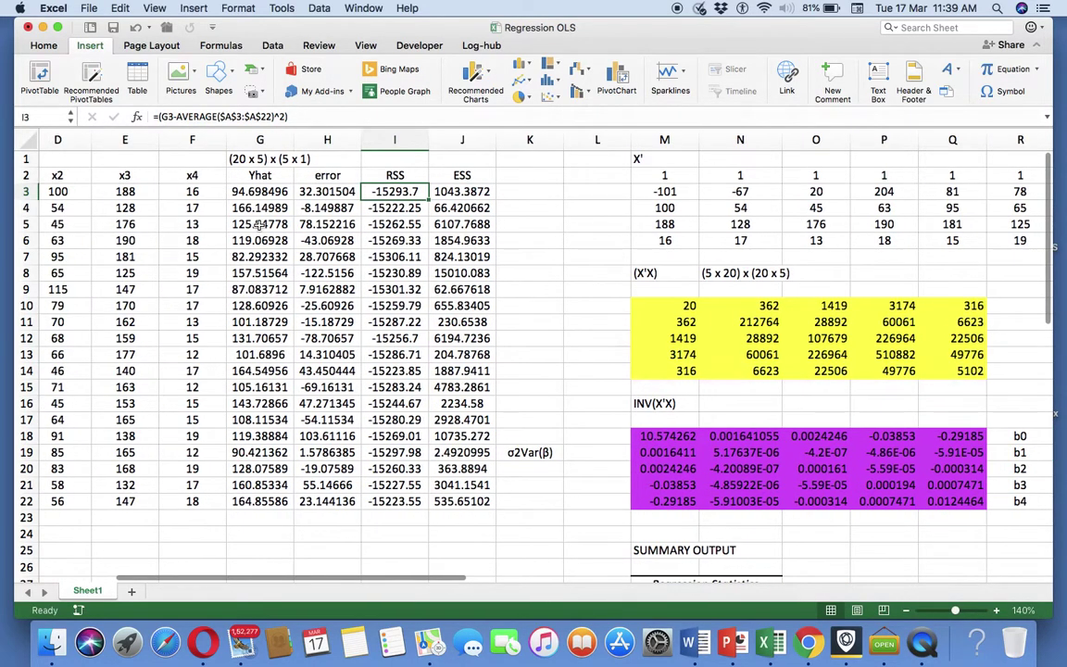
scroll(262, 224, "left", 8)
scroll(259, 224, "left", 12)
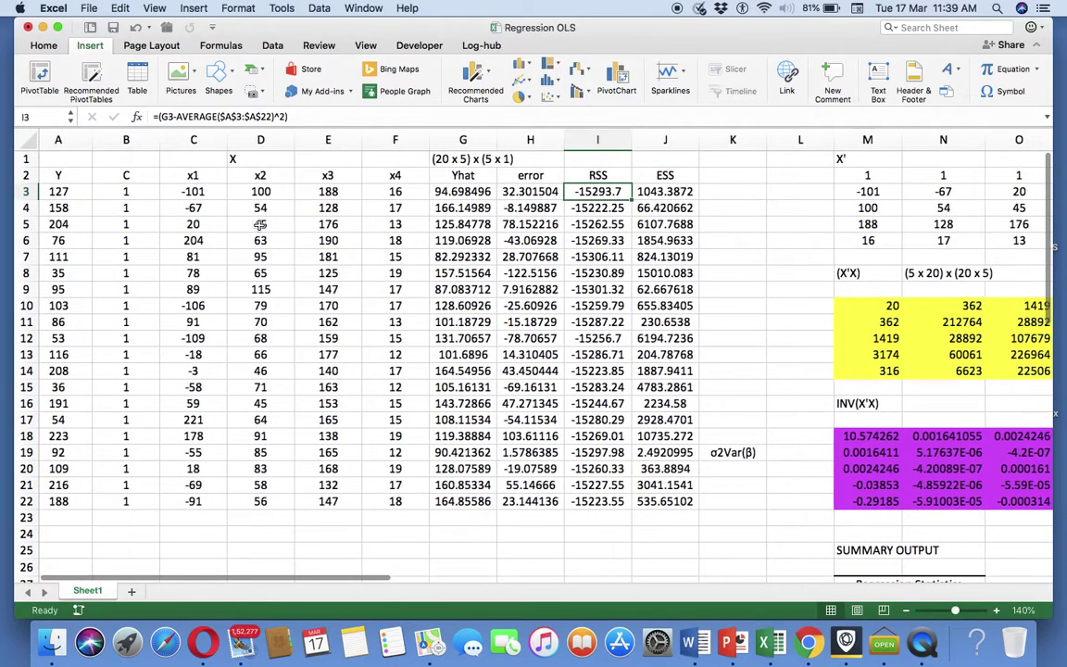
scroll(262, 224, "right", 7)
scroll(262, 224, "right", 5)
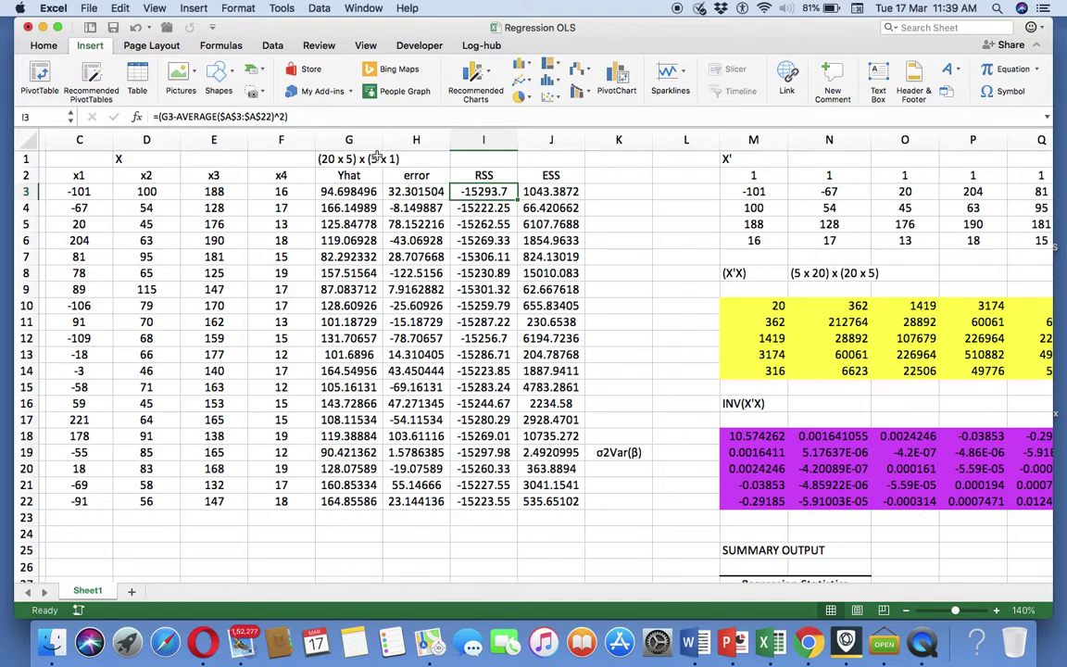
left_click(290, 116)
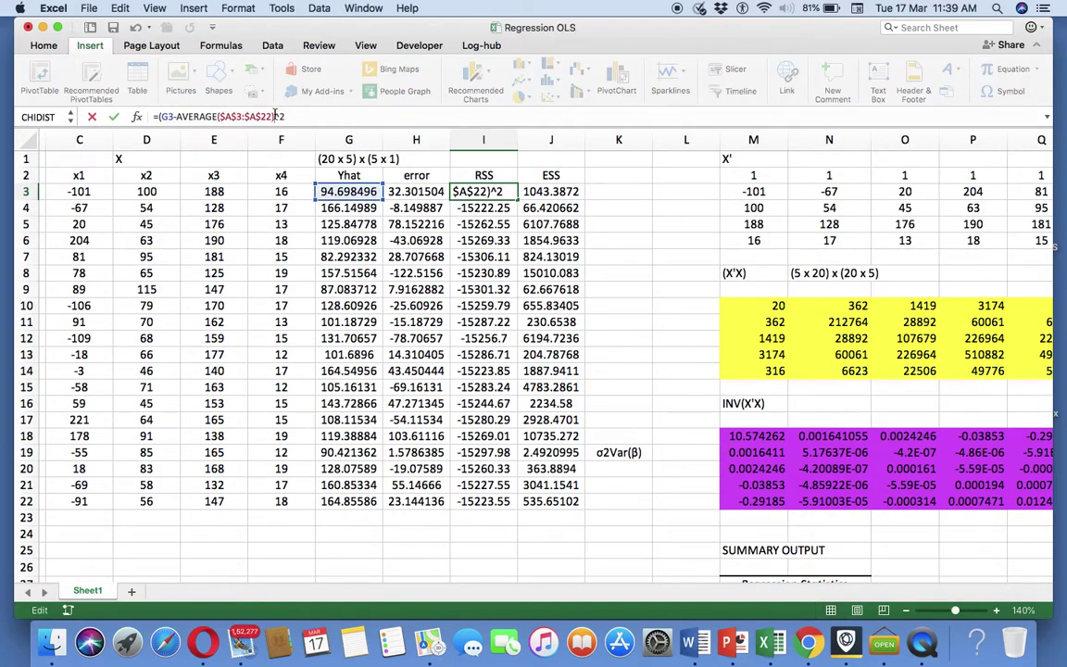
type(")")
key("Return")
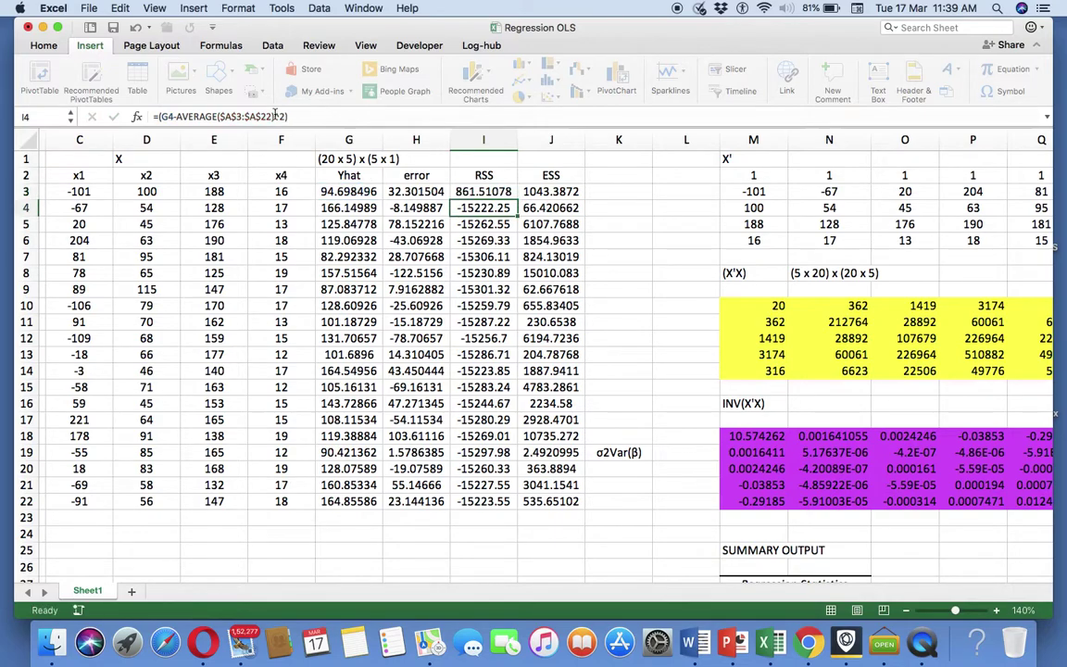
key("Up")
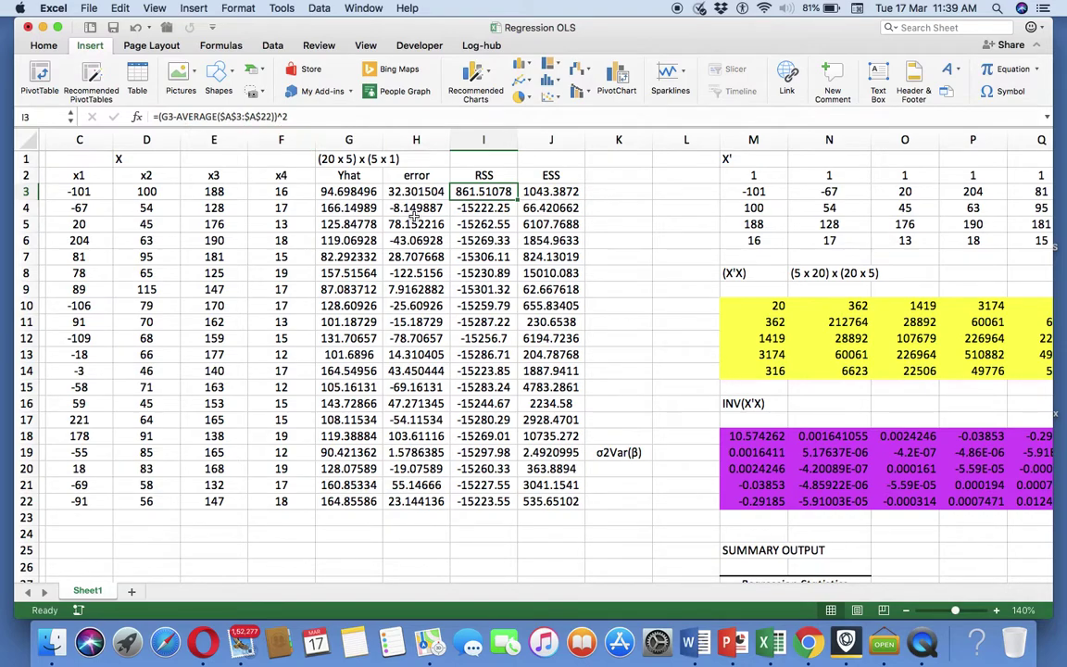
double_click(518, 201)
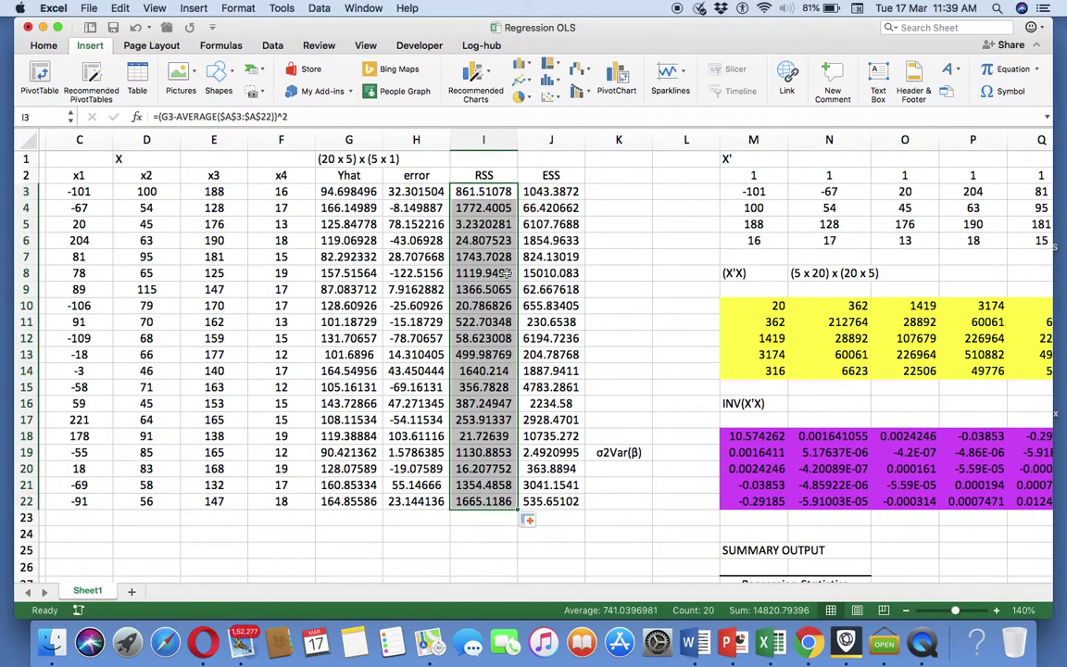
Step: Sum the ESS column into the ANOVA table's Error sum of squares in X19 with =sum(J3:J22)
scroll(562, 382, "right", 7)
scroll(563, 383, "down", 5)
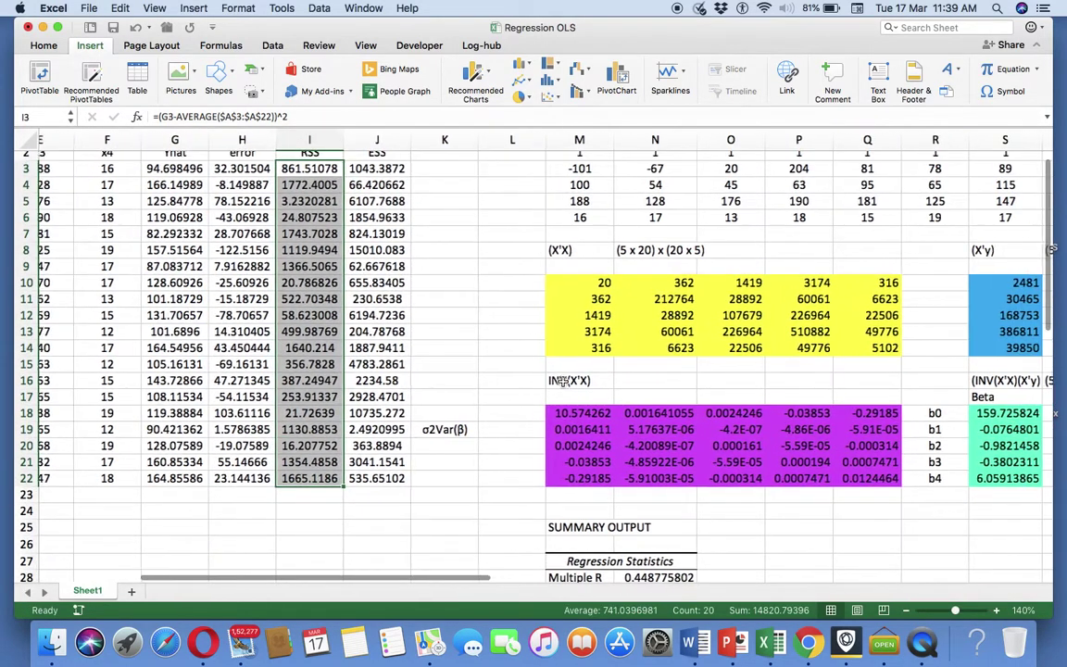
scroll(563, 382, "right", 1)
scroll(562, 383, "up", 1)
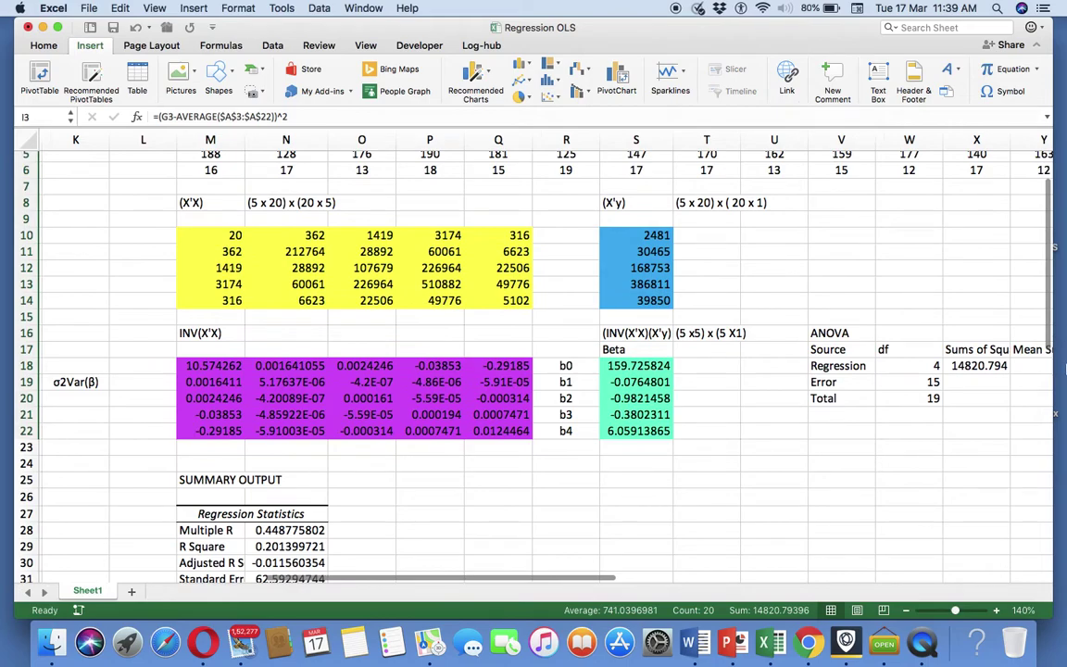
left_click(970, 381)
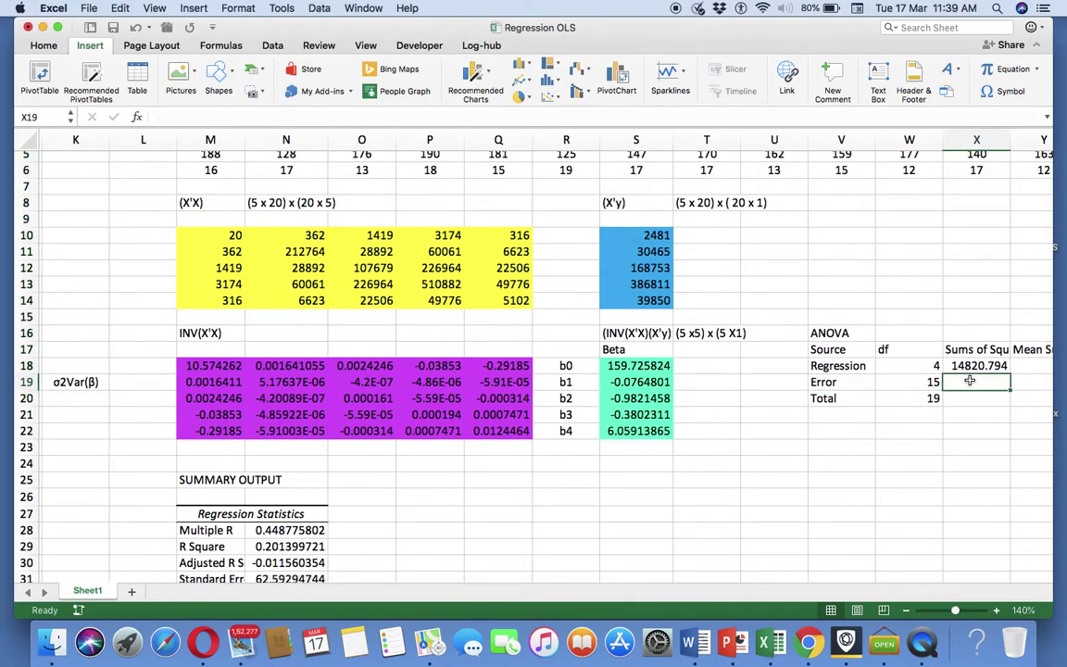
type("=su")
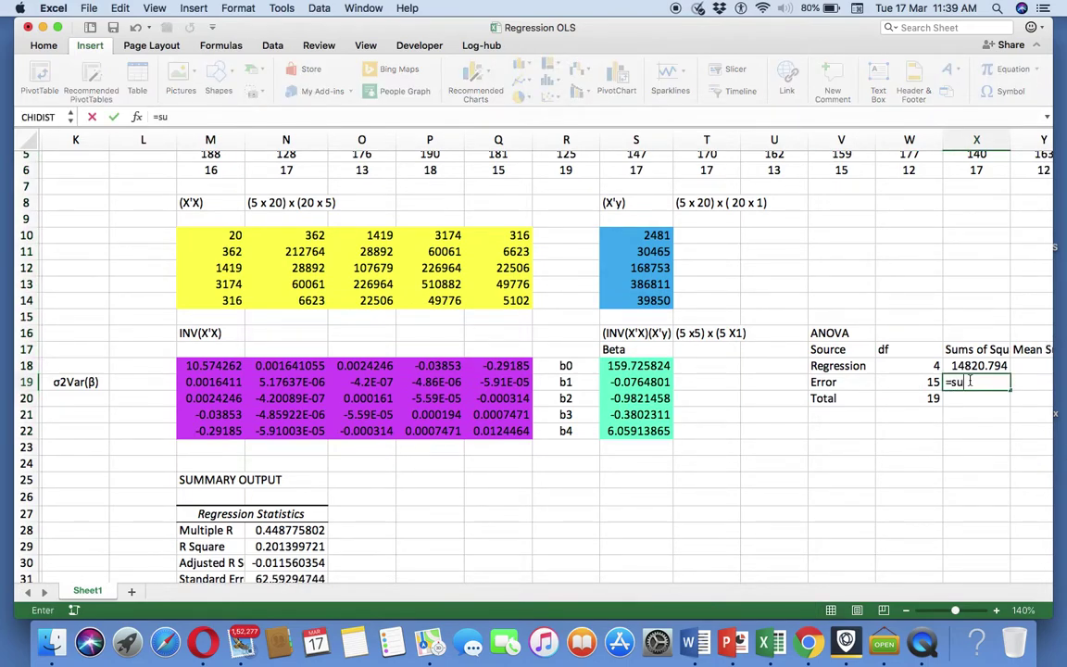
type("m(")
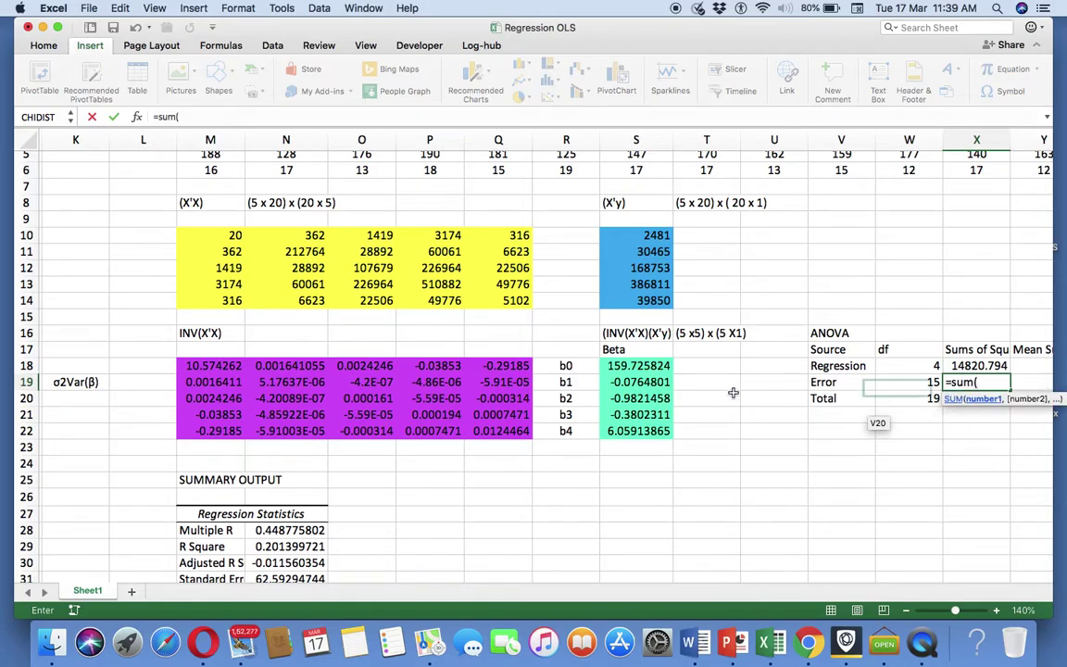
scroll(805, 393, "left", 5)
scroll(805, 392, "up", 2)
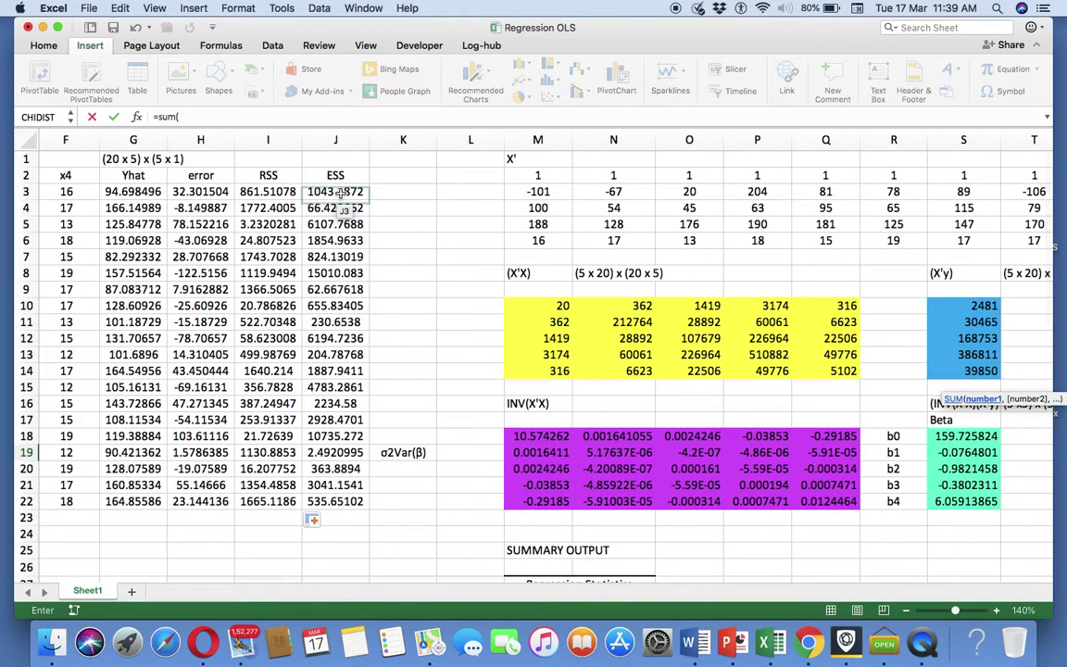
left_click_drag(335, 191, 317, 501)
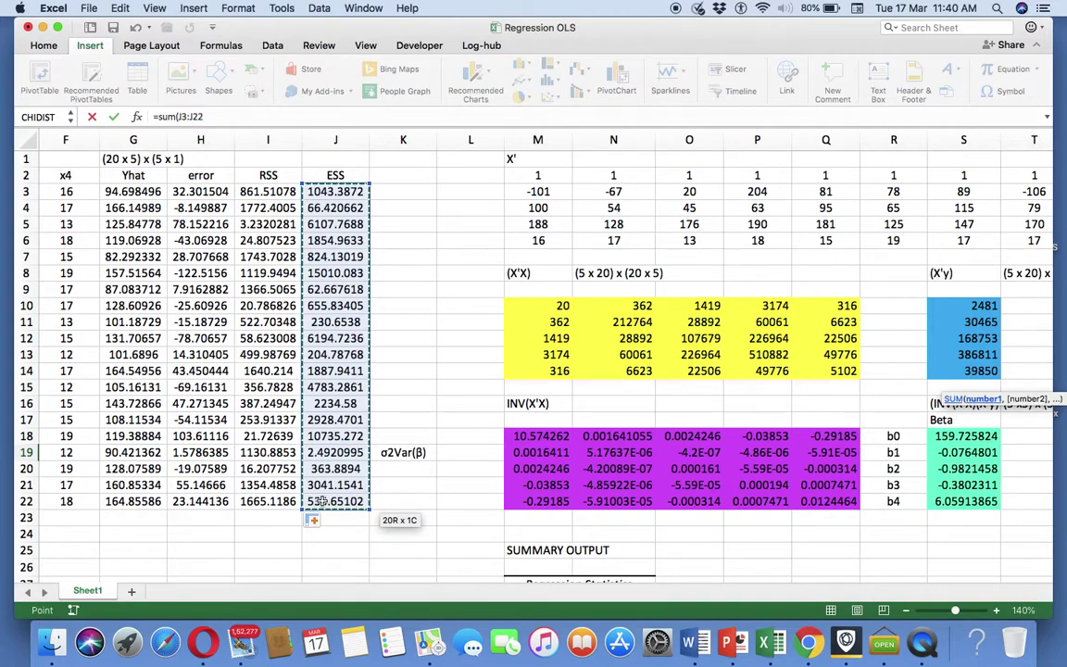
key("Escape")
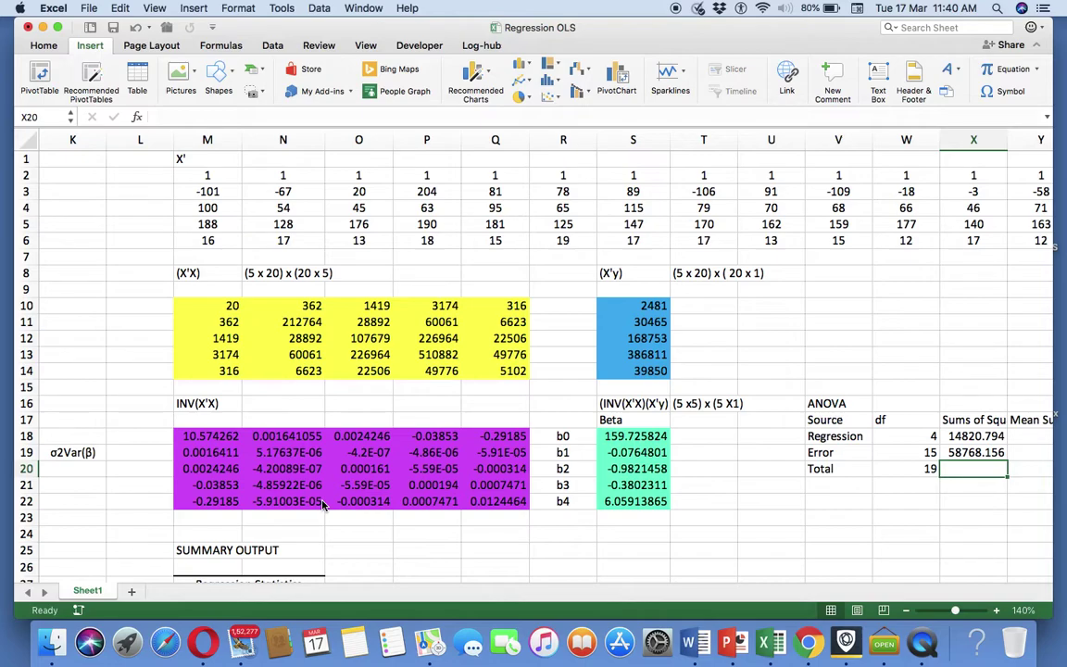
Step: Calculate the Regression mean sum of squares in Y18 with =X18/W18
scroll(323, 505, "right", 3)
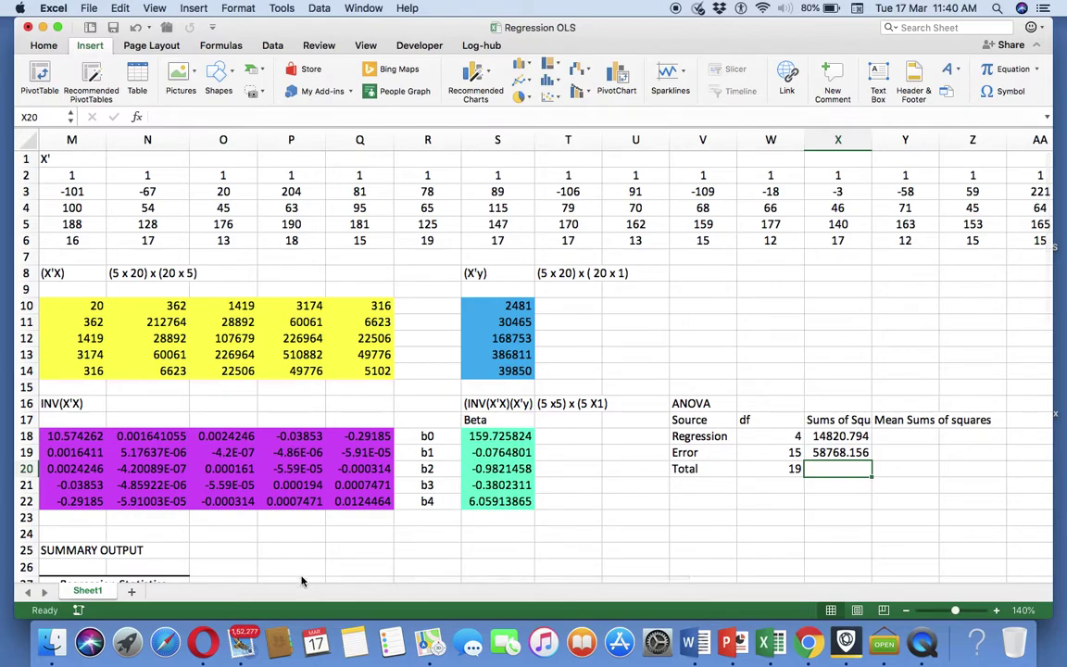
left_click(886, 438)
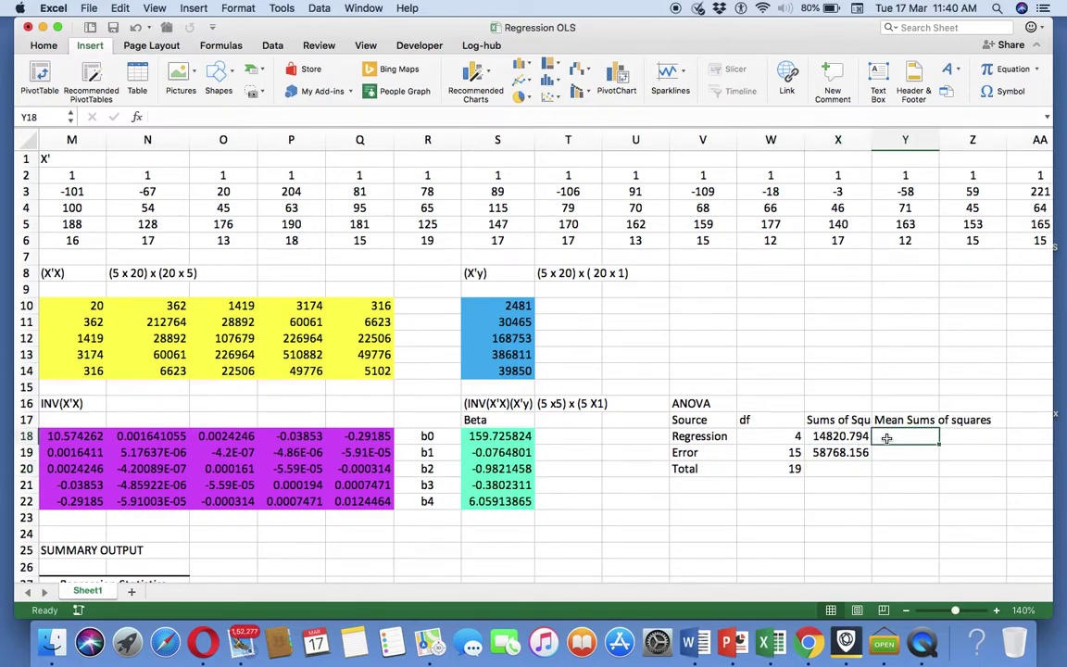
type("=")
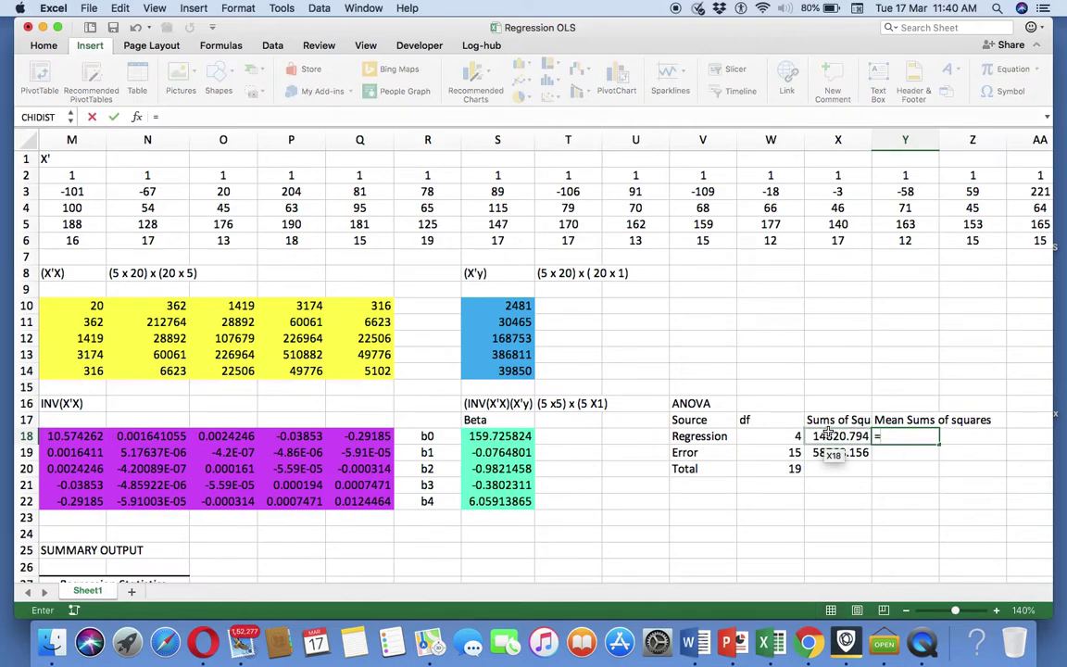
left_click(827, 435)
type("/")
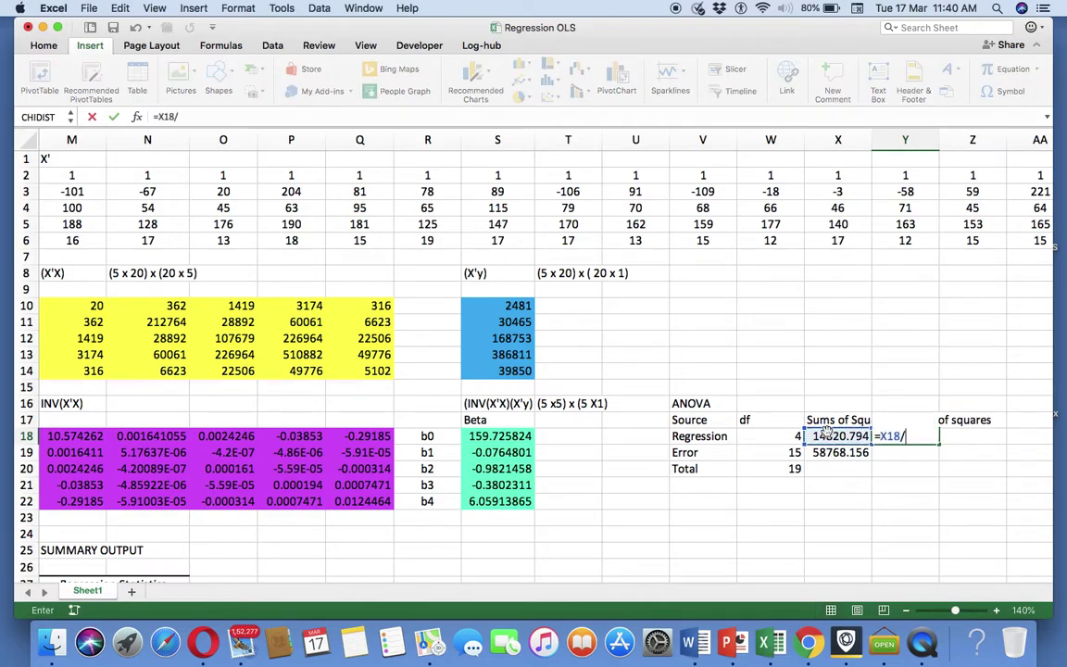
left_click(795, 437)
key("Return")
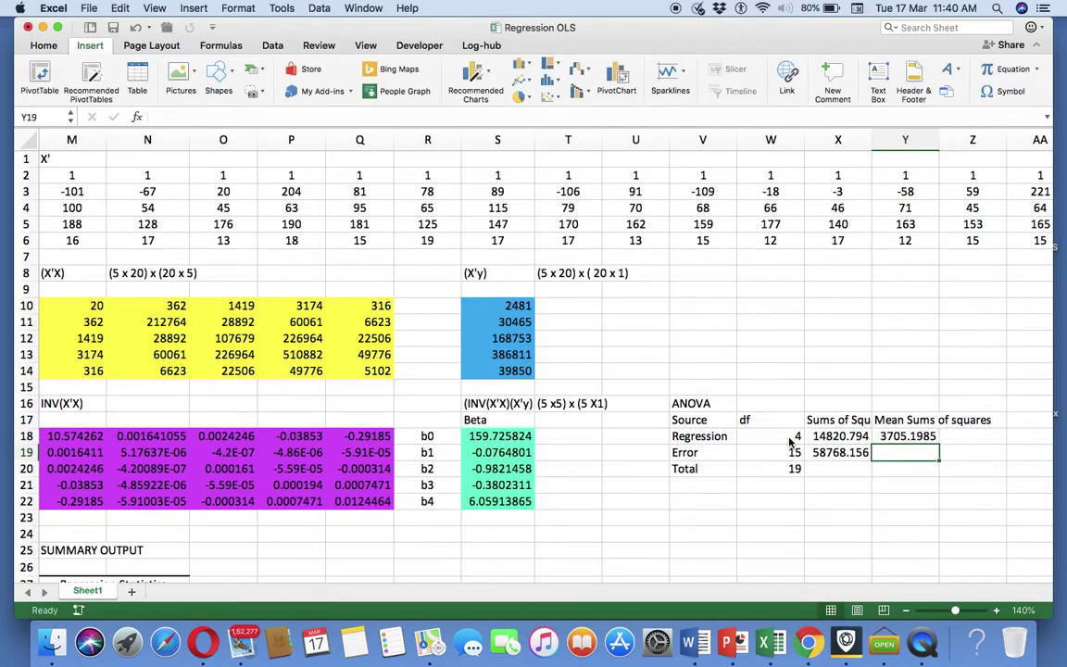
Step: Calculate the Error mean sum of squares in Y19 with =X19/W19
type("=")
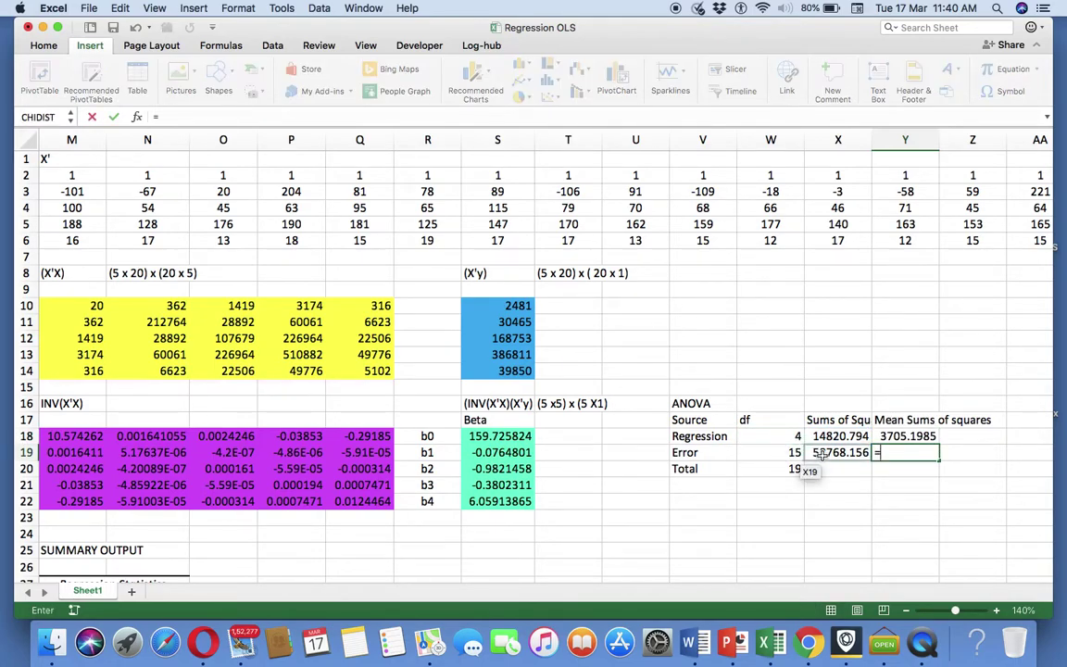
left_click(829, 452)
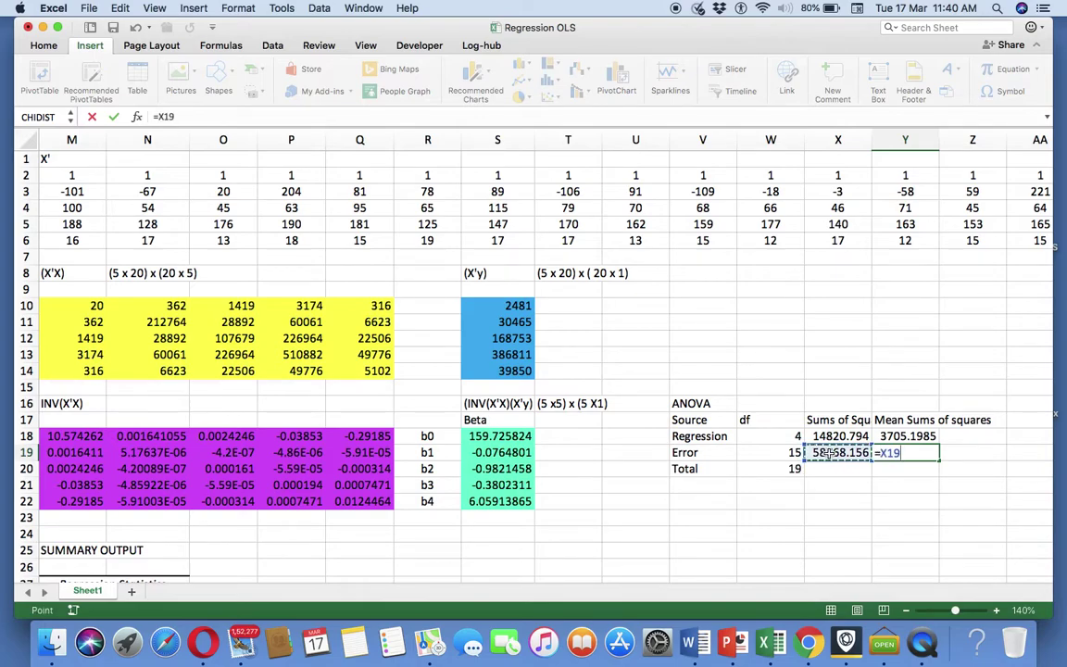
type("/")
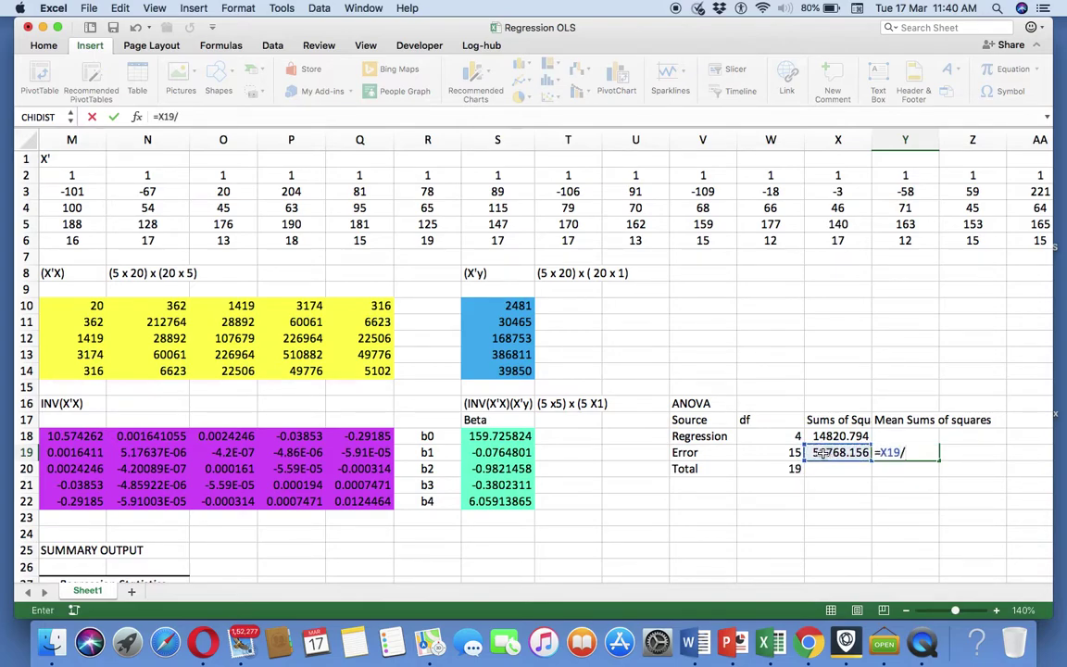
left_click(789, 452)
key("Return")
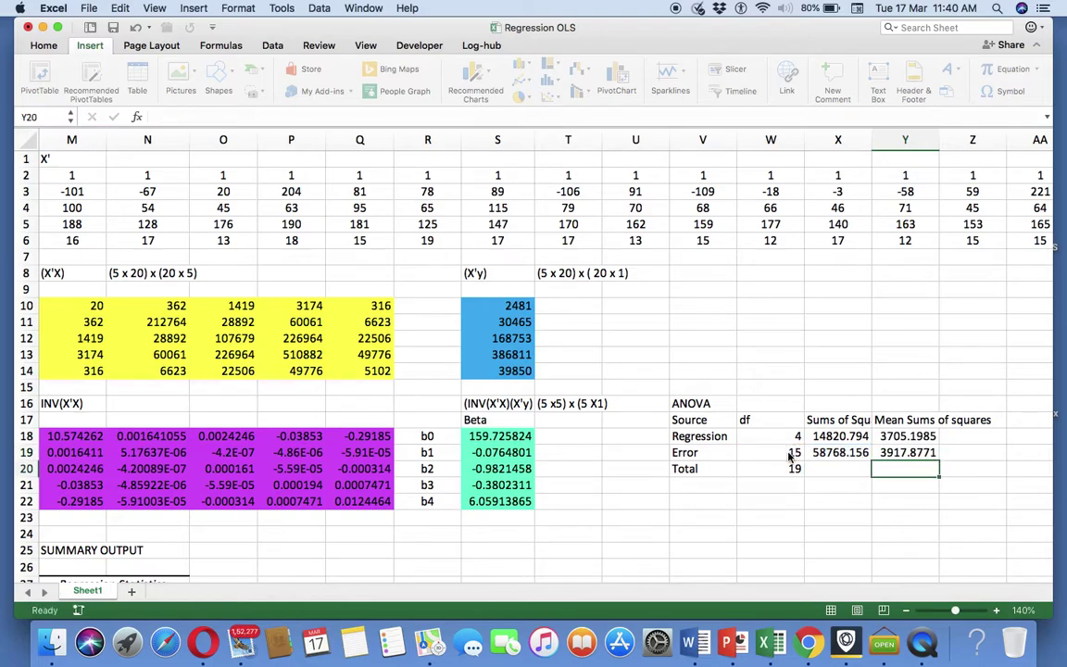
Step: Add an F column heading in AA17 of the ANOVA table and calculate the F statistic in AA18 with =Y18/Y19
scroll(933, 468, "right", 2)
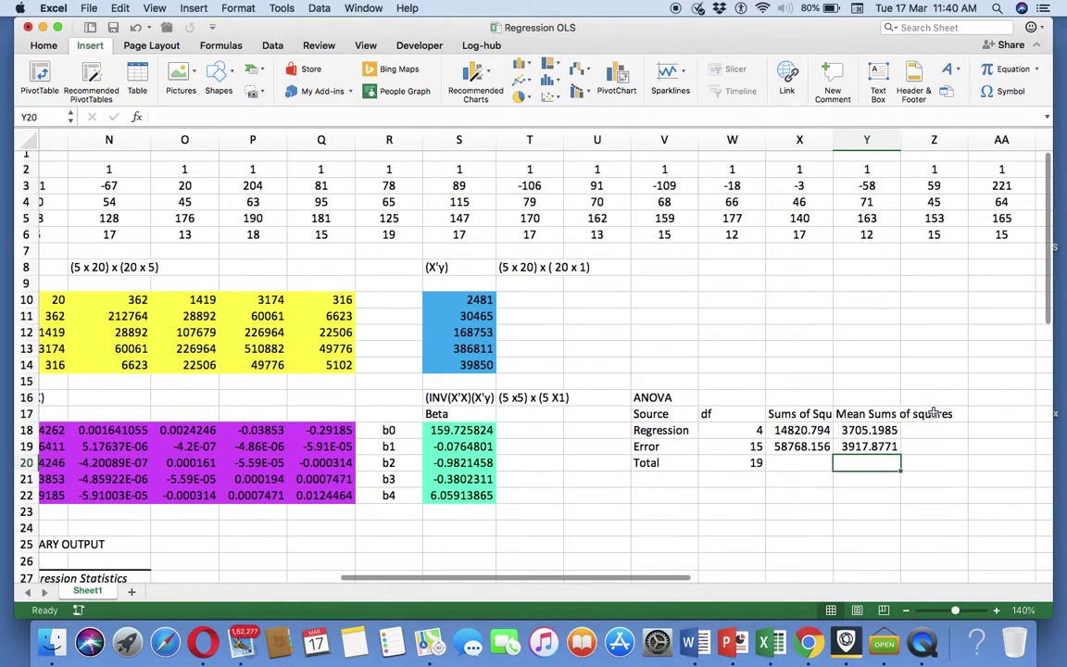
left_click(981, 416)
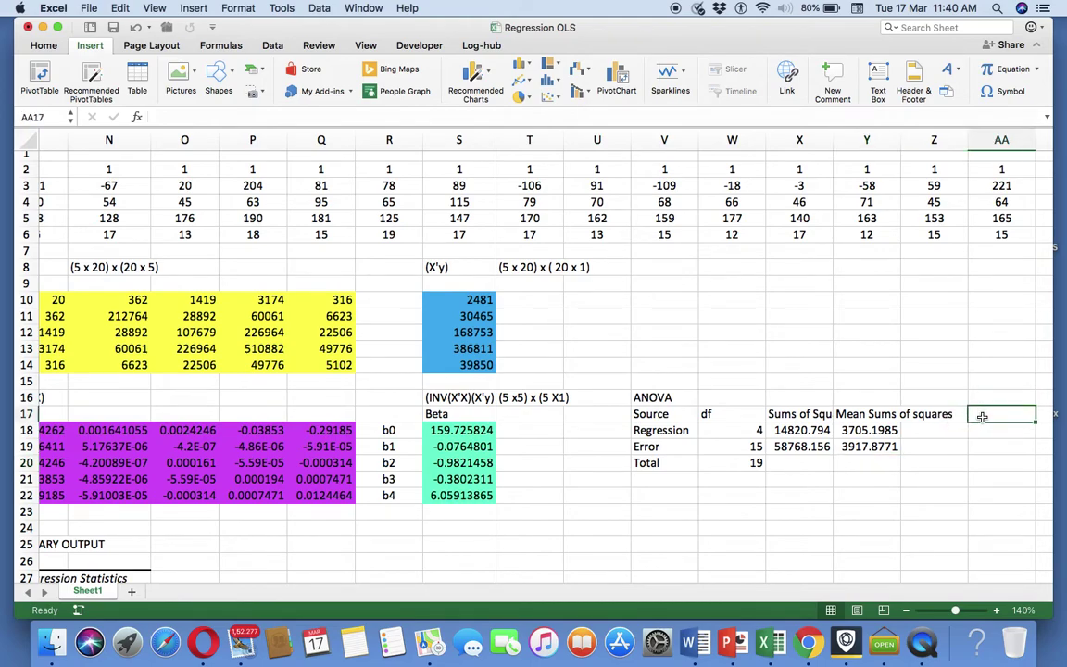
type("F")
key("Return")
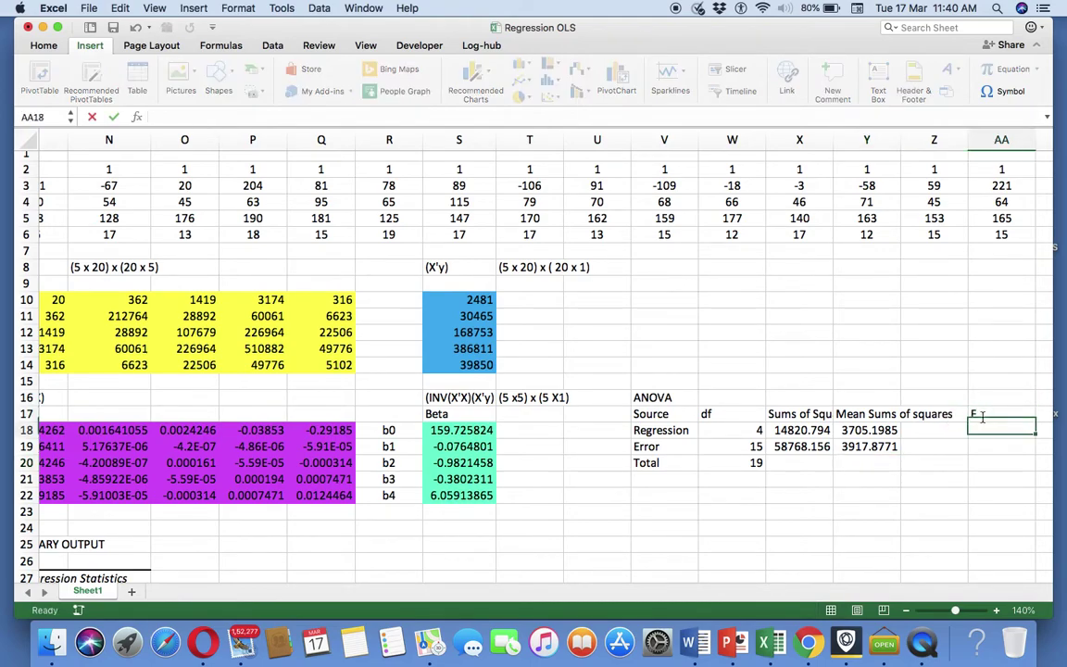
type("=")
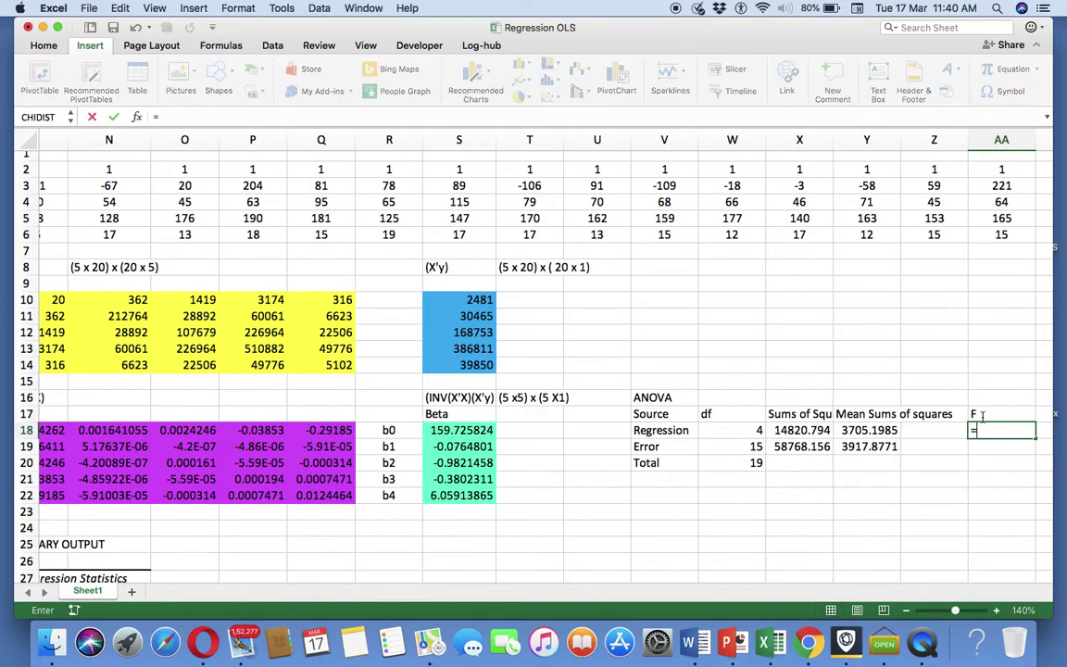
left_click(866, 430)
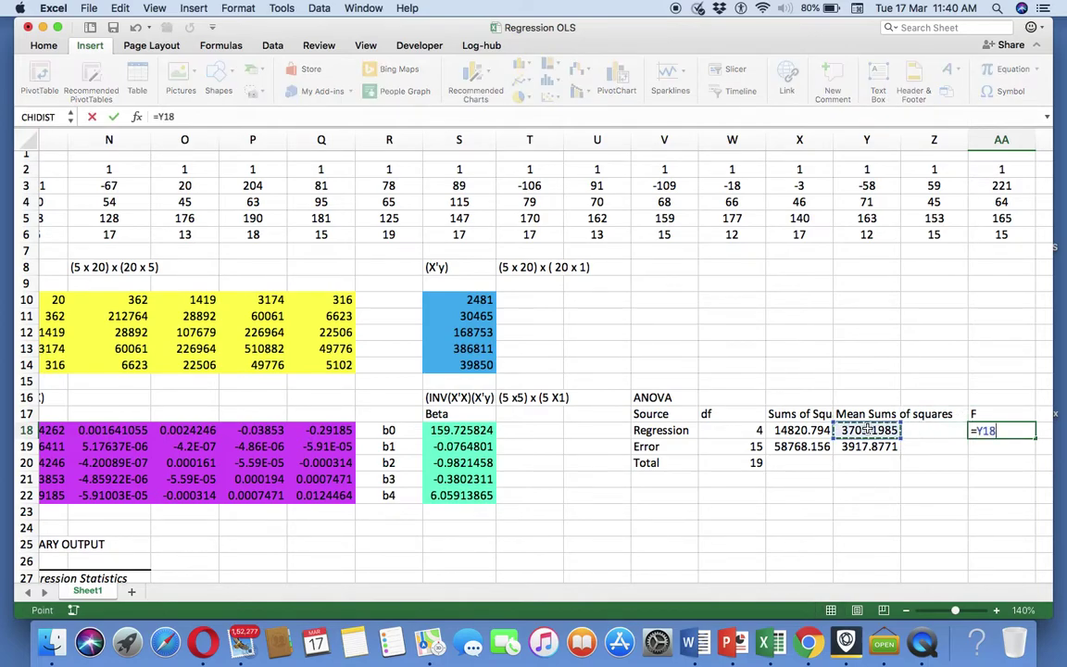
type("/")
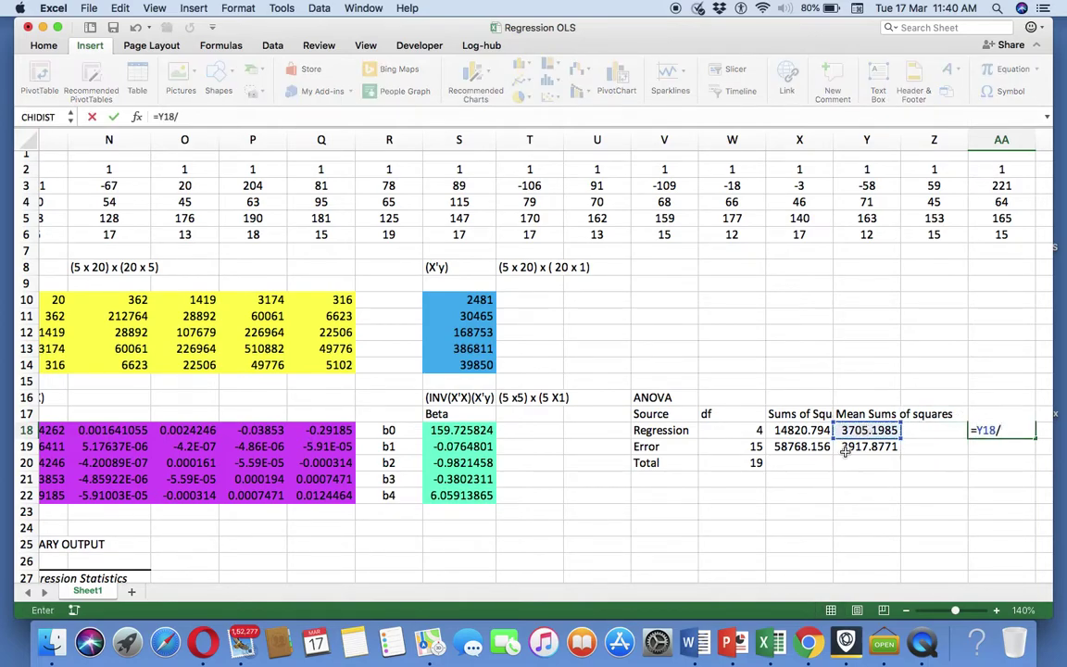
left_click(847, 449)
key("Return")
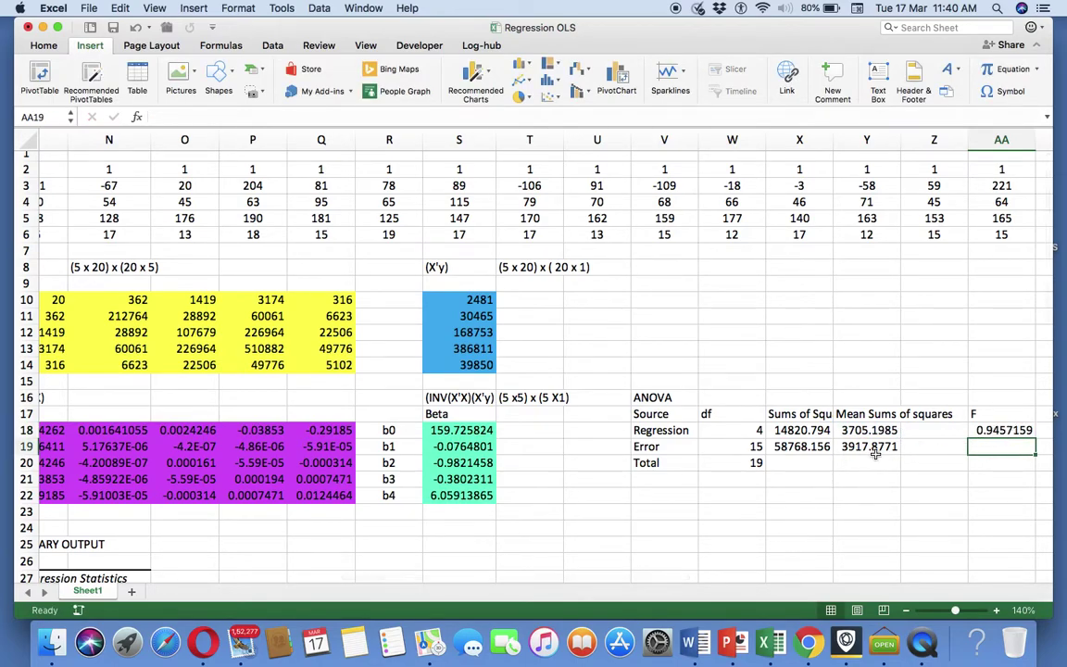
Step: Compare the ANOVA table's sums of squares, mean squares and F value with those in the regression summary output
scroll(875, 454, "left", 1)
scroll(874, 454, "down", 1)
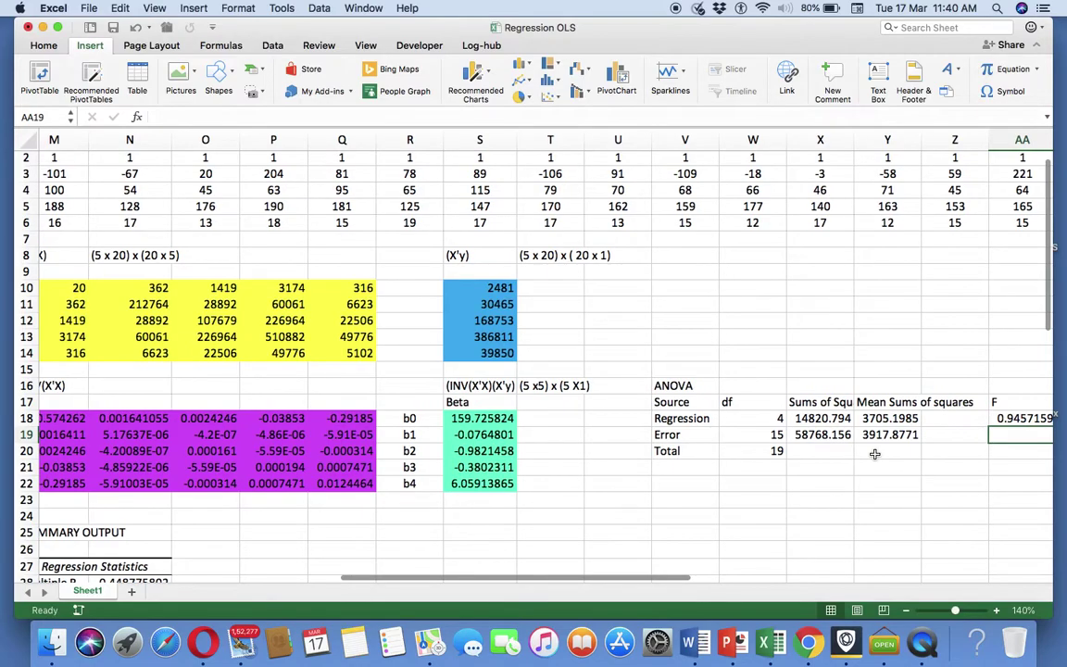
scroll(874, 454, "down", 5)
scroll(874, 454, "left", 1)
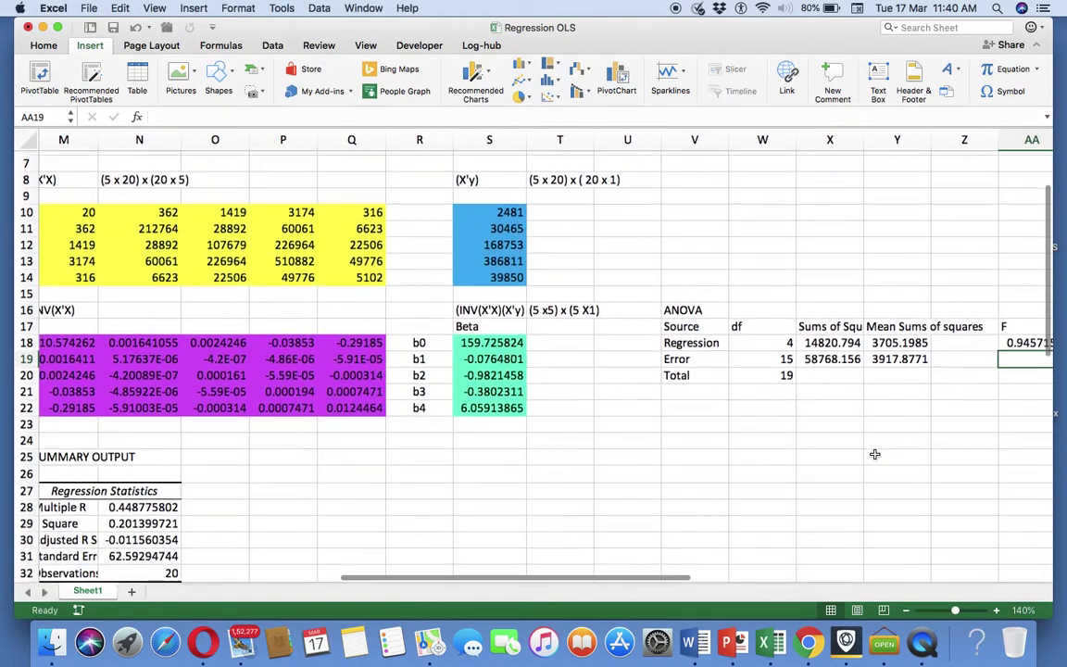
scroll(875, 454, "down", 5)
scroll(875, 454, "right", 1)
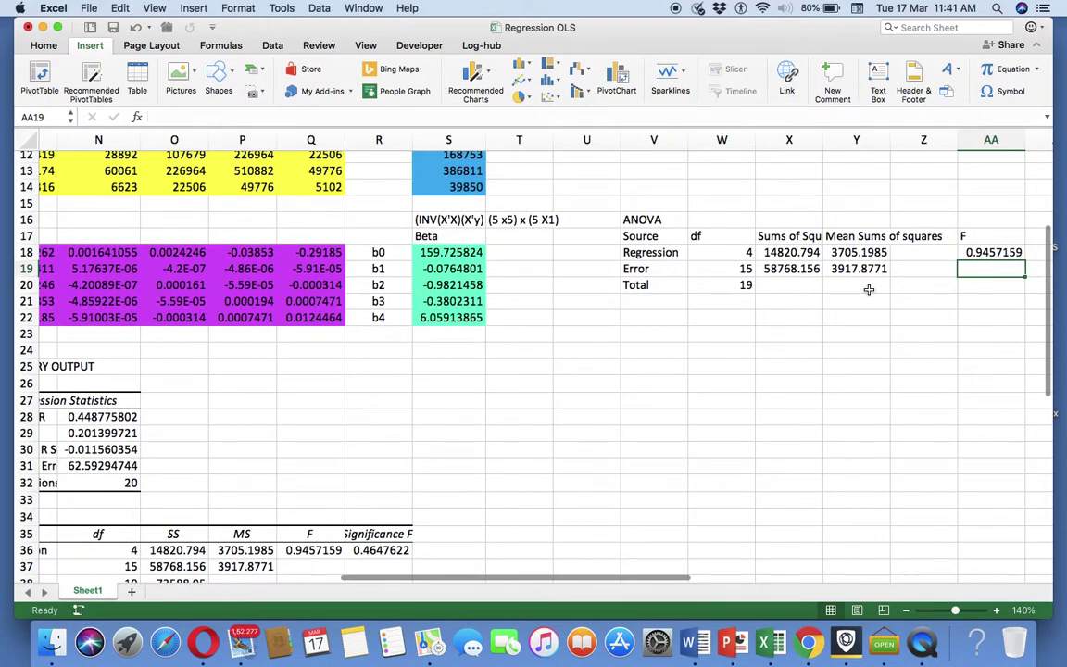
left_click(861, 299)
scroll(733, 353, "down", 1)
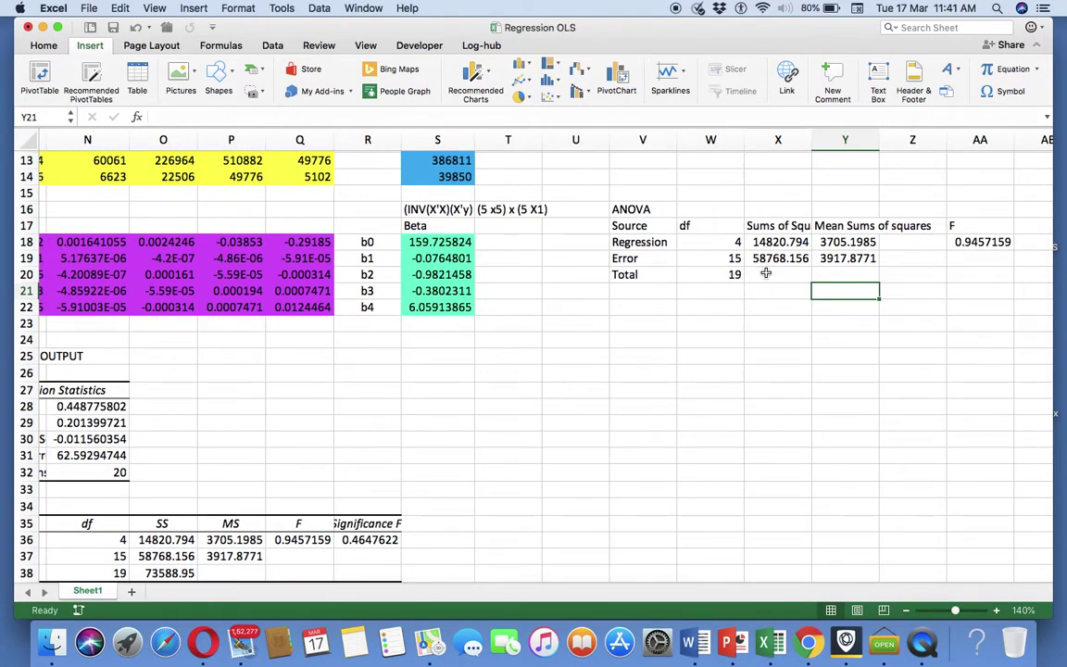
Step: Insert a new column K beside the ESS column and head it TSS in K2
left_click(766, 274)
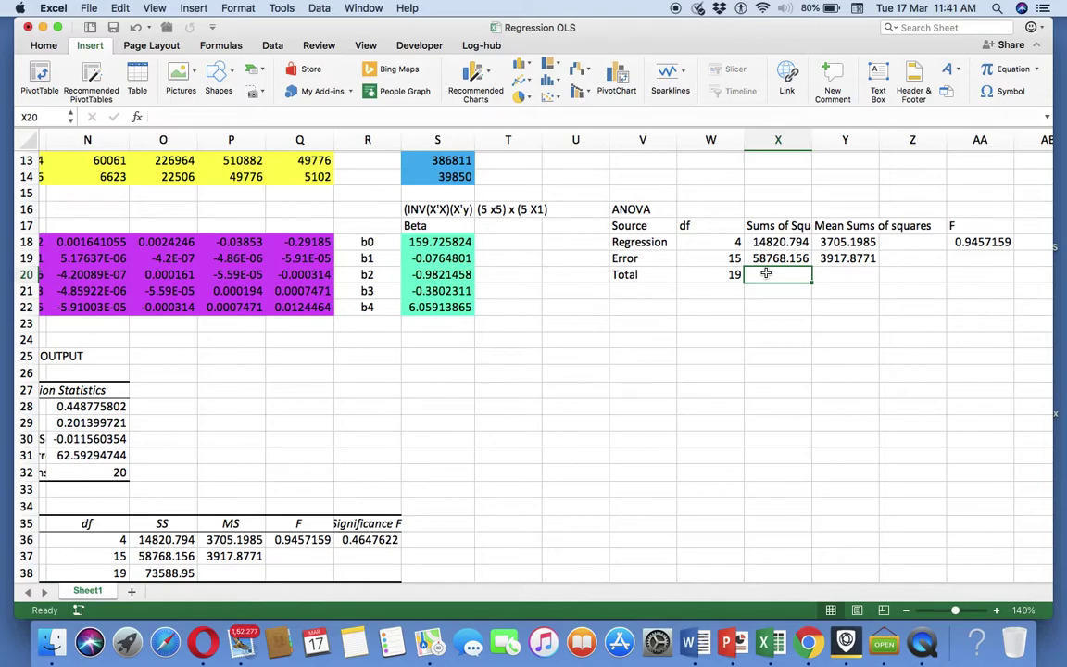
scroll(766, 273, "left", 10)
scroll(766, 273, "up", 2)
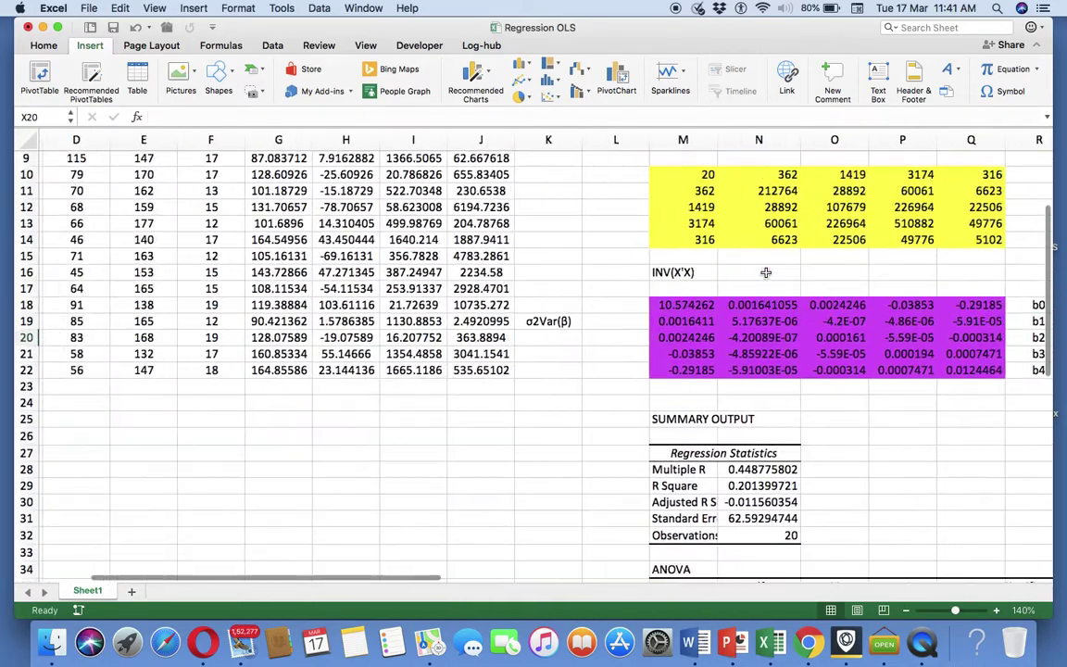
scroll(766, 273, "up", 5)
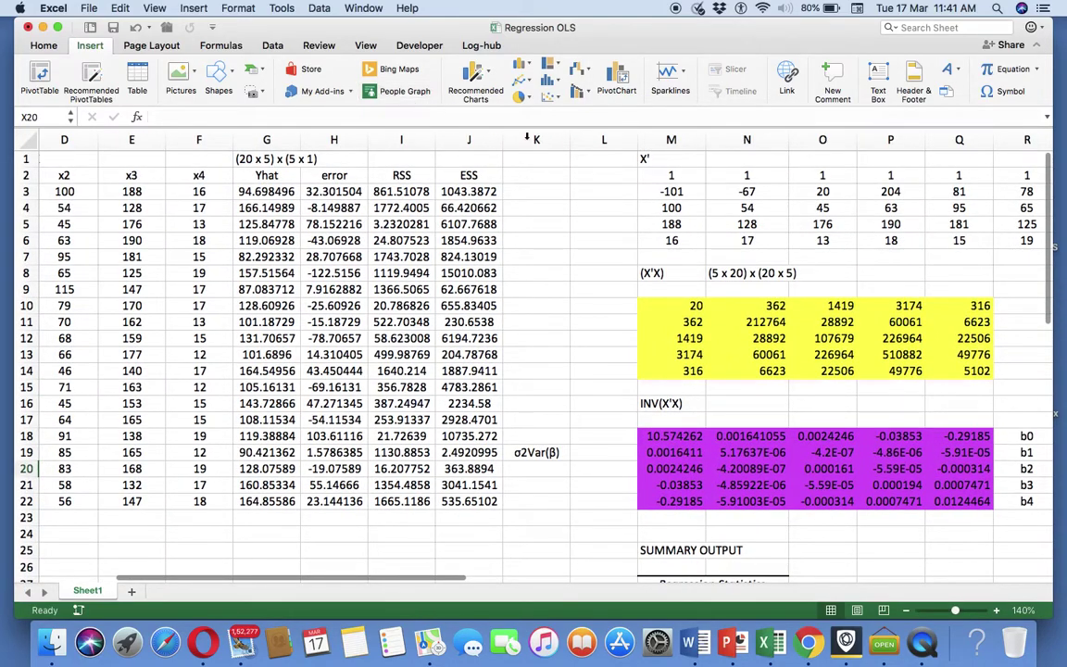
left_click(529, 139)
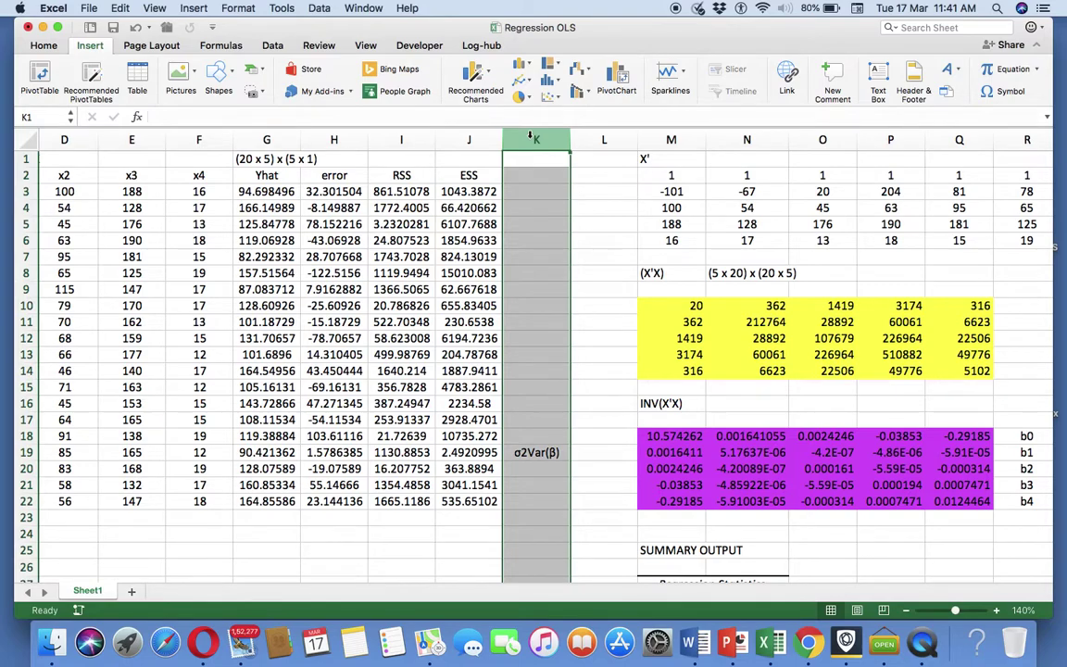
key("ctrl+shift+plus")
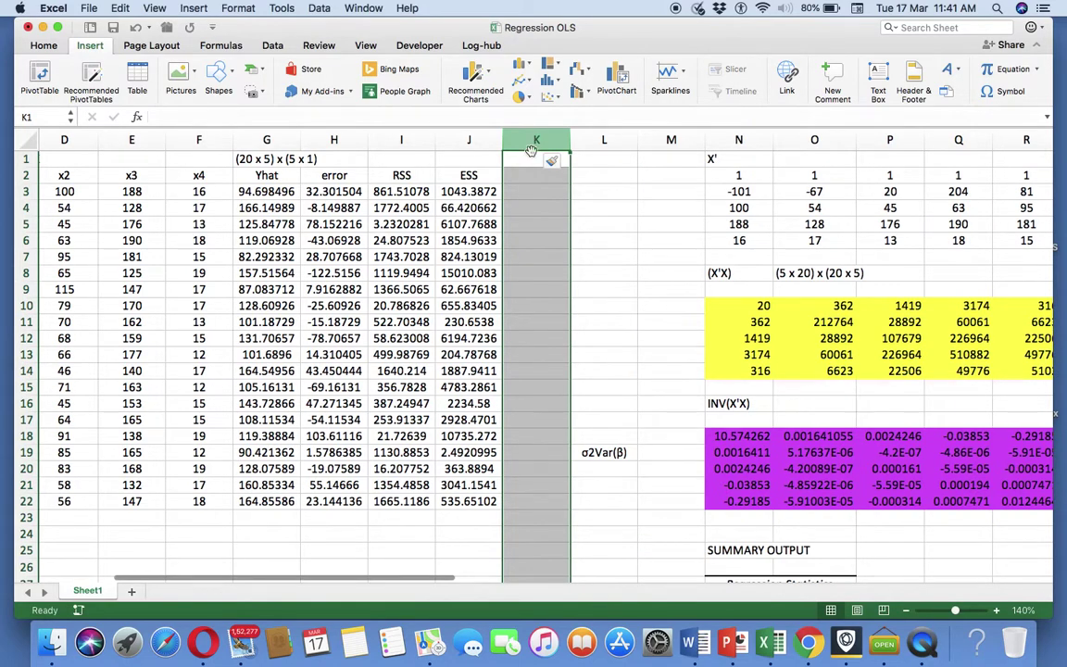
left_click(533, 173)
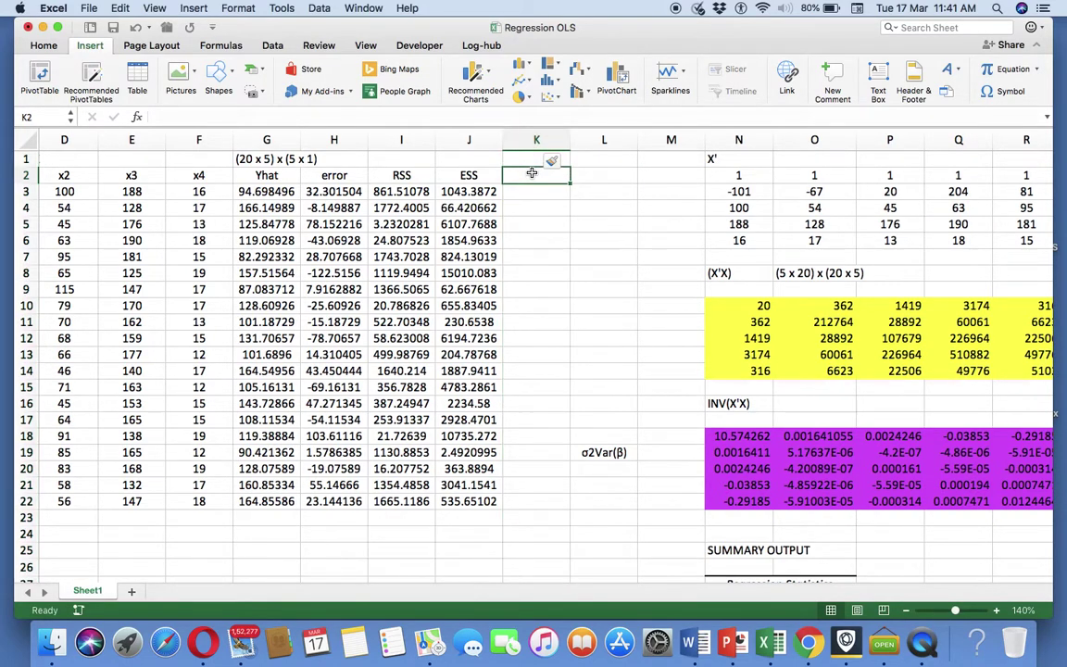
type("TSS")
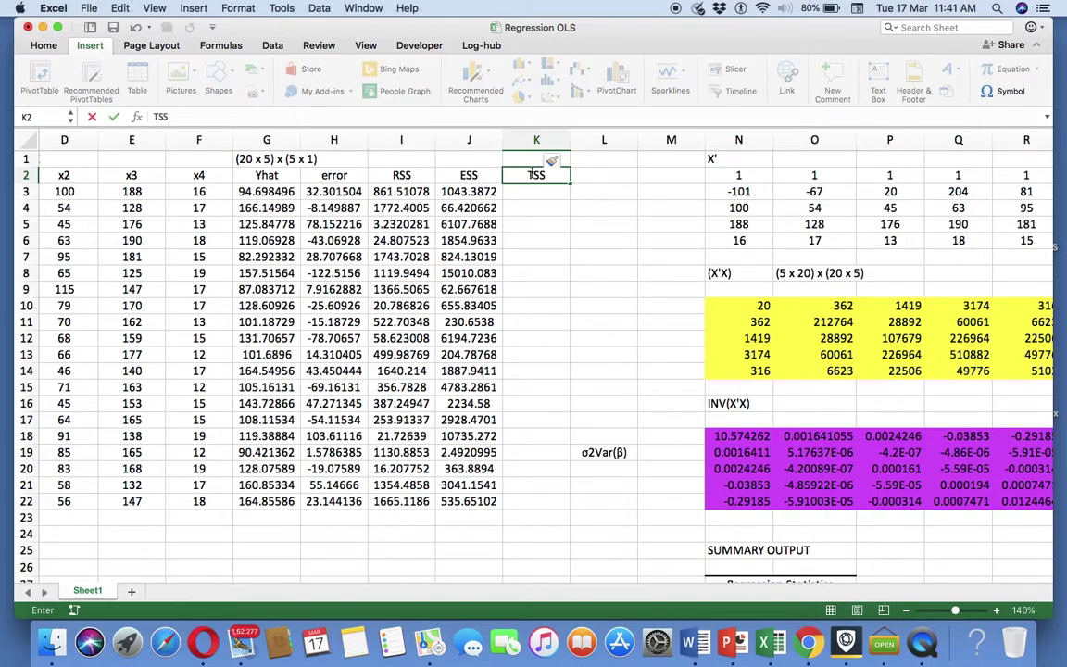
key("Return")
Step: Begin the TSS formula in K3 with =(A3-average(, using the first Y value
type("=(")
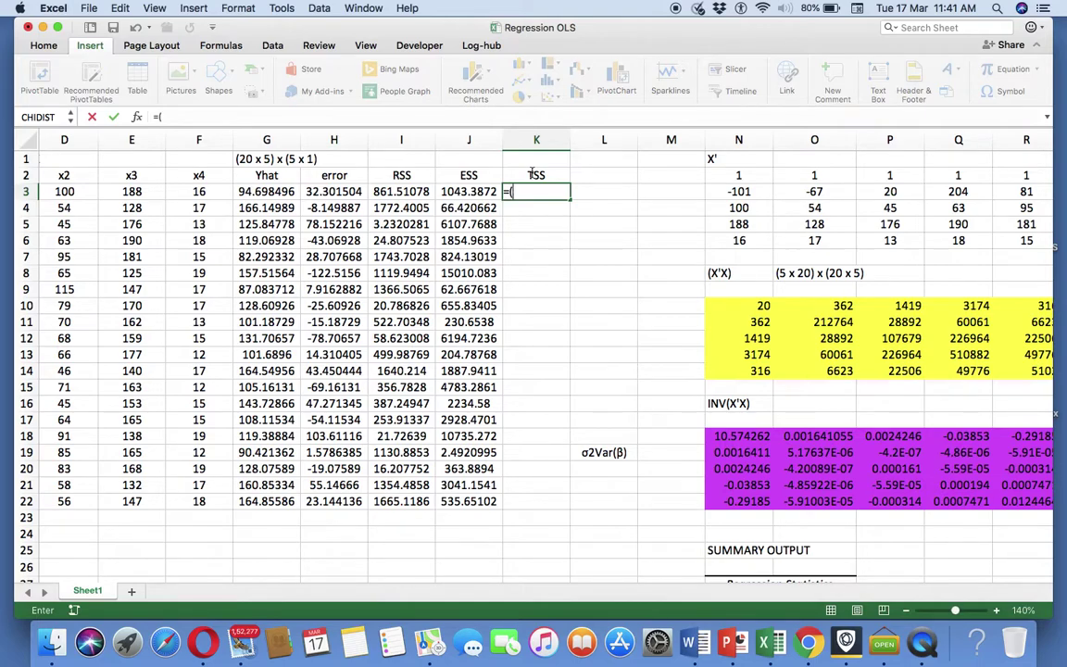
scroll(68, 200, "left", 3)
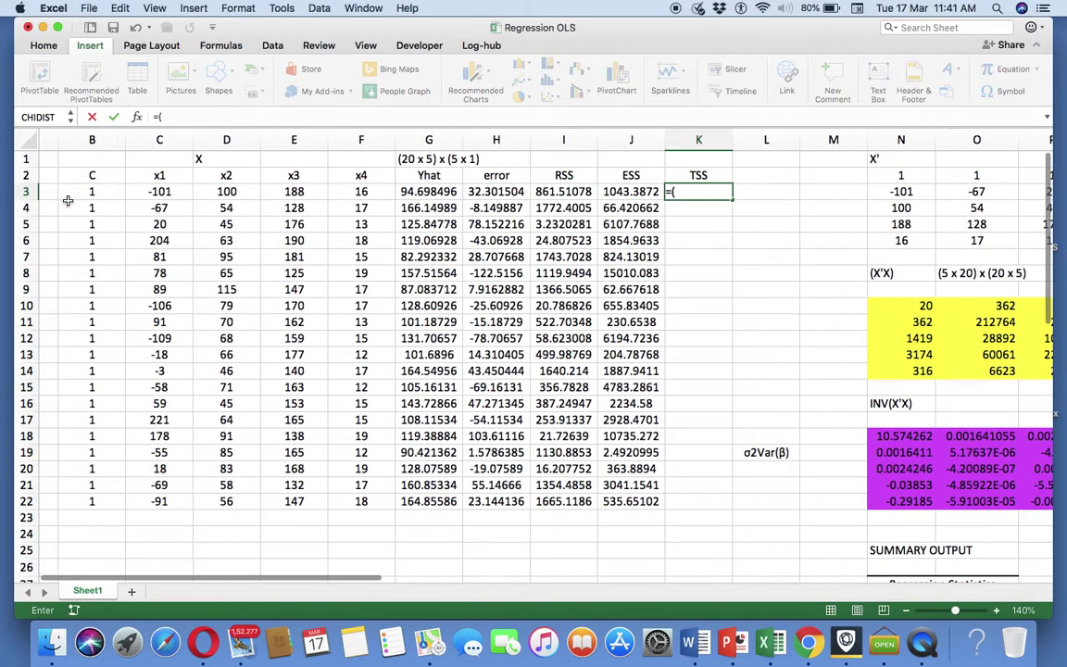
scroll(68, 200, "left", 2)
left_click(64, 188)
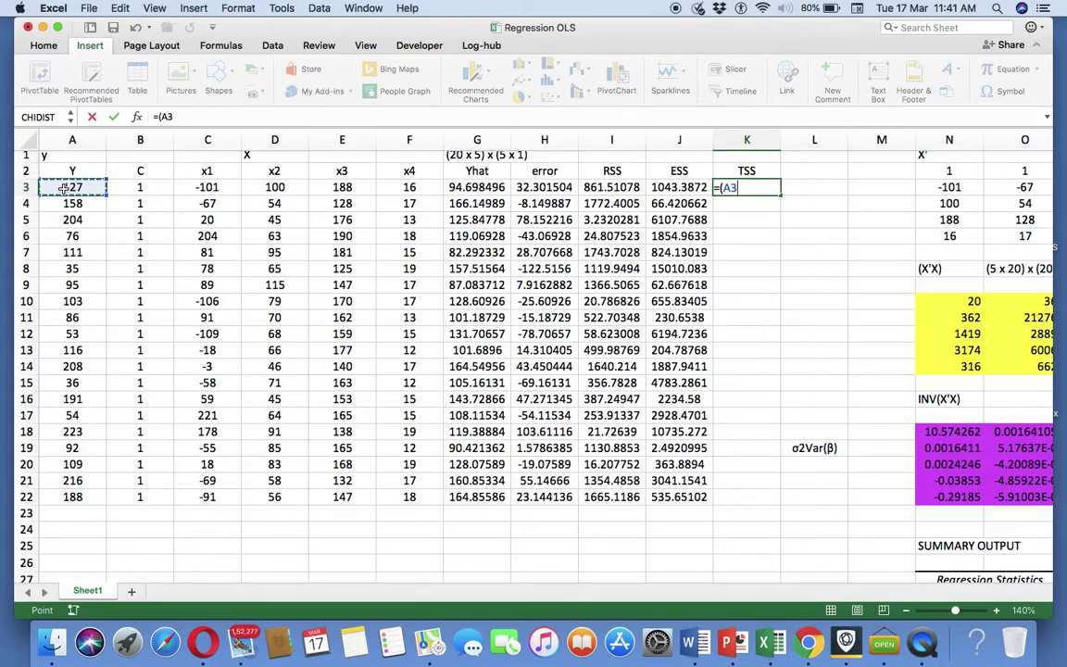
type("-")
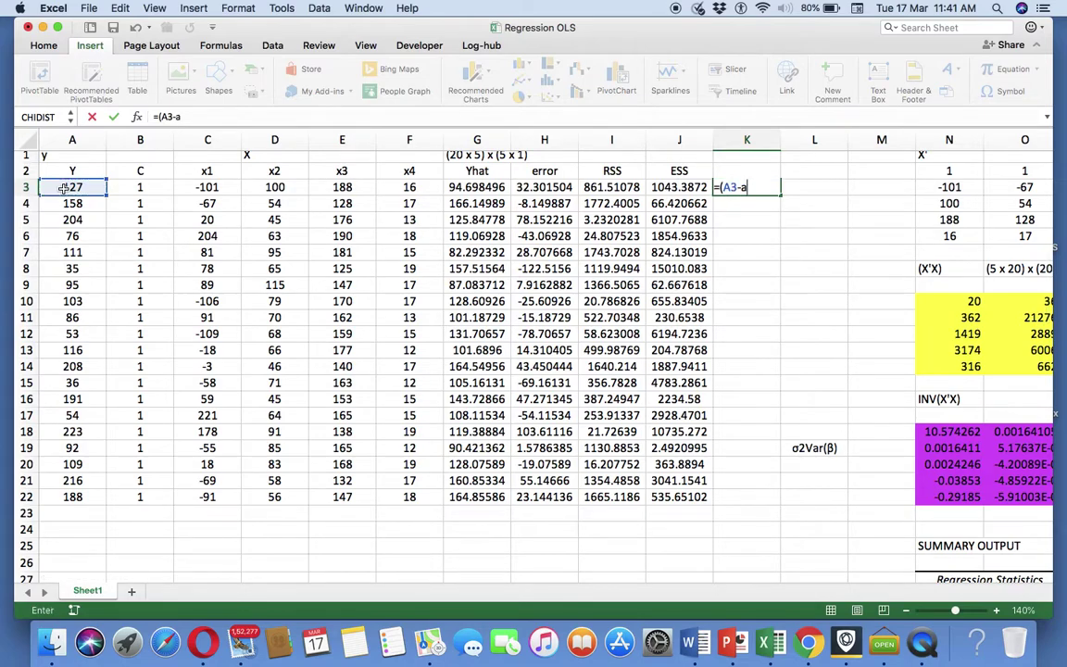
type("average(")
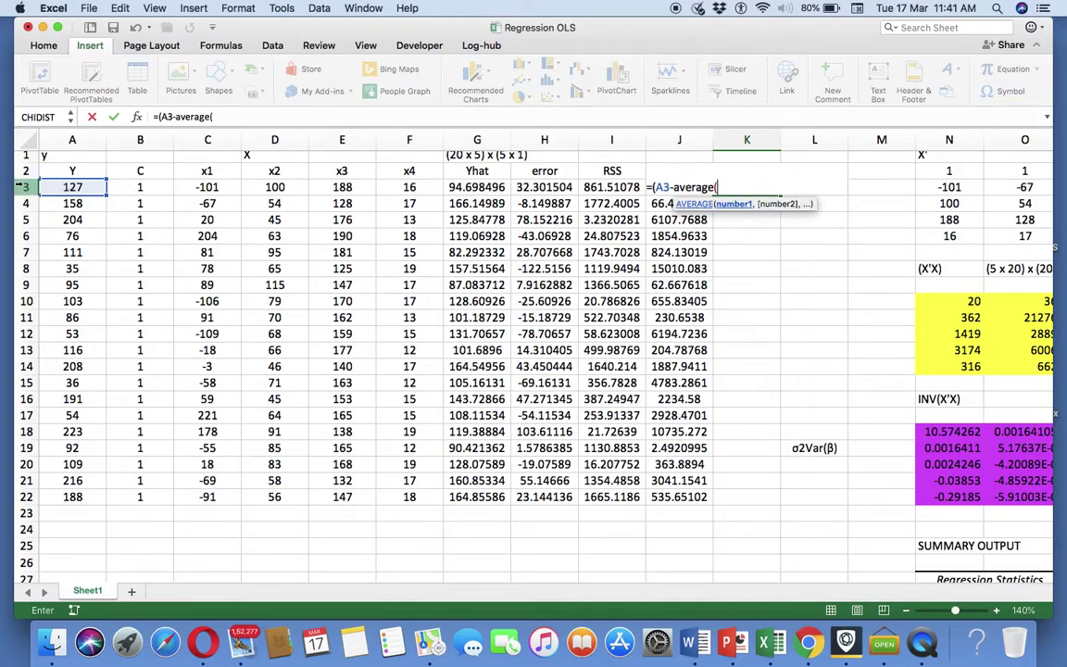
Step: Give the average in K3 the Y range A3:A22, removing the stray $A$22: reference before it
left_click_drag(75, 187, 65, 497)
left_click(68, 496)
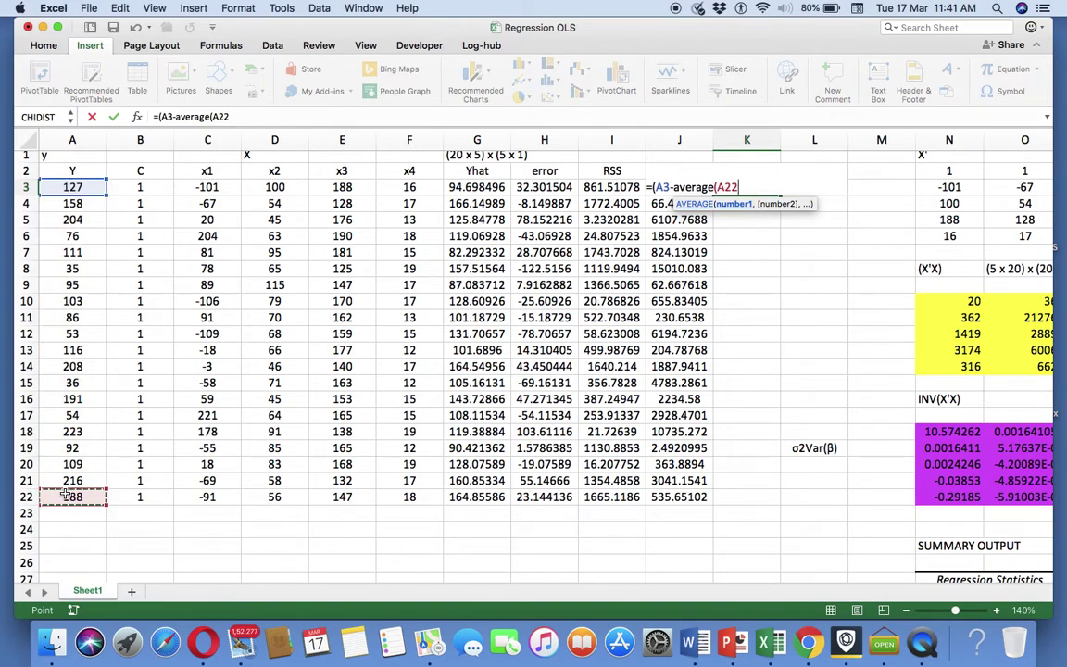
key("super+t")
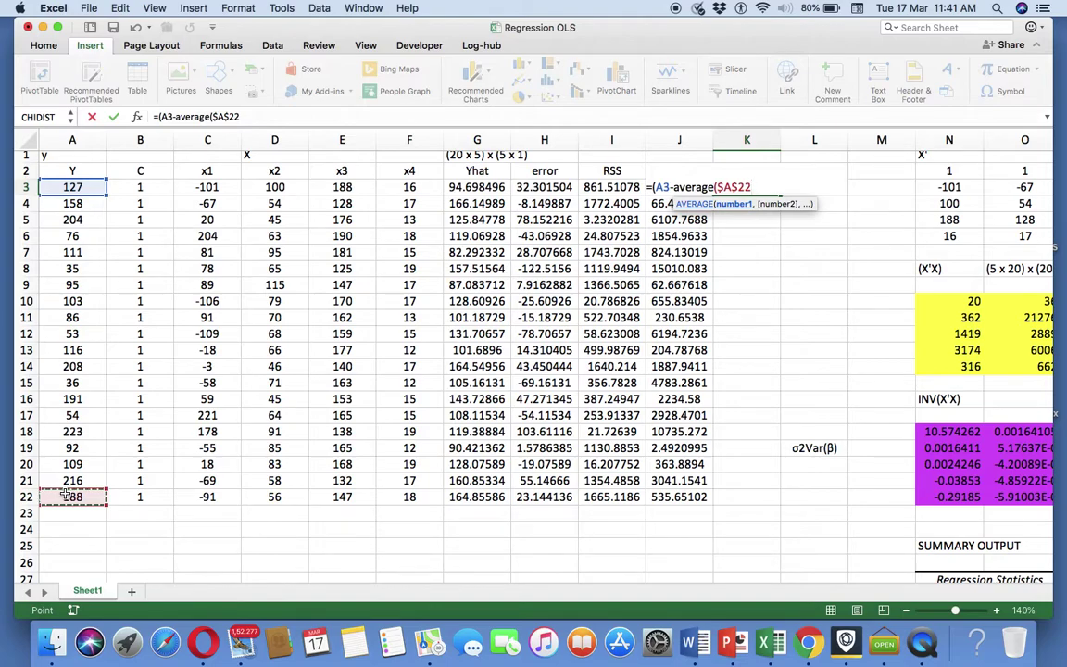
type(":")
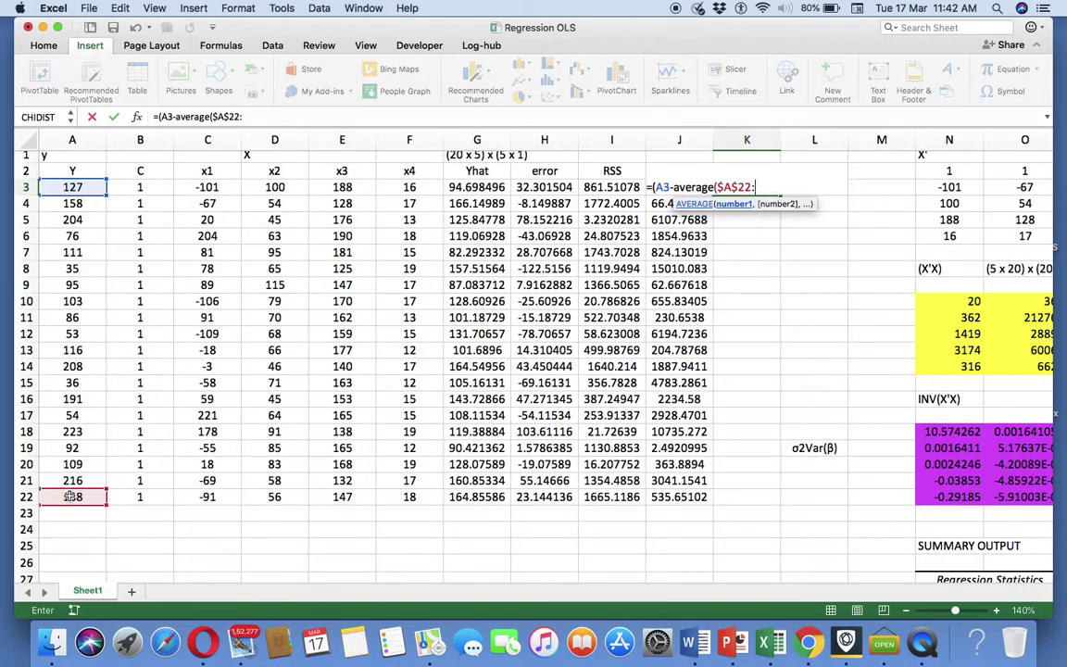
left_click_drag(70, 496, 73, 180)
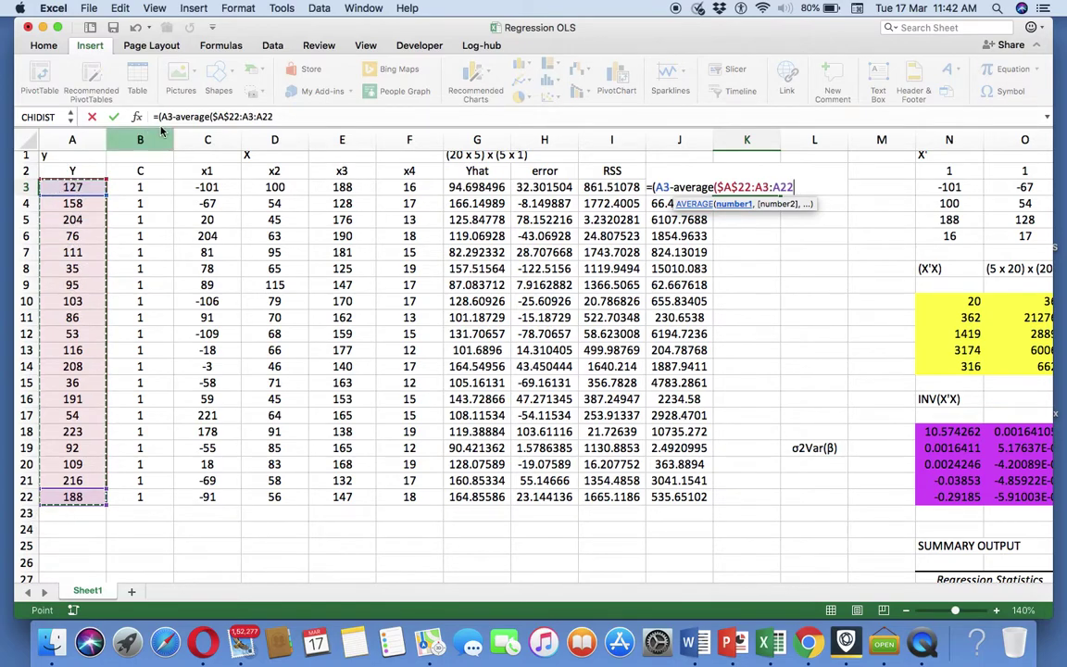
left_click(243, 115)
key("BackSpace")
key("BackSpace")
key("BackSpace")
key("BackSpace")
key("BackSpace")
key("BackSpace")
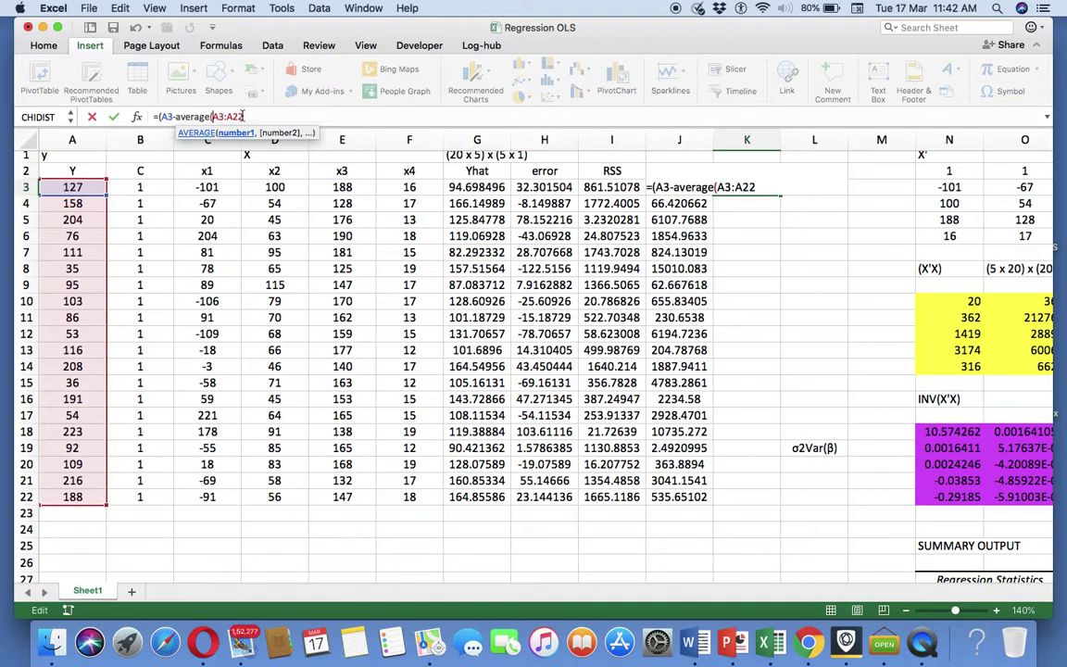
Step: Make the averaged range absolute and square the deviation, completing K3 as =(A3-average($A$3:$A$22))^2
key("super+t")
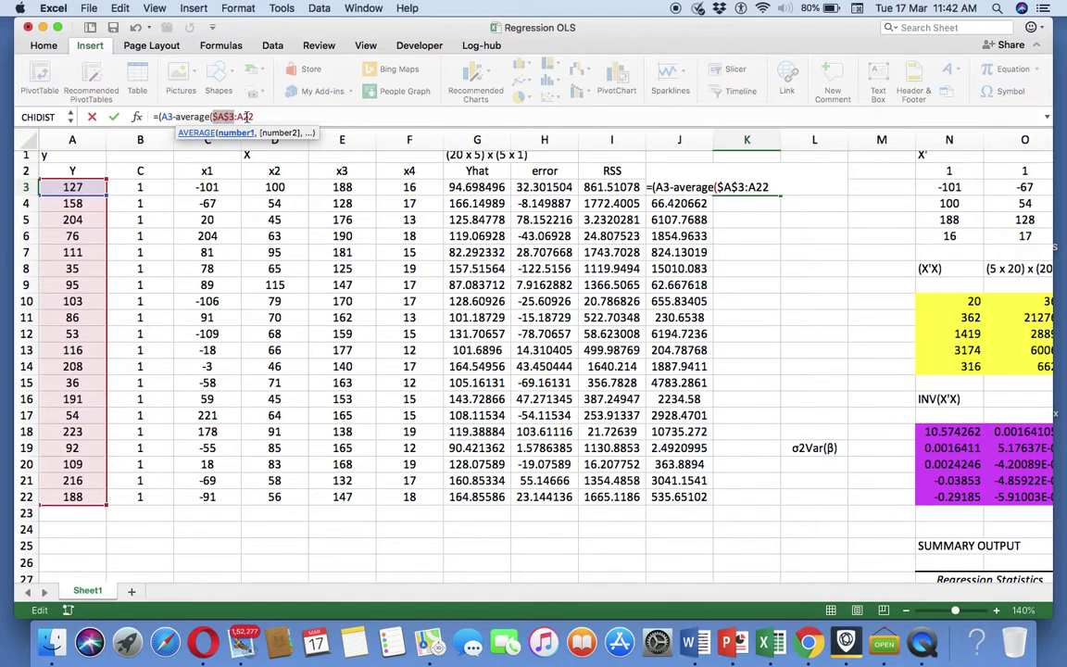
left_click(223, 117)
key("super+t")
left_click(273, 117)
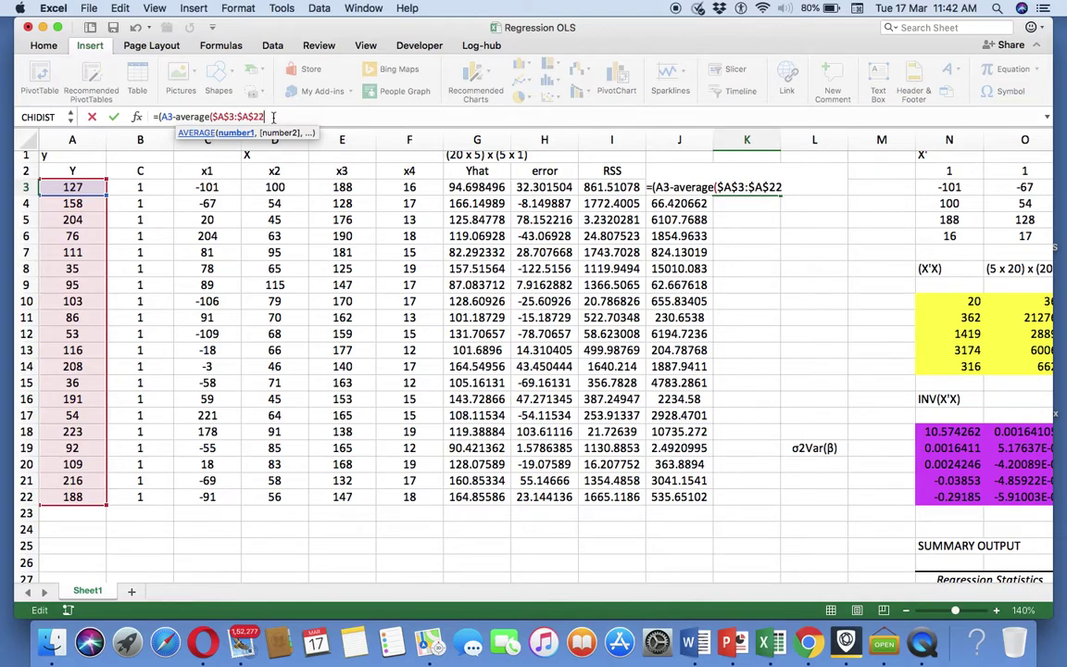
type("))^2")
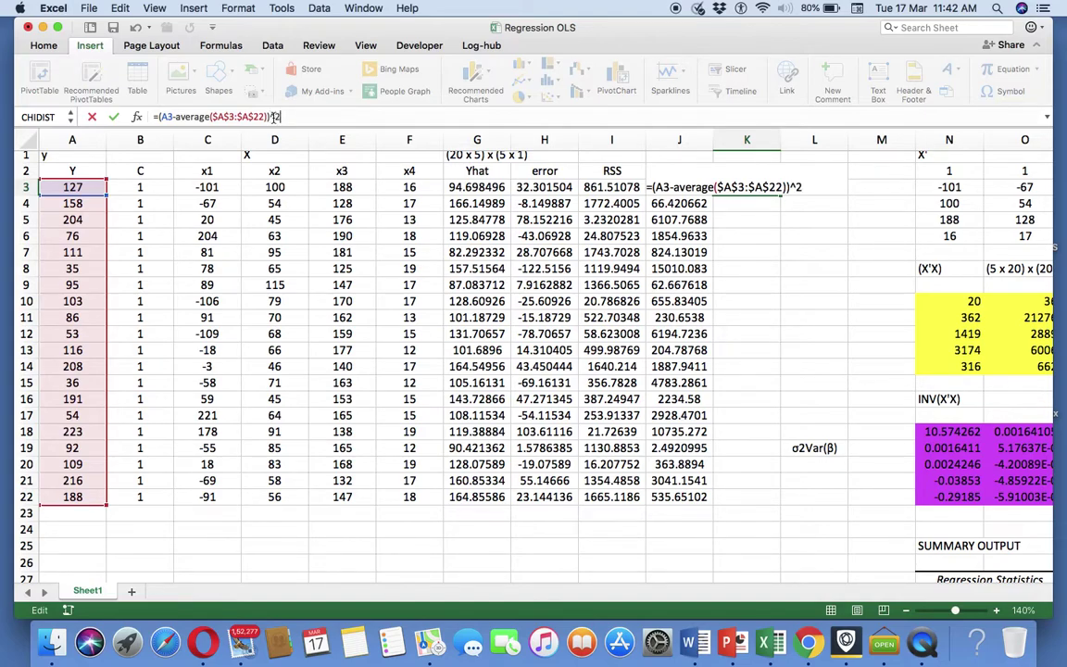
key("Return")
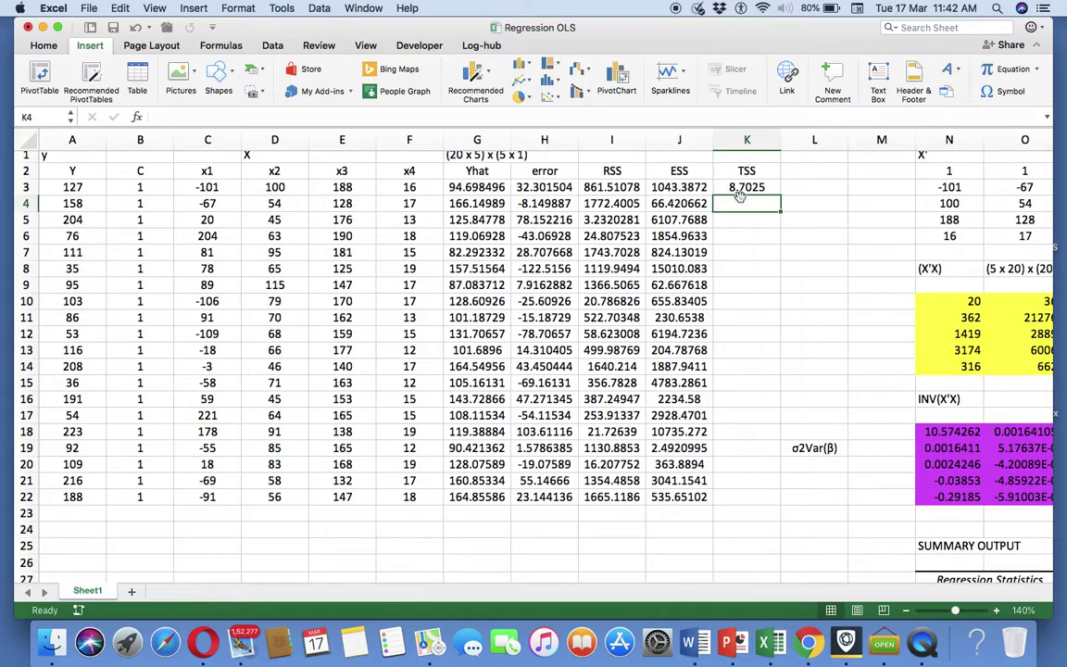
Step: Fill the TSS formula from K3 down to K22
left_click(741, 190)
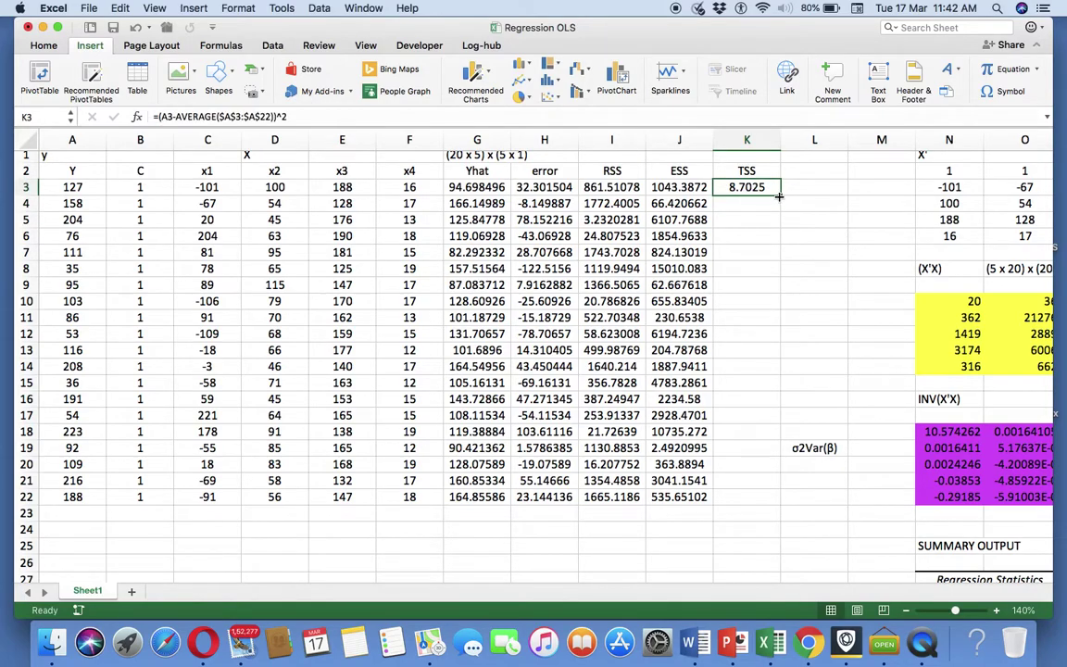
double_click(780, 195)
scroll(731, 324, "right", 1)
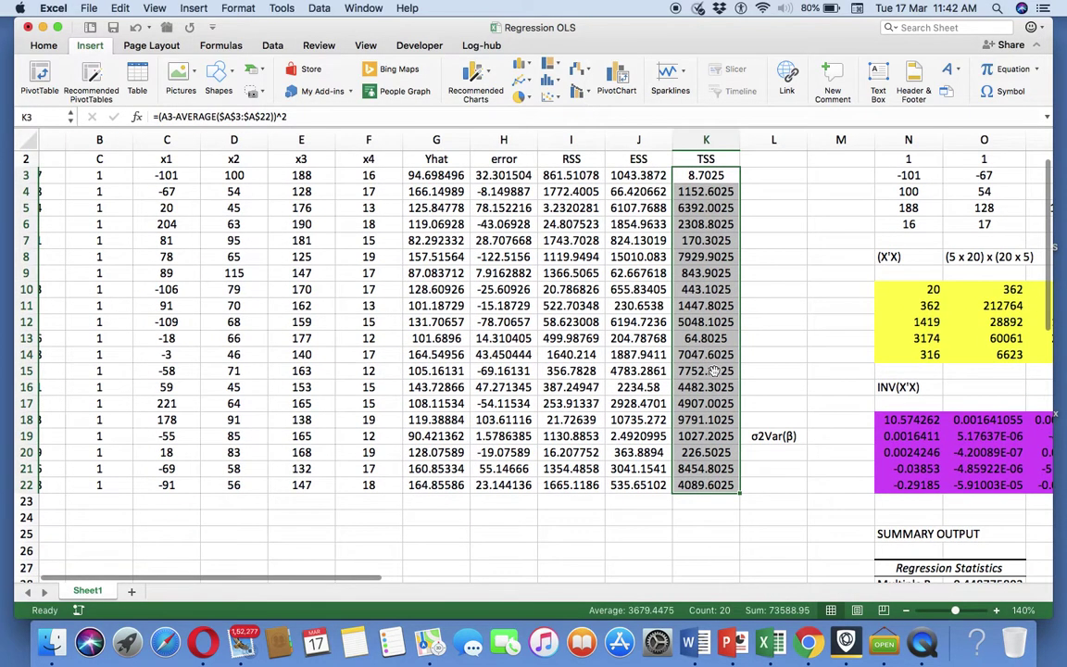
key("Up")
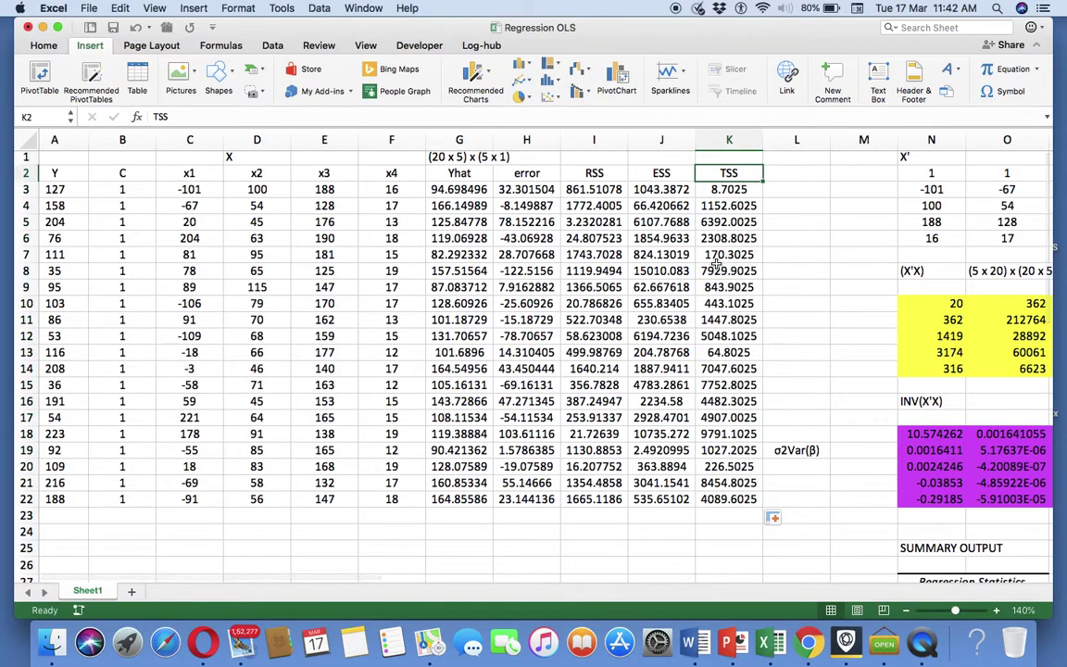
Step: Enter =sum(K3:K22) in Y20 as the Total row's sum of squares, using the TSS column
left_click(716, 272)
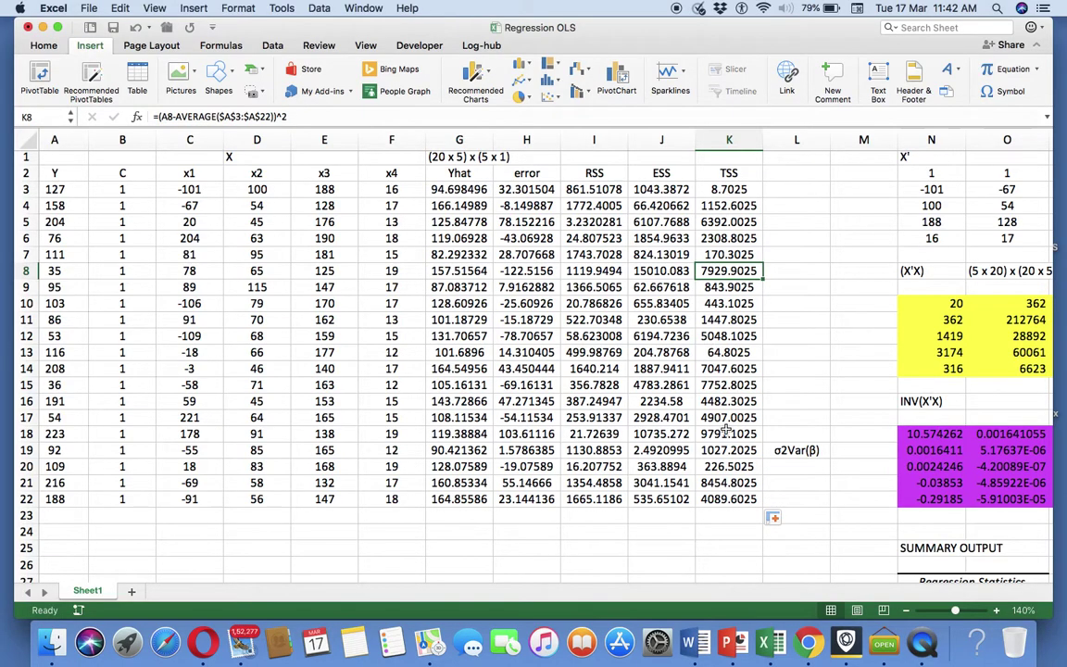
scroll(727, 429, "right", 10)
scroll(727, 429, "down", 3)
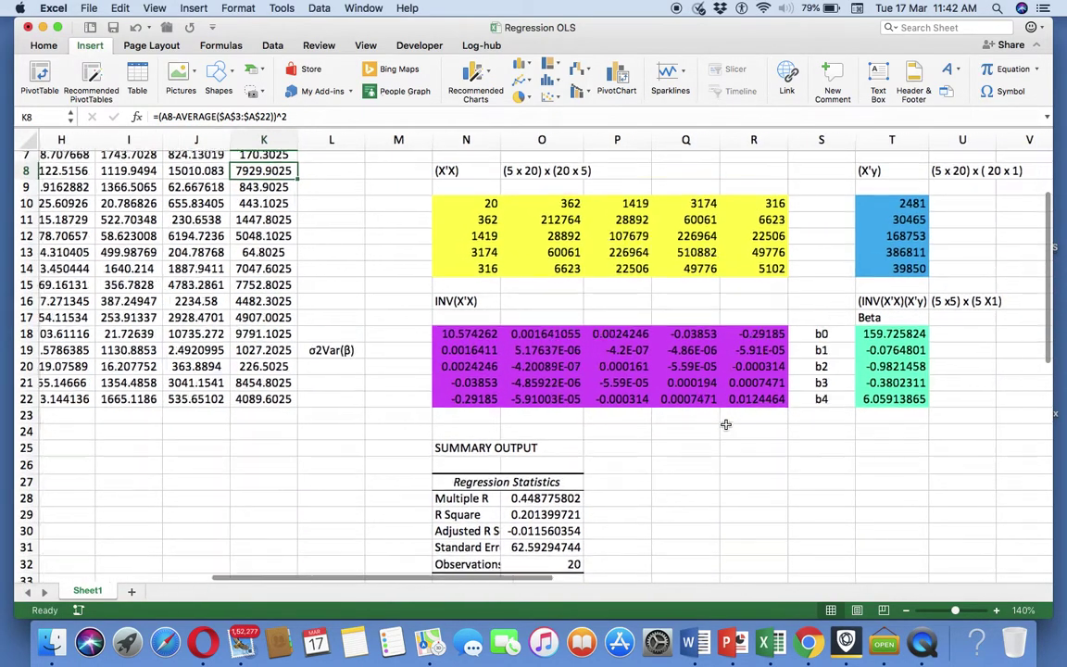
scroll(727, 429, "right", 5)
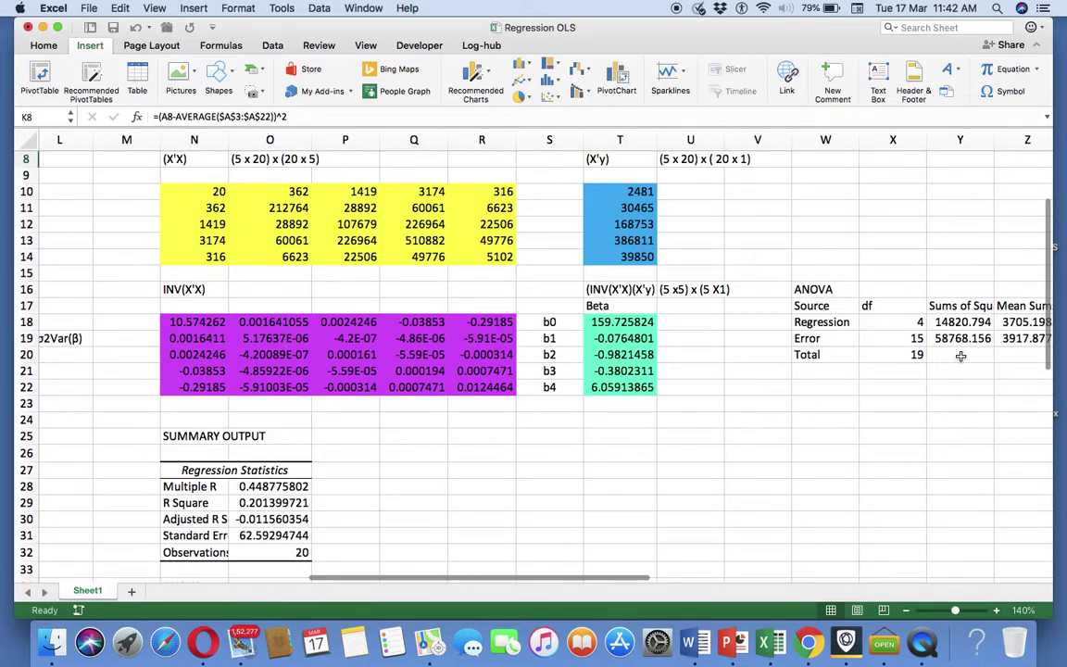
left_click(960, 356)
type("=sum")
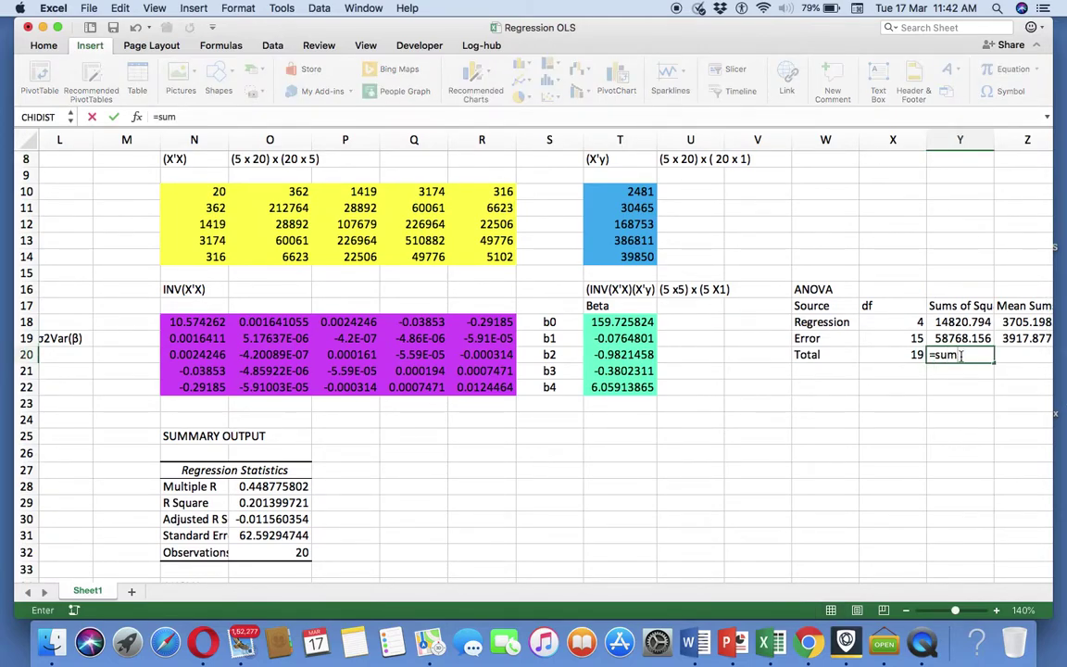
type("(")
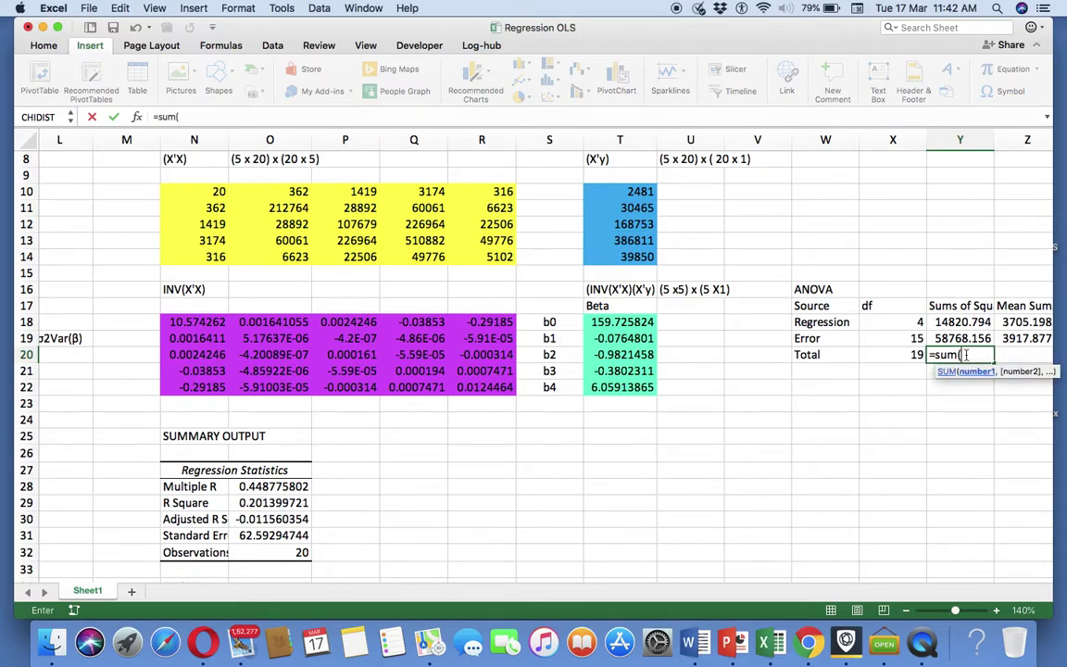
scroll(264, 398, "up", 3)
scroll(264, 399, "left", 3)
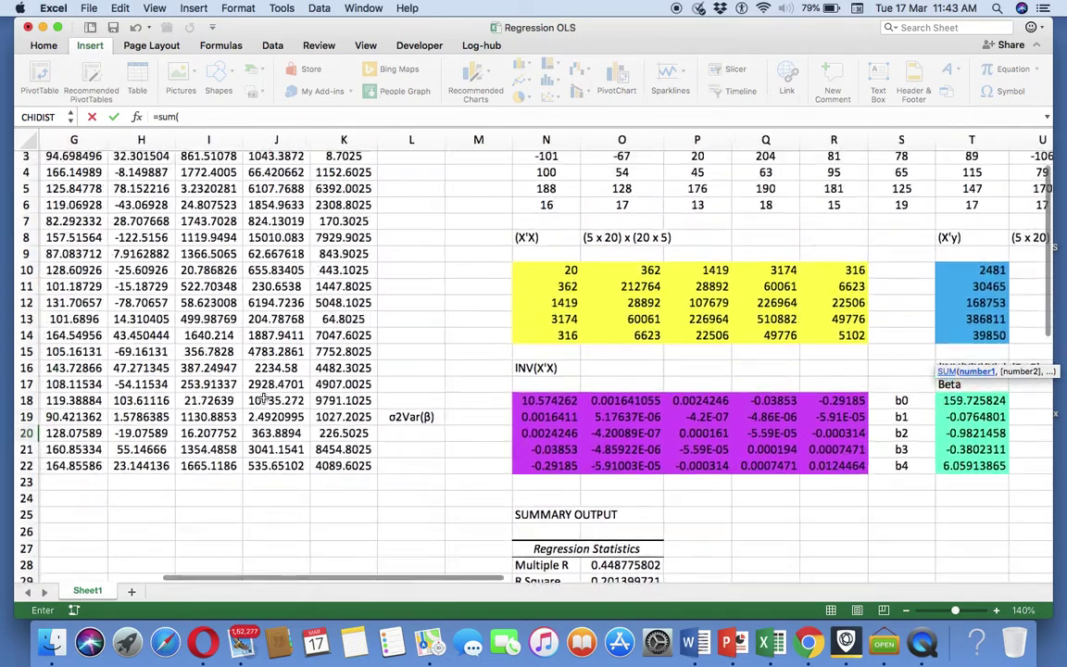
scroll(264, 398, "up", 1)
left_click(355, 179)
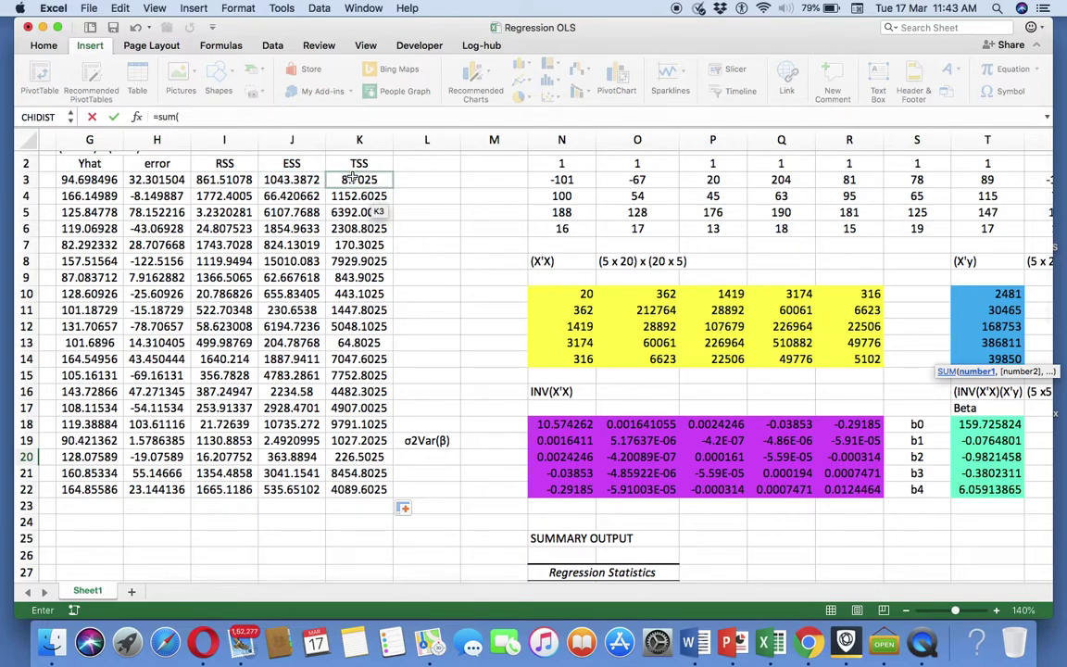
left_click_drag(355, 178, 357, 498)
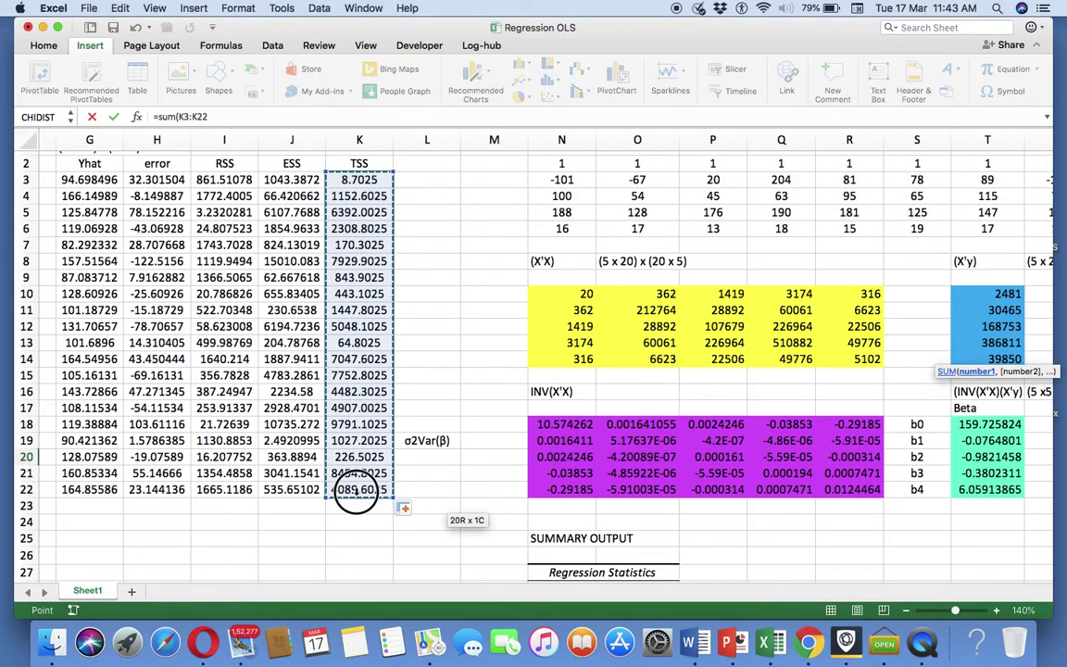
key("Return")
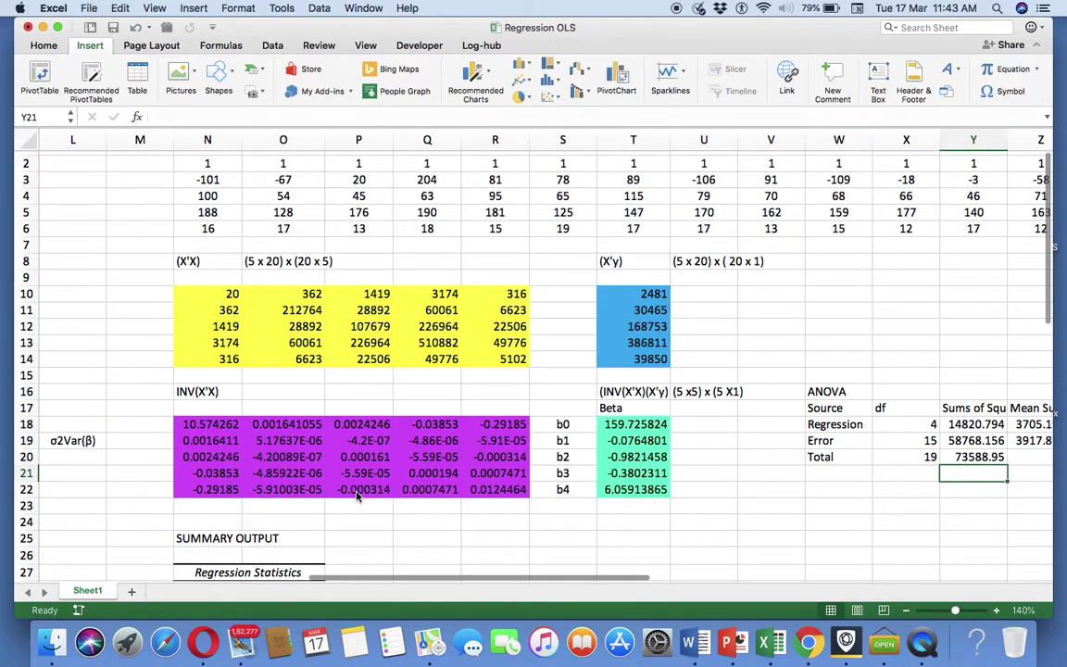
Step: Compare the manually built ANOVA table's degrees of freedom, sums of squares and mean squares with the regression summary output's ANOVA
scroll(356, 497, "down", 8)
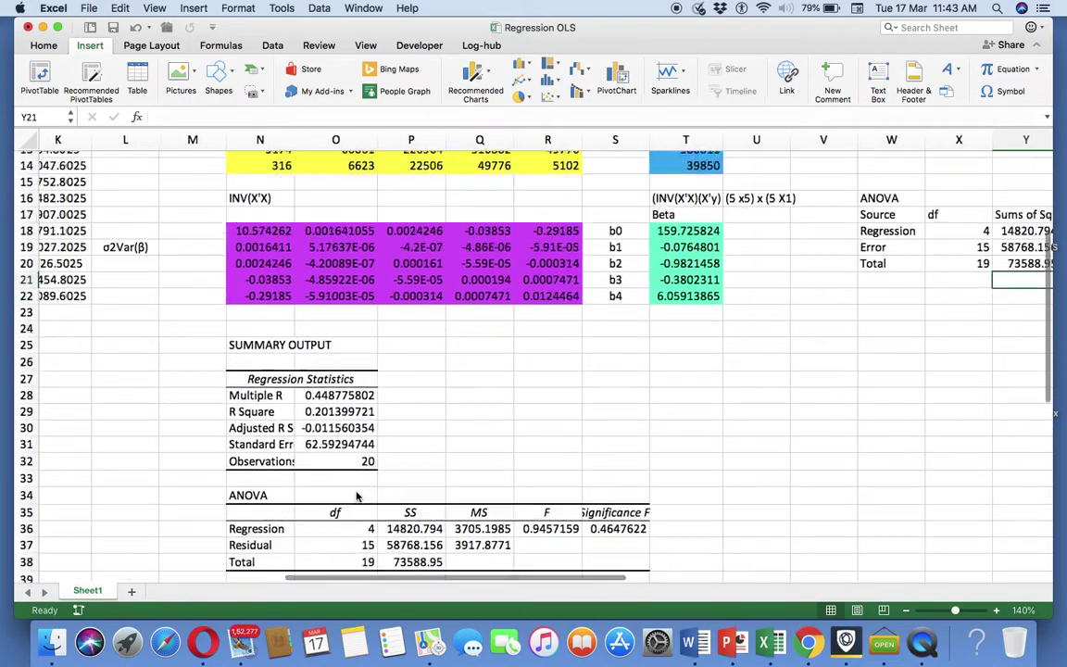
scroll(356, 497, "down", 4)
scroll(356, 498, "up", 2)
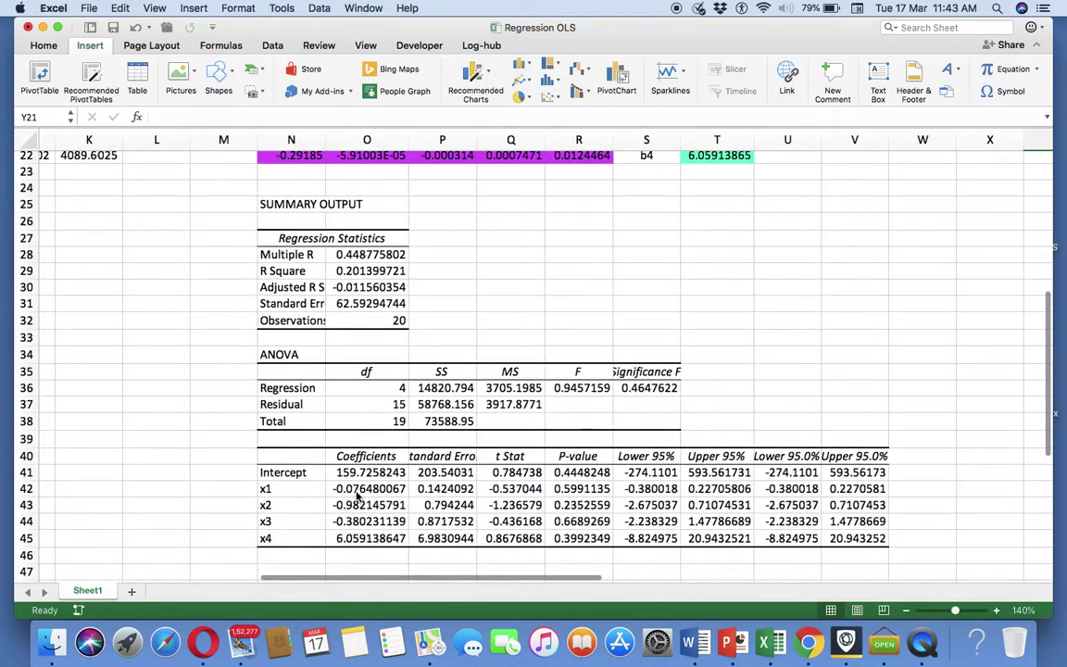
scroll(357, 497, "right", 1)
scroll(357, 497, "up", 1)
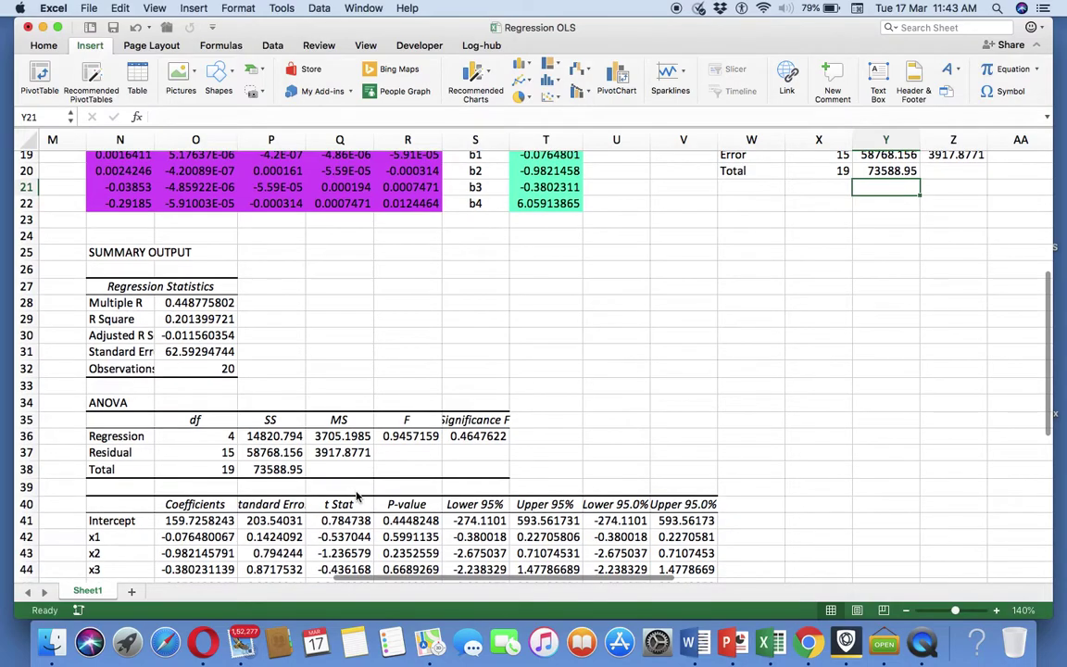
scroll(356, 498, "up", 3)
scroll(356, 498, "right", 1)
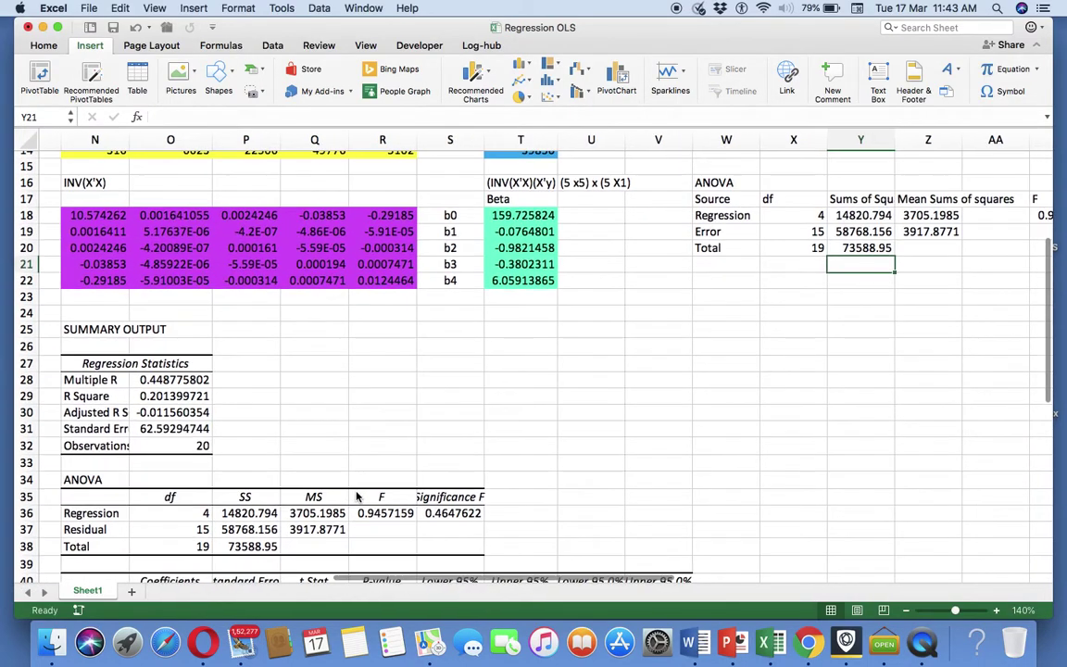
scroll(357, 498, "down", 1)
scroll(356, 497, "up", 1)
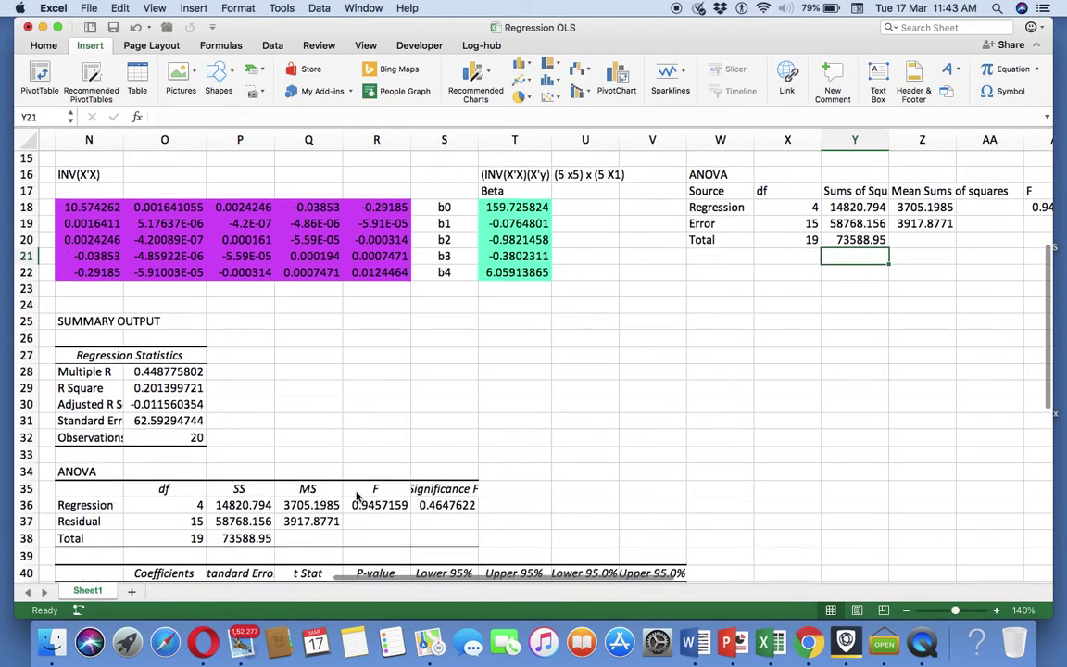
scroll(357, 498, "left", 1)
scroll(358, 497, "up", 1)
scroll(359, 497, "left", 1)
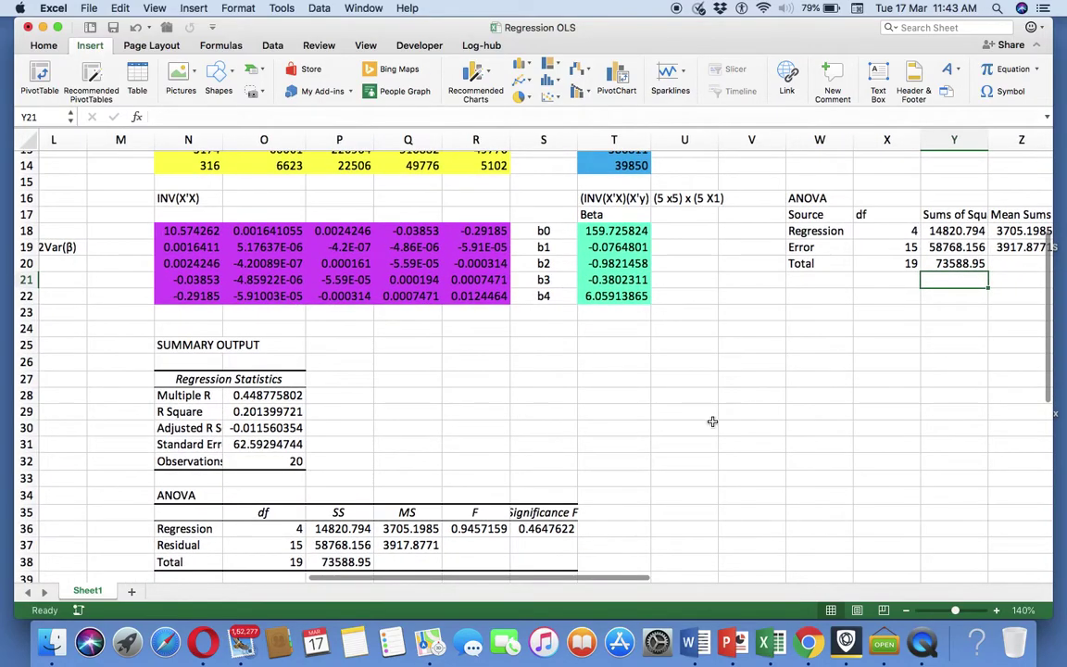
scroll(758, 389, "right", 2)
scroll(758, 389, "left", 6)
scroll(758, 389, "up", 2)
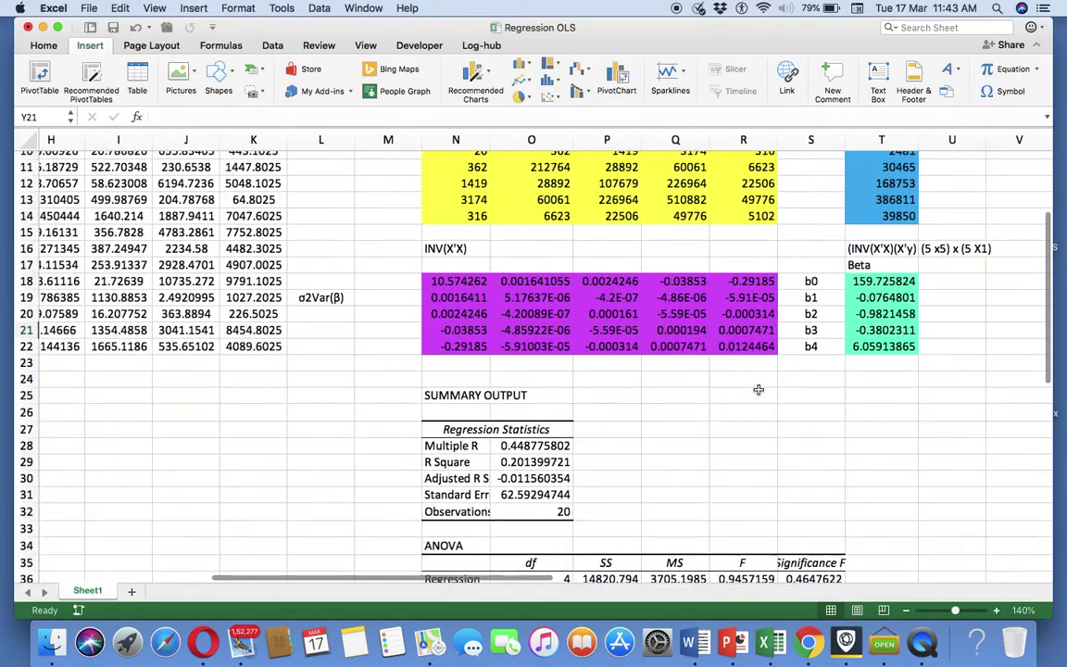
scroll(757, 389, "left", 2)
scroll(758, 389, "up", 2)
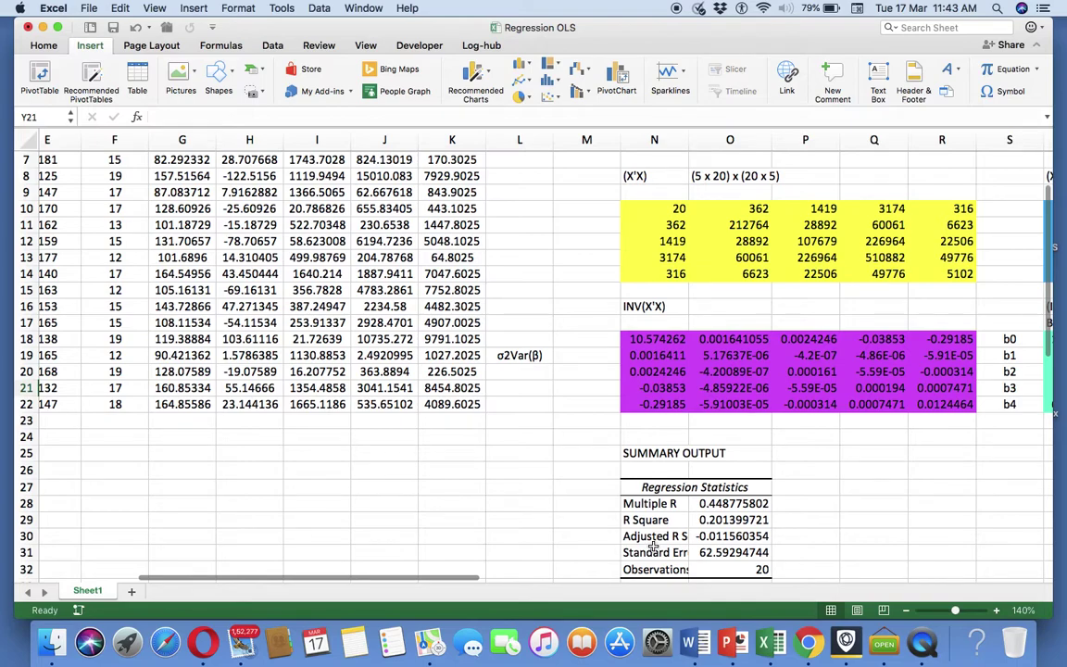
Step: Check the coefficient covariance formula on the PowerPoint slide, then return to the Excel workbook and examine the coefficients' standard errors and σ2Var(β) label
left_click(729, 642)
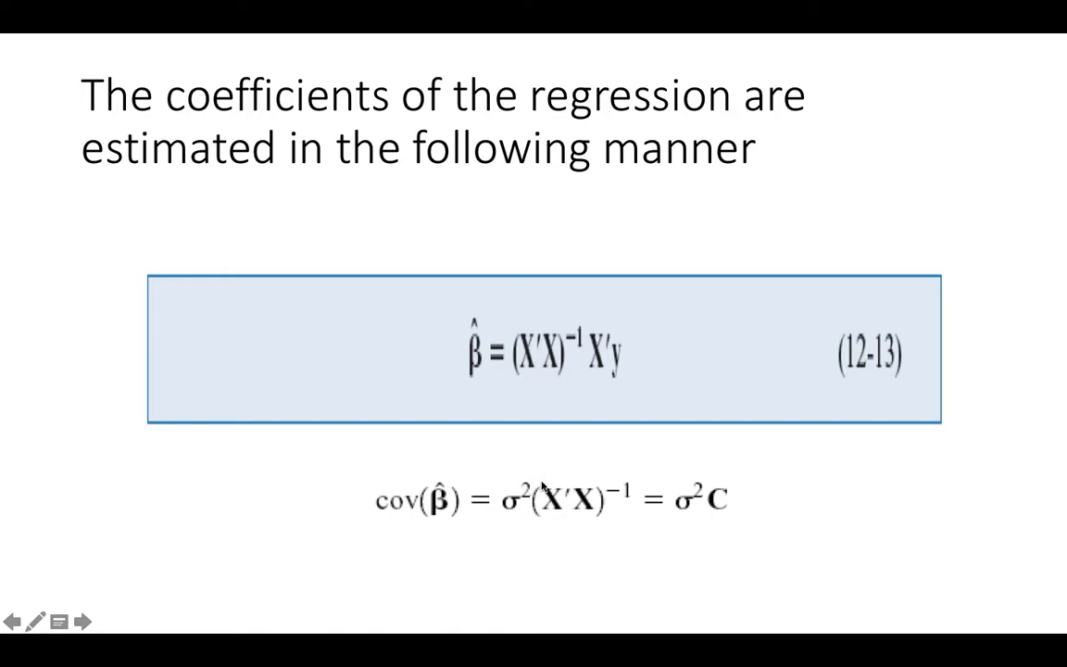
key("super+Tab")
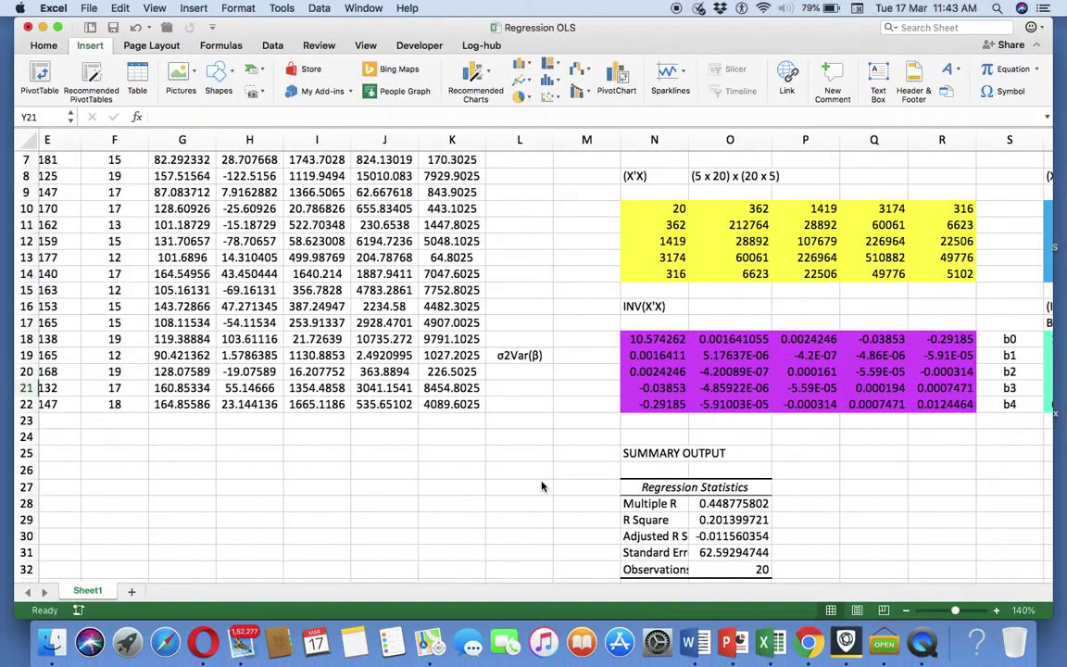
scroll(546, 500, "down", 8)
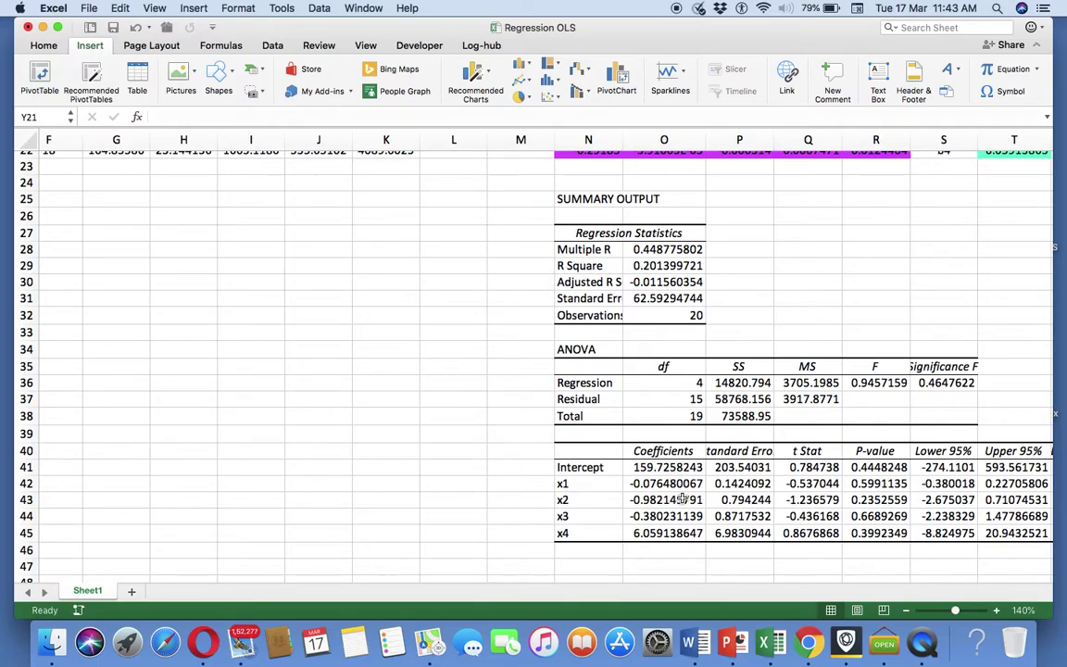
scroll(682, 500, "up", 10)
scroll(681, 500, "left", 5)
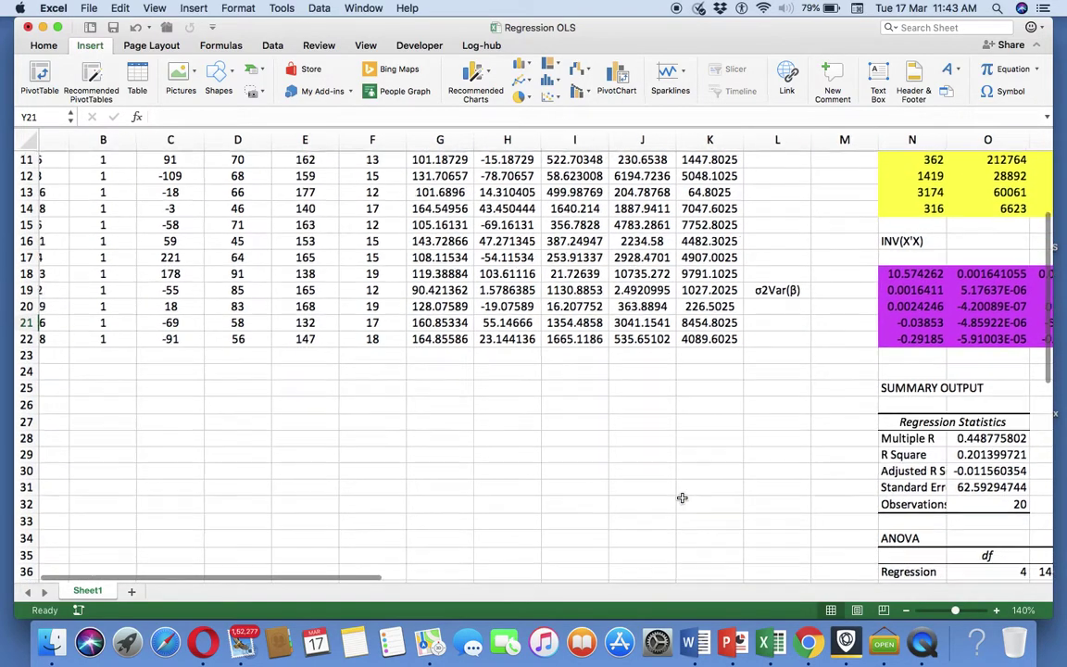
scroll(682, 500, "right", 5)
scroll(682, 500, "down", 3)
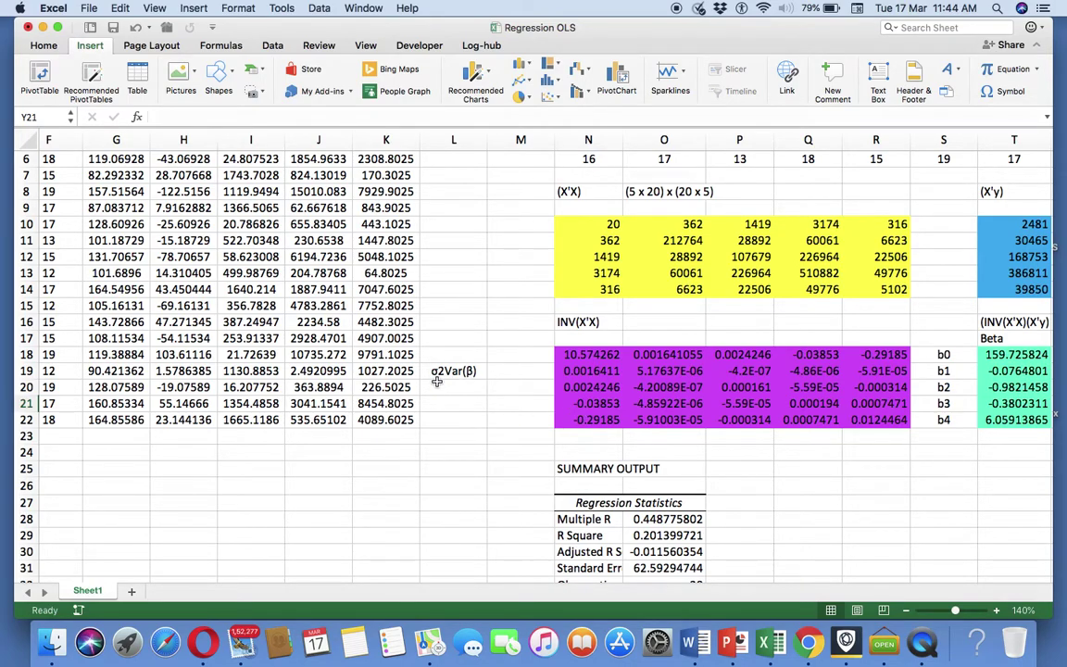
Step: Highlight the error mean square in Z19 with a yellow fill
scroll(438, 375, "right", 10)
scroll(438, 375, "down", 2)
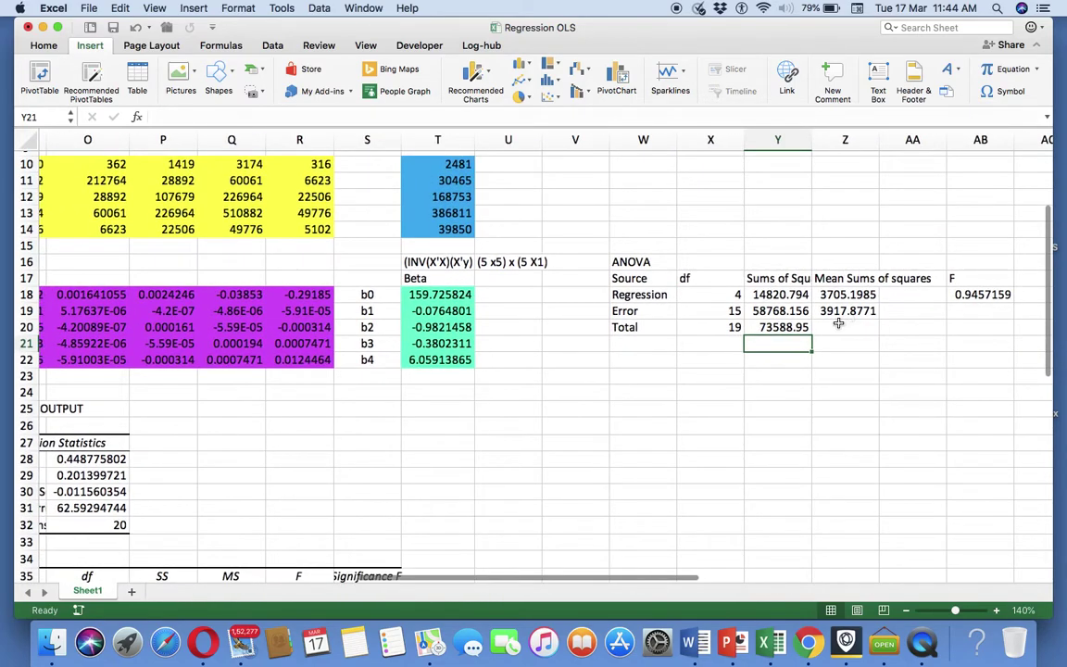
left_click(841, 311)
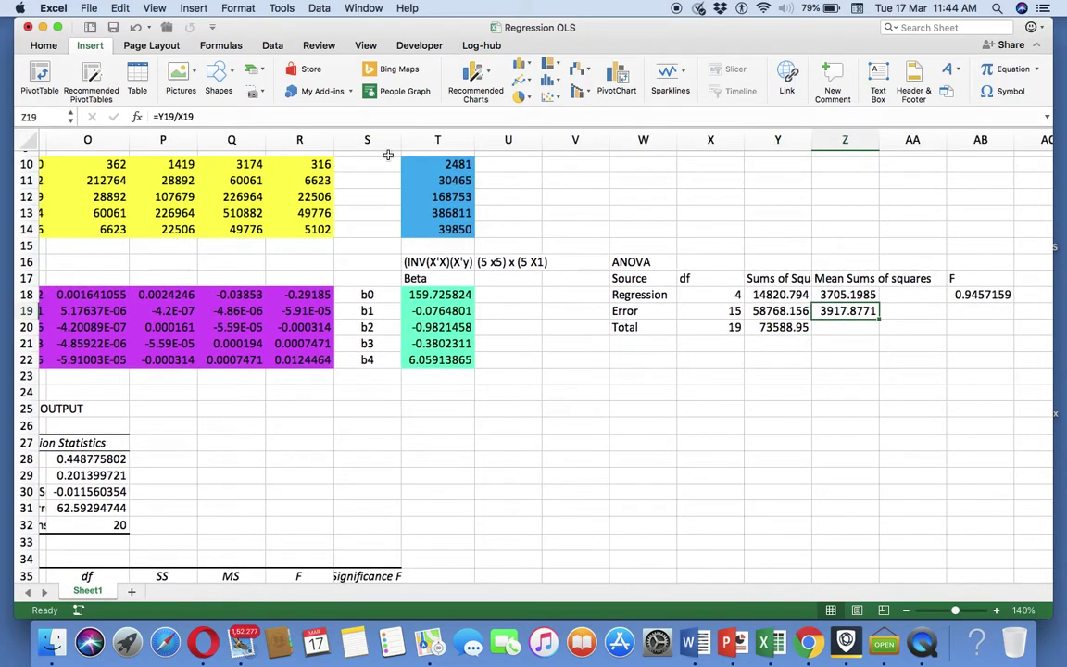
left_click(43, 46)
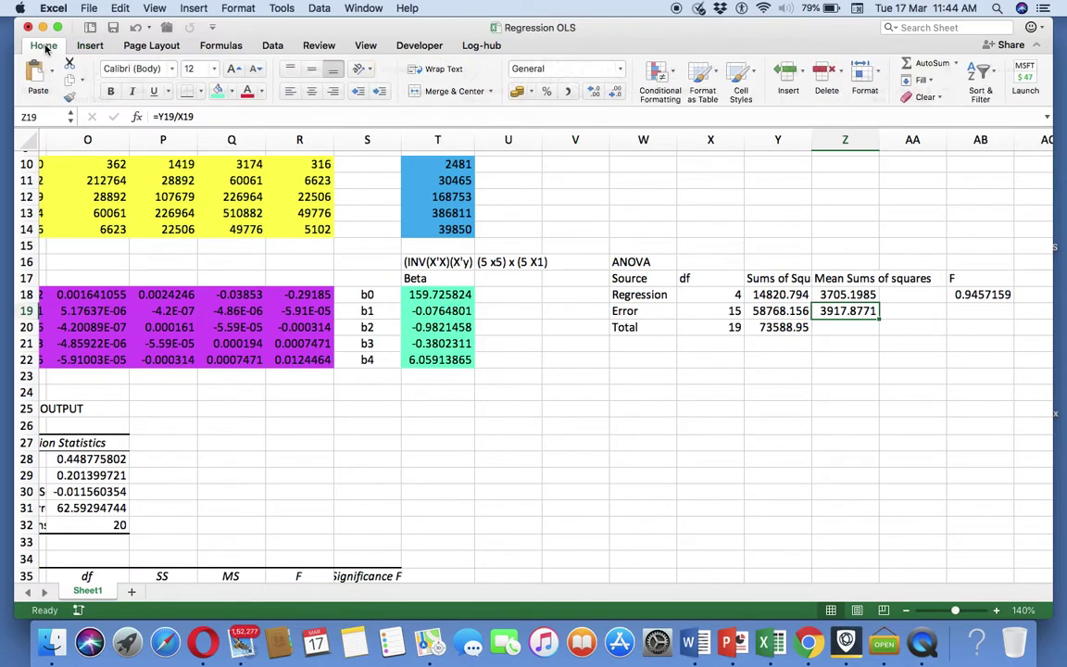
left_click(232, 92)
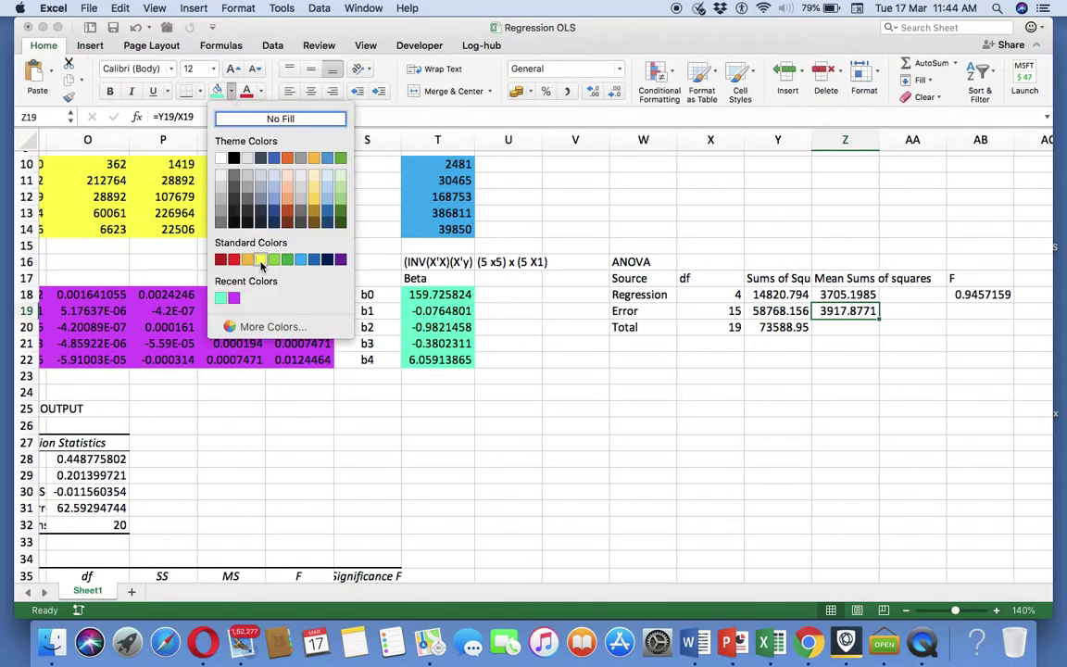
left_click(260, 260)
left_click(685, 402)
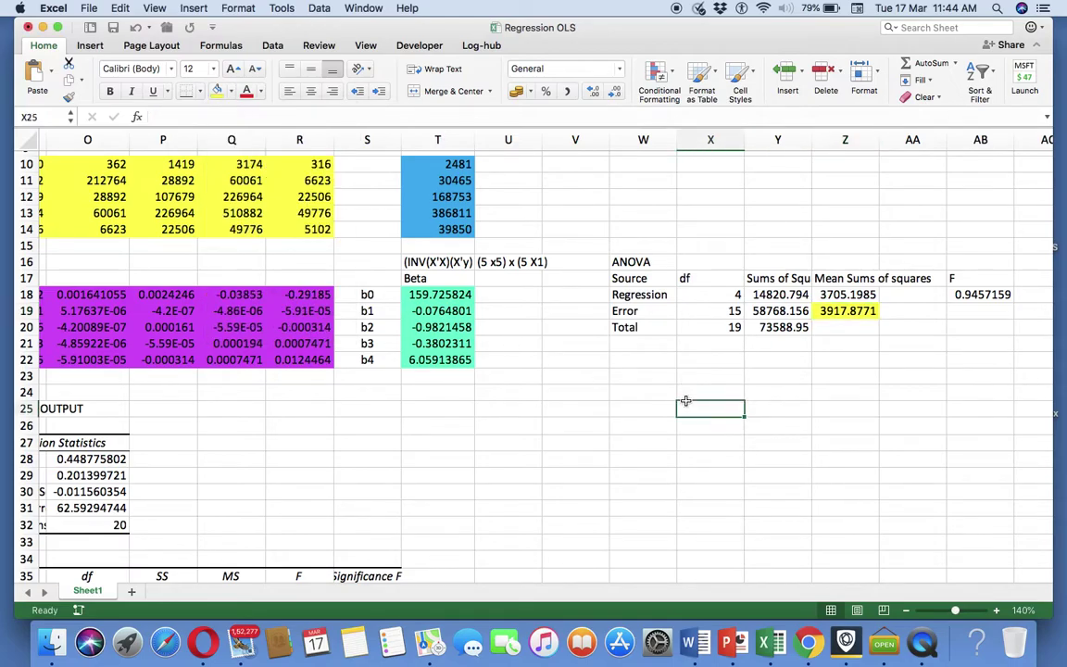
Step: Copy the range L18:R22, covering the σ2Var(β) label and the INV(X'X) matrix
scroll(685, 402, "left", 5)
scroll(685, 402, "down", 2)
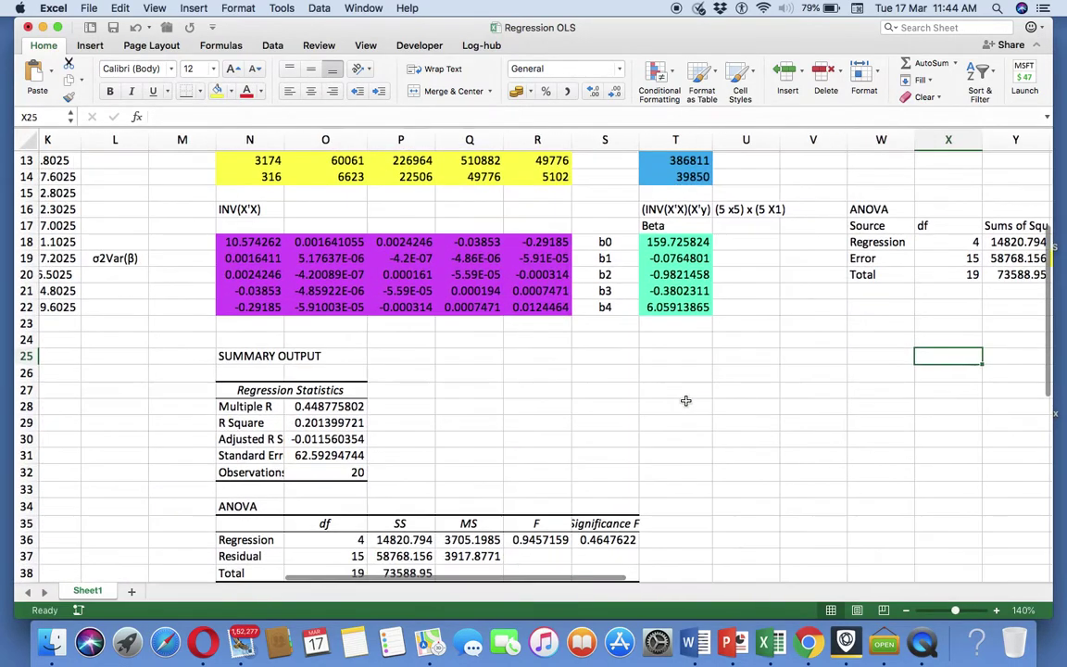
scroll(685, 400, "down", 5)
scroll(686, 400, "left", 1)
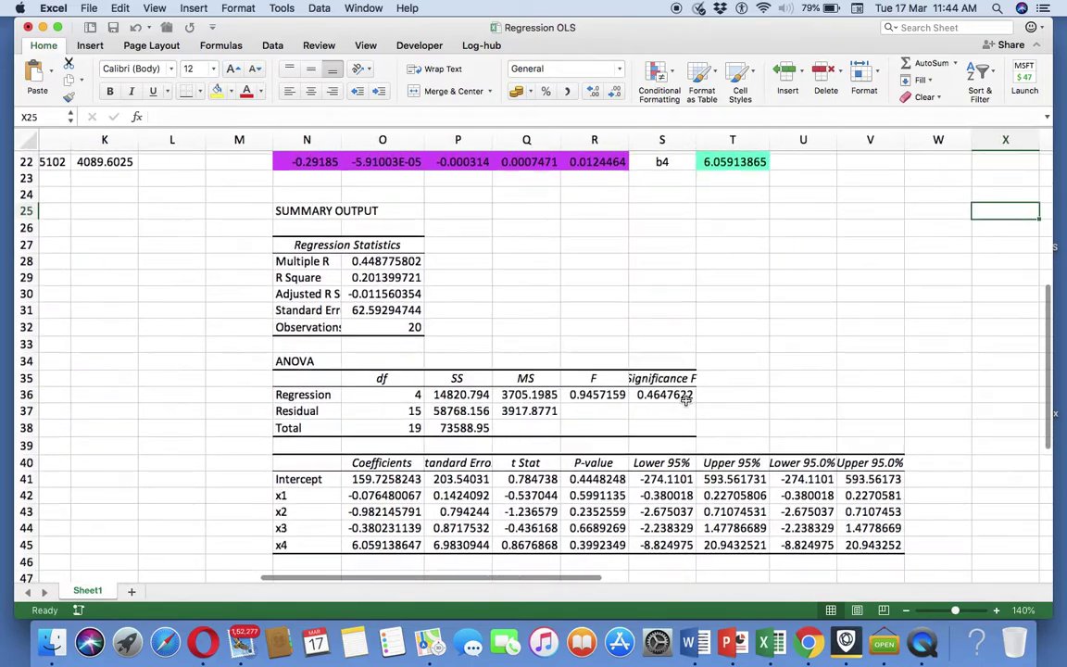
scroll(686, 400, "up", 5)
scroll(685, 400, "left", 2)
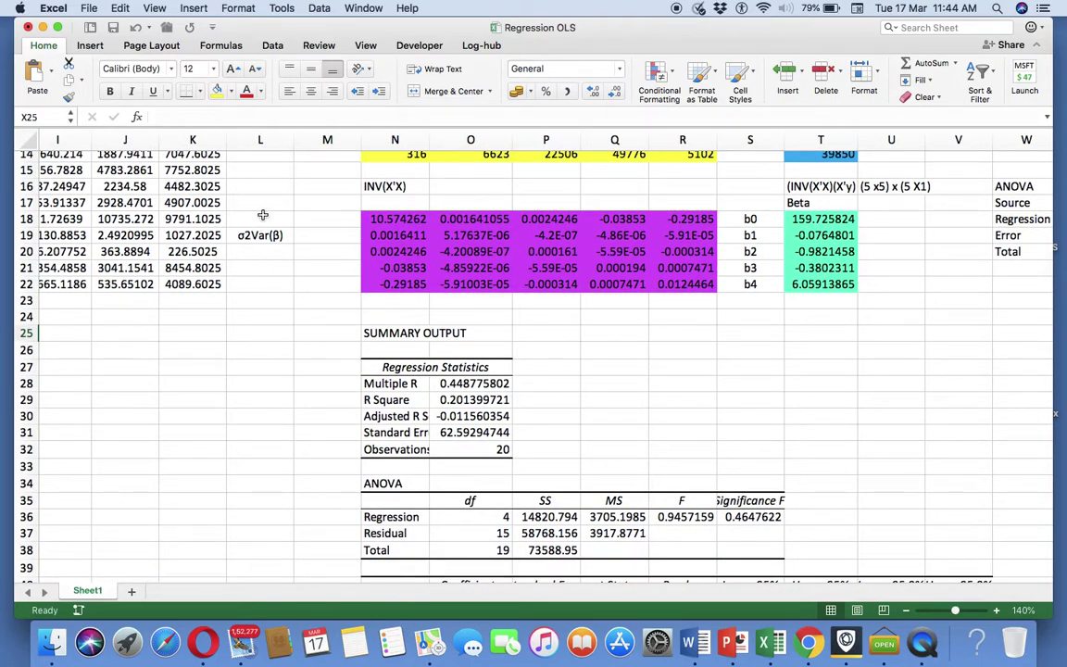
left_click_drag(263, 215, 677, 286)
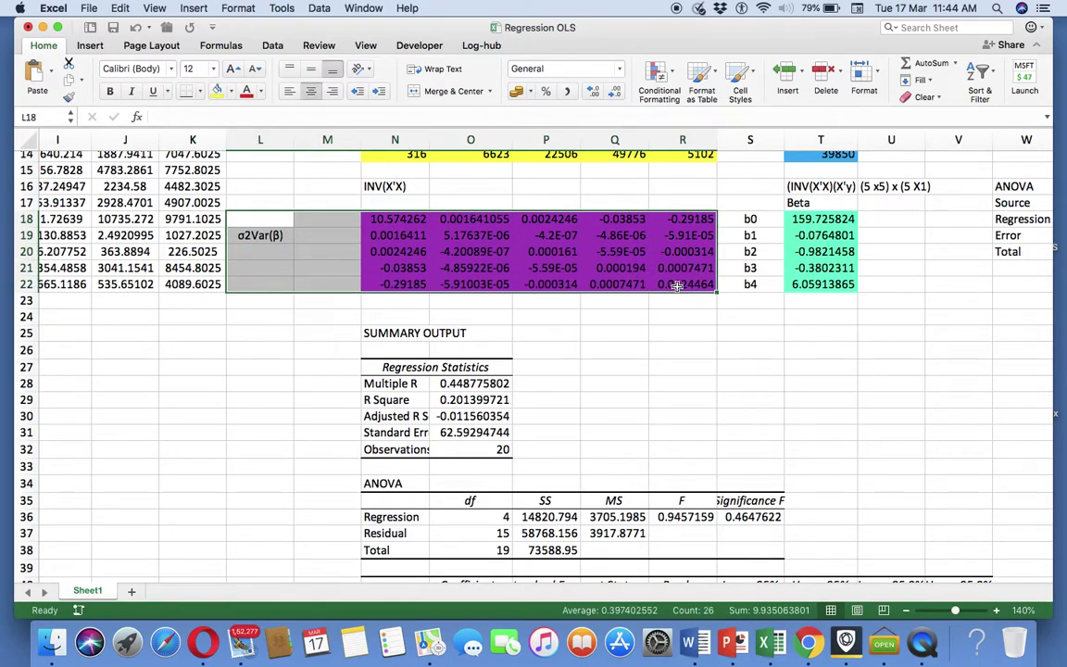
key("super+c")
scroll(934, 348, "right", 3)
scroll(934, 347, "down", 1)
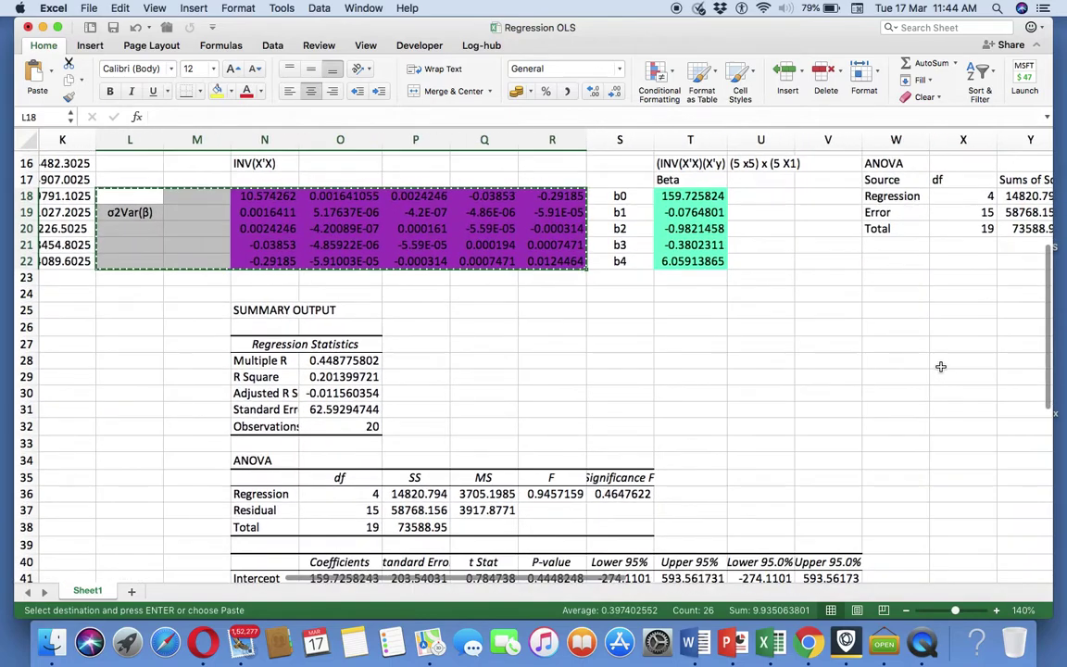
Step: Paste the copied σ2Var(β) label and INV(X'X) matrix as values only, starting at cell T25
left_click(685, 316)
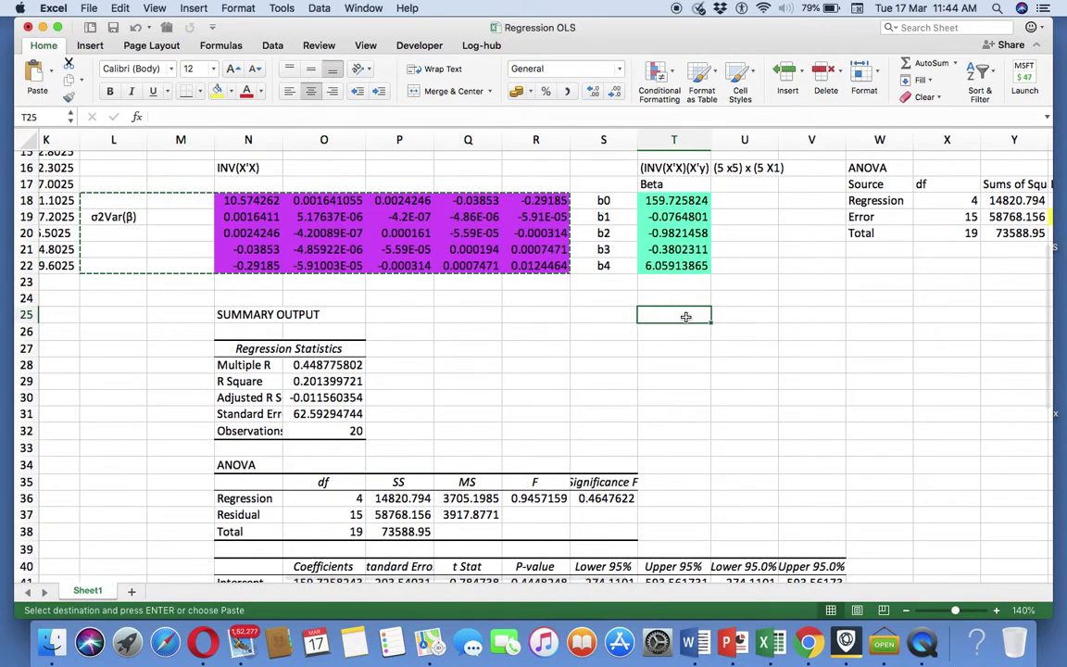
left_click(53, 73)
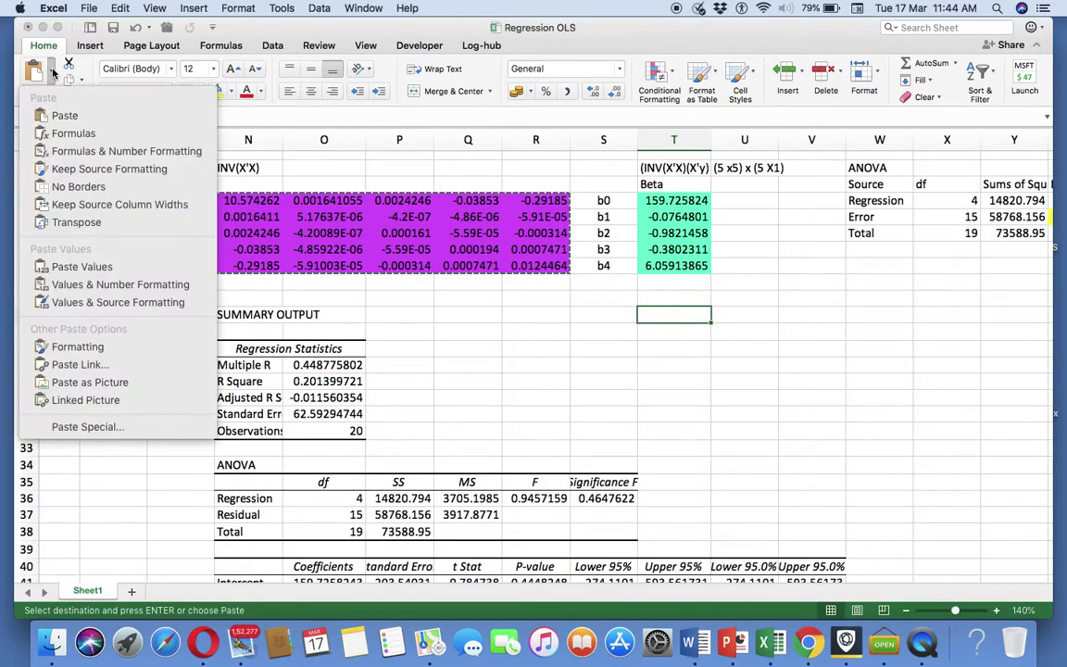
left_click(88, 426)
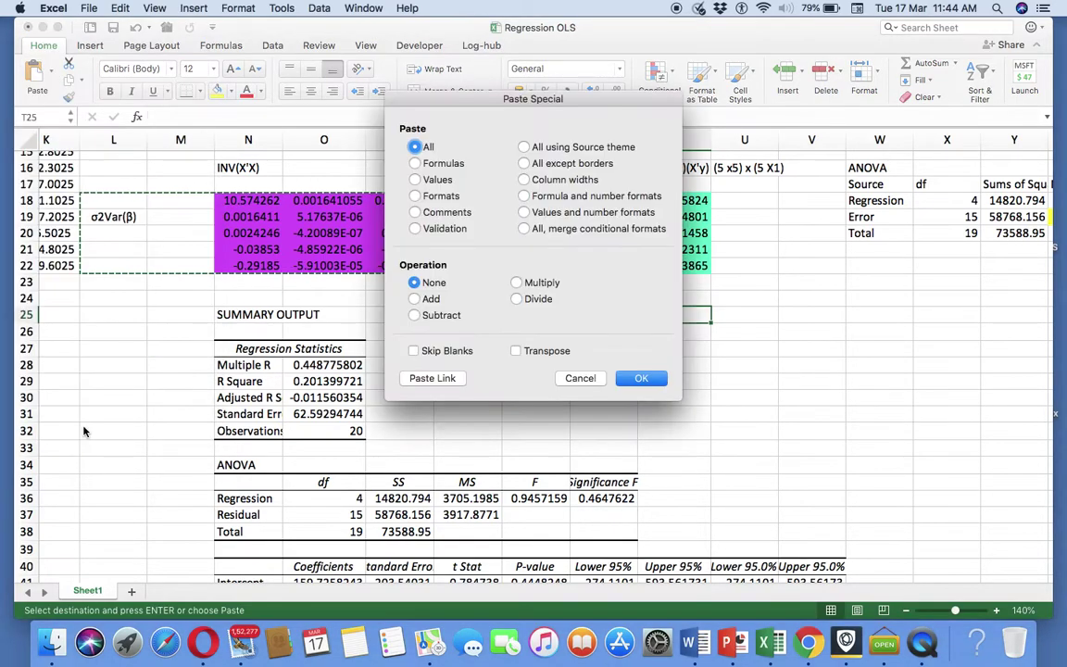
left_click(414, 180)
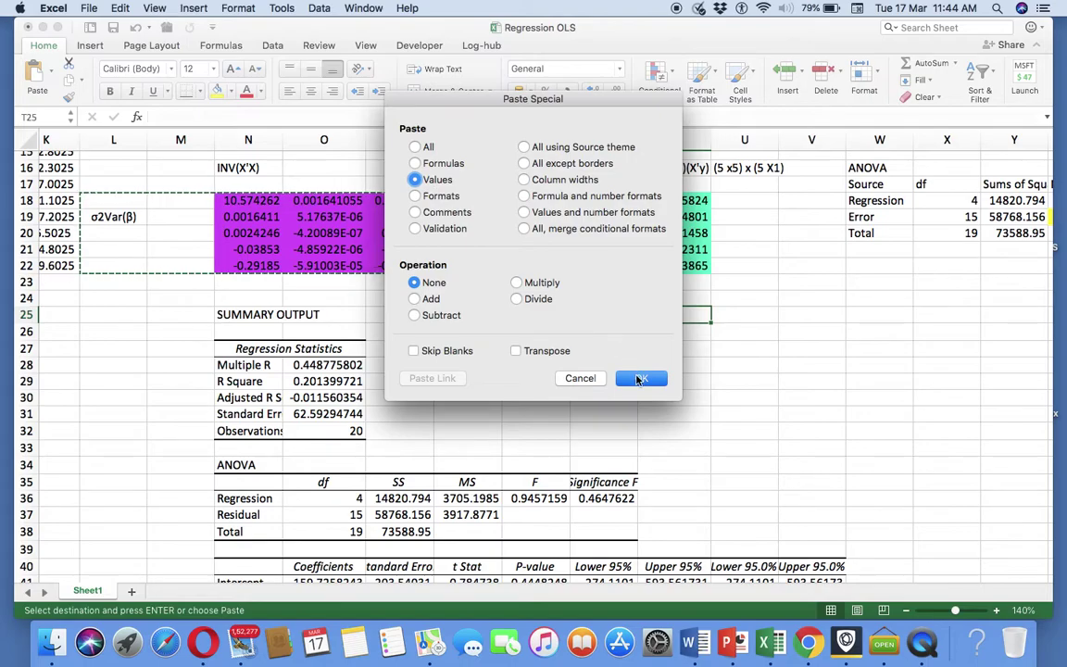
left_click(637, 377)
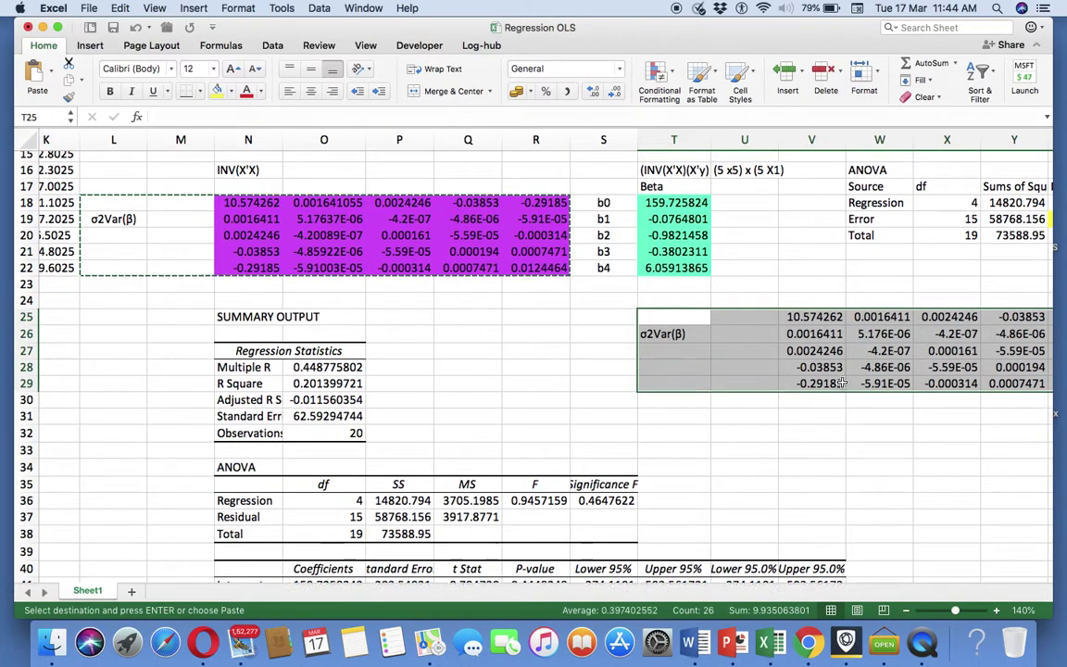
Step: Remove the σ2 prefix from the pasted label in T26 so it reads Var(β)
scroll(841, 382, "up", 1)
scroll(841, 381, "right", 1)
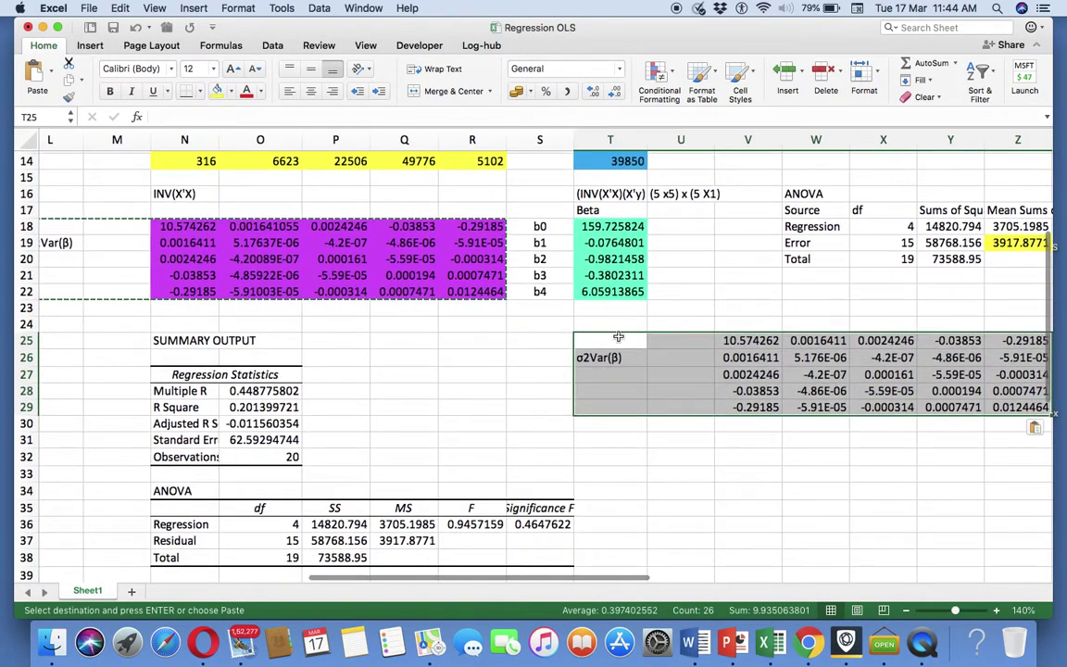
key("Down")
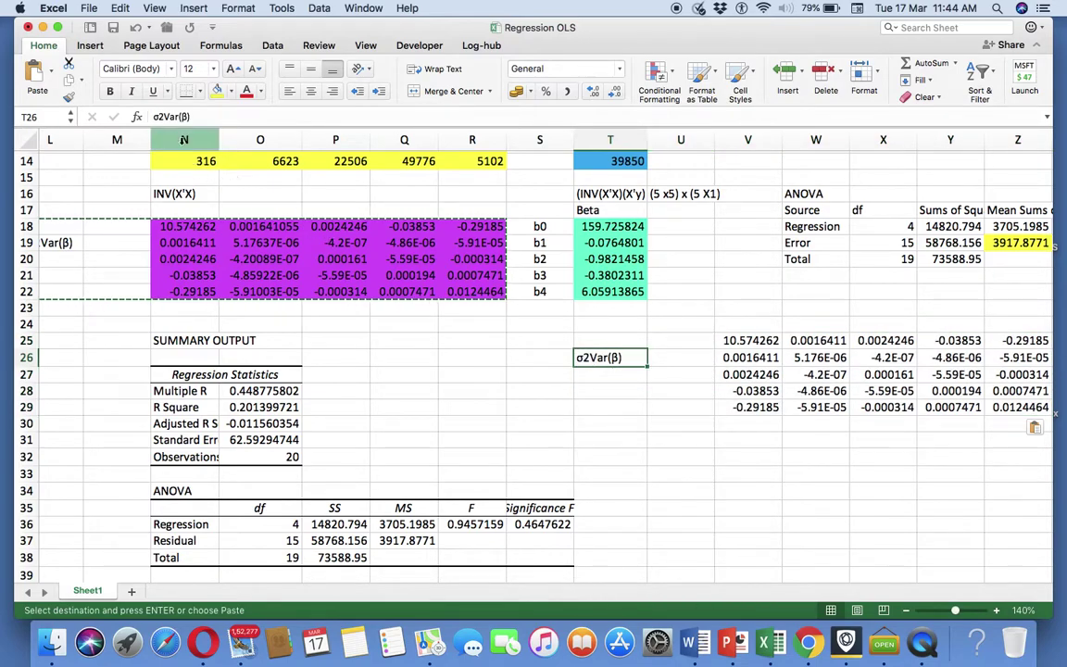
left_click(161, 117)
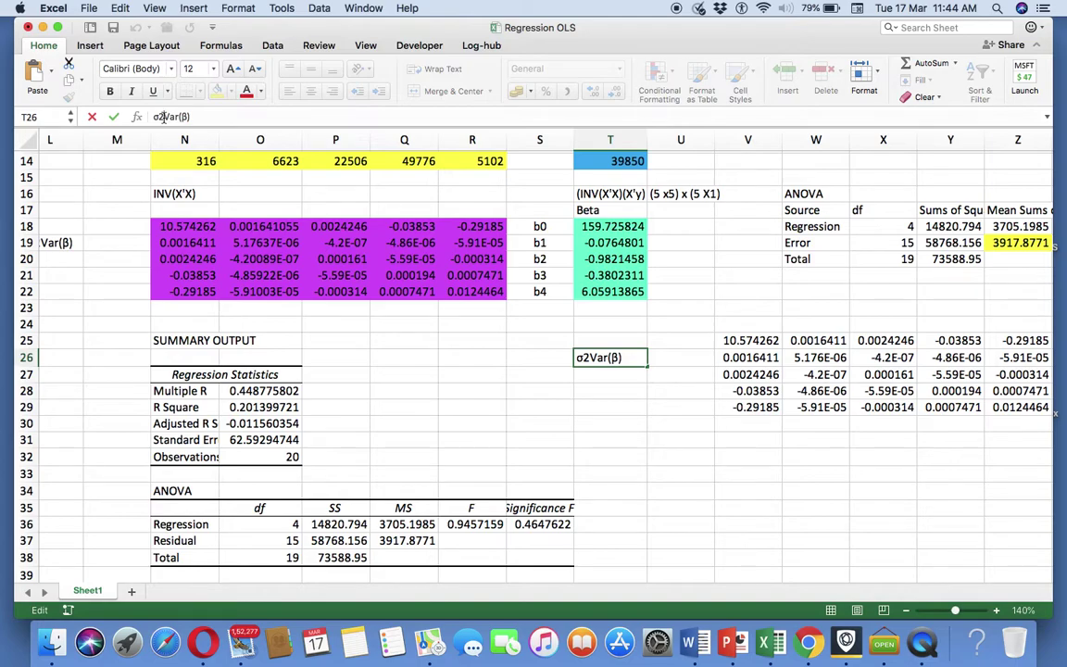
key("BackSpace")
key("BackSpace")
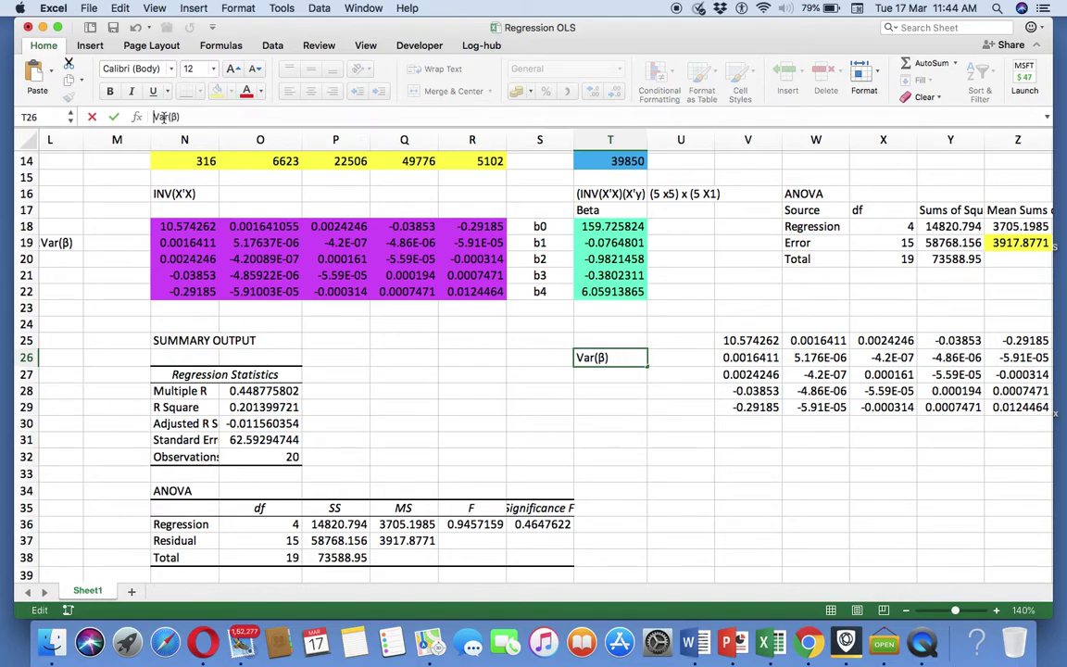
key("Return")
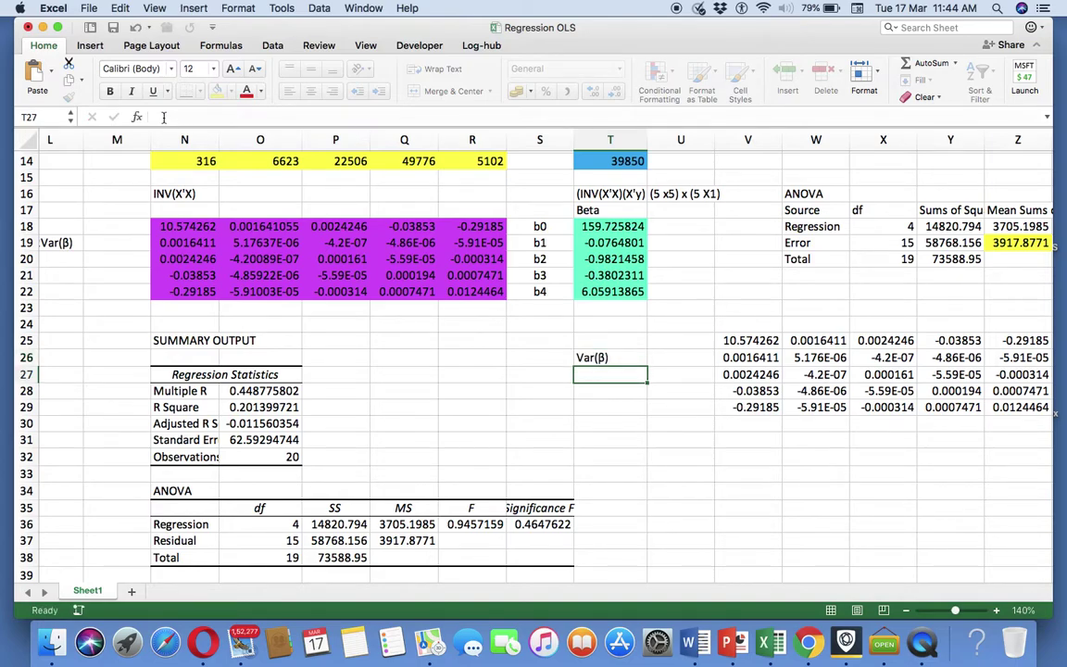
Step: Check the covariance formula for the coefficients on the PowerPoint slide and return to the Excel workbook
key("Down")
key("Down")
key("Right")
key("Right")
key("Right")
key("Right")
key("Right")
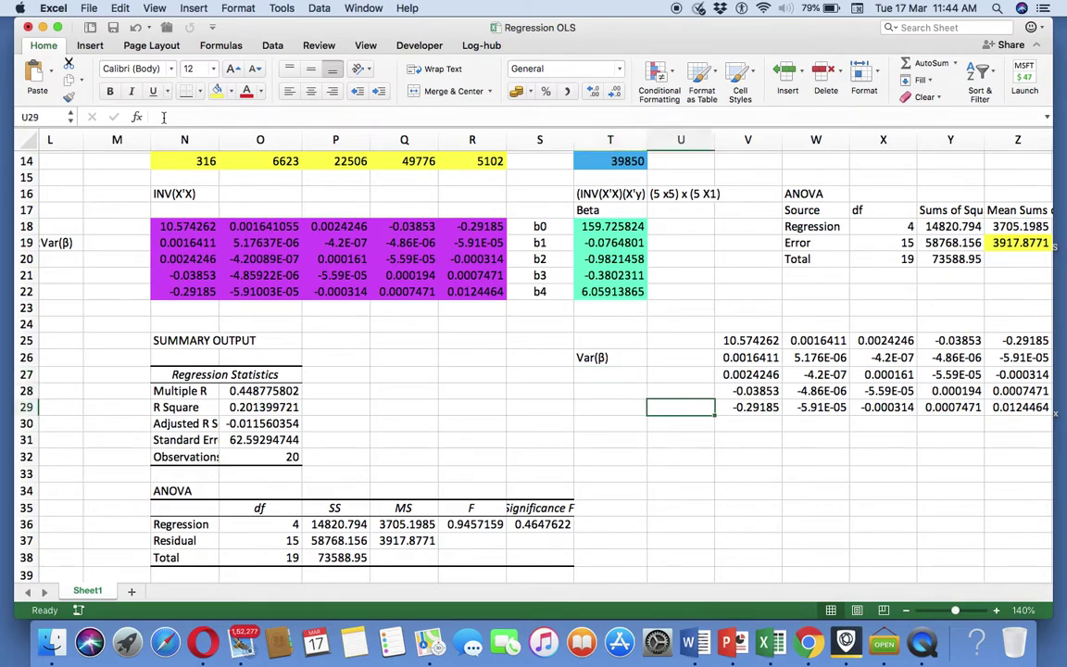
key("Right")
key("Right")
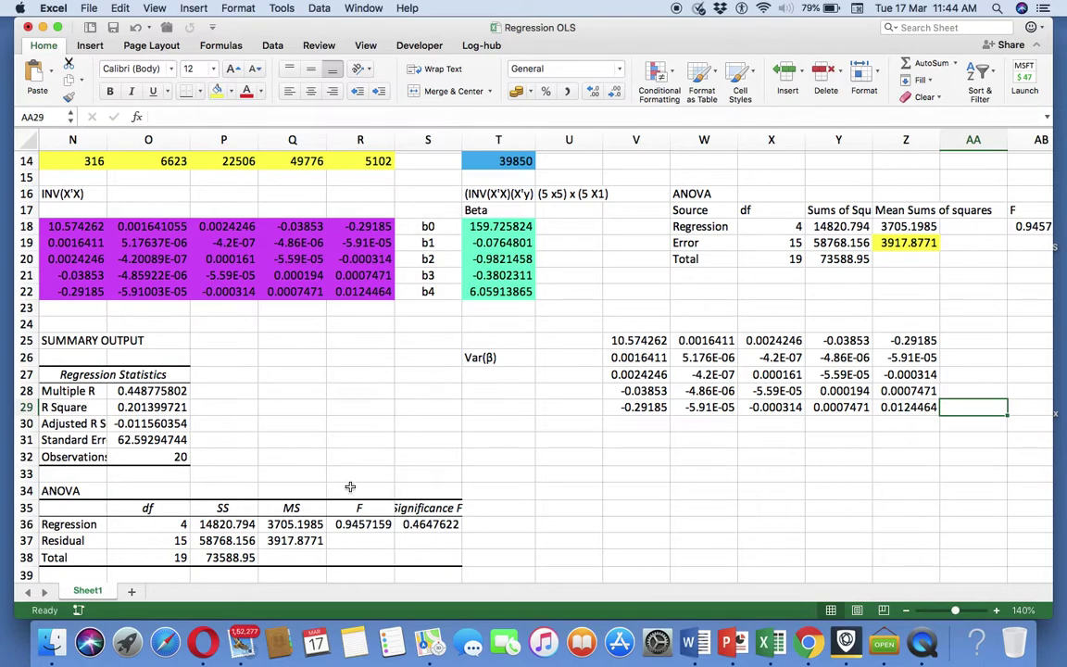
left_click(728, 644)
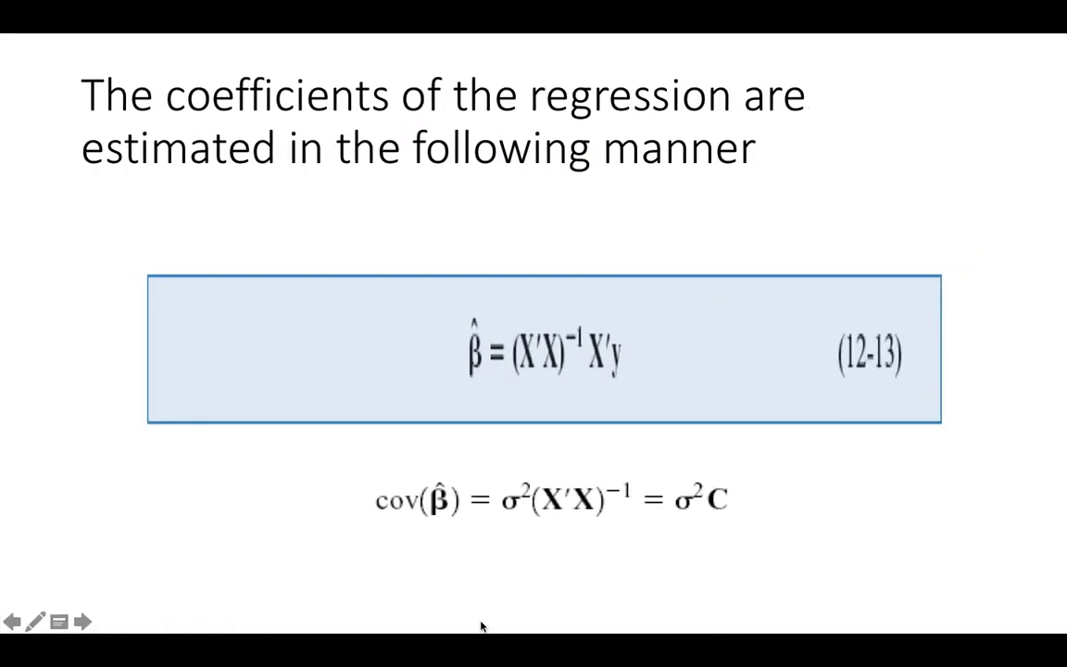
key("super+Tab")
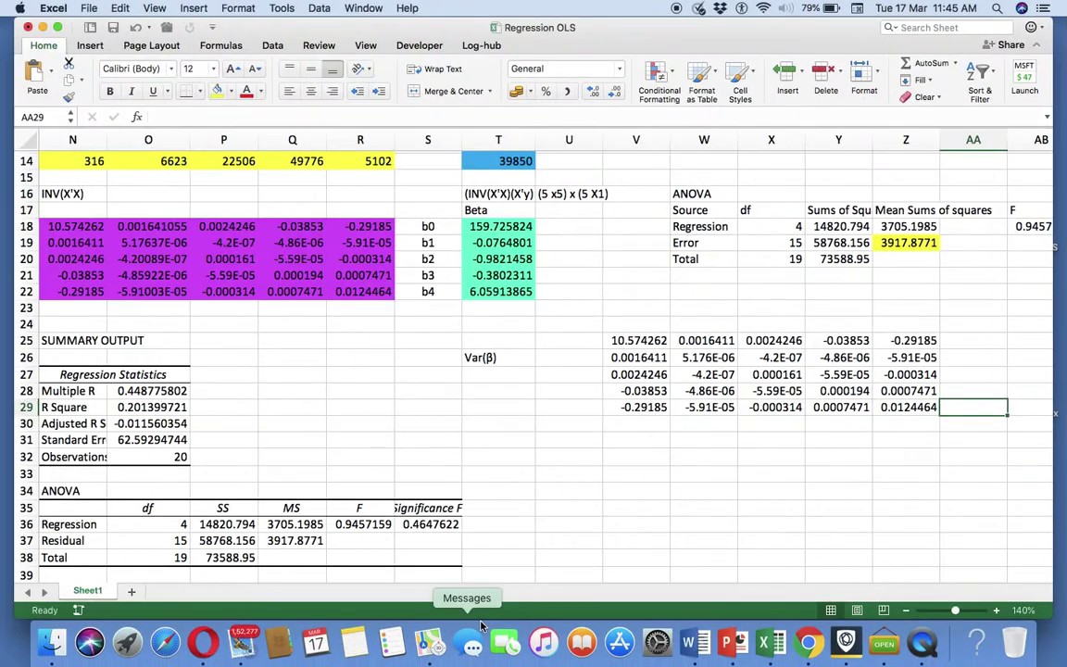
Step: Try to divide the pasted matrix V25:Z29 by the error mean square from Z19 with Paste Special, and undo it
left_click(899, 246)
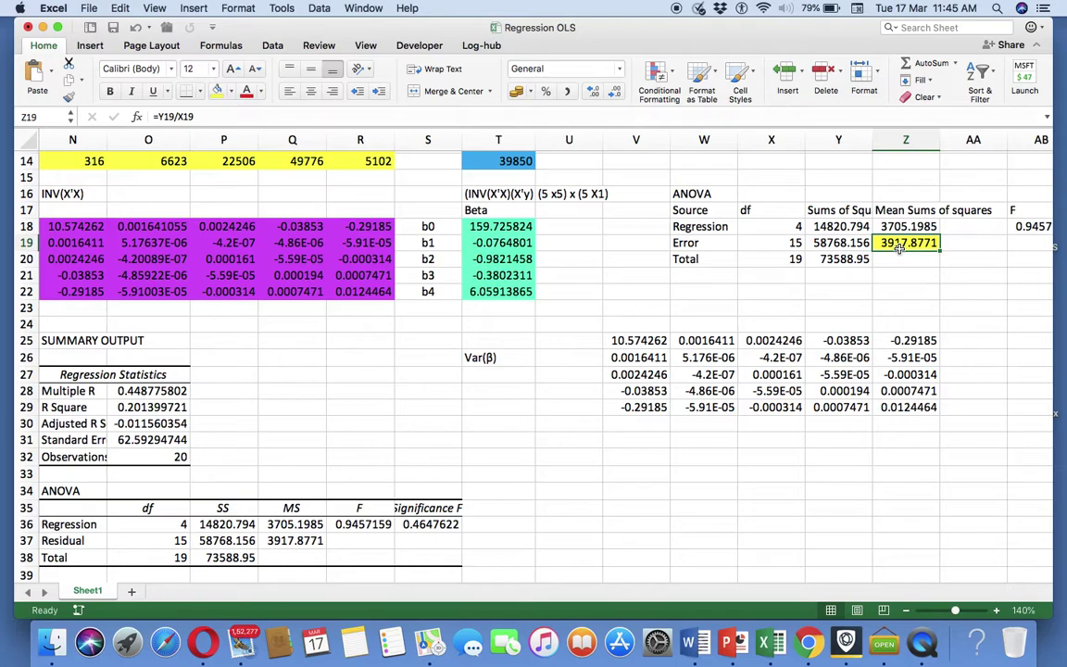
key("cmd+c")
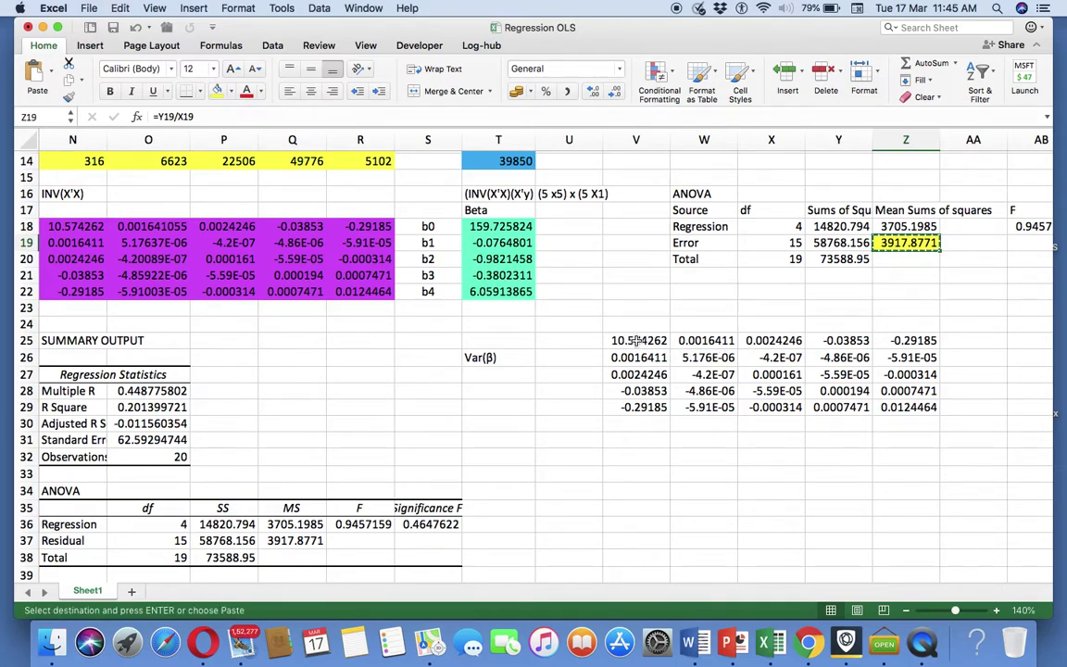
left_click_drag(638, 341, 898, 407)
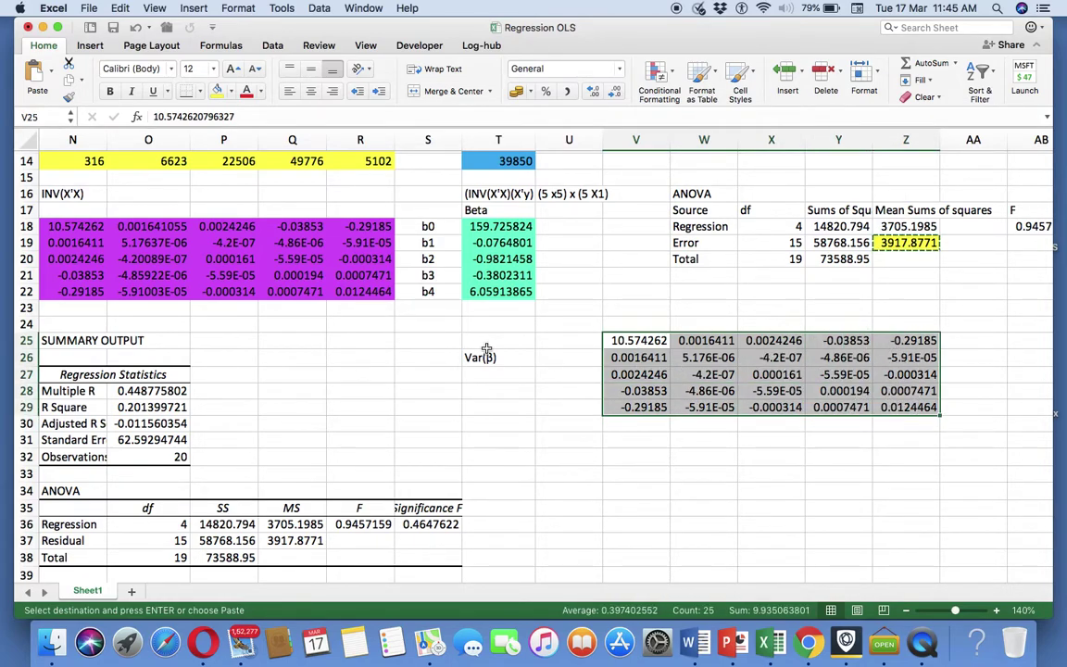
left_click(51, 76)
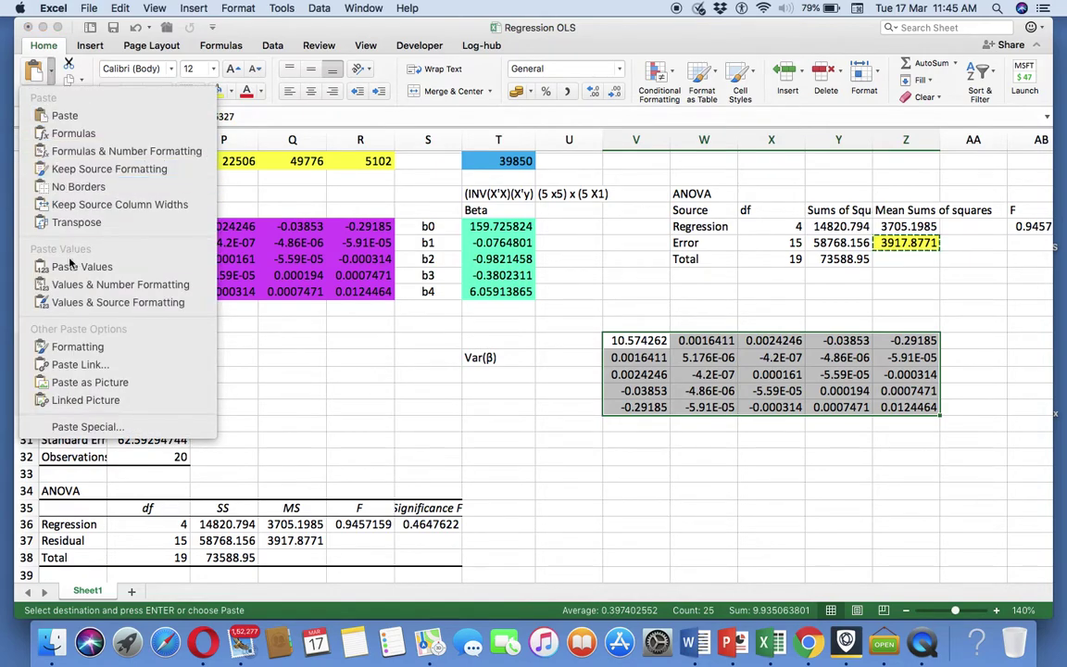
left_click(79, 428)
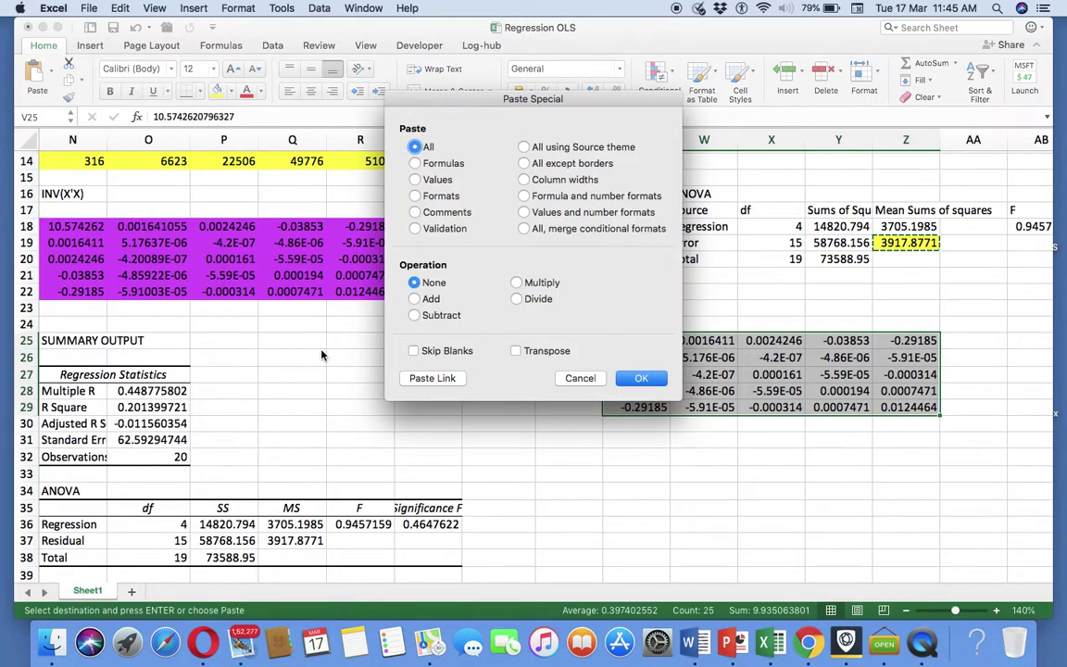
left_click(517, 299)
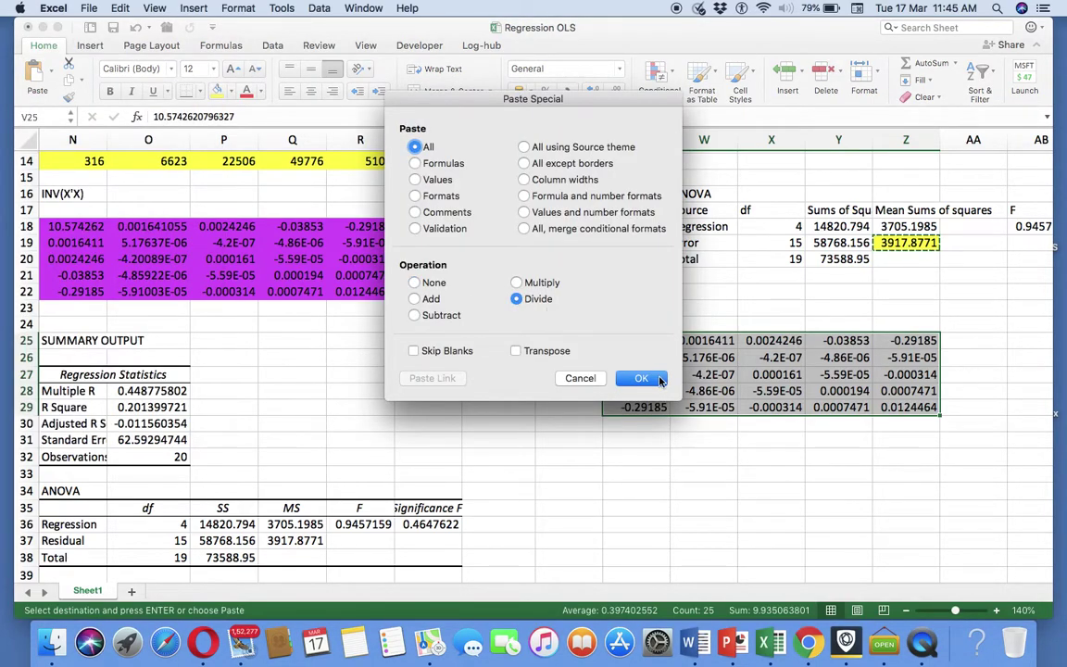
left_click(644, 379)
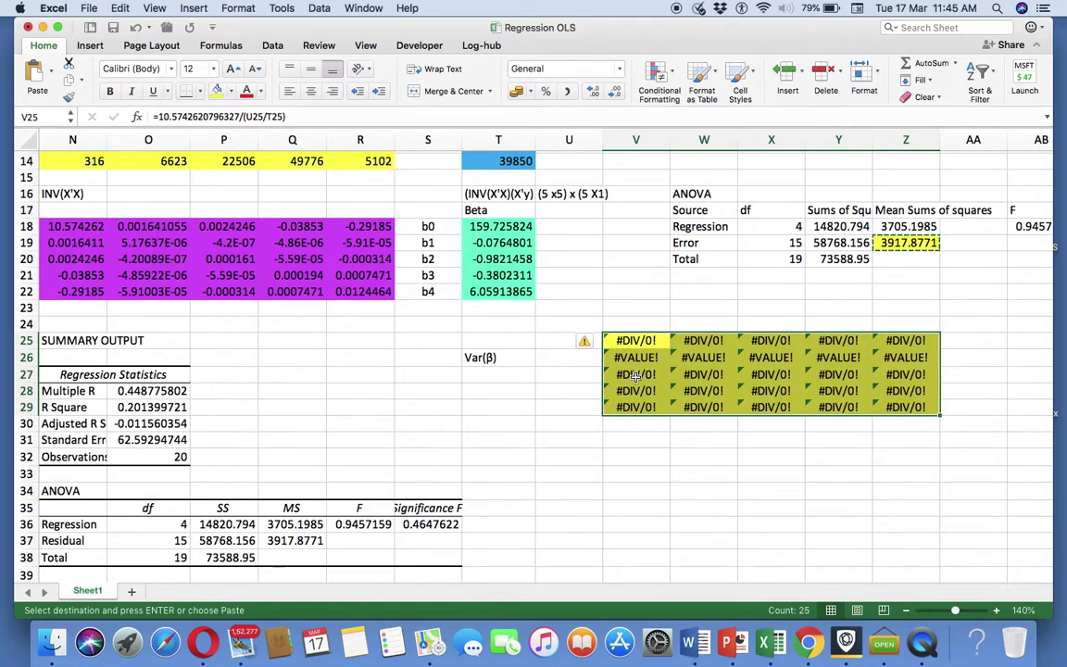
key("super+z")
left_click(635, 374)
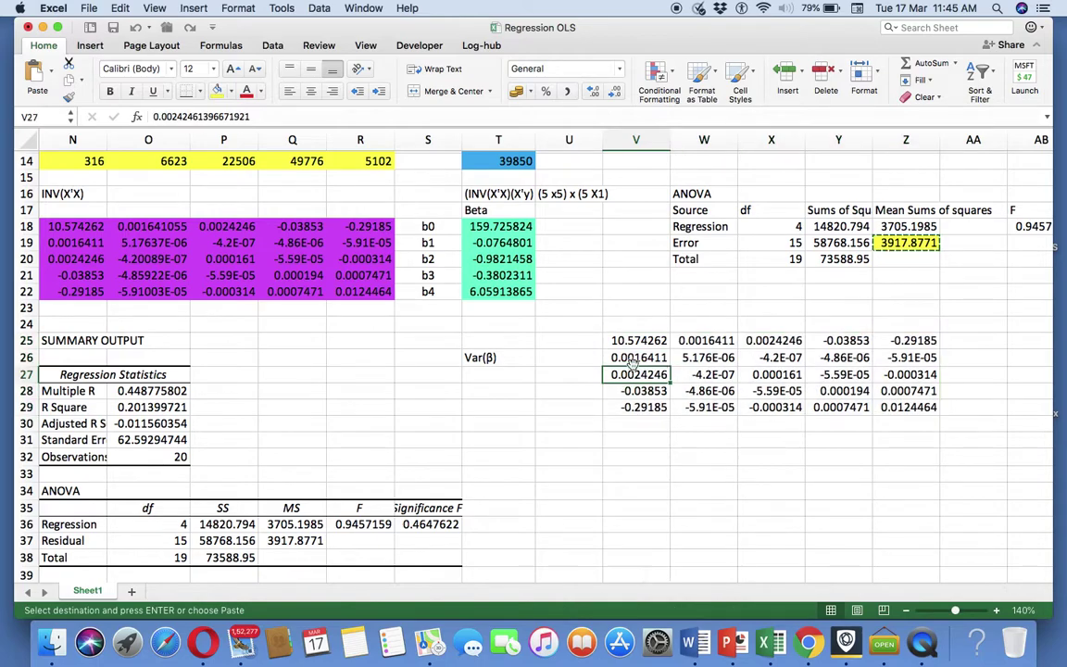
left_click(643, 343)
left_click(646, 373)
left_click(642, 390)
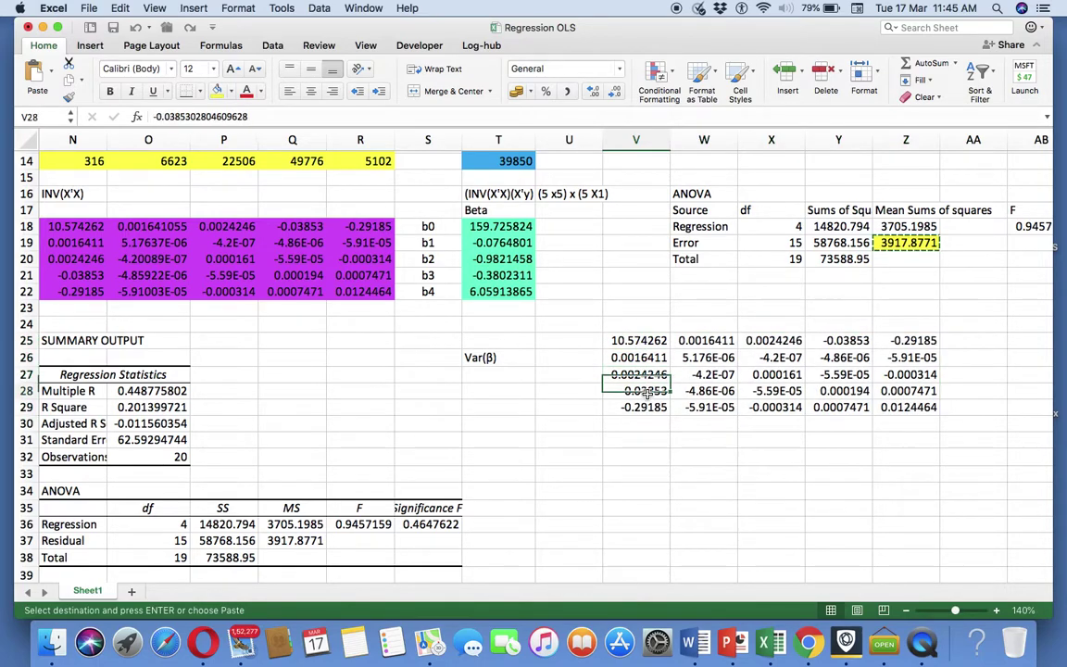
left_click(909, 244)
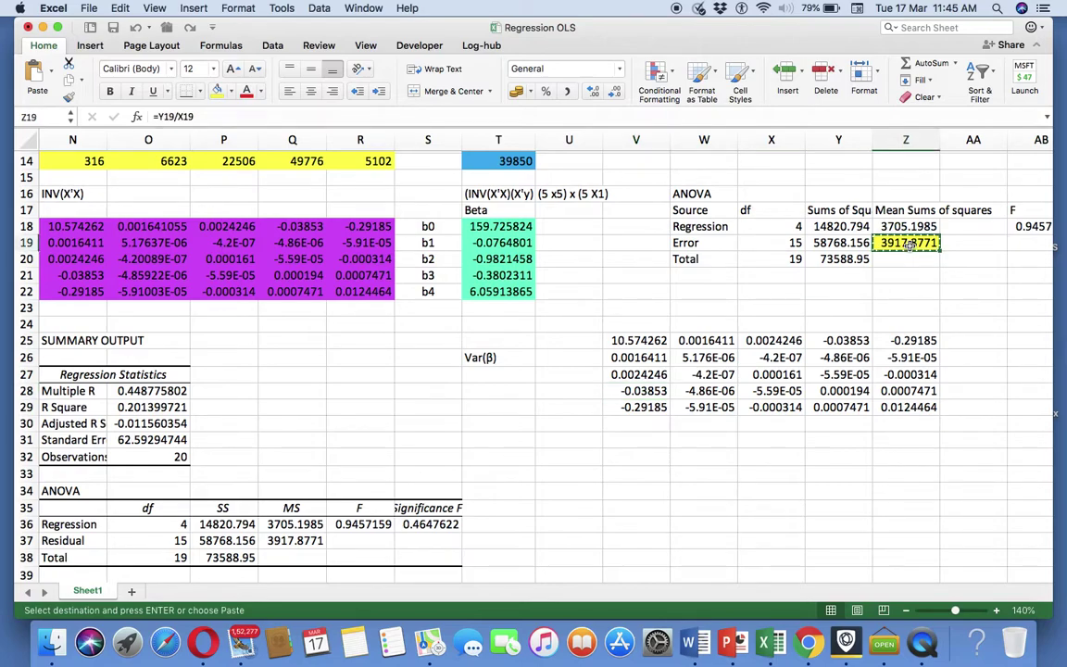
key("super+c")
scroll(920, 243, "down", 2)
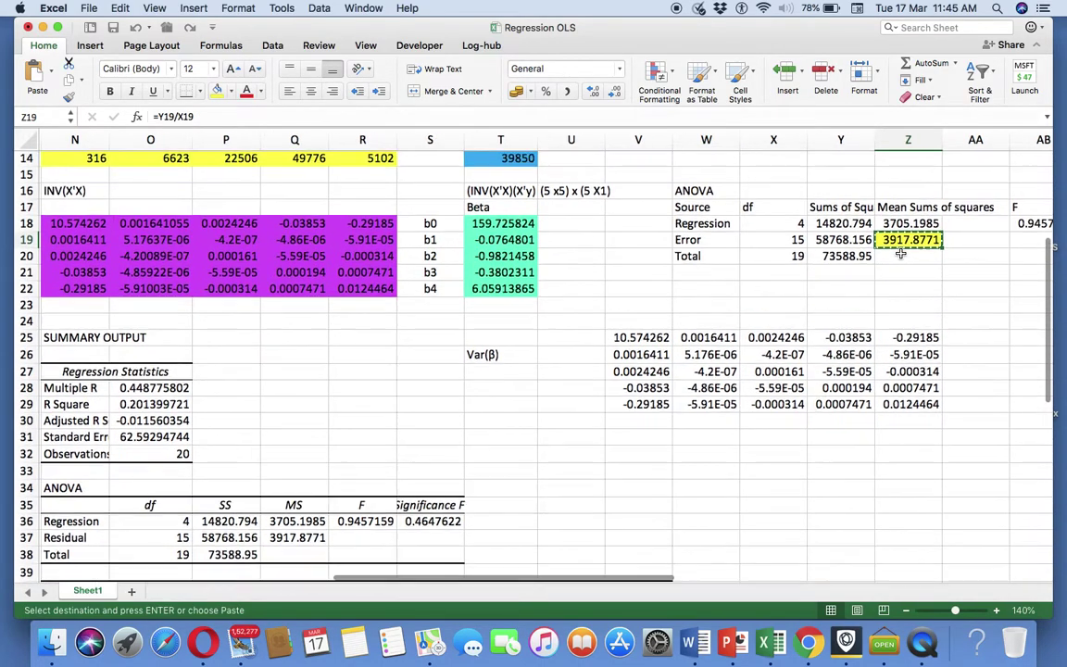
scroll(913, 248, "up", 2)
key("Down")
key("Down")
key("Down")
left_click(908, 243)
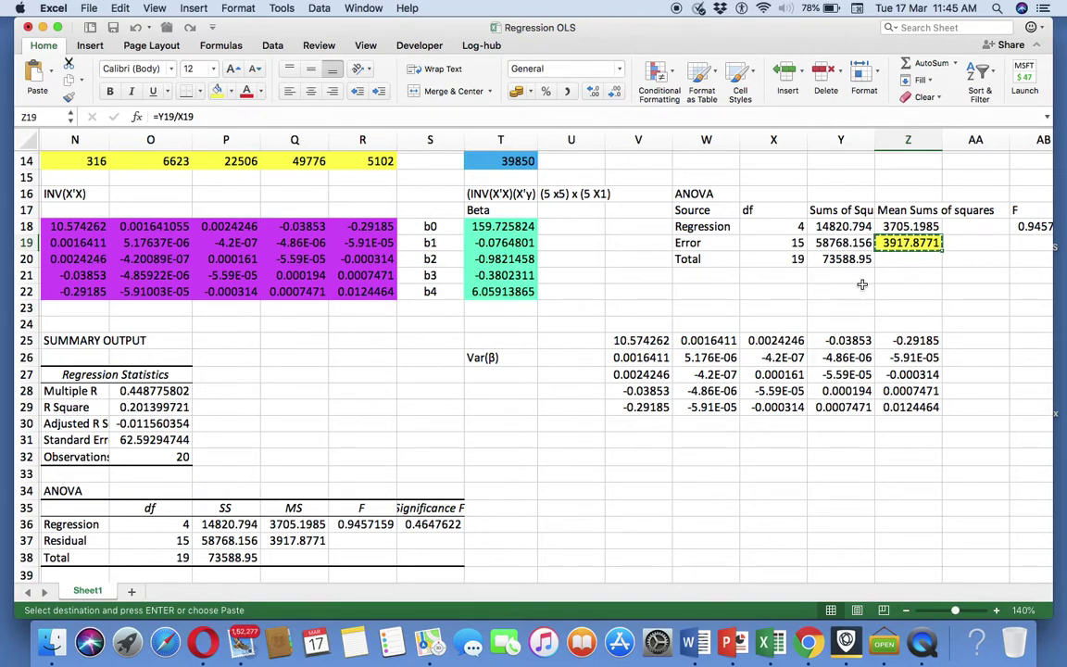
scroll(862, 284, "down", 1)
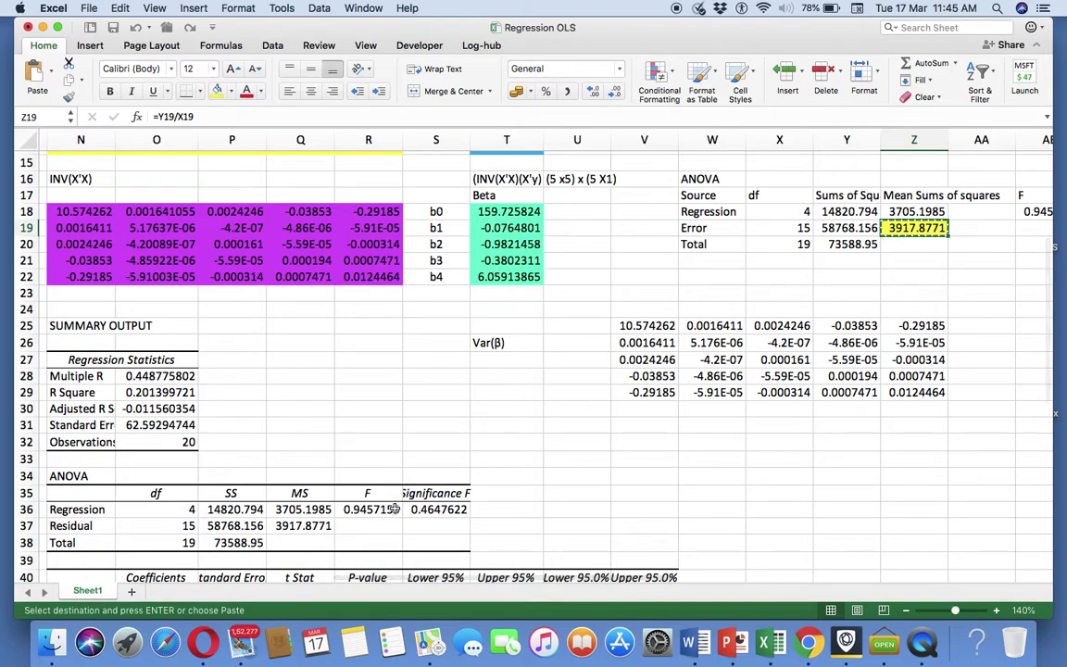
Step: Copy the residual mean square from Q37 in the summary output and divide the matrix V25:Z29 by it with Paste Special
left_click(298, 525)
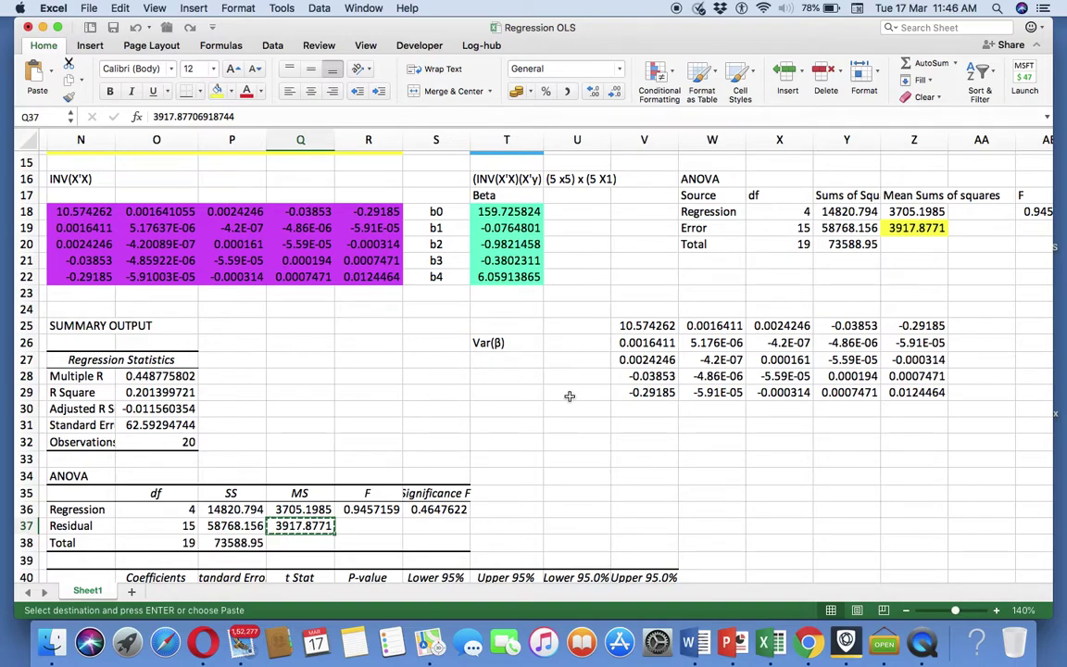
left_click_drag(639, 325, 929, 391)
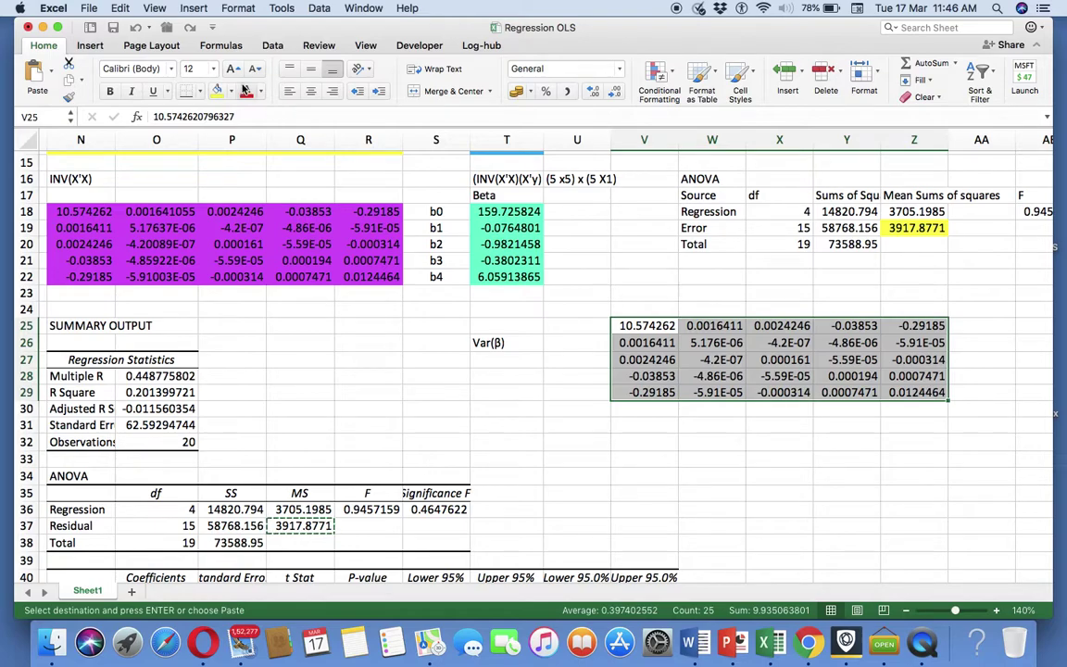
left_click(56, 74)
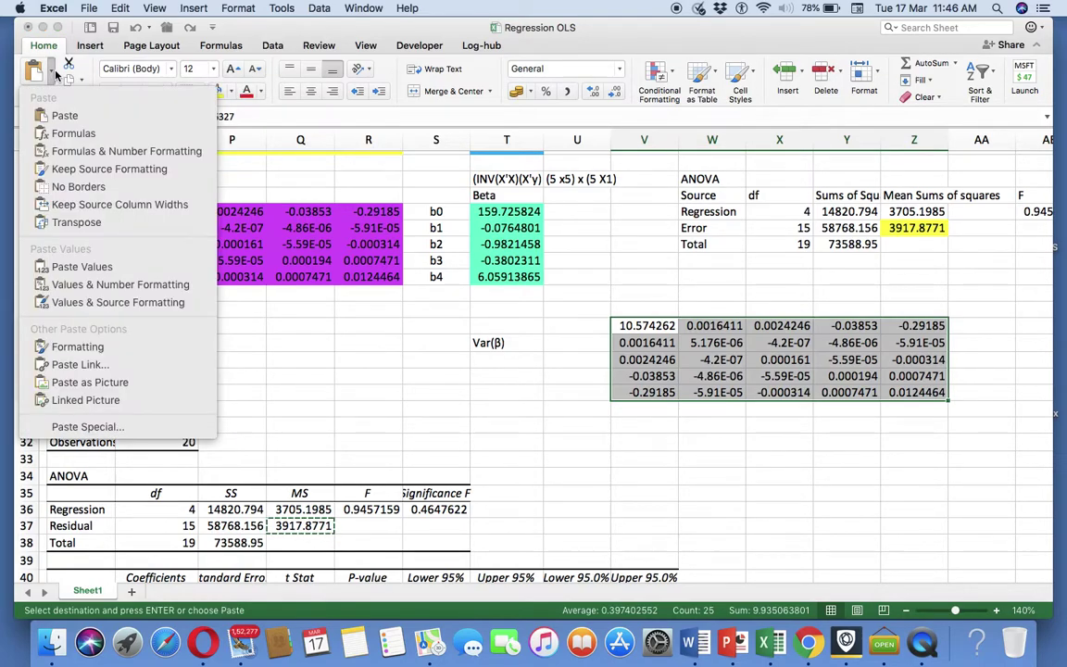
left_click(85, 427)
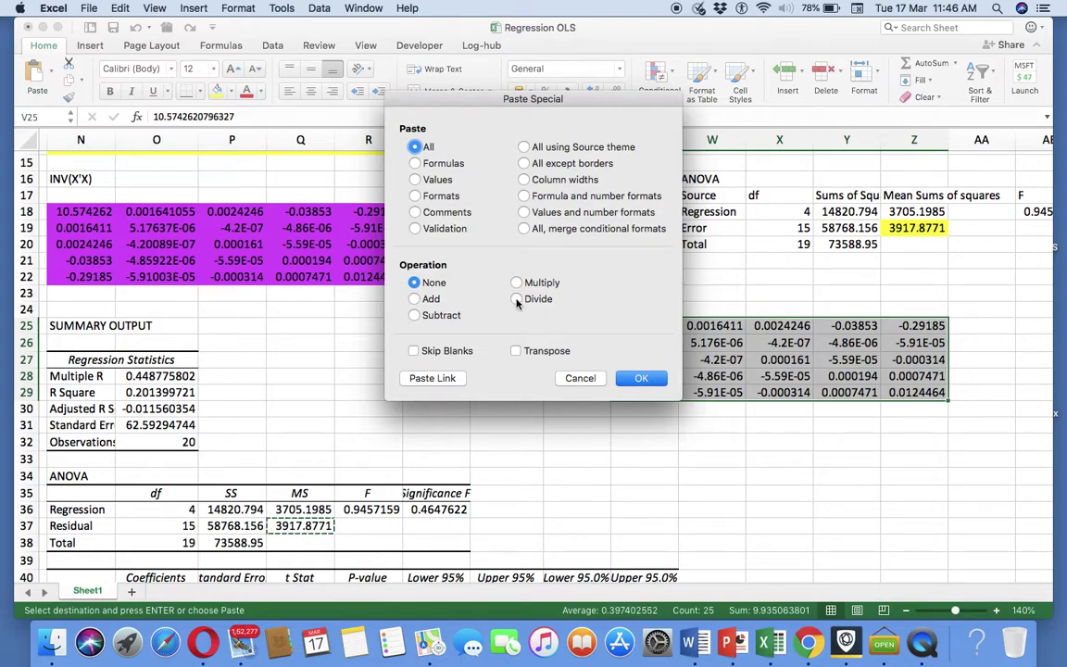
left_click(516, 300)
left_click(641, 379)
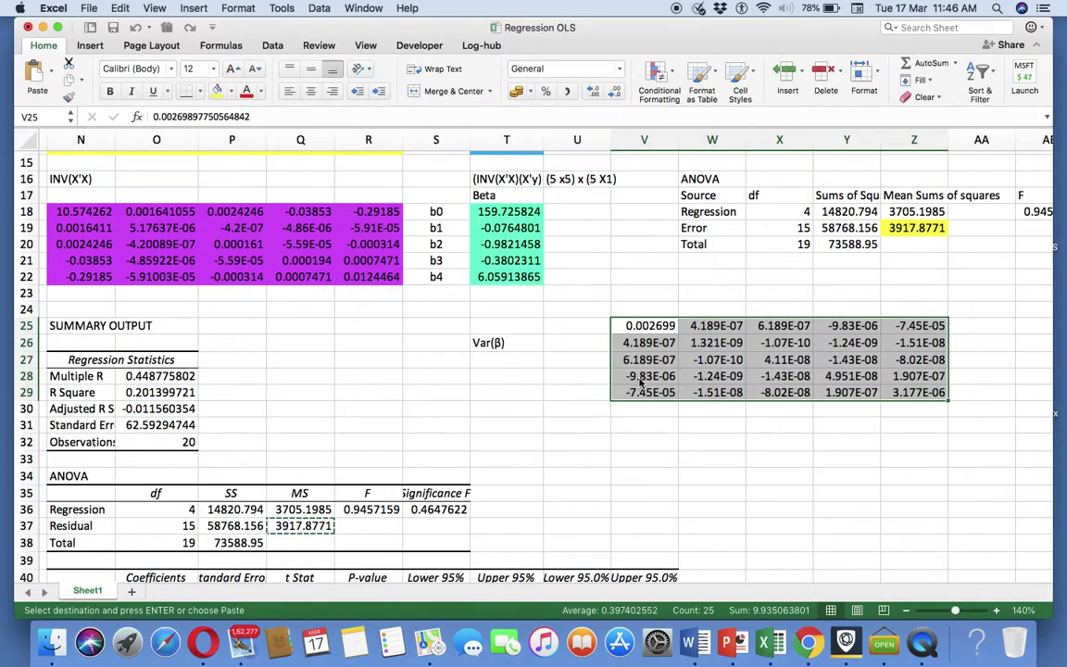
Step: Compare the divided Var(β) matrix in V25:Z29 with the original INV(X'X) matrix and its σ2Var(β) label
scroll(585, 411, "up", 2)
scroll(585, 411, "left", 2)
scroll(584, 410, "up", 1)
scroll(584, 411, "left", 1)
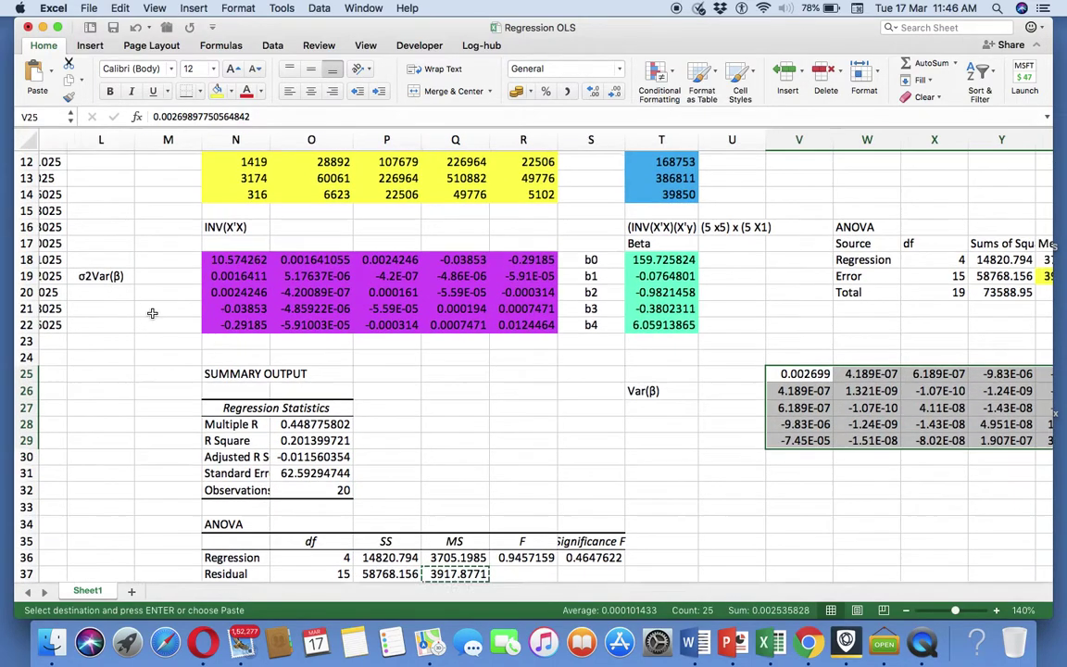
scroll(150, 306, "right", 2)
scroll(185, 301, "down", 1)
left_click(491, 348)
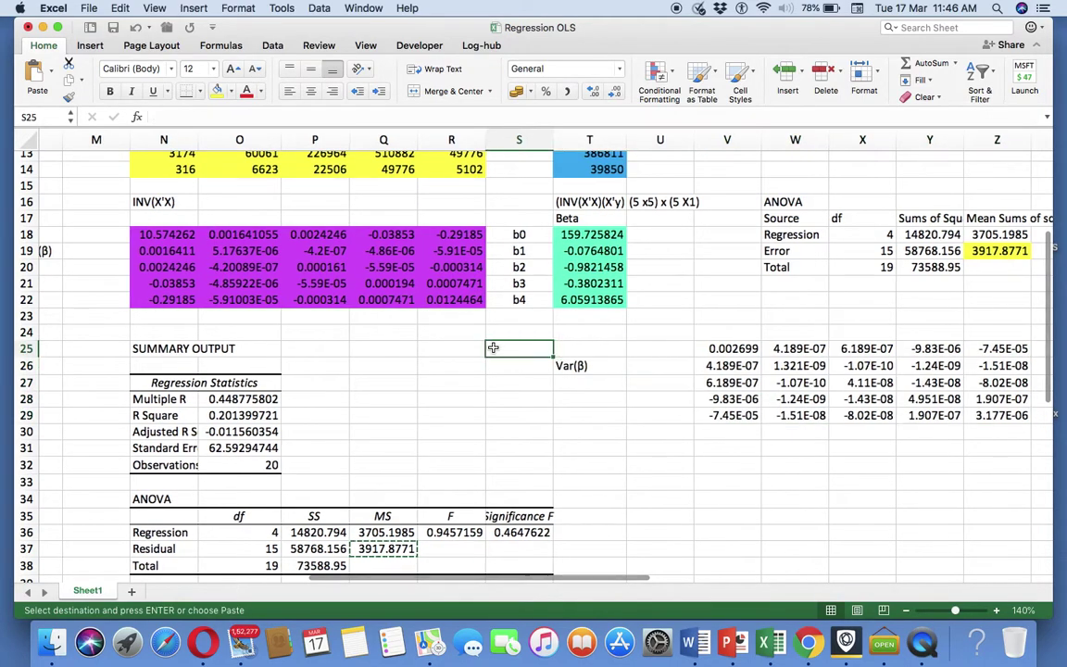
scroll(493, 348, "down", 2)
scroll(493, 347, "right", 1)
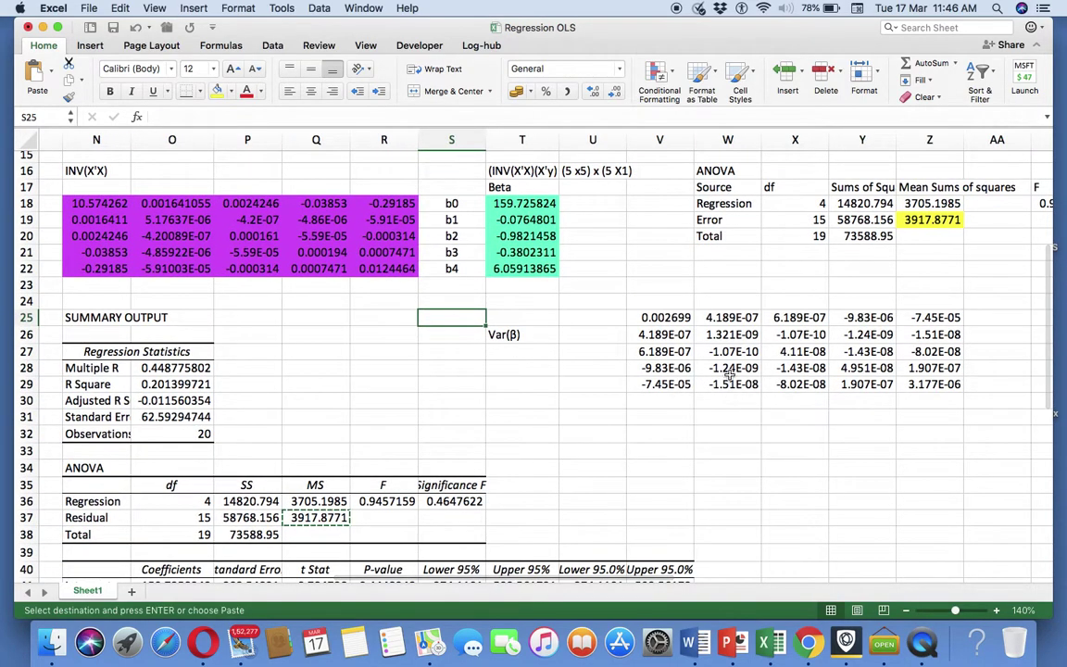
Step: Add the heading SE(Beta) in cell U17 beside the Beta column
scroll(727, 404, "right", 1)
scroll(729, 403, "right", 2)
scroll(729, 404, "up", 4)
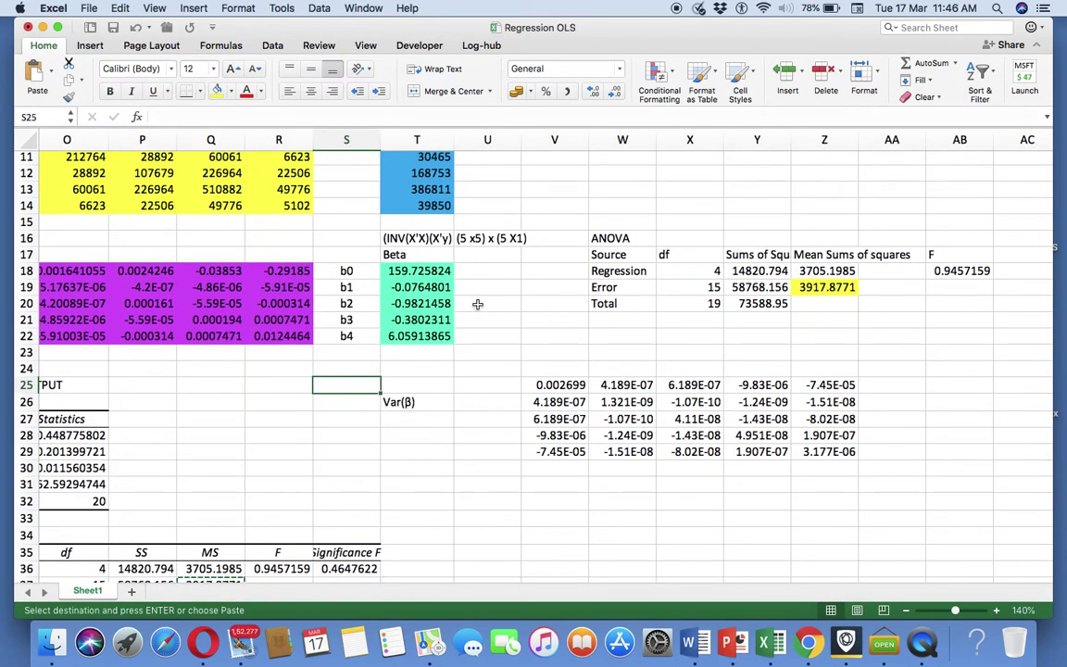
left_click(477, 255)
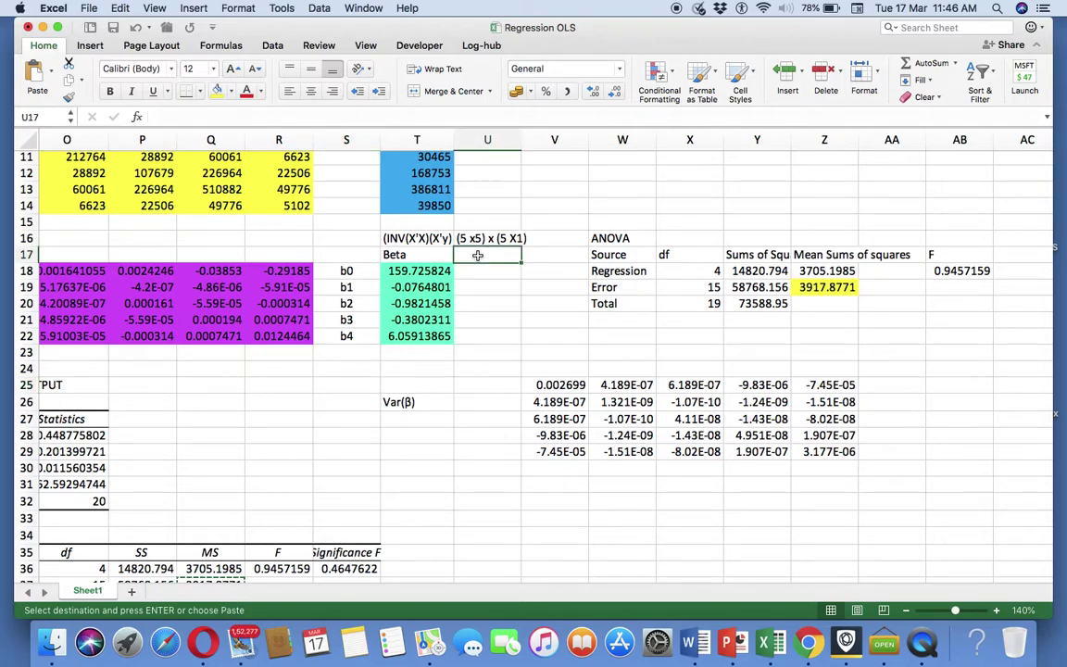
type("SE")
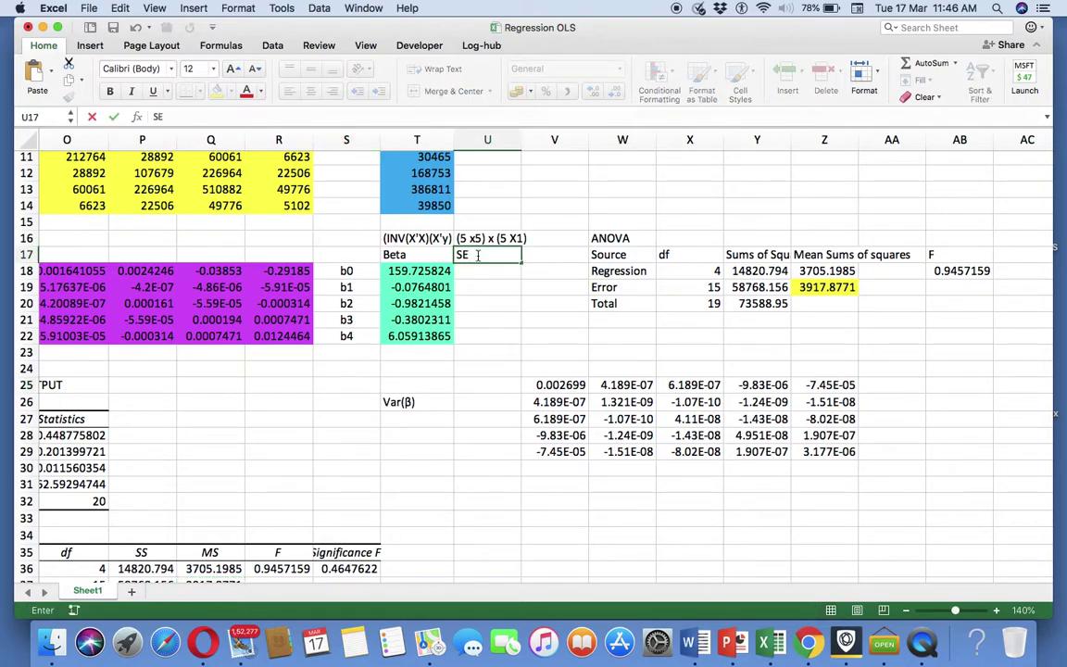
type("(Be")
key("Return")
Step: Calculate the standard error of b1 in U19 with the formula =SQRT(W26), using the Var(β) matrix's diagonal entry
key("Return")
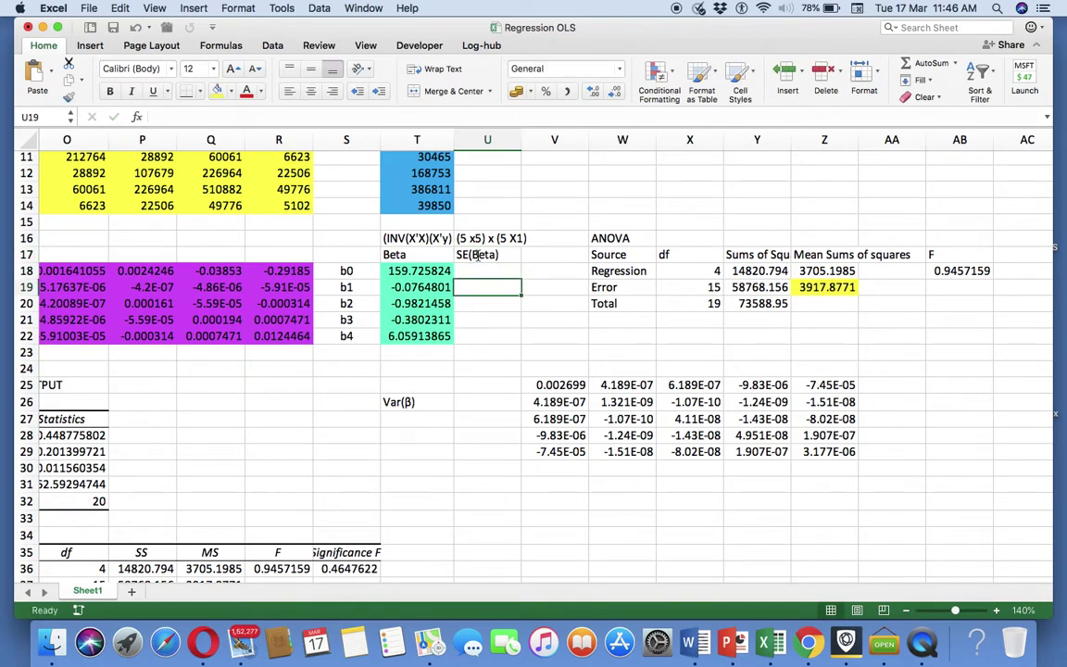
type("=sq")
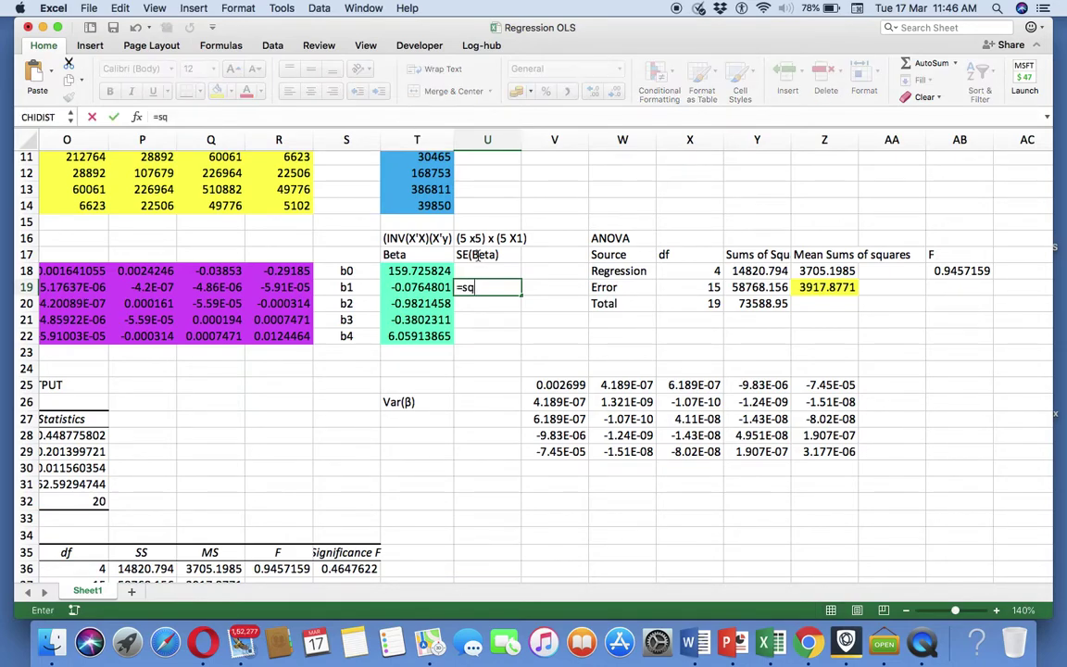
type("rt(")
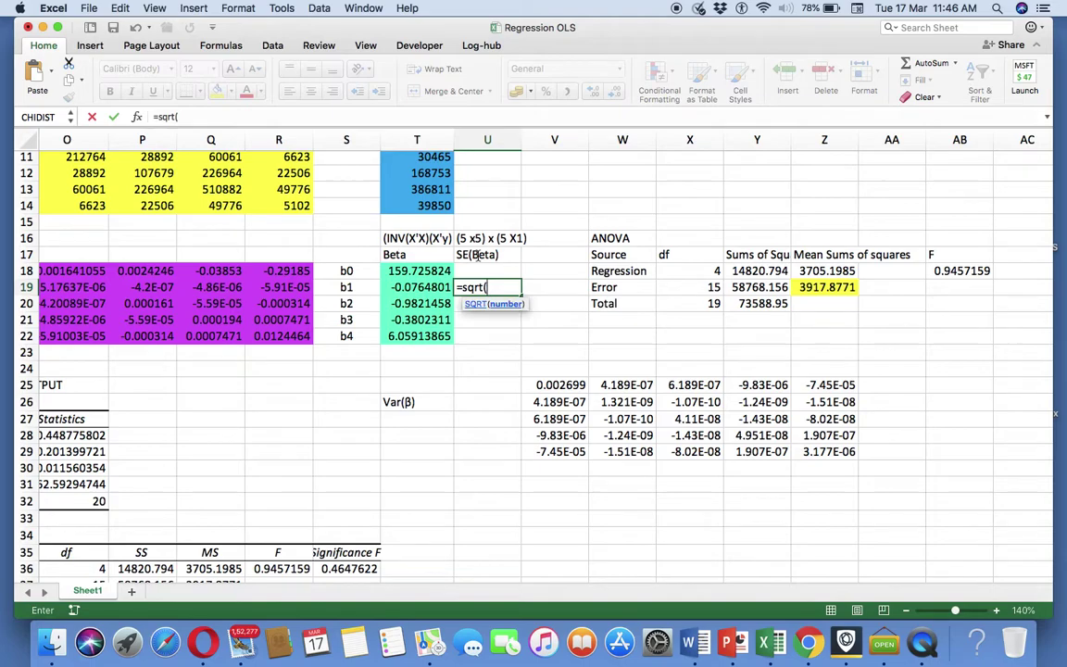
left_click(621, 399)
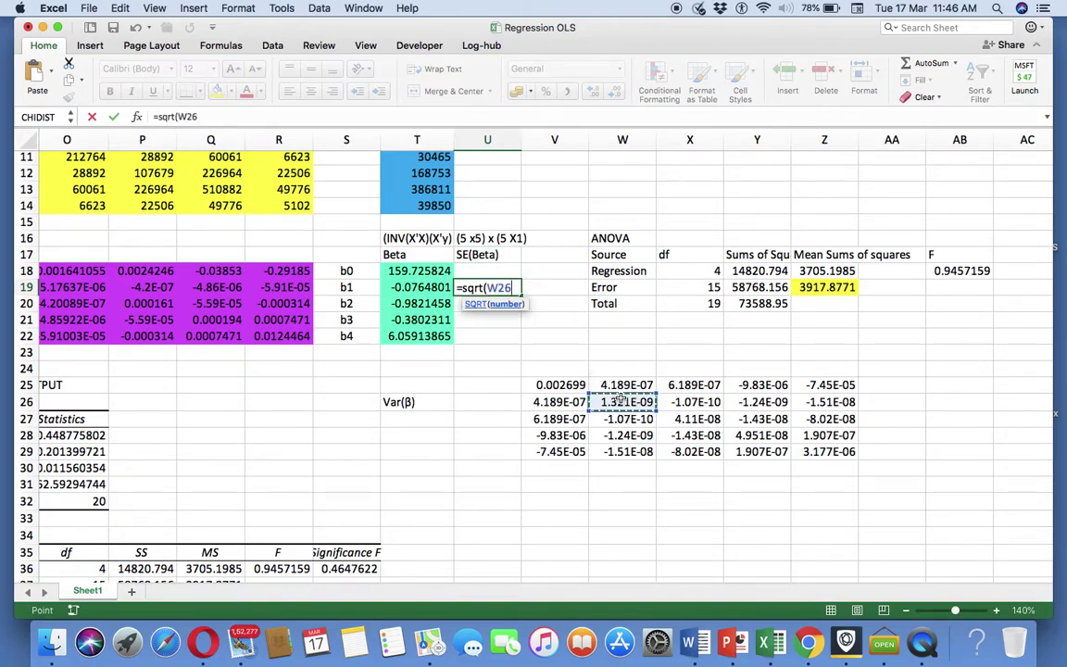
type(")")
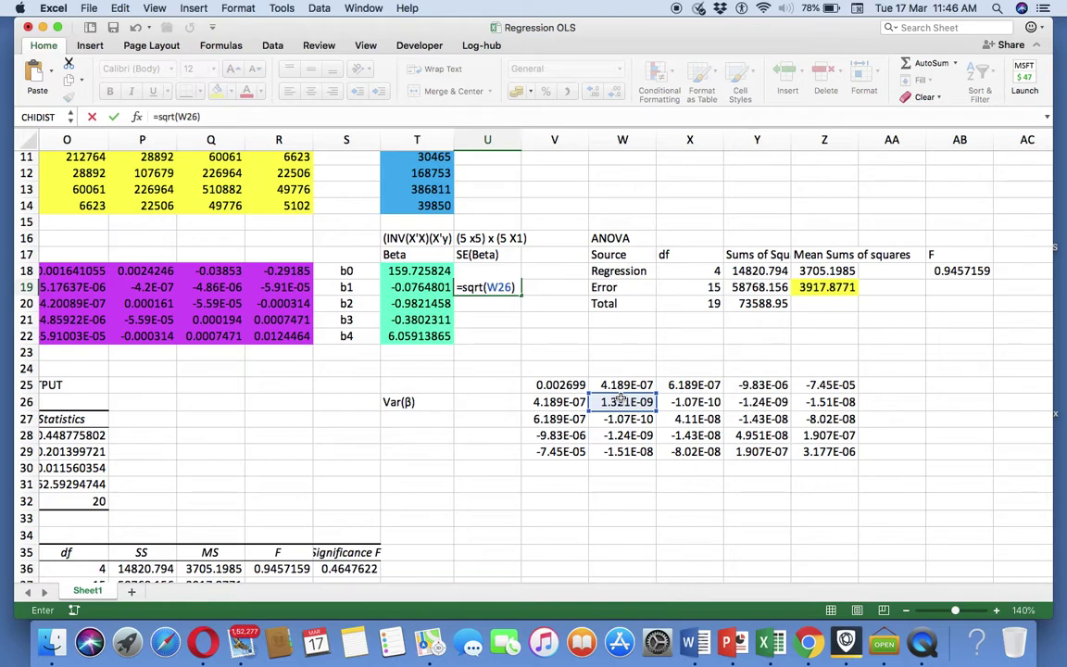
key("Return")
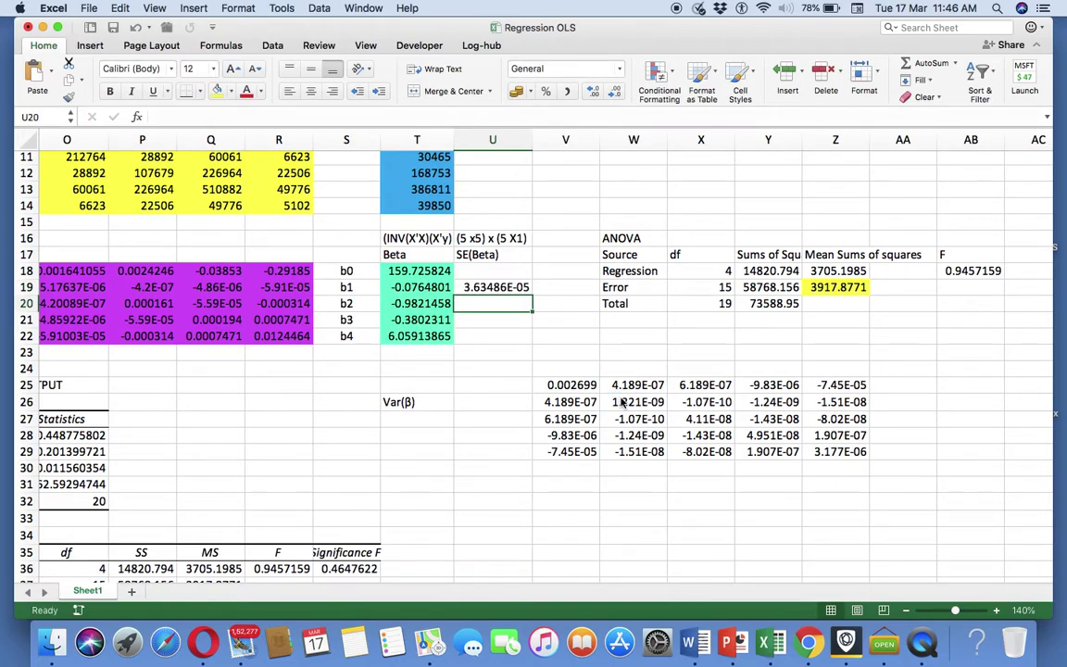
Step: Compare the calculated standard error of b1 with the Standard Error column of the regression summary output
scroll(625, 461, "down", 1)
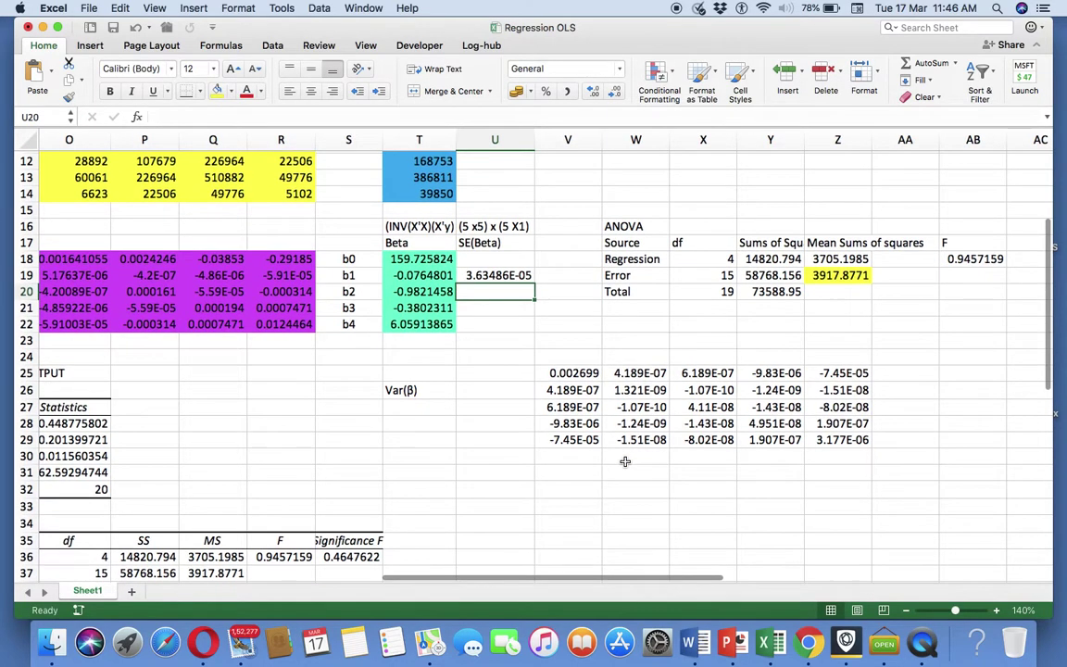
scroll(625, 460, "down", 1)
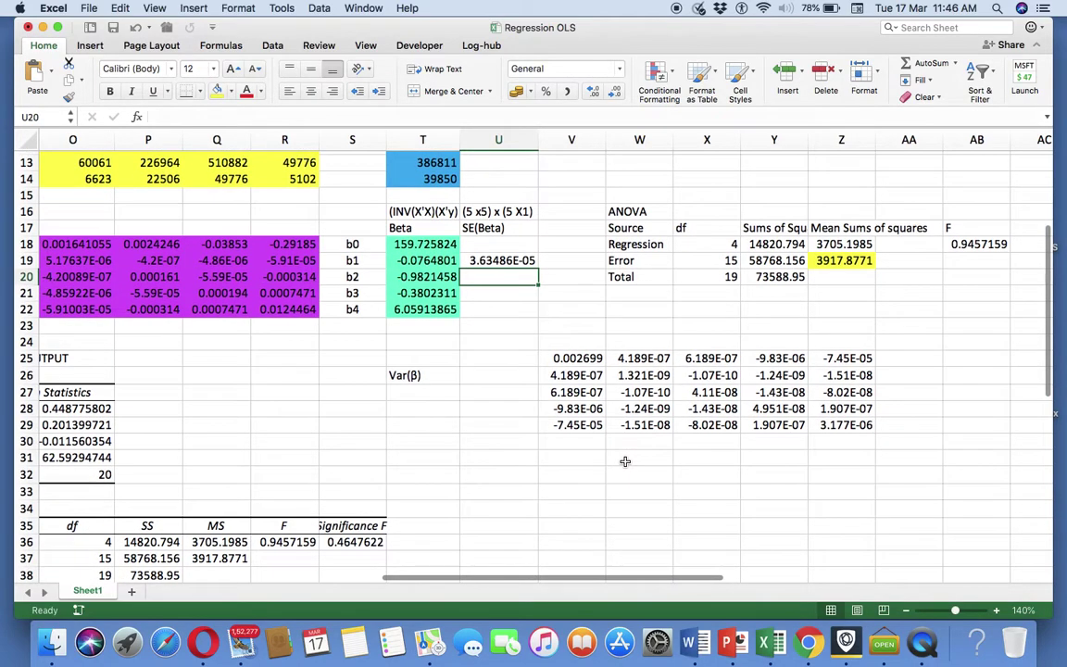
scroll(521, 301, "down", 5)
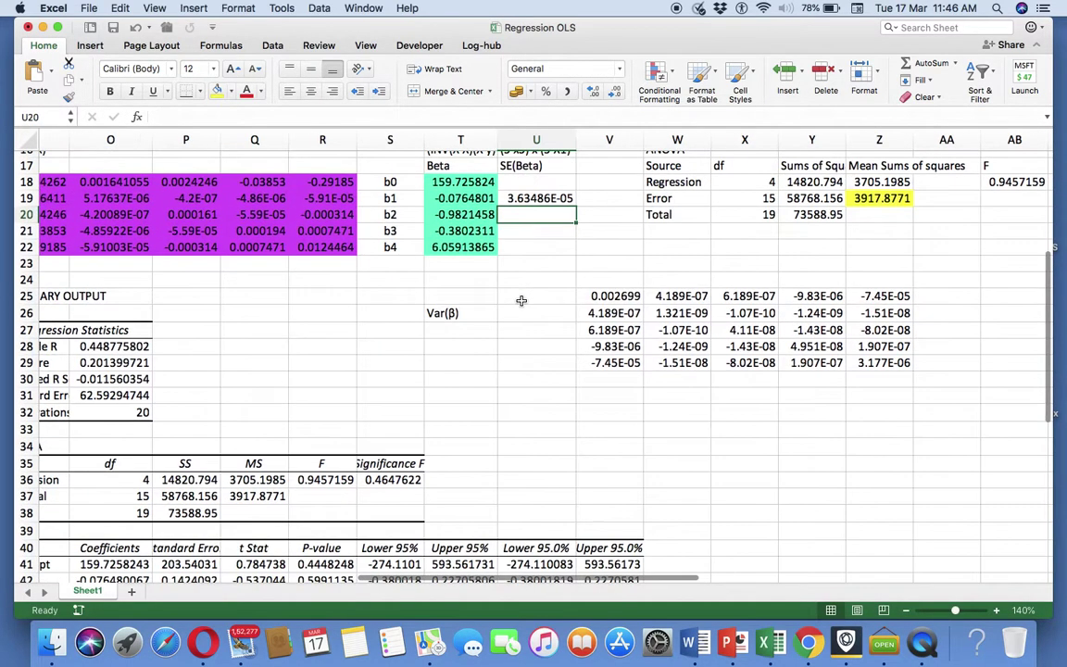
scroll(522, 301, "down", 5)
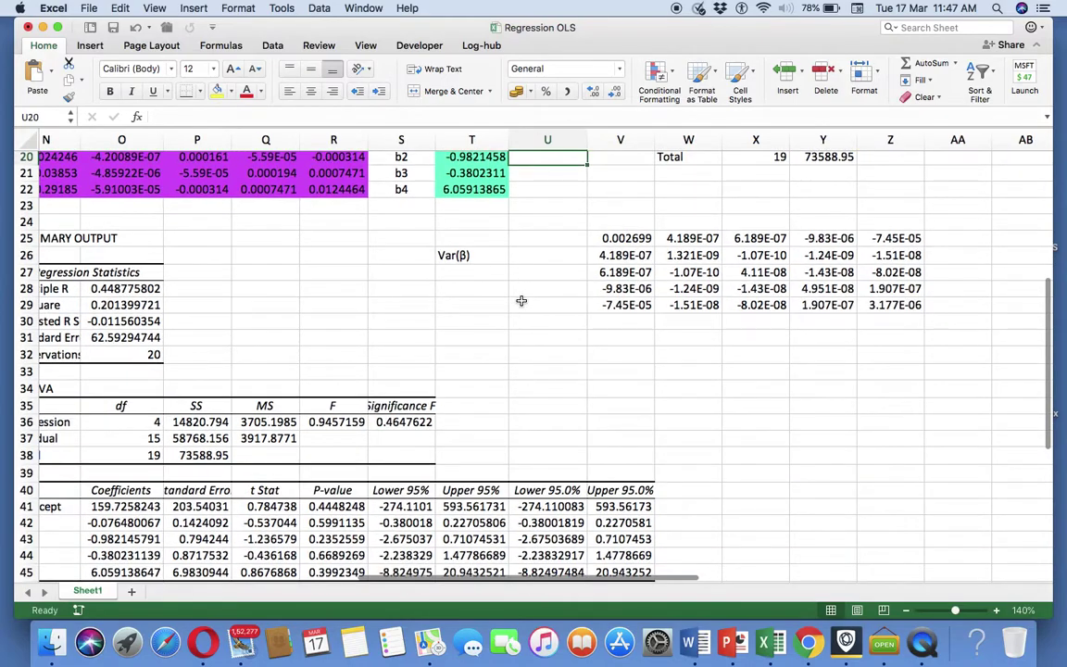
scroll(521, 301, "left", 1)
scroll(521, 301, "down", 1)
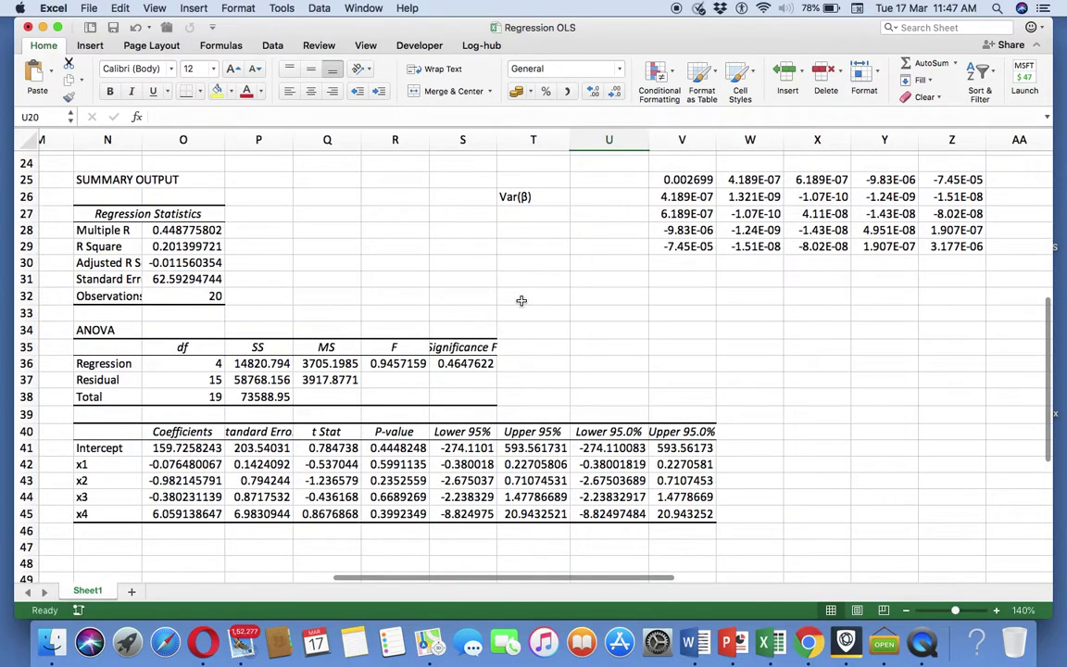
scroll(521, 301, "up", 3)
scroll(521, 301, "right", 1)
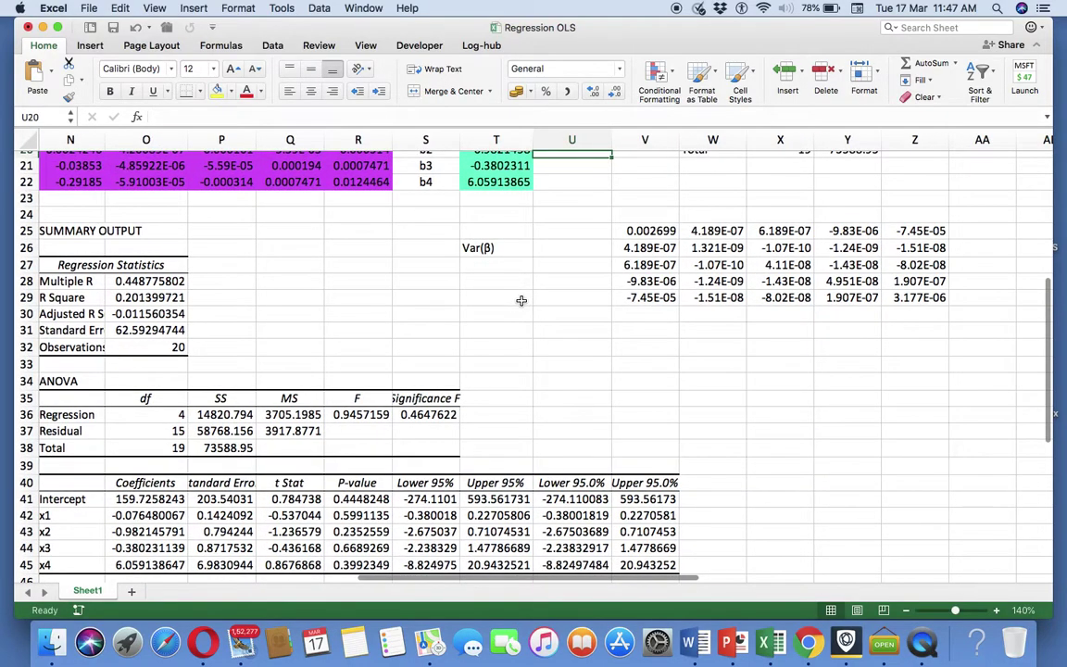
scroll(522, 301, "up", 3)
scroll(522, 301, "right", 1)
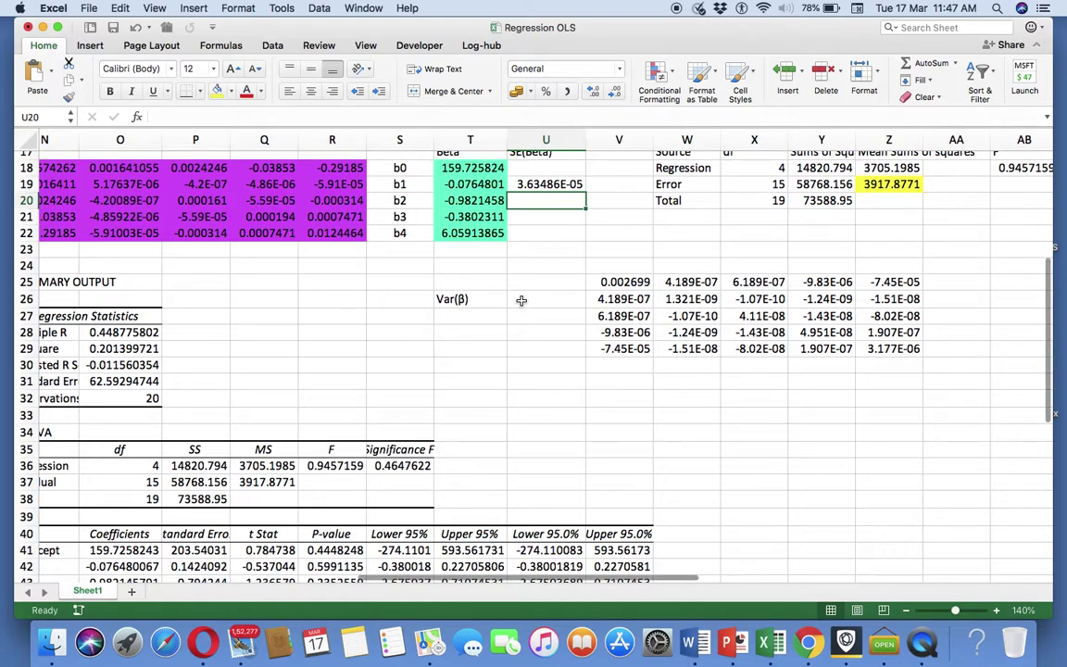
Step: Examine the first Var(β) matrix entry in V25 and the formula in U19 against the INV(X'X) matrix
left_click(627, 284)
scroll(610, 348, "up", 2)
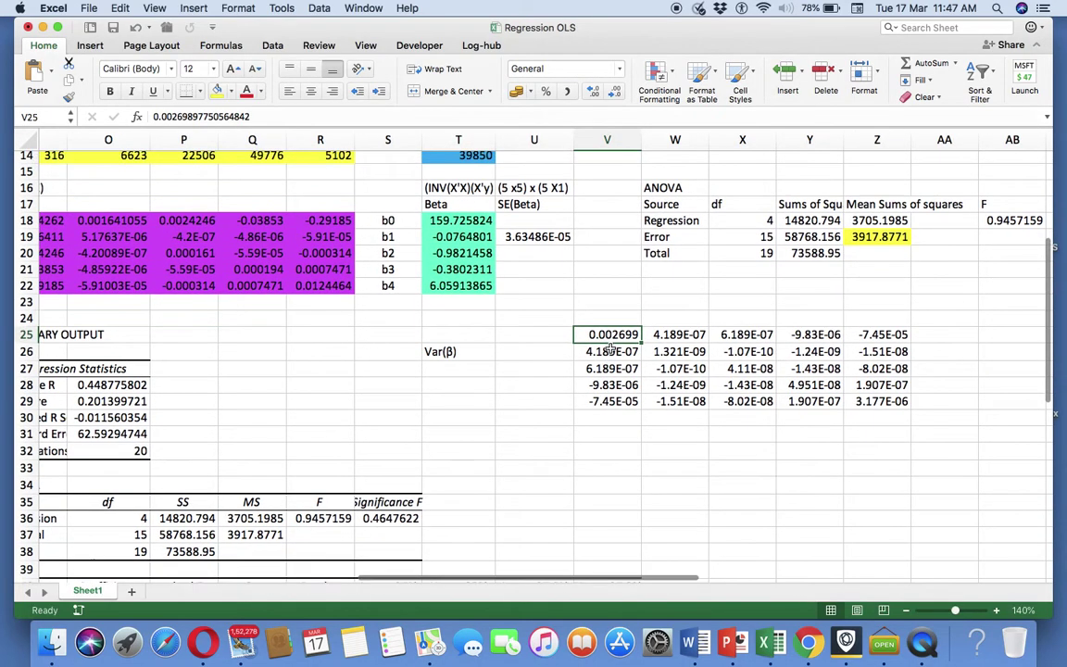
scroll(610, 348, "down", 3)
scroll(611, 349, "up", 3)
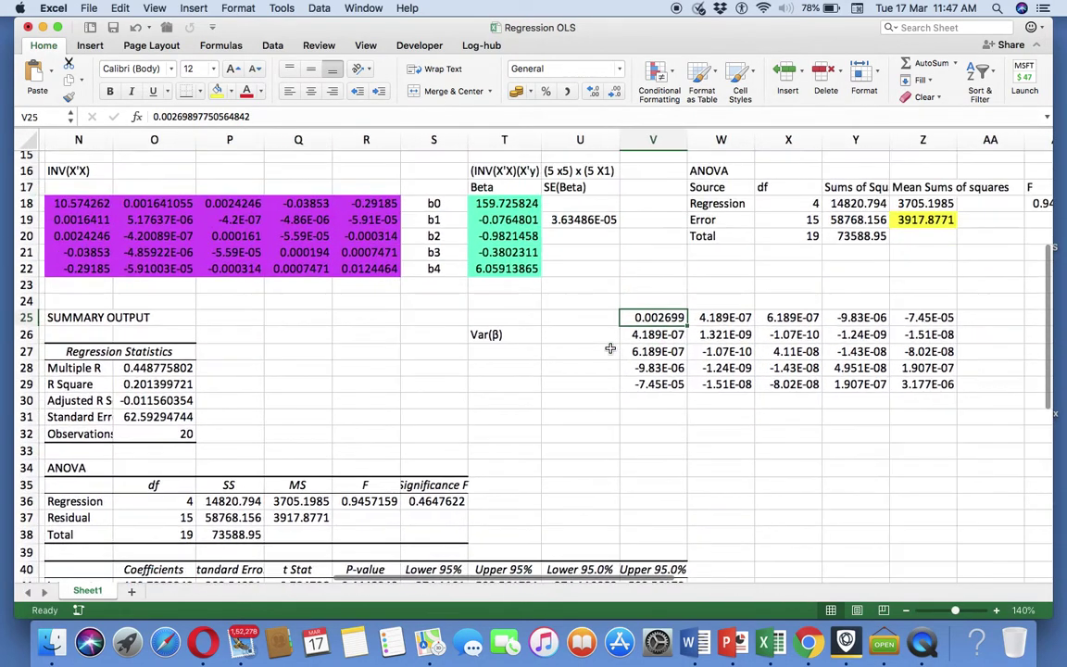
left_click(572, 219)
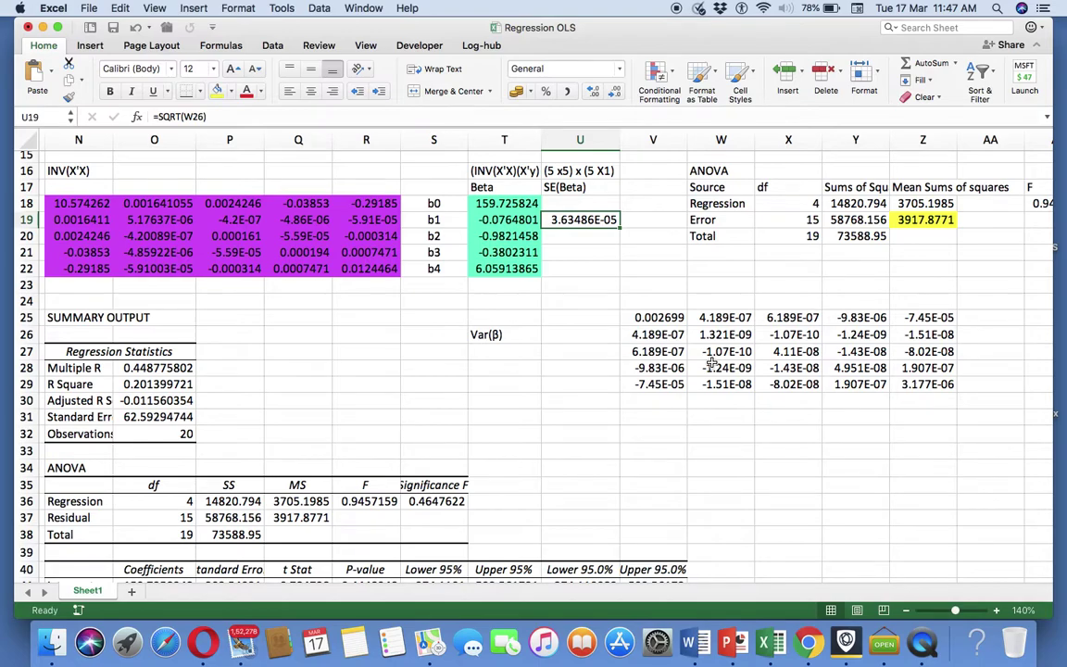
scroll(711, 364, "left", 1)
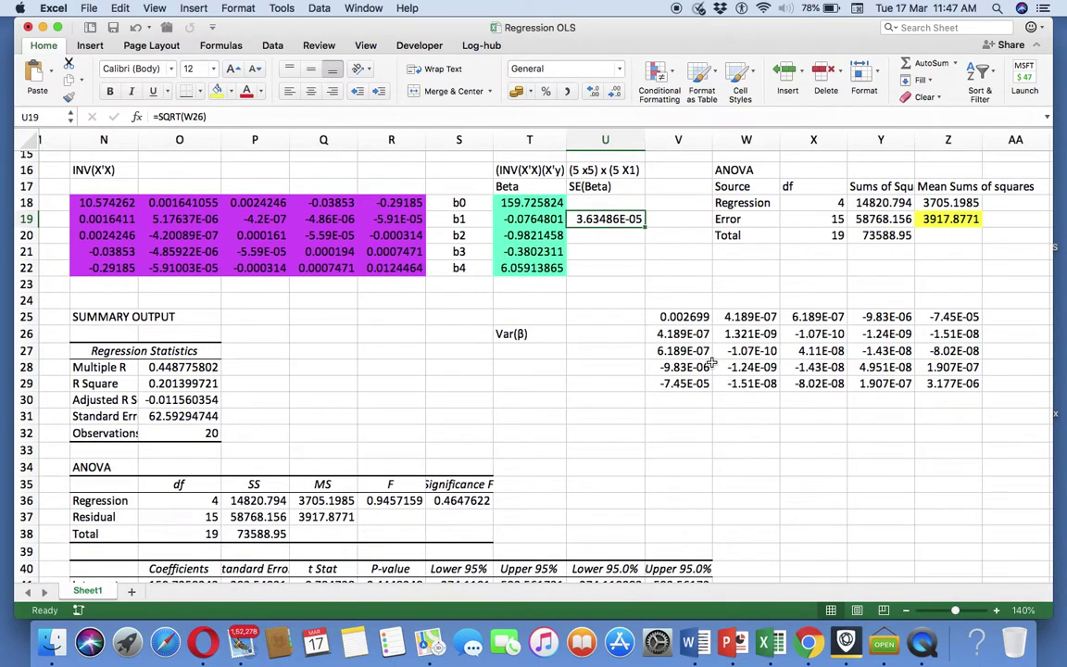
scroll(711, 364, "down", 1)
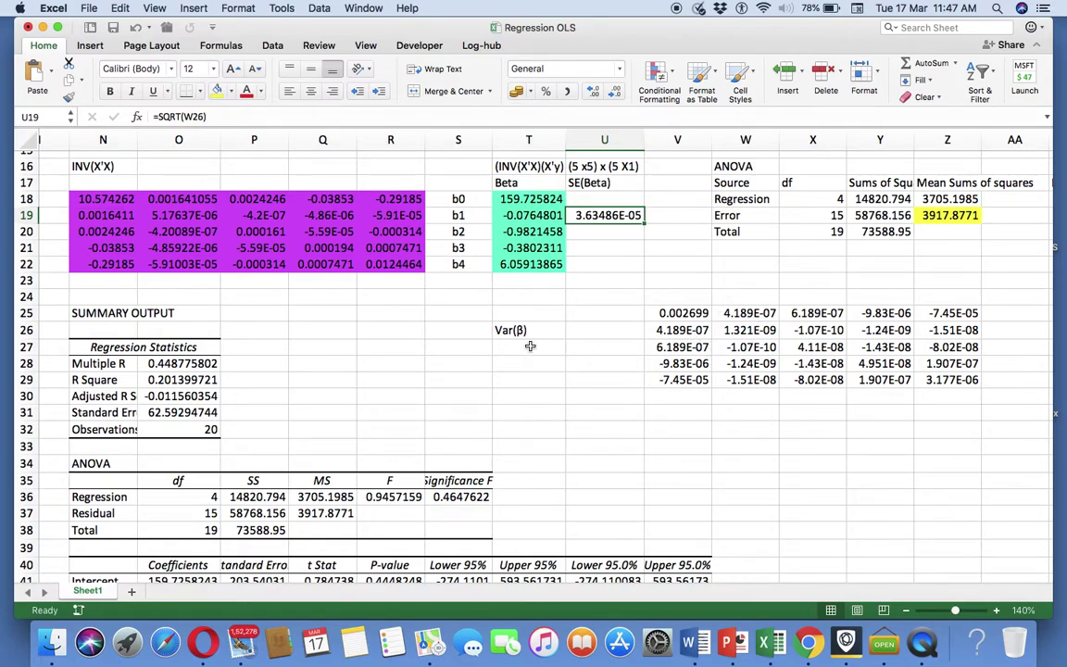
scroll(530, 346, "left", 1)
scroll(530, 346, "up", 1)
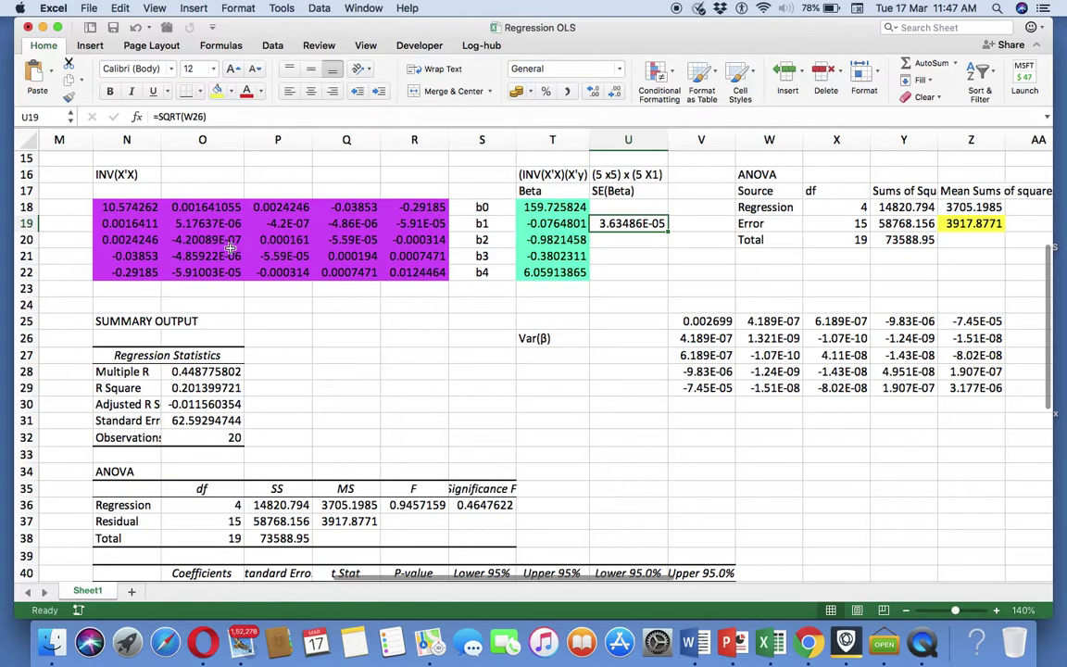
left_click(126, 209)
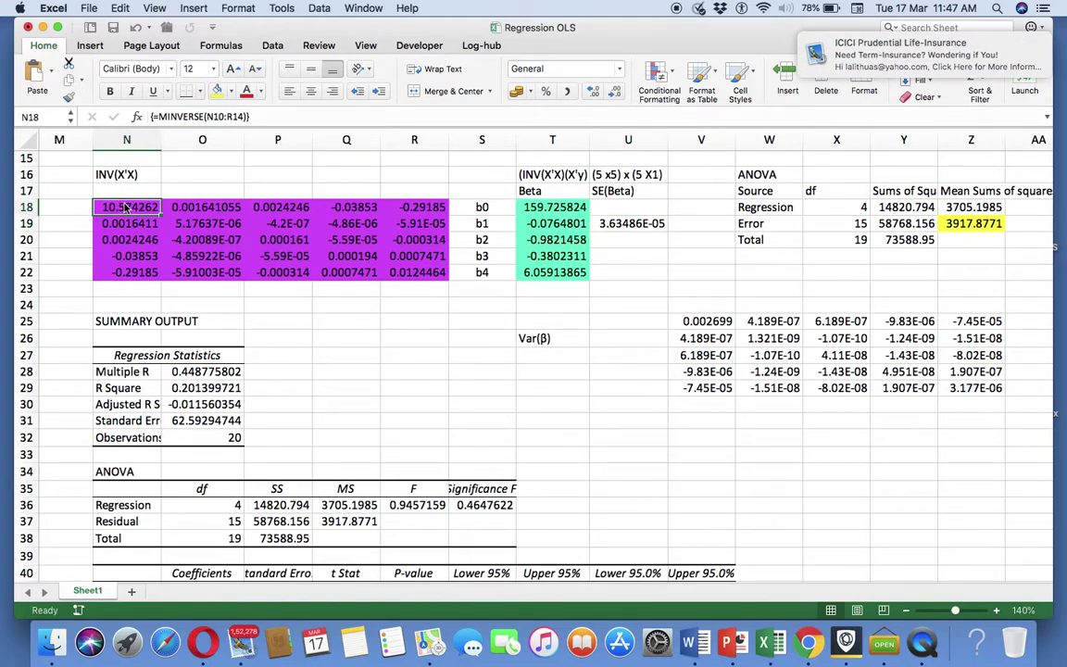
left_click_drag(124, 208, 128, 224)
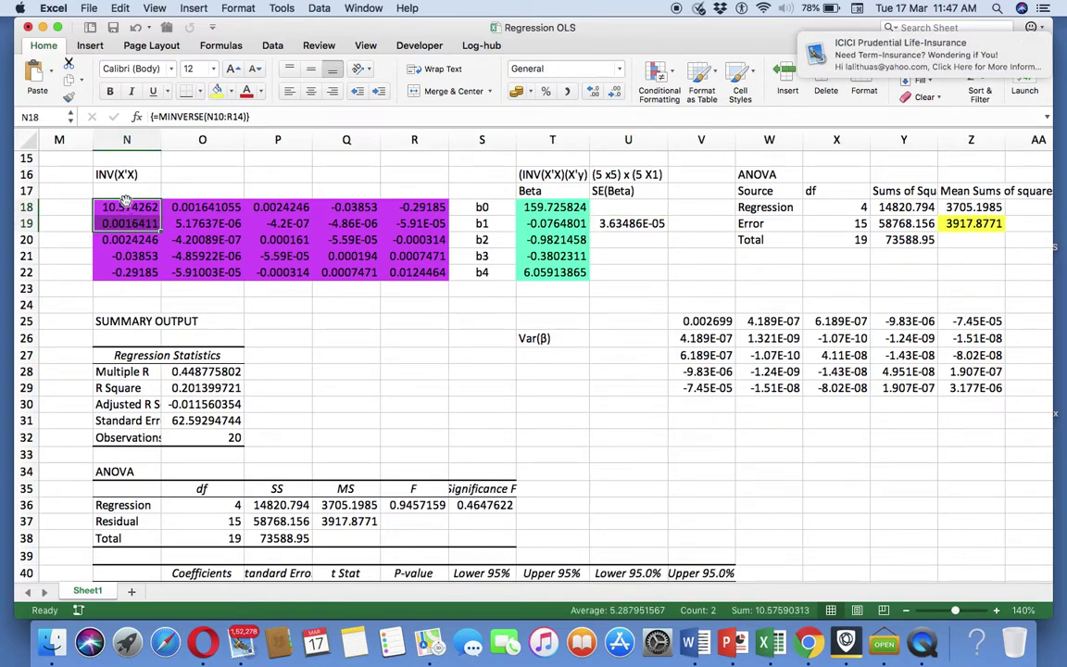
double_click(126, 208)
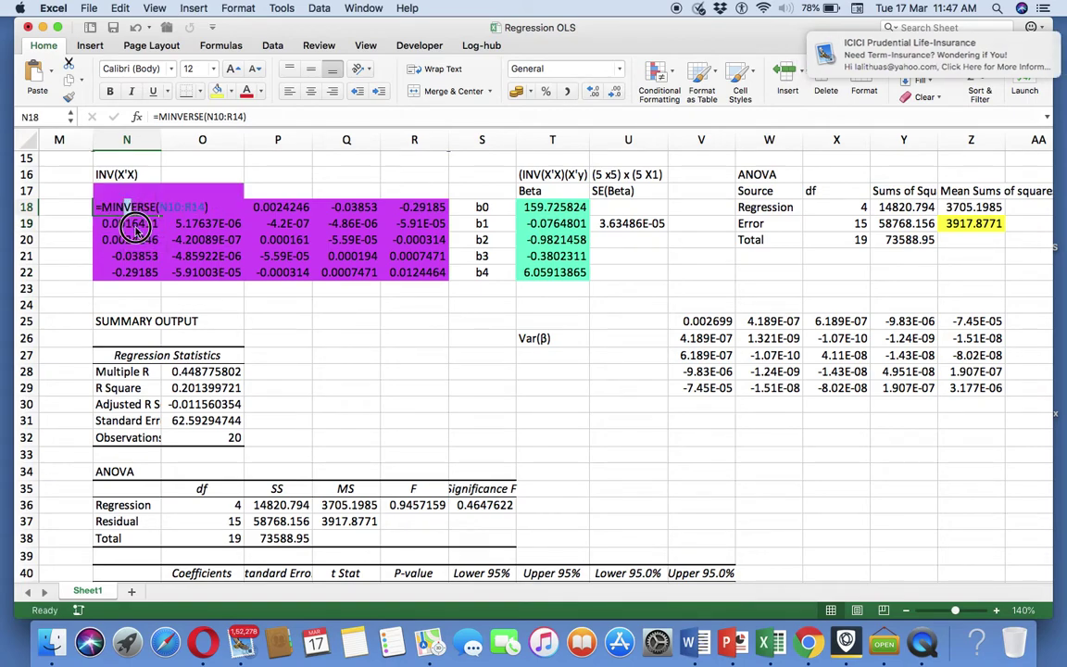
key("Return")
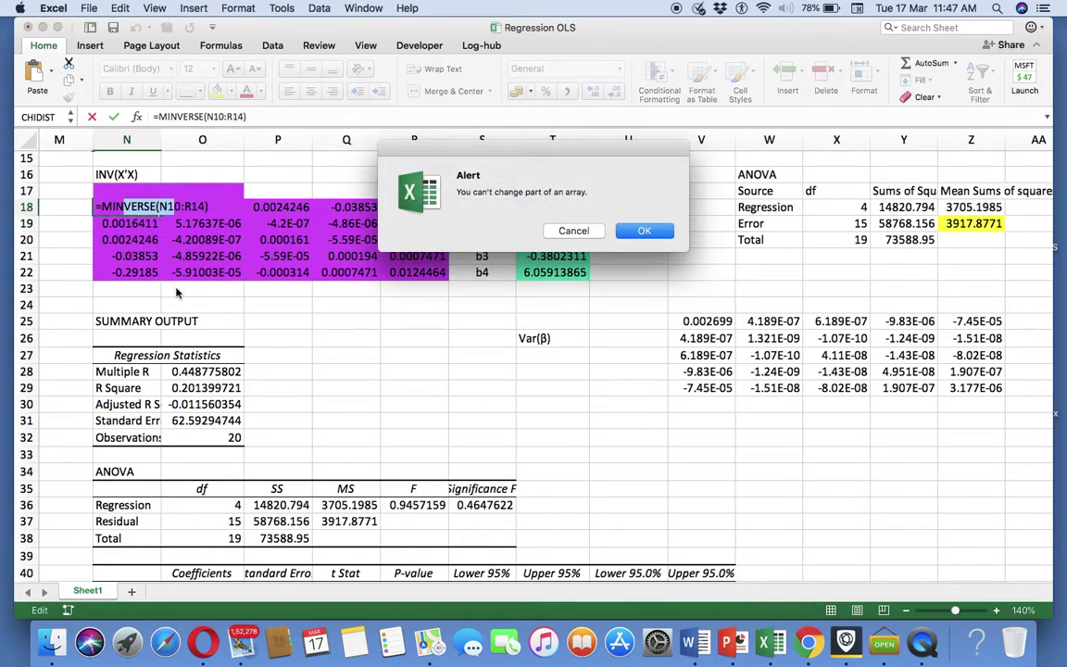
key("Escape")
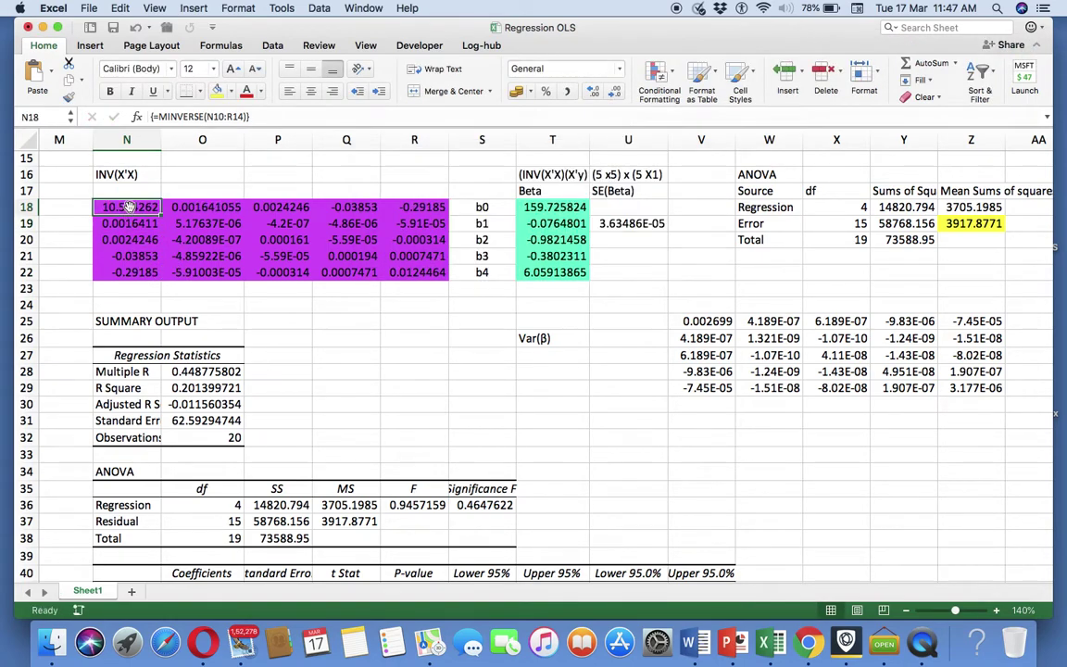
Step: Copy the INV(X'X) matrix N18:R22 and paste it as values over the Var(β) matrix starting at V25
left_click_drag(117, 206, 433, 269)
key("super+c")
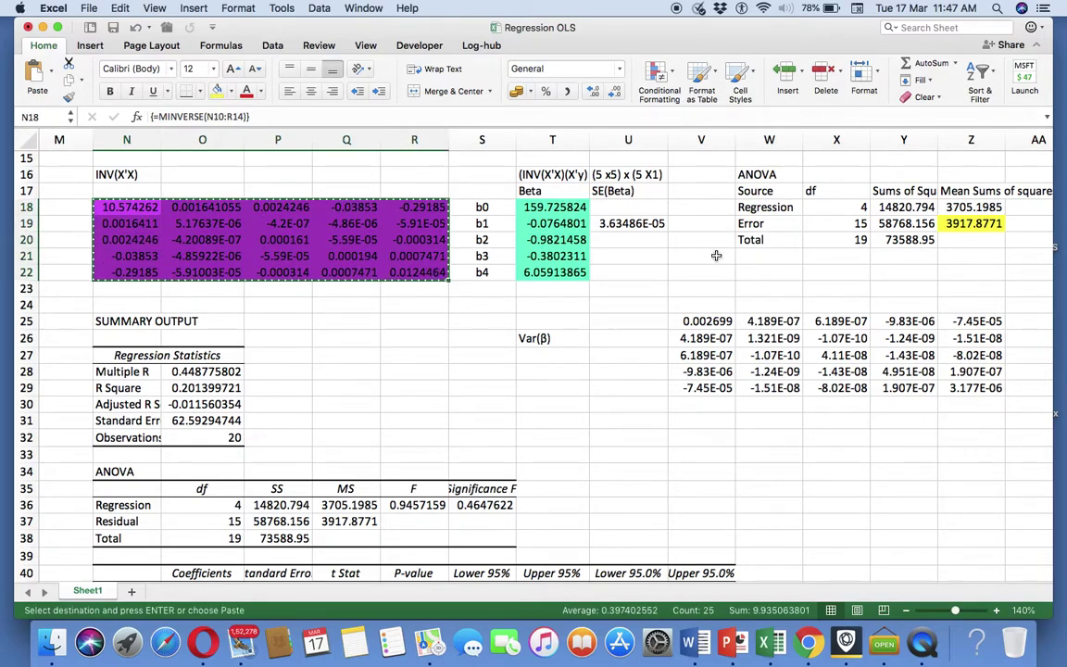
left_click(701, 320)
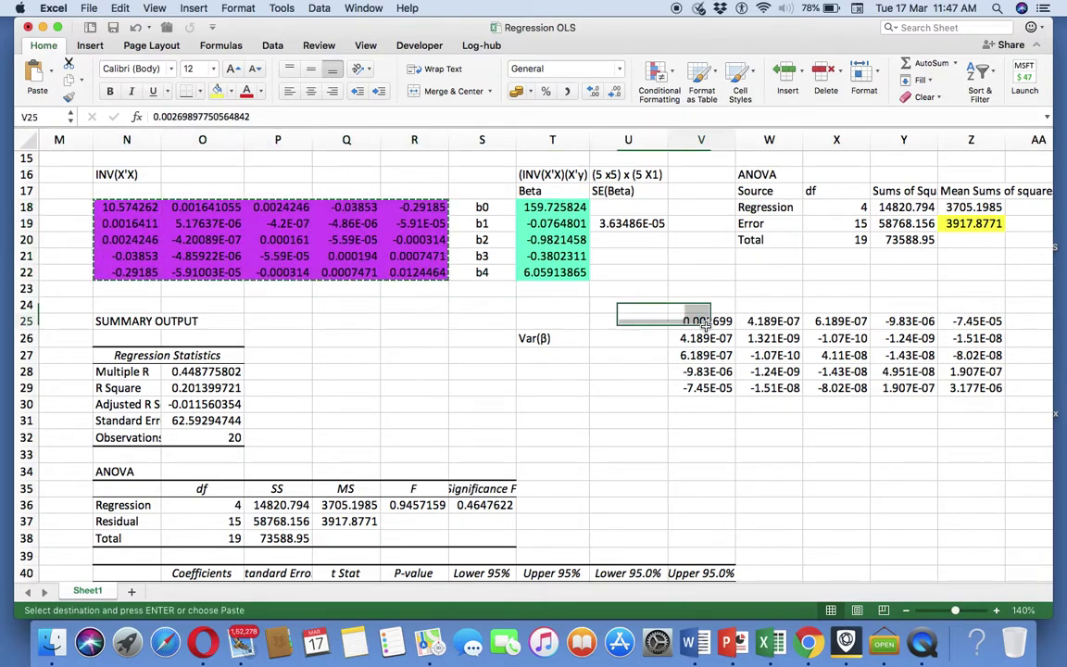
left_click(53, 79)
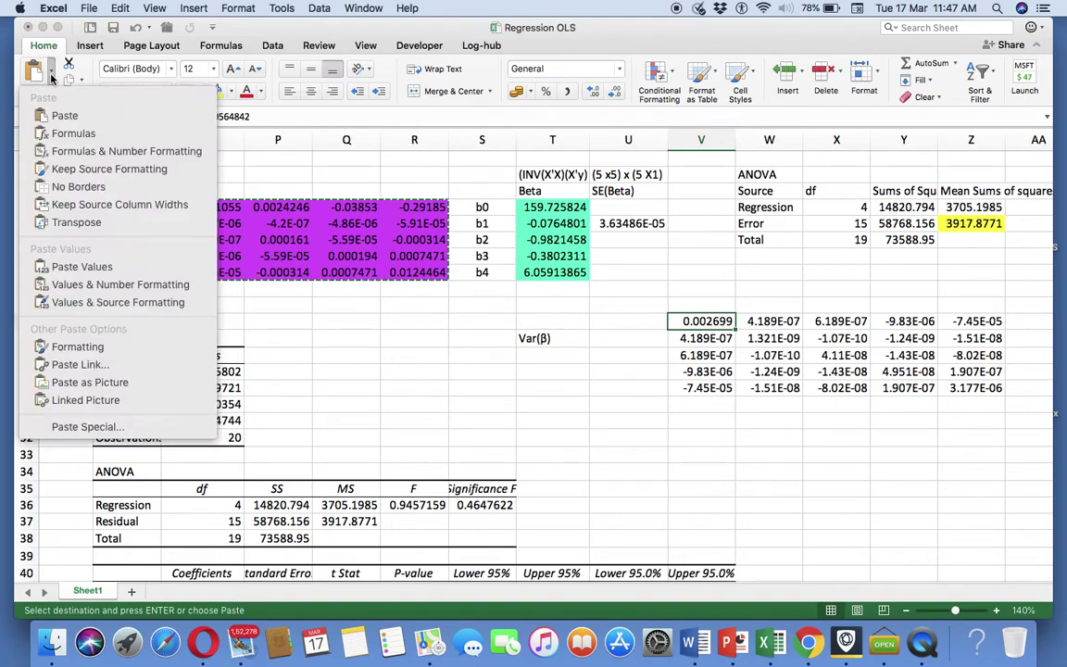
left_click(105, 429)
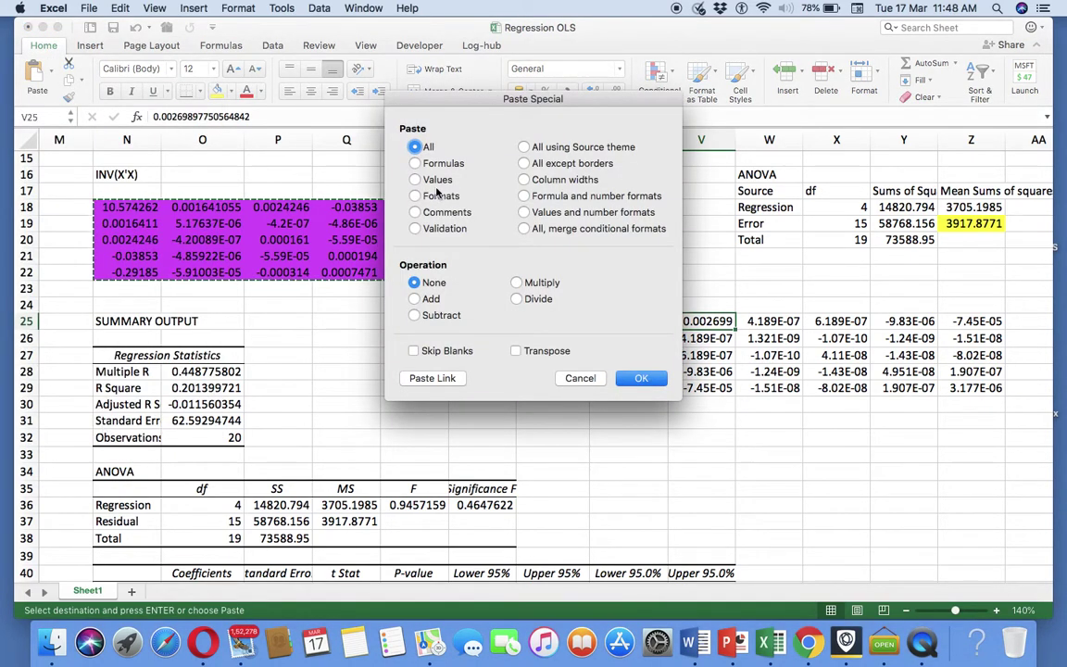
left_click(415, 179)
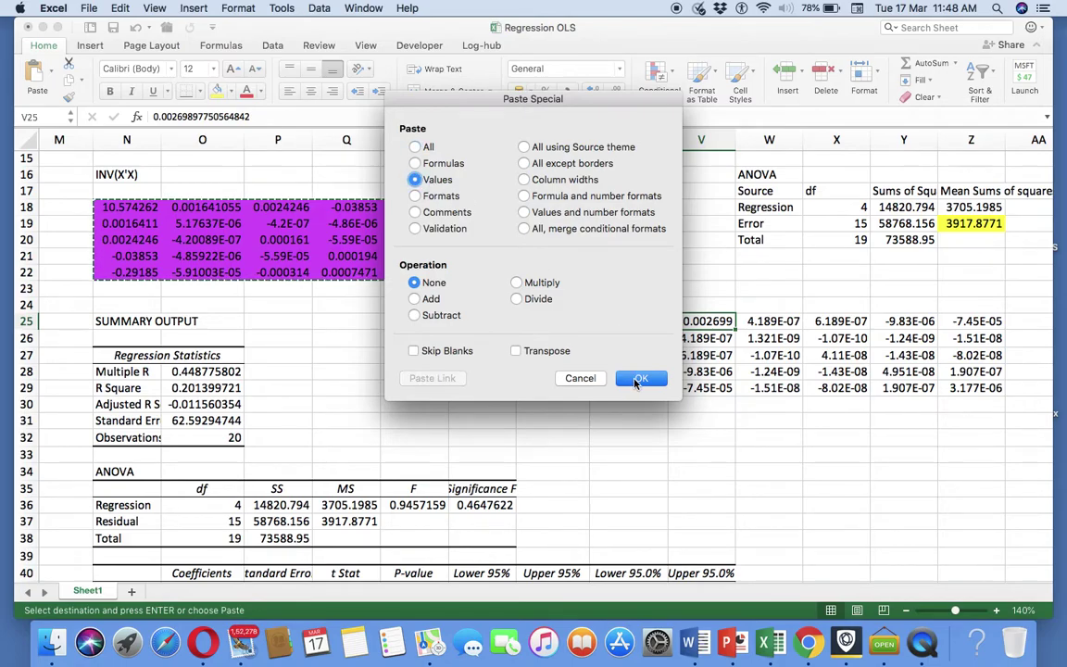
left_click(637, 377)
Step: Copy the residual mean square in Q37 and multiply it into the matrix in V25:Z29 with Paste Special's Multiply operation
scroll(752, 367, "down", 2)
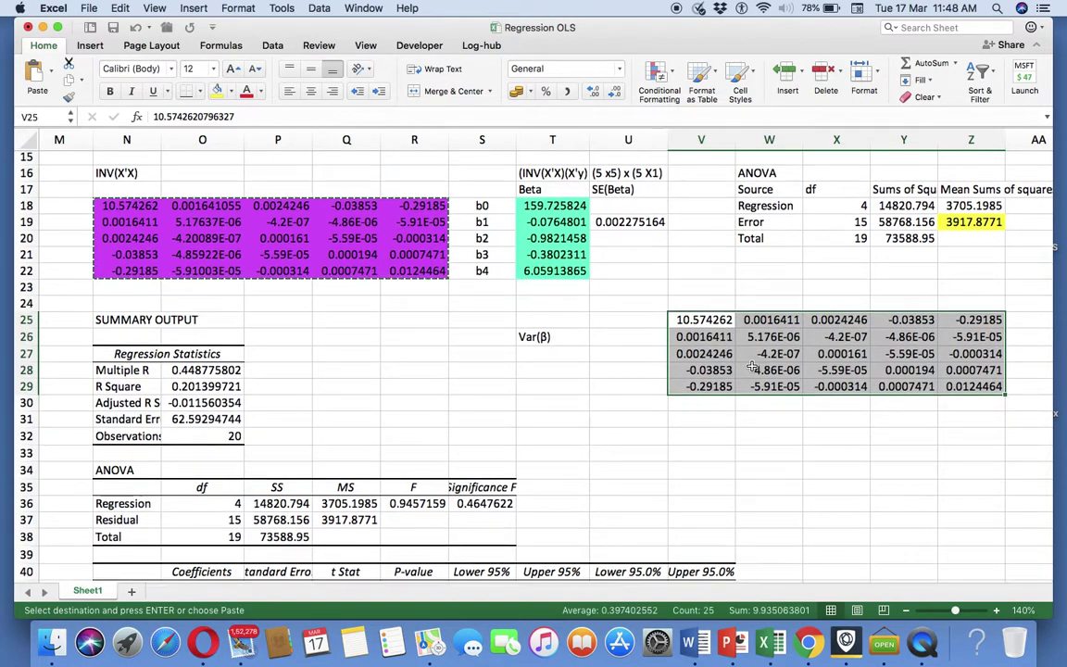
scroll(752, 367, "down", 1)
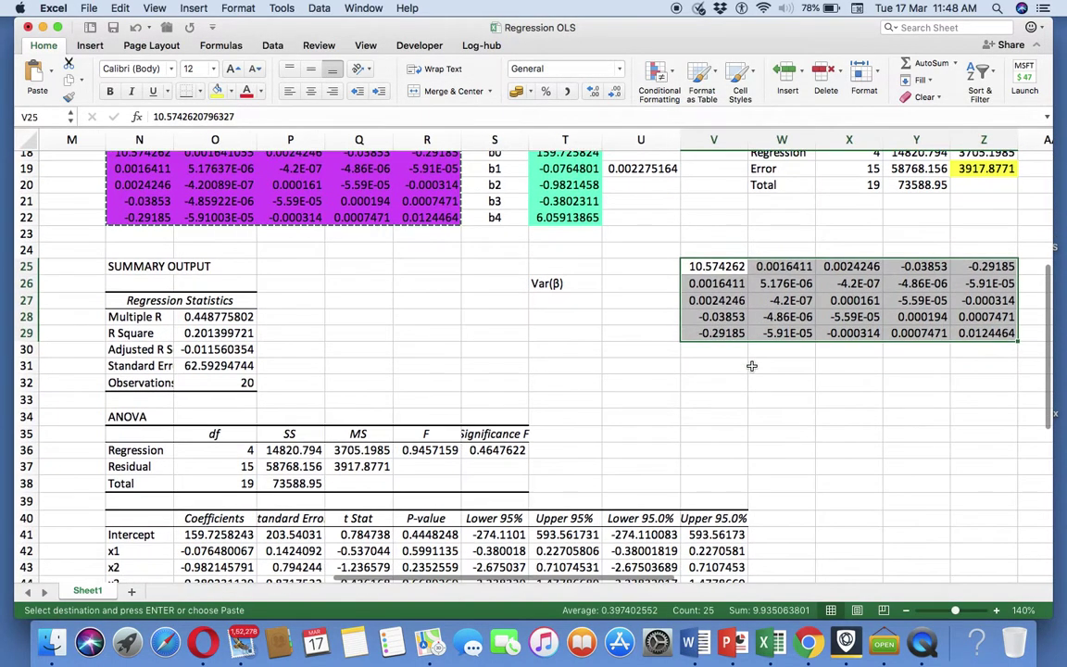
left_click(356, 467)
key("super+c")
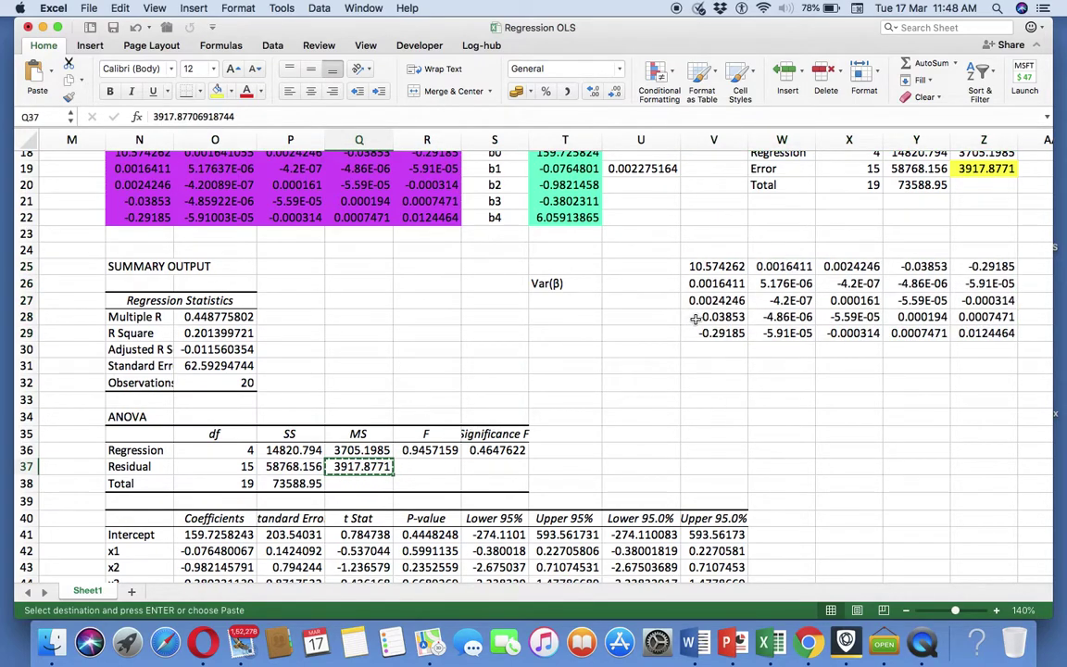
scroll(546, 328, "up", 1)
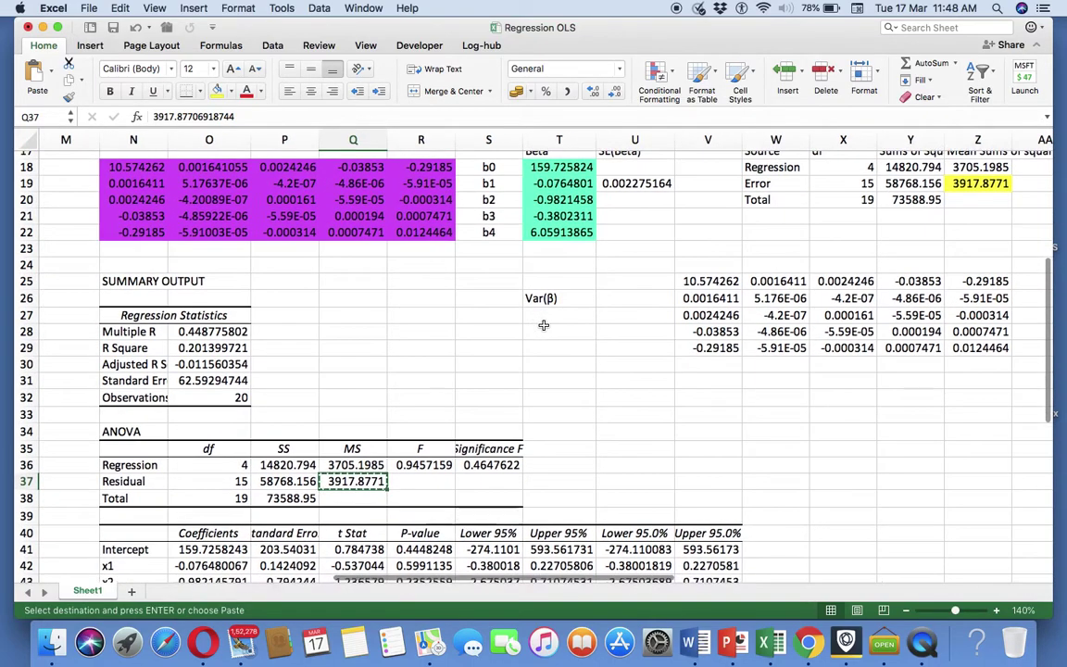
scroll(544, 325, "right", 1)
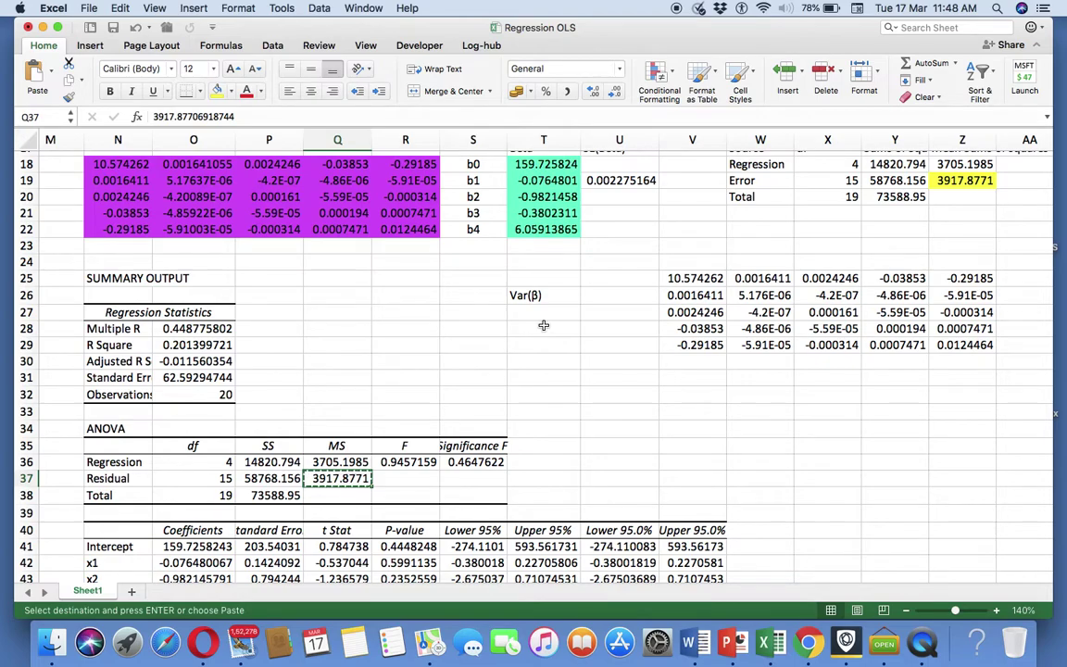
left_click_drag(685, 278, 941, 344)
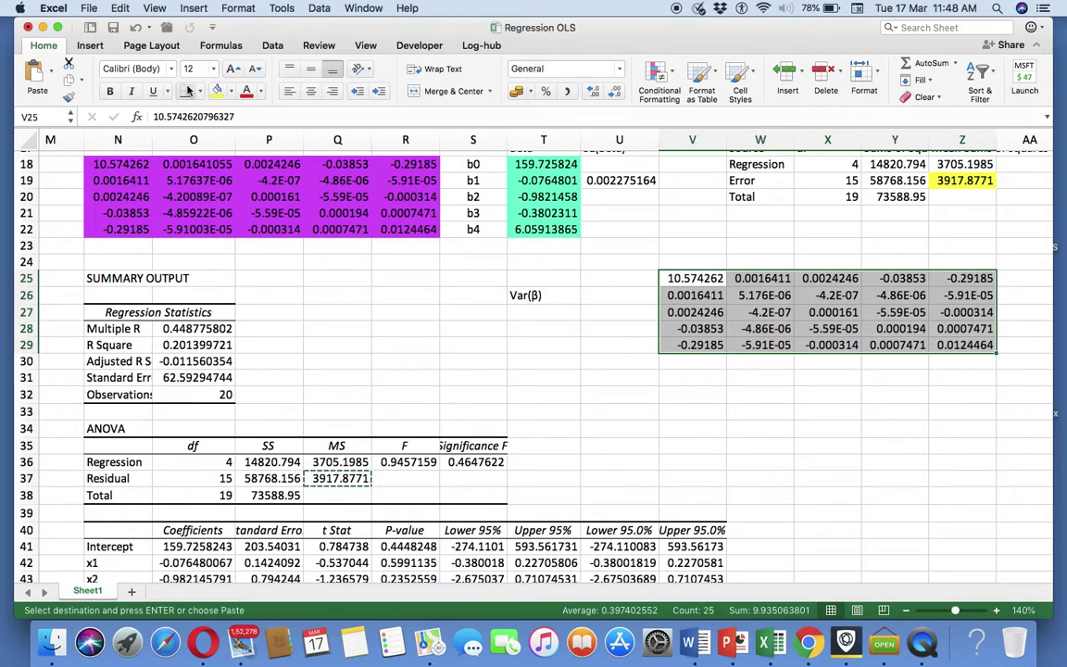
left_click(53, 74)
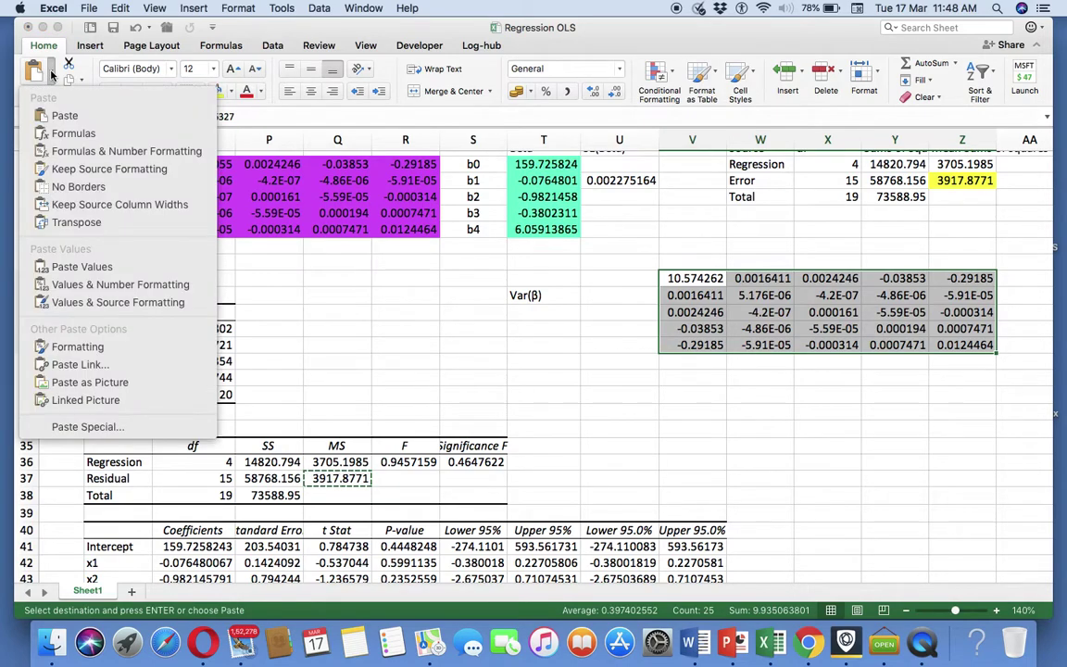
left_click(96, 429)
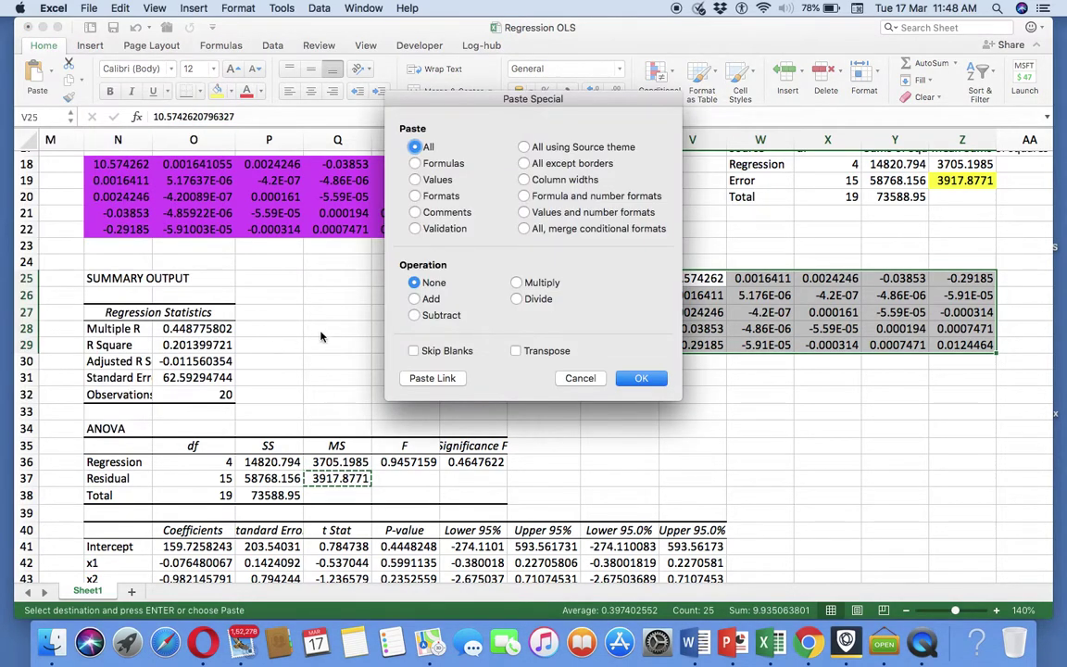
left_click(518, 282)
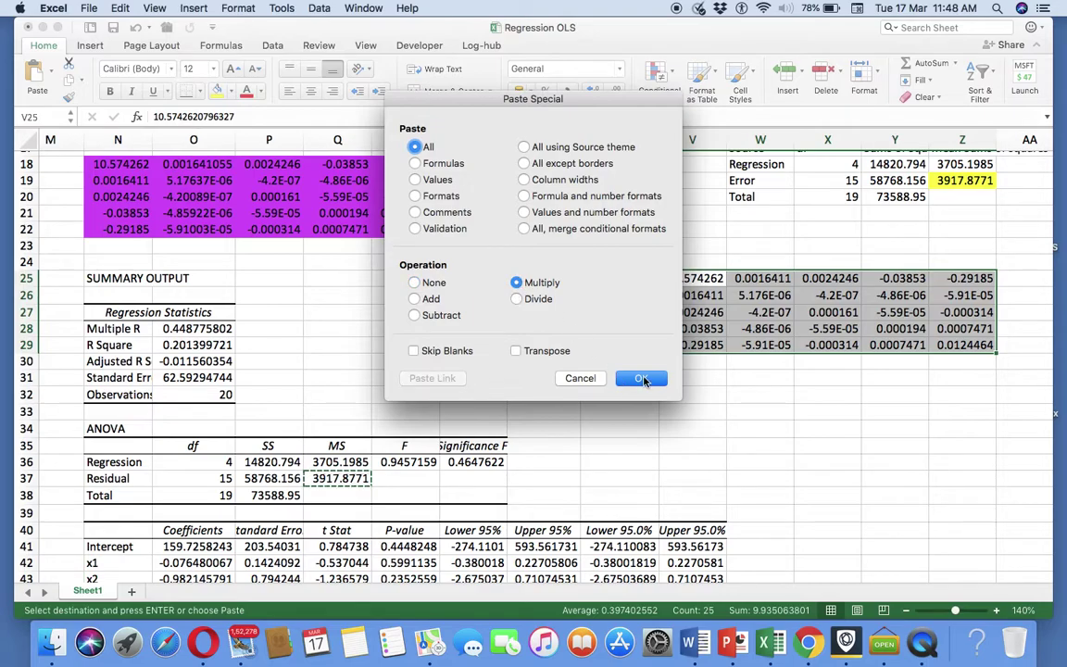
left_click(641, 378)
Step: Examine the scaled Var(β) matrix and compare the method with the cov(β) = σ²(X'X)⁻¹ formula on the PowerPoint slide
scroll(646, 381, "up", 5)
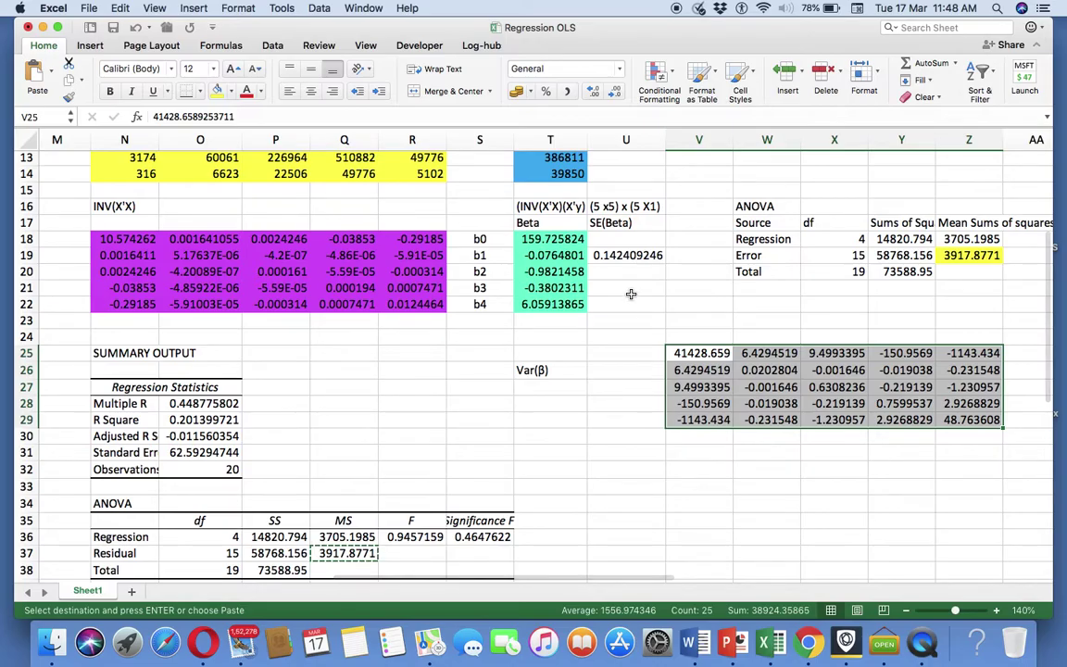
scroll(626, 292, "down", 7)
scroll(626, 327, "up", 4)
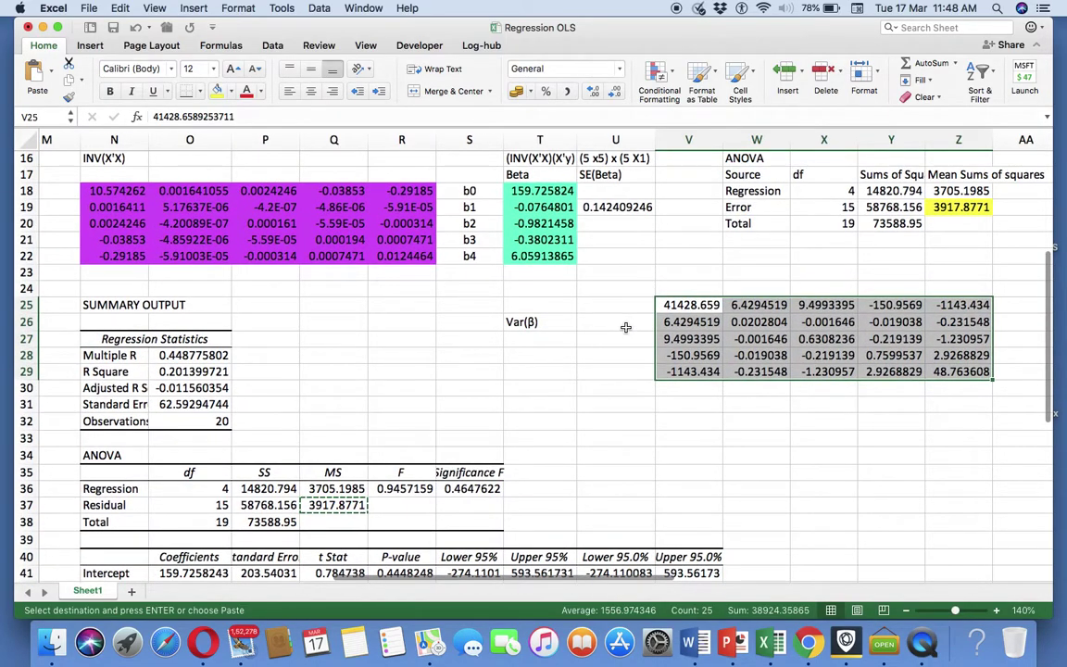
scroll(626, 327, "left", 1)
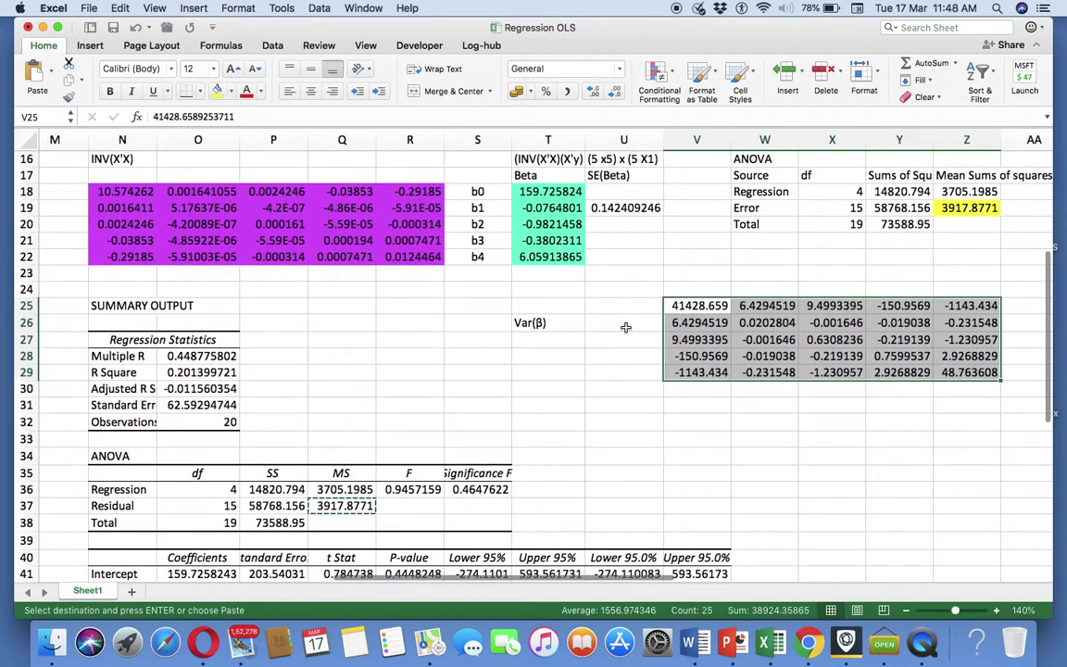
scroll(626, 327, "up", 1)
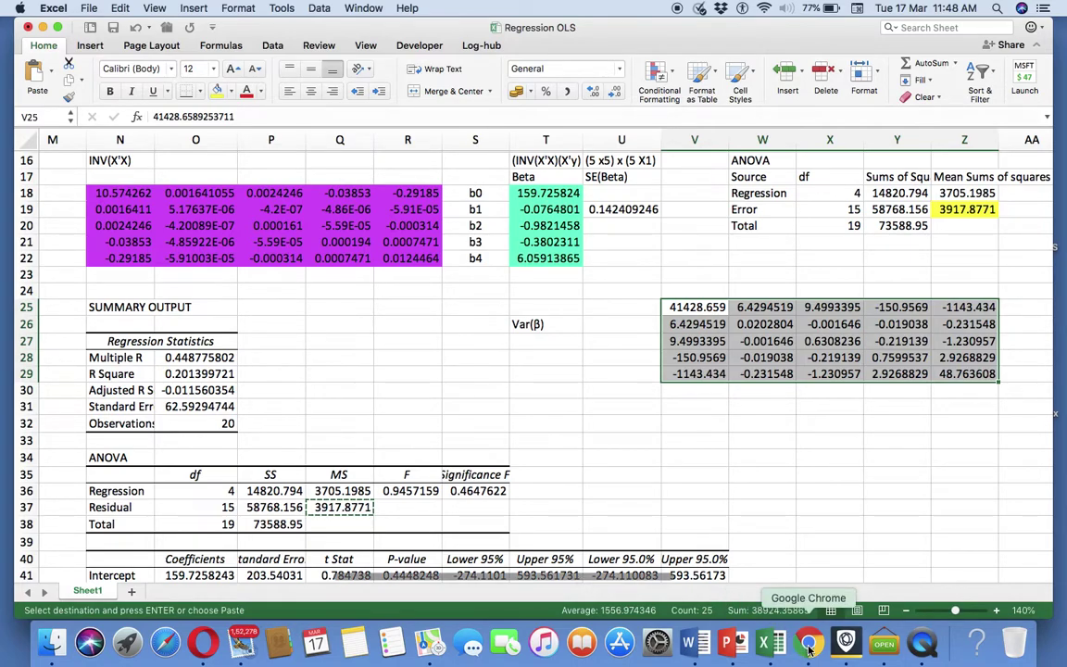
left_click(728, 649)
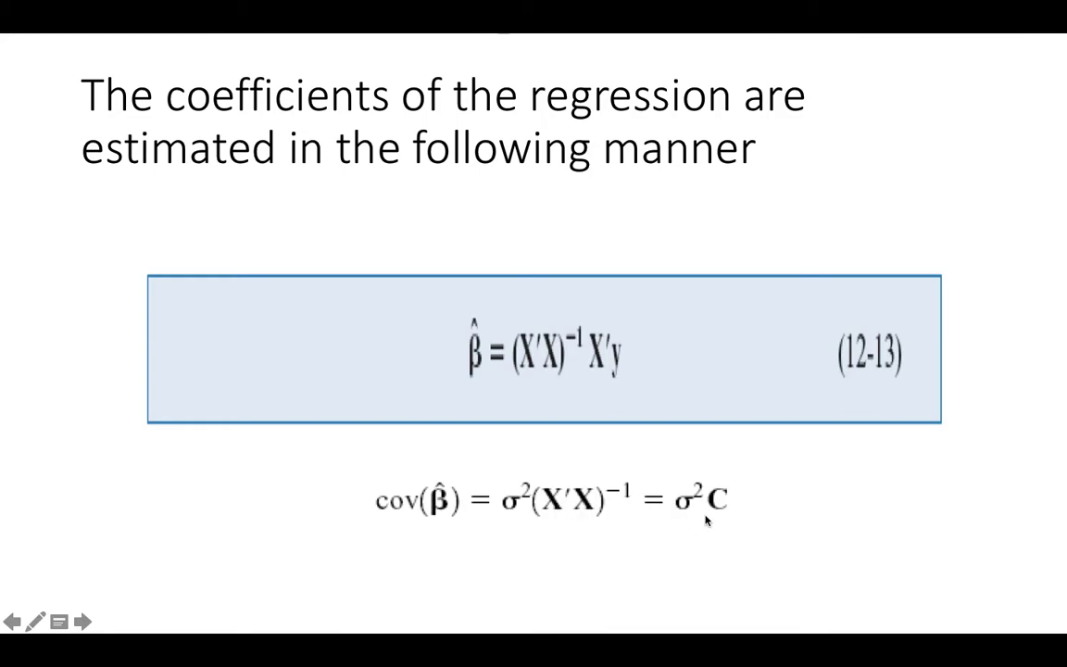
key("super+Tab")
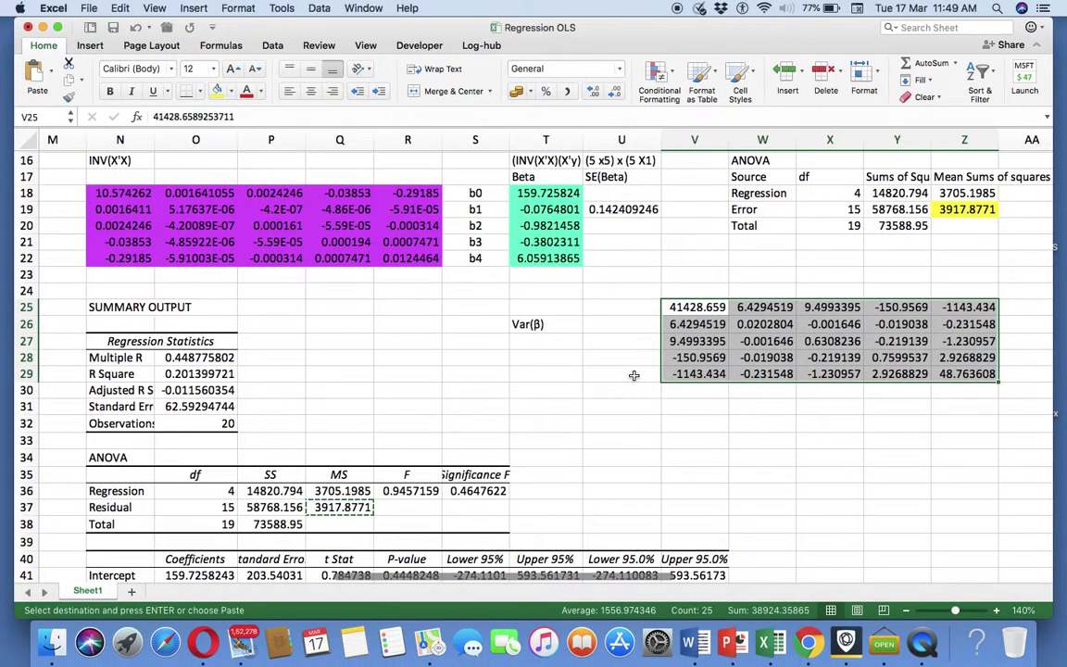
Step: Calculate the standard error of b2 in U20 with the formula =SQRT(X27), using the Var(β) matrix's diagonal entry
left_click(607, 209)
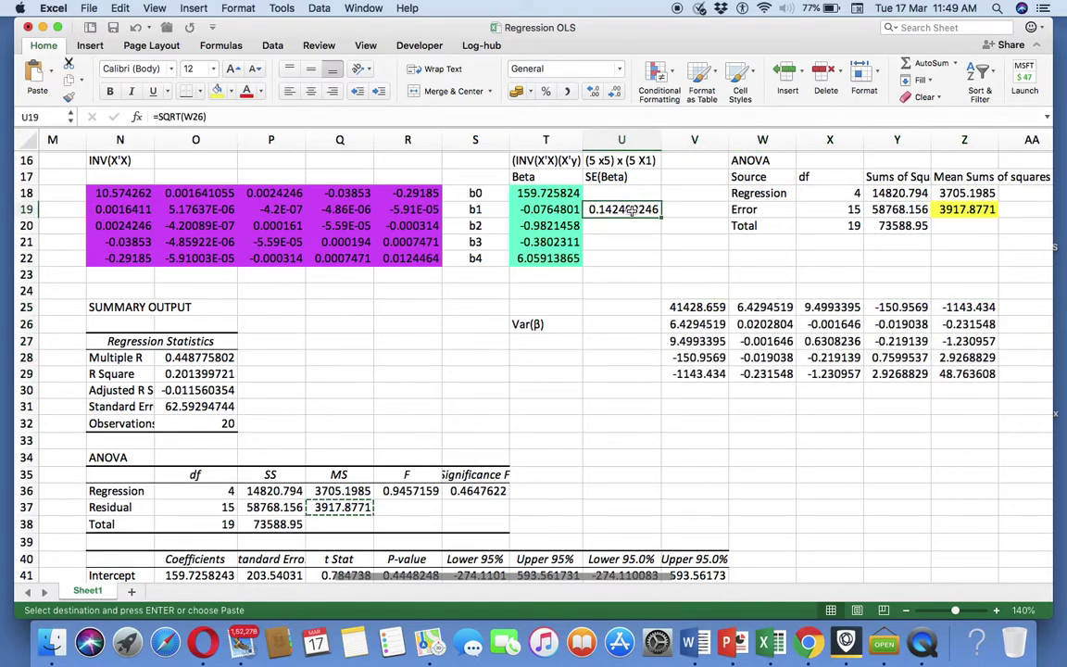
left_click(628, 226)
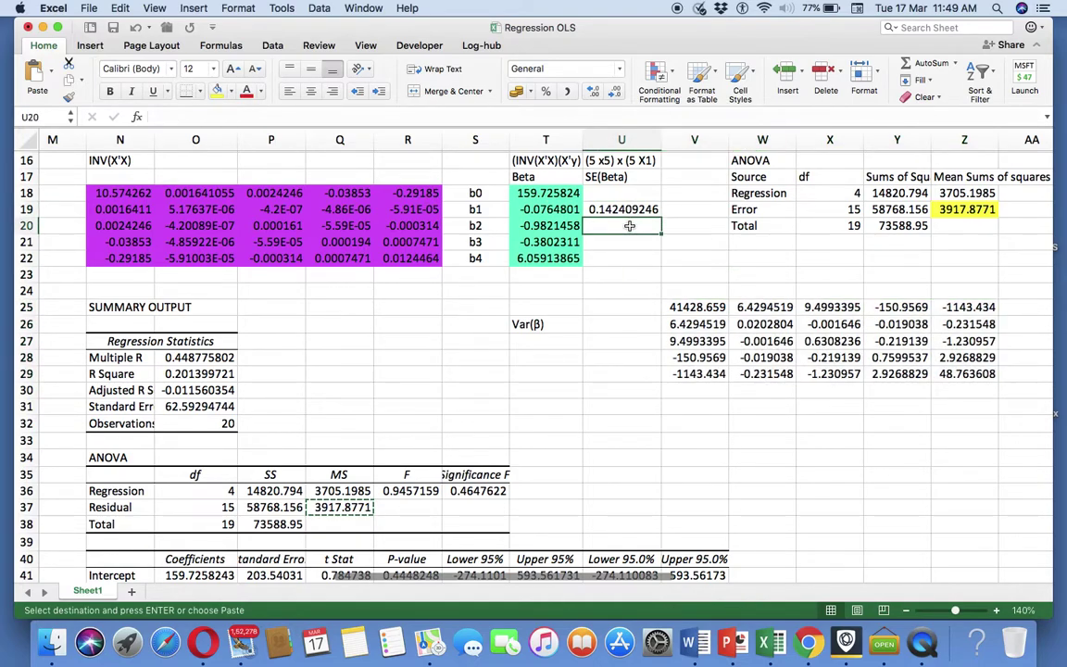
type("=sqr")
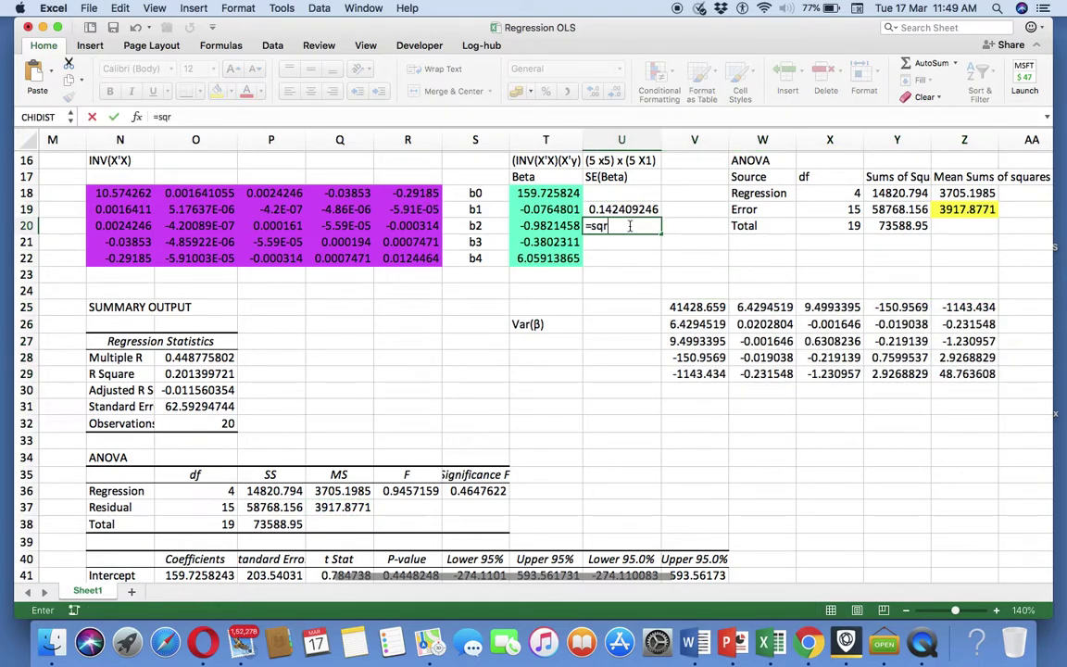
type("t(")
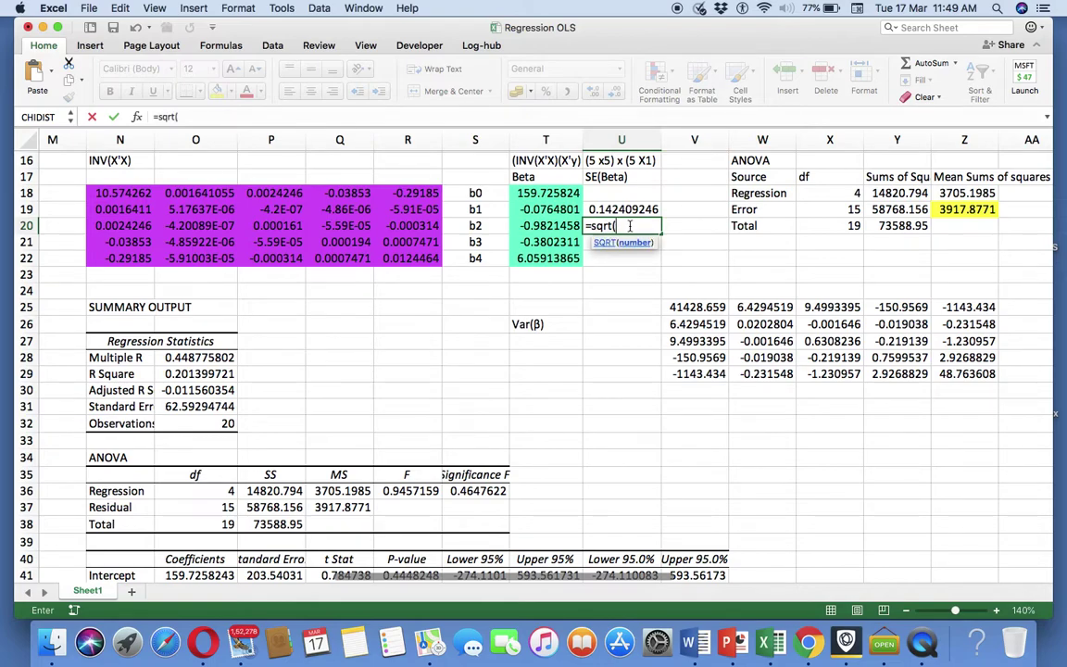
left_click(815, 340)
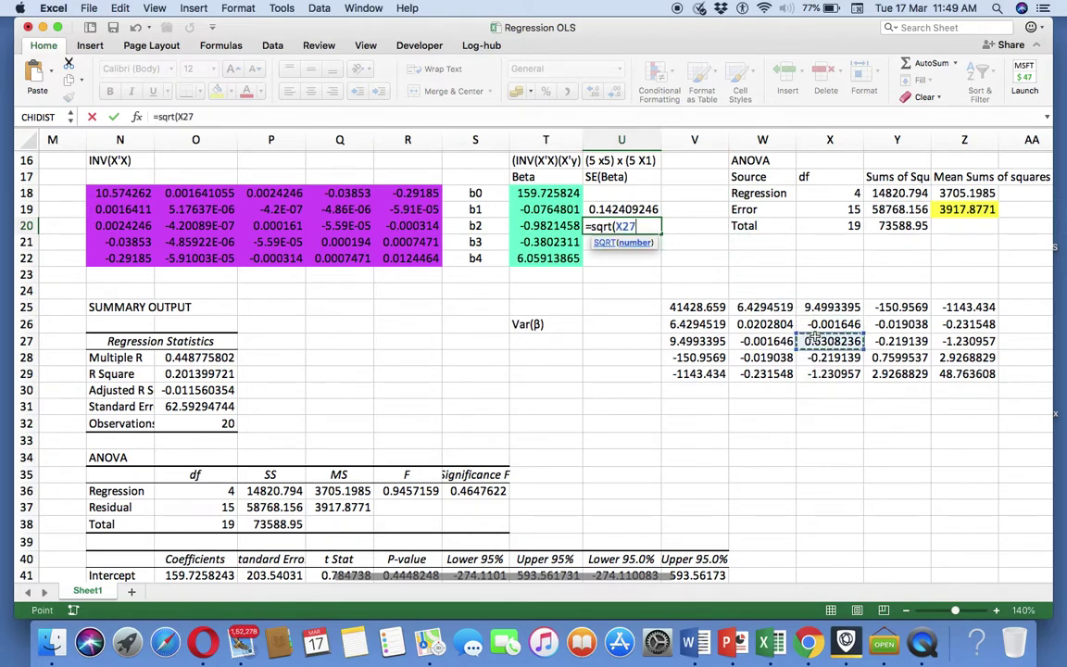
type(")")
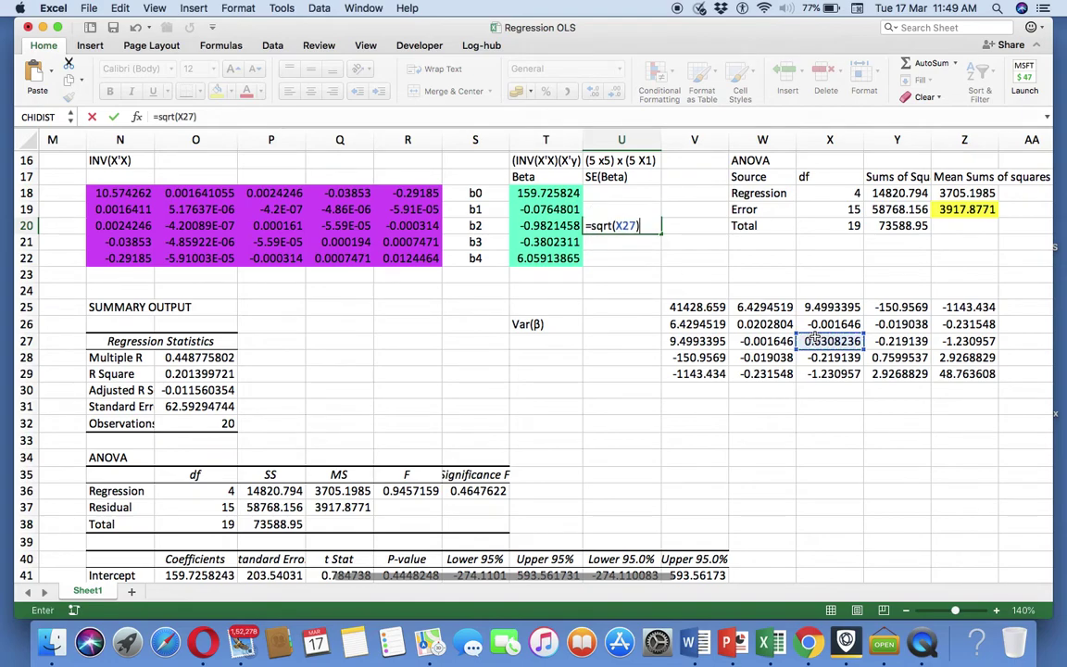
key("Return")
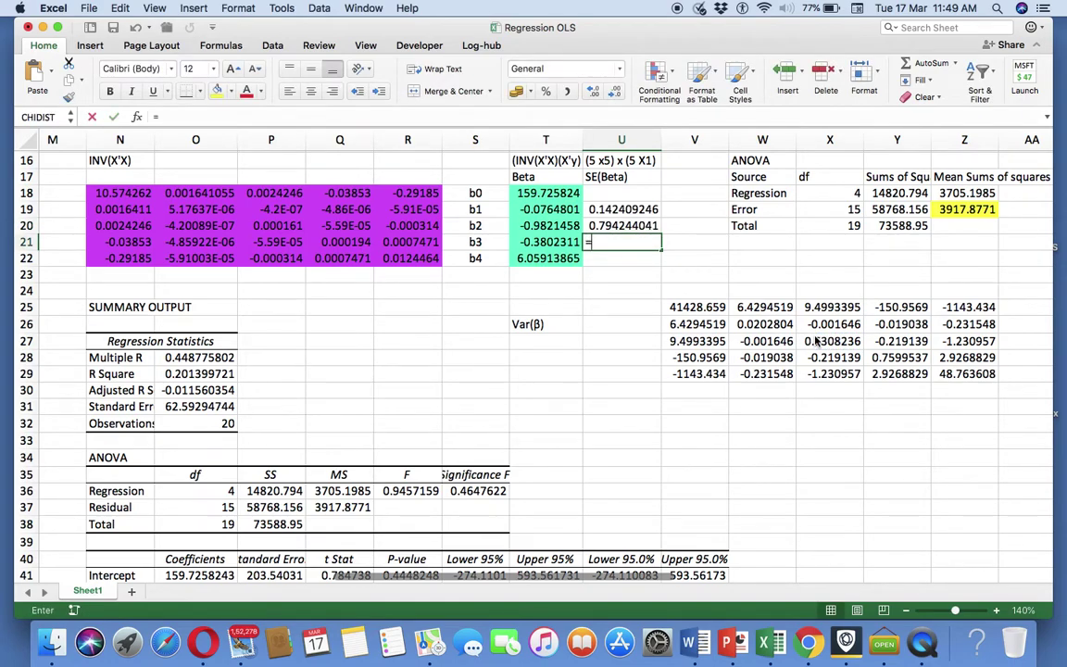
Step: Calculate the standard error of b3 in U21 with the formula =SQRT(Y28)
type("=sqrt")
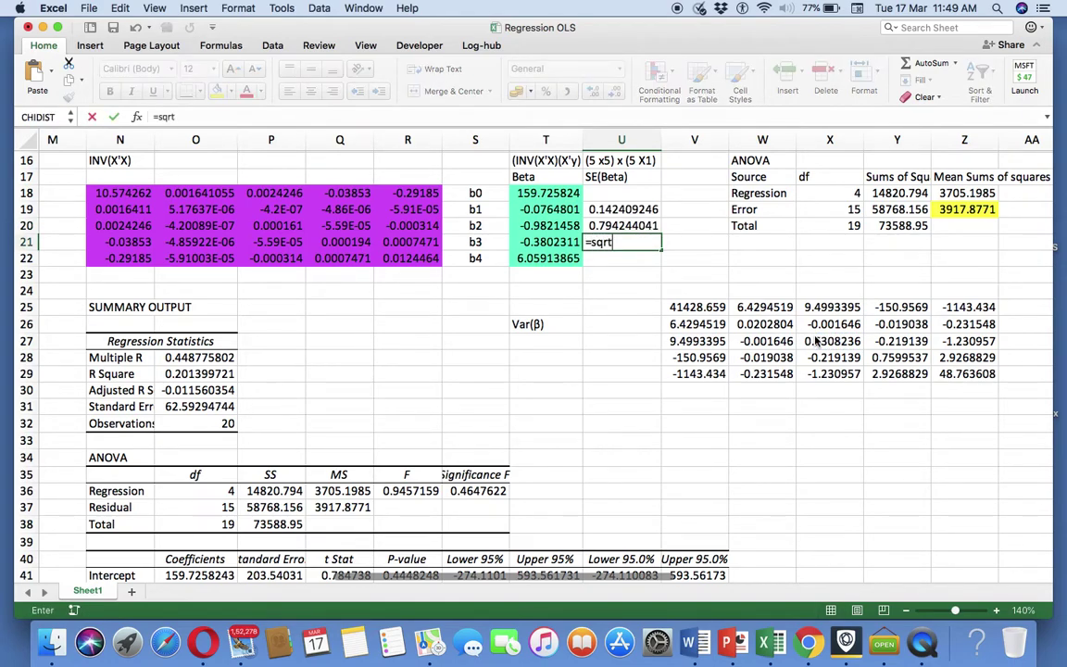
type("(")
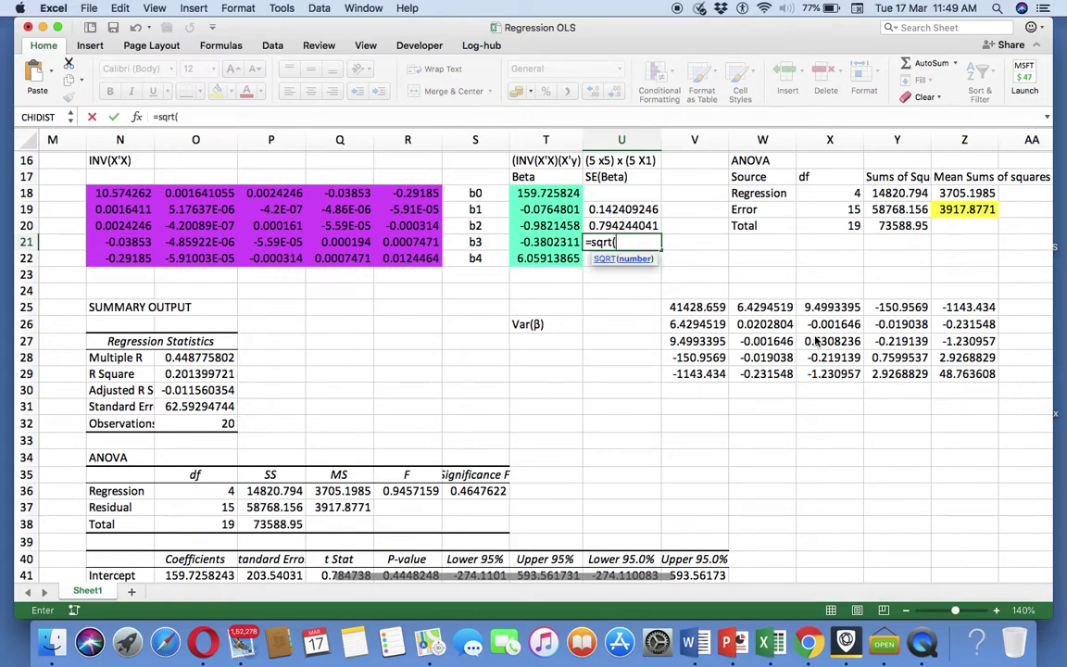
left_click(885, 360)
type(")")
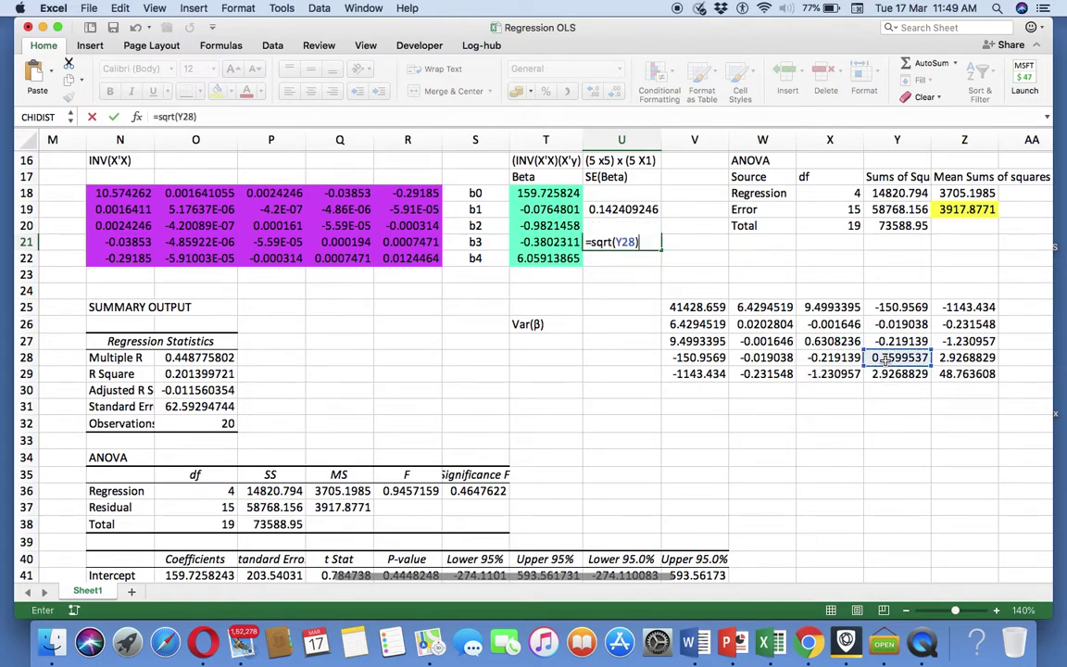
key("Return")
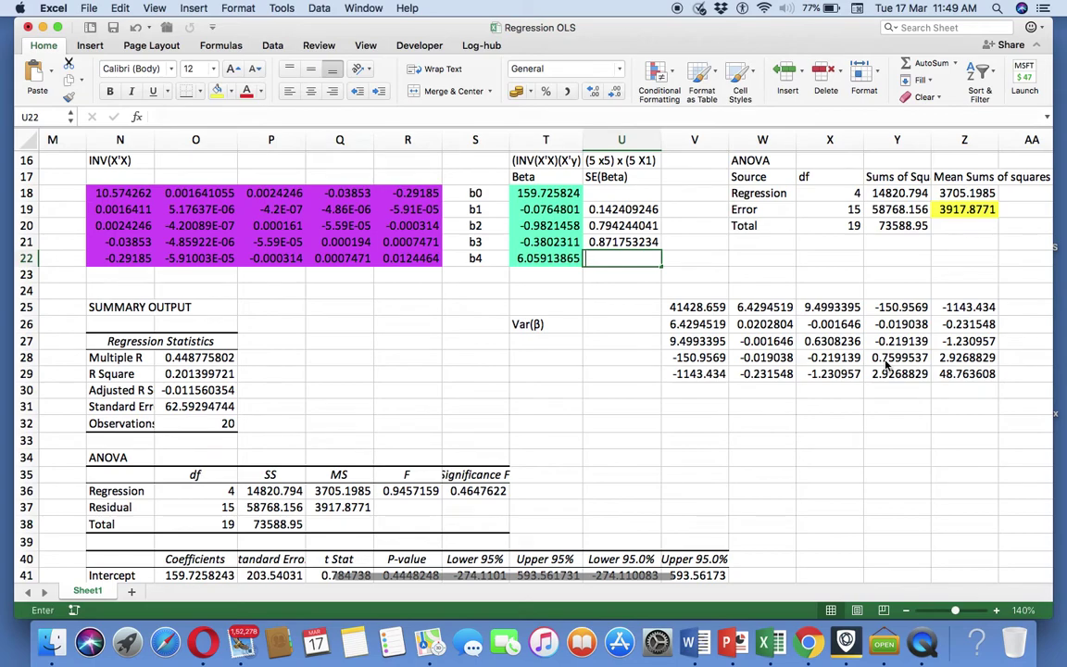
Step: Calculate the standard error of b4 in U22 with the formula =SQRT(Z29)
type("=sqr")
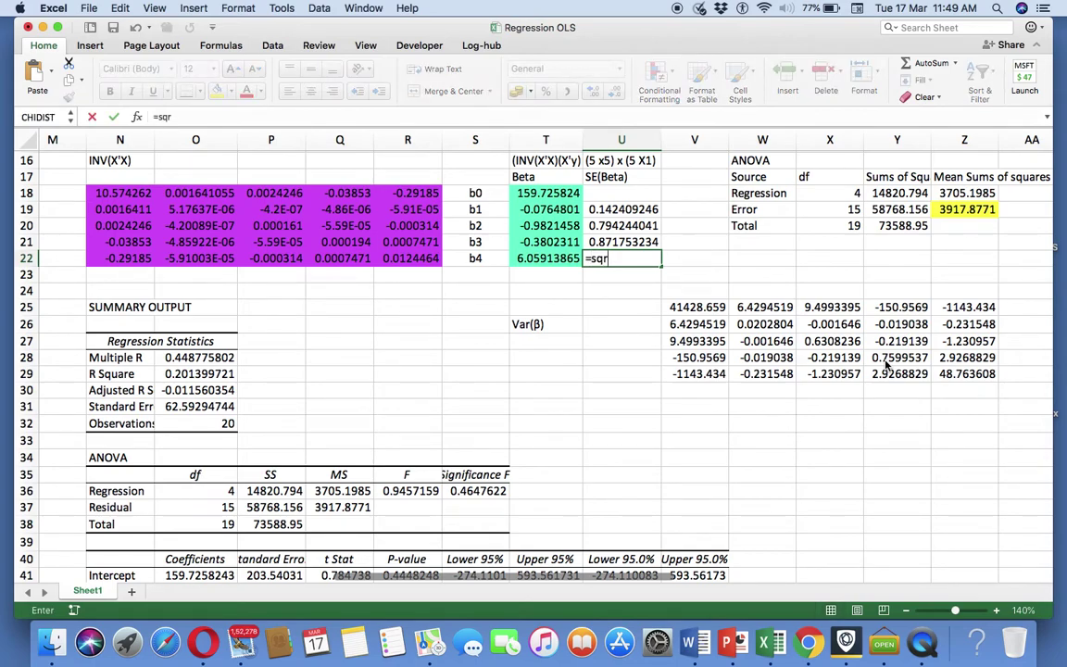
type("t(")
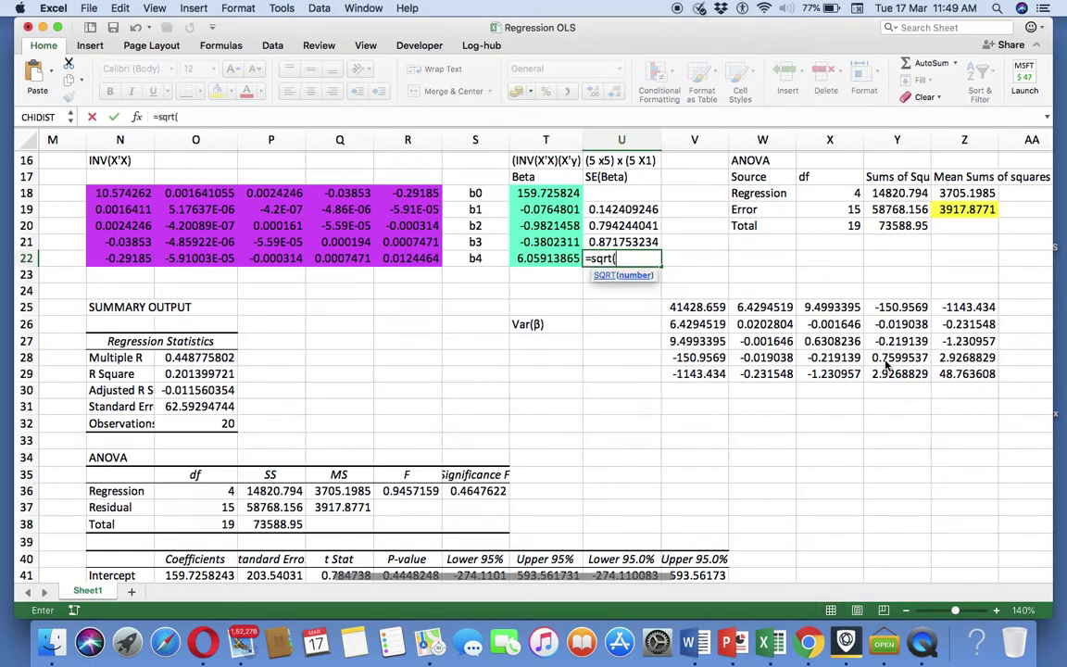
left_click(966, 373)
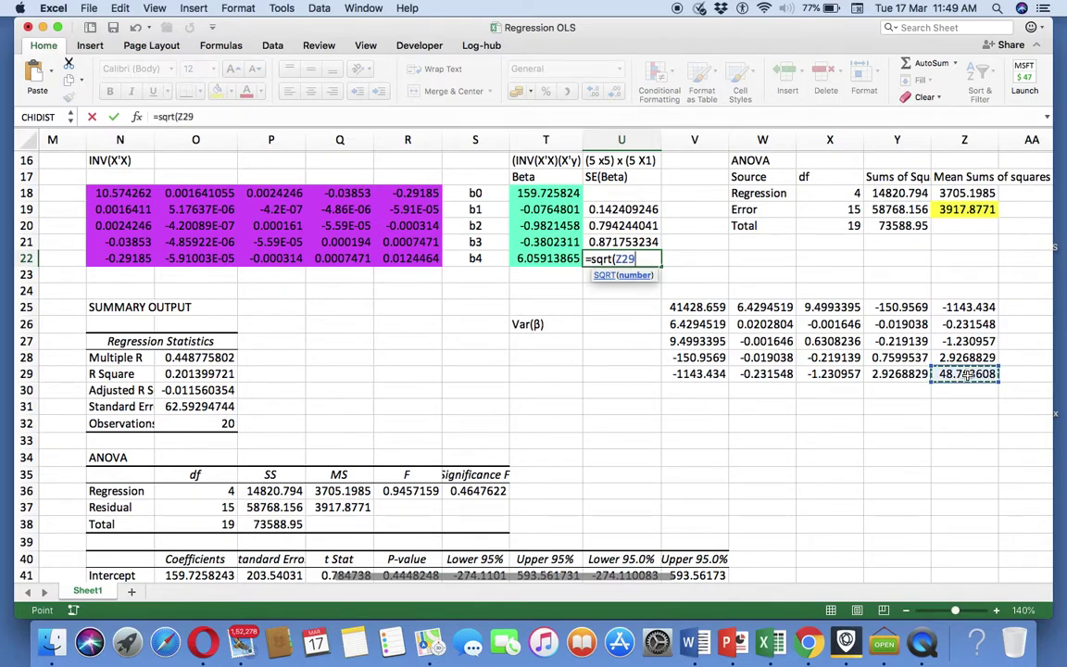
key("Return")
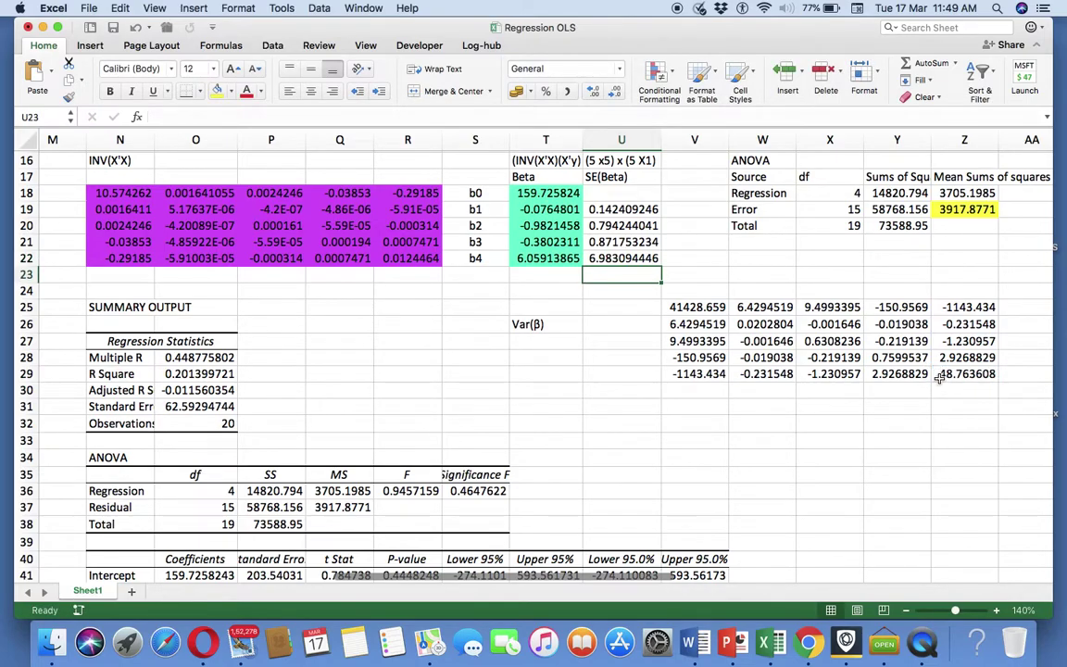
Step: Compare the calculated SE(Beta) values for b1 to b4 with the Standard Error column of the regression summary output
scroll(942, 384, "down", 2)
scroll(942, 383, "down", 3)
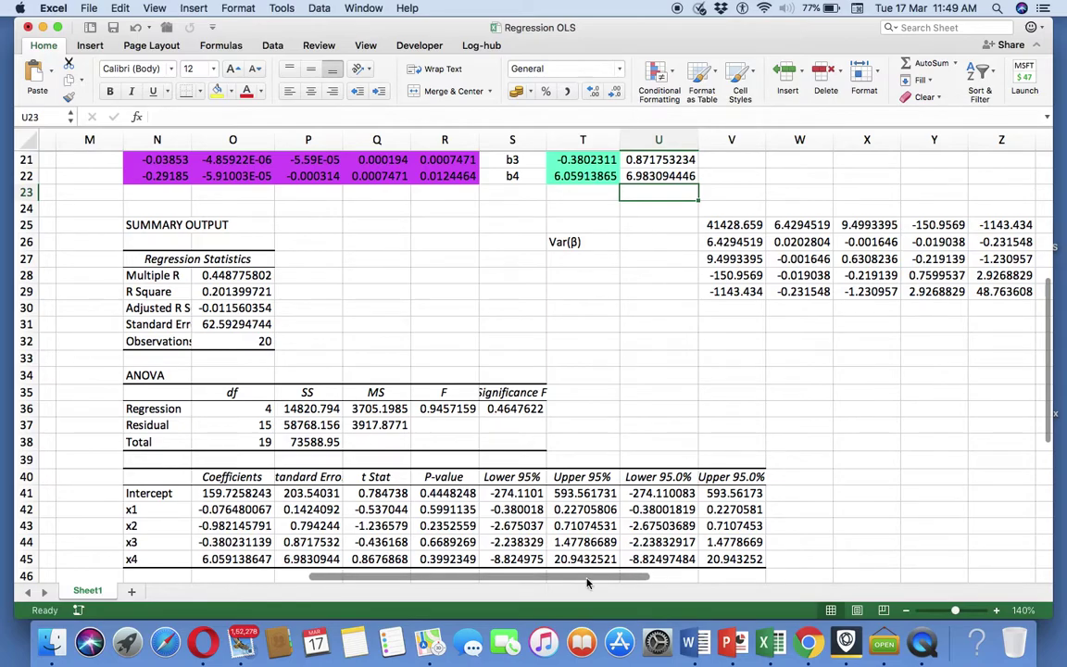
scroll(362, 554, "up", 1)
scroll(361, 553, "right", 1)
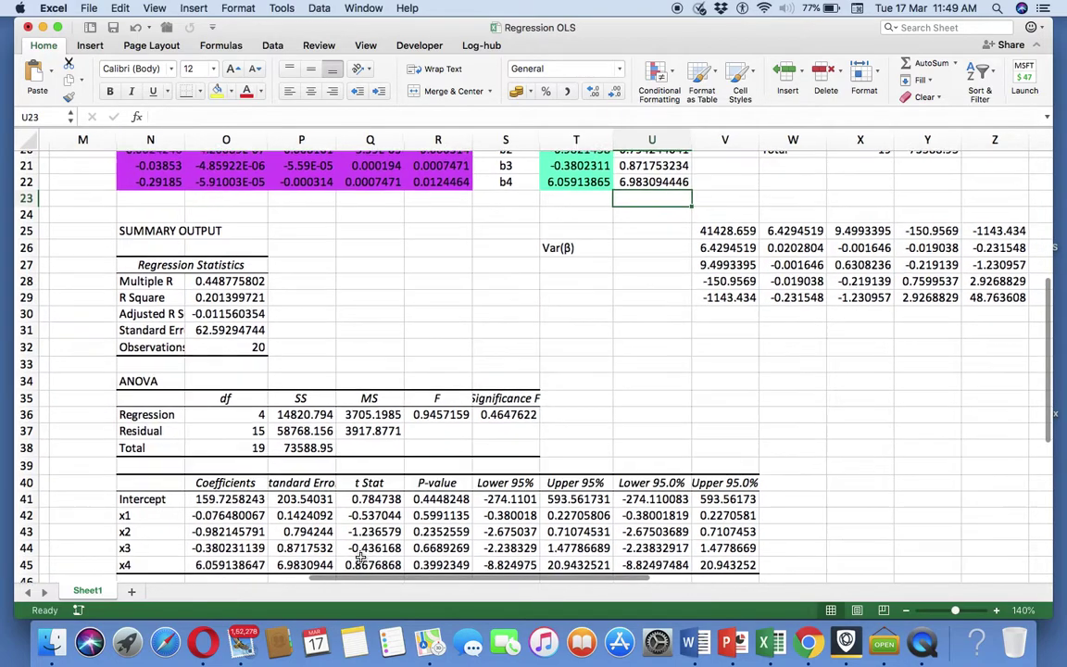
scroll(362, 554, "up", 1)
scroll(361, 554, "right", 1)
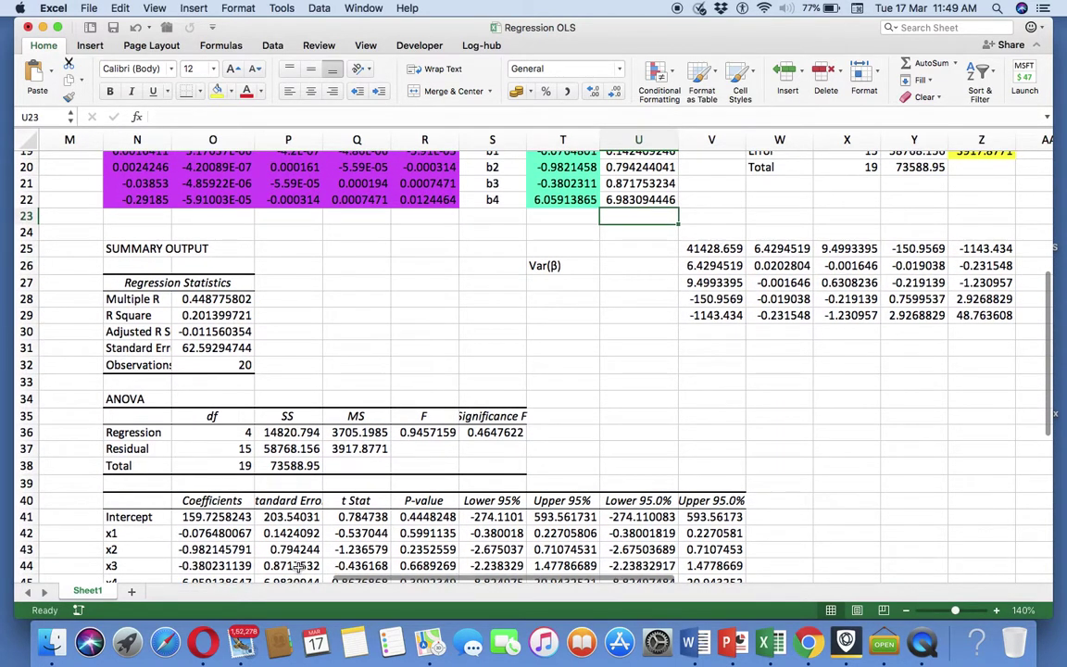
scroll(301, 560, "up", 3)
scroll(301, 560, "right", 1)
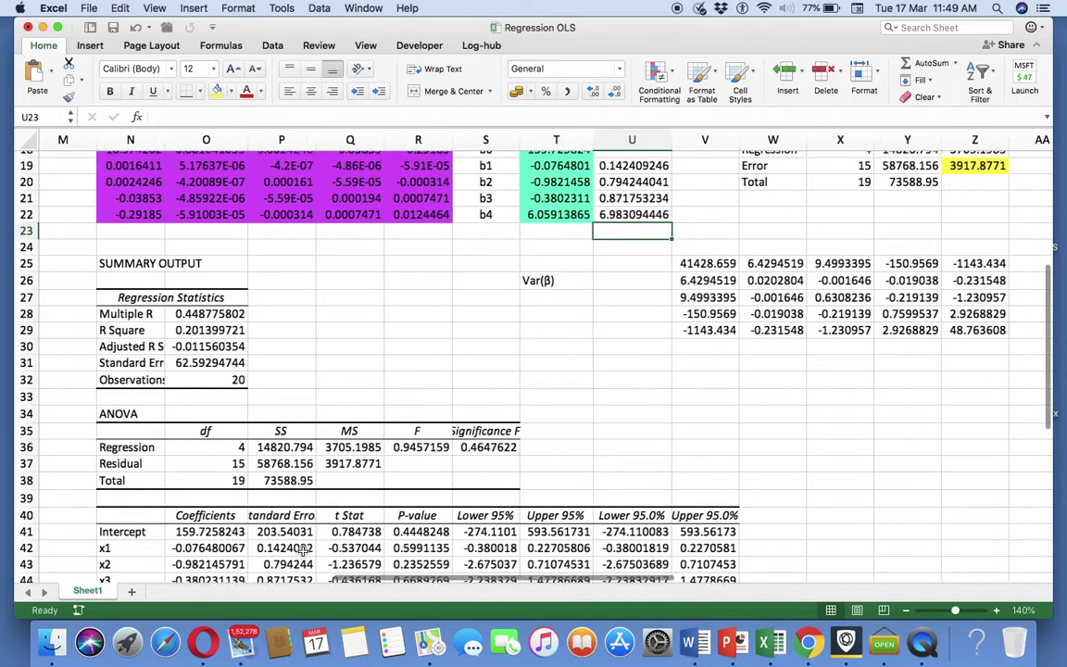
scroll(303, 553, "up", 1)
scroll(303, 553, "right", 1)
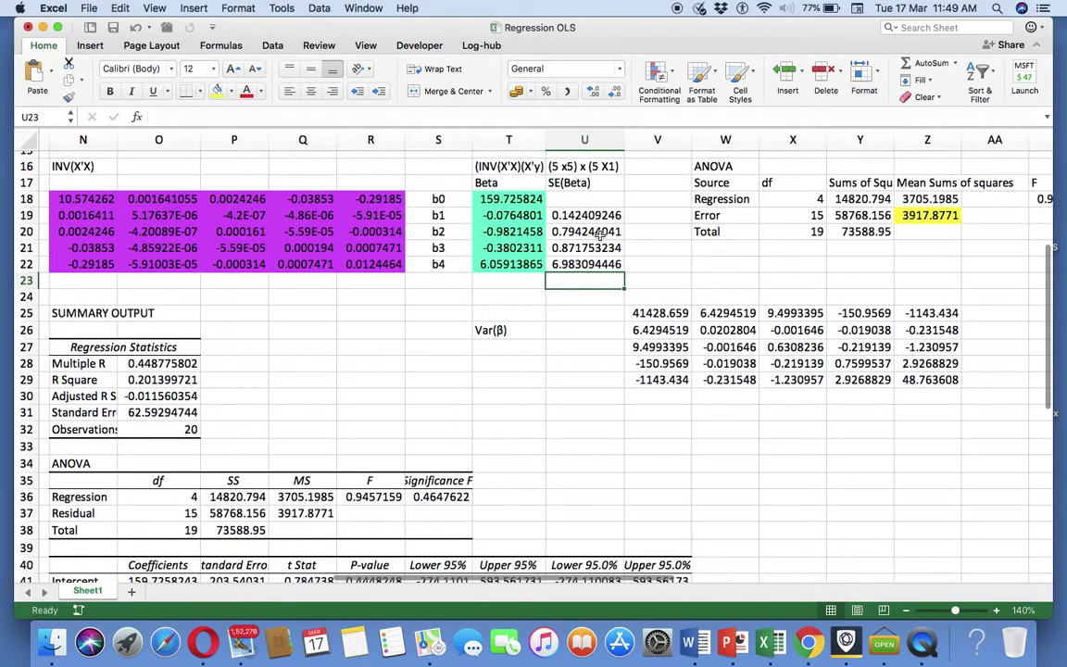
Step: Enter the column heading t in V17, beside the SE(Beta) heading
left_click(639, 184)
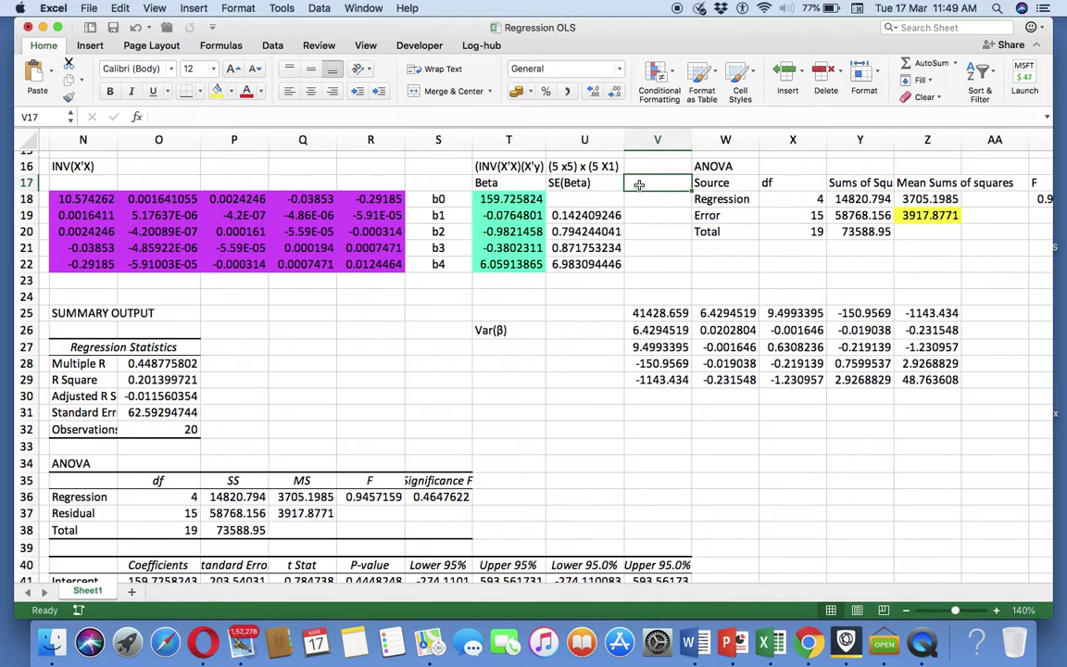
type("t")
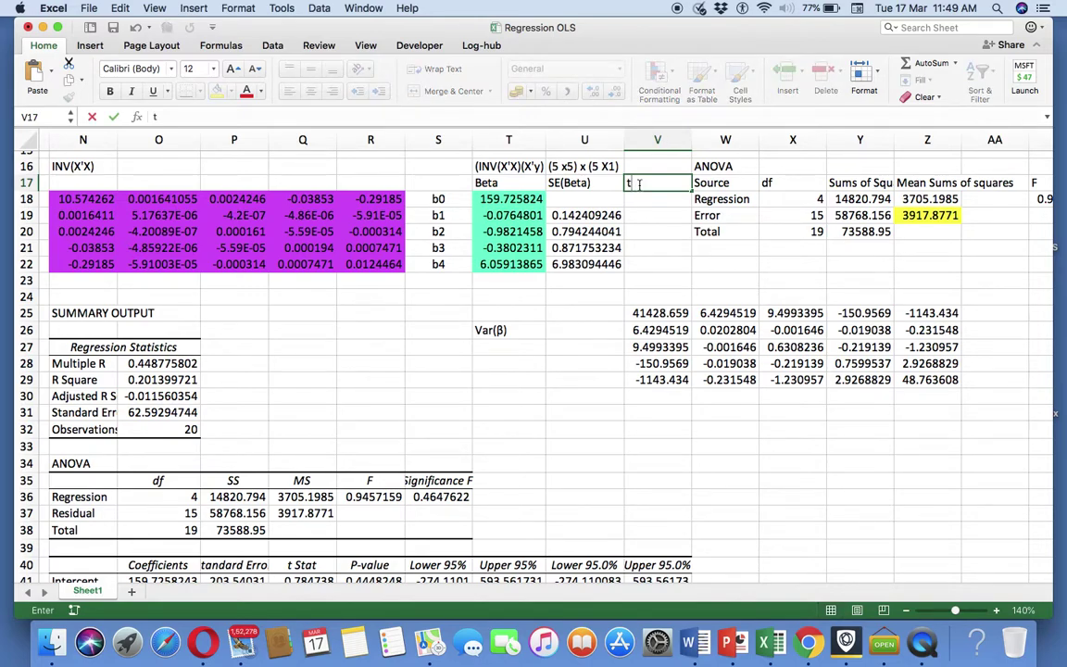
key("Return")
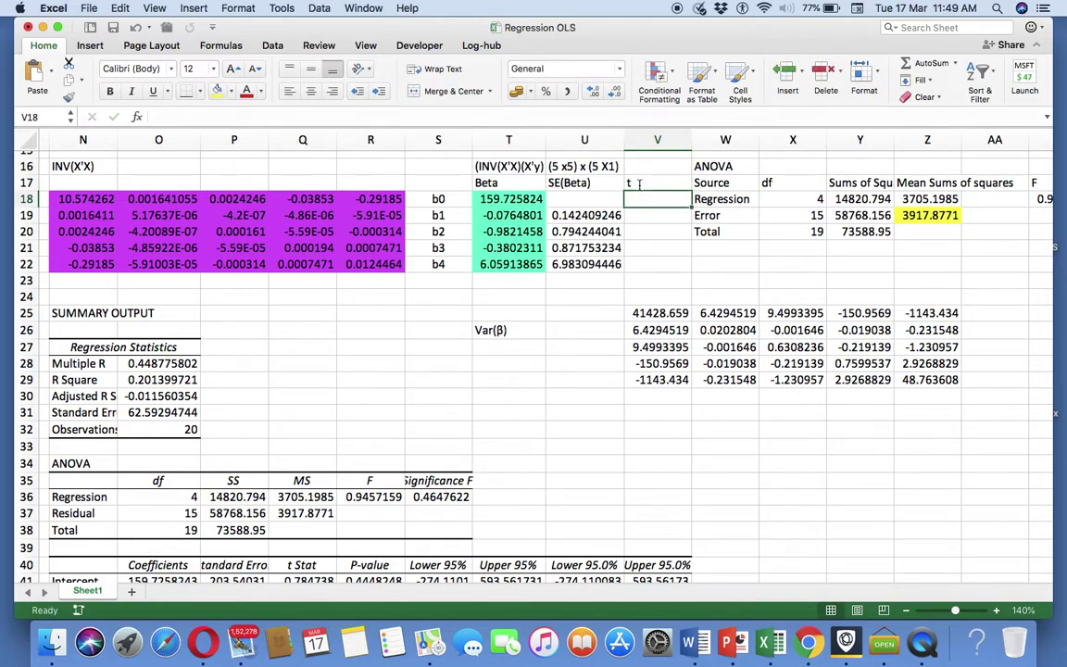
Step: Calculate the standard error of b0 in U18 with the formula =SQRT(V25), using the Var(β) matrix's first diagonal entry
key("Left")
type("=")
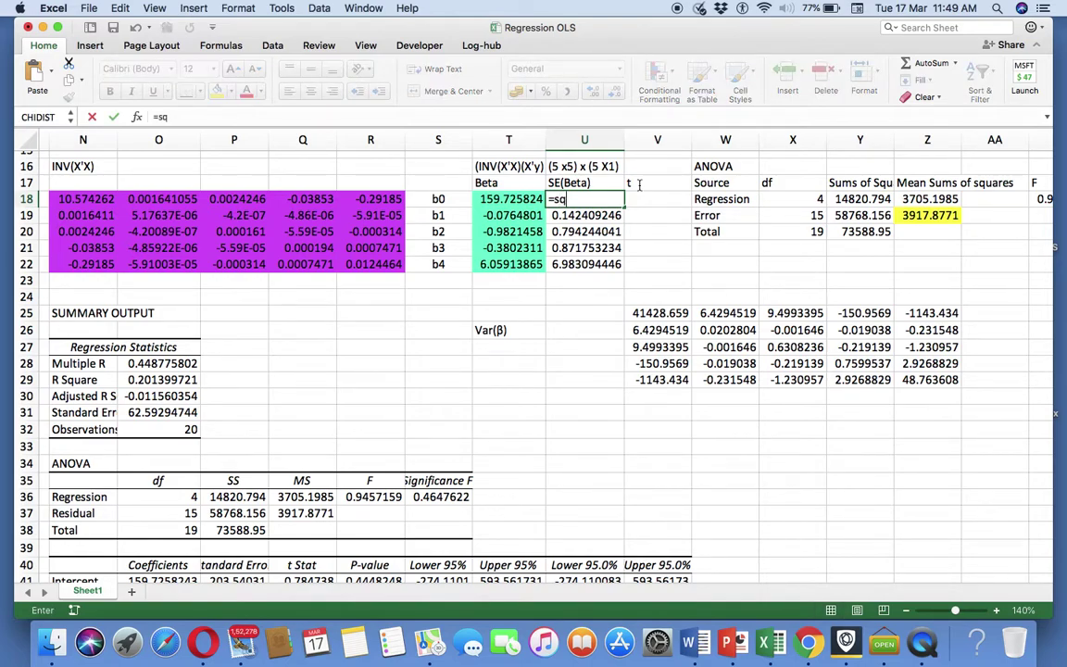
type("sqrt(")
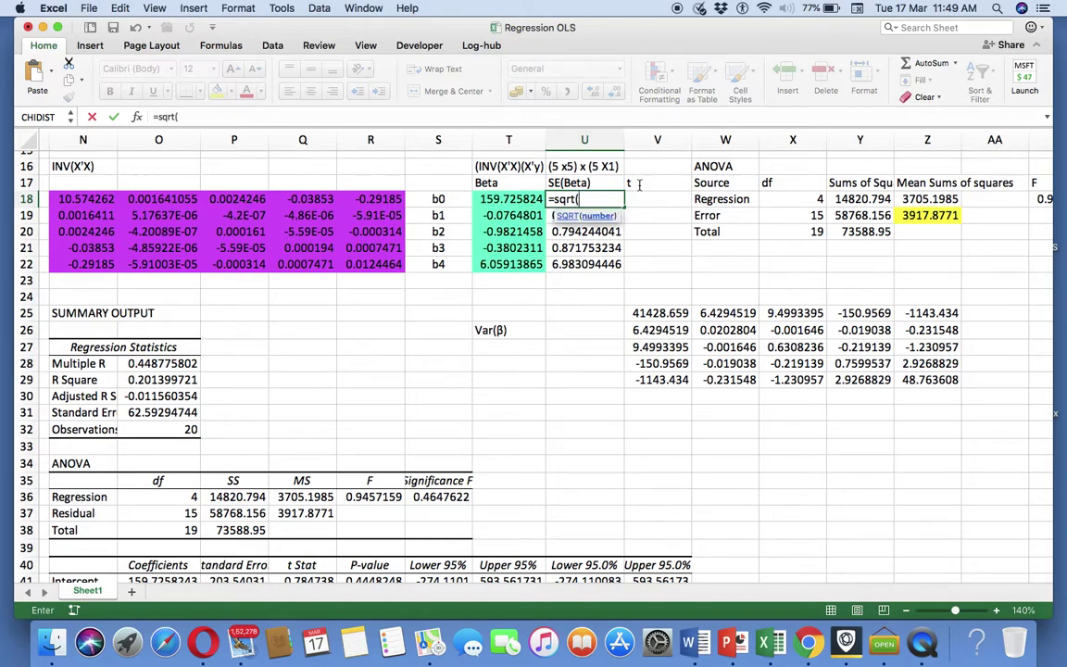
left_click(651, 313)
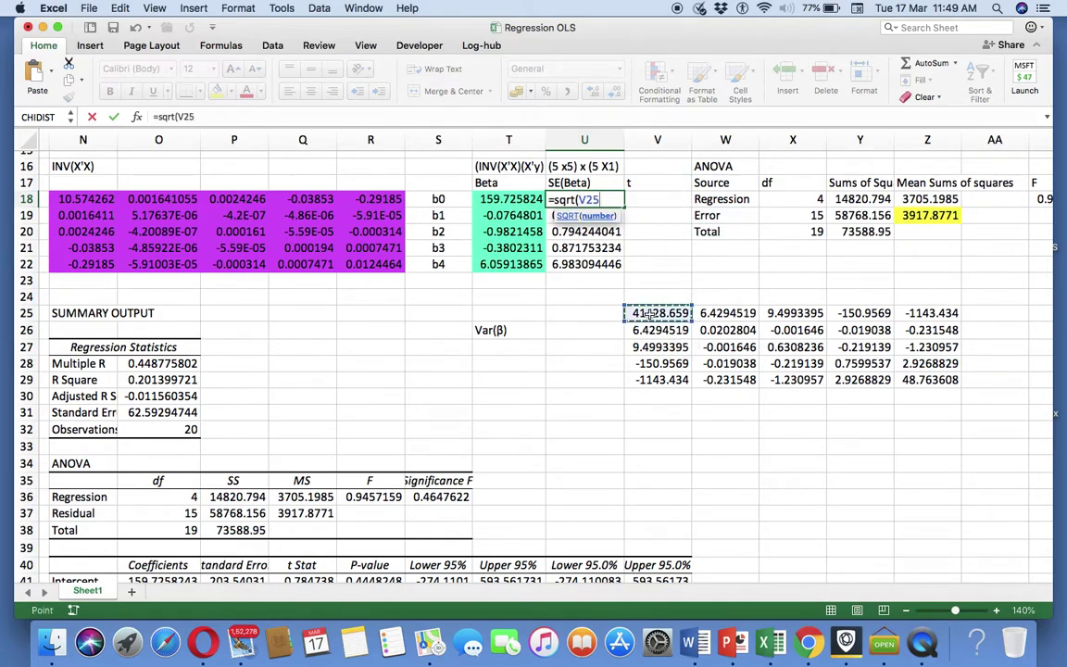
key("Return")
scroll(571, 405, "down", 2)
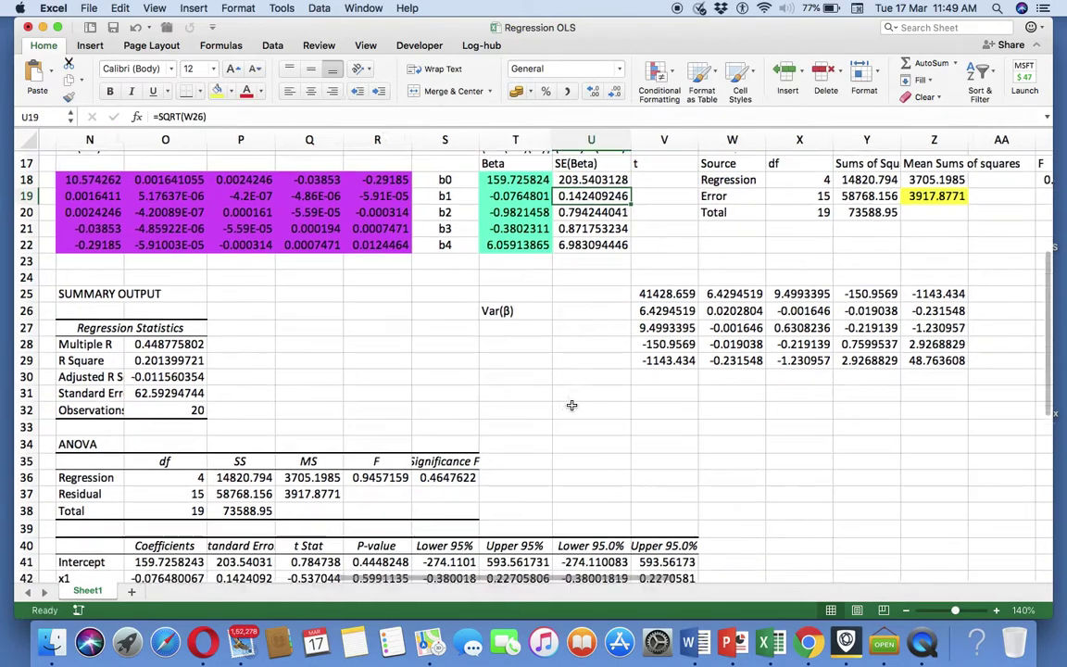
scroll(571, 405, "up", 2)
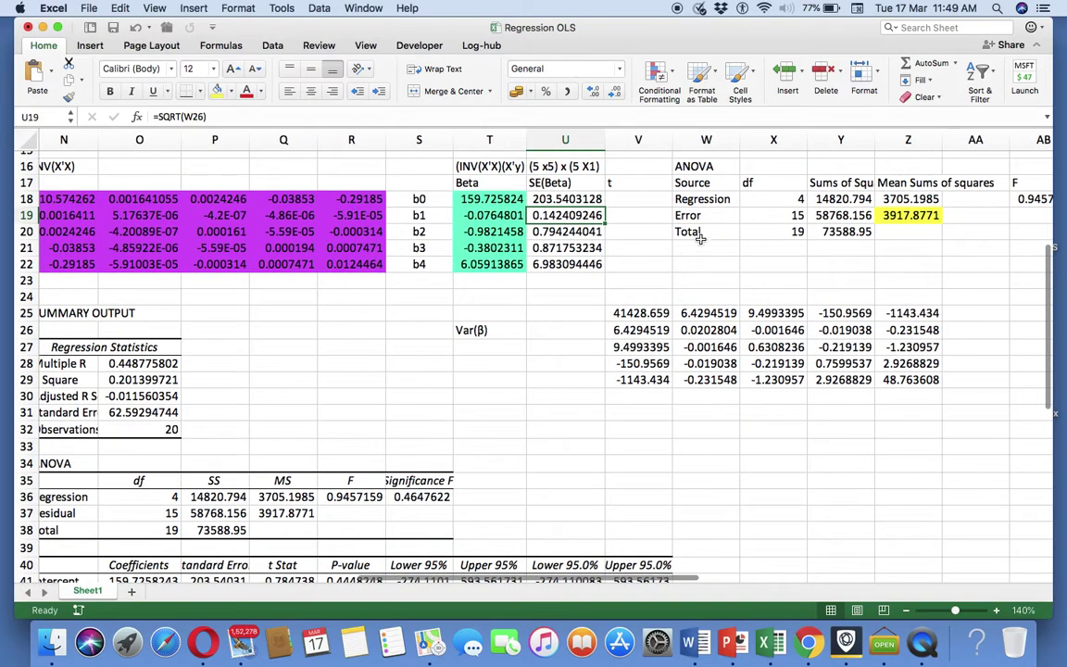
Step: Calculate the t statistic of b0 in V18 with the formula =T18/U18 and fill it down to V22 for b1 to b4
left_click(627, 201)
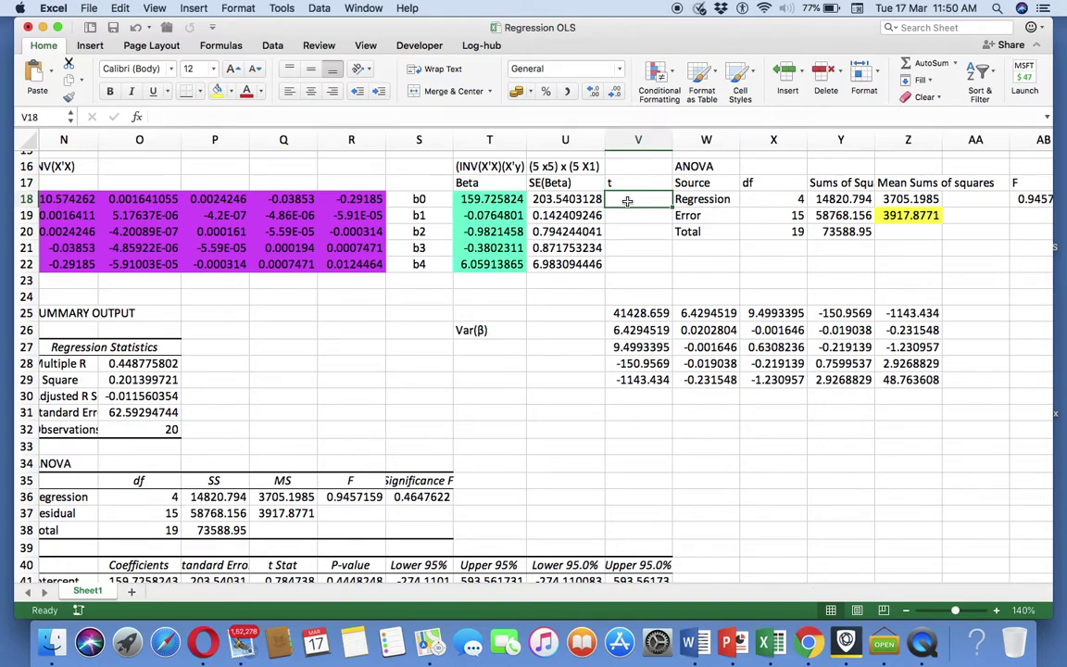
type("=")
left_click(498, 200)
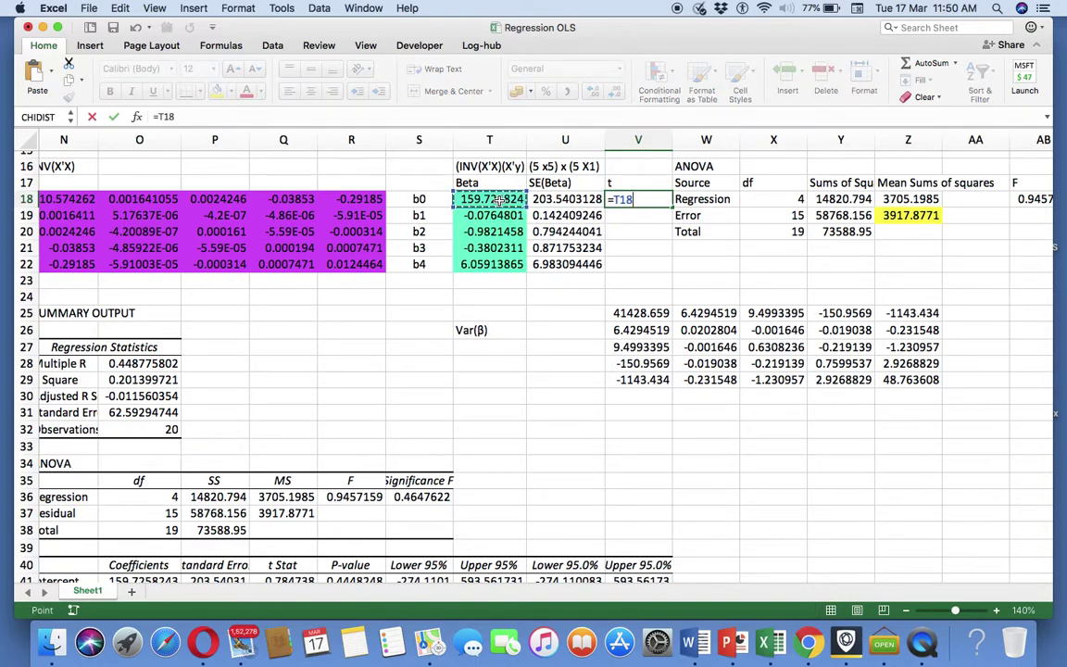
type("/")
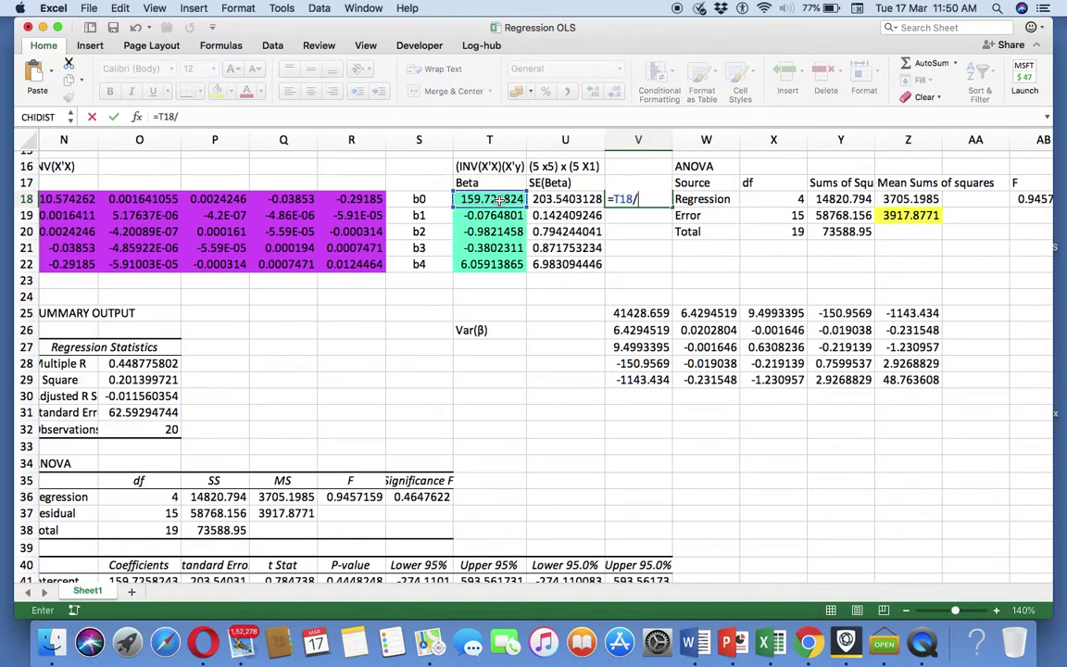
left_click(552, 199)
key("Return")
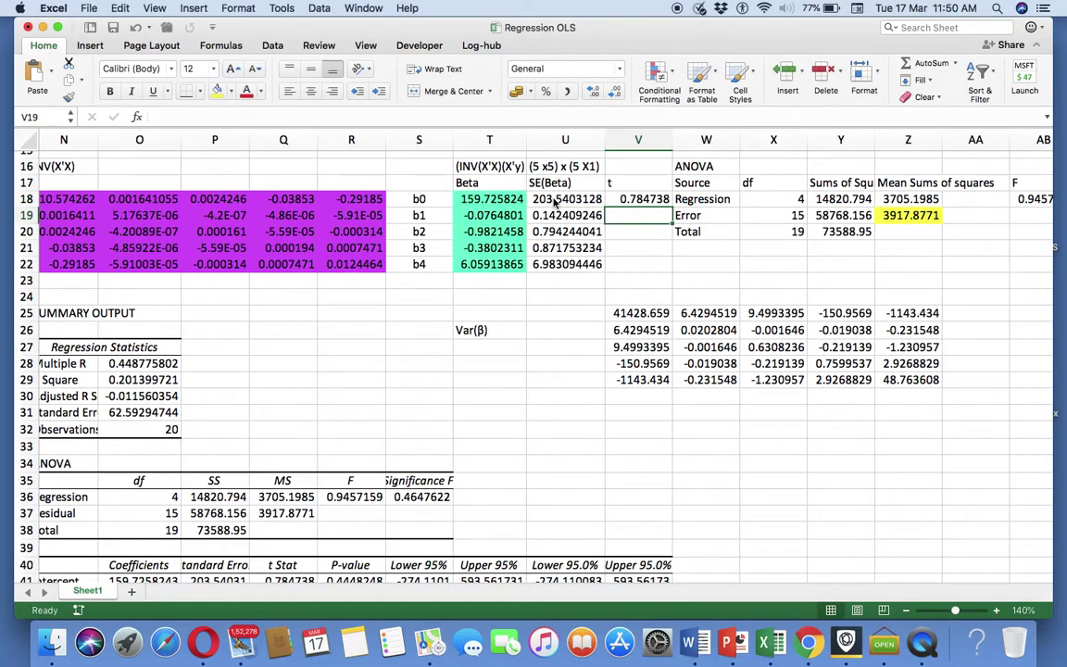
left_click(643, 201)
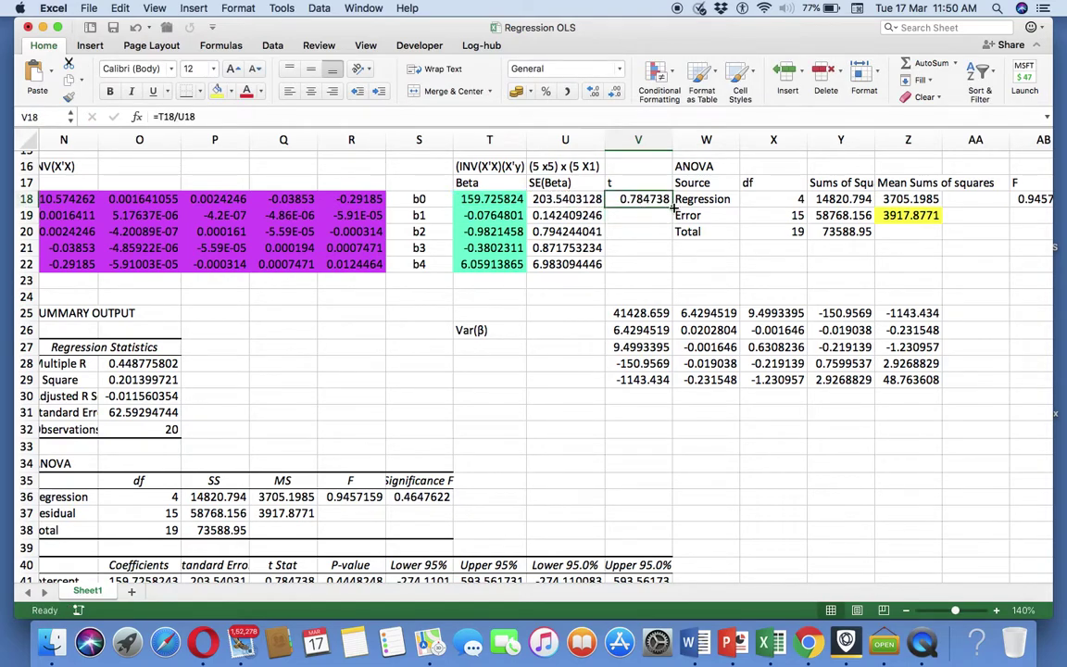
left_click_drag(673, 208, 675, 268)
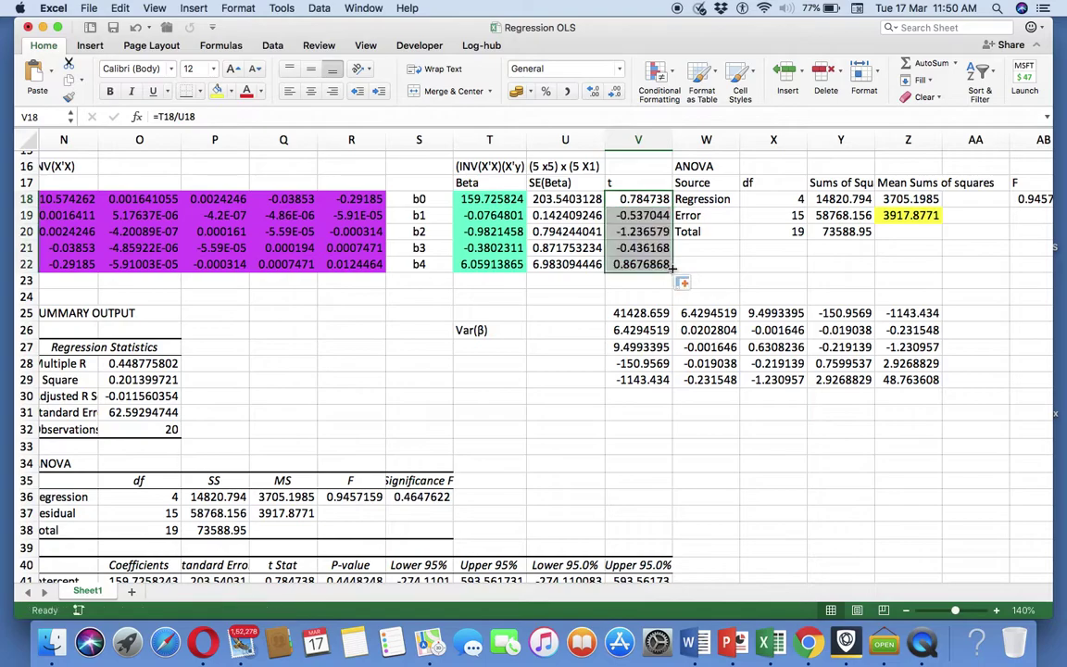
Step: Compare the calculated t values for b0 to b4 with the t Stat column of the regression summary output
left_click(543, 361)
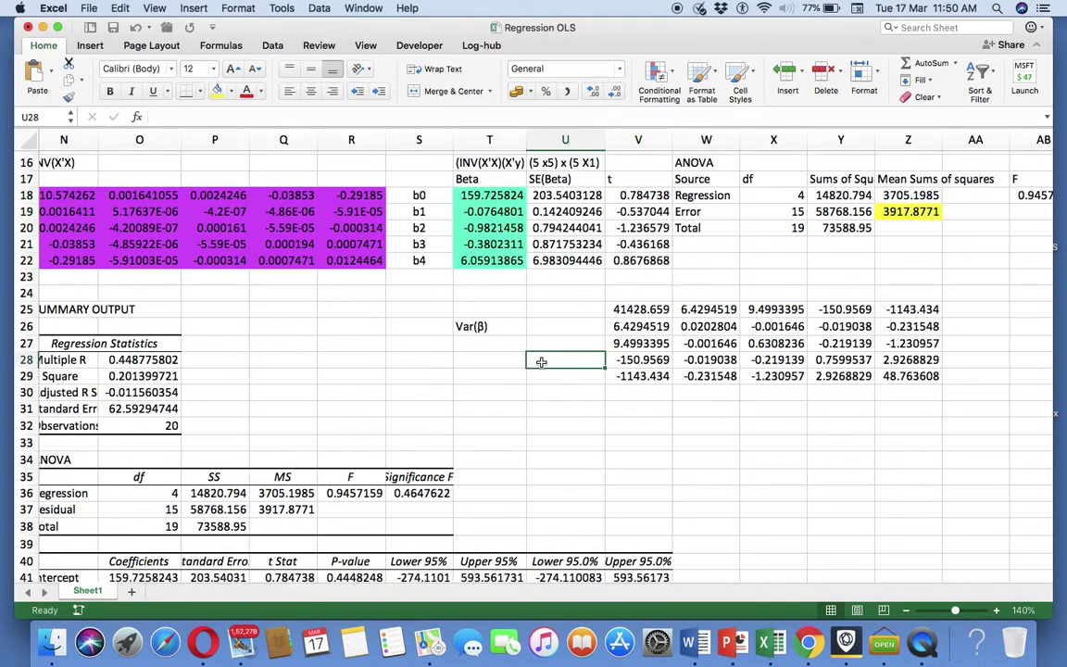
scroll(542, 363, "down", 2)
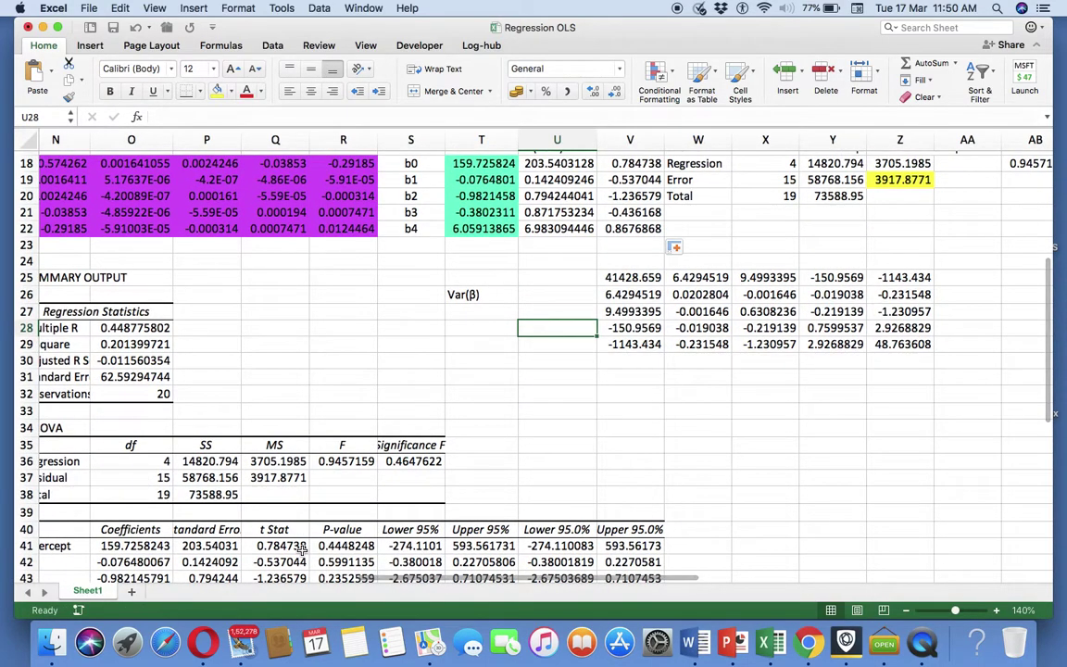
scroll(302, 551, "up", 1)
scroll(302, 551, "down", 3)
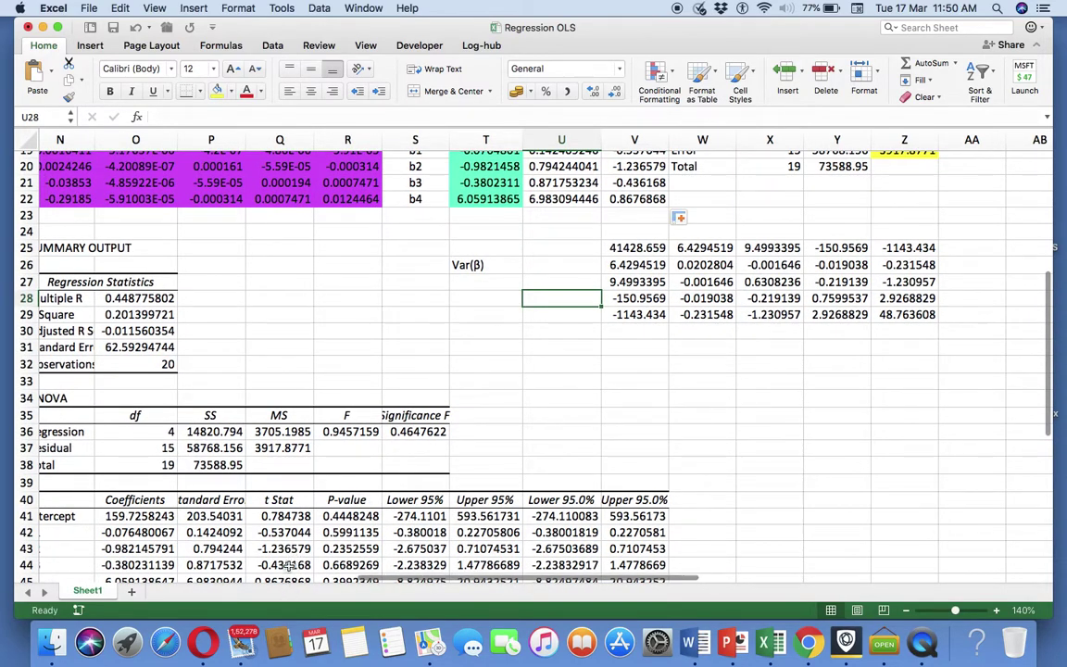
right_click(389, 465)
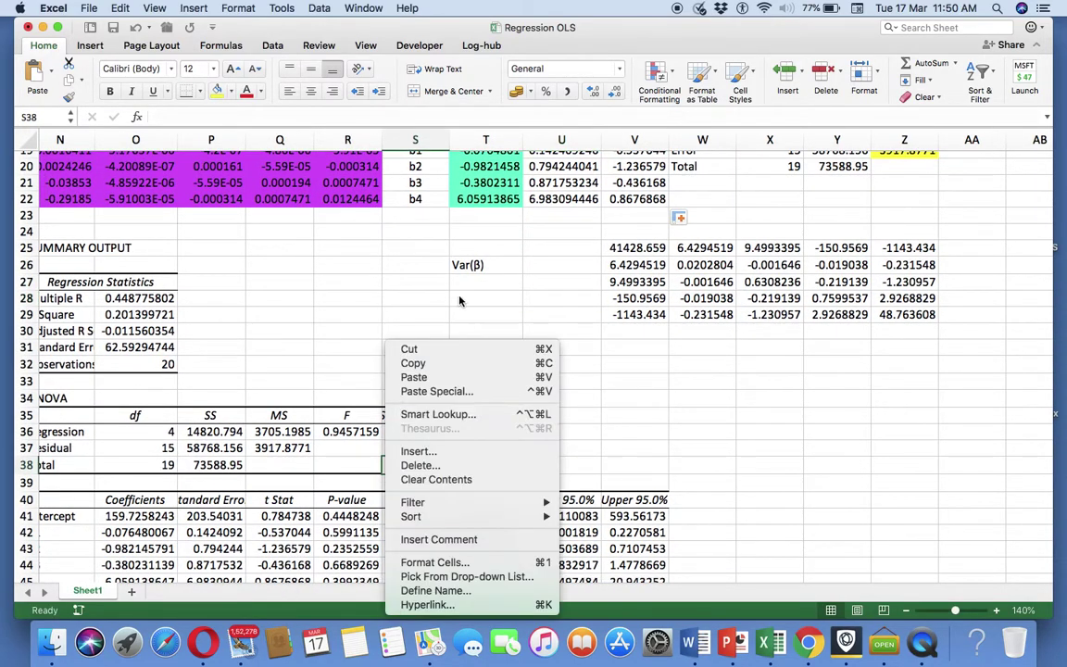
left_click(431, 293)
scroll(469, 248, "up", 3)
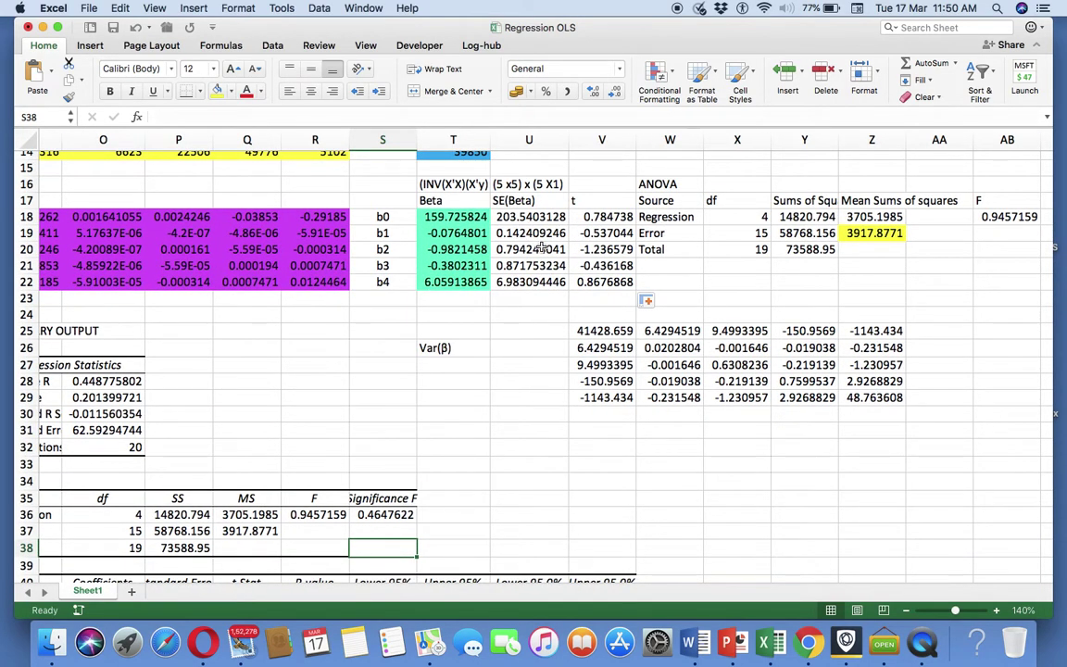
scroll(524, 305, "down", 2)
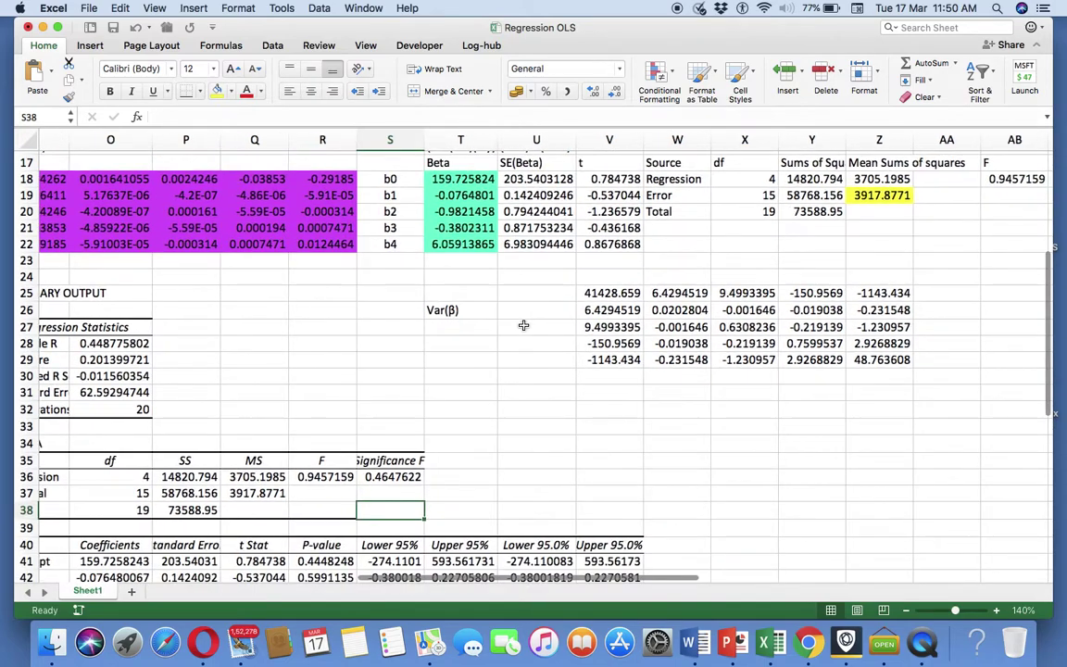
Step: Enter the label R2 in S24, below the coefficient labels
left_click(403, 276)
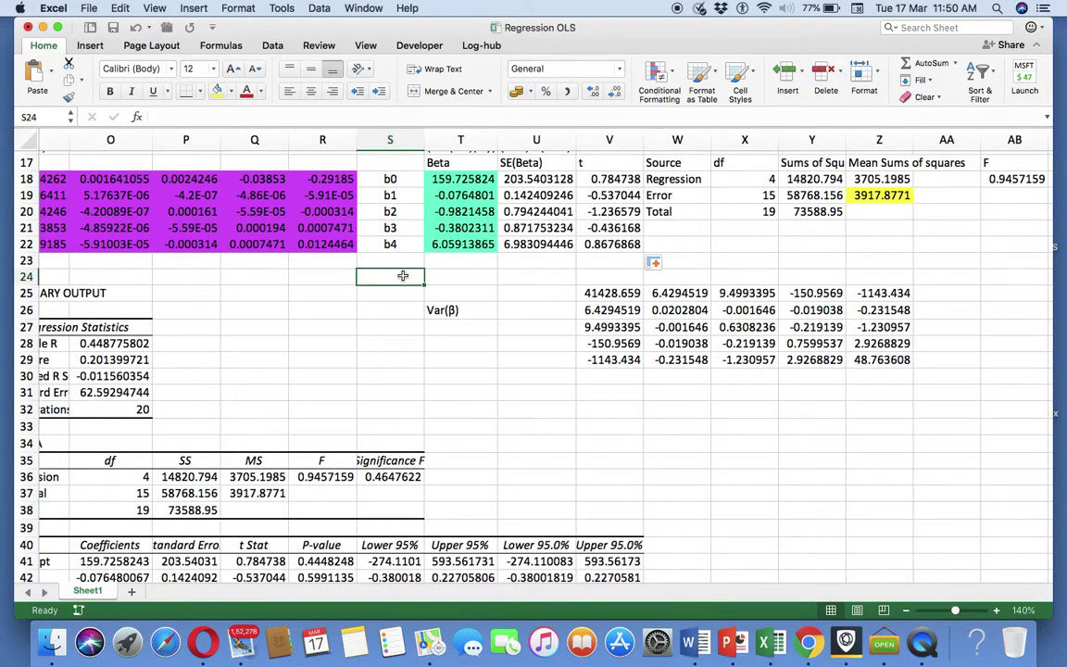
type("R2")
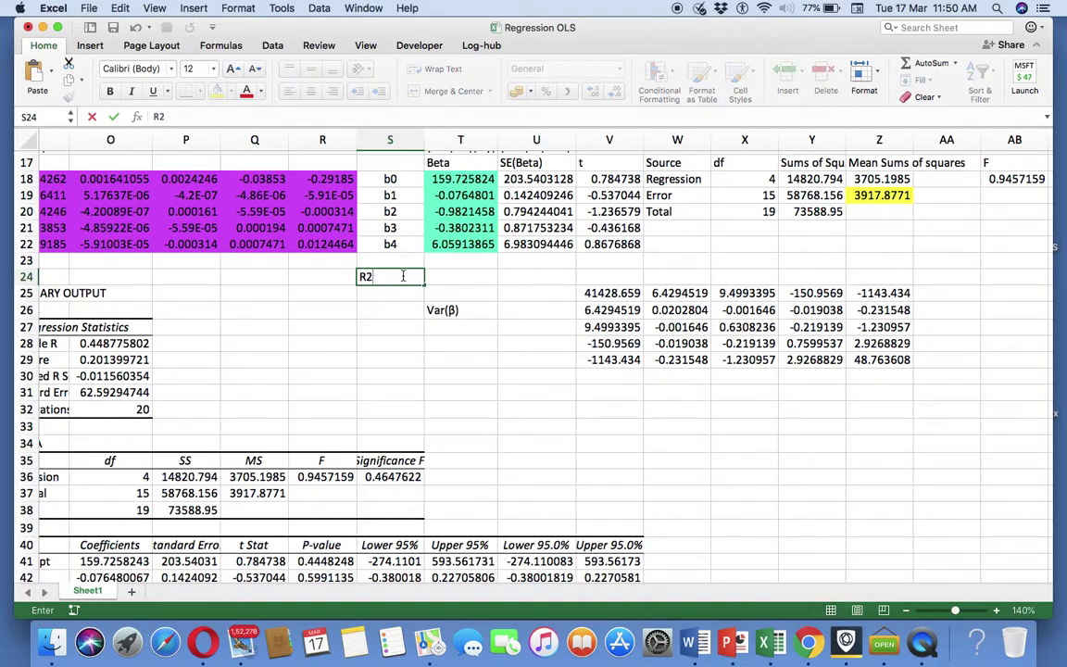
key("Tab")
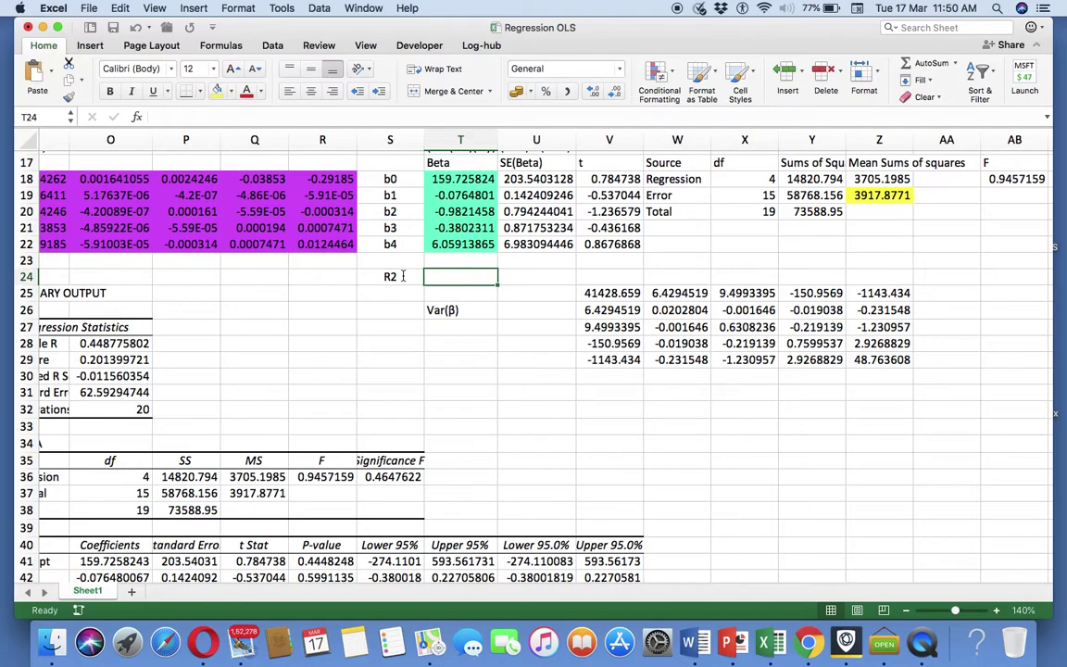
Step: Calculate R2 in T24 with the formula =Y18/Y20, dividing the regression sum of squares by the total sum of squares
type("=")
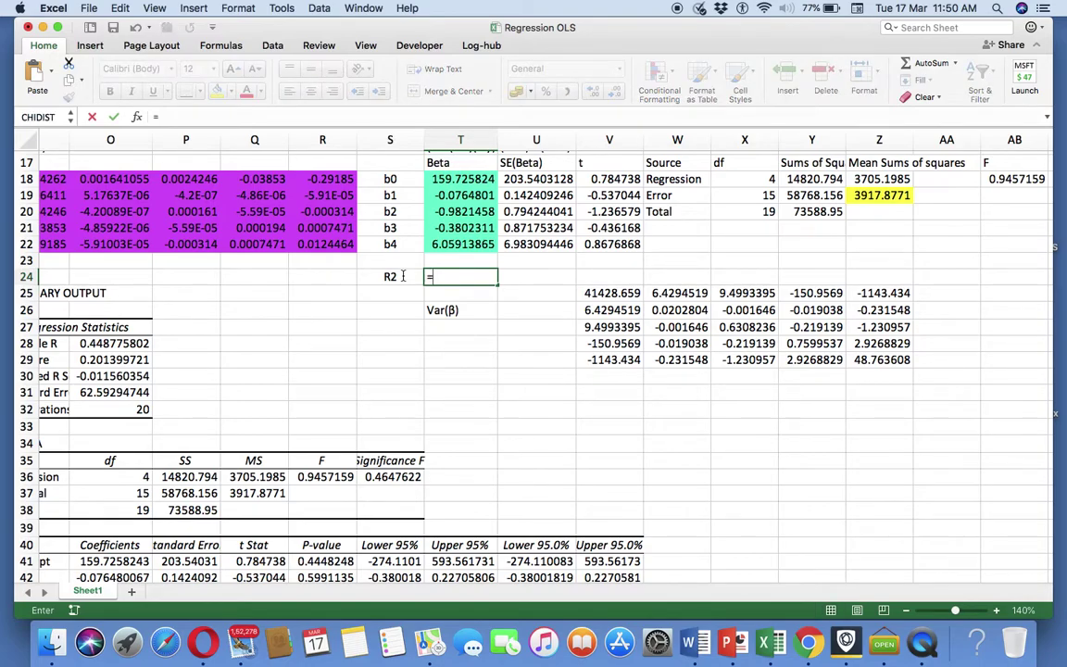
scroll(403, 276, "up", 7)
scroll(403, 276, "right", 1)
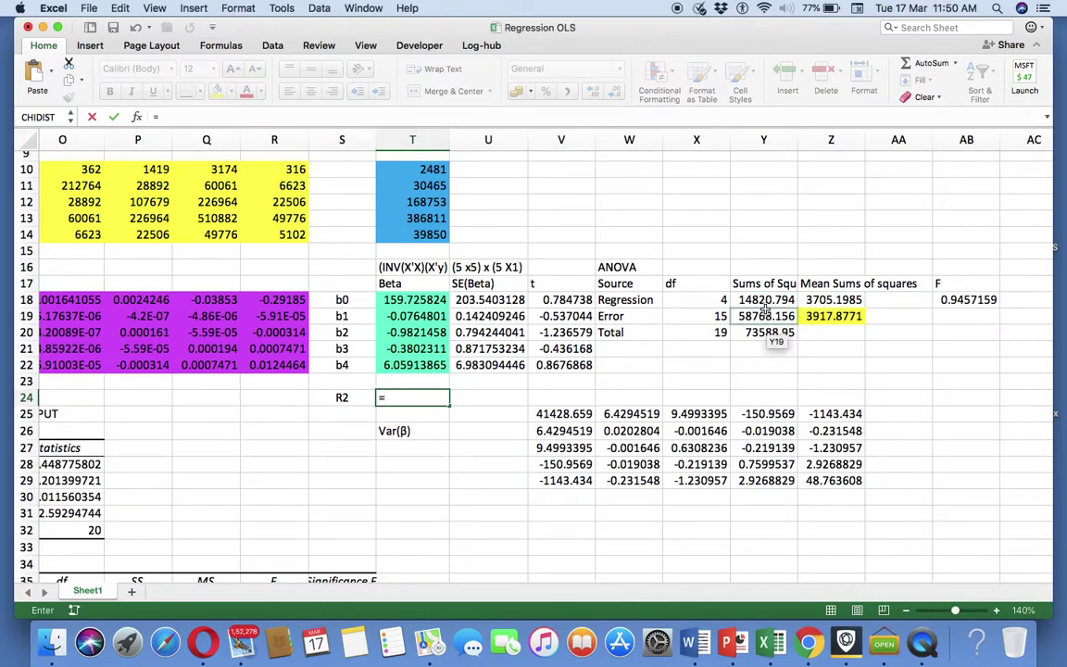
left_click(765, 301)
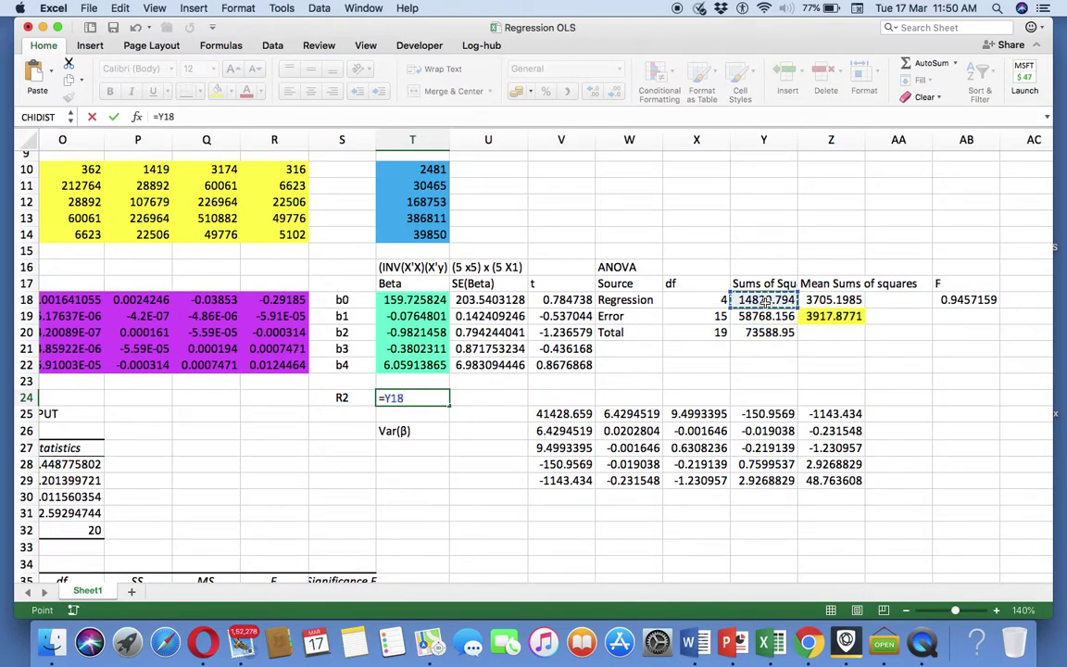
type("/")
left_click(761, 332)
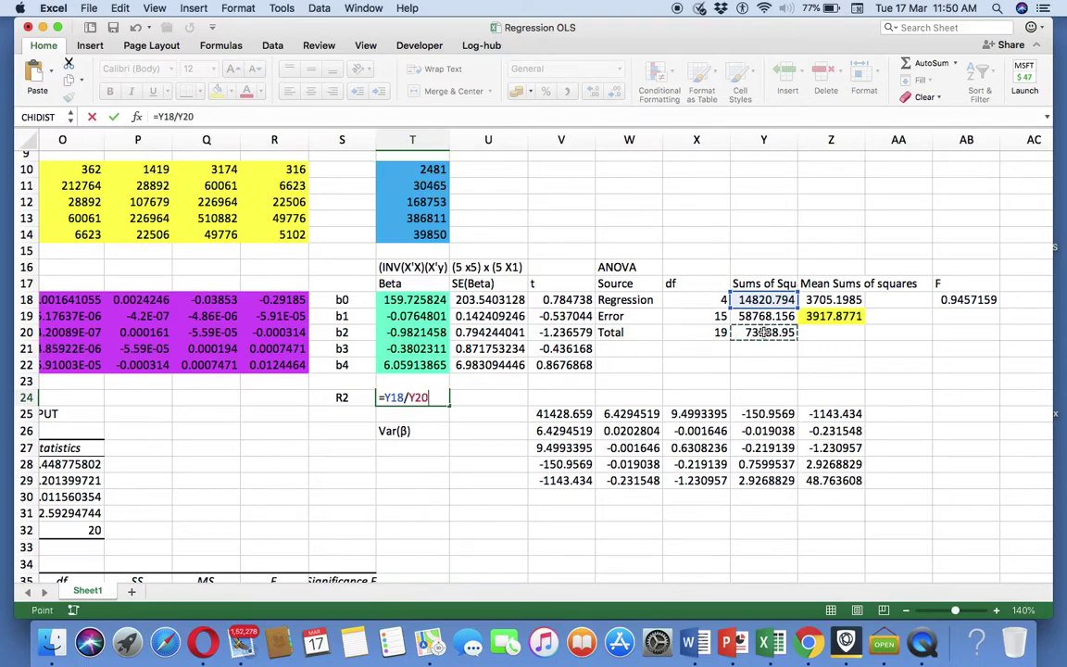
key("Return")
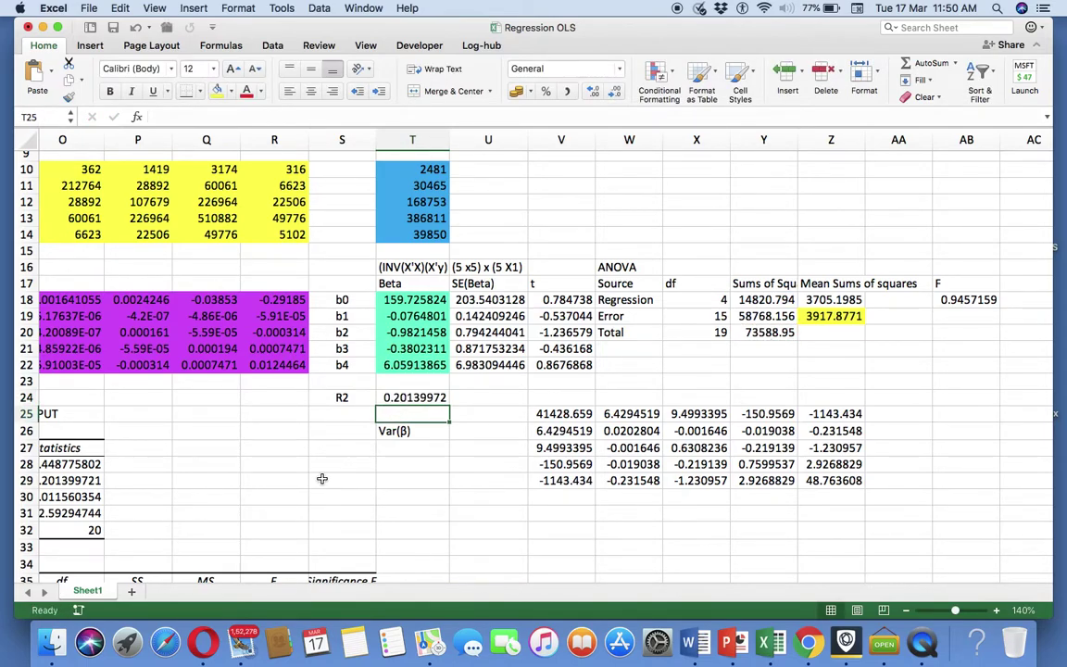
Step: Compare the calculated R2 in T24 with the R Square value in the summary output's Regression Statistics
scroll(321, 480, "down", 2)
scroll(322, 480, "left", 2)
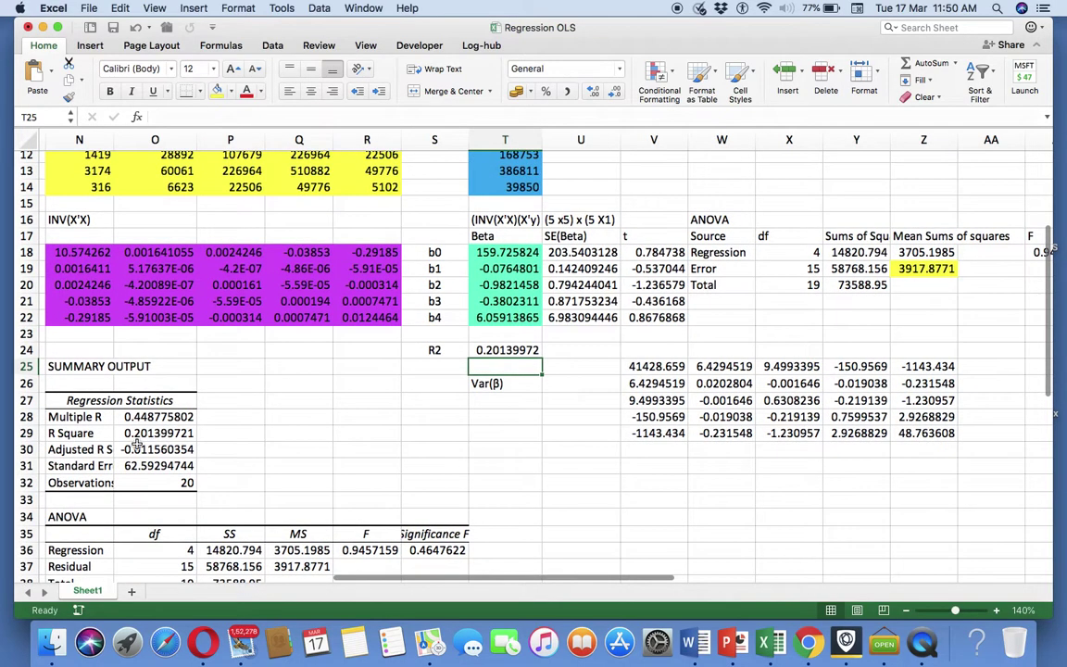
scroll(363, 436, "right", 2)
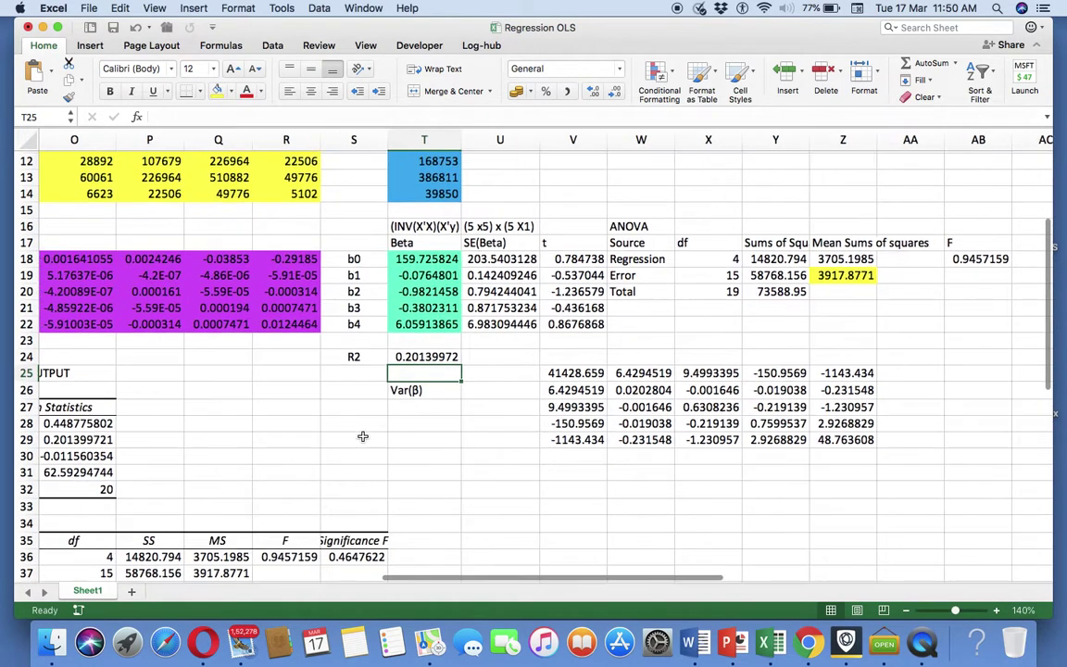
scroll(363, 436, "right", 1)
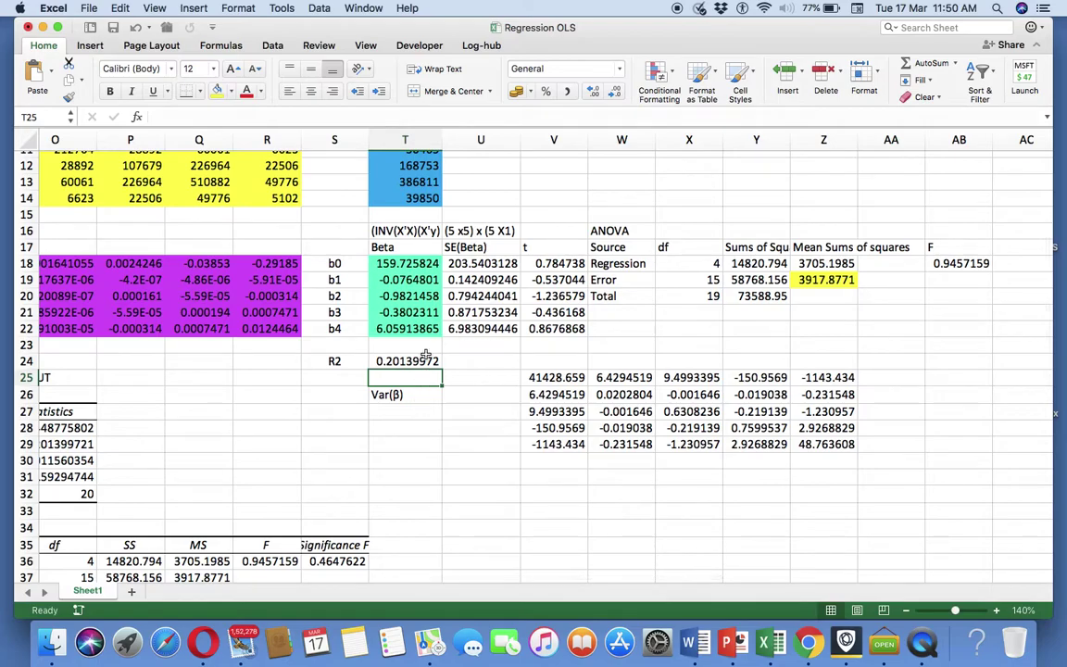
scroll(497, 403, "up", 3)
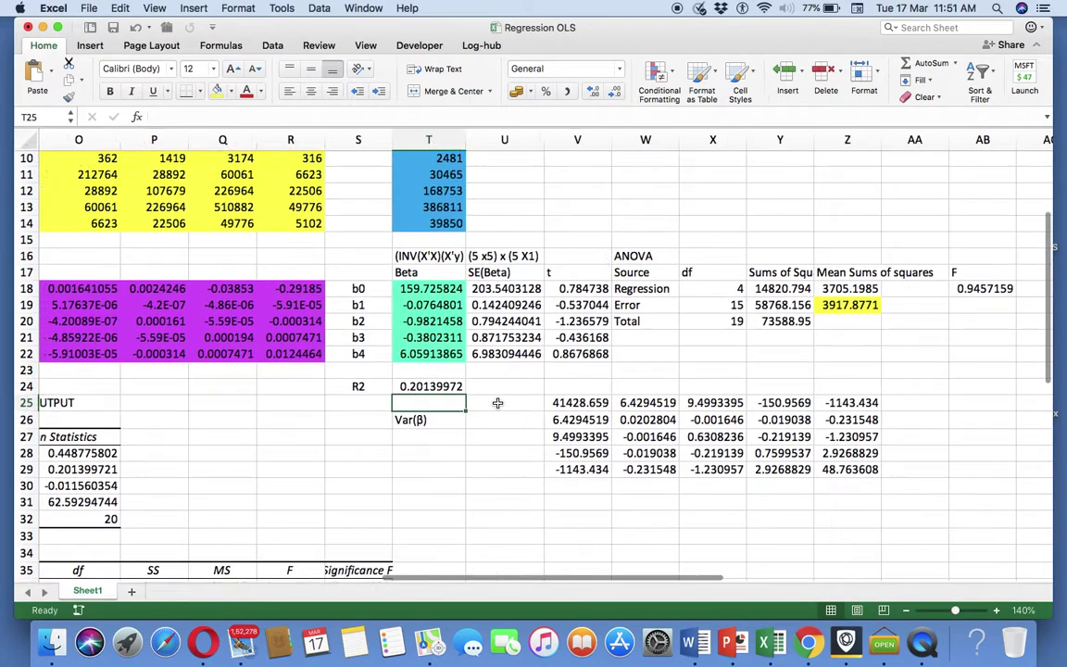
scroll(497, 403, "left", 2)
scroll(497, 404, "down", 1)
scroll(498, 404, "right", 1)
scroll(497, 403, "down", 1)
scroll(497, 403, "right", 1)
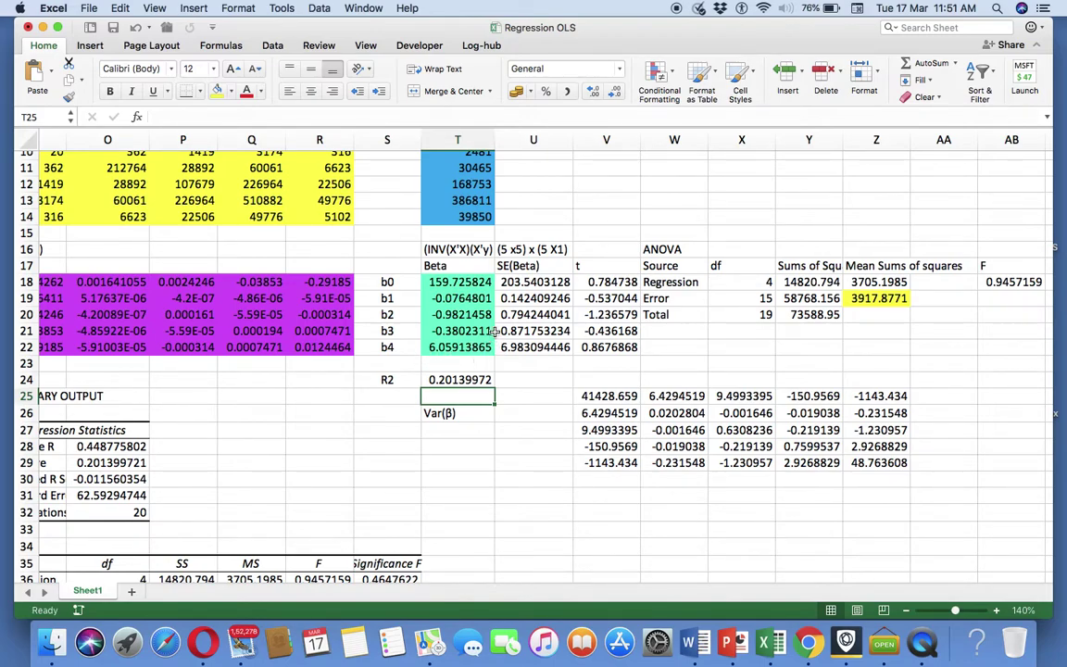
left_click(446, 381)
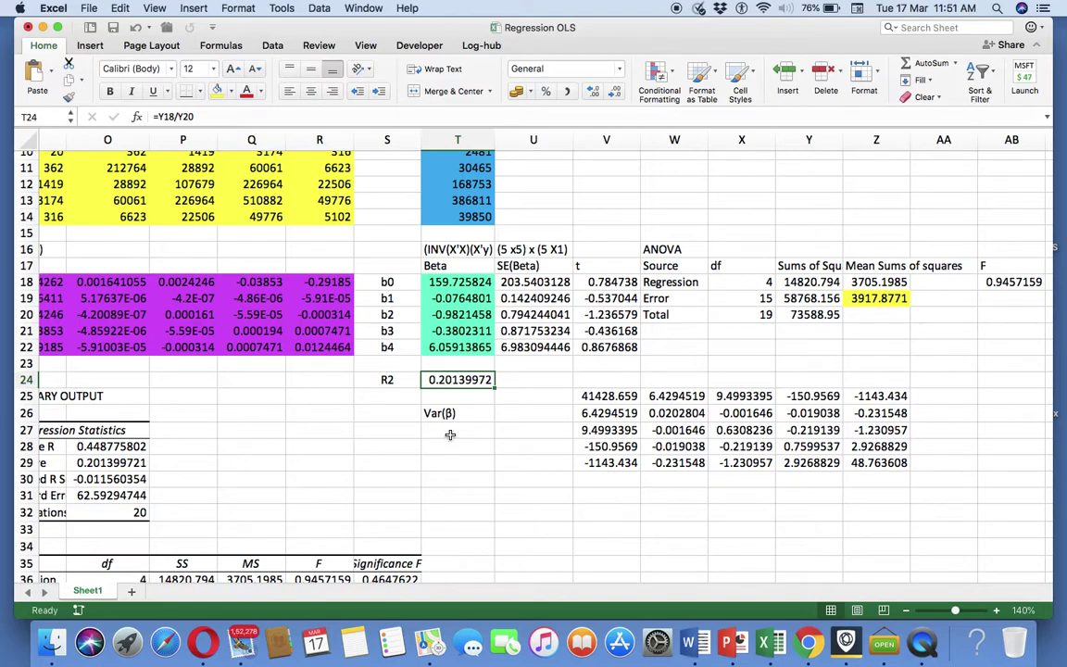